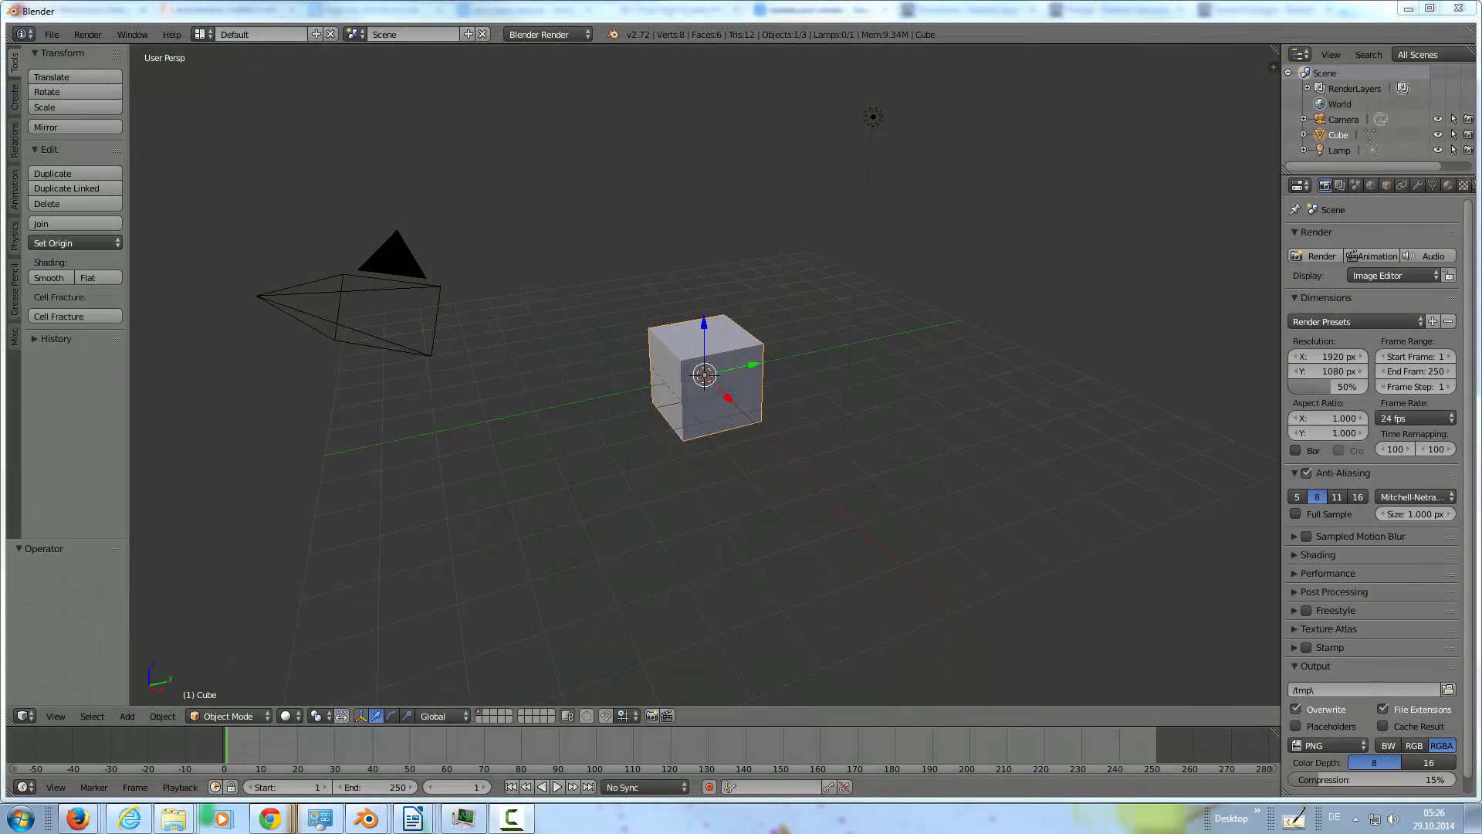
Delete the default lamp from the scene
{"action": "right_click", "coordinate": [888, 116]}
{"action": "key", "text": "x"}
{"action": "left_click", "coordinate": [865, 119]}
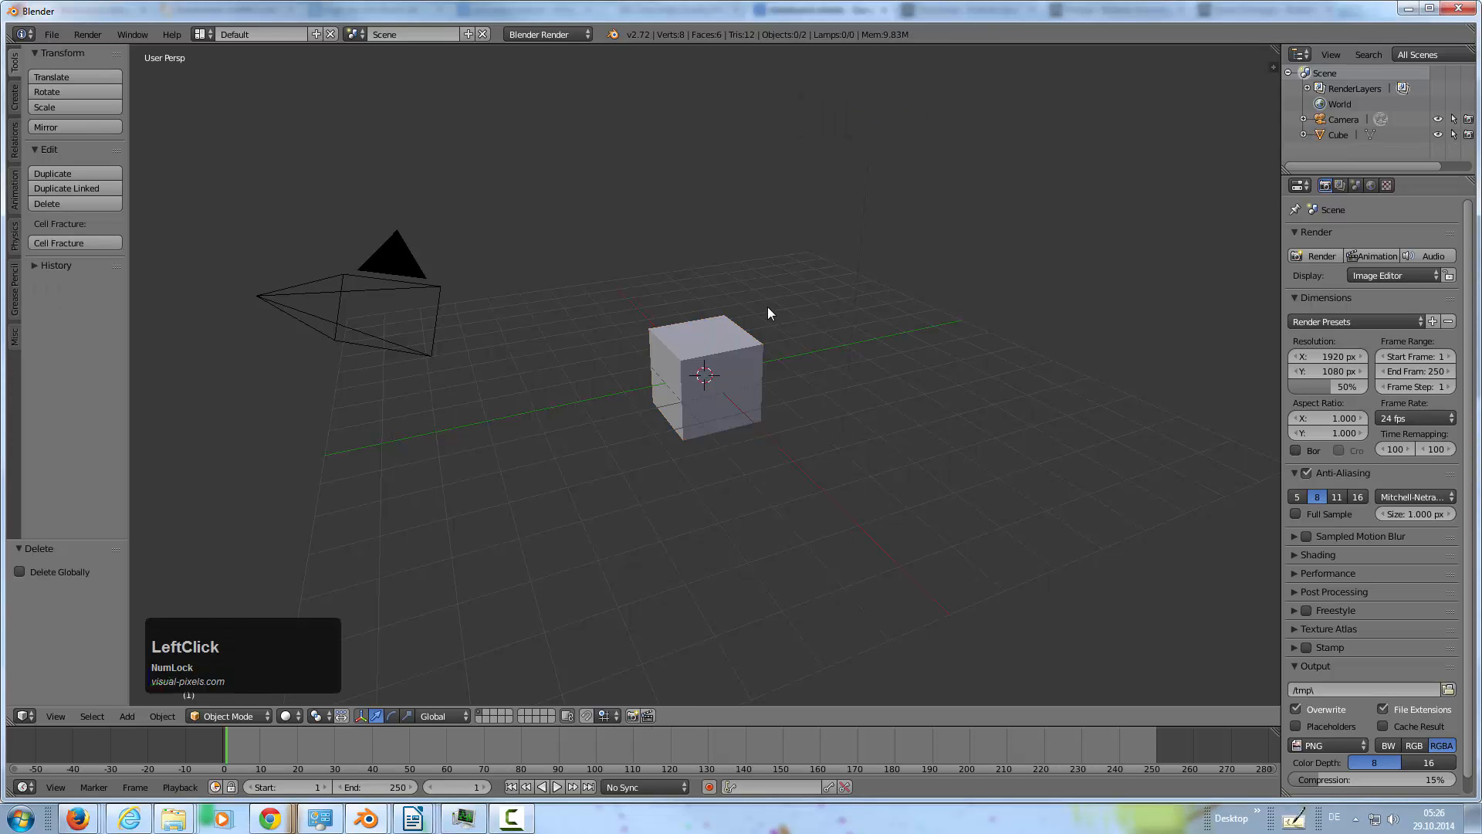
Raise the cube's mesh 1 unit along Z in Edit Mode so its base sits on the object's origin, and return to Object Mode
{"action": "right_click", "coordinate": [729, 336]}
{"action": "key", "text": "KP_1"}
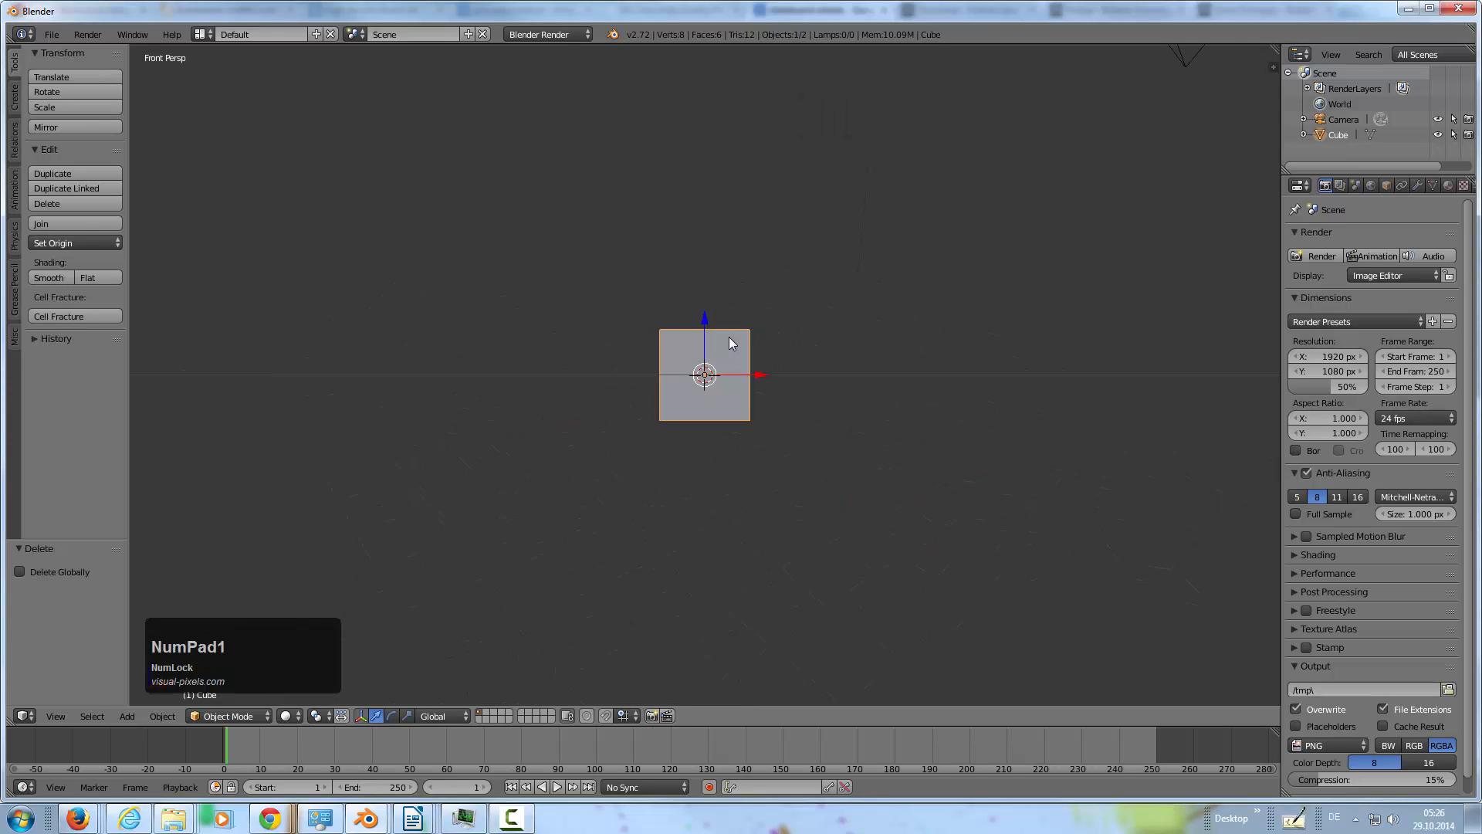
{"action": "key", "text": "KP_5"}
{"action": "middle_click_drag", "start_coordinate": [768, 318], "coordinate": [700, 377], "text": "shift"}
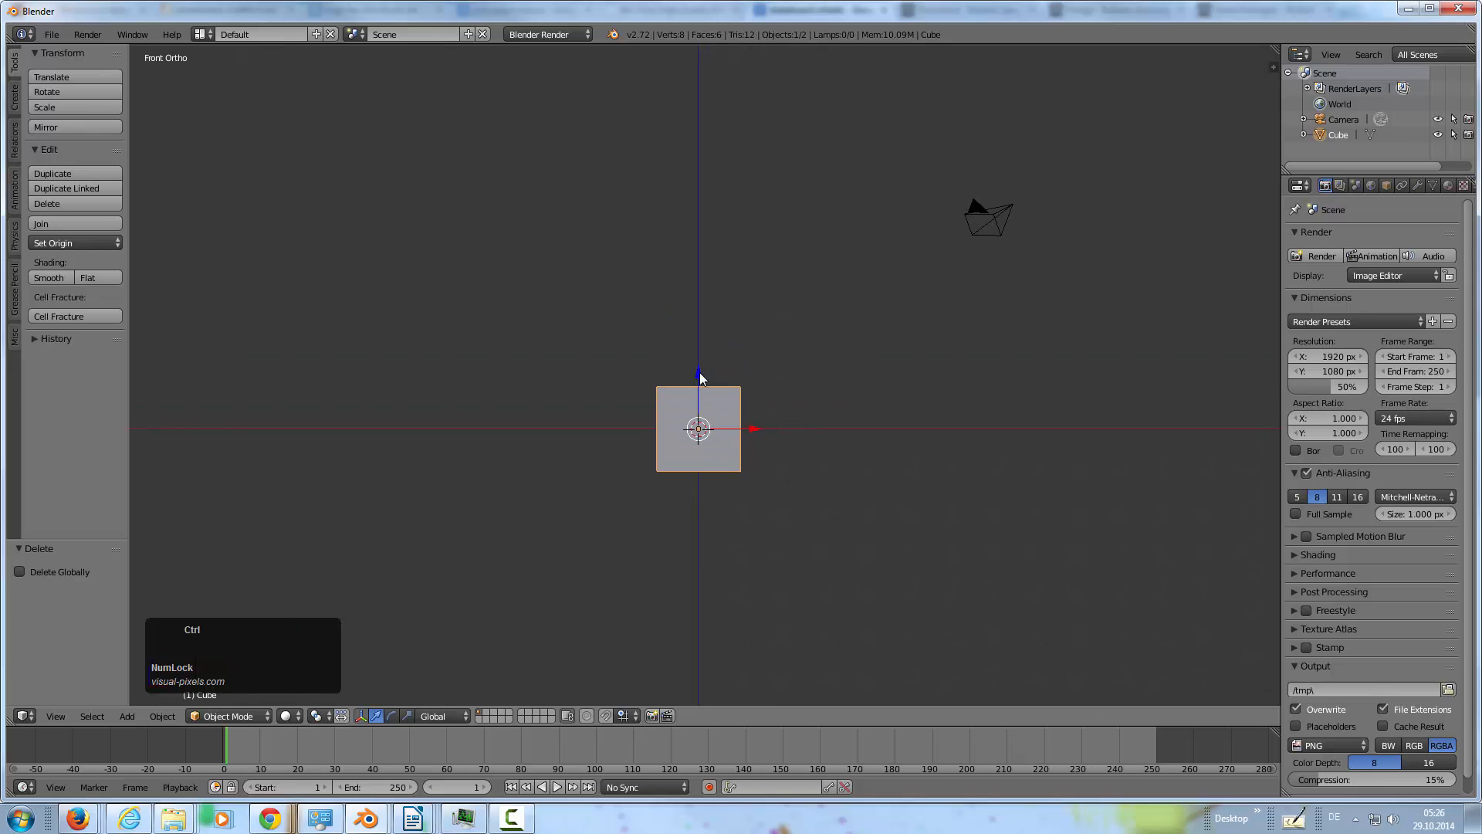
{"action": "key", "text": "Tab"}
{"action": "left_click_drag", "start_coordinate": [699, 376], "coordinate": [699, 341], "text": "ctrl"}
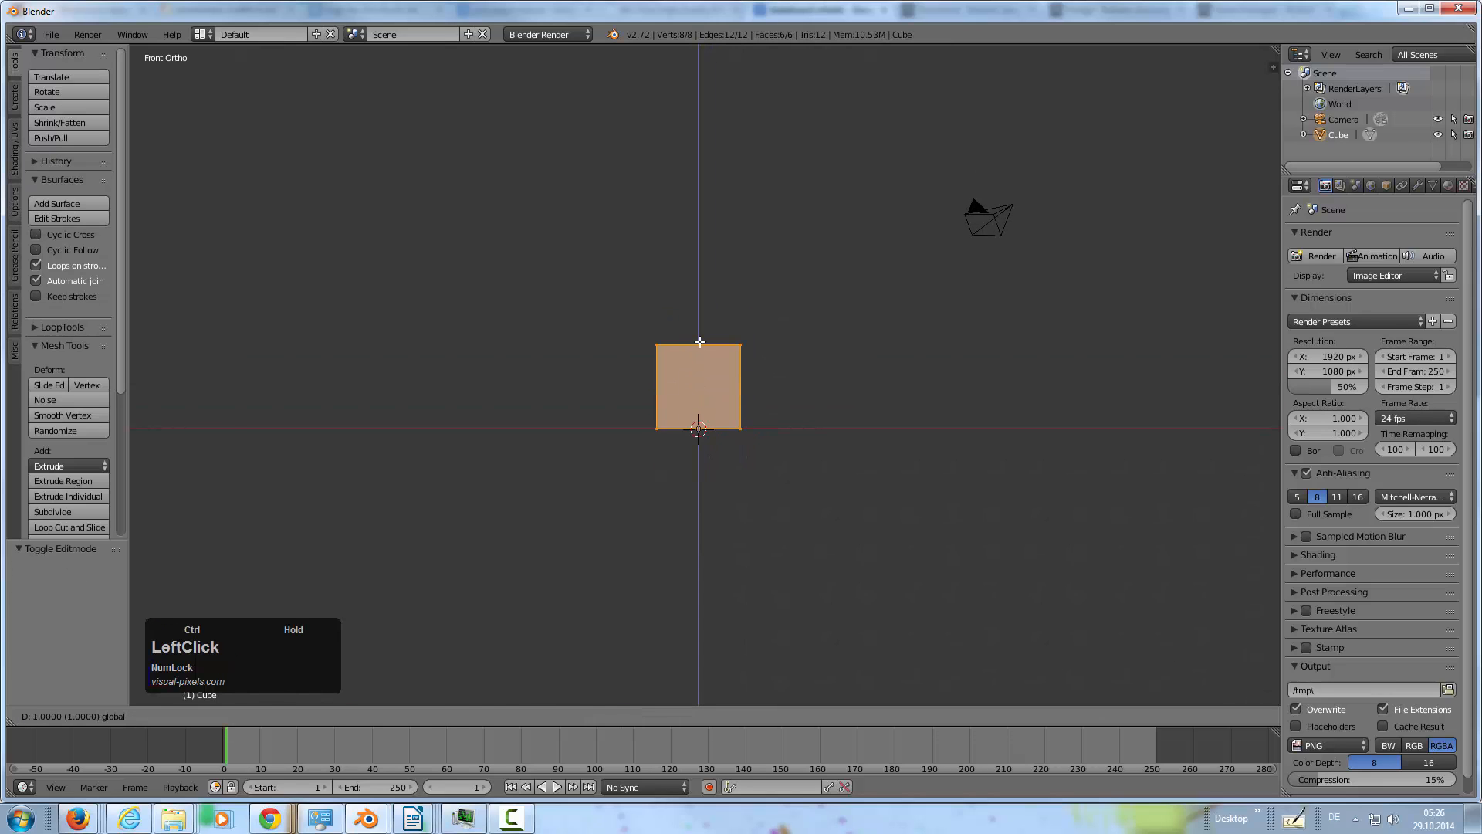
{"action": "scroll", "coordinate": [699, 401], "scroll_direction": "up", "scroll_amount": 4}
{"action": "middle_click_drag", "start_coordinate": [762, 444], "coordinate": [693, 429]}
{"action": "key", "text": "Tab"}
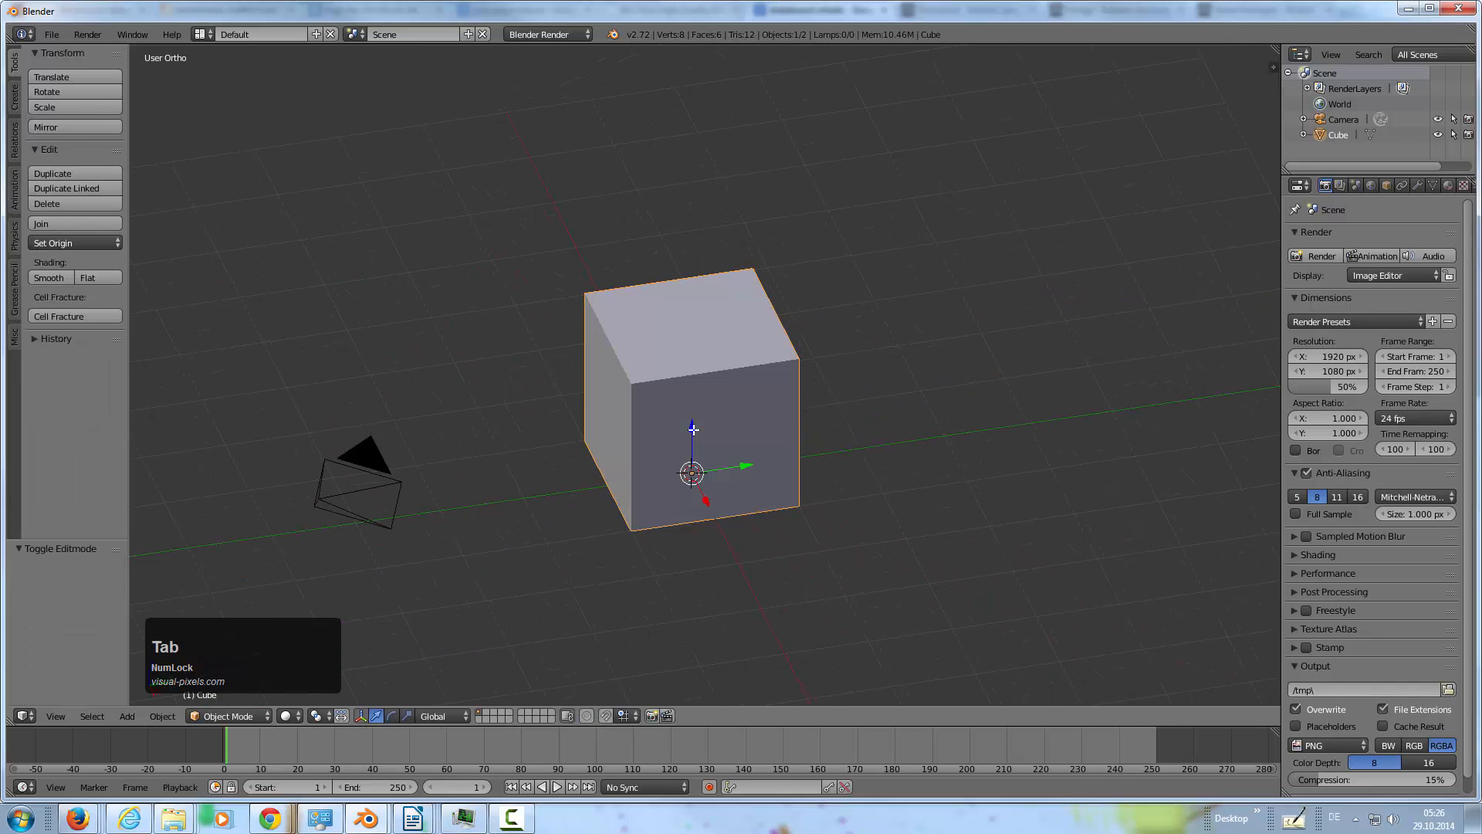
Scale the cube by 1.5 along Y and by 3 along X
{"action": "key", "text": "s"}
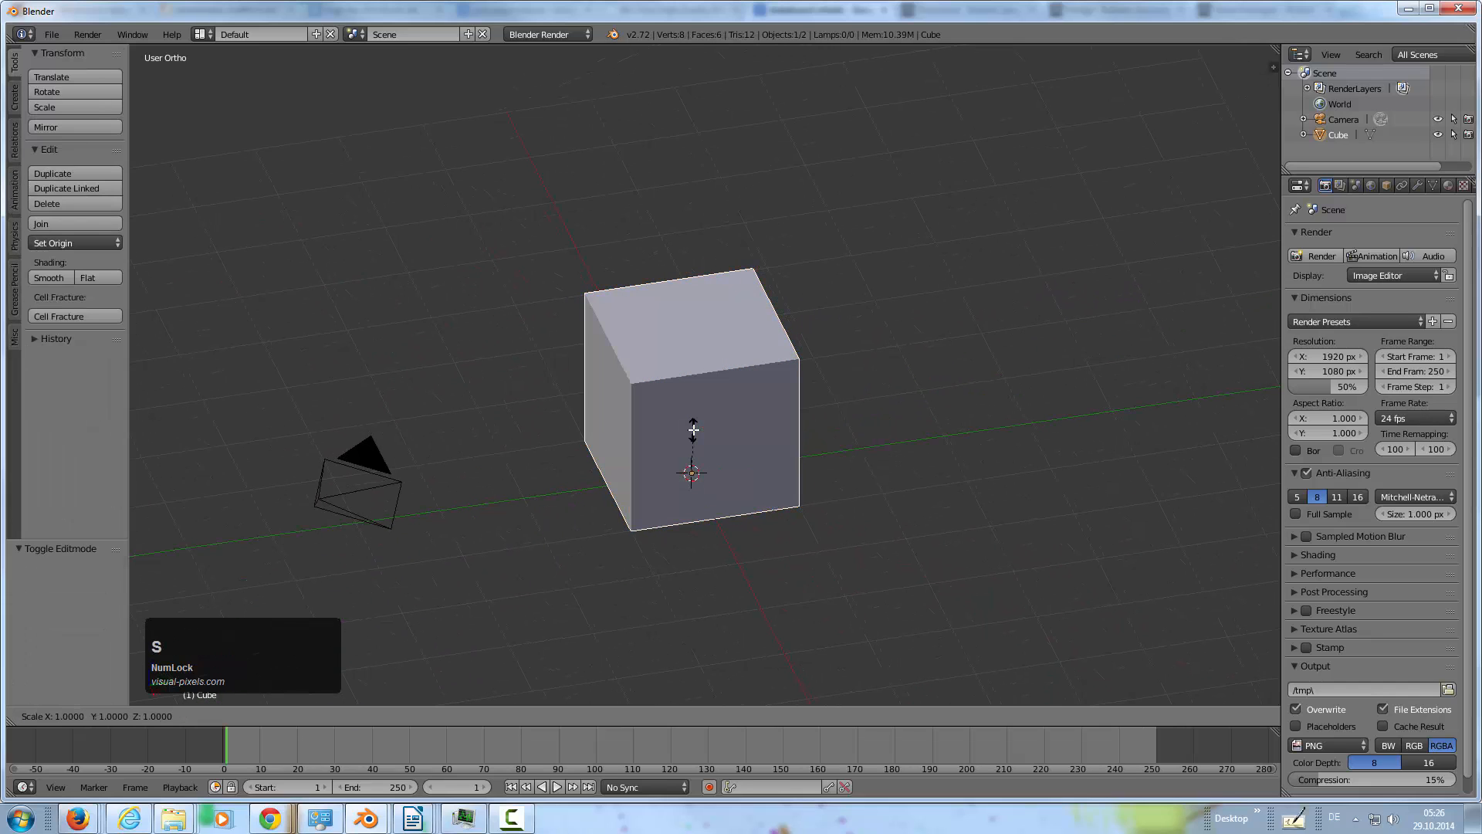
{"action": "type", "text": "y1.5"}
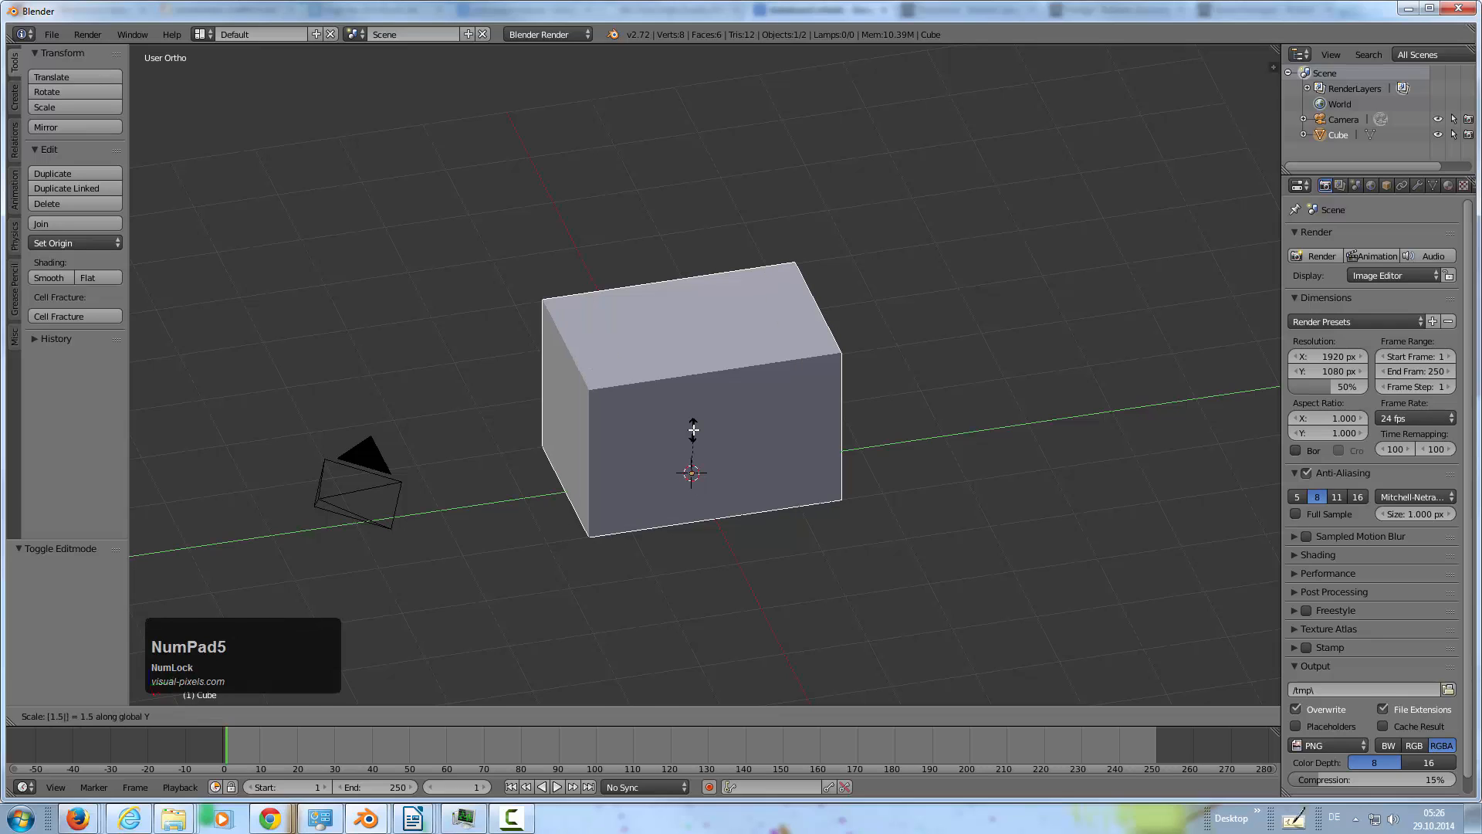
{"action": "key", "text": "KP_Enter"}
{"action": "type", "text": "sx"}
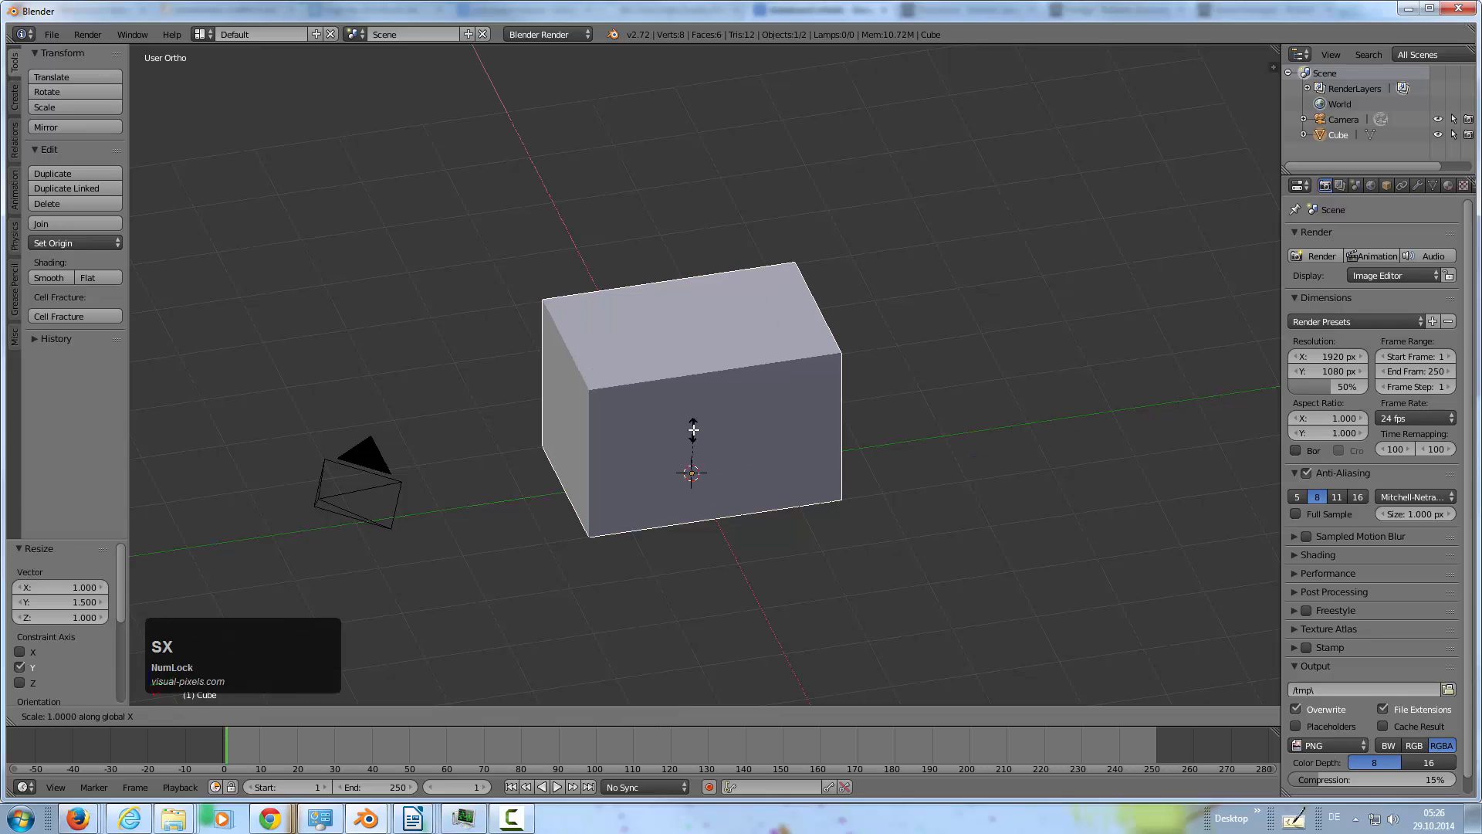
{"action": "type", "text": "3"}
{"action": "key", "text": "KP_Enter"}
Delete the long front face of the box in face select mode, leaving that side open, and return to Object Mode
{"action": "middle_click_drag", "start_coordinate": [633, 374], "coordinate": [484, 639]}
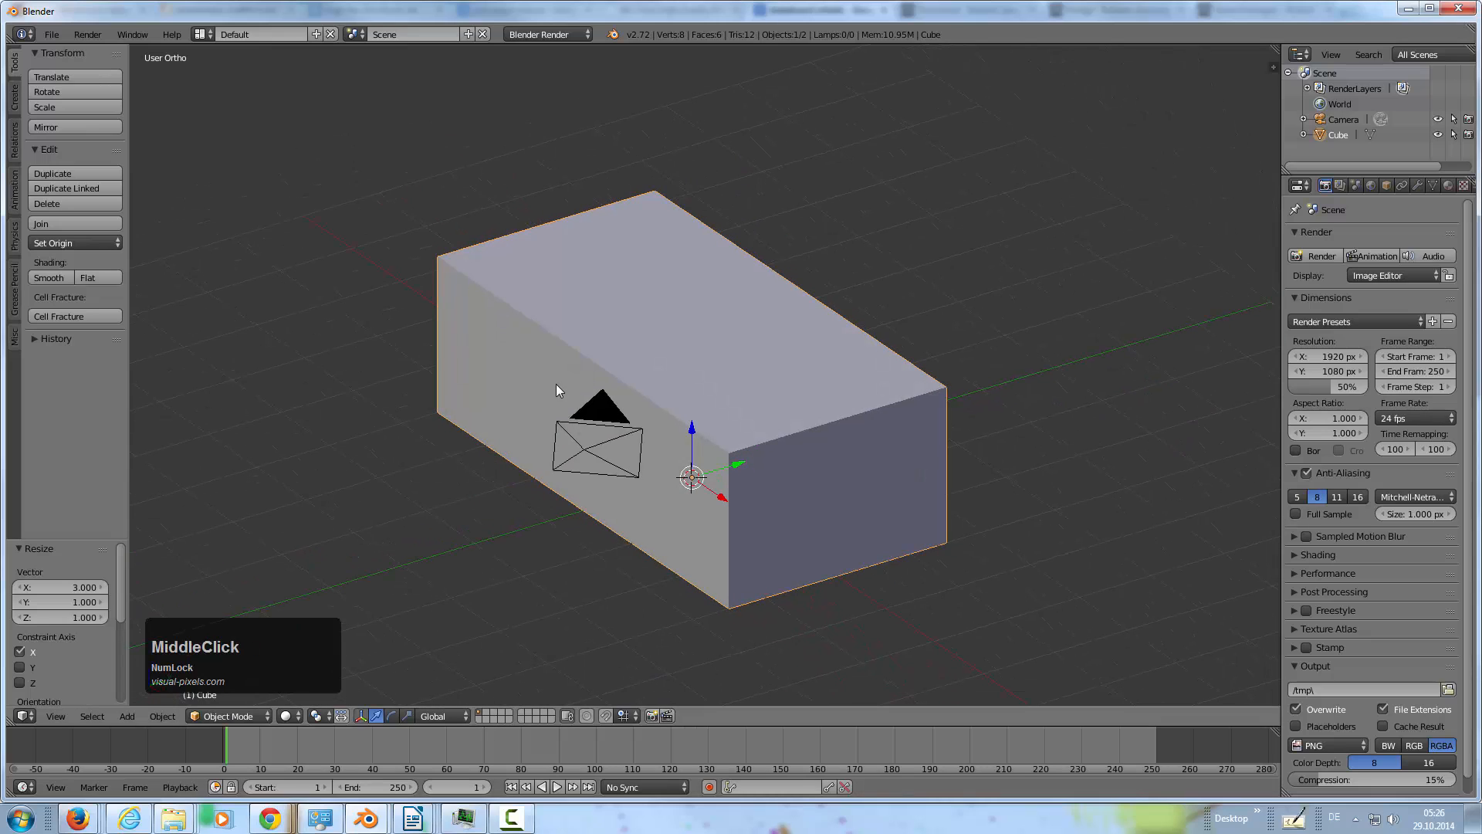
{"action": "key", "text": "Tab"}
{"action": "key", "text": "ctrl+Tab"}
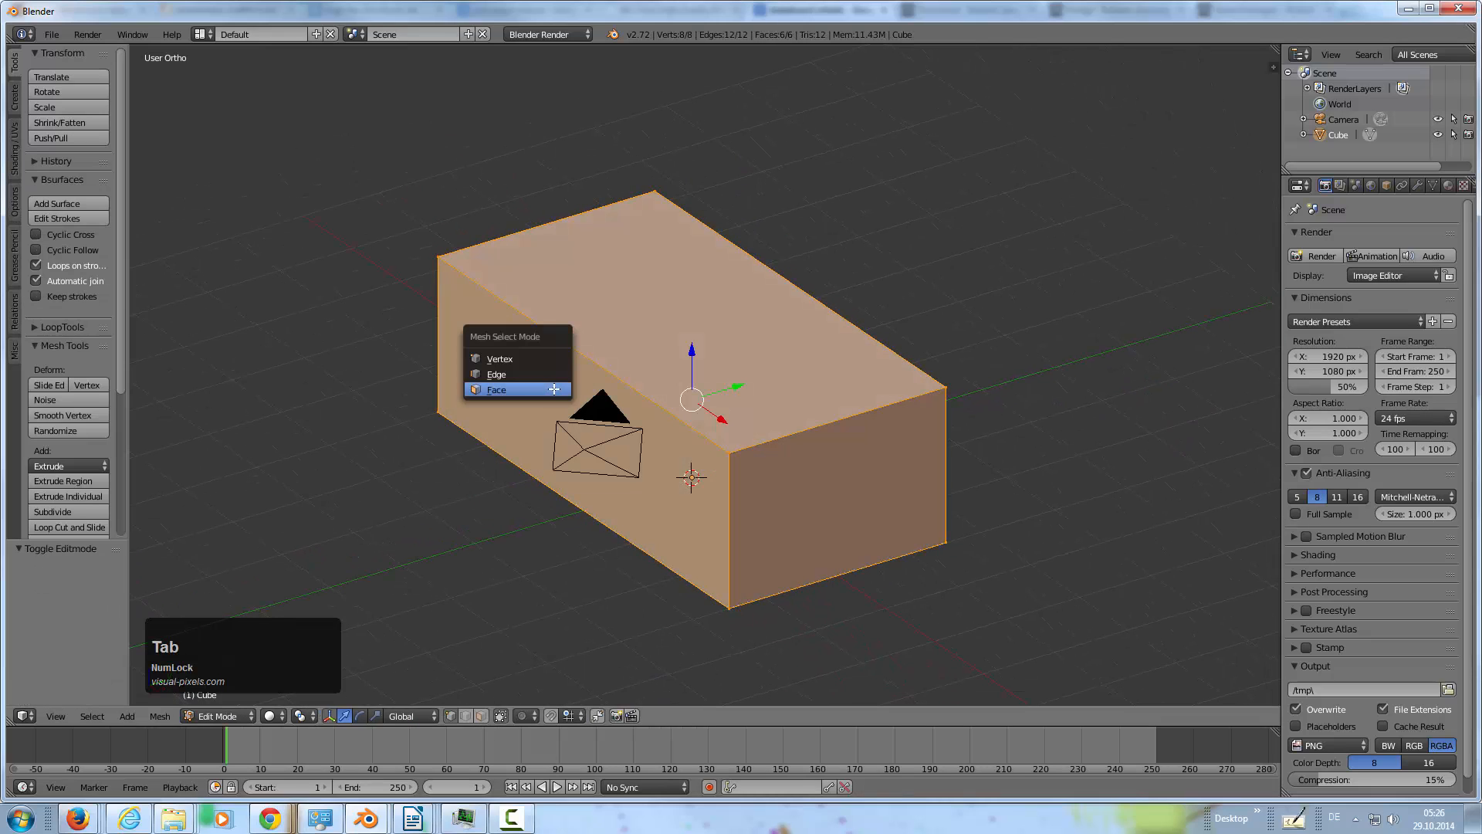
{"action": "left_click", "coordinate": [545, 390]}
{"action": "right_click", "coordinate": [542, 418]}
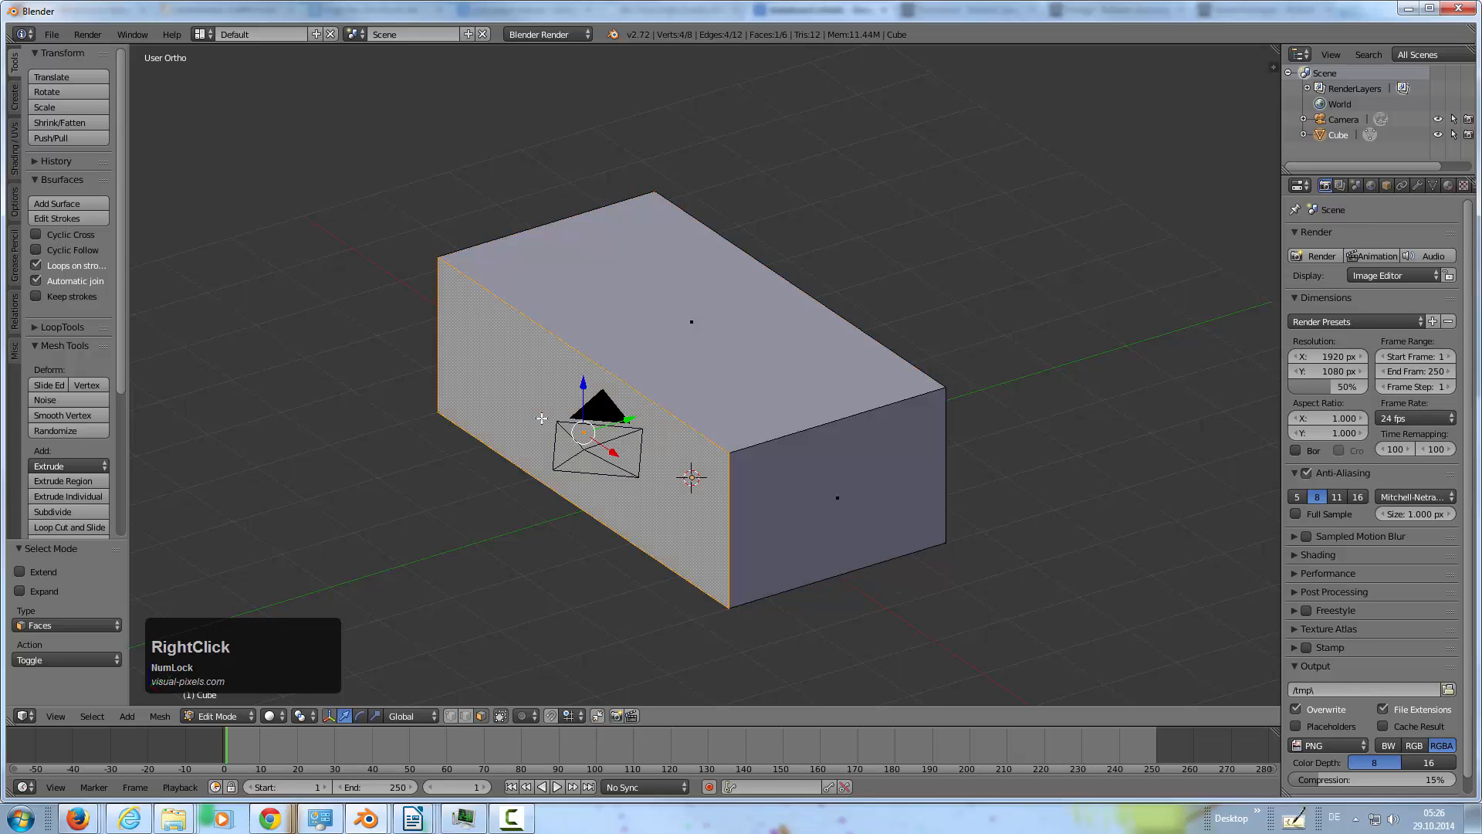
{"action": "key", "text": "x"}
{"action": "left_click", "coordinate": [514, 451]}
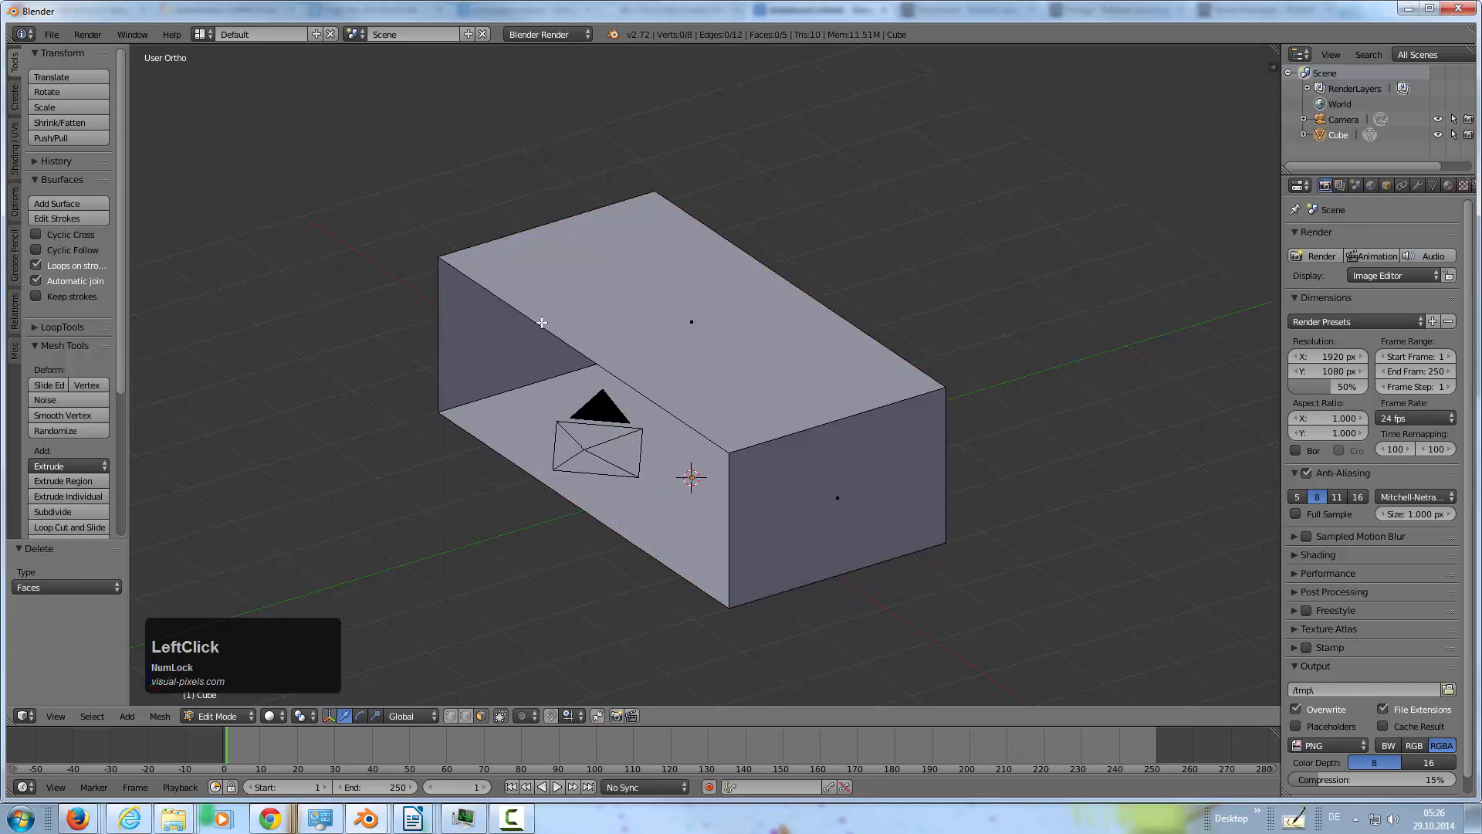
{"action": "middle_click_drag", "start_coordinate": [541, 321], "coordinate": [638, 321]}
{"action": "key", "text": "Tab"}
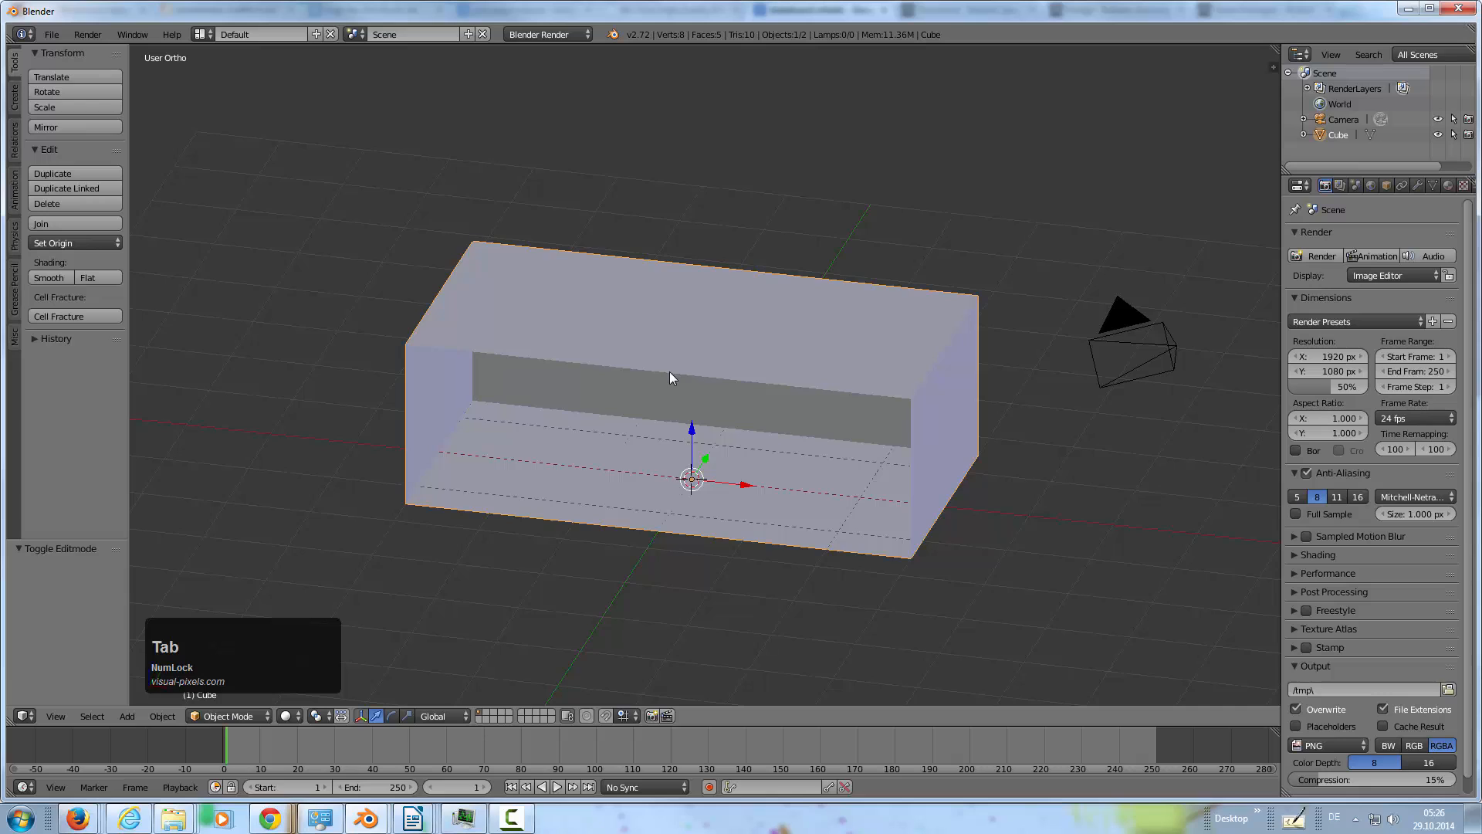
Switch the render engine to Cycles Render and enable nodes for the box's material
{"action": "middle_click_drag", "start_coordinate": [672, 377], "coordinate": [695, 379]}
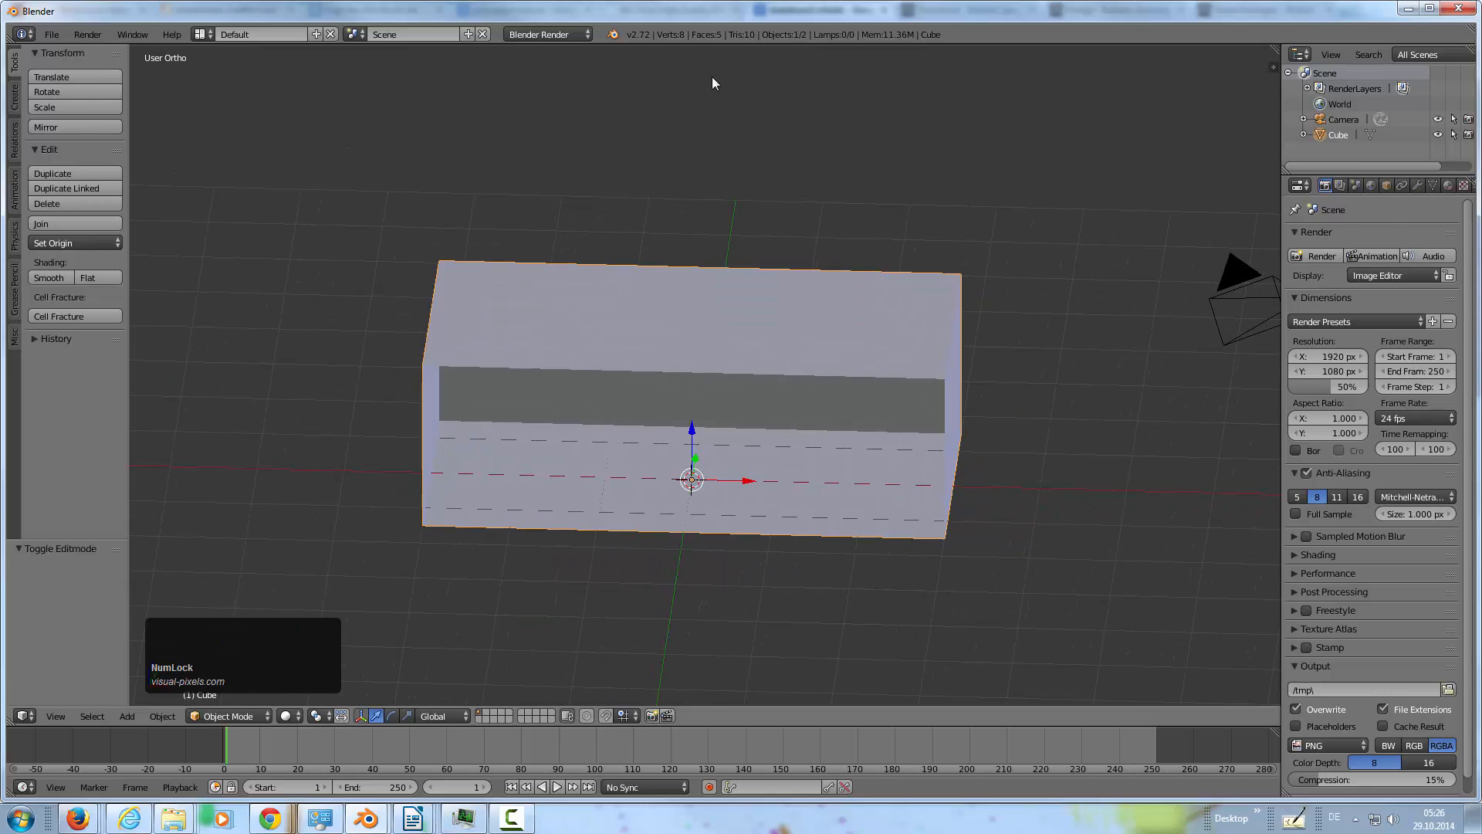
{"action": "left_click", "coordinate": [563, 37]}
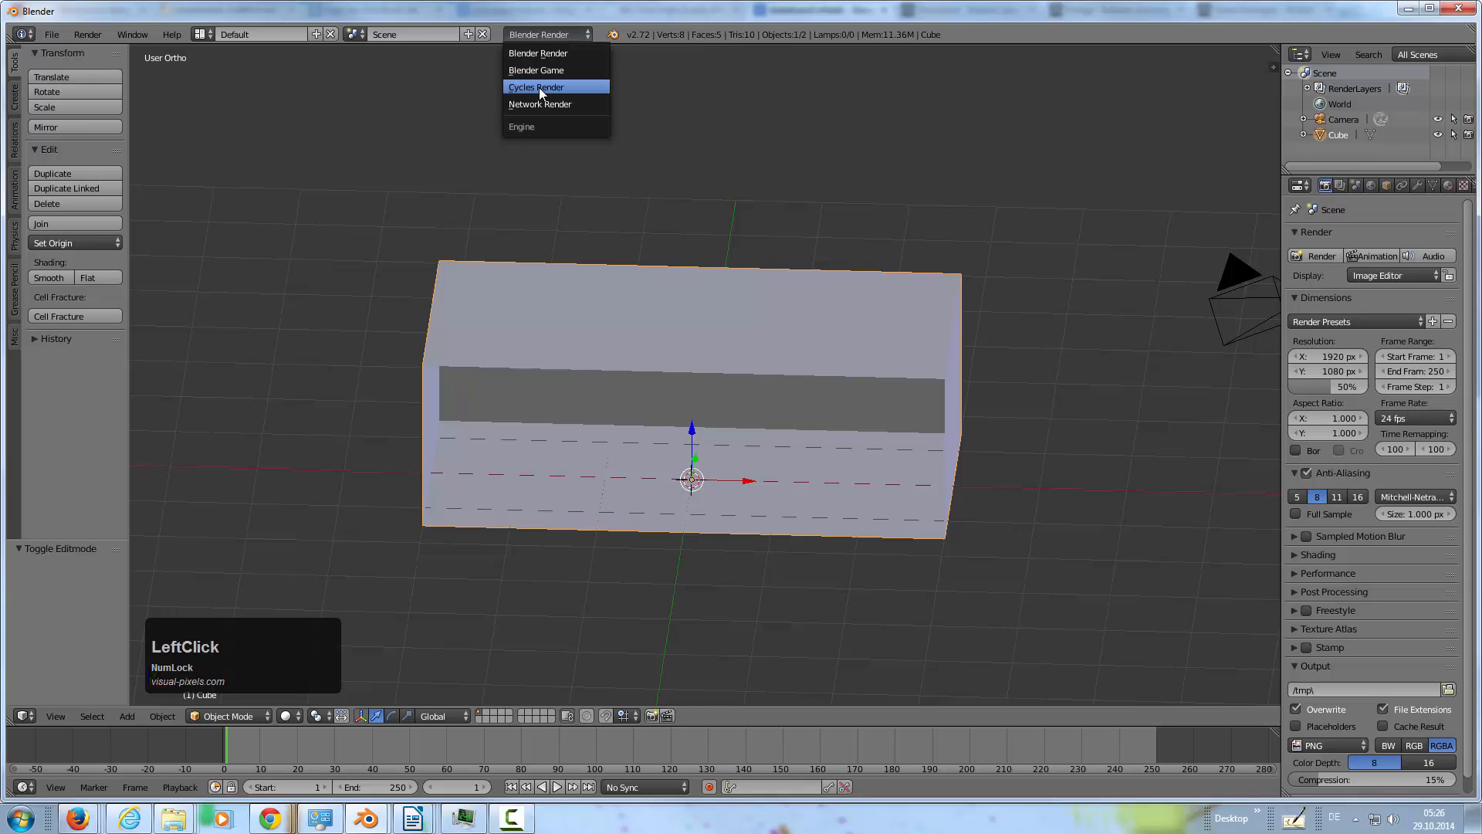
{"action": "left_click", "coordinate": [539, 86]}
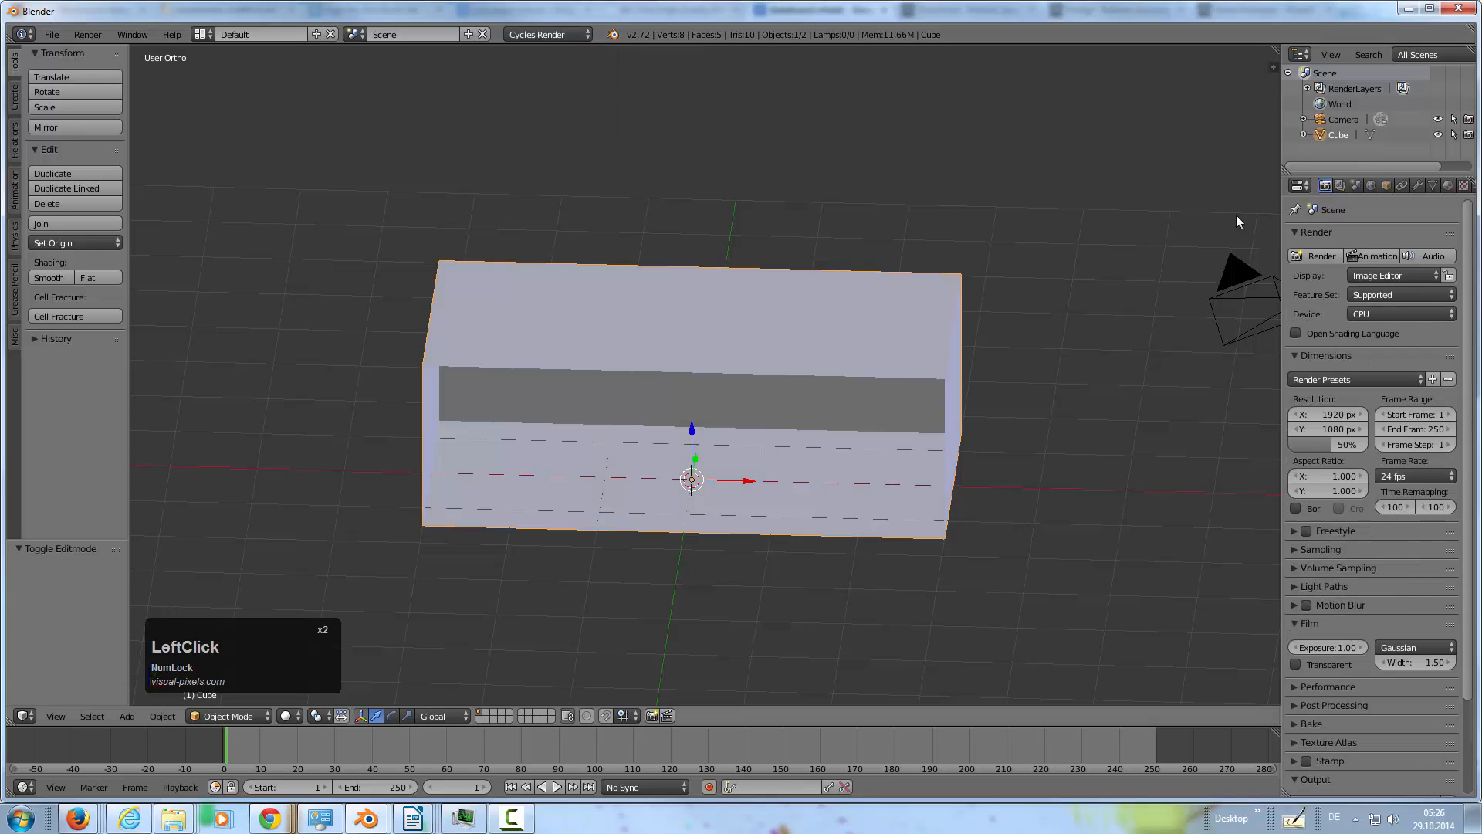
{"action": "left_click", "coordinate": [1448, 185]}
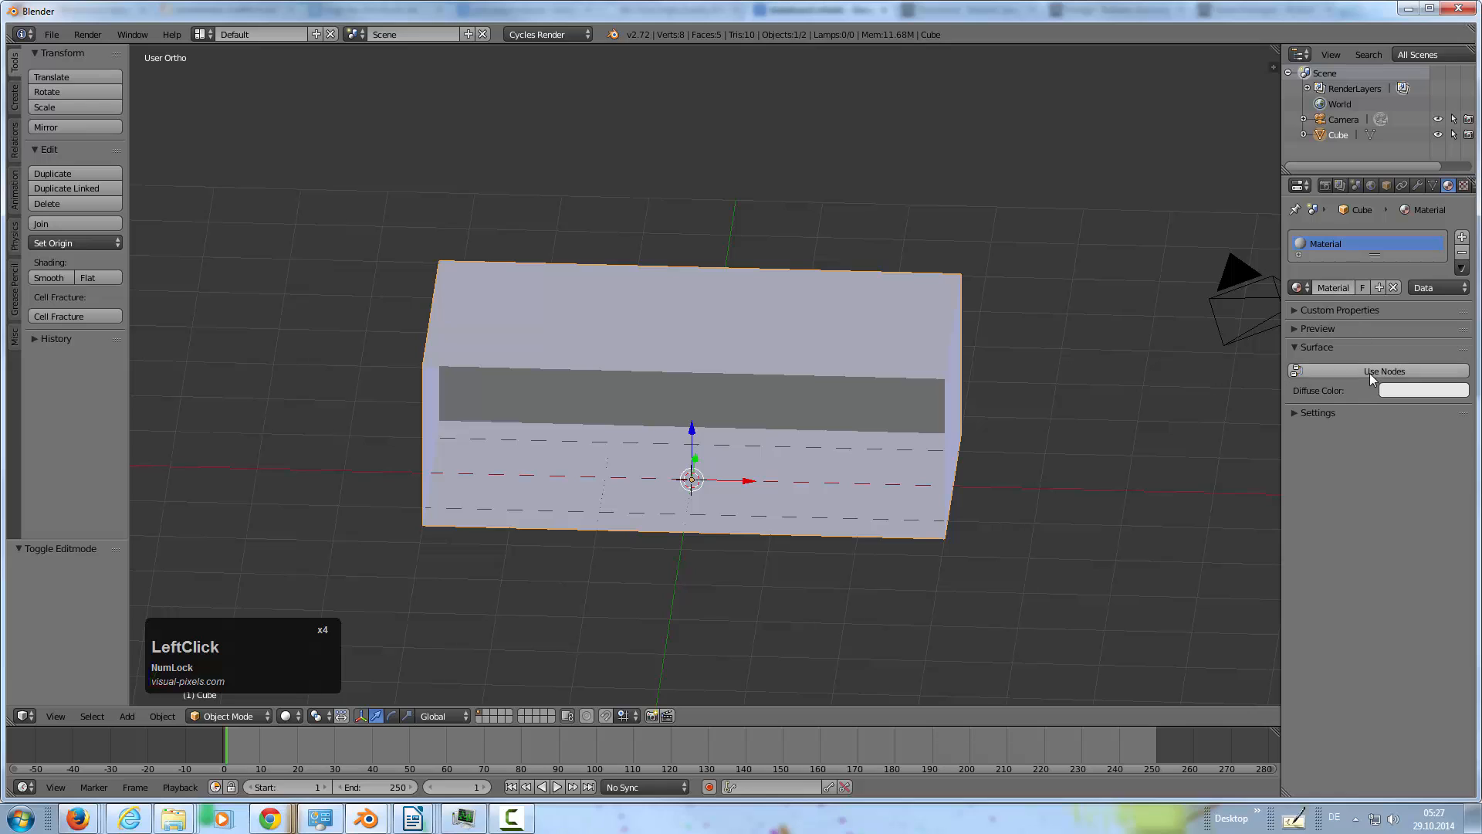
{"action": "left_click", "coordinate": [1370, 373]}
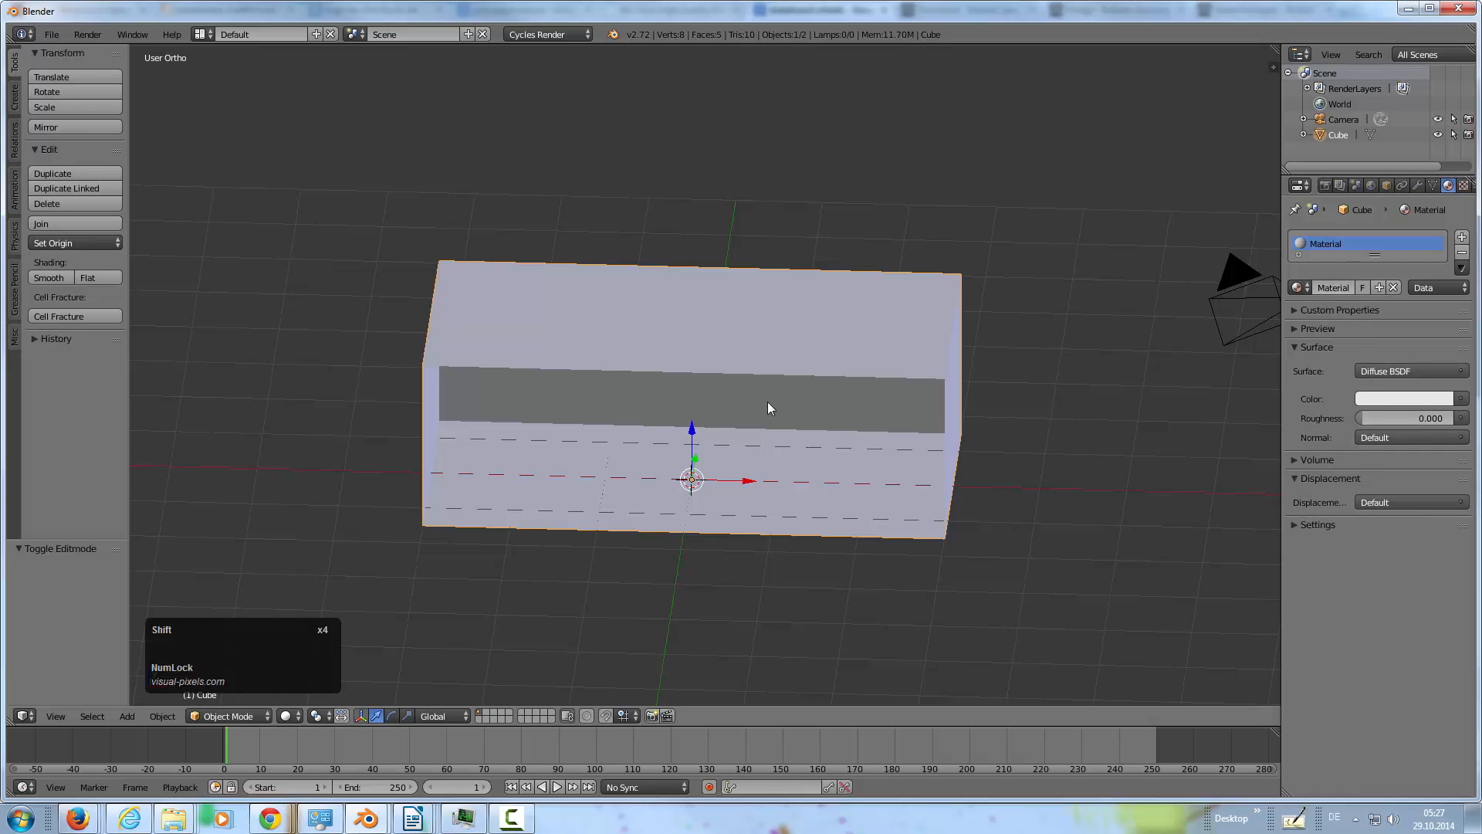
Add a UV sphere at the 3D cursor and scale it uniformly to about 0.65
{"action": "middle_click_drag", "start_coordinate": [767, 402], "coordinate": [602, 382]}
{"action": "key", "text": "shift+a"}
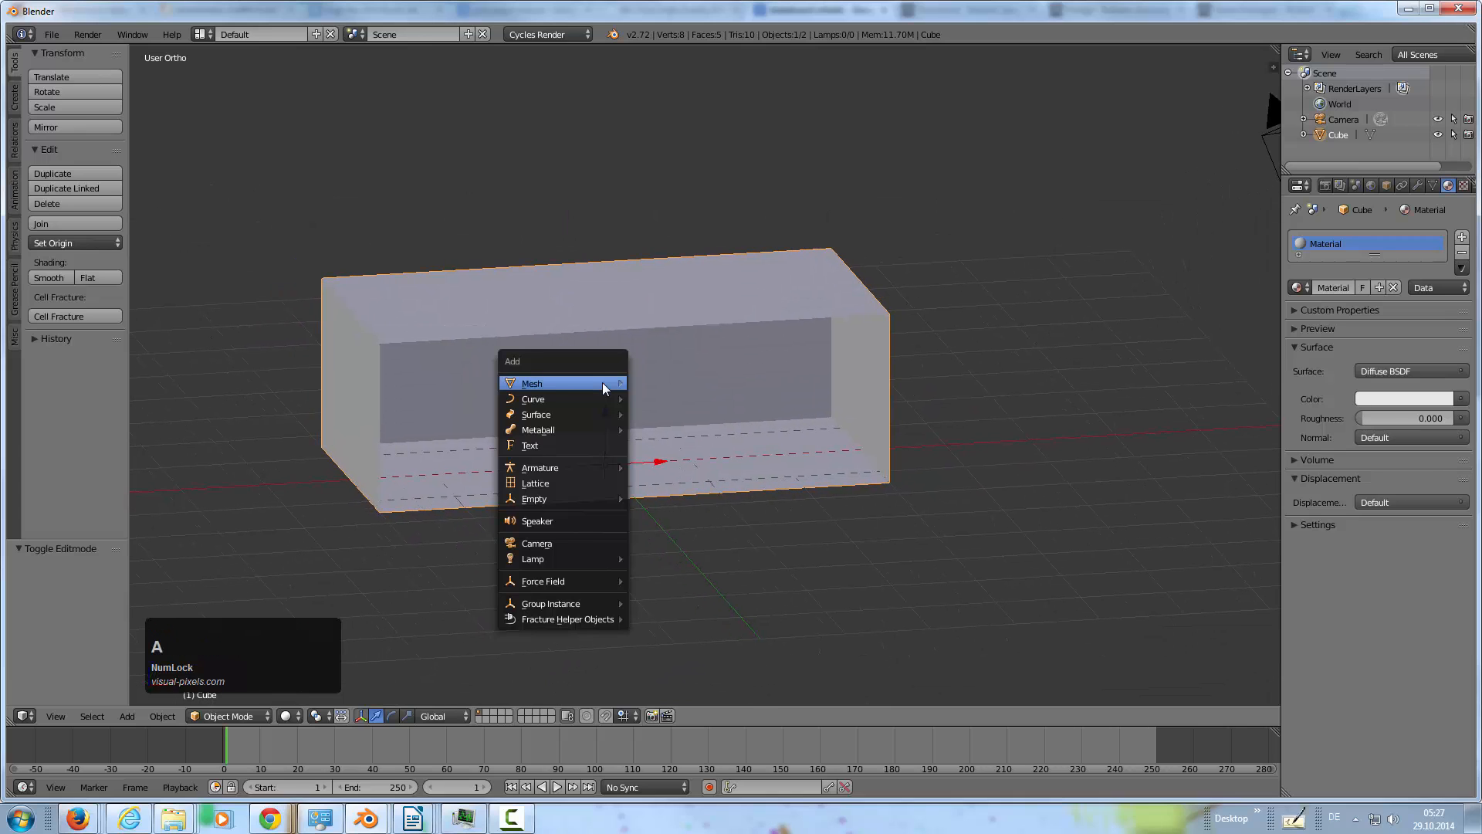
{"action": "mouse_move", "coordinate": [603, 382]}
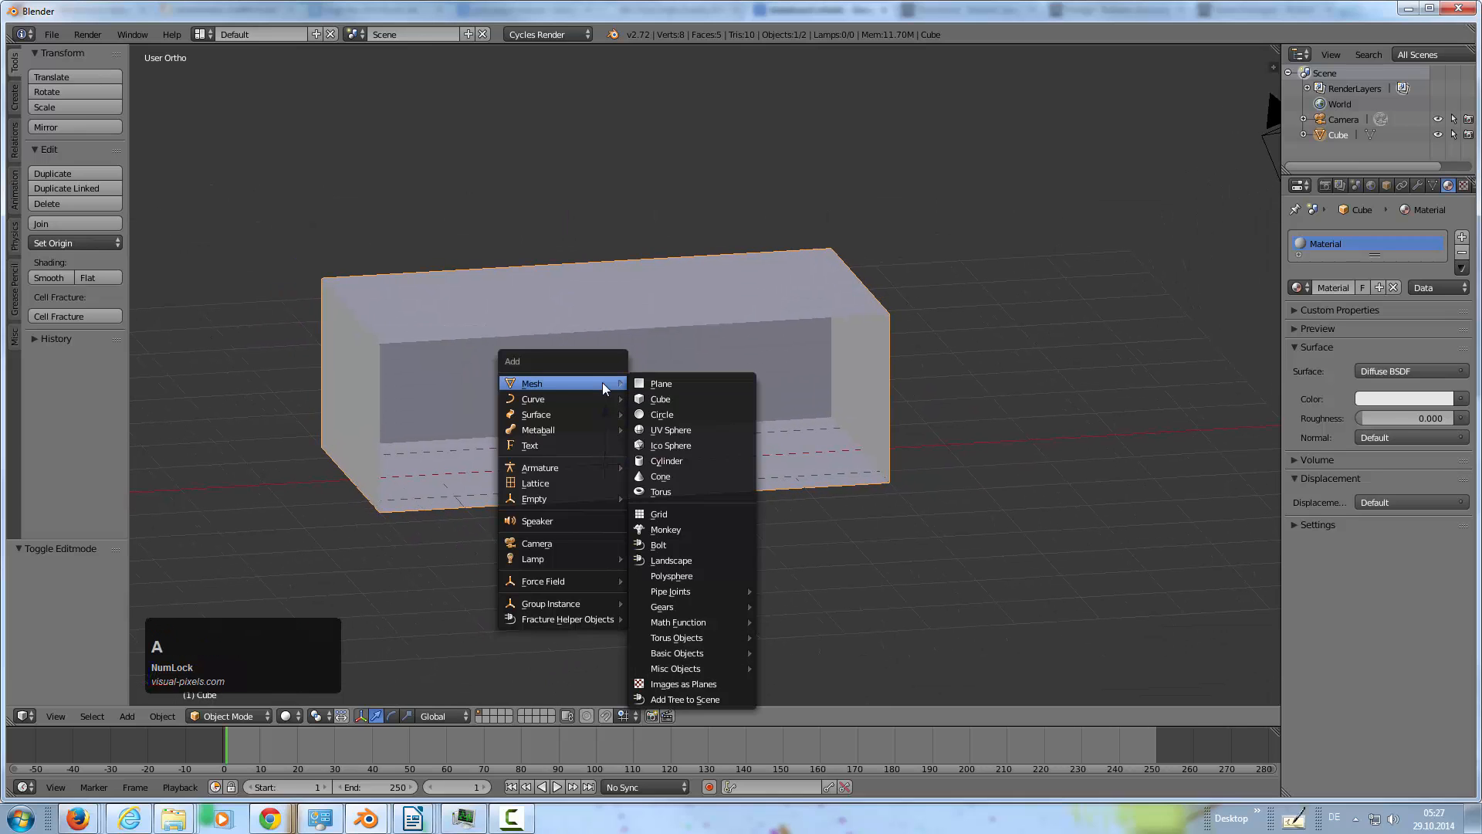
{"action": "left_click", "coordinate": [664, 433]}
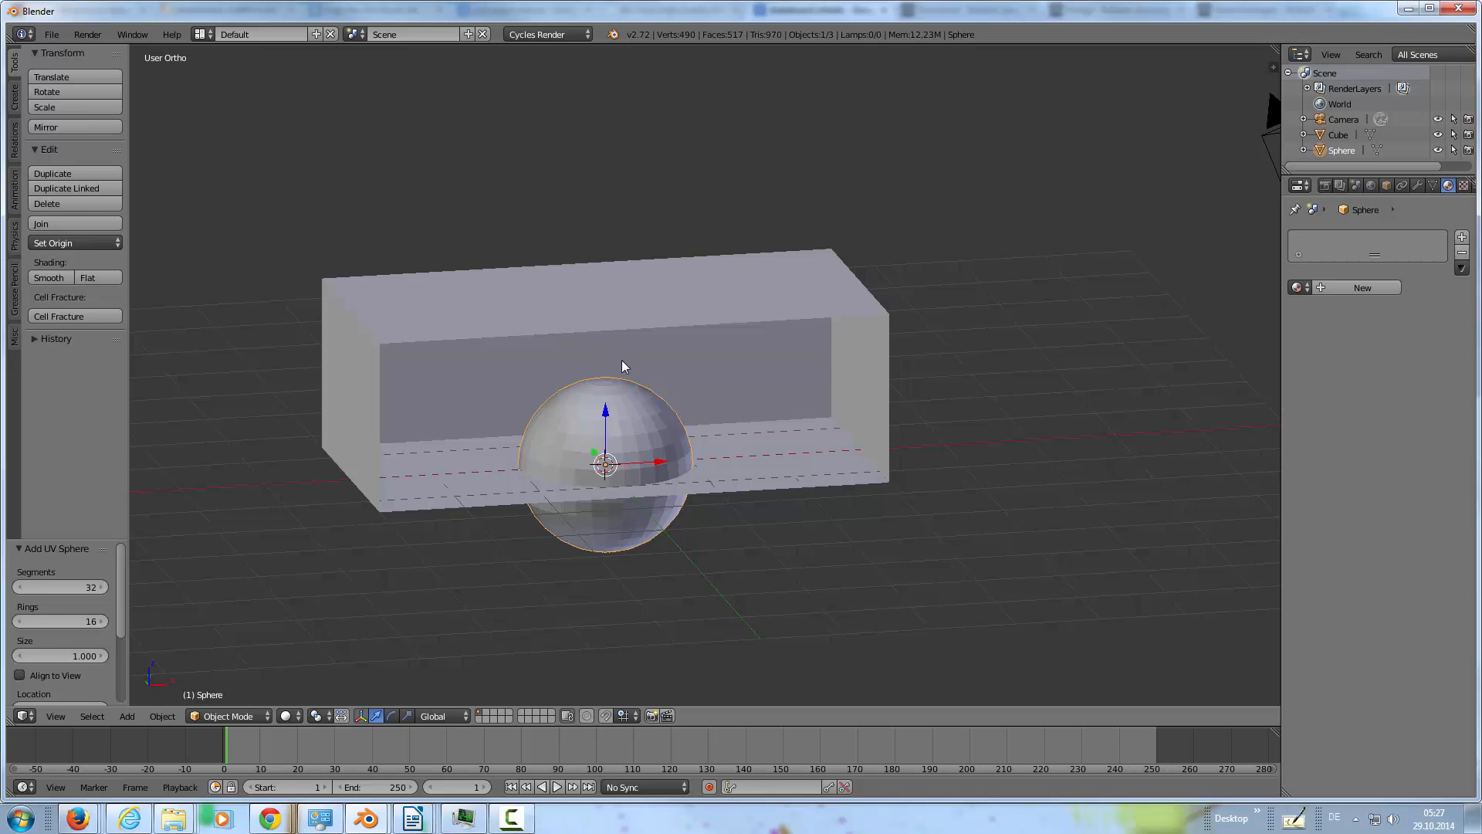
{"action": "middle_click_drag", "start_coordinate": [636, 367], "coordinate": [670, 312]}
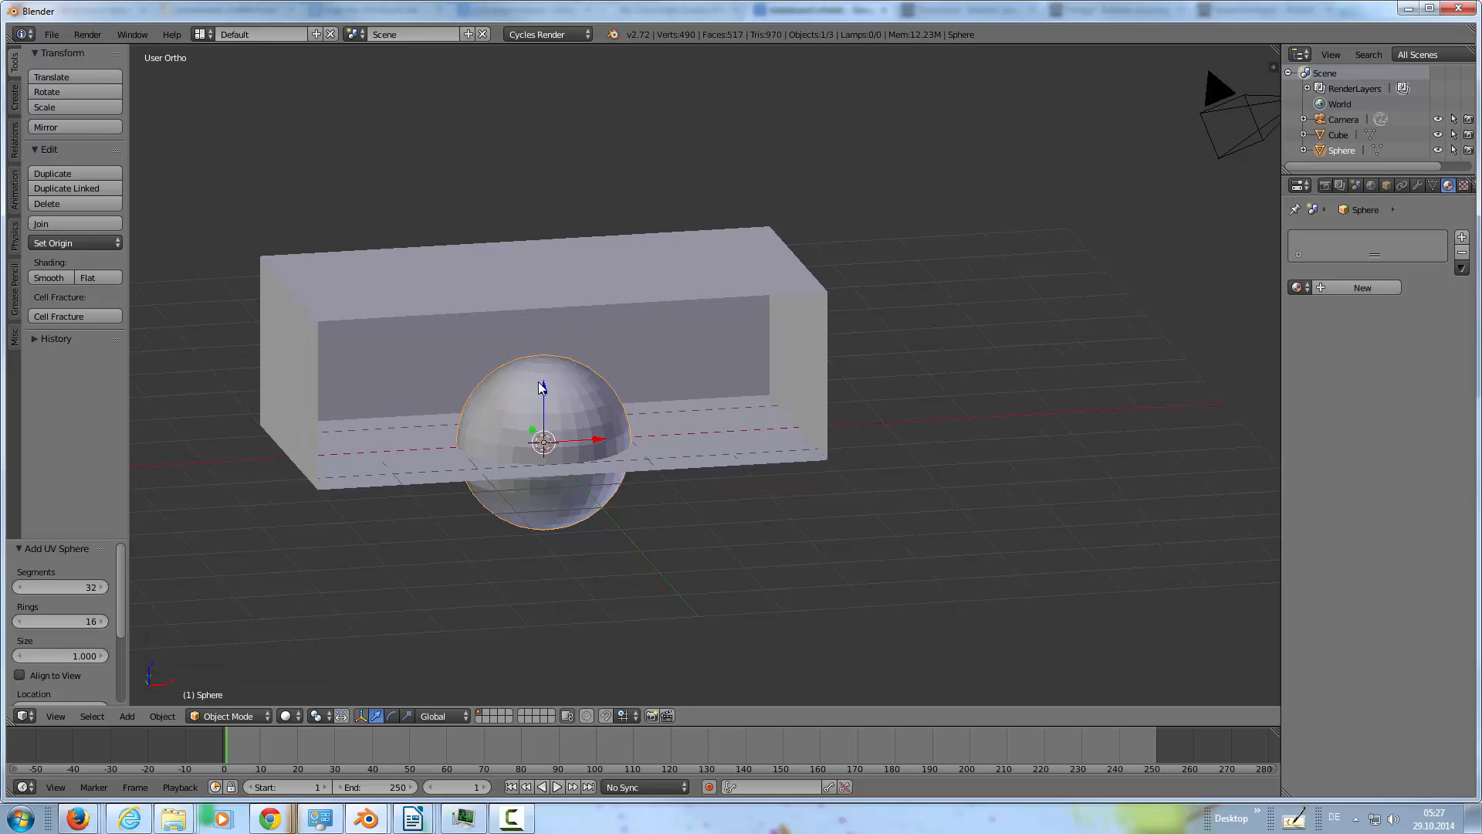
{"action": "key", "text": "m"}
{"action": "key", "text": "s"}
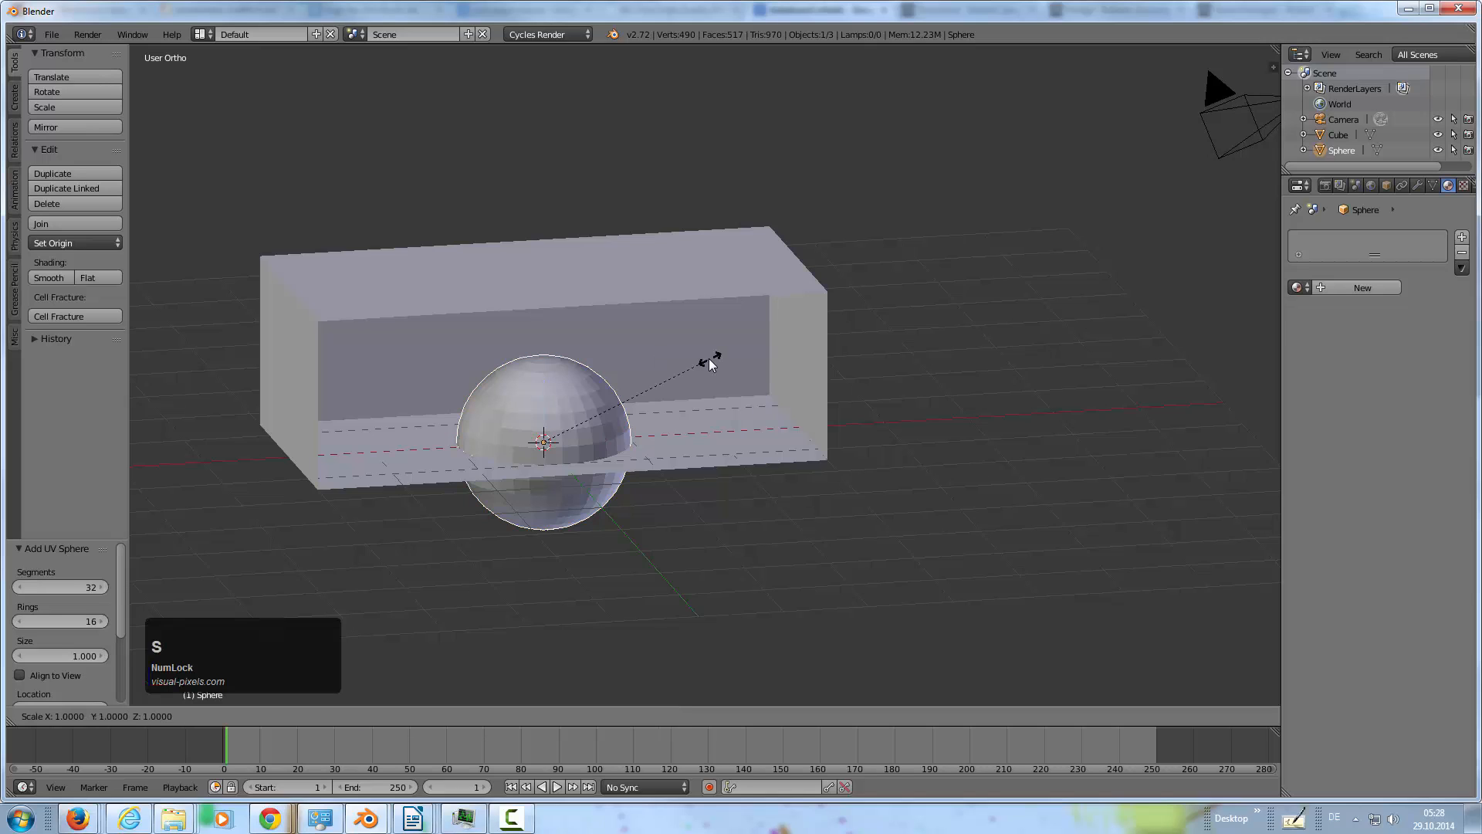
{"action": "left_click", "coordinate": [652, 384]}
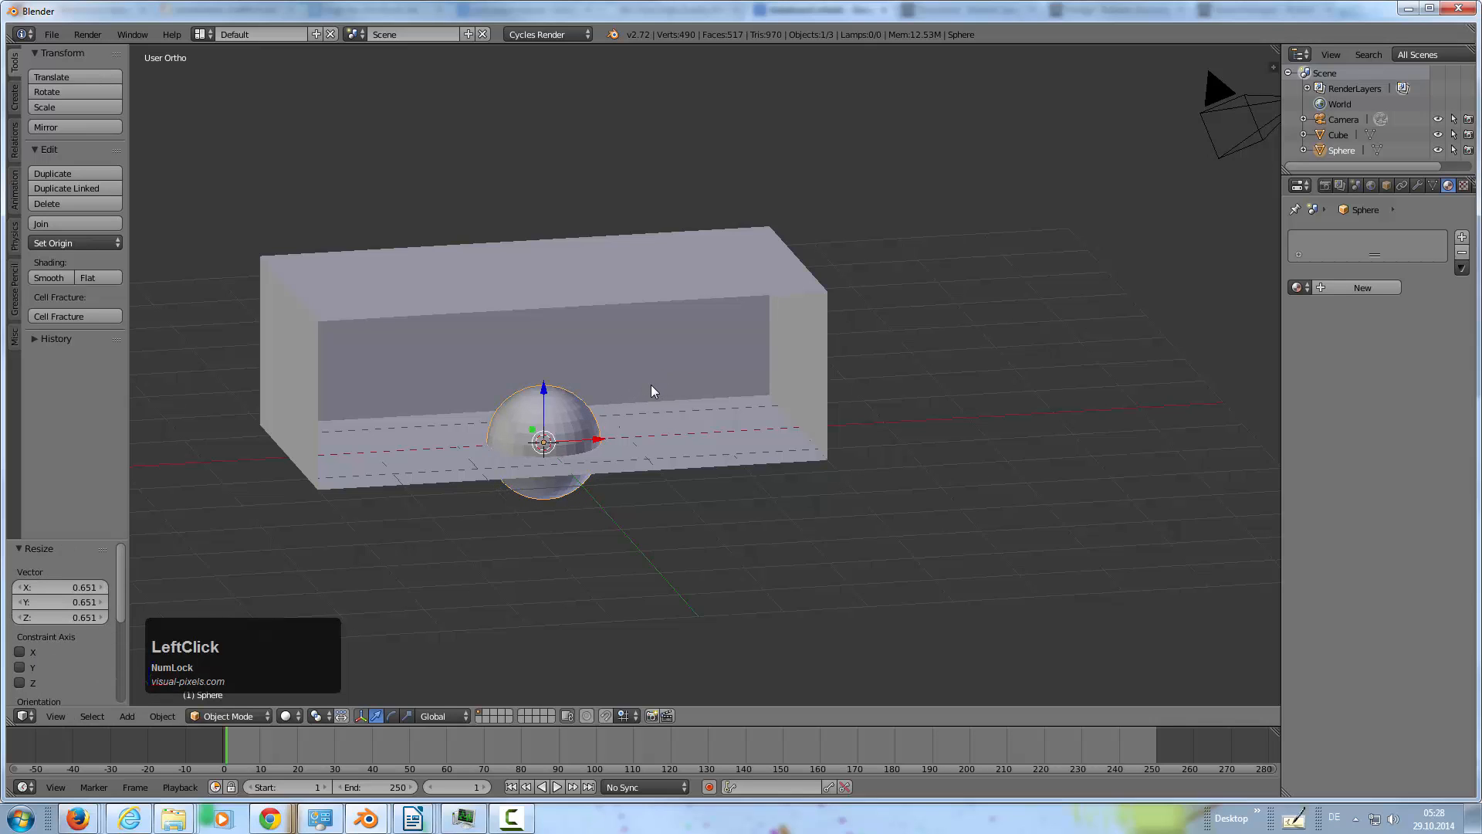
Move the sphere to layer 2
{"action": "key", "text": "m"}
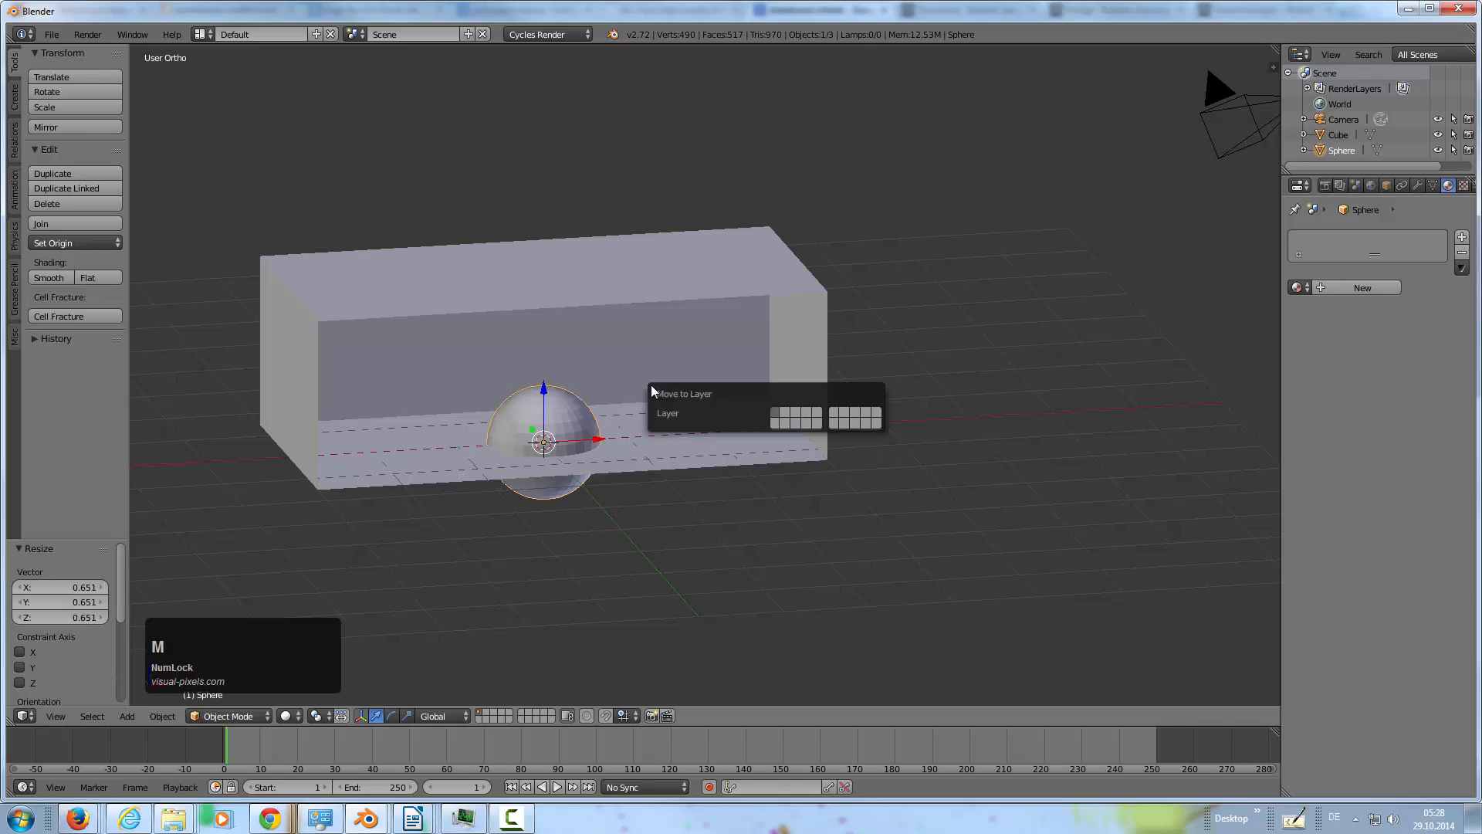
{"action": "key", "text": "2"}
{"action": "key", "text": "KP_Enter"}
Select the camera and move it to layer 11
{"action": "right_click", "coordinate": [1244, 123]}
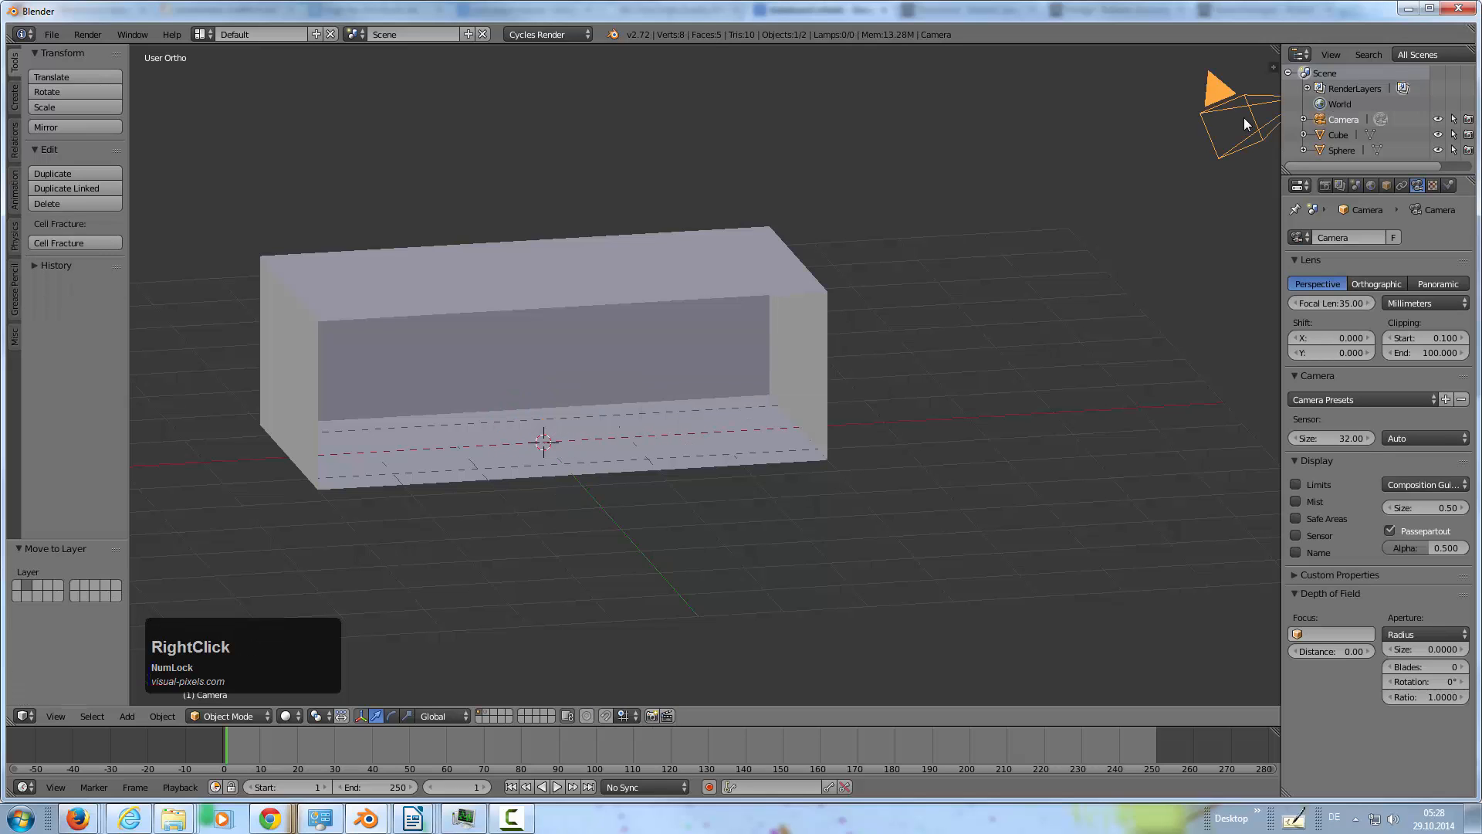
{"action": "key", "text": "m"}
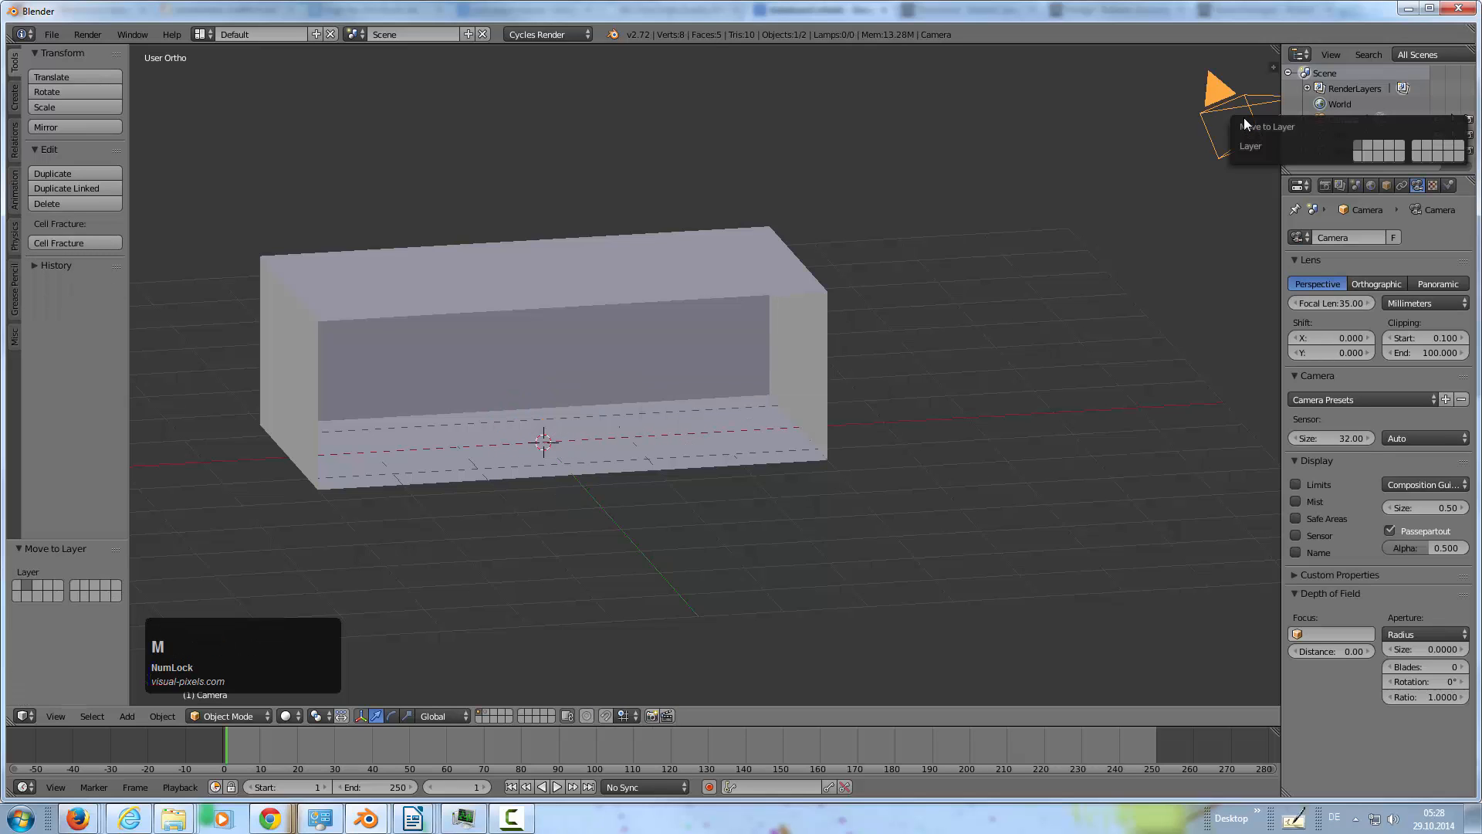
{"action": "left_click", "coordinate": [1360, 159]}
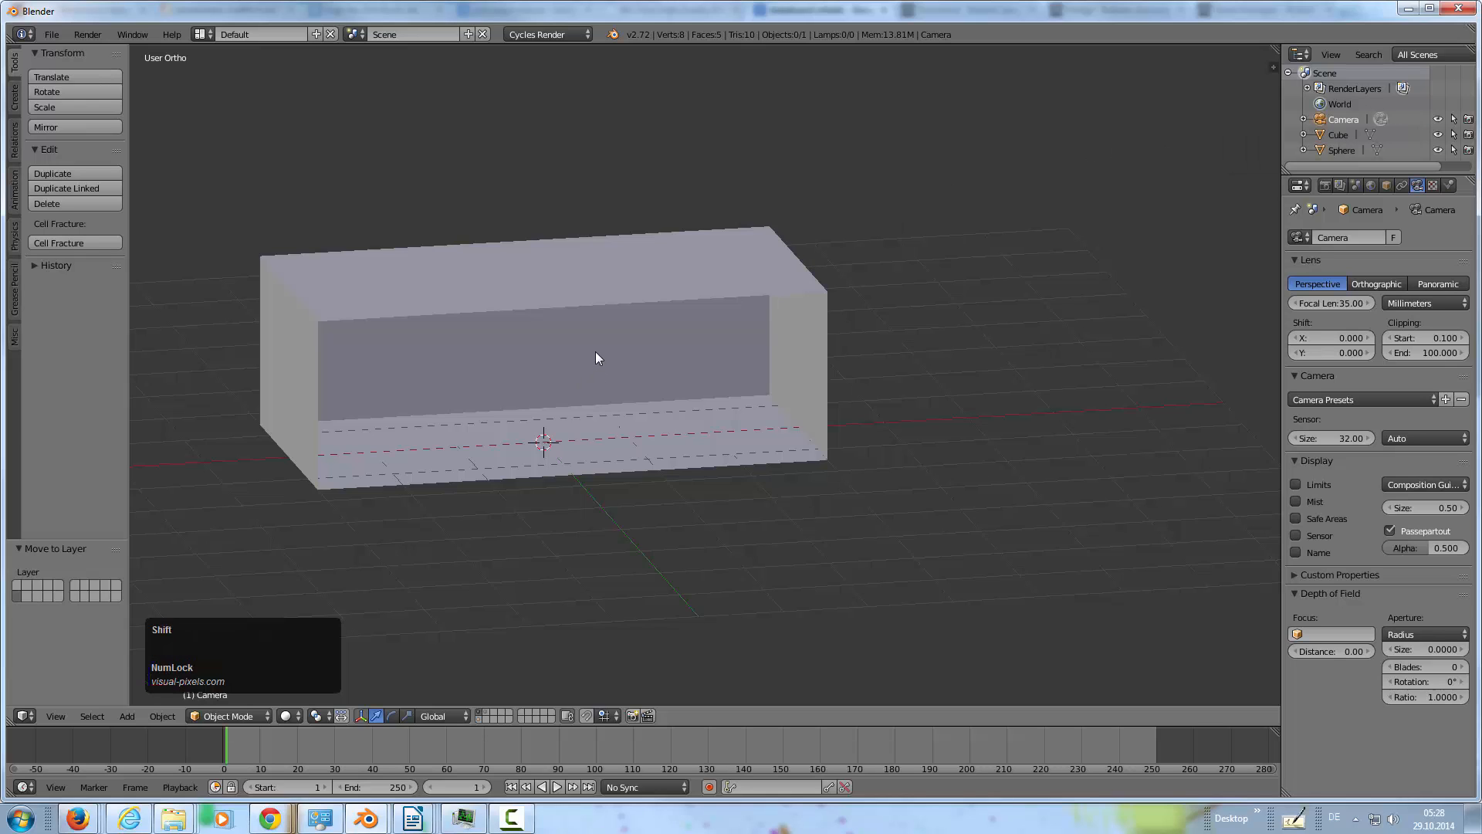
Show only layer 2, which holds the sphere
{"action": "middle_click_drag", "start_coordinate": [595, 351], "coordinate": [734, 344], "text": "shift"}
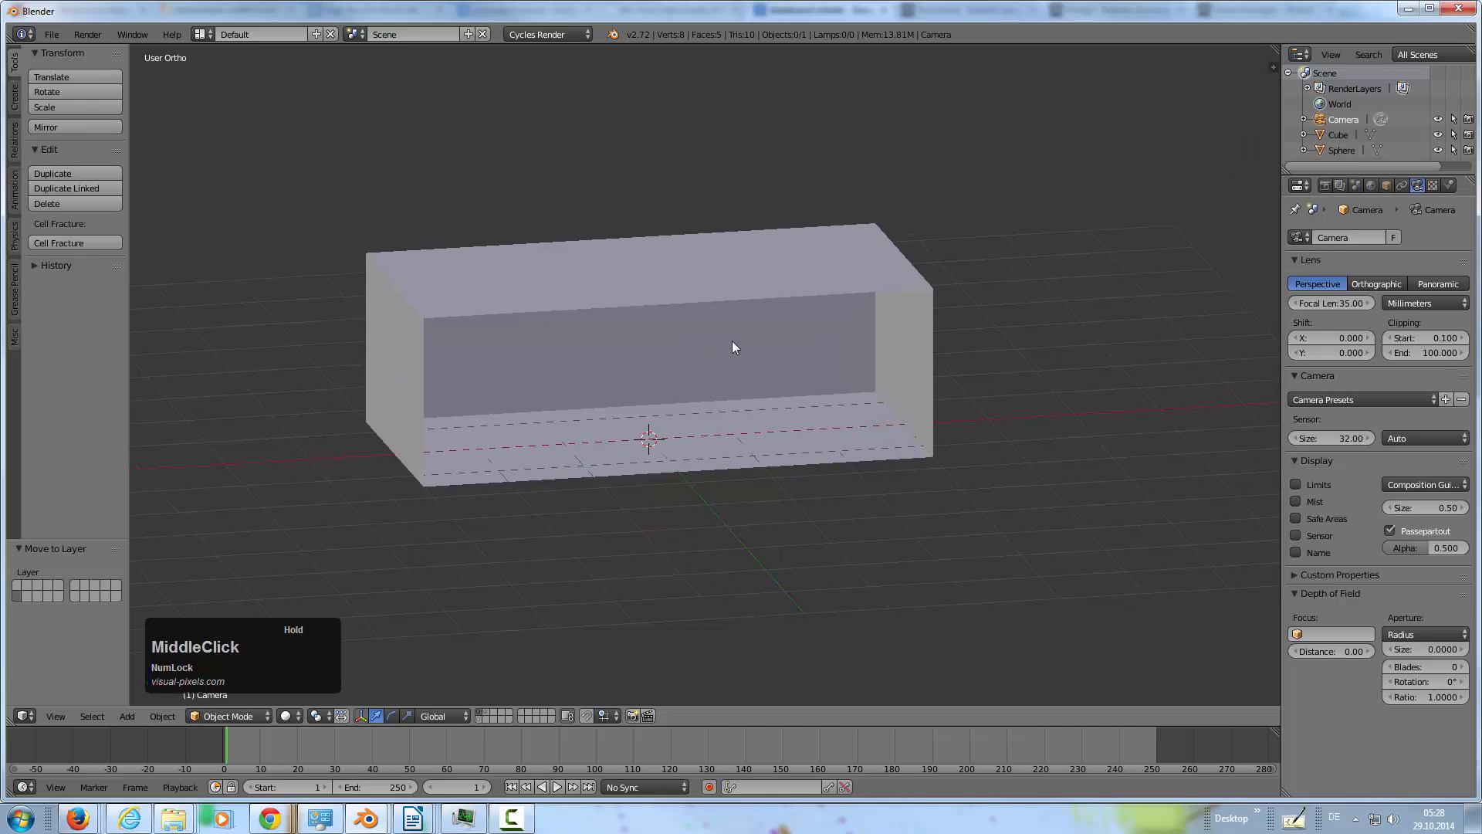
{"action": "left_click", "coordinate": [486, 711]}
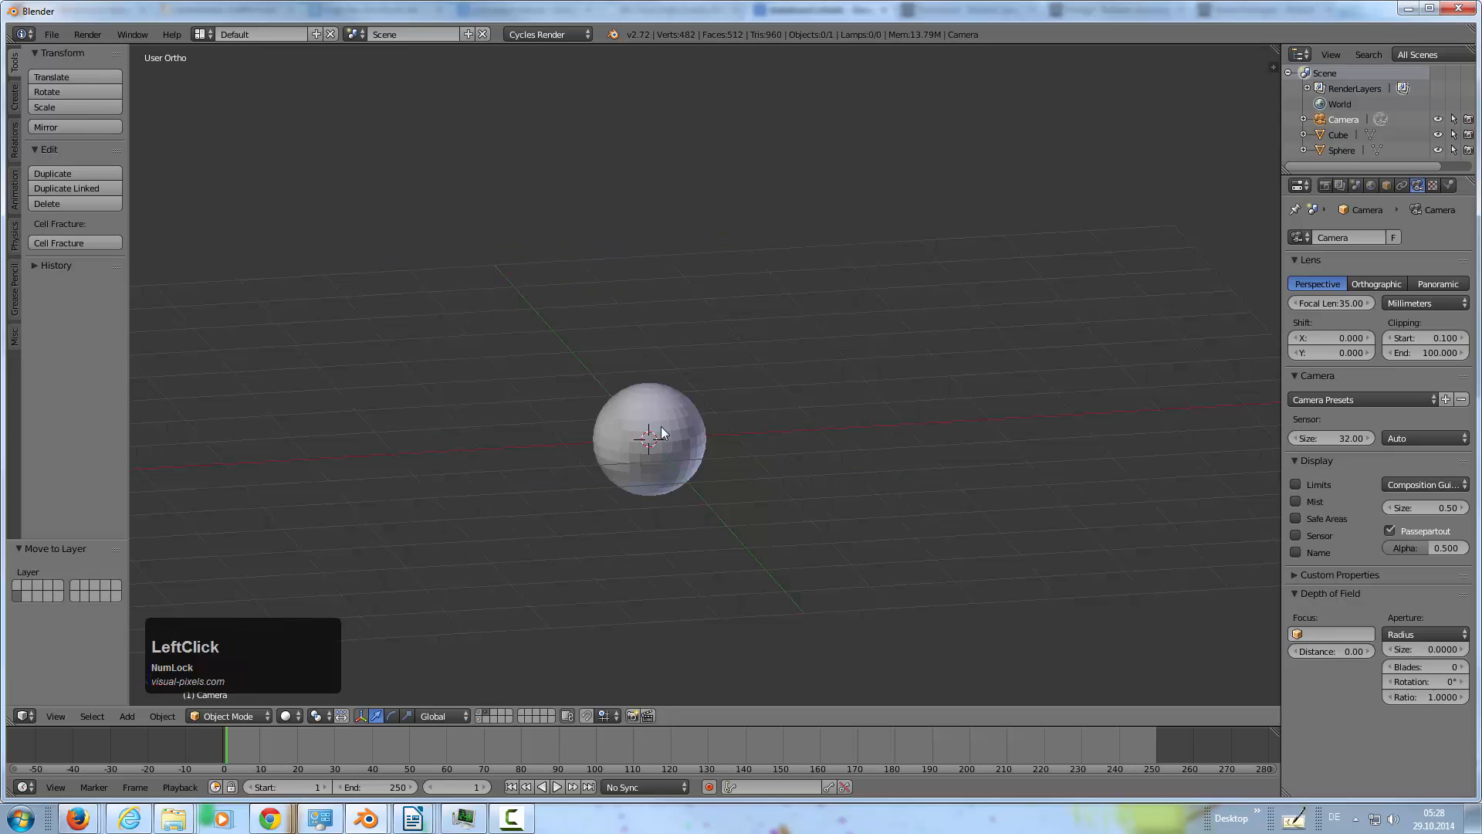
{"action": "mouse_move", "coordinate": [660, 426]}
{"action": "middle_mouse_down"}
{"action": "mouse_move", "coordinate": [666, 447]}
{"action": "mouse_move", "coordinate": [666, 431]}
{"action": "middle_mouse_up"}
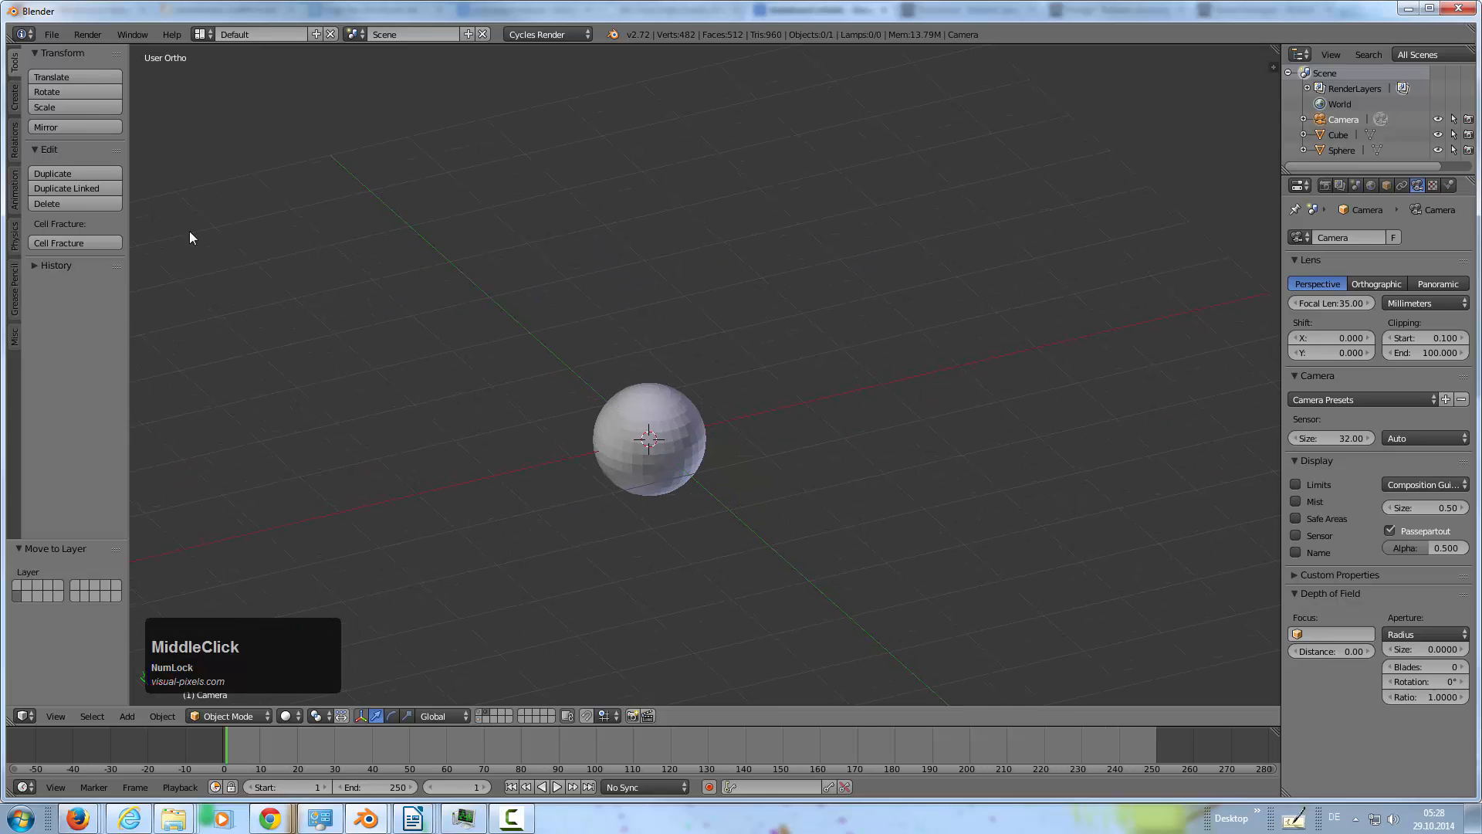
In front view, raise the sphere's mesh about 0.66 along Z in Edit Mode so its lowest point sits on the object's origin
{"action": "key", "text": "KP_1"}
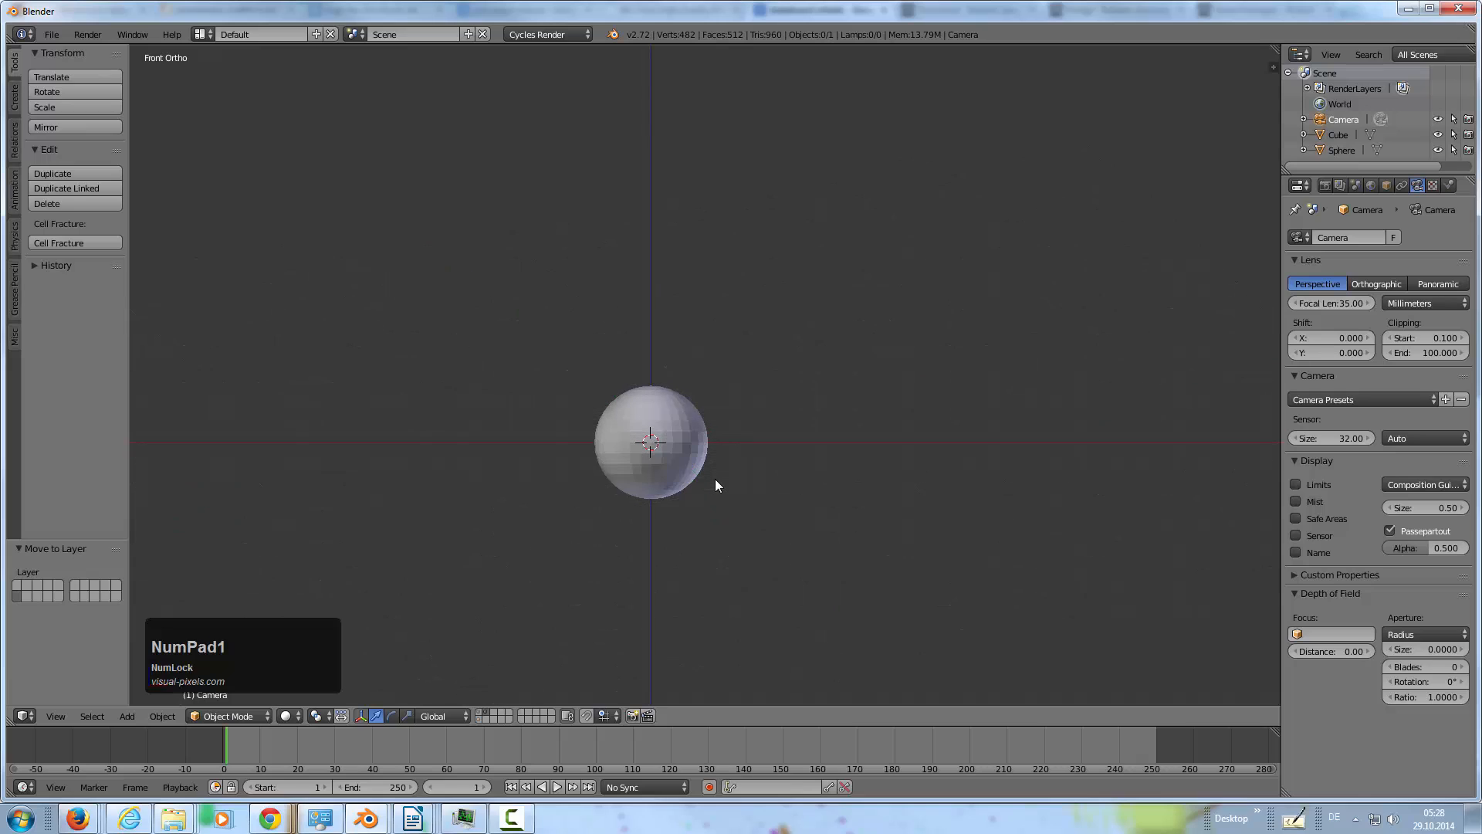
{"action": "scroll", "coordinate": [710, 469], "scroll_direction": "up", "scroll_amount": 5}
{"action": "middle_click_drag", "start_coordinate": [692, 470], "coordinate": [777, 402], "text": "shift"}
{"action": "right_click", "coordinate": [713, 408]}
{"action": "key", "text": "Tab"}
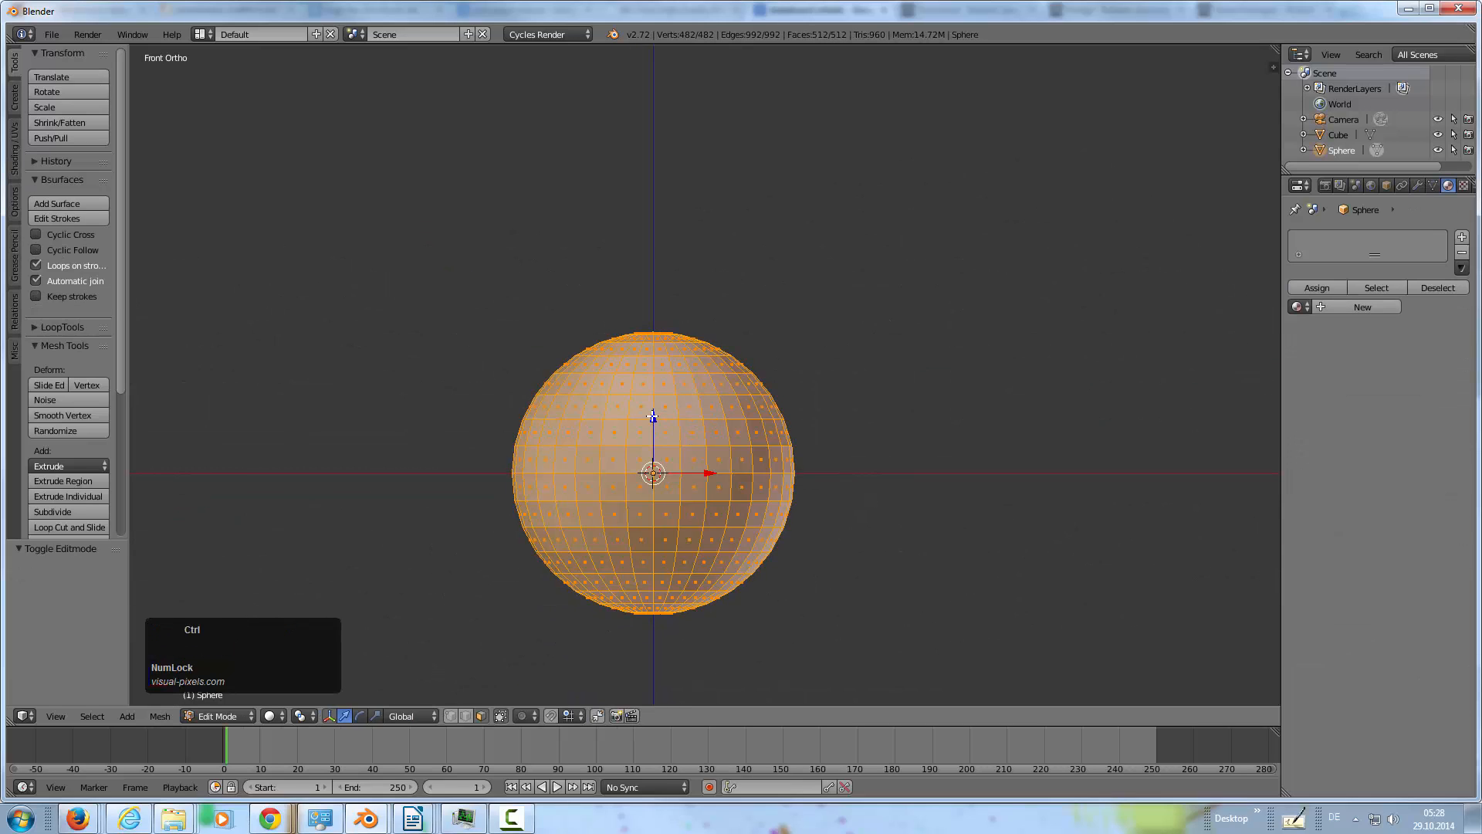
{"action": "left_click", "coordinate": [654, 343], "text": "ctrl"}
{"action": "left_click_drag", "start_coordinate": [654, 344], "coordinate": [649, 273], "text": "ctrl"}
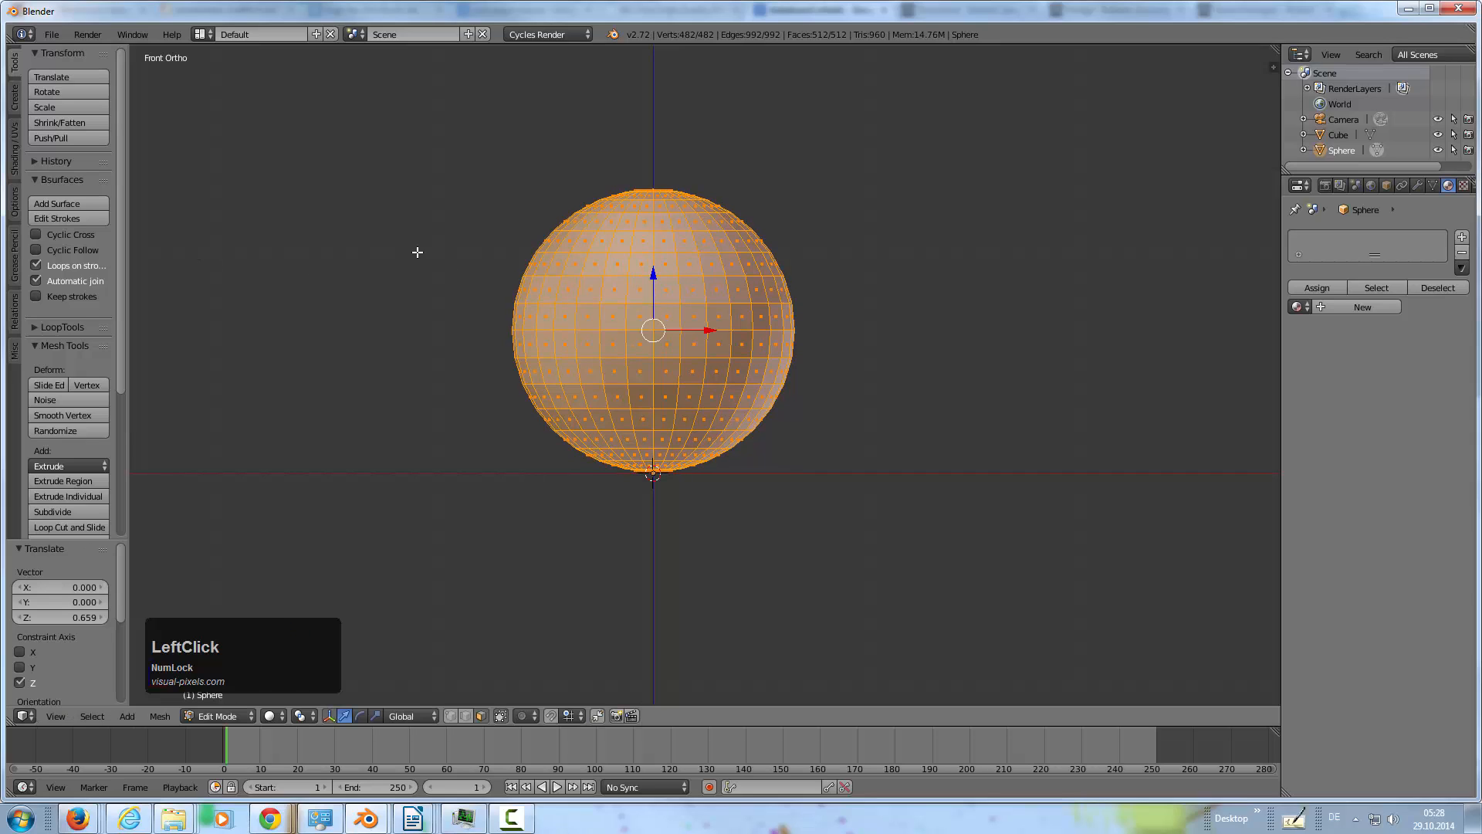
{"action": "key", "text": "Tab"}
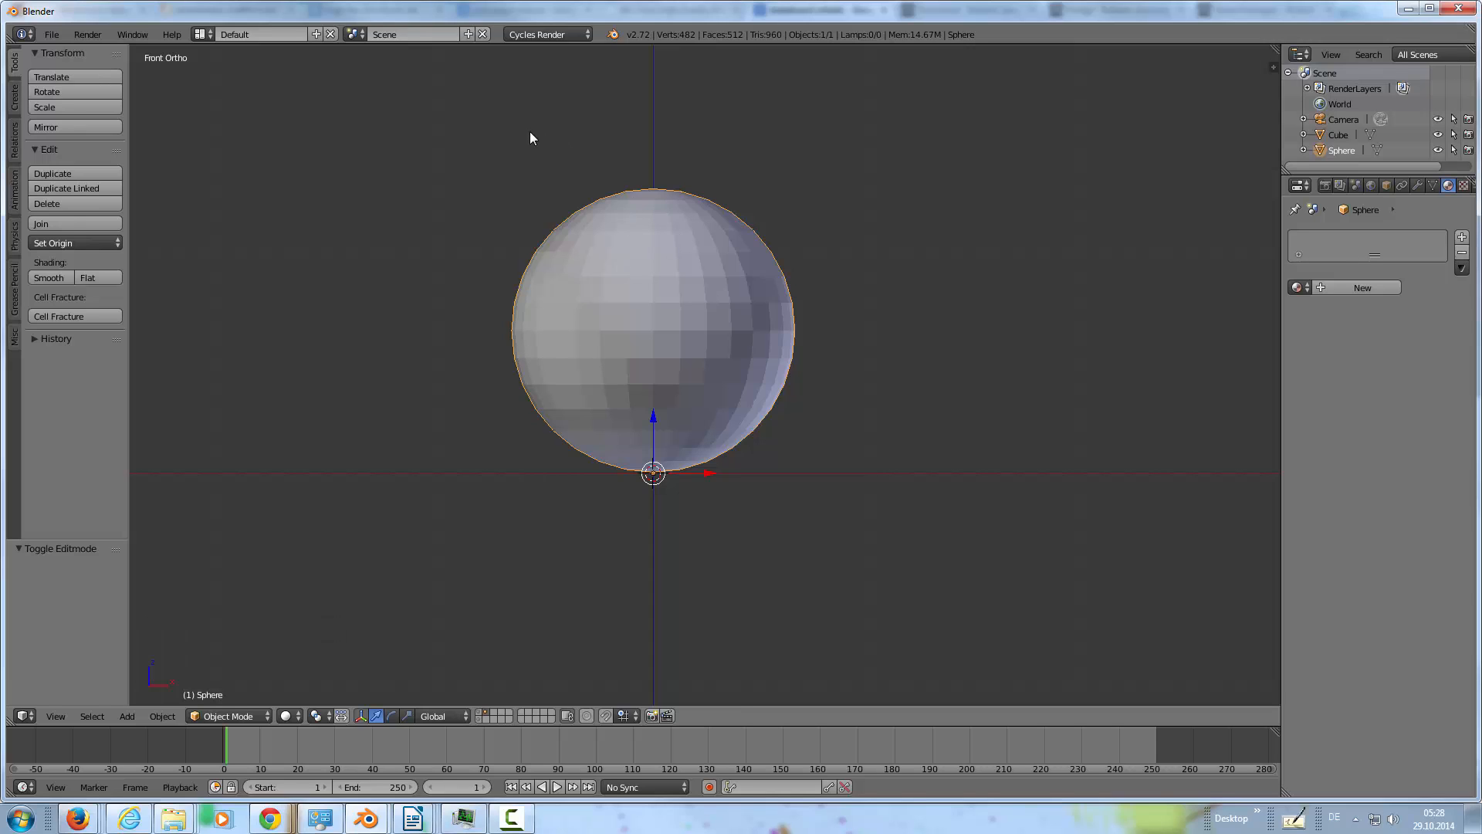
In Edit Mode, clear the selection and box-select the sphere's faces above its lowest rows from the front view
{"action": "key", "text": "Tab"}
{"action": "key", "text": "a"}
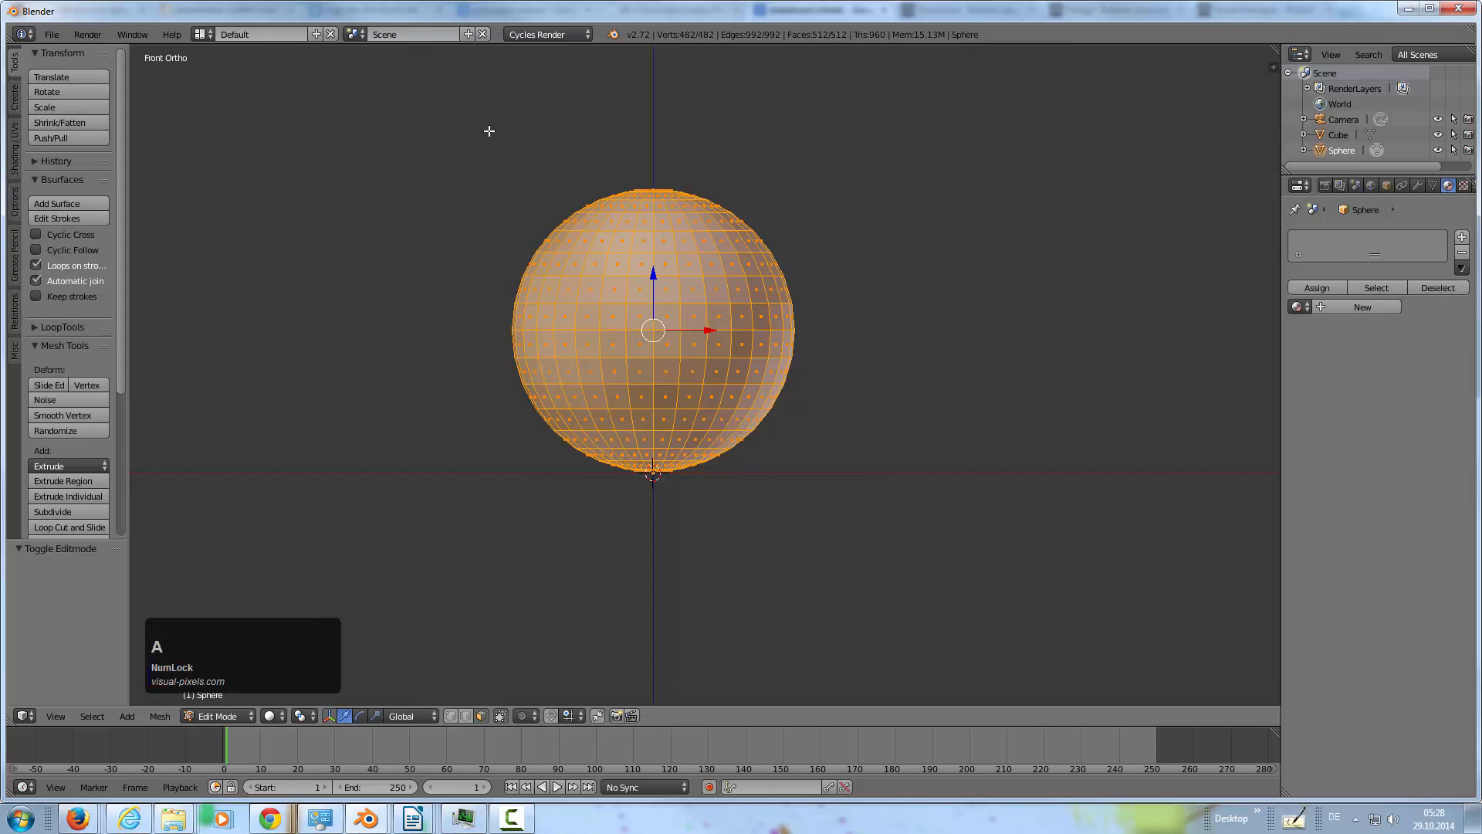
{"action": "left_click", "coordinate": [470, 124]}
{"action": "left_click_drag", "start_coordinate": [510, 219], "coordinate": [868, 424]}
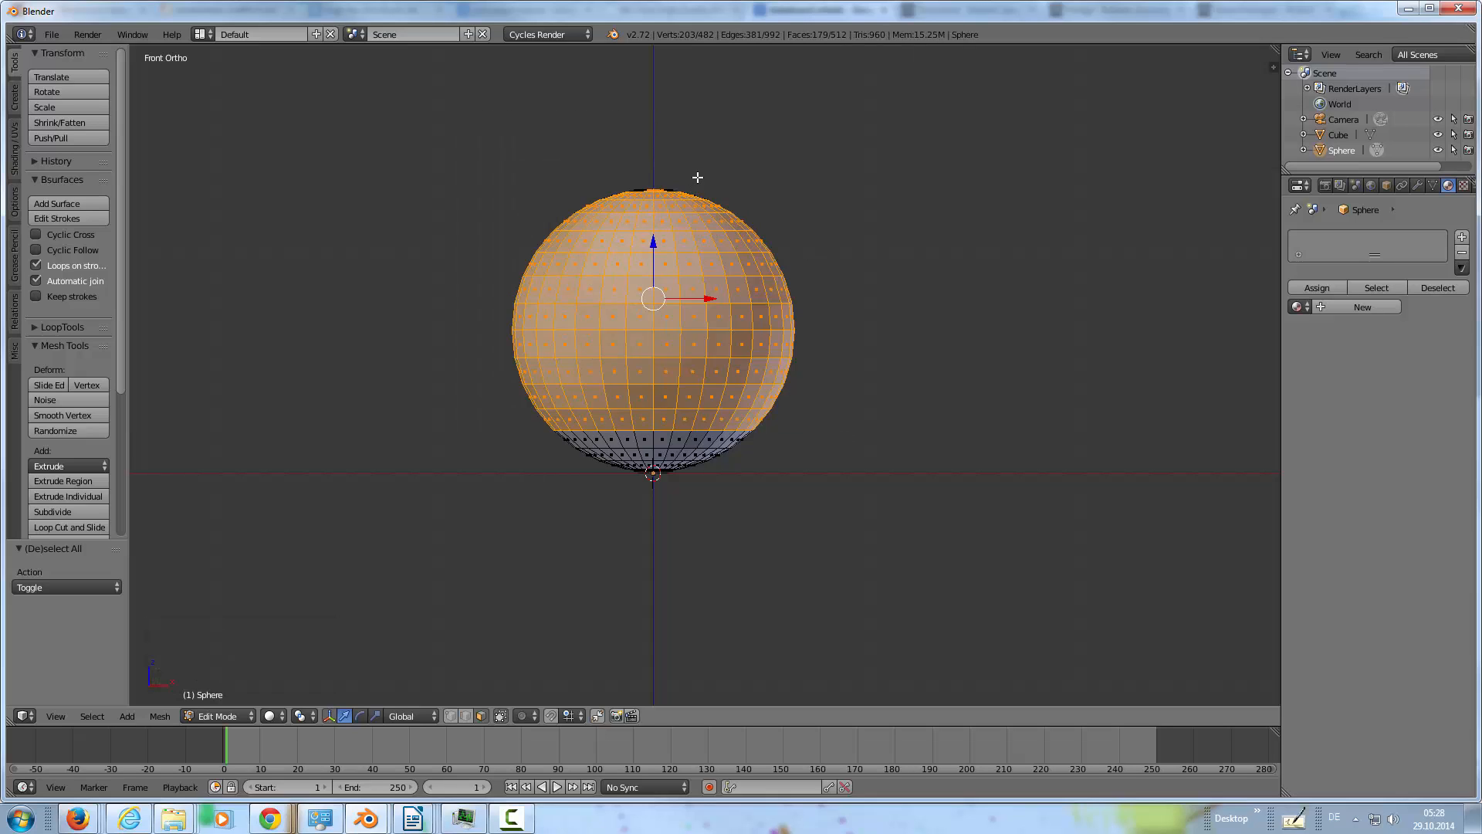
{"action": "middle_click_drag", "start_coordinate": [701, 176], "coordinate": [532, 252]}
{"action": "key", "text": "KP_1"}
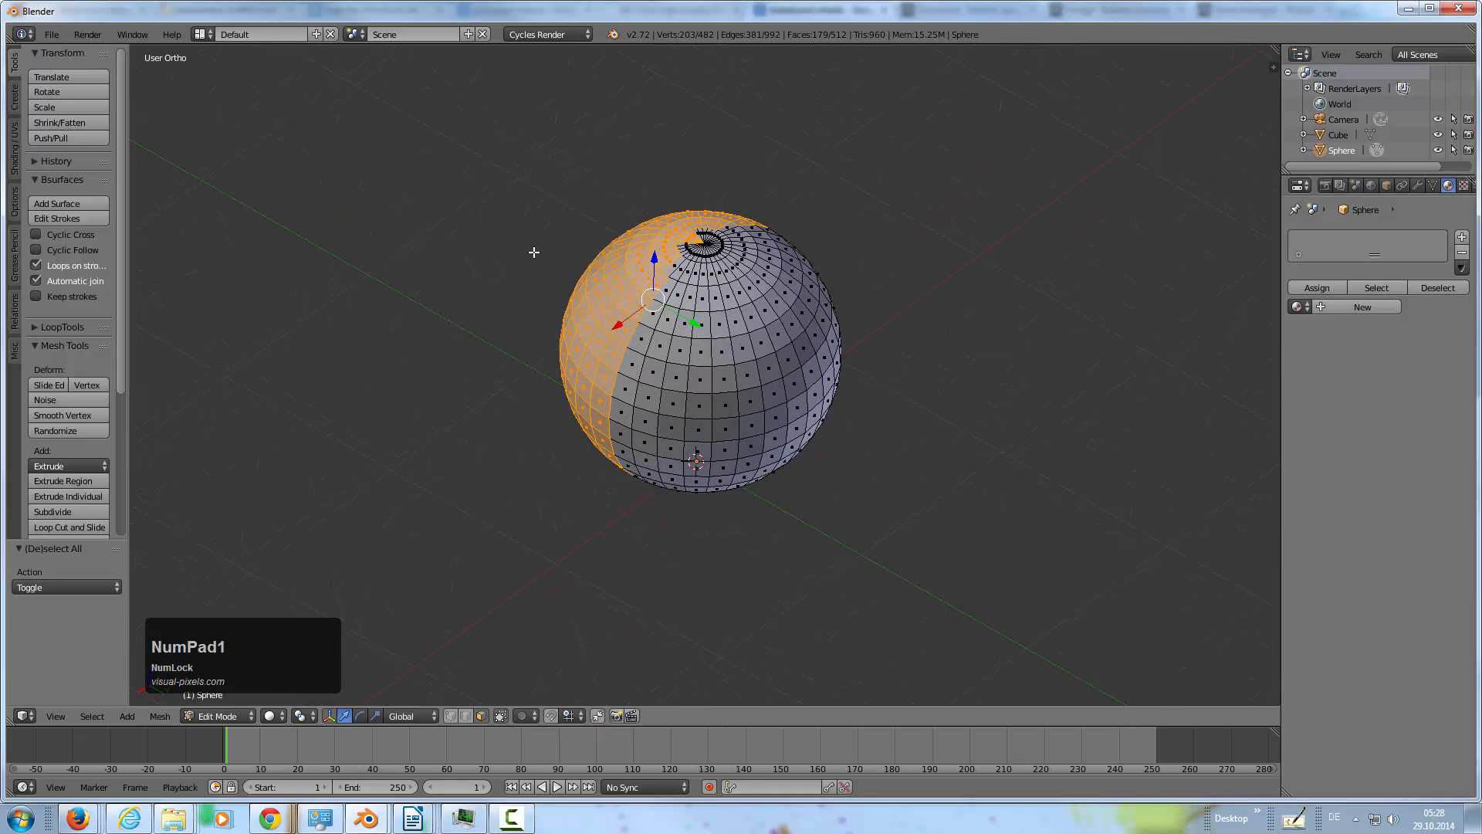
Allow selecting through the mesh, box-select the upper part of the sphere again and delete its faces, keeping only the shallow bottom bowl
{"action": "left_click", "coordinate": [502, 713]}
{"action": "key", "text": "b"}
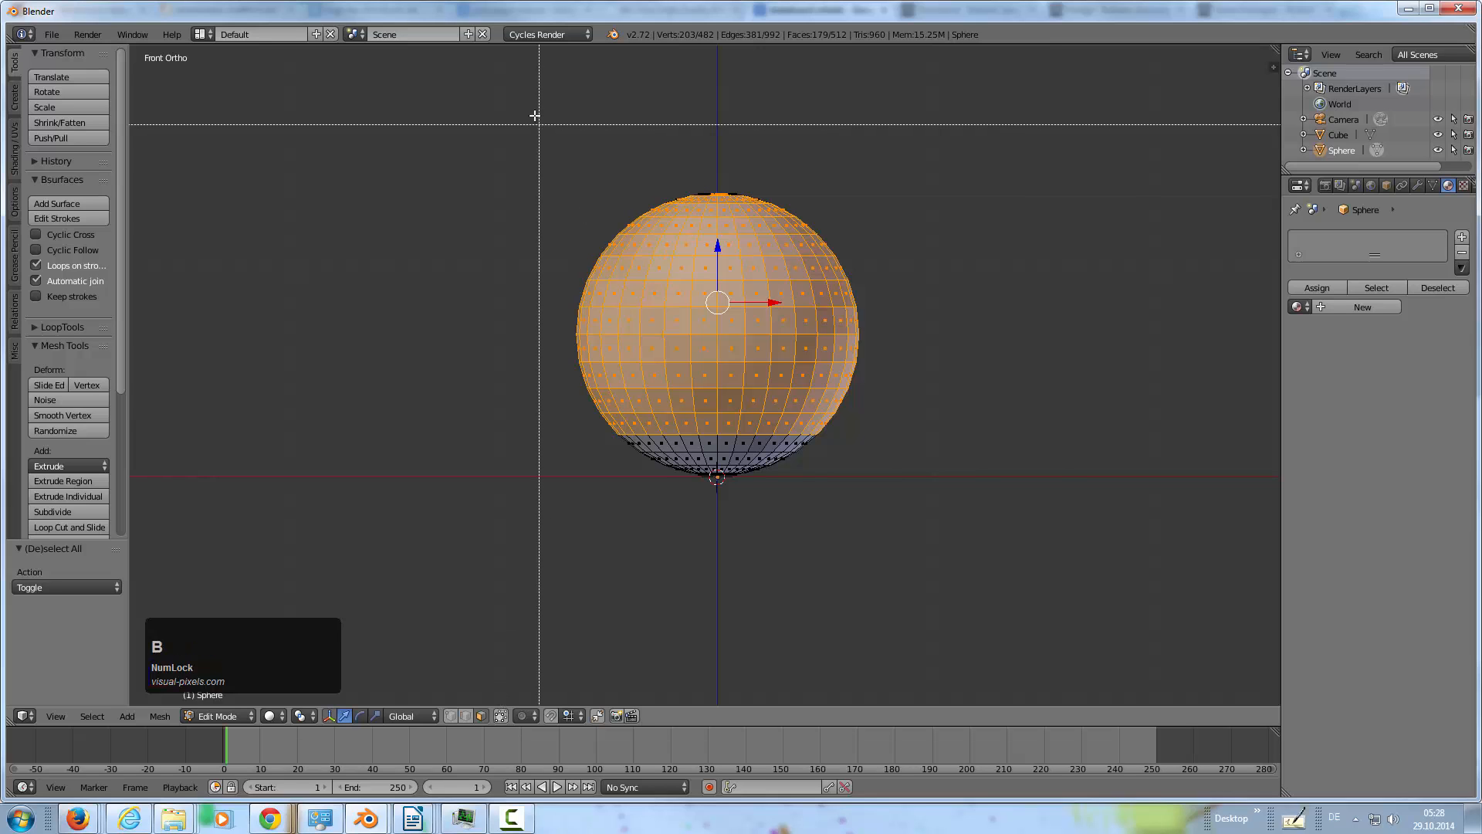
{"action": "left_click_drag", "start_coordinate": [535, 115], "coordinate": [888, 425]}
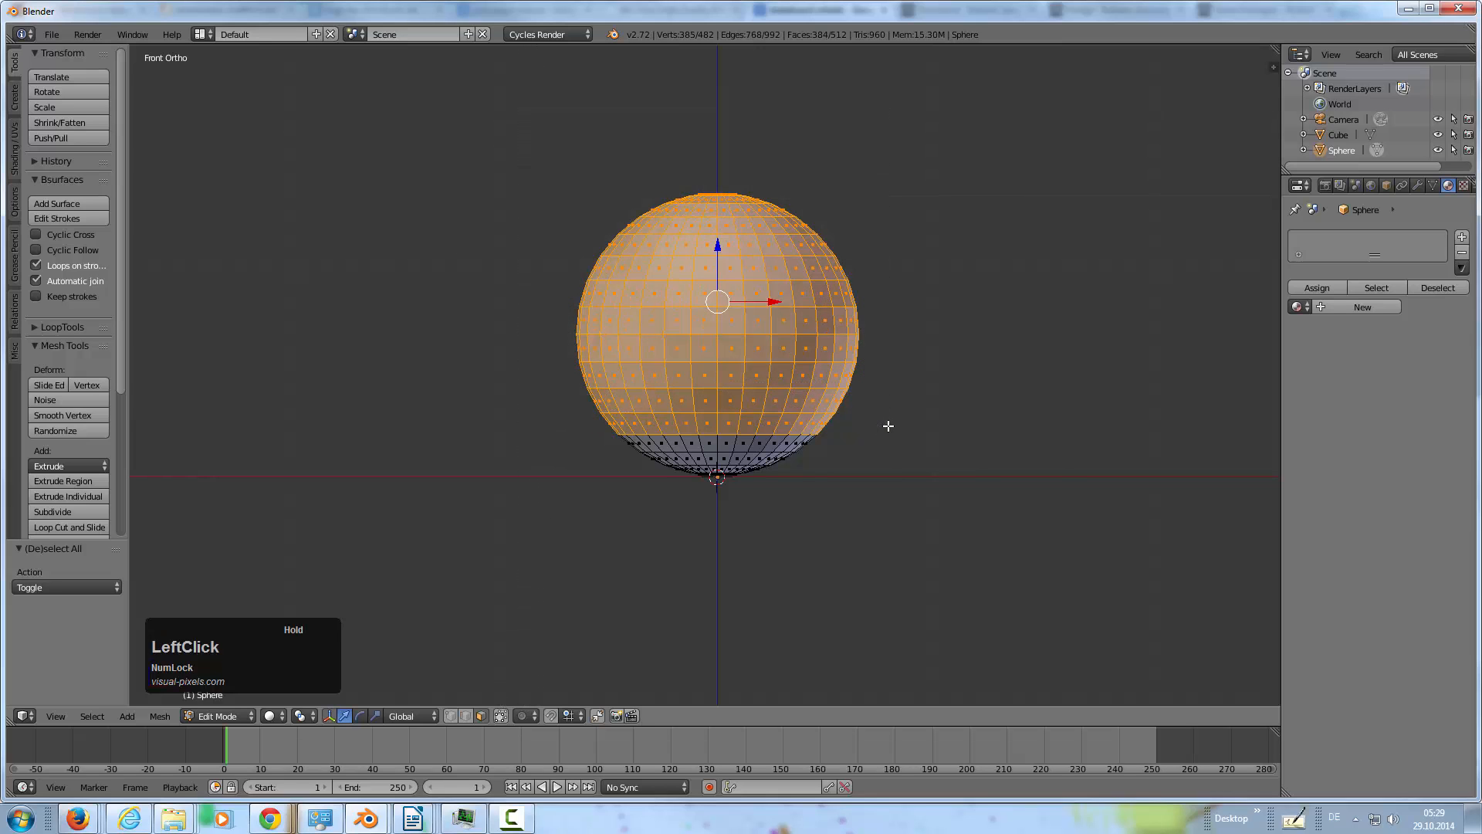
{"action": "middle_click_drag", "start_coordinate": [973, 248], "coordinate": [873, 254]}
{"action": "key", "text": "KP_1"}
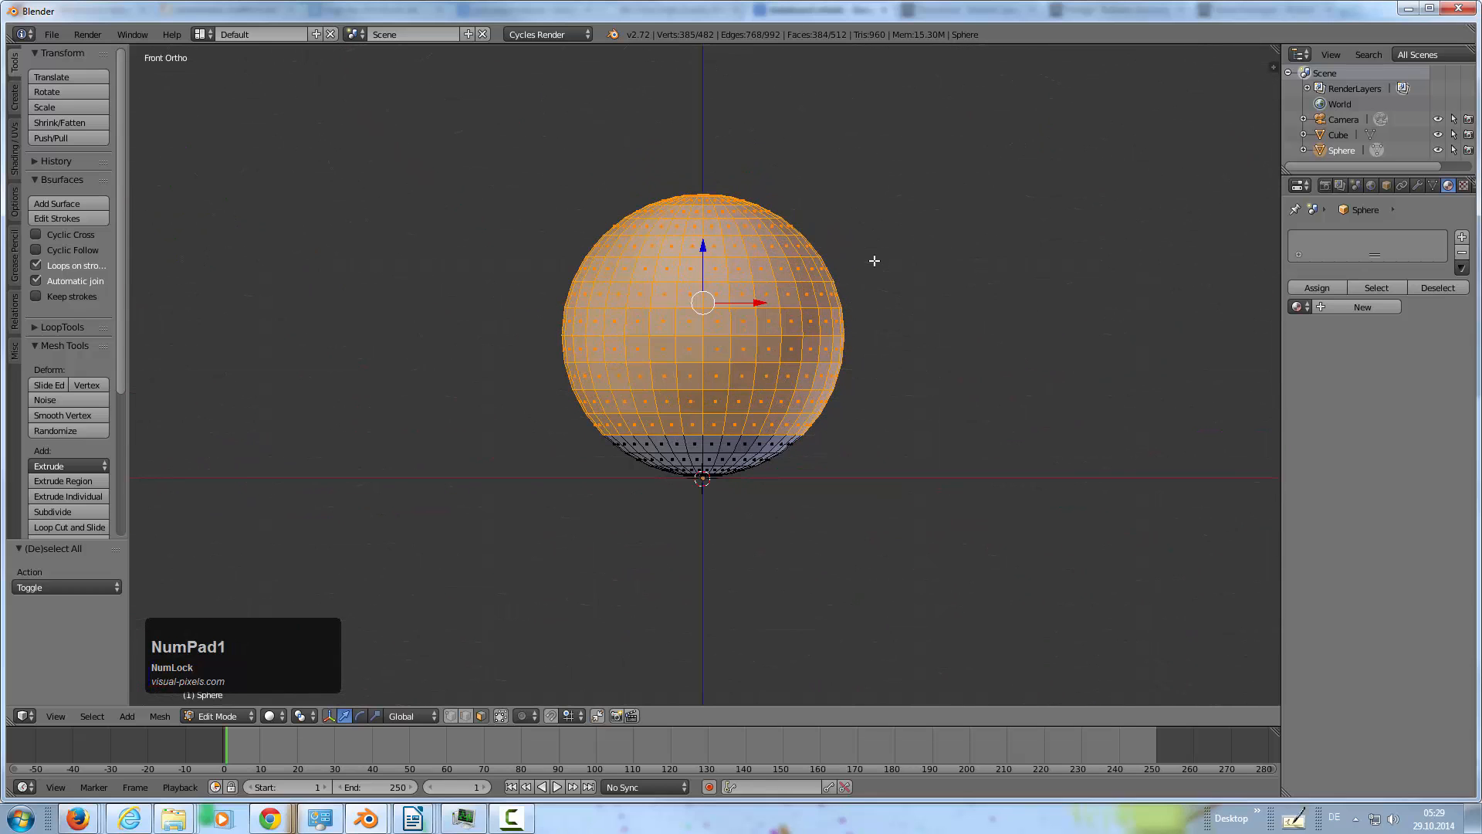
{"action": "key", "text": "x"}
{"action": "left_click", "coordinate": [629, 442]}
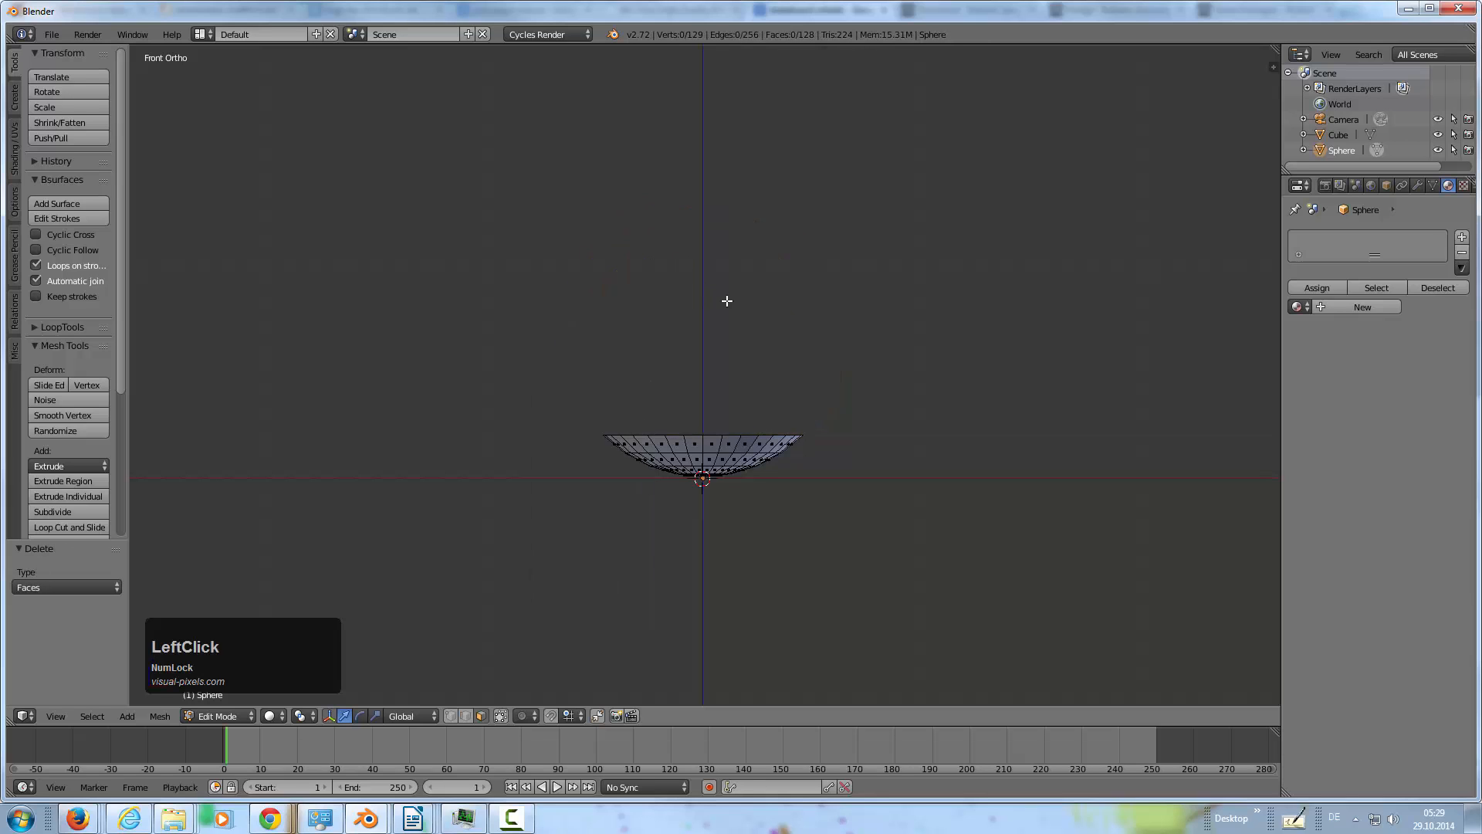
Switch to vertex selection and select the centre vertex at the bottom of the bowl
{"action": "middle_click_drag", "start_coordinate": [726, 300], "coordinate": [759, 387]}
{"action": "scroll", "coordinate": [713, 438], "scroll_direction": "up", "scroll_amount": 2}
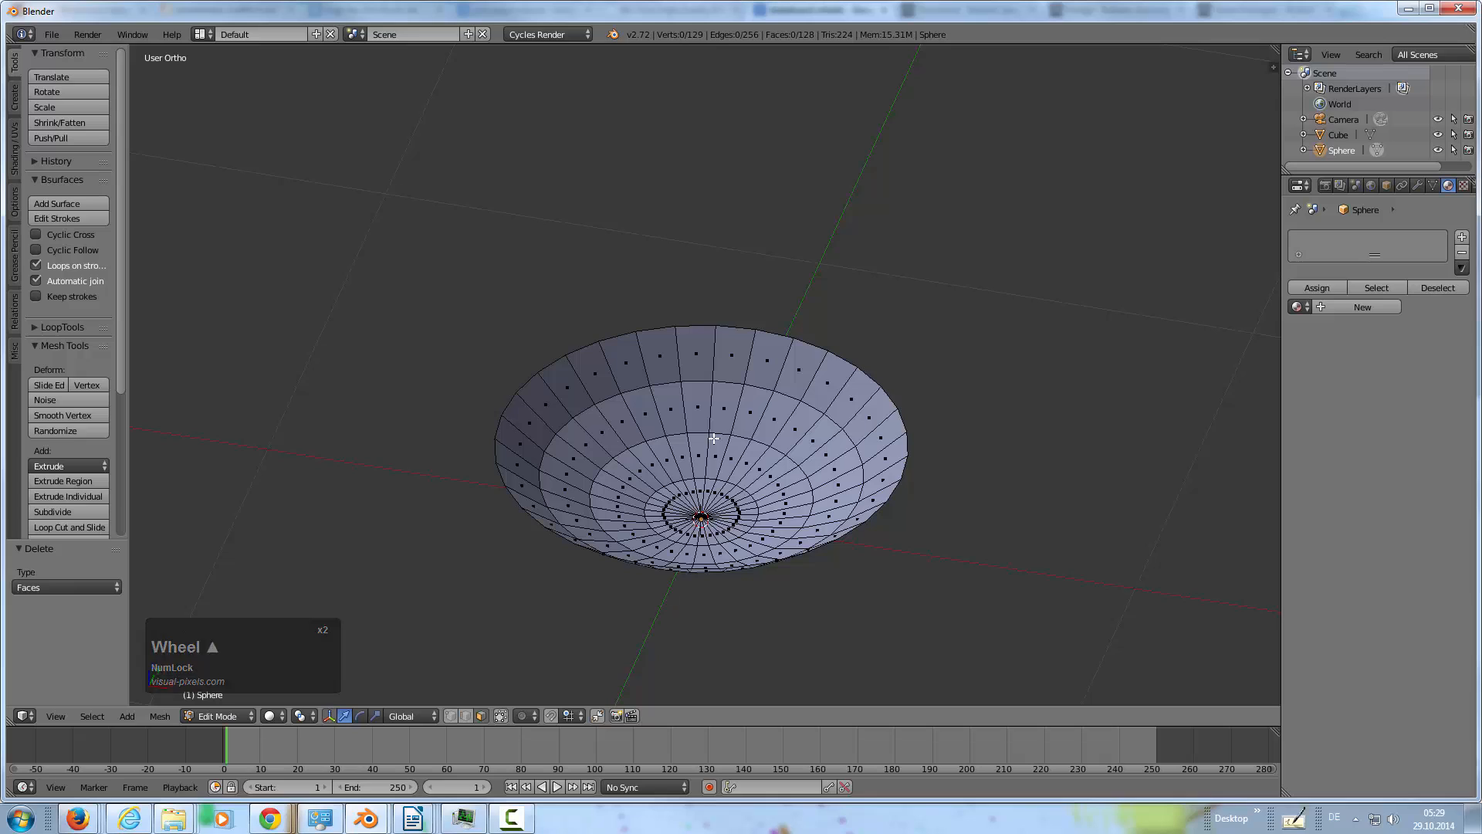
{"action": "key", "text": "KP_7"}
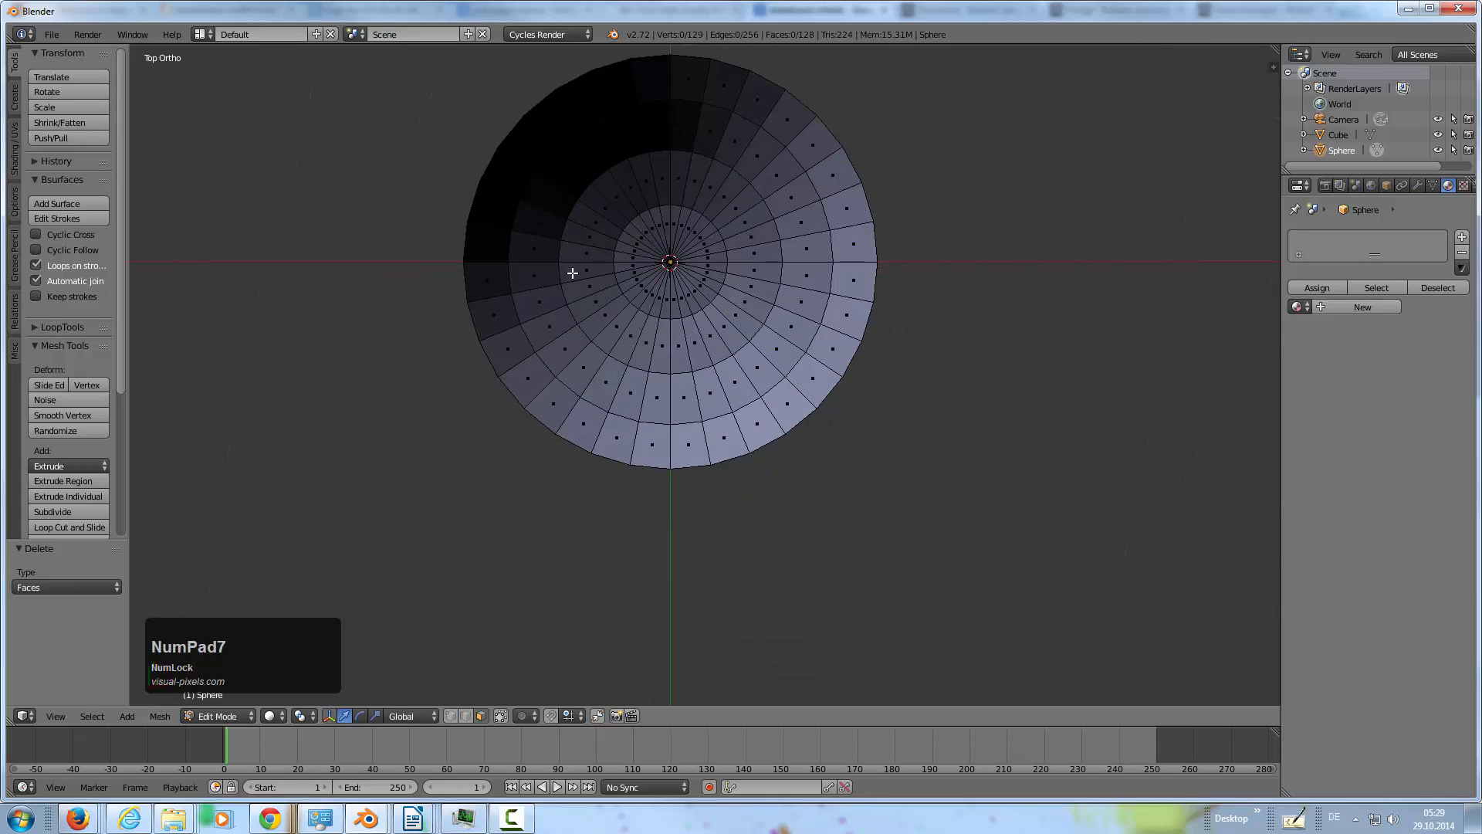
{"action": "left_click", "coordinate": [450, 715]}
{"action": "right_click", "coordinate": [669, 278]}
{"action": "scroll", "coordinate": [671, 304], "scroll_direction": "up", "scroll_amount": 4}
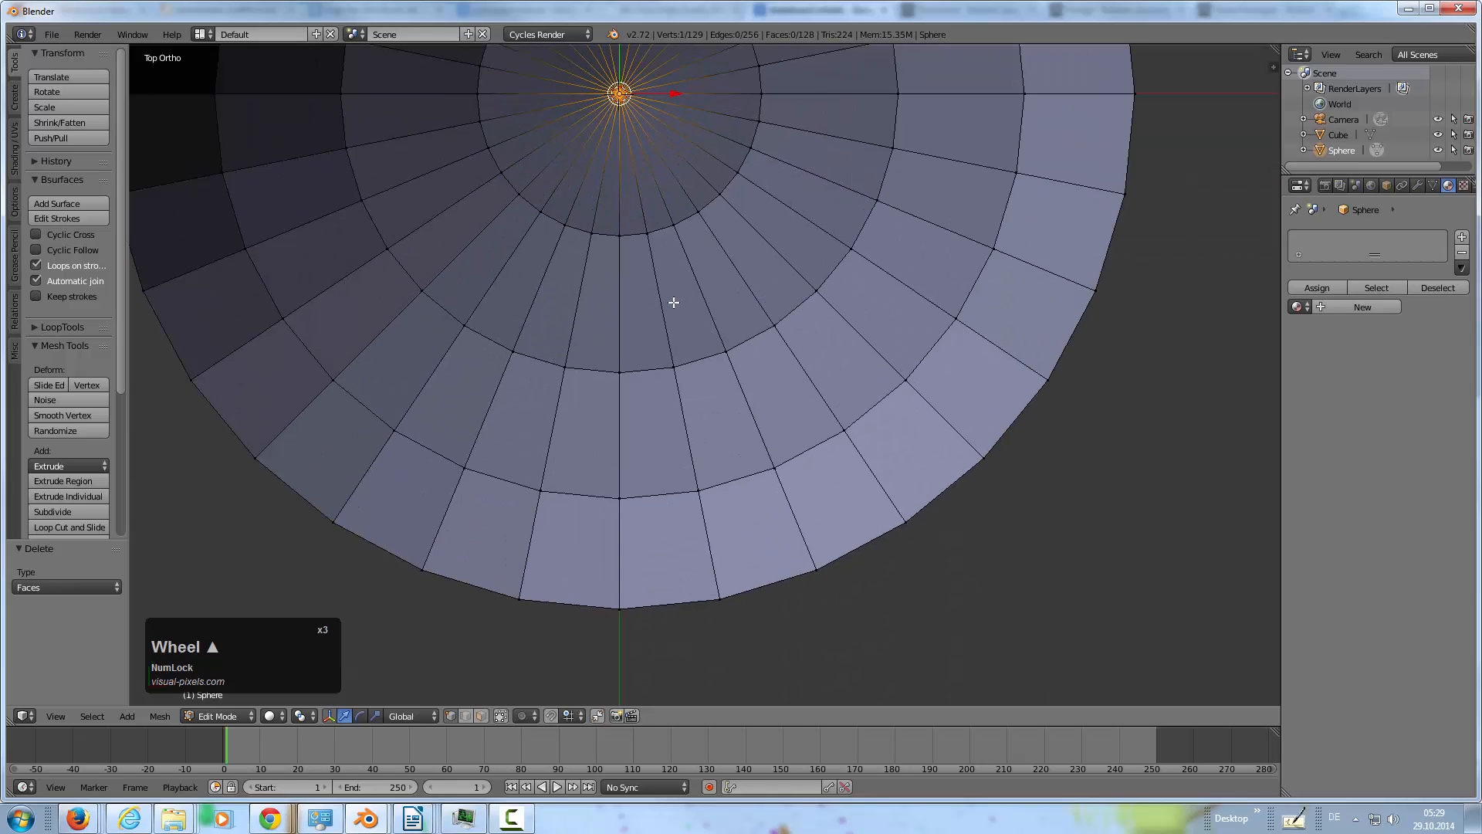
{"action": "middle_click_drag", "start_coordinate": [672, 304], "coordinate": [677, 363], "text": "shift"}
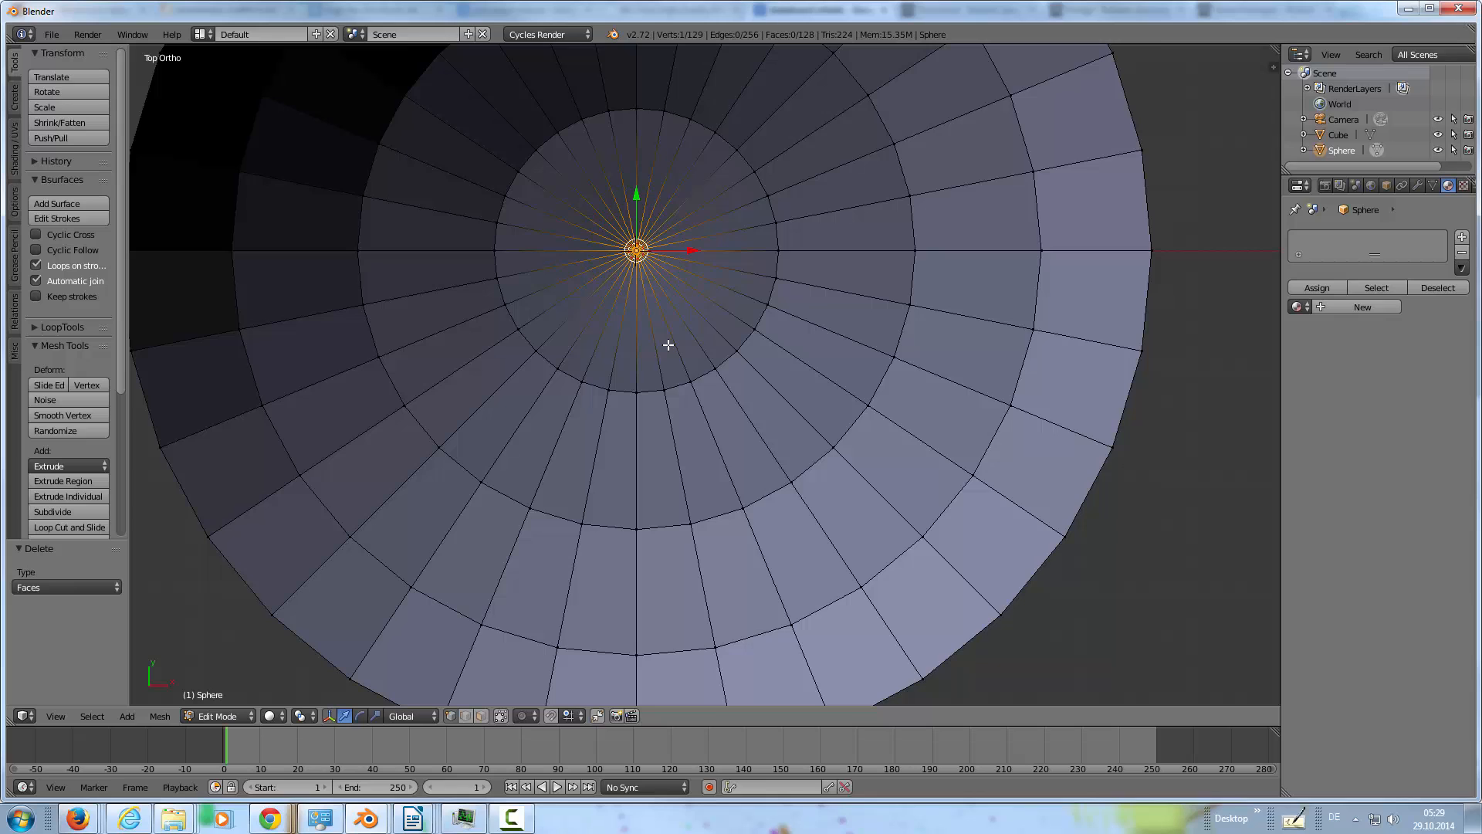
{"action": "key", "text": "KP_1"}
{"action": "scroll", "coordinate": [897, 278], "scroll_direction": "down", "scroll_amount": 4}
{"action": "middle_click_drag", "start_coordinate": [831, 334], "coordinate": [789, 369]}
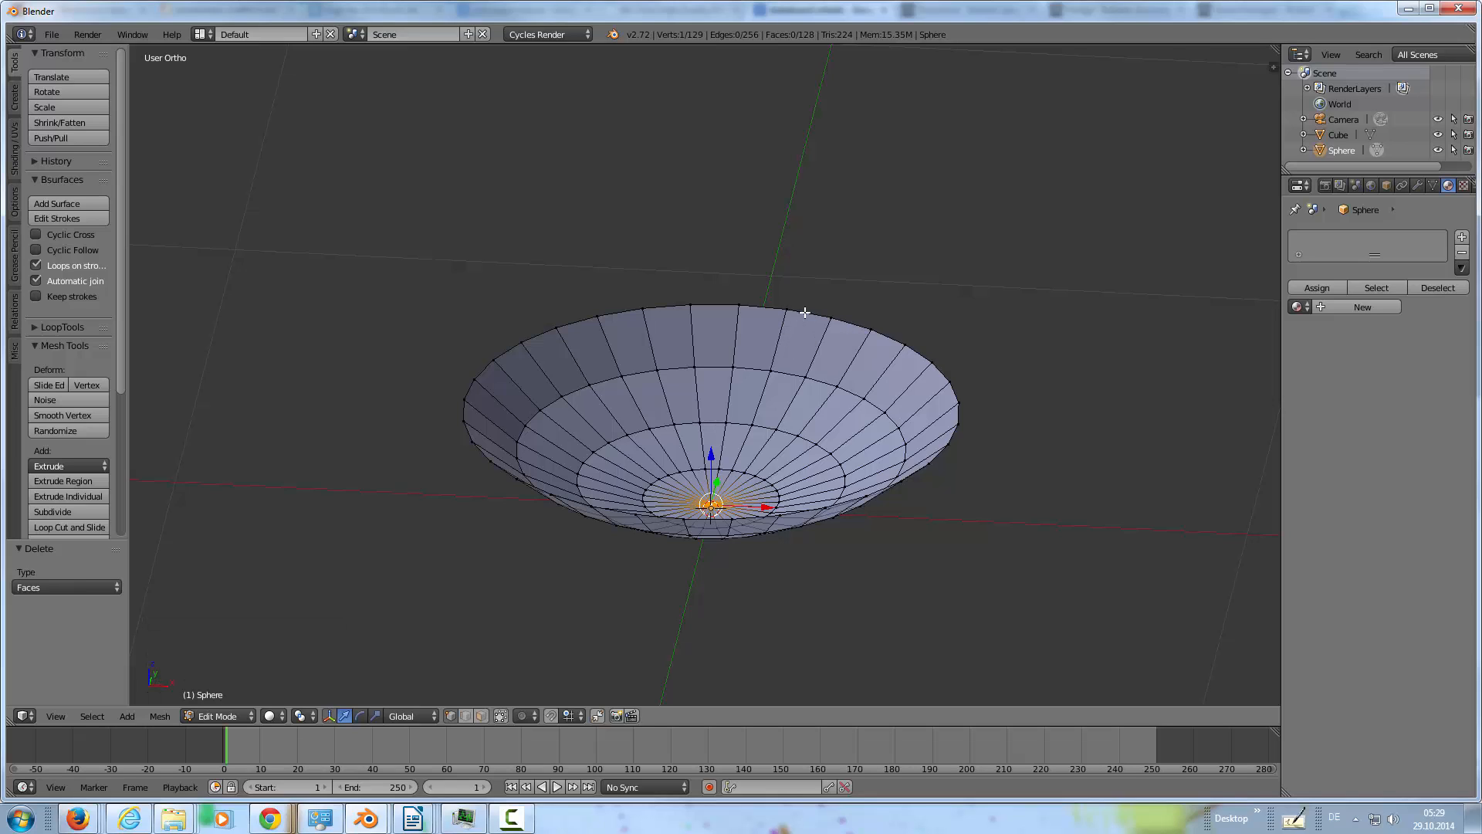
Select the whole bowl mesh, extrude it in place and scale the extrusion to about 0.966 to form an inner wall
{"action": "key", "text": "a"}
{"action": "key", "text": "a"}
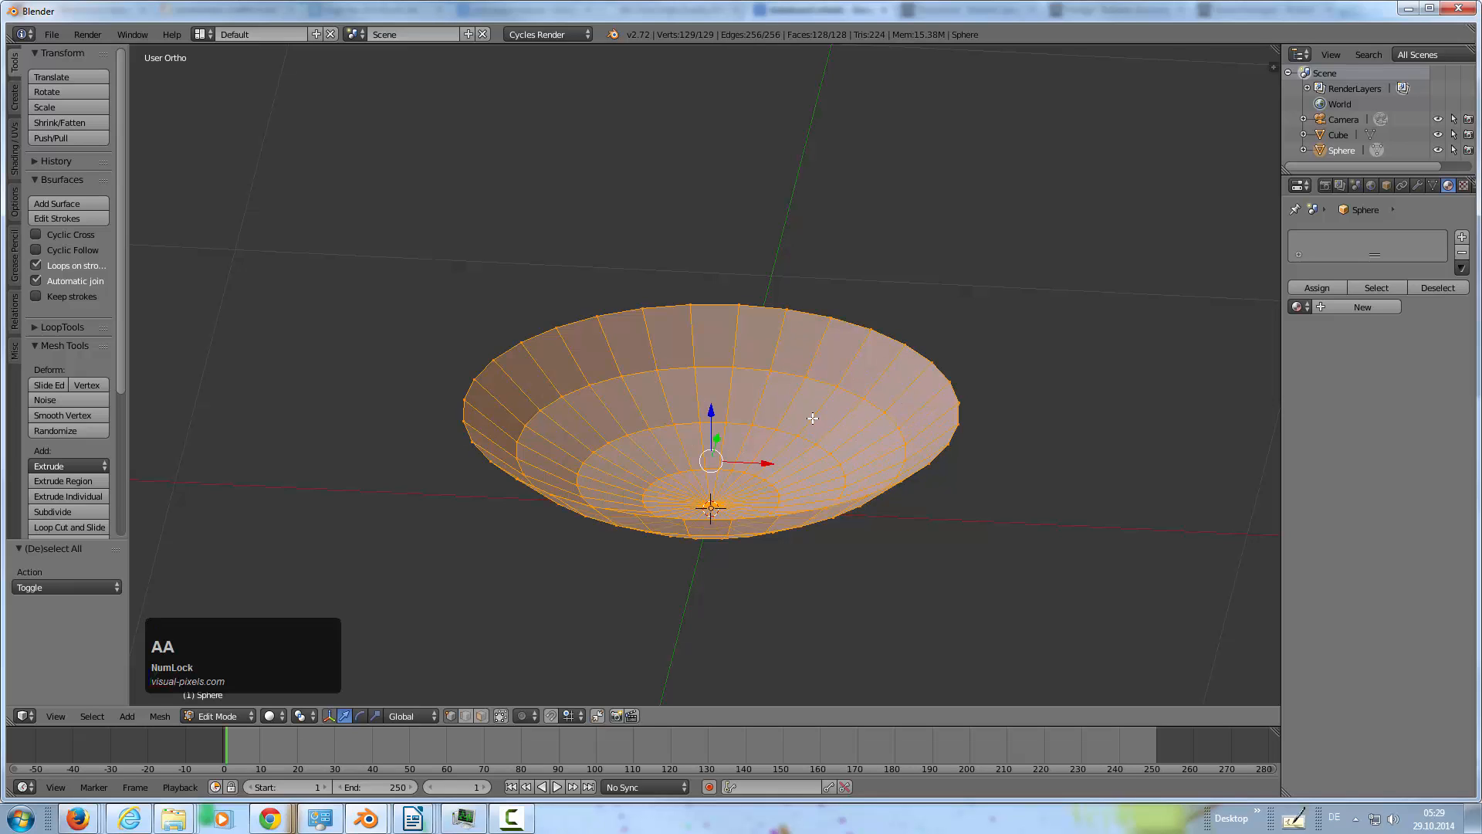
{"action": "key", "text": "e"}
{"action": "key", "text": "KP_Enter"}
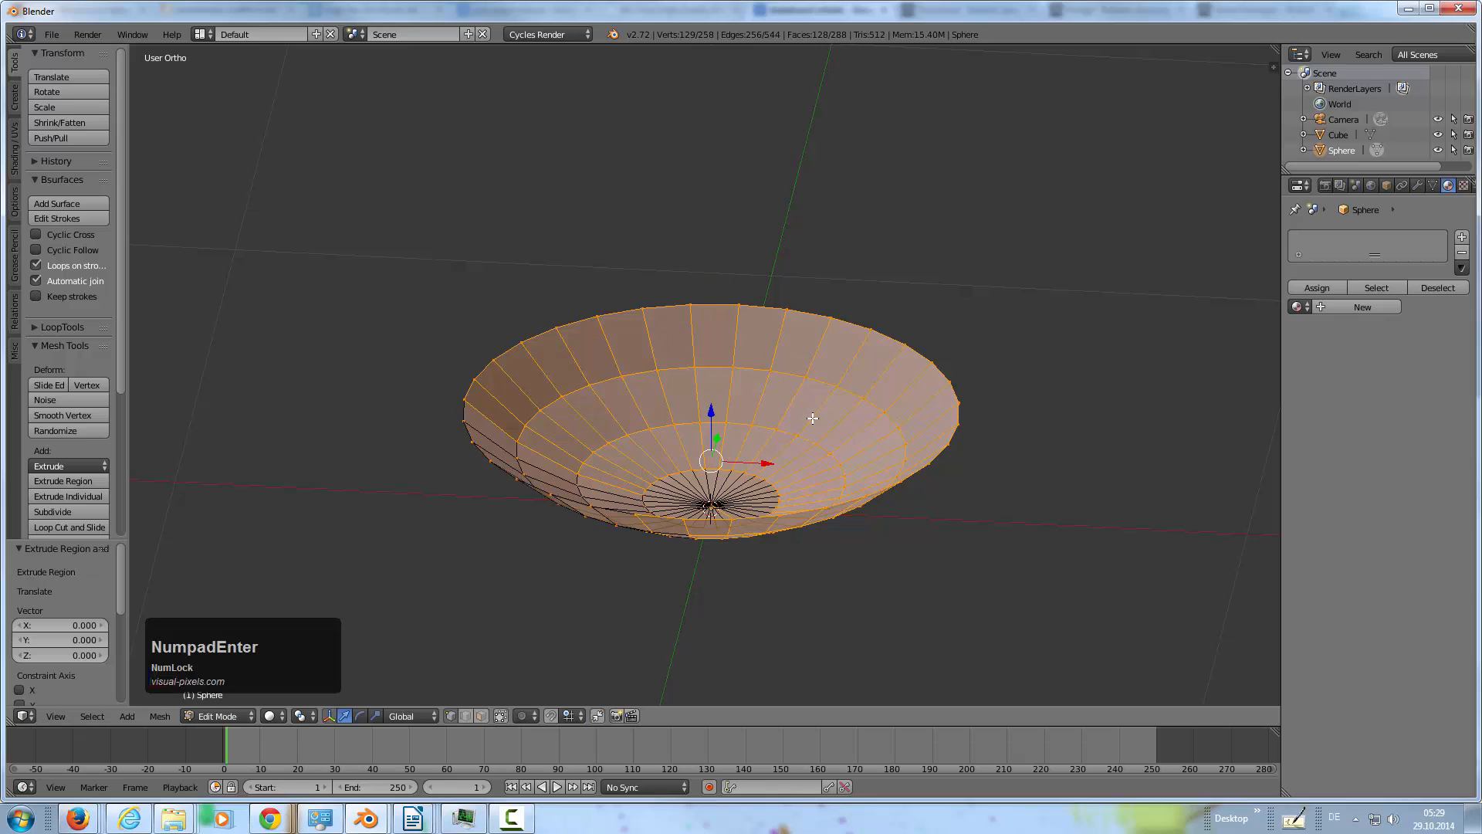
{"action": "key", "text": "s"}
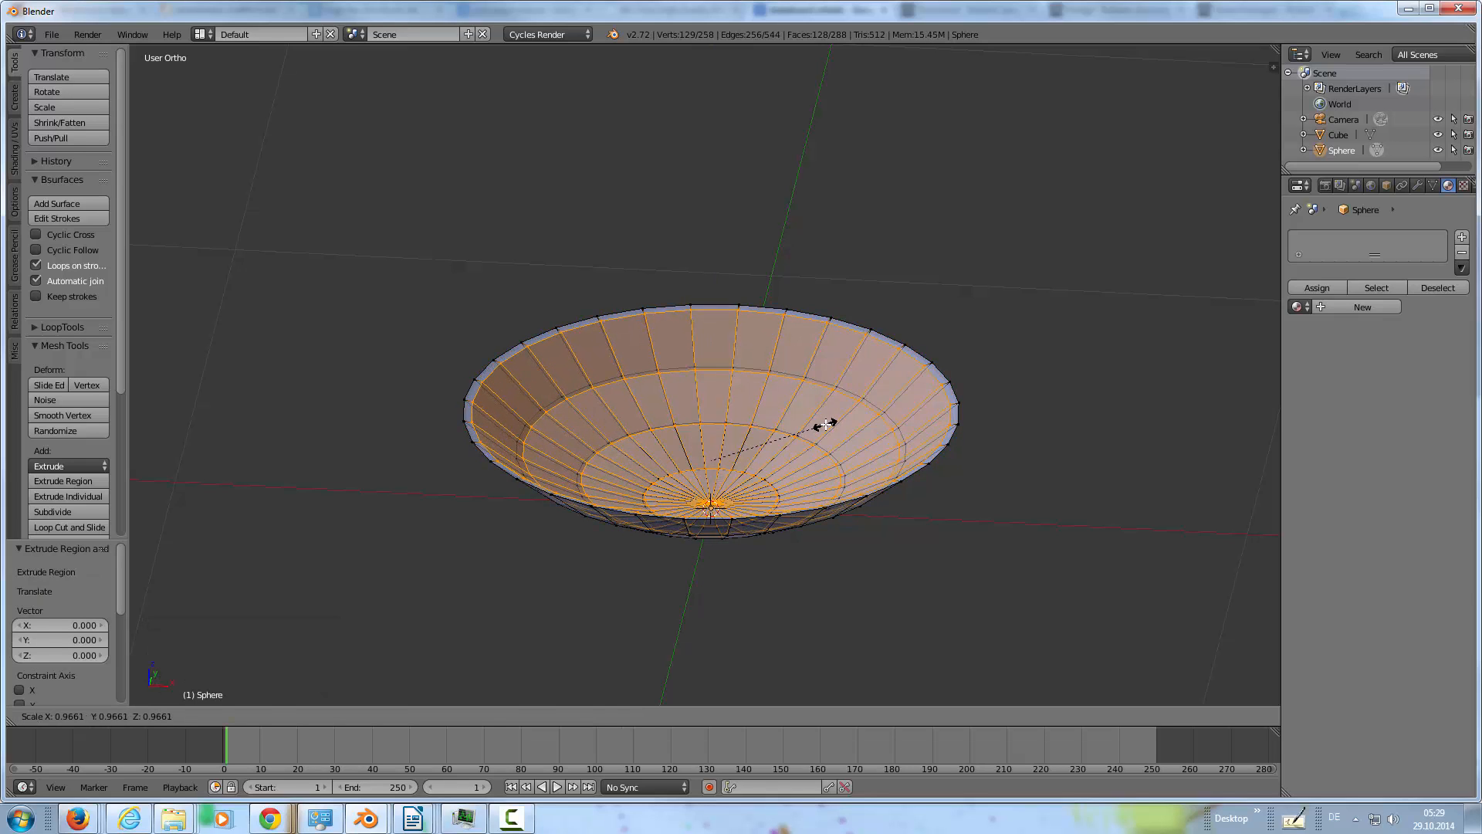
{"action": "left_click", "coordinate": [825, 424]}
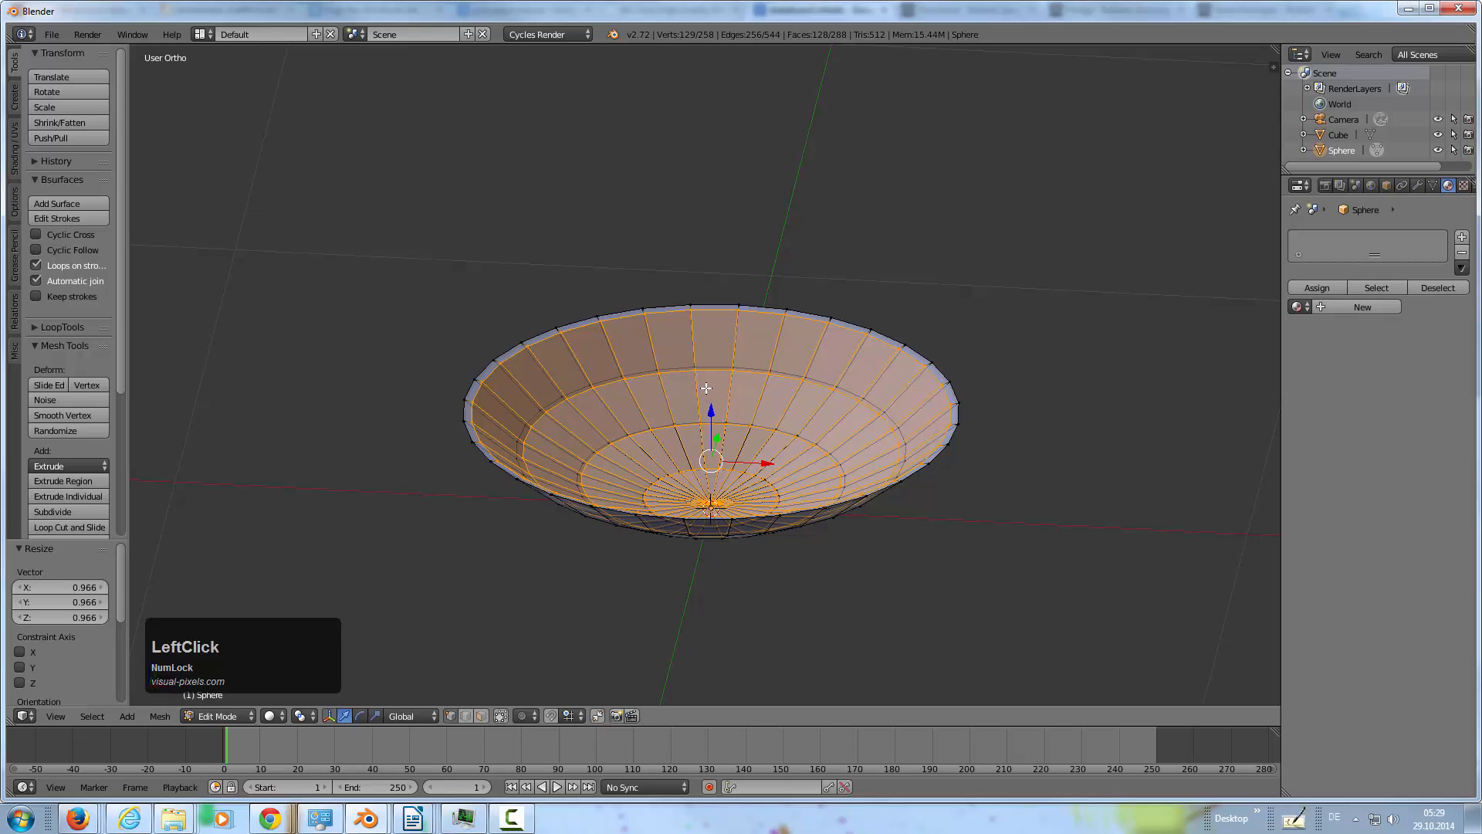
Return to Object Mode and apply smooth shading to the bowl
{"action": "middle_click_drag", "start_coordinate": [706, 388], "coordinate": [713, 402]}
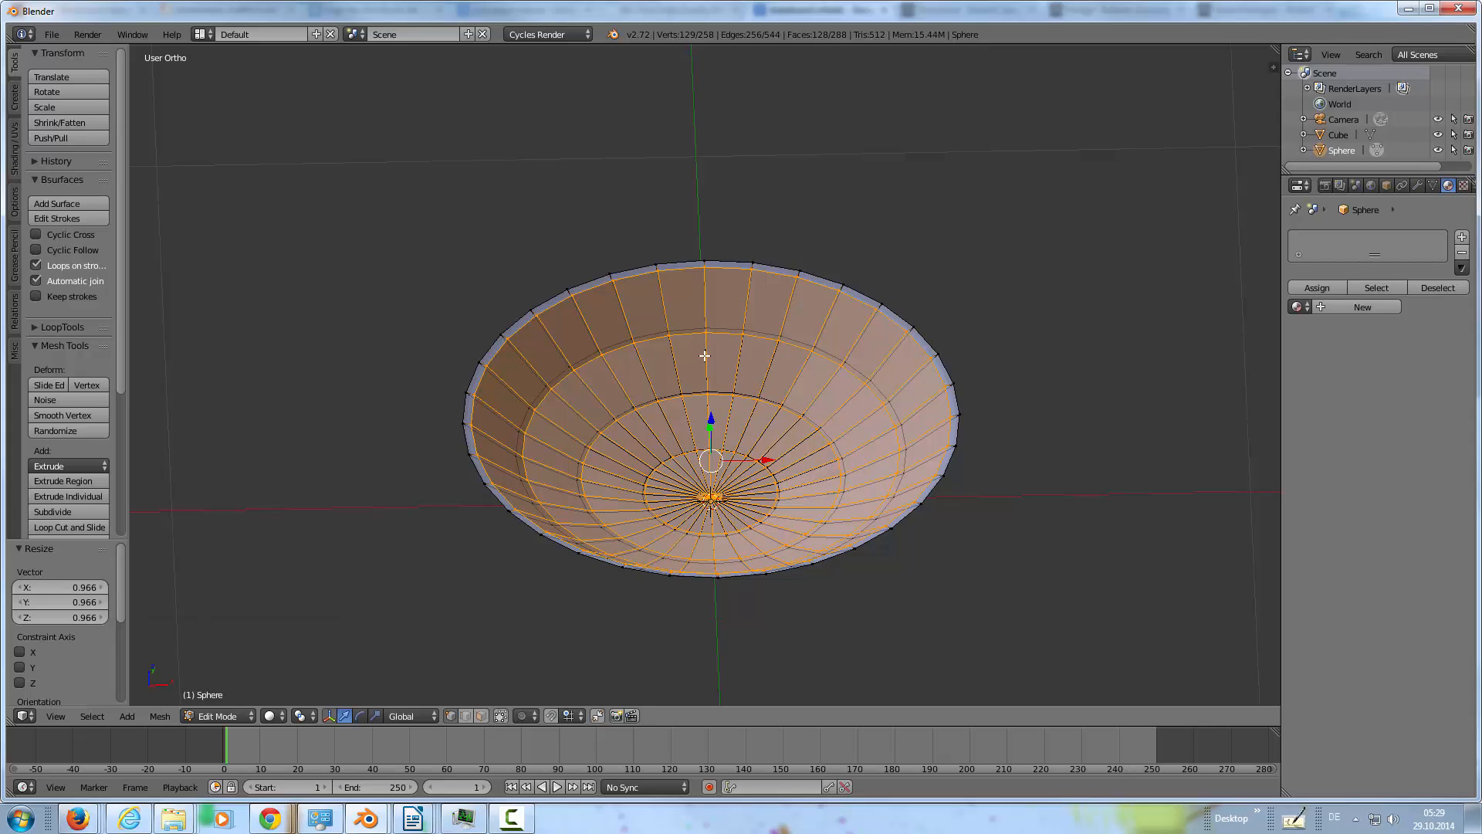
{"action": "middle_click_drag", "start_coordinate": [725, 370], "coordinate": [728, 348]}
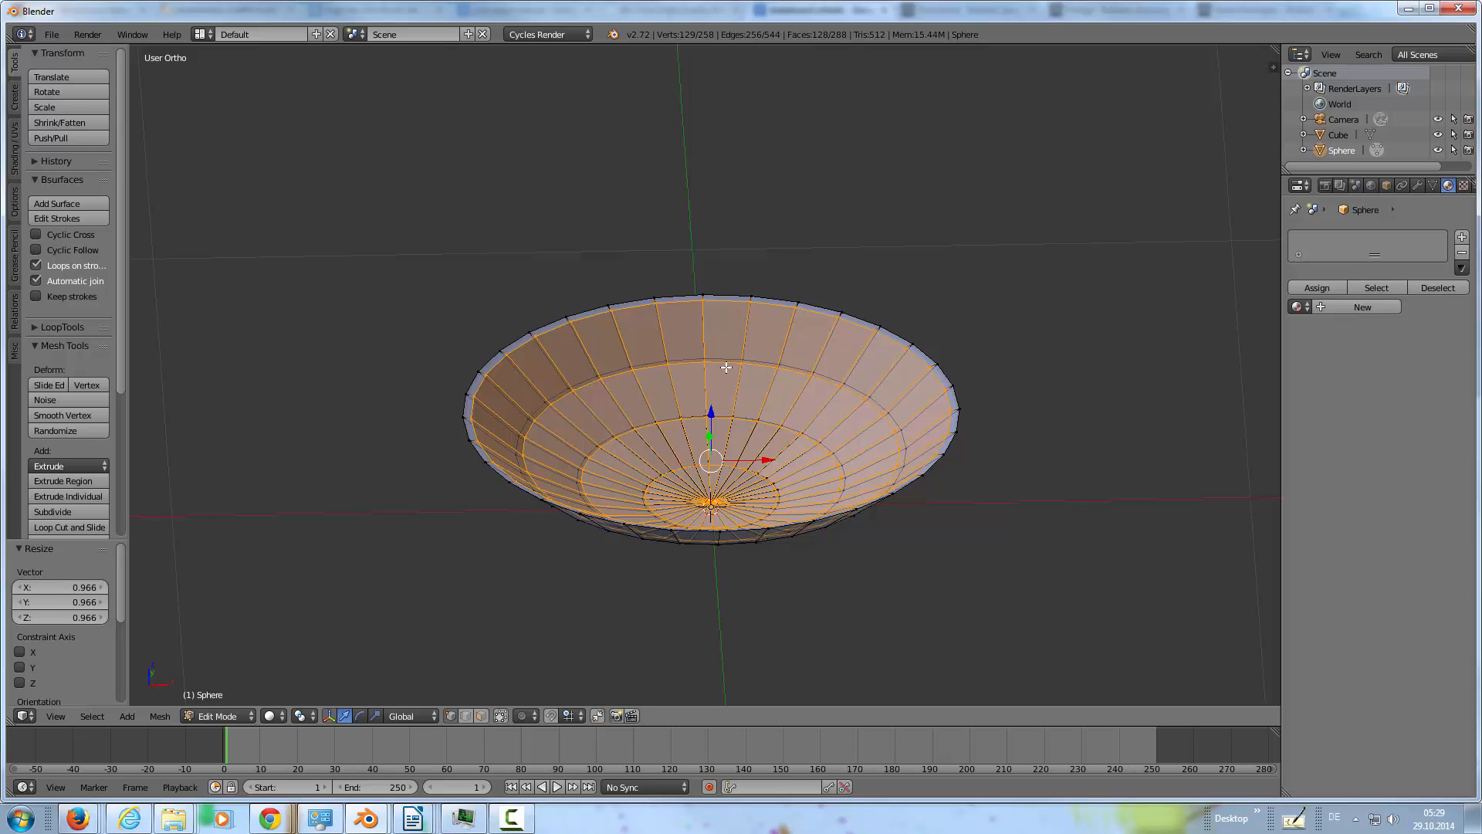
{"action": "middle_click_drag", "start_coordinate": [758, 431], "coordinate": [751, 415]}
{"action": "key", "text": "KP_1"}
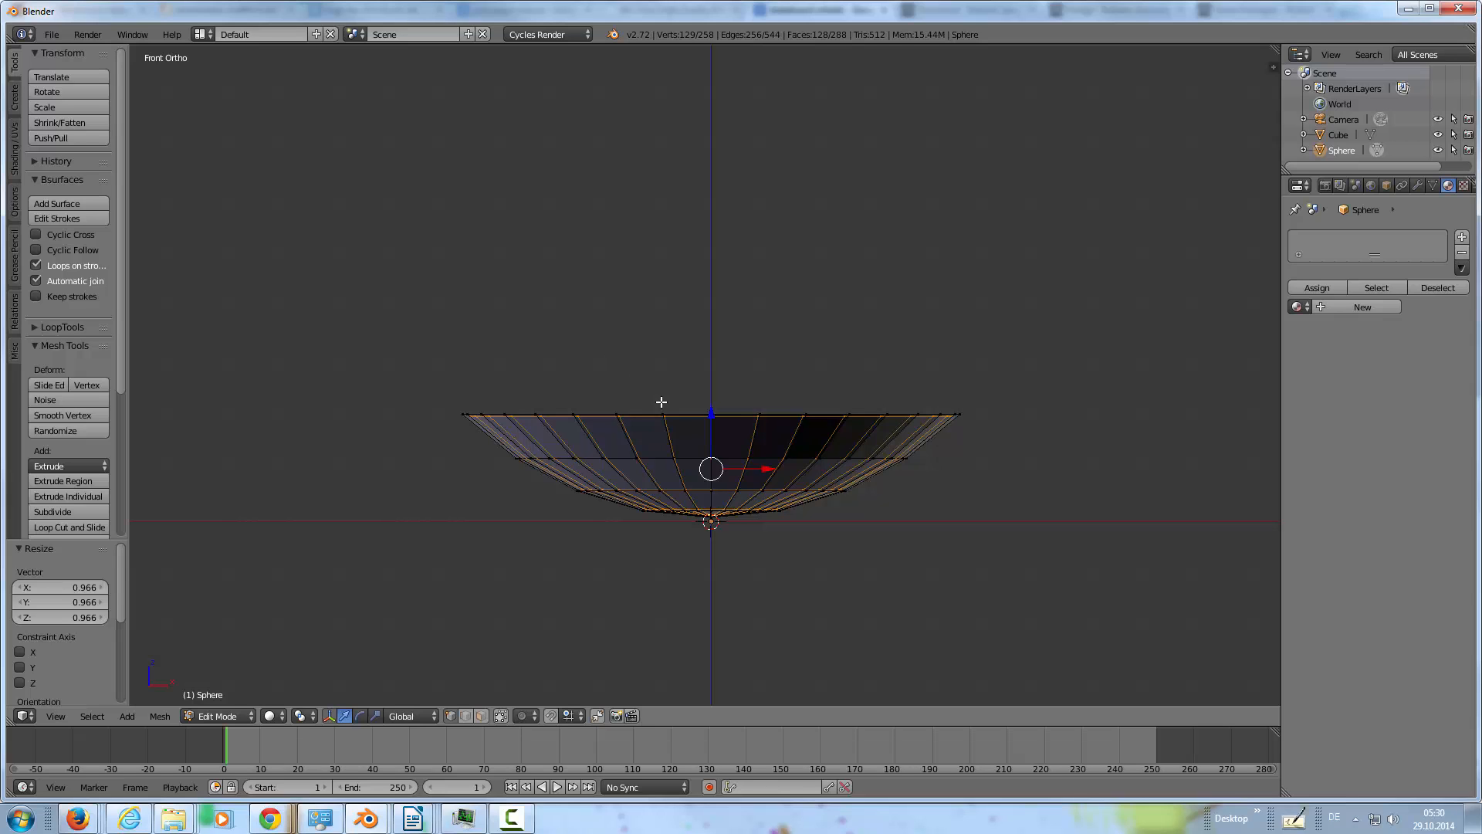
{"action": "scroll", "coordinate": [741, 464], "scroll_direction": "up", "scroll_amount": 2}
{"action": "middle_click_drag", "start_coordinate": [754, 490], "coordinate": [752, 391]}
{"action": "key", "text": "Tab"}
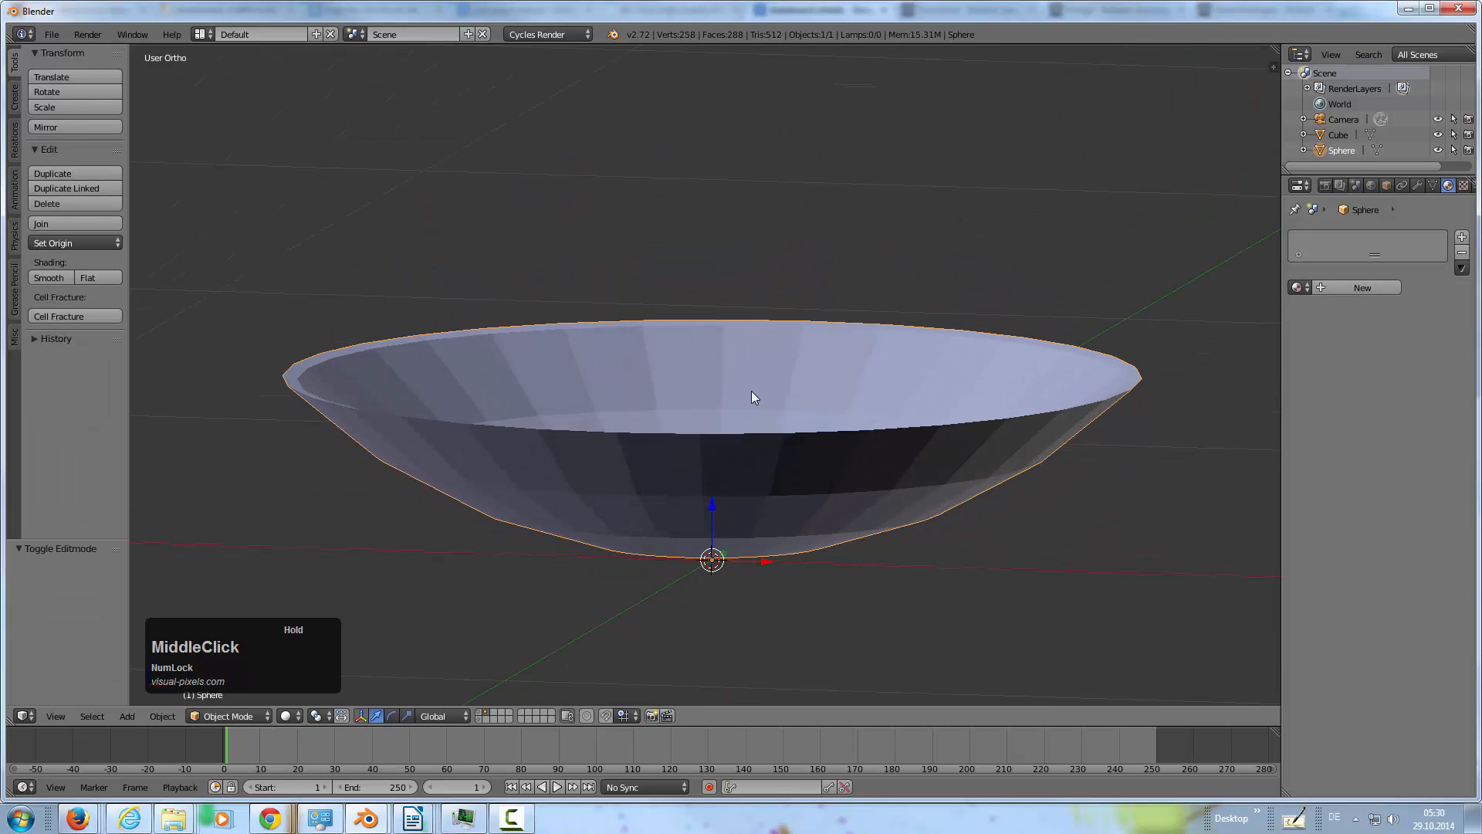
{"action": "left_click", "coordinate": [49, 277]}
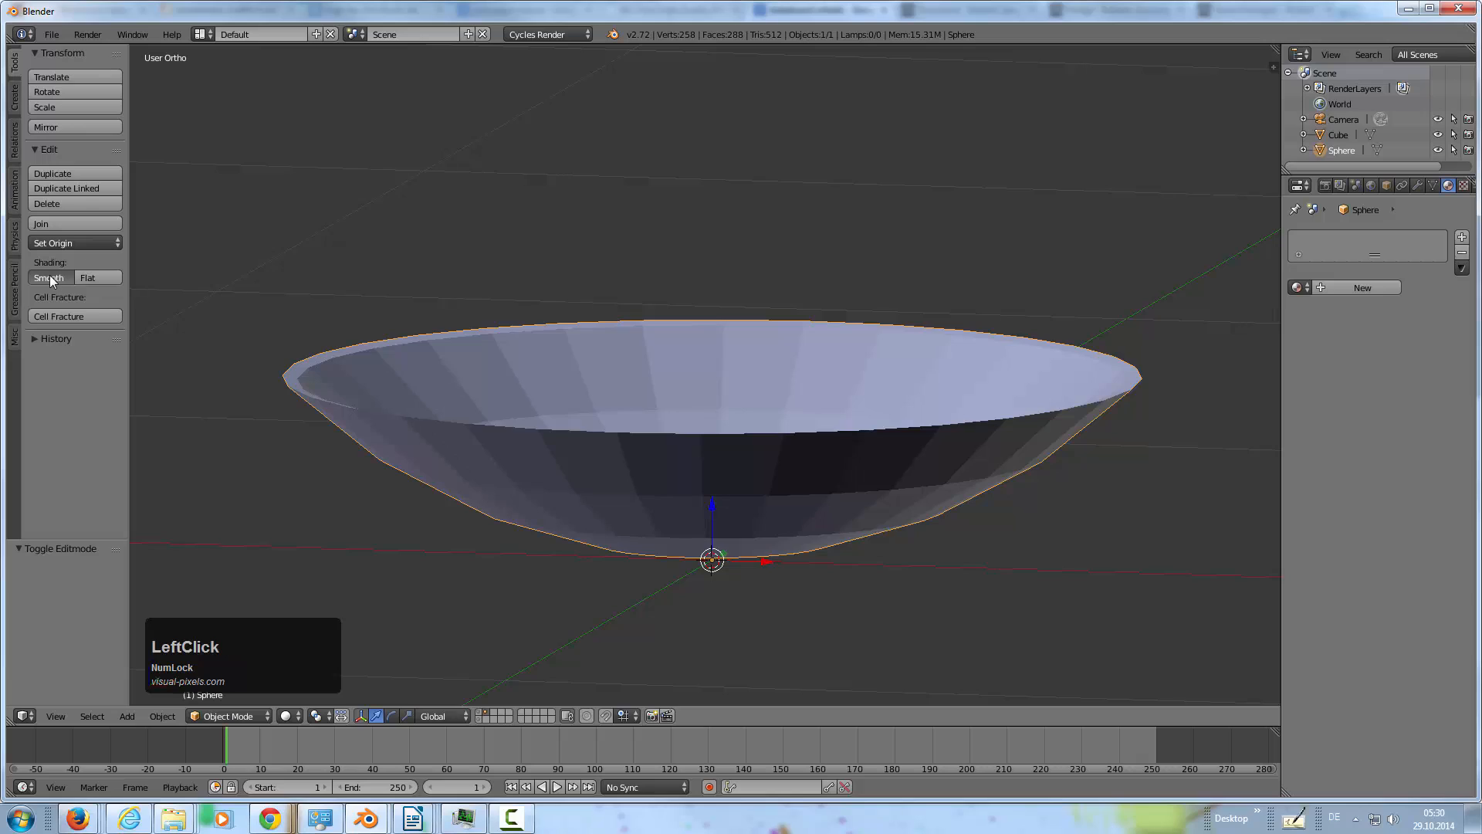
Create a new material for the bowl with a Glass BSDF surface
{"action": "left_click", "coordinate": [1332, 289]}
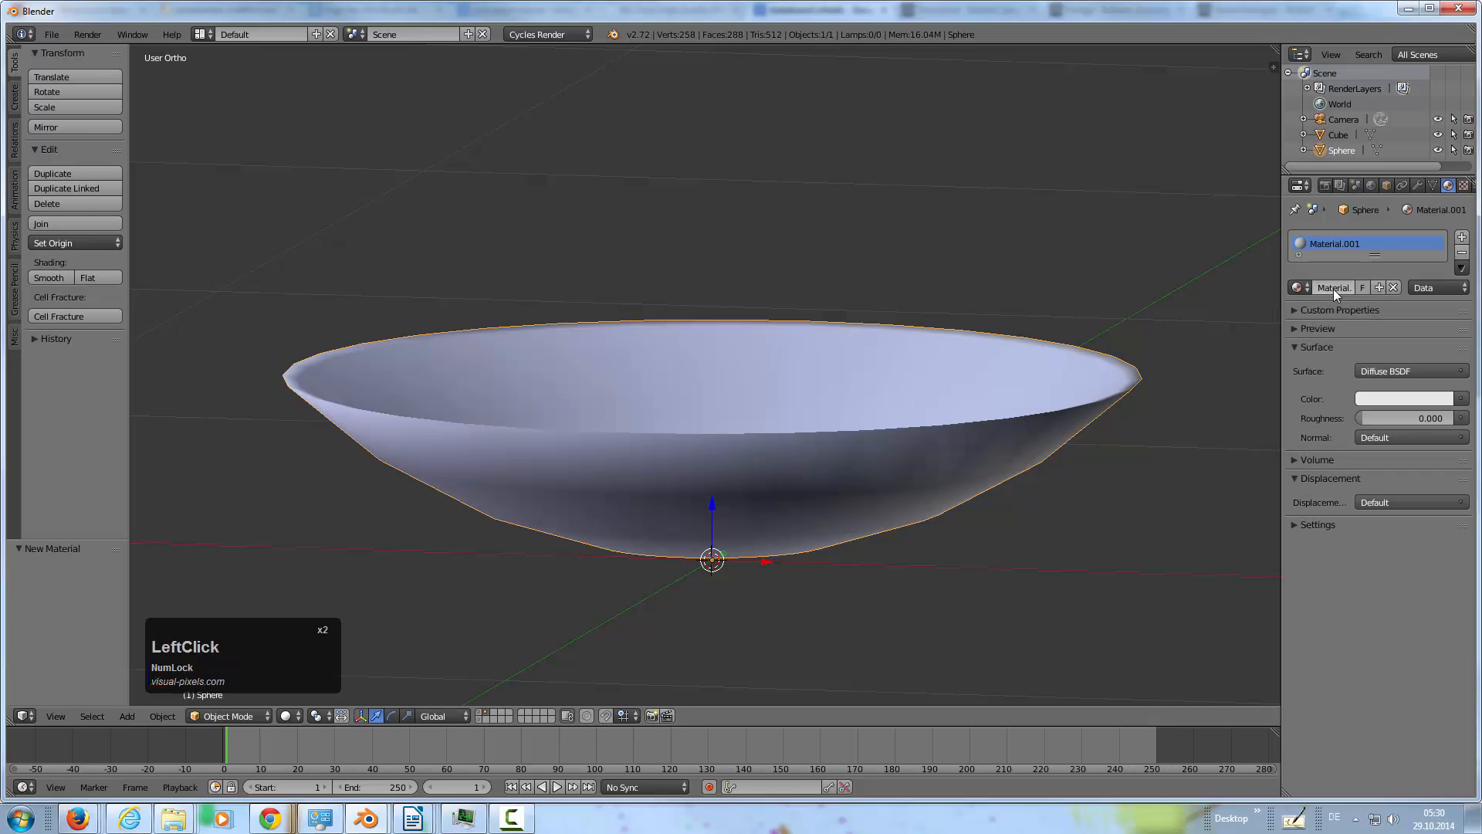
{"action": "left_click", "coordinate": [1375, 368]}
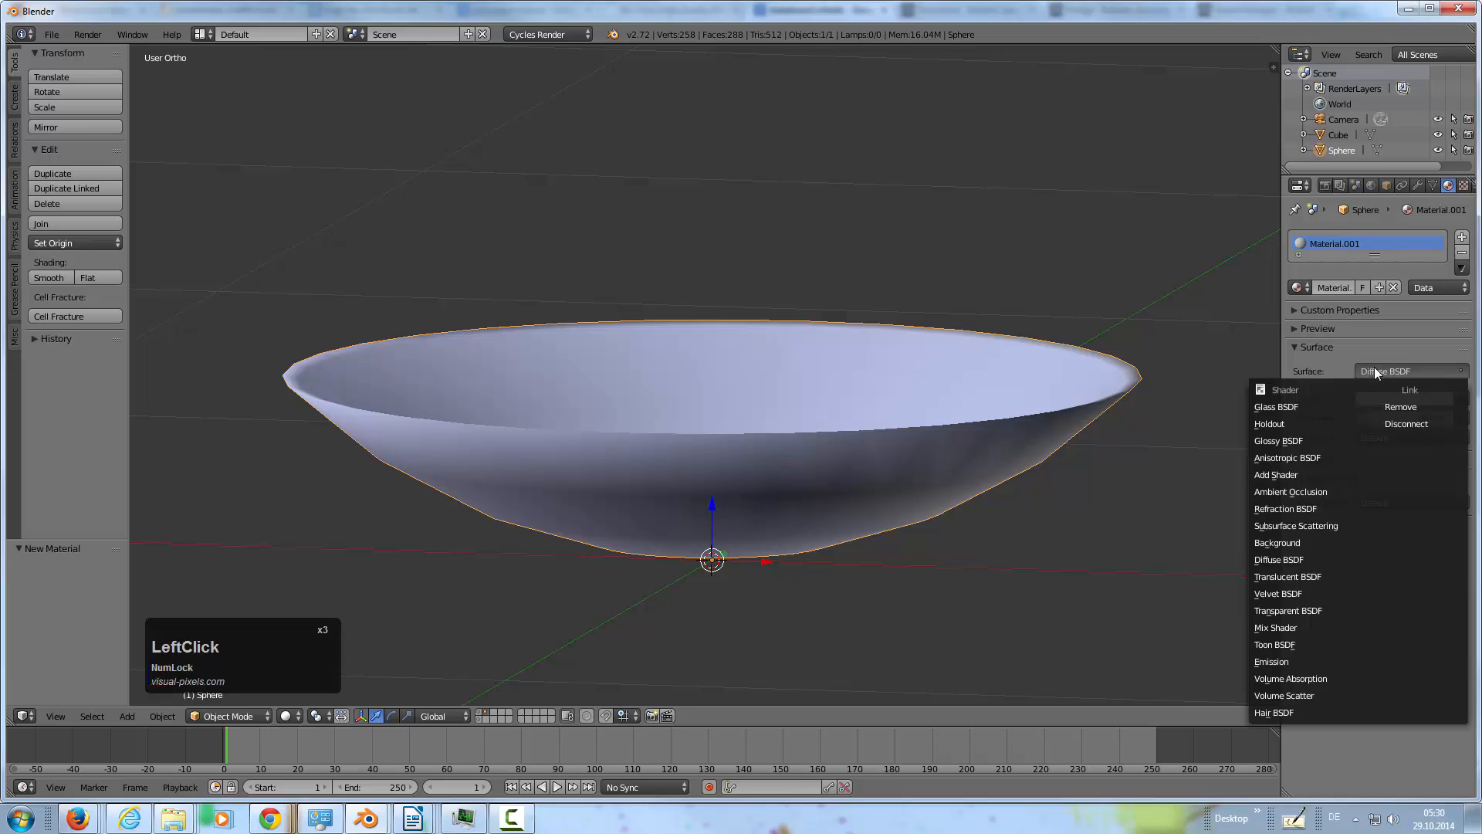
{"action": "left_click", "coordinate": [1306, 406]}
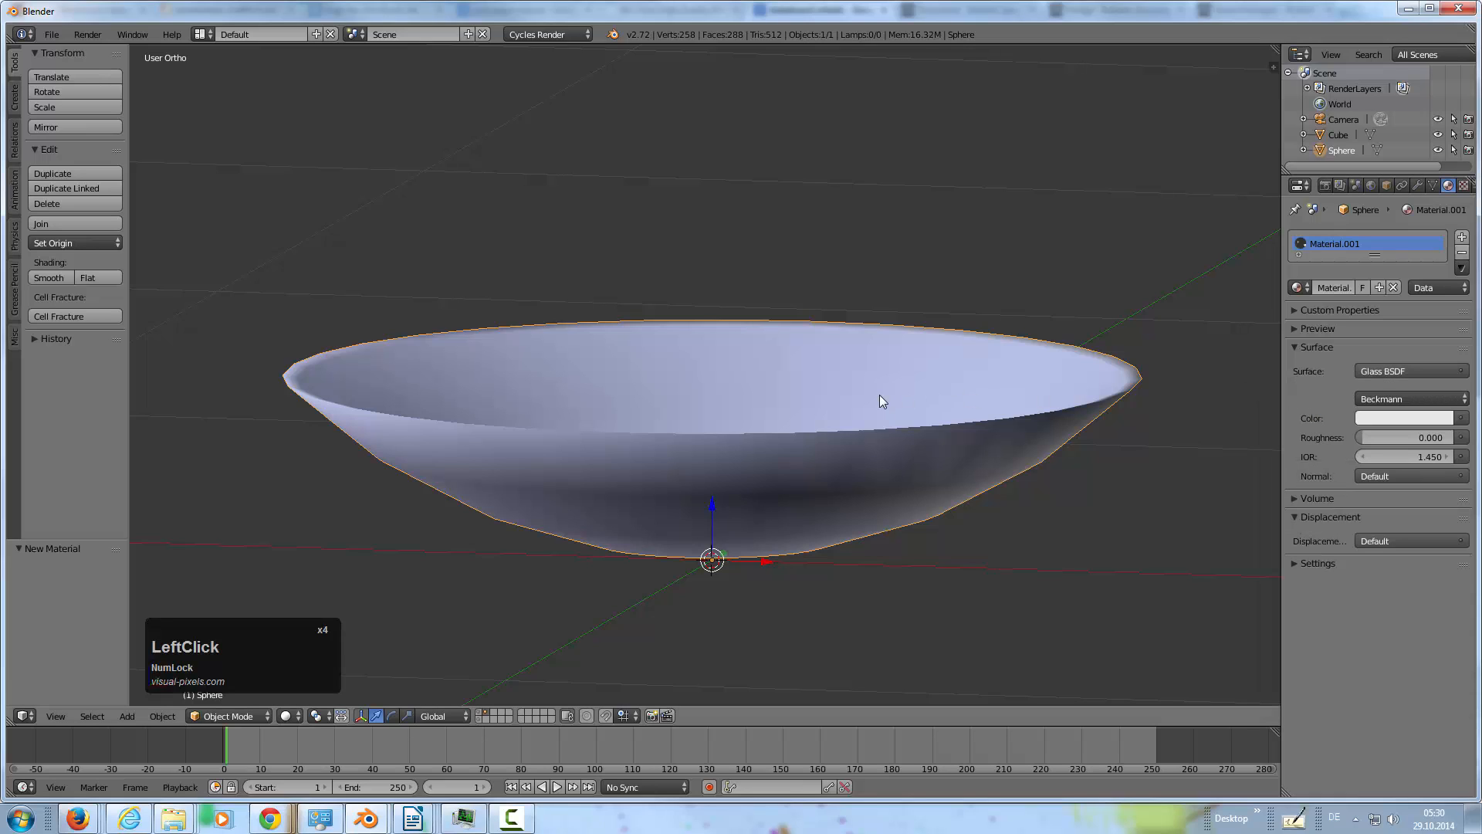
Add a Subdivision Surface modifier to the bowl and set its view subdivisions to 2
{"action": "middle_click_drag", "start_coordinate": [1004, 387], "coordinate": [971, 376]}
{"action": "left_click", "coordinate": [1418, 185]}
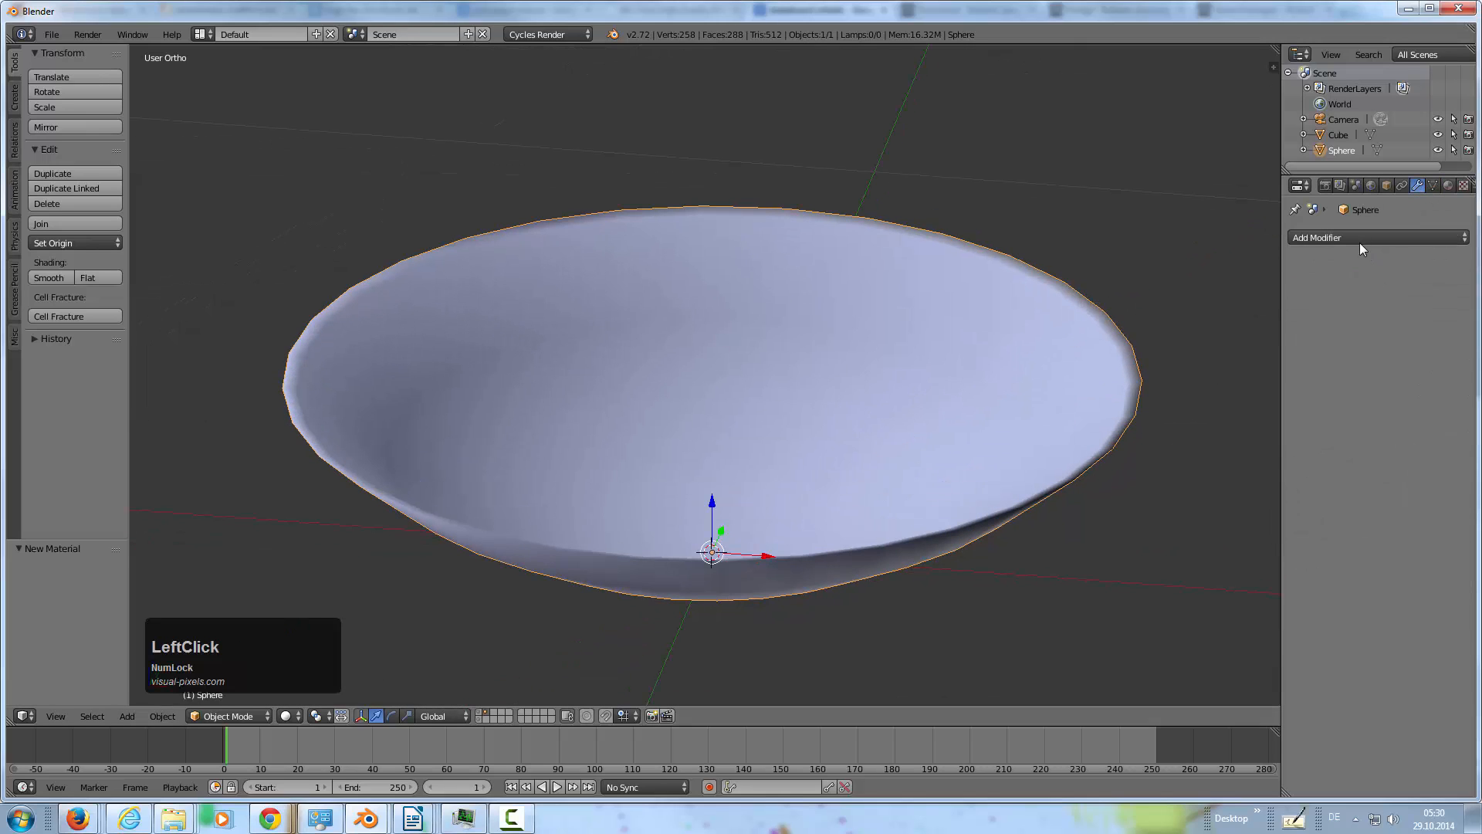
{"action": "left_click", "coordinate": [1359, 238]}
{"action": "left_click", "coordinate": [1197, 494]}
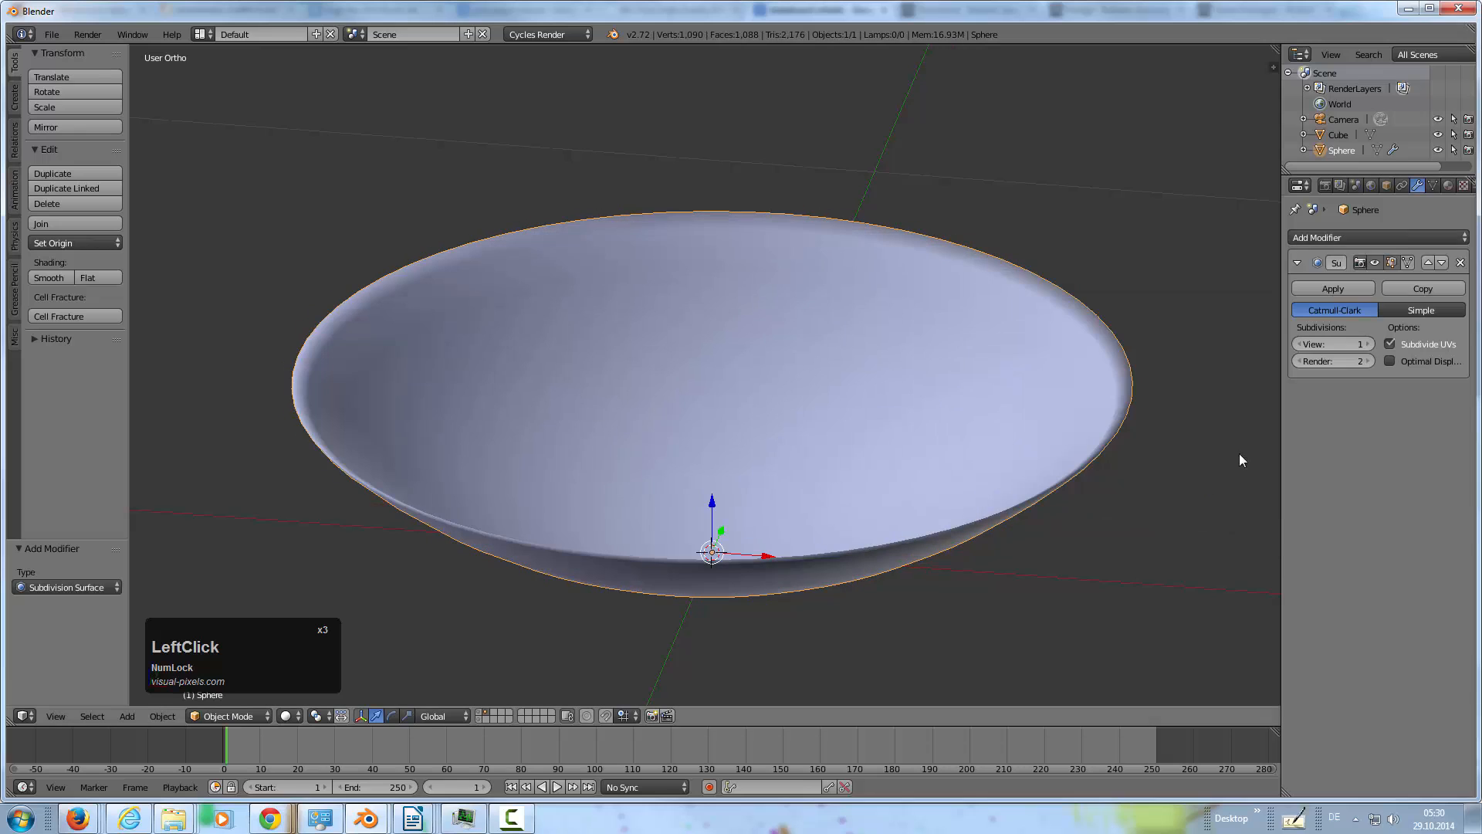
{"action": "left_click", "coordinate": [1370, 345]}
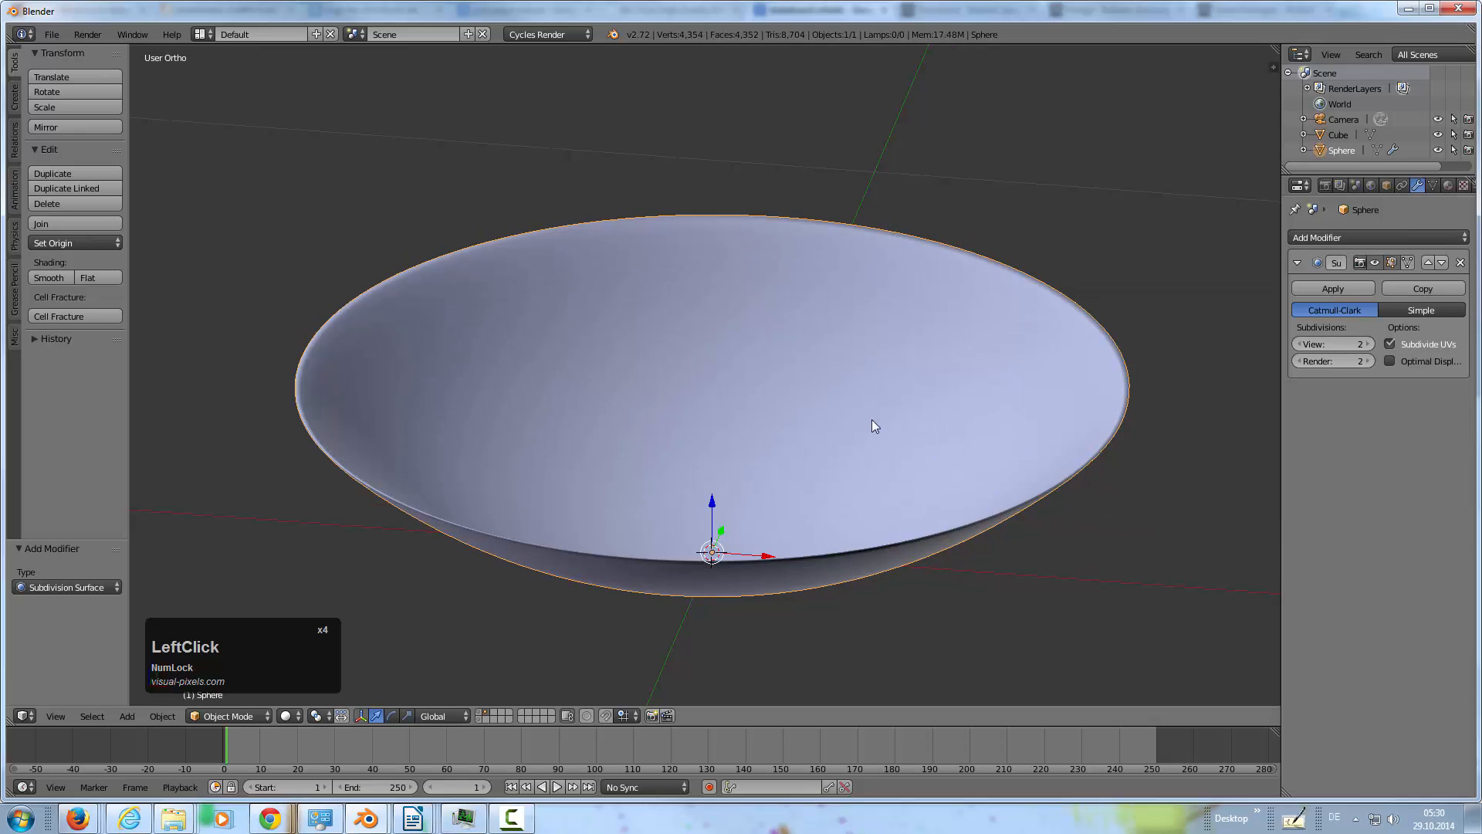
Examine the smoothed bowl's rim and inner surface from several angles
{"action": "middle_click_drag", "start_coordinate": [873, 419], "coordinate": [781, 308]}
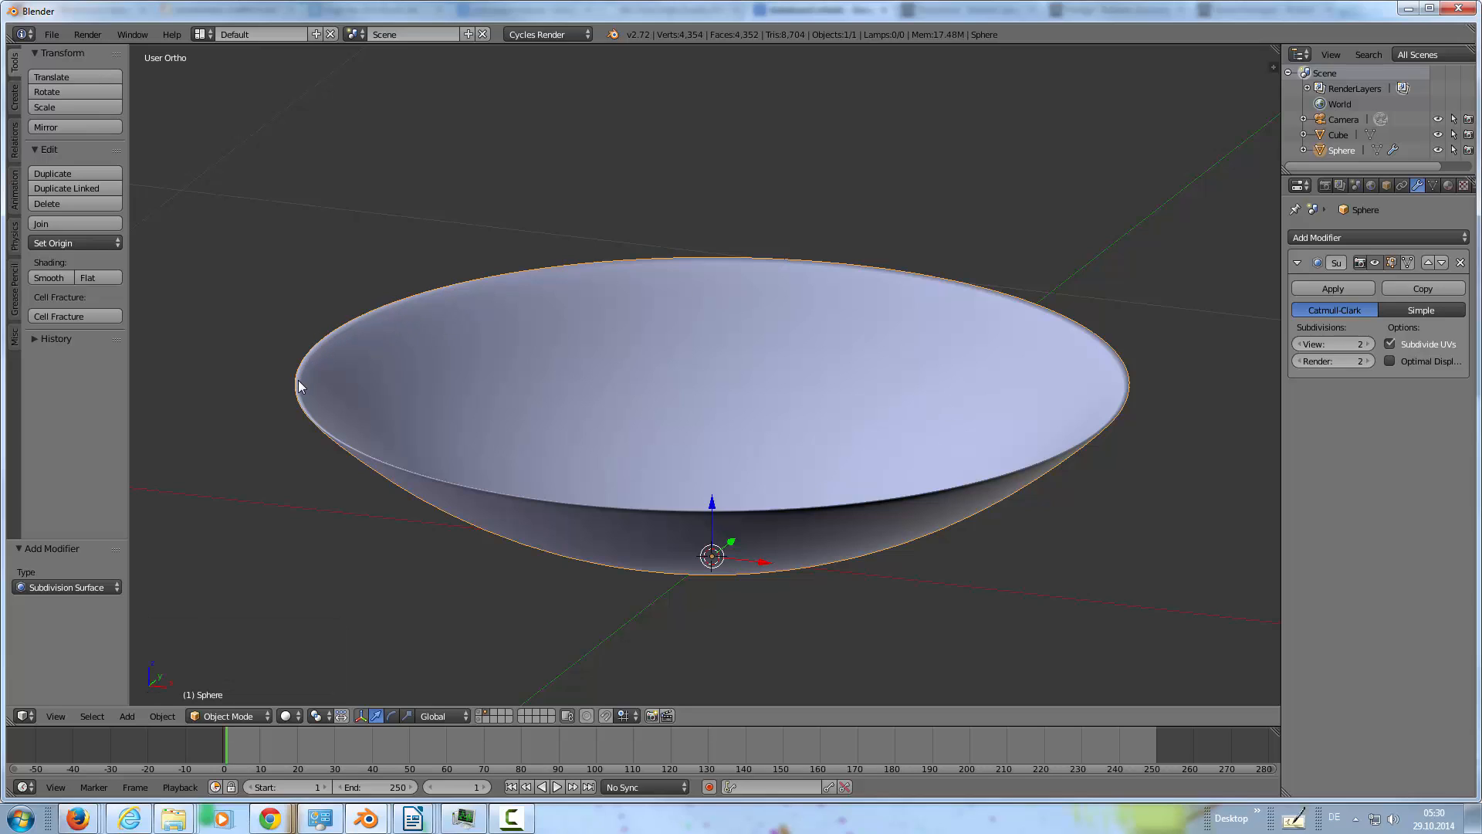
{"action": "middle_click_drag", "start_coordinate": [460, 358], "coordinate": [457, 455]}
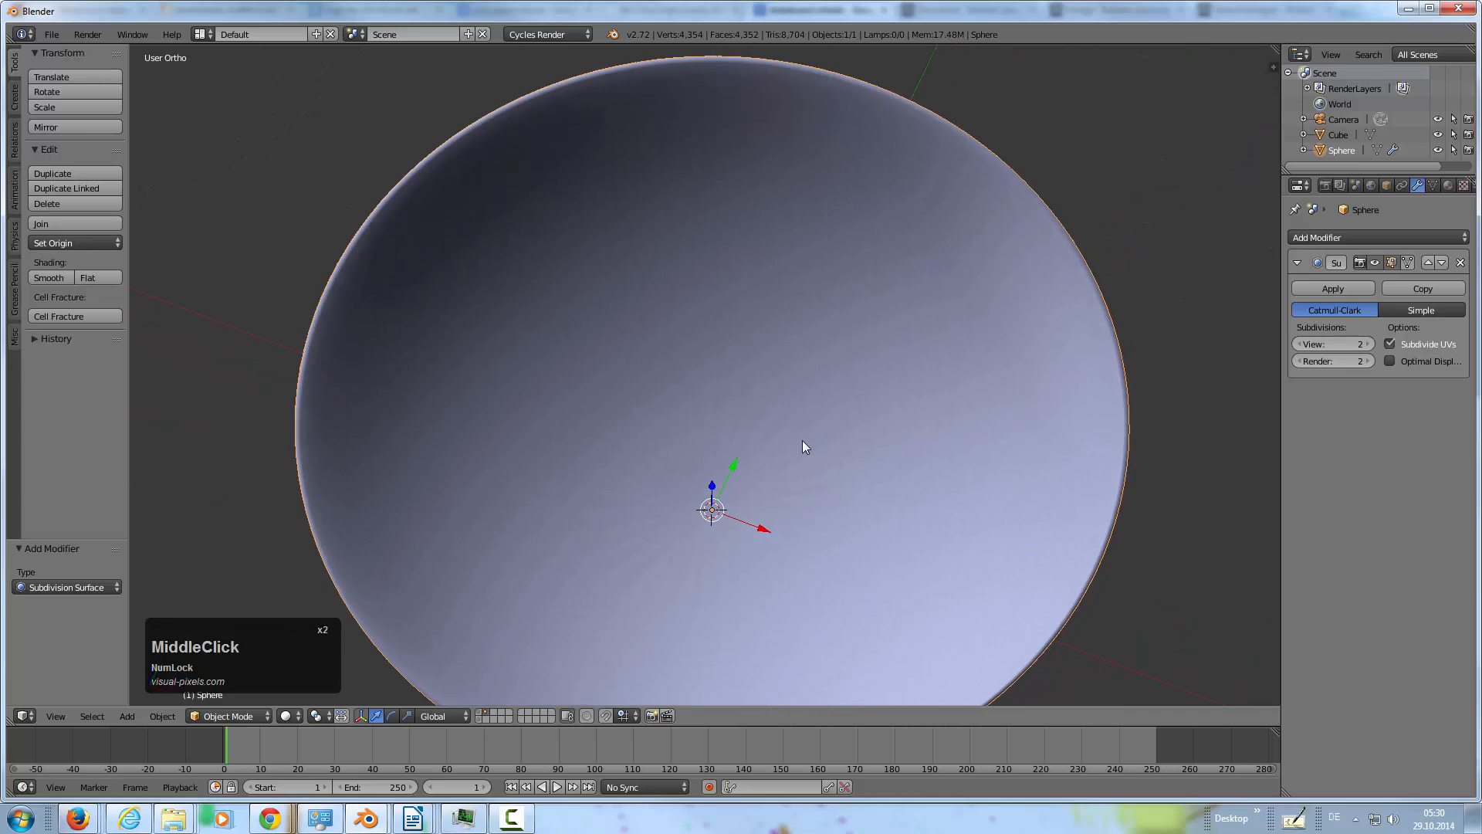
{"action": "middle_click_drag", "start_coordinate": [746, 518], "coordinate": [738, 324]}
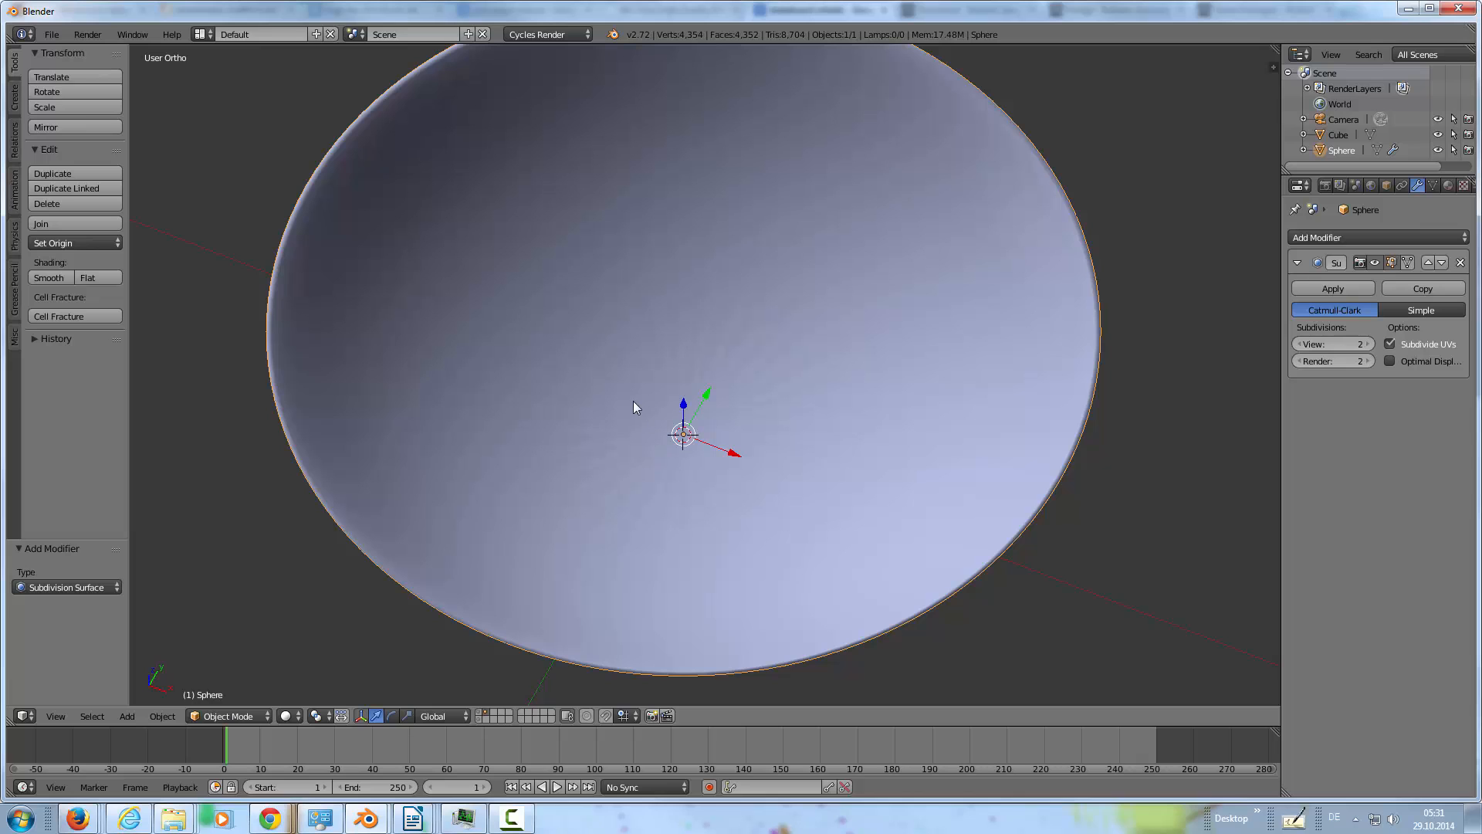
{"action": "middle_click_drag", "start_coordinate": [633, 401], "coordinate": [734, 348]}
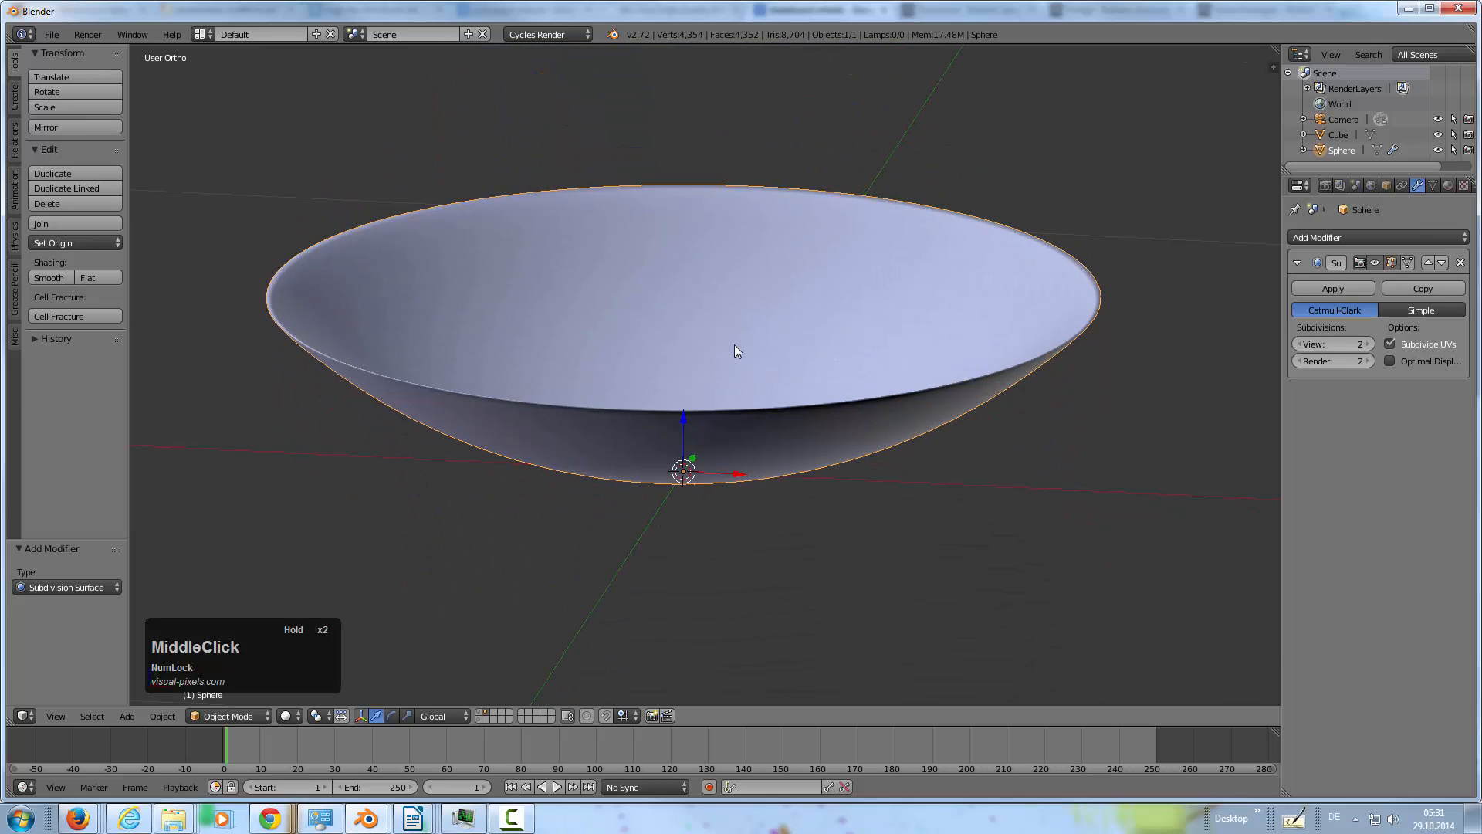
{"action": "middle_click_drag", "start_coordinate": [678, 274], "coordinate": [696, 376]}
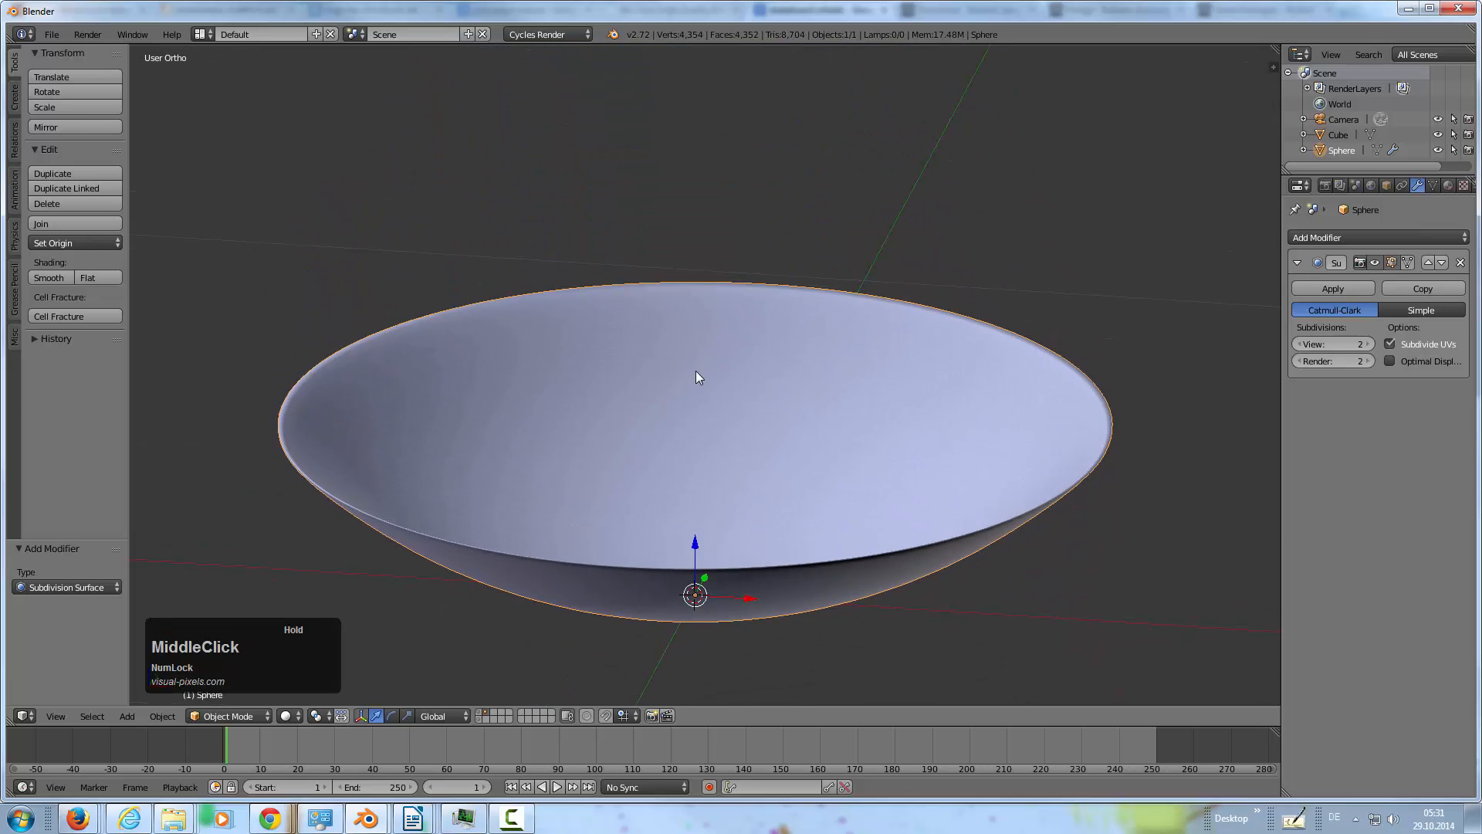
{"action": "middle_click_drag", "start_coordinate": [798, 517], "coordinate": [757, 555]}
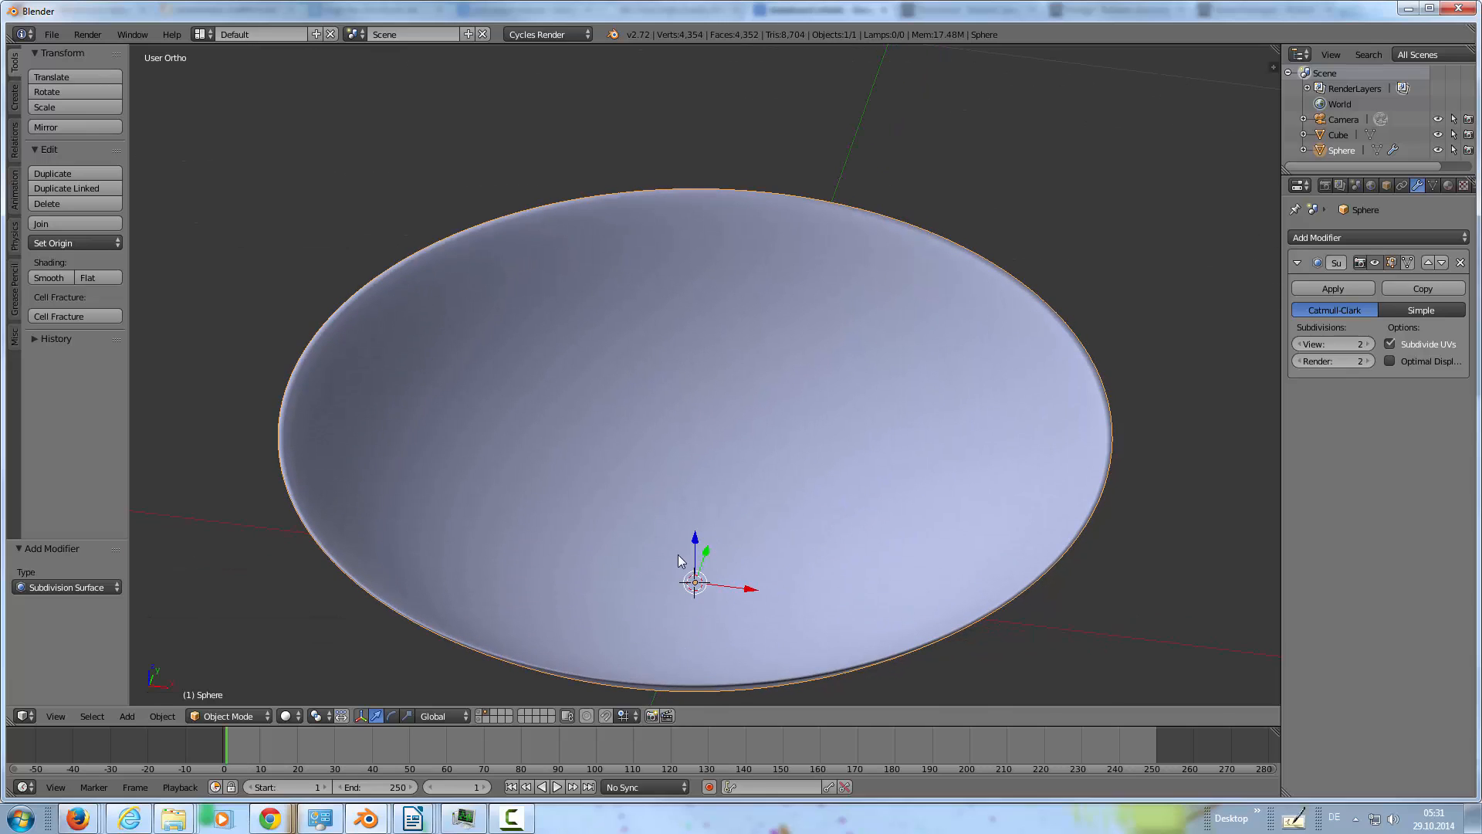
{"action": "middle_click_drag", "start_coordinate": [720, 516], "coordinate": [756, 428], "text": "shift"}
Enter Edit Mode on the bowl and limit selection to visible geometry
{"action": "key", "text": "Tab"}
{"action": "middle_click", "coordinate": [711, 376], "text": "shift"}
{"action": "middle_click_drag", "start_coordinate": [711, 376], "coordinate": [702, 422], "text": "shift"}
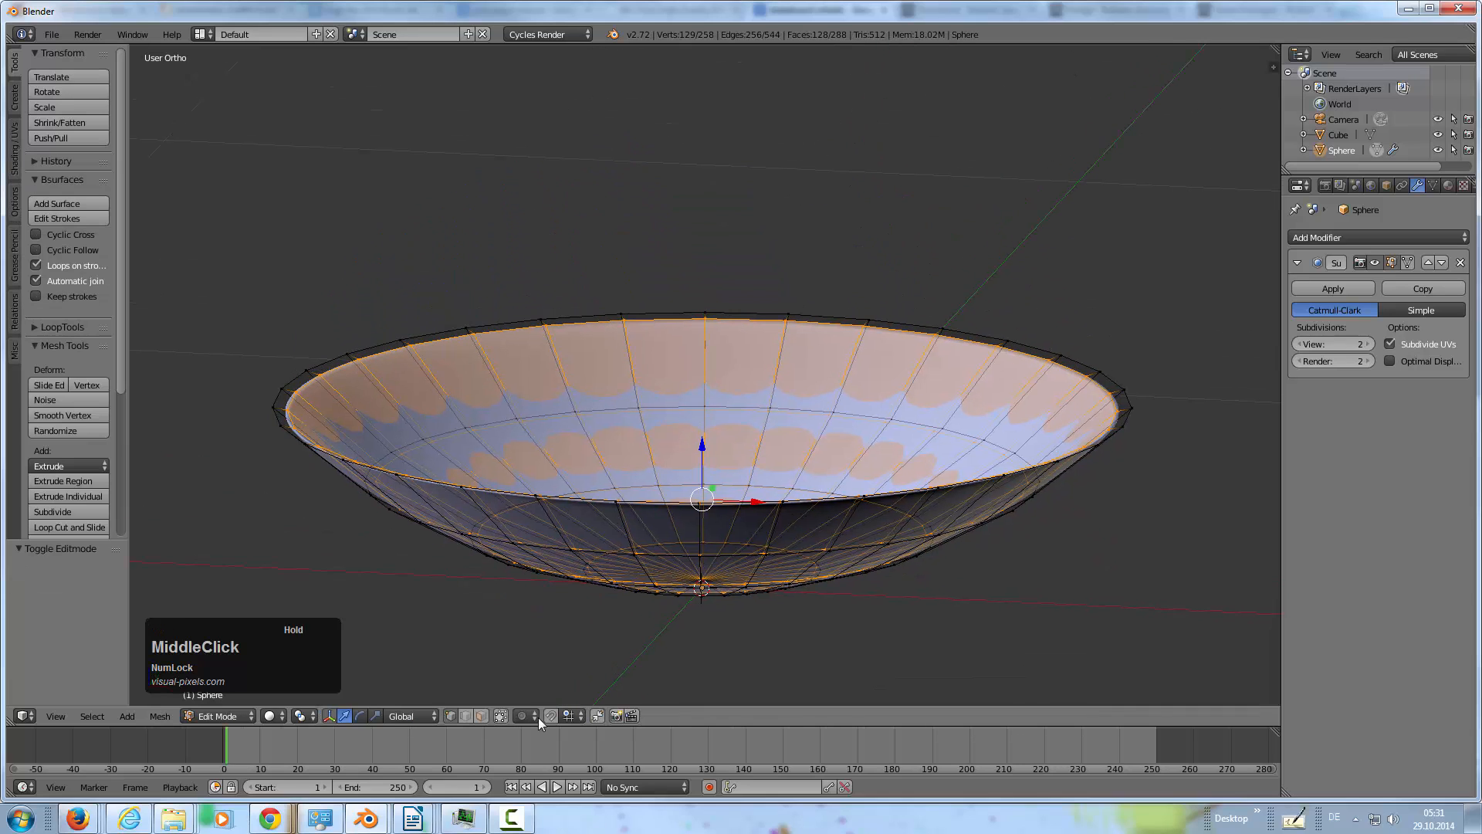
{"action": "left_click", "coordinate": [503, 716]}
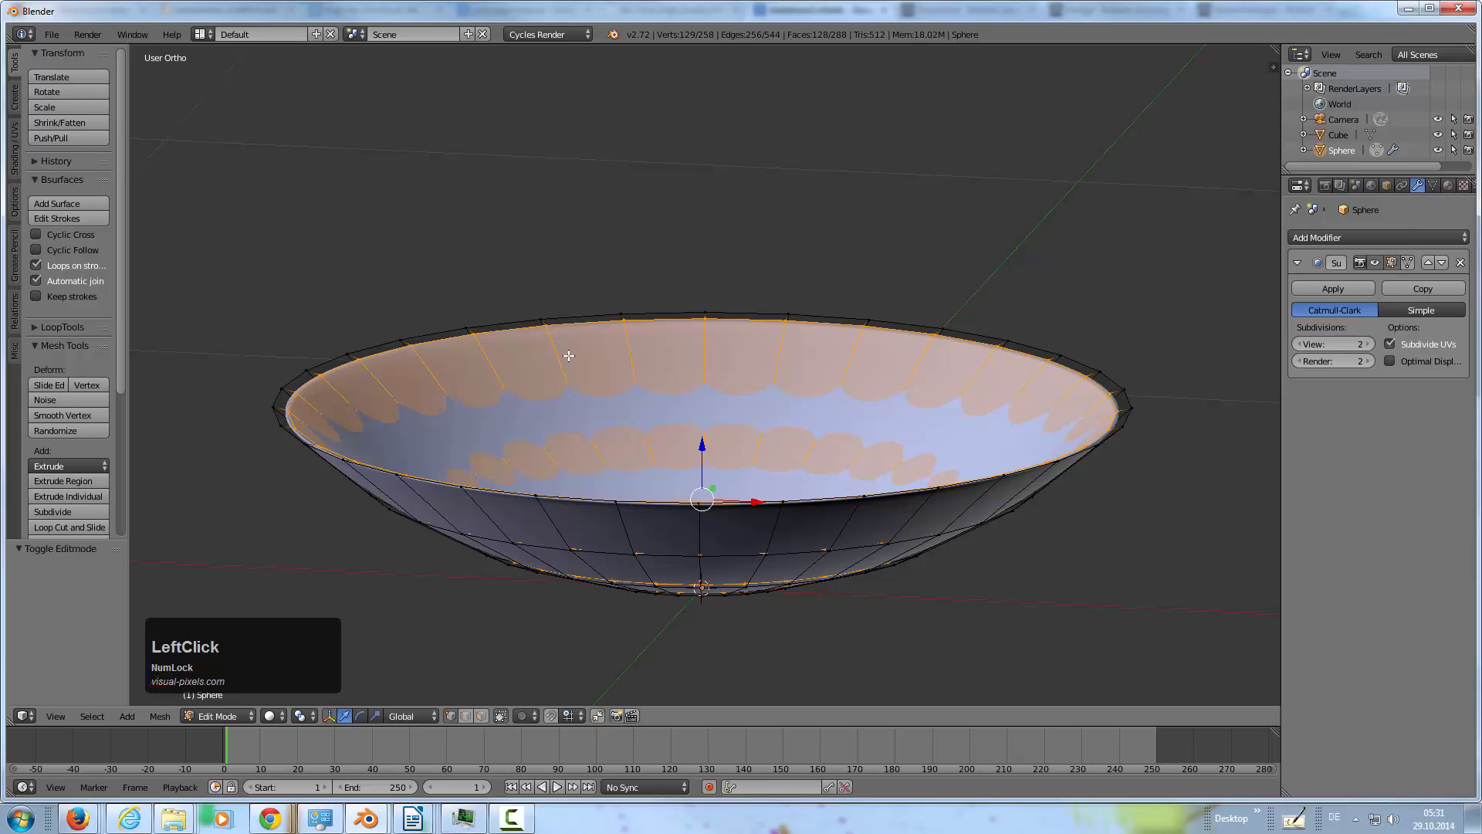
Add one edge loop around the bowl's inner wall and slide it up close to the rim
{"action": "key", "text": "ctrl+r"}
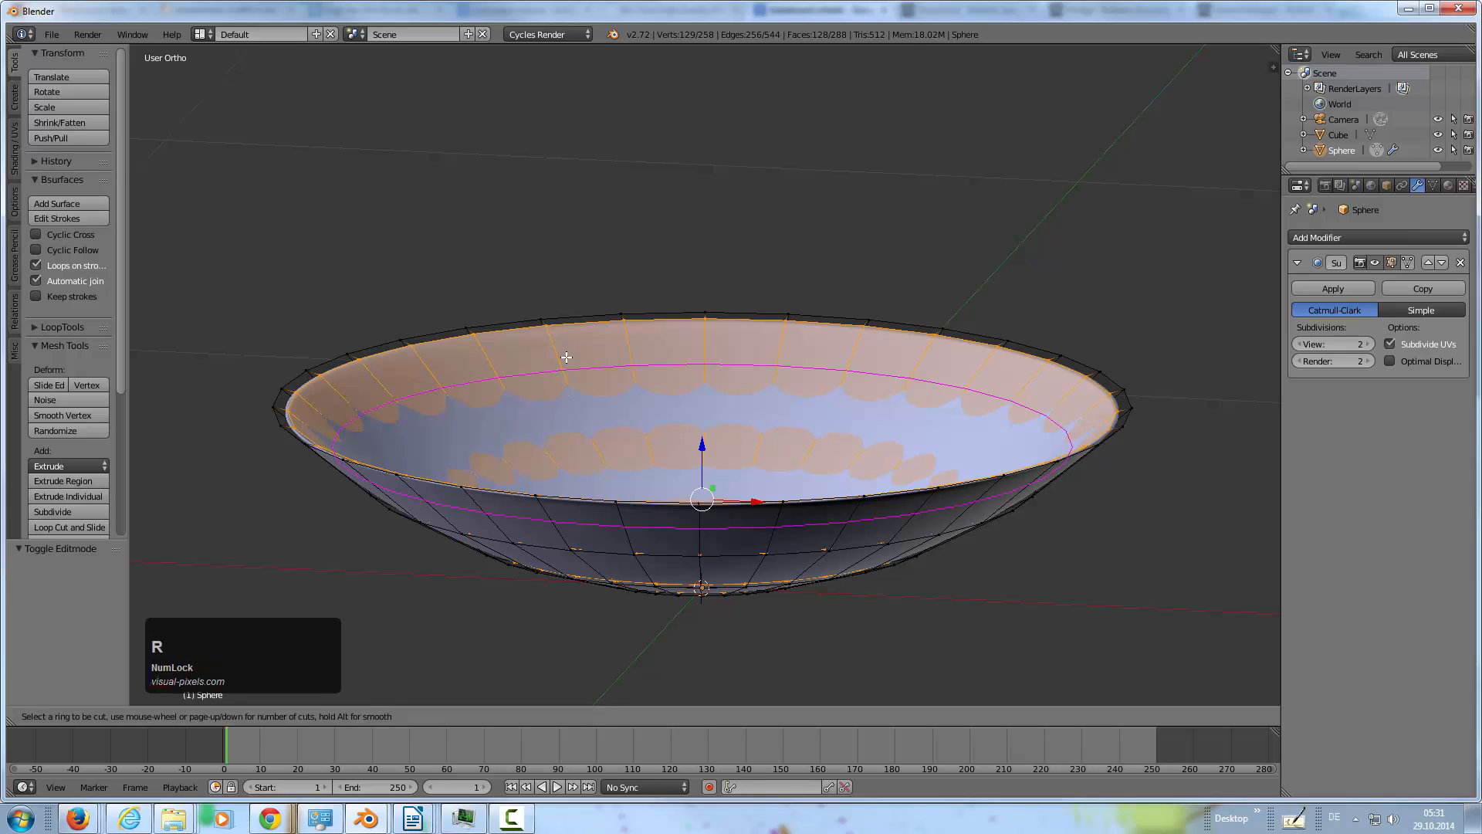
{"action": "left_click", "coordinate": [567, 358]}
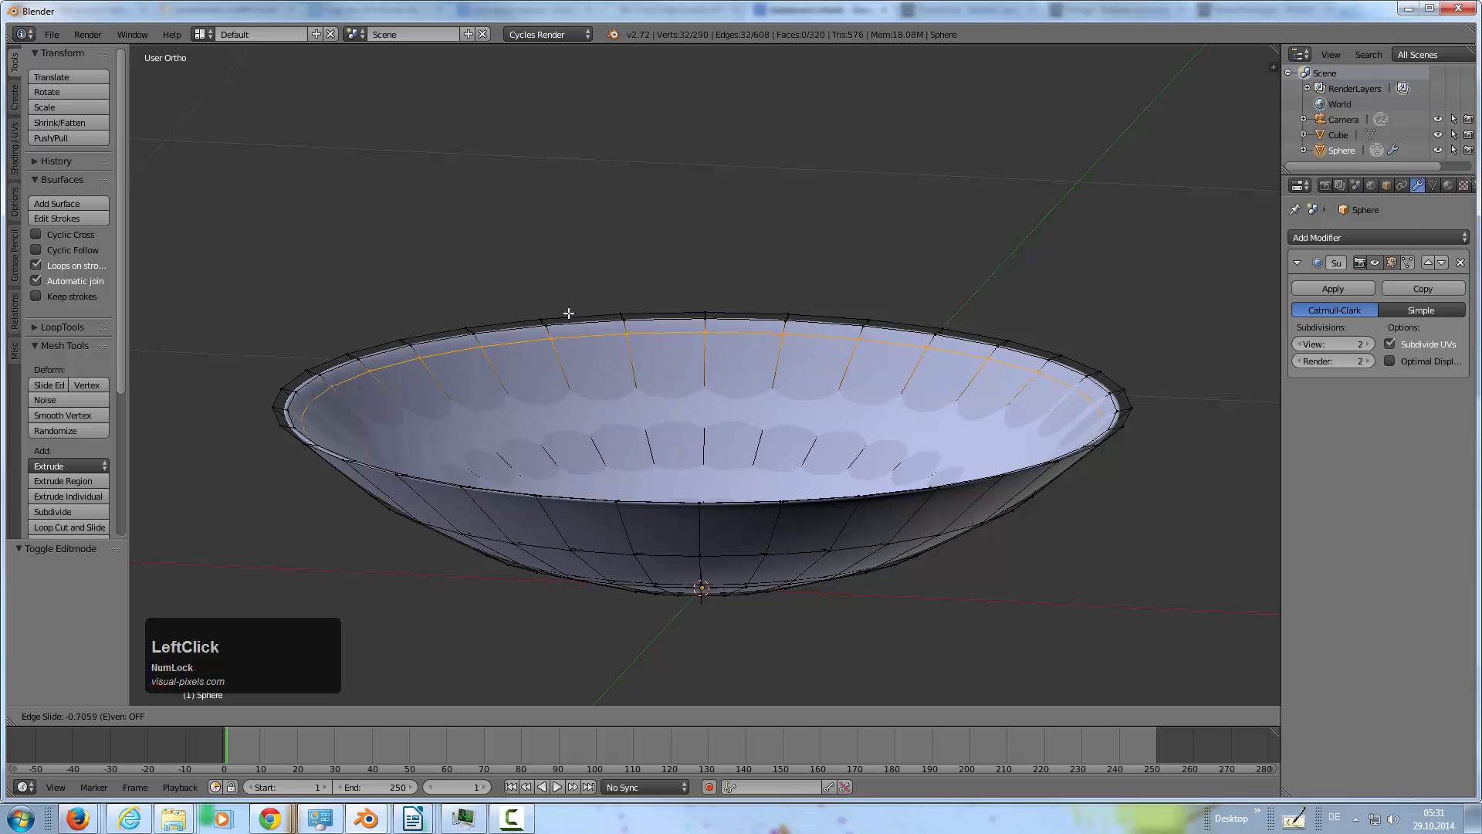
{"action": "left_click", "coordinate": [569, 317]}
Add one edge loop around the bowl's outer wall, slide it up close to the rim, and check the smoothed result in Object Mode
{"action": "middle_click_drag", "start_coordinate": [568, 318], "coordinate": [543, 404]}
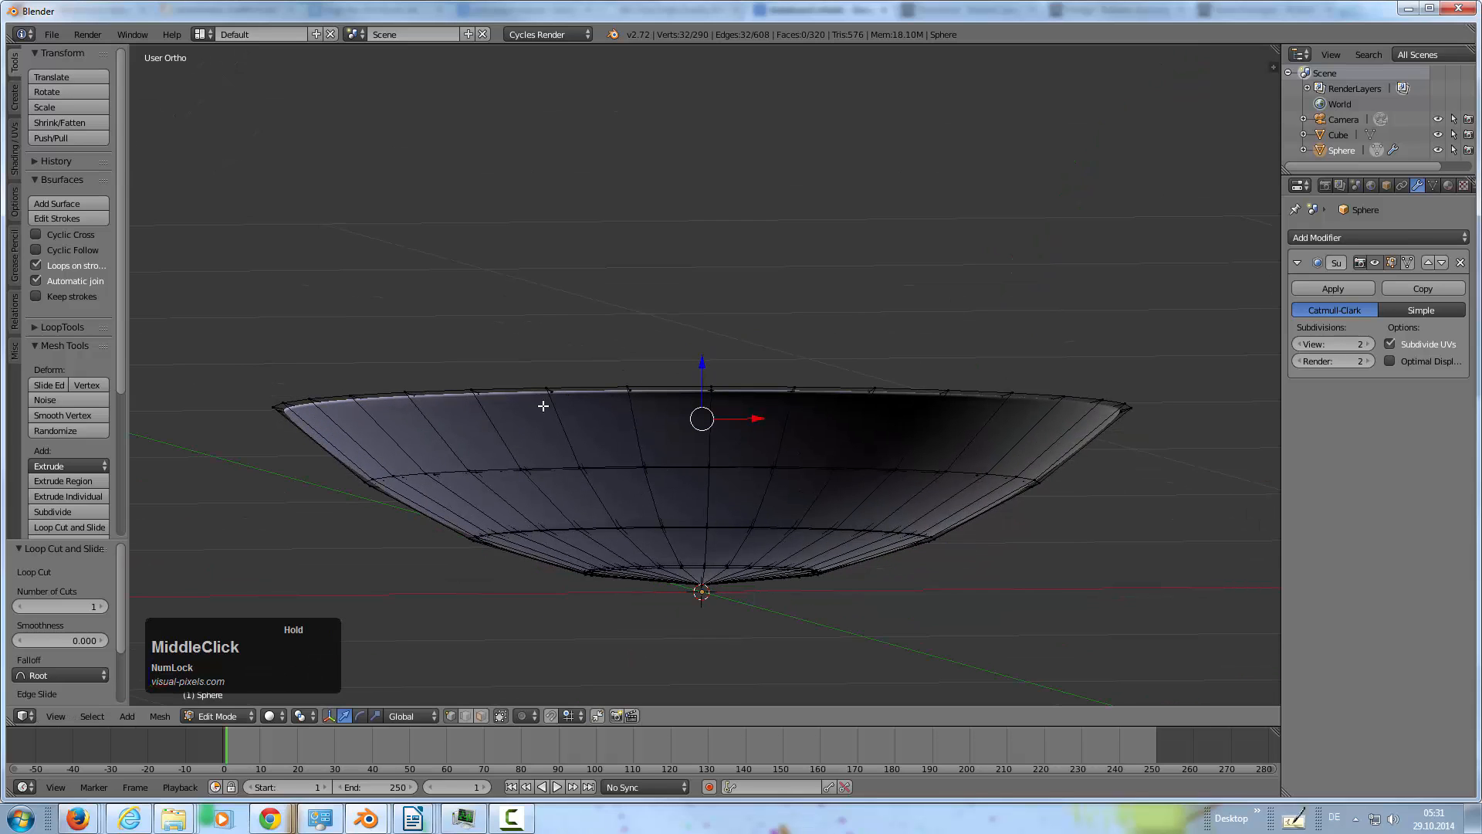
{"action": "key", "text": "ctrl+r"}
{"action": "left_click", "coordinate": [504, 427]}
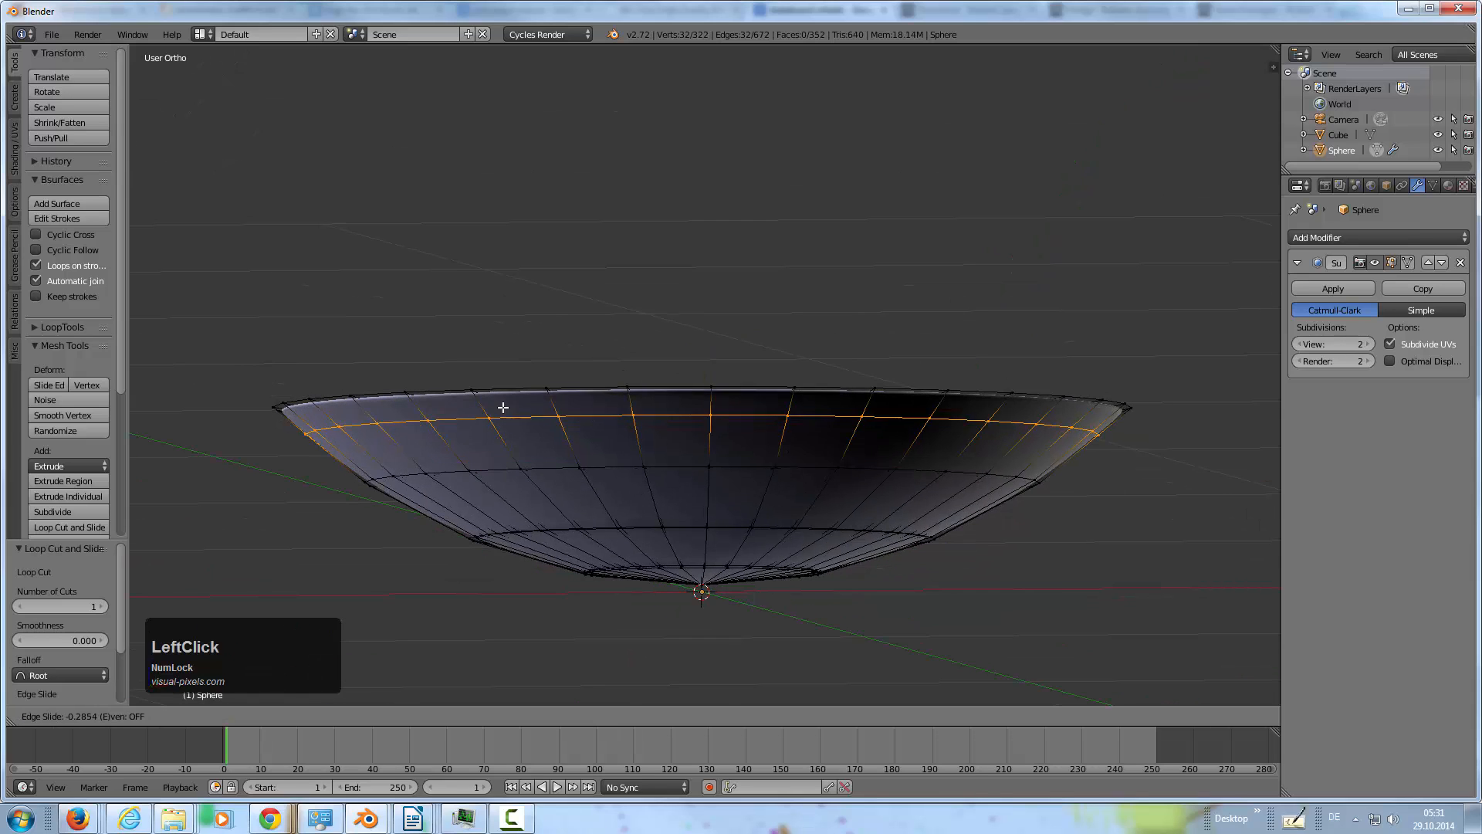
{"action": "left_click", "coordinate": [503, 388]}
{"action": "middle_click_drag", "start_coordinate": [540, 378], "coordinate": [589, 397]}
{"action": "key", "text": "Tab"}
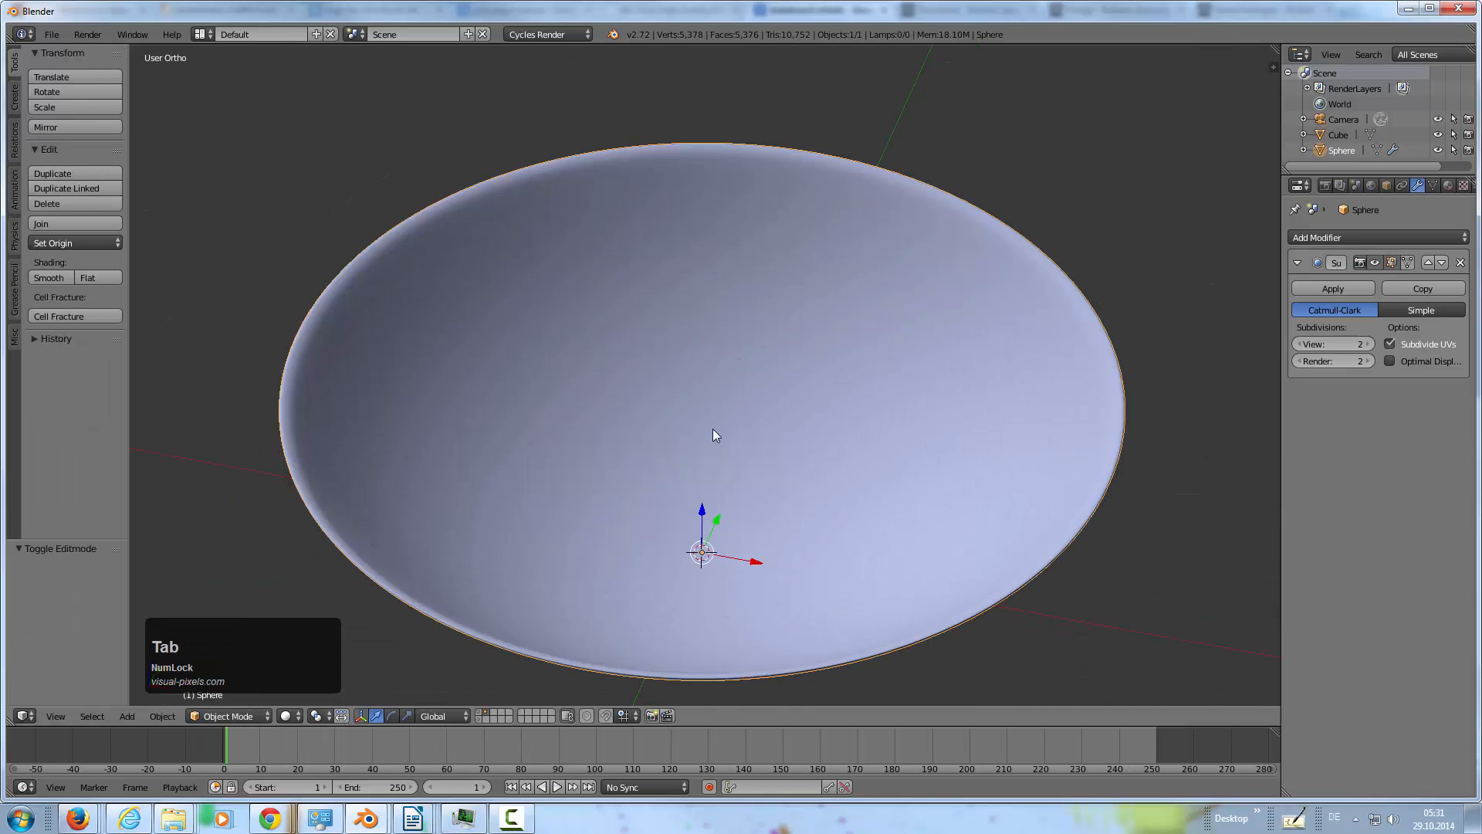
{"action": "mouse_move", "coordinate": [718, 415]}
{"action": "middle_mouse_down"}
{"action": "mouse_move", "coordinate": [711, 436]}
{"action": "mouse_move", "coordinate": [712, 414]}
{"action": "middle_mouse_up"}
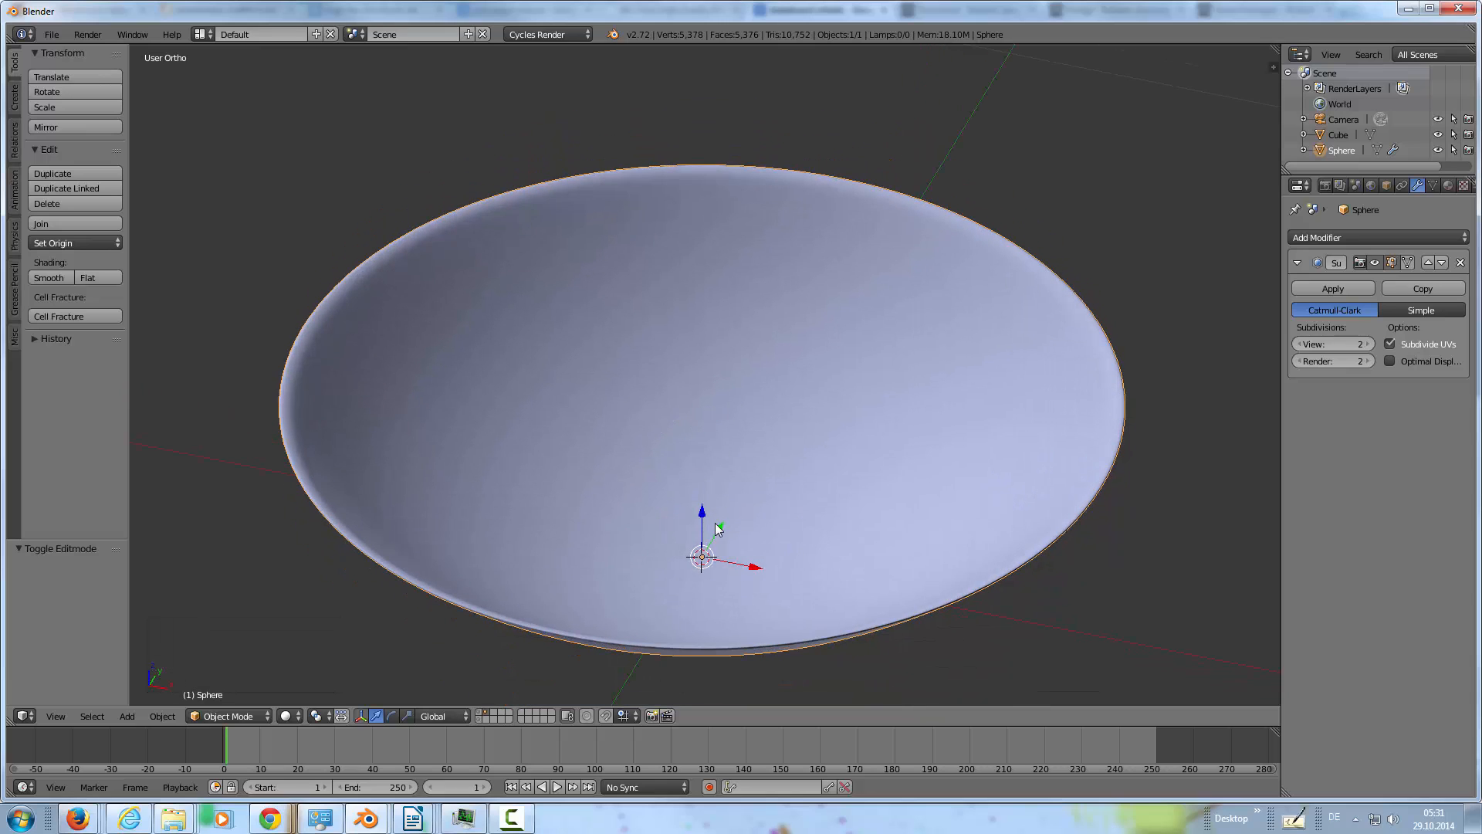
Delete the centre vertex at the bottom of the bowl's inner surface in Edit Mode
{"action": "key", "text": "Tab"}
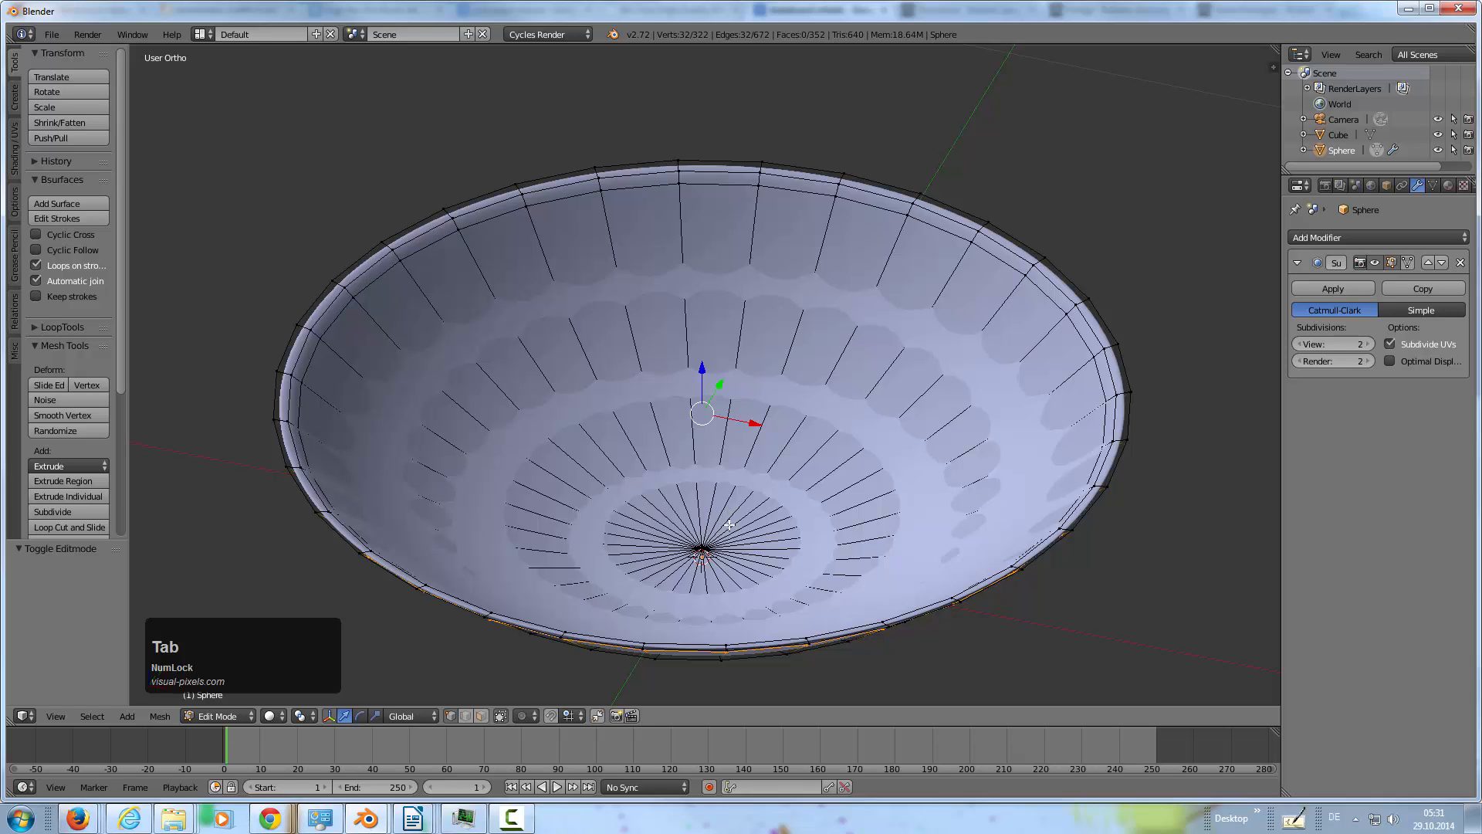
{"action": "middle_click_drag", "start_coordinate": [729, 525], "coordinate": [683, 529]}
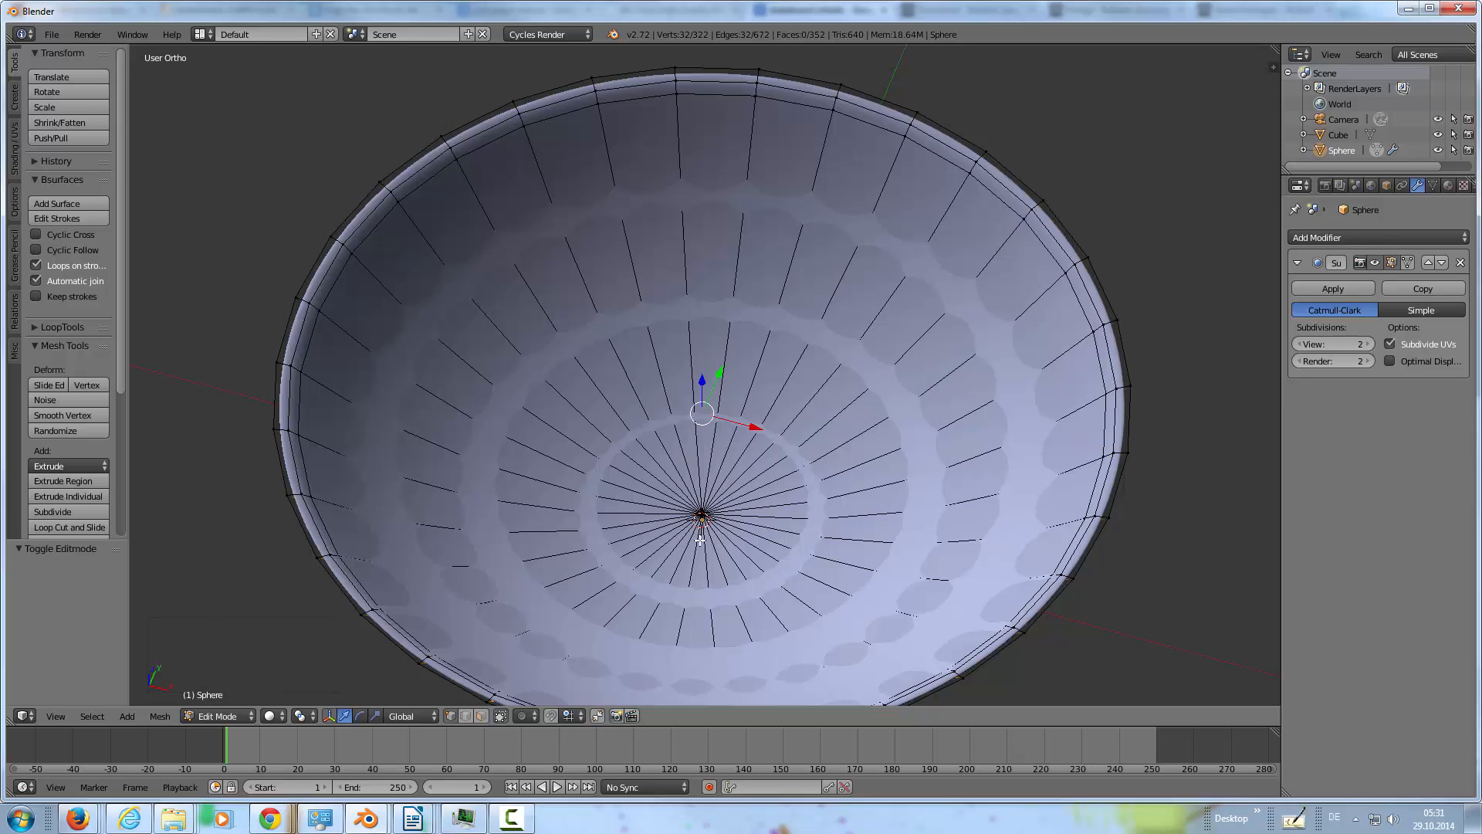
{"action": "scroll", "coordinate": [702, 522], "scroll_direction": "up", "scroll_amount": 3}
{"action": "middle_click_drag", "start_coordinate": [706, 490], "coordinate": [715, 385], "text": "shift"}
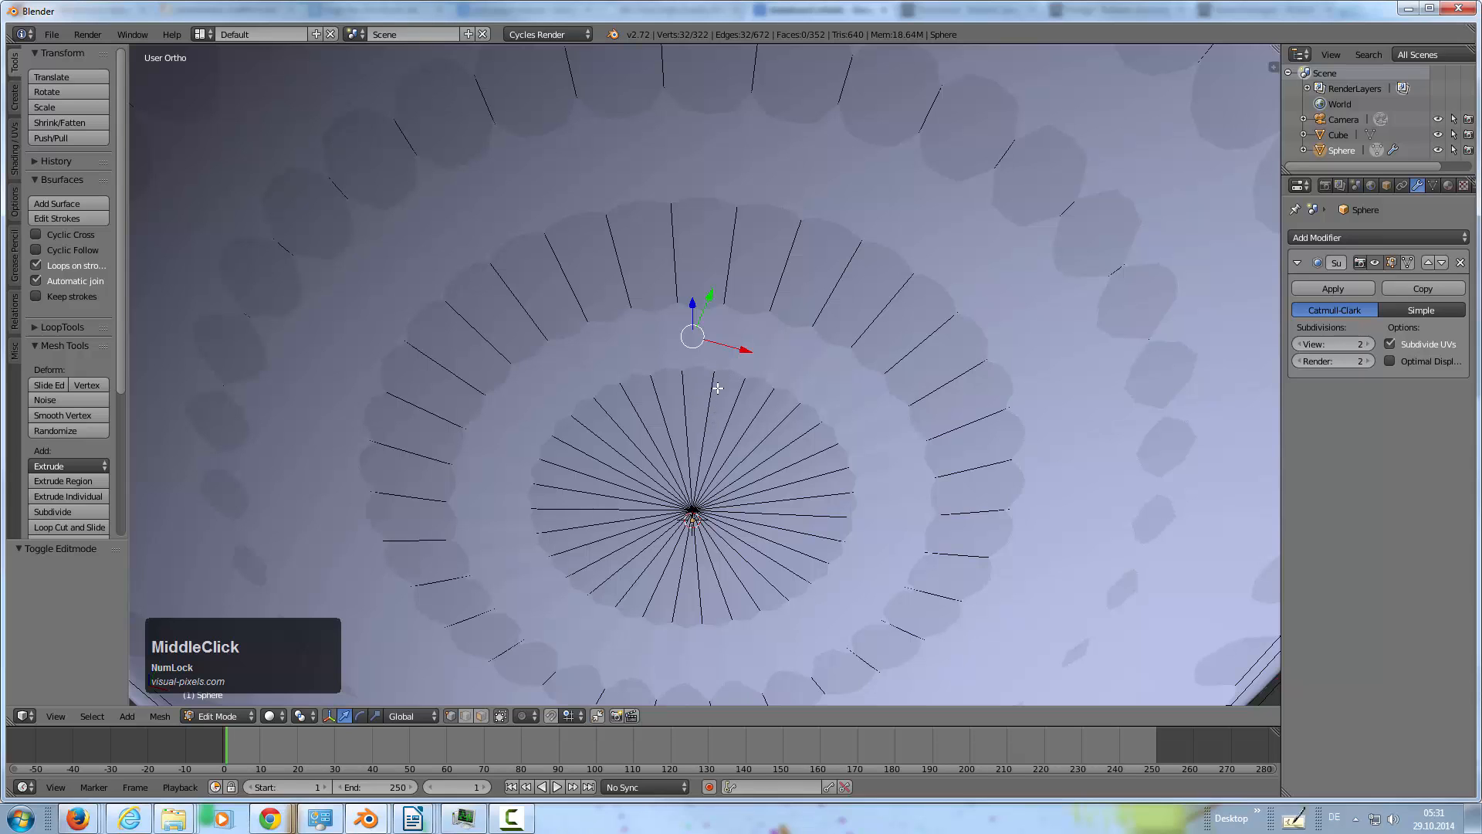
{"action": "middle_click_drag", "start_coordinate": [713, 498], "coordinate": [708, 471]}
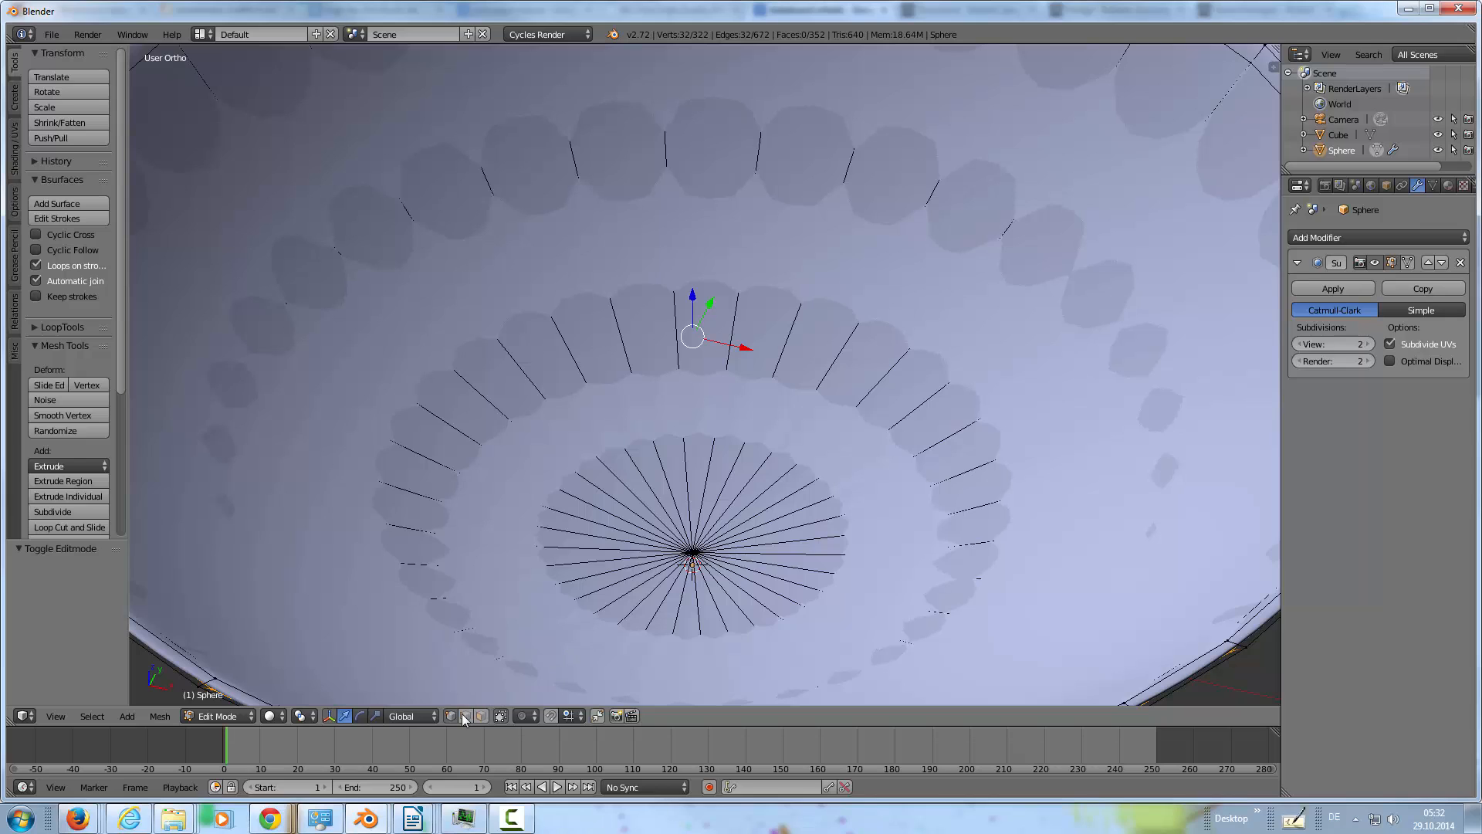
{"action": "right_click", "coordinate": [699, 548]}
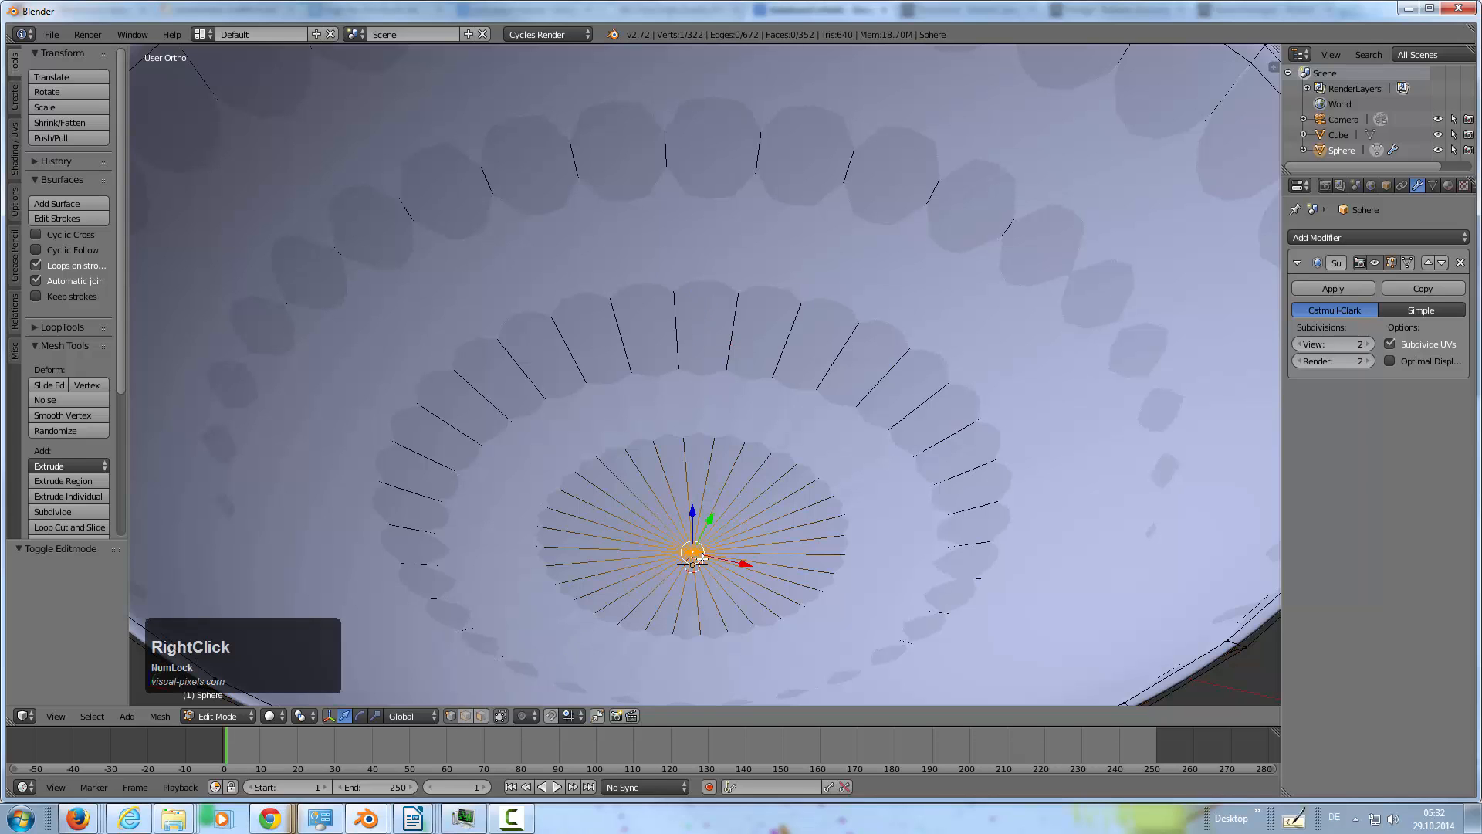
{"action": "key", "text": "x"}
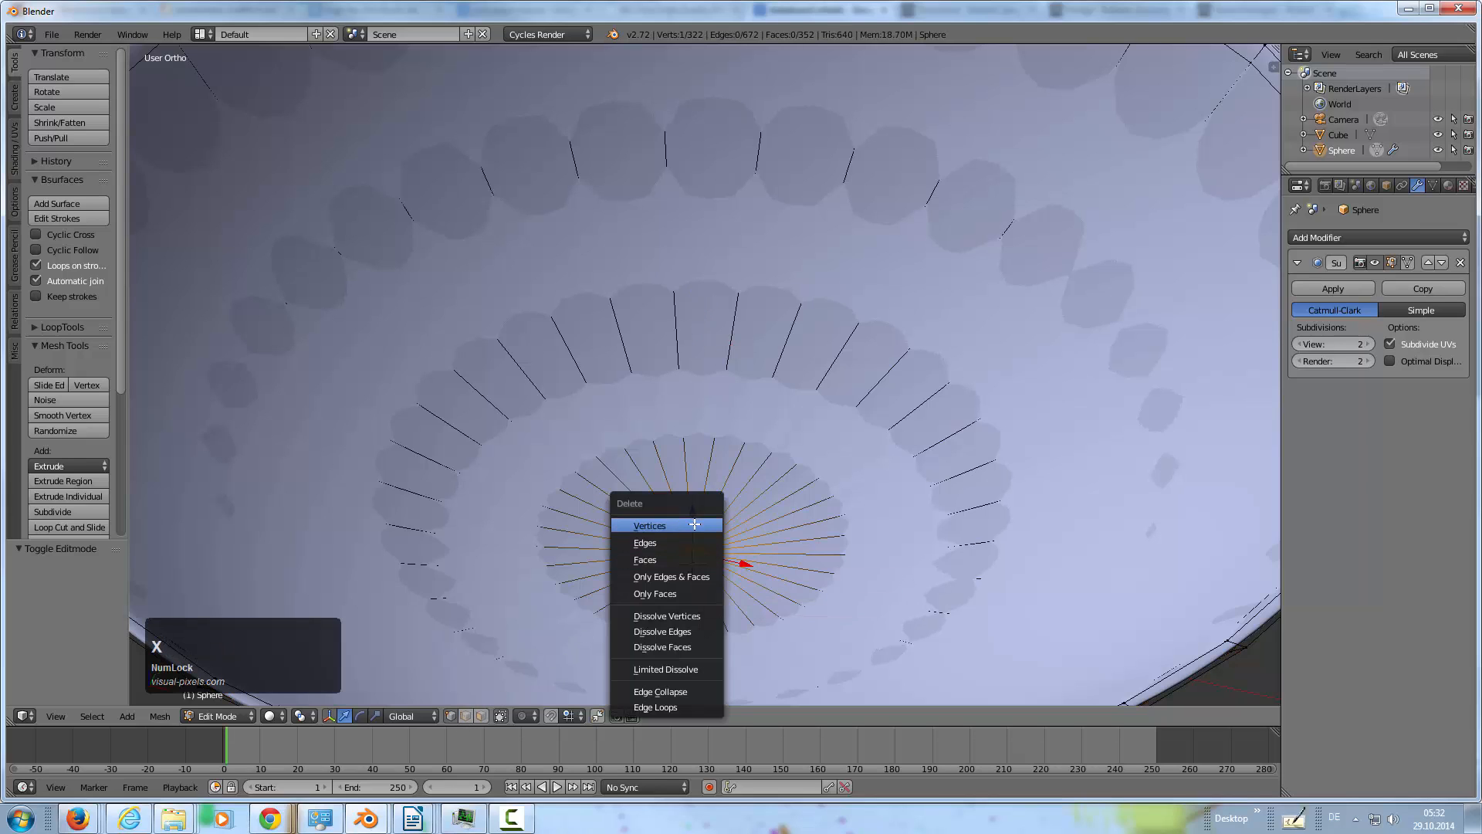
{"action": "left_click", "coordinate": [697, 523]}
Extrude the inner hole's edge loop in place, scale it inward by 0.729 and again by about 0.56, and fill it with a face
{"action": "right_click", "coordinate": [804, 426], "text": "alt"}
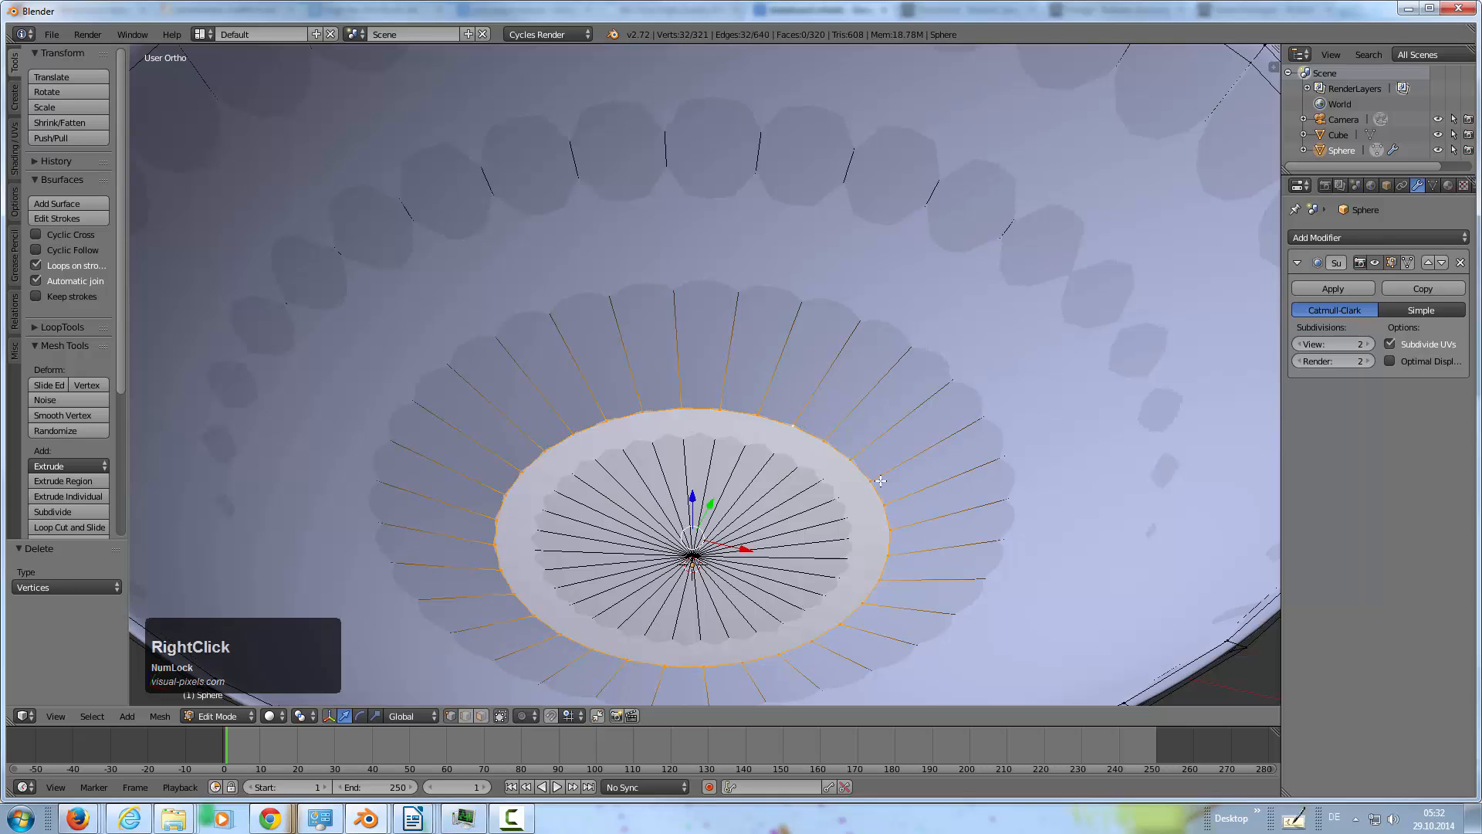
{"action": "key", "text": "e"}
{"action": "key", "text": "KP_Enter"}
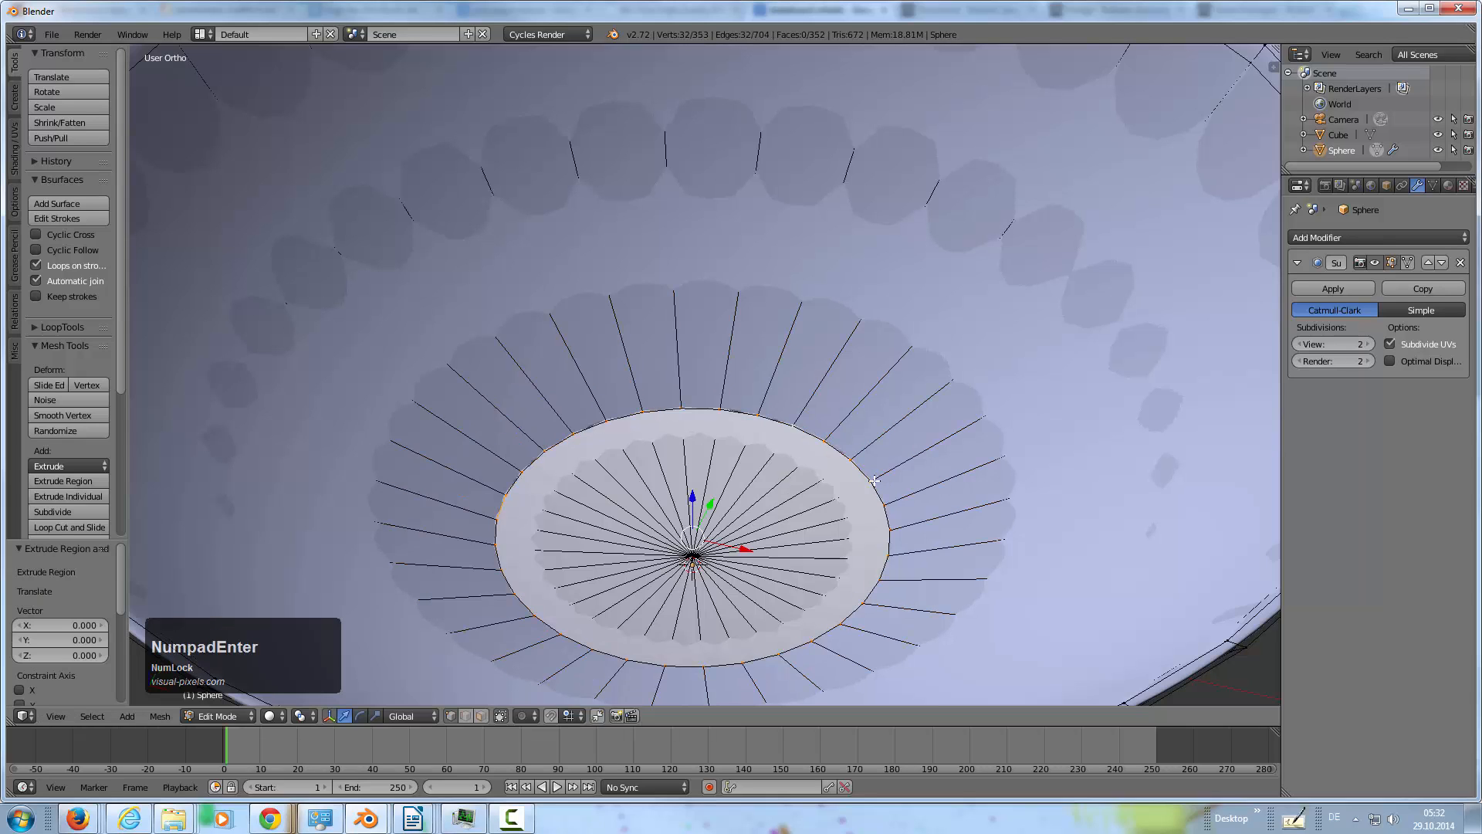
{"action": "key", "text": "s"}
{"action": "left_click", "coordinate": [817, 484]}
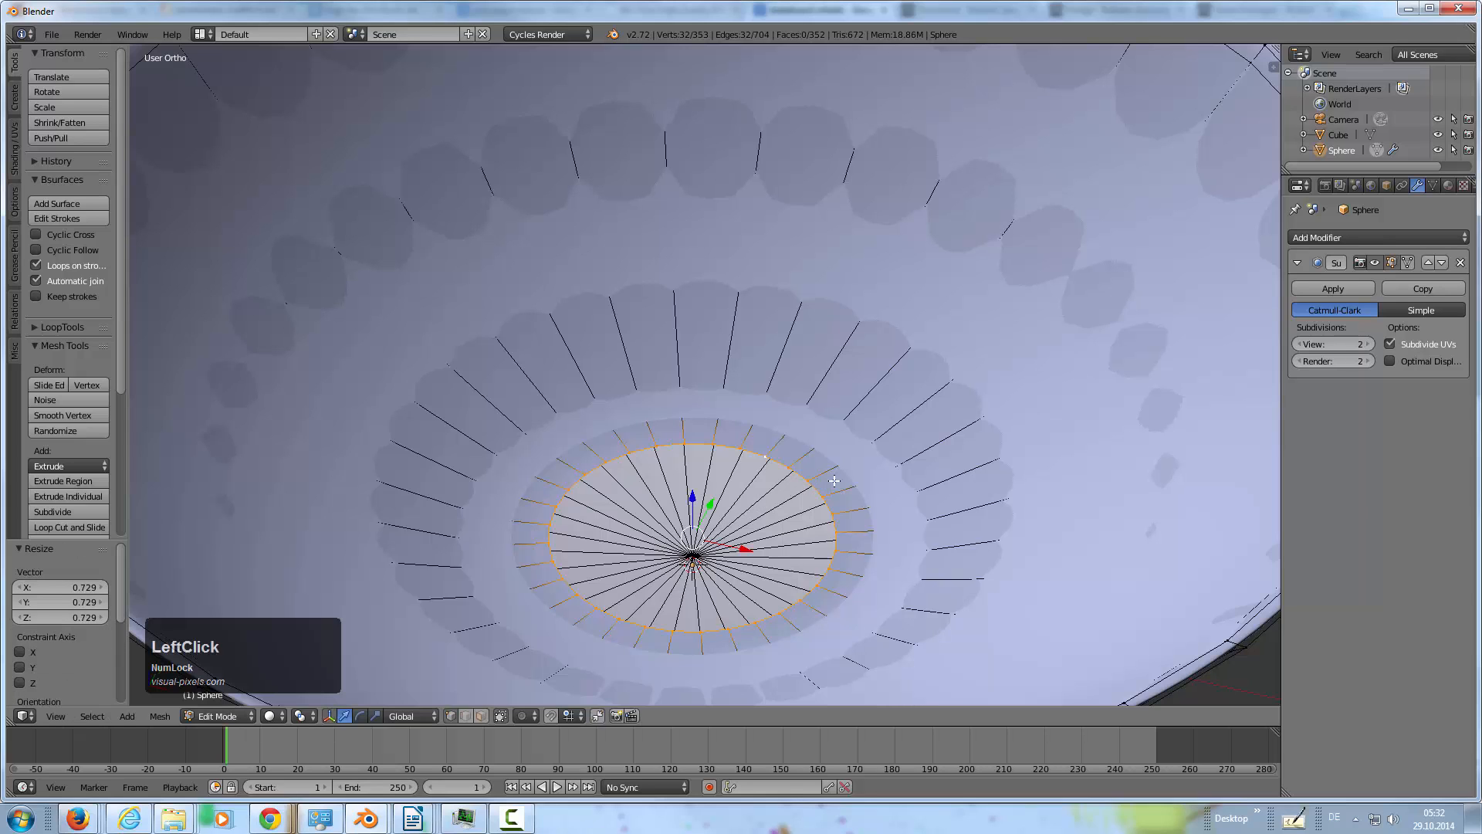
{"action": "key", "text": "s"}
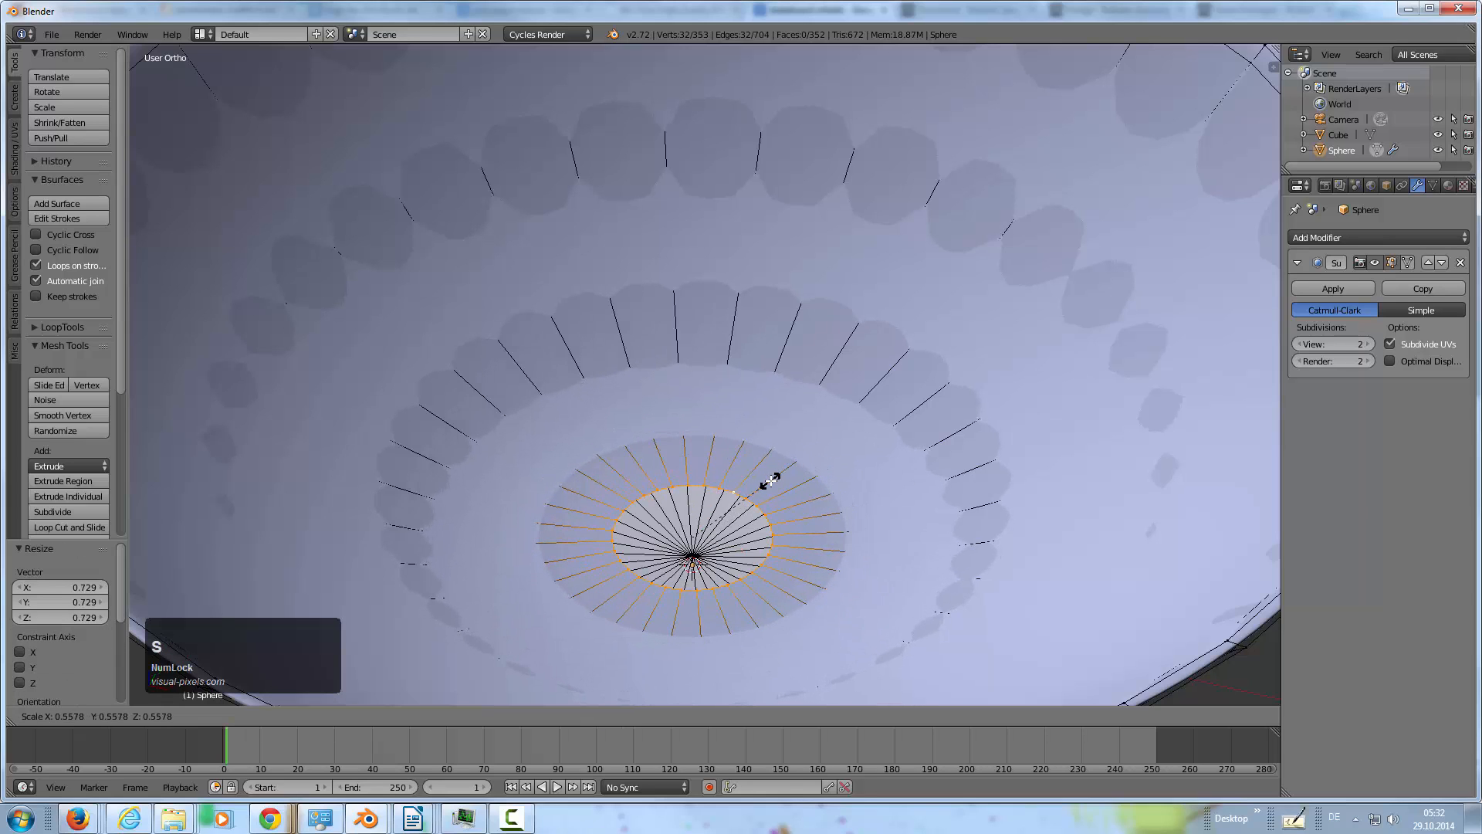
{"action": "left_click", "coordinate": [770, 480]}
{"action": "key", "text": "f"}
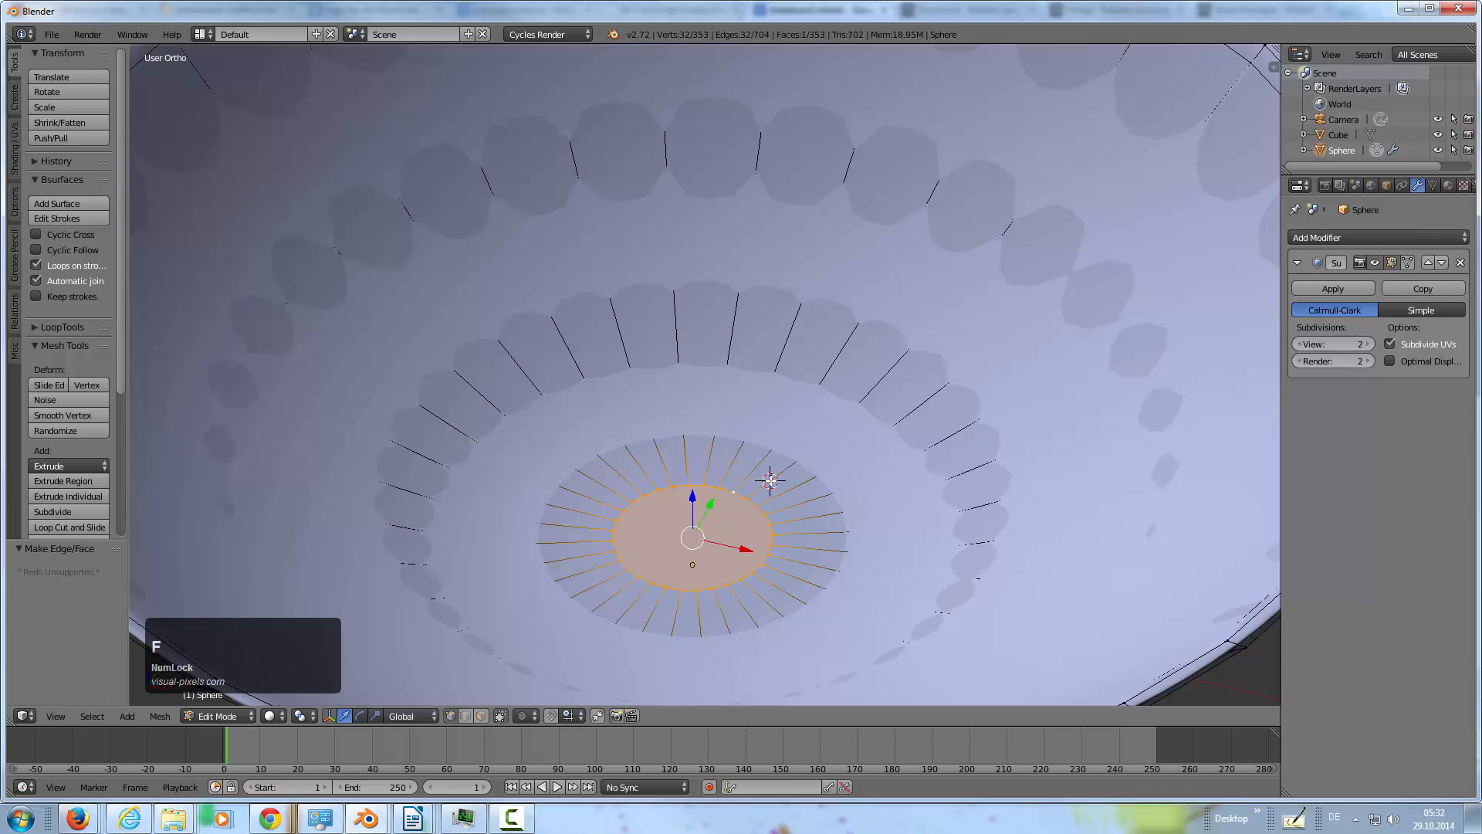
Add an edge loop in the face ring around the filled inner base, near the middle of the ring, and return to Object Mode
{"action": "key", "text": "Tab"}
{"action": "mouse_move", "coordinate": [771, 481]}
{"action": "middle_mouse_down"}
{"action": "mouse_move", "coordinate": [744, 531]}
{"action": "mouse_move", "coordinate": [731, 430]}
{"action": "mouse_move", "coordinate": [718, 453]}
{"action": "mouse_move", "coordinate": [713, 426]}
{"action": "mouse_move", "coordinate": [777, 430]}
{"action": "mouse_move", "coordinate": [772, 452]}
{"action": "middle_mouse_up"}
{"action": "scroll", "coordinate": [751, 494], "scroll_direction": "up", "scroll_amount": 2}
{"action": "scroll", "coordinate": [746, 525], "scroll_direction": "down", "scroll_amount": 1}
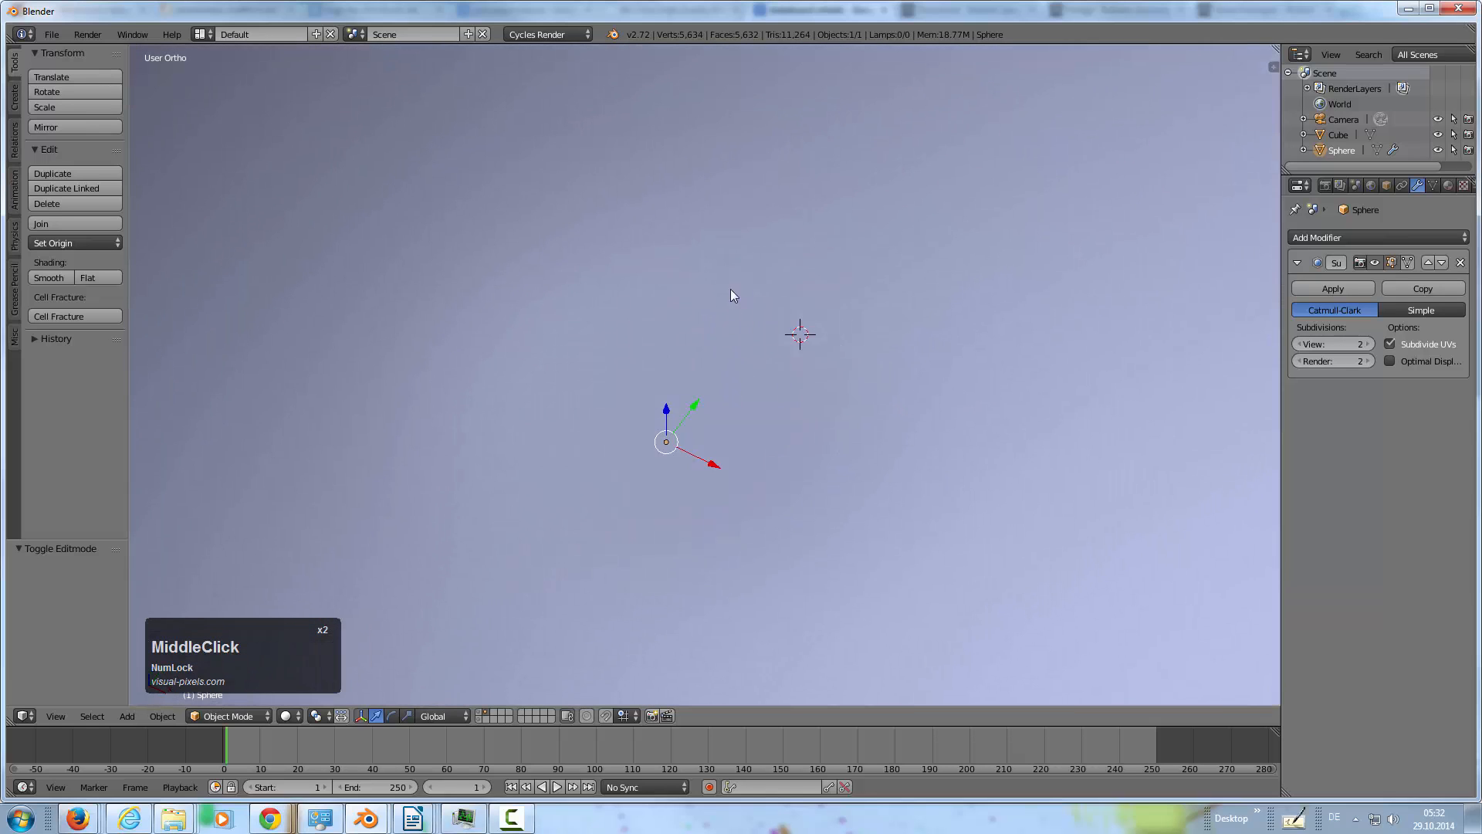
{"action": "middle_click_drag", "start_coordinate": [776, 338], "coordinate": [744, 323]}
{"action": "key", "text": "Tab"}
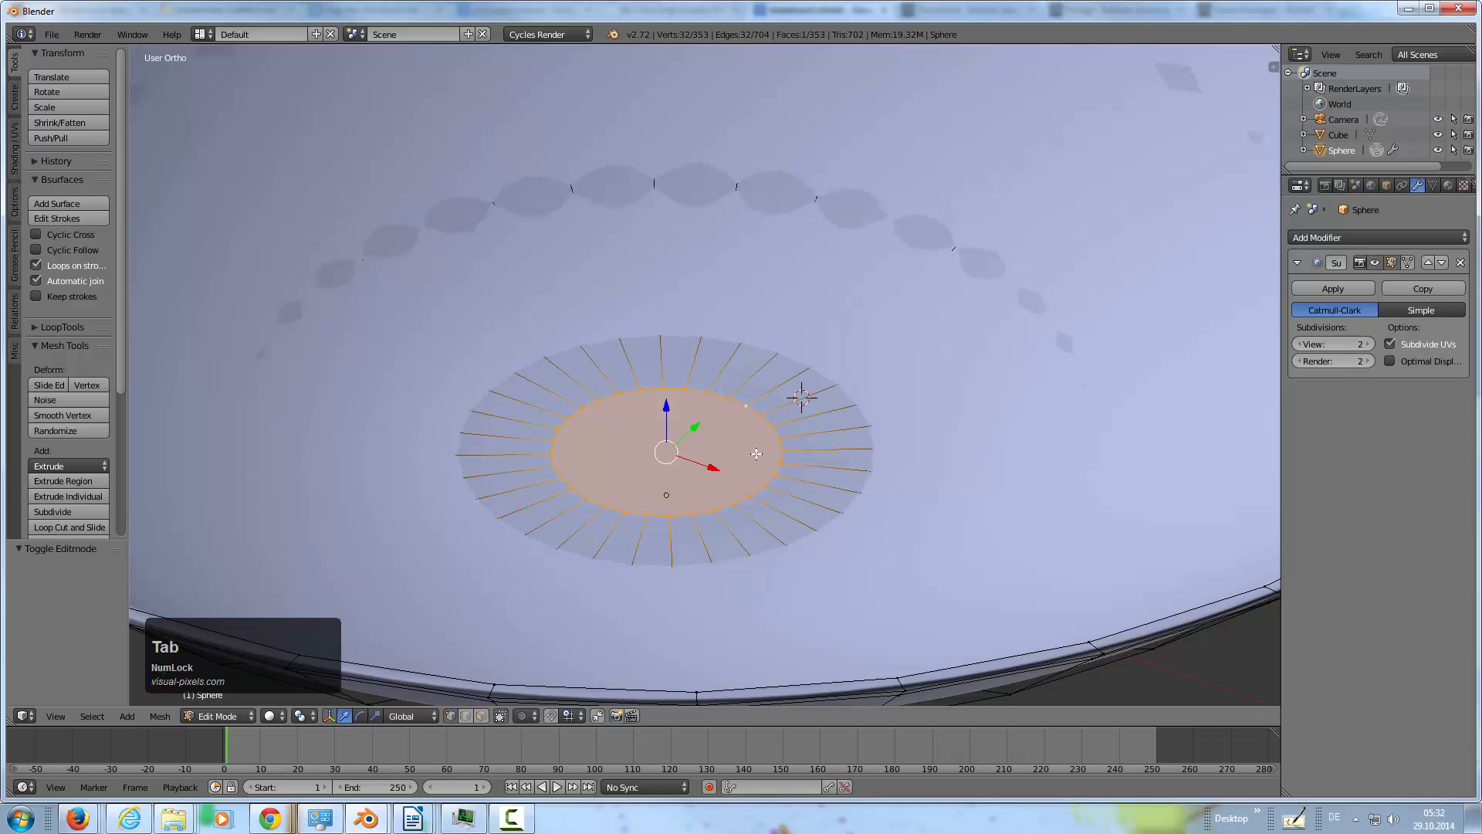
{"action": "key", "text": "ctrl+r"}
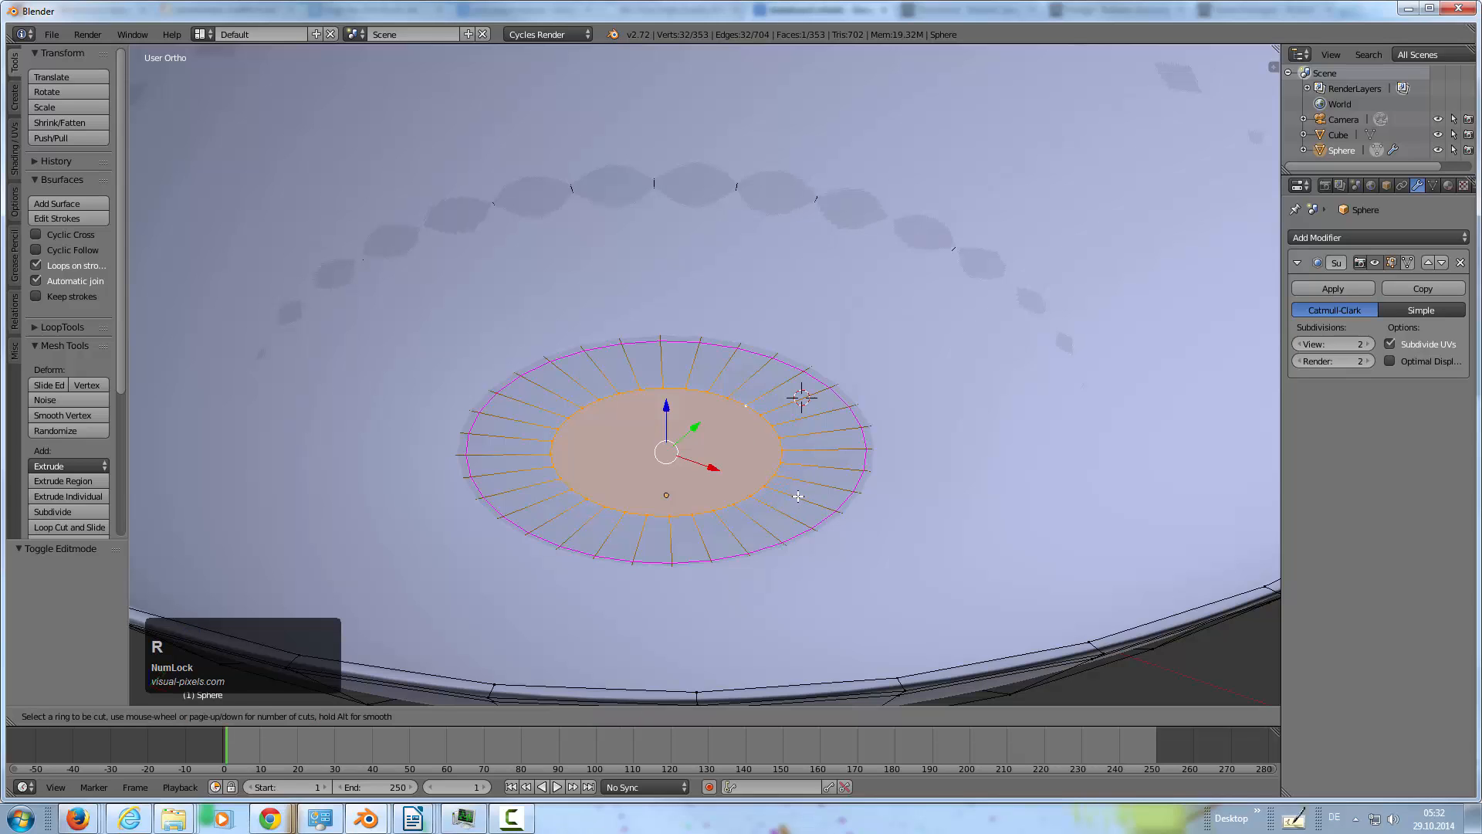
{"action": "left_click", "coordinate": [798, 497]}
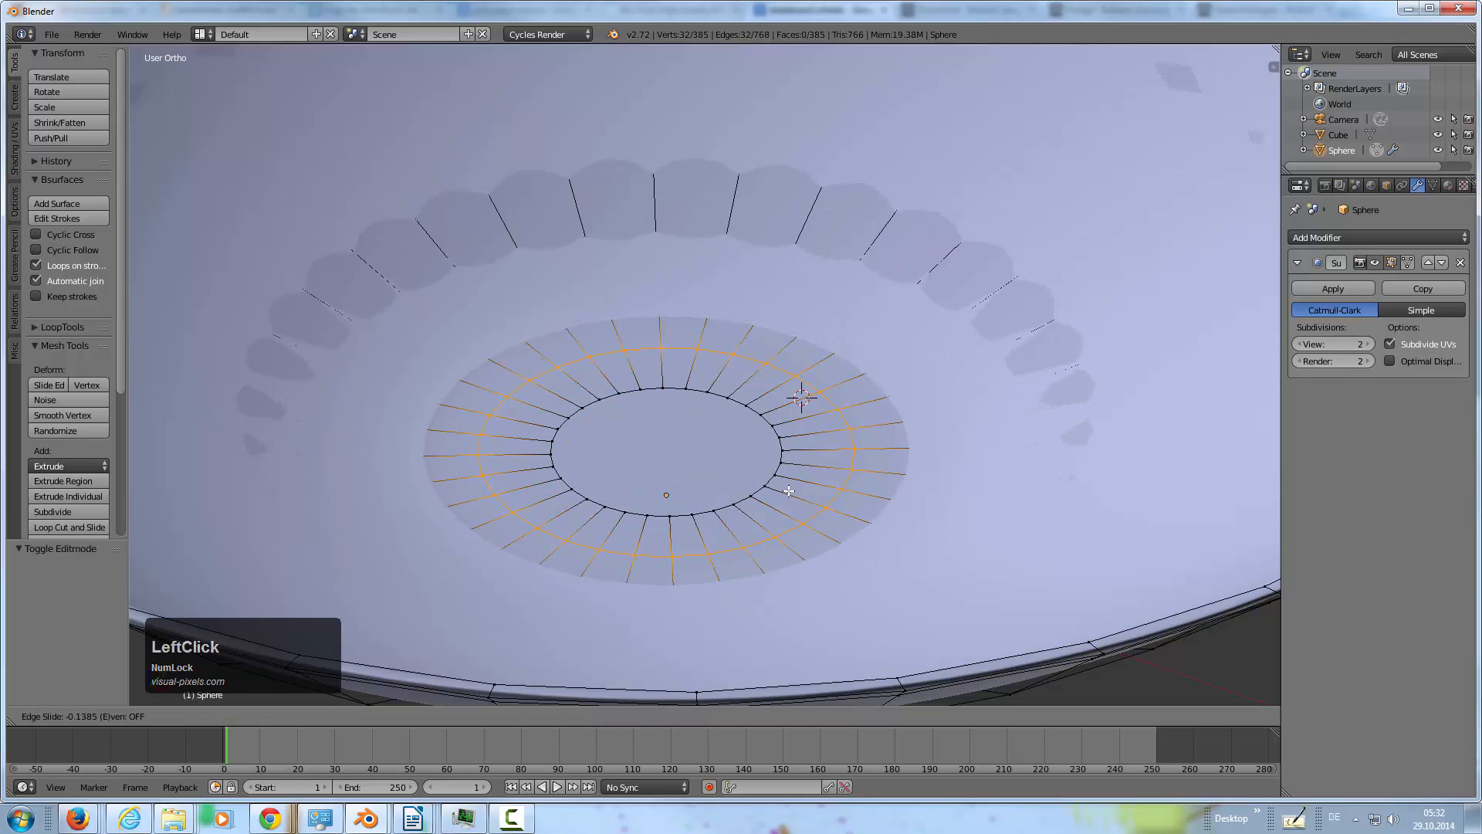
{"action": "left_click", "coordinate": [786, 491]}
{"action": "key", "text": "Tab"}
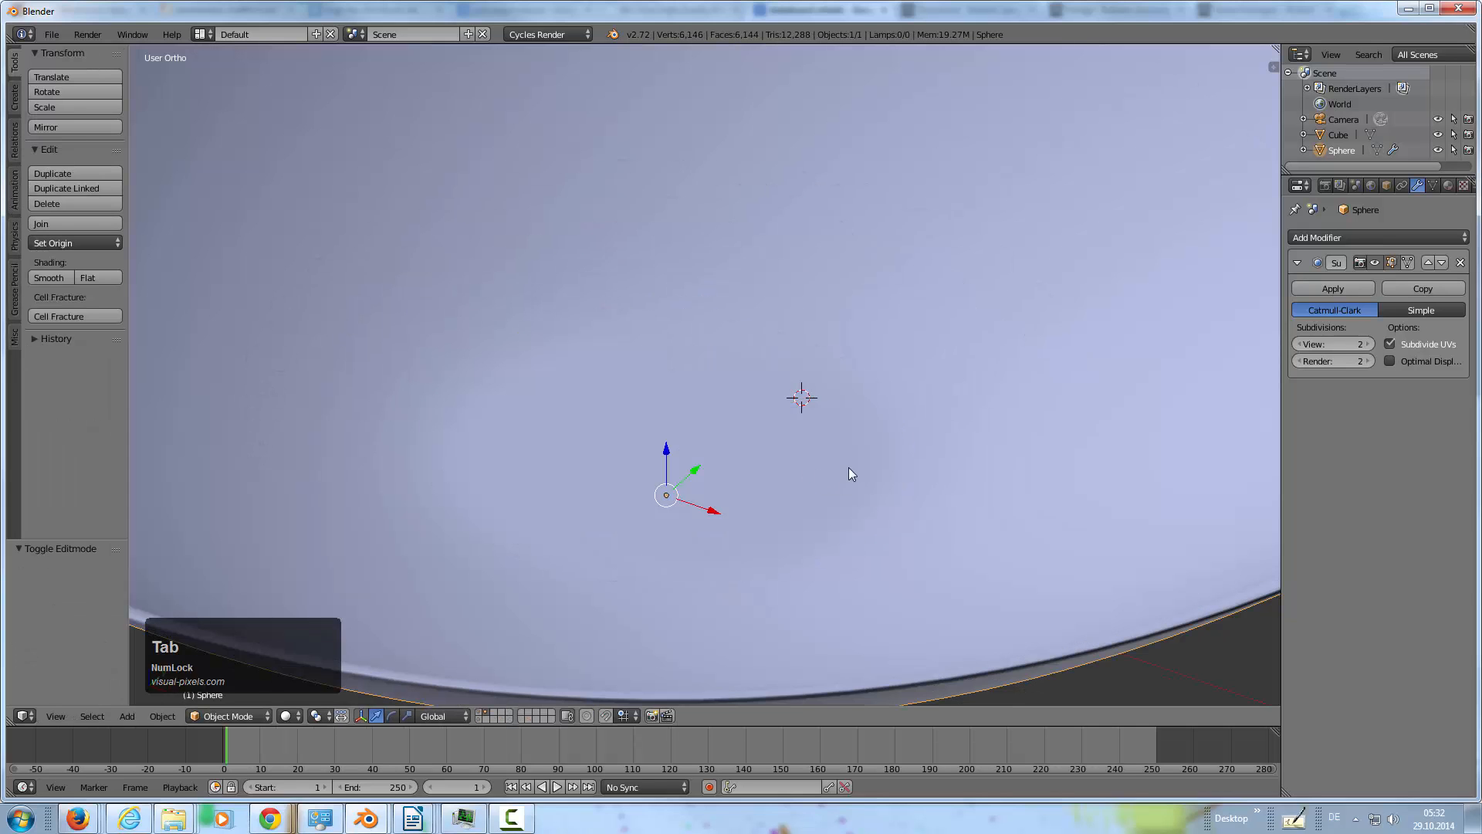
Delete the centre vertex on the underside of the bowl in Edit Mode
{"action": "middle_click_drag", "start_coordinate": [849, 467], "coordinate": [769, 347]}
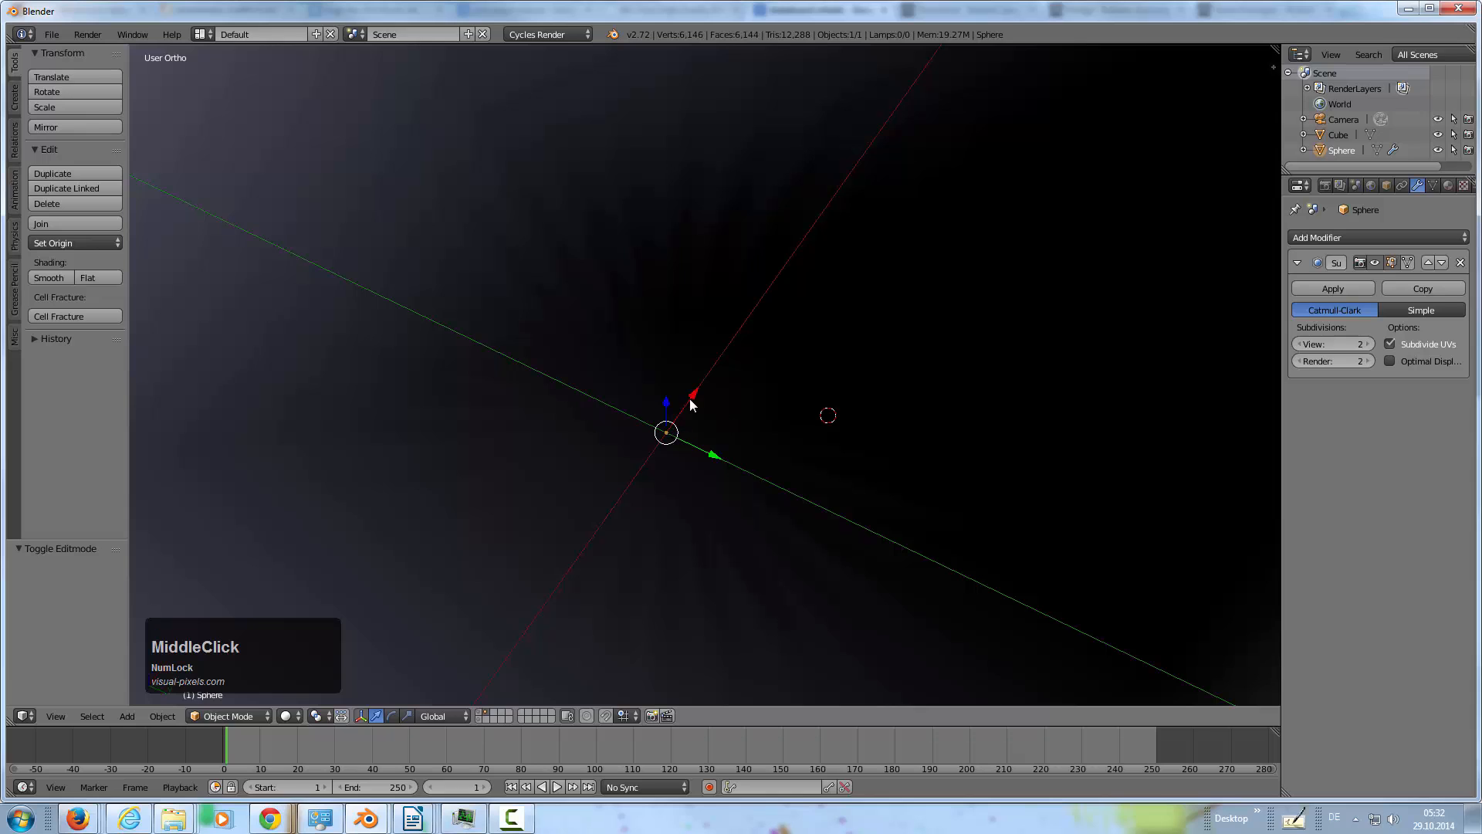
{"action": "key", "text": "Tab"}
{"action": "middle_click_drag", "start_coordinate": [667, 403], "coordinate": [664, 323], "text": "shift"}
{"action": "right_click", "coordinate": [666, 338]}
{"action": "key", "text": "x"}
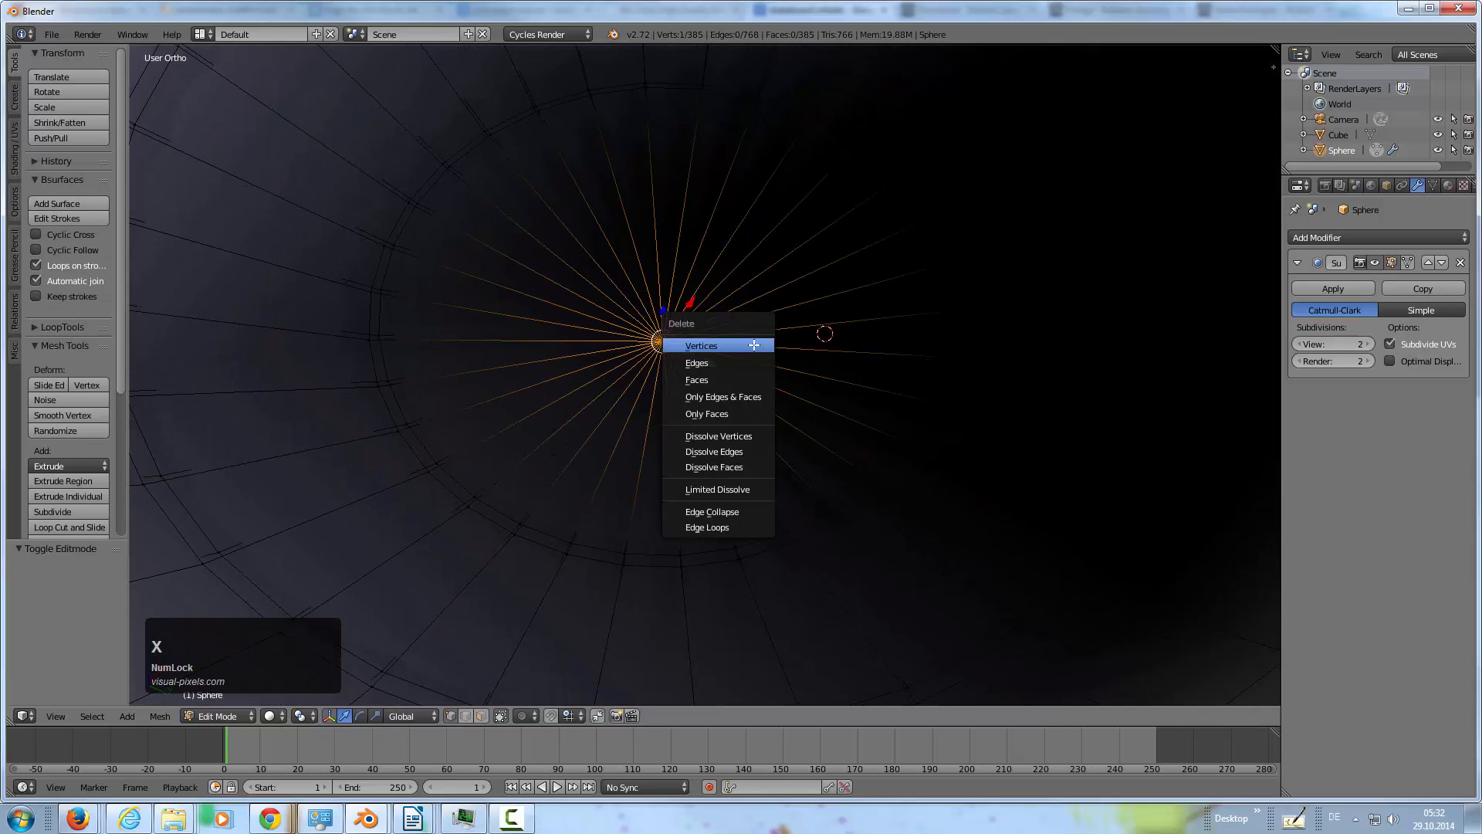
{"action": "left_click", "coordinate": [749, 345]}
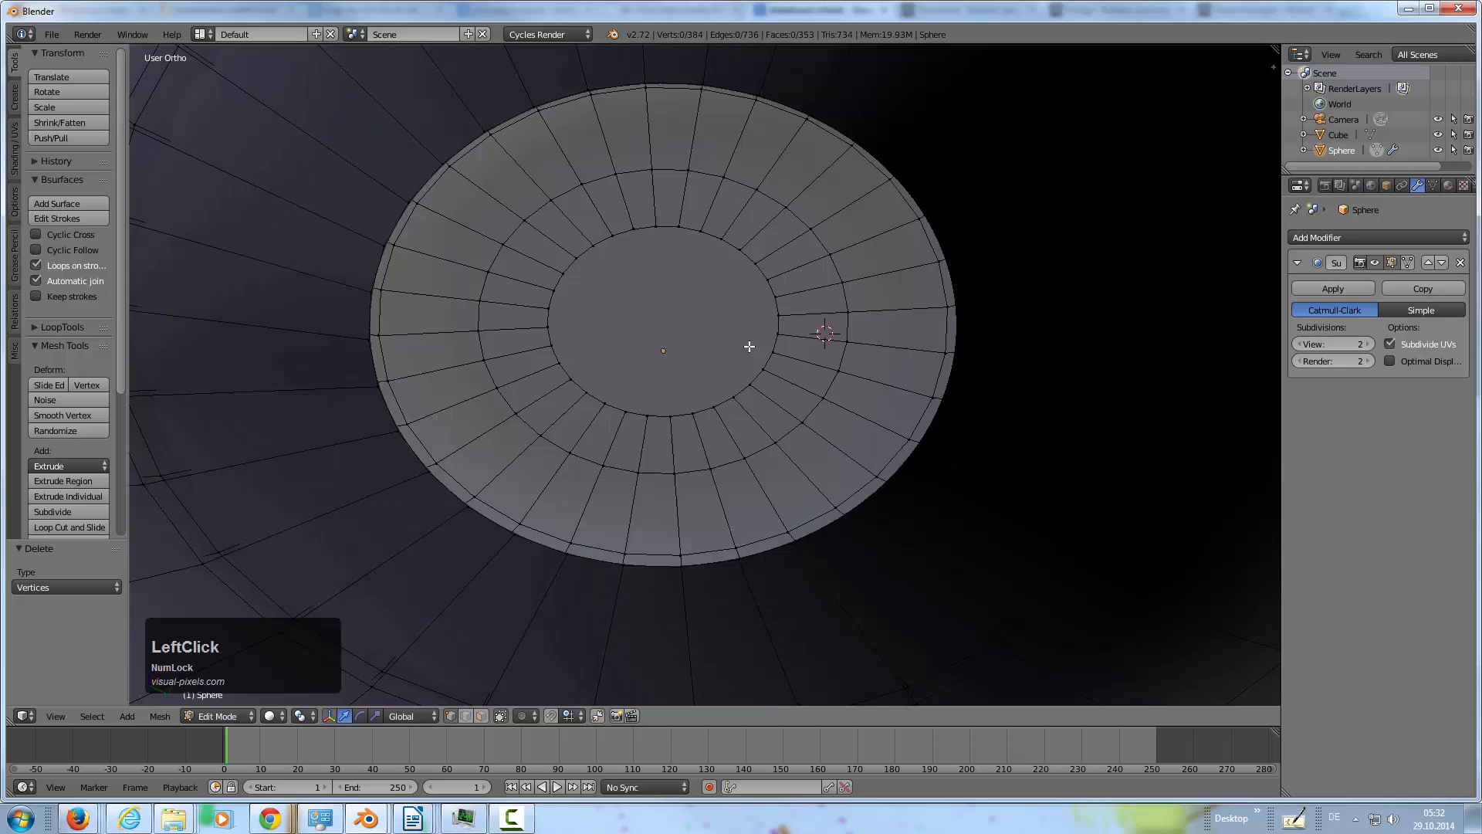
Extrude the underside hole's edge loop in place and scale it inward by 0.647 in bottom view
{"action": "right_click", "coordinate": [410, 449], "text": "alt"}
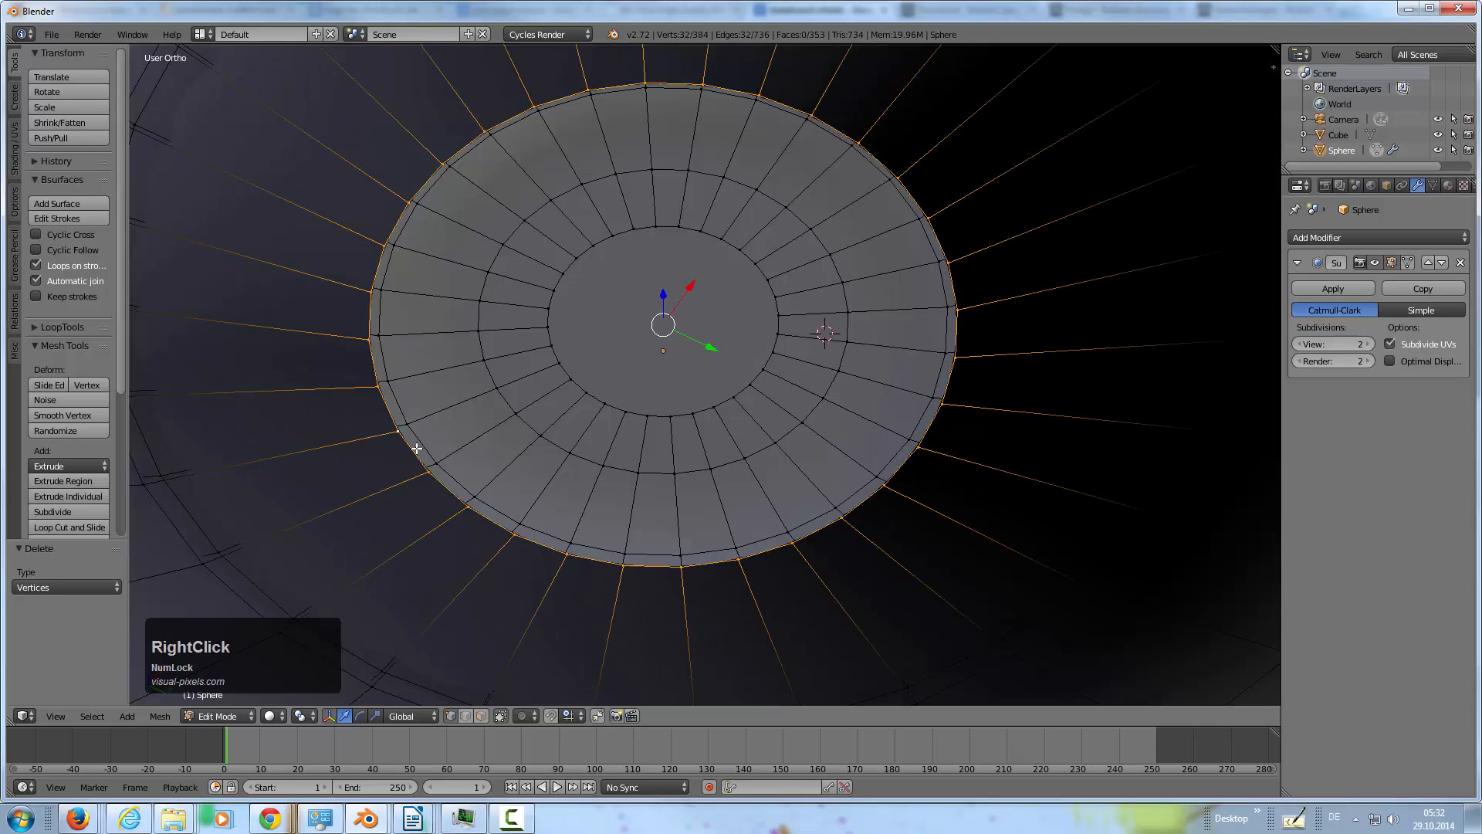
{"action": "key", "text": "e"}
{"action": "key", "text": "KP_Enter"}
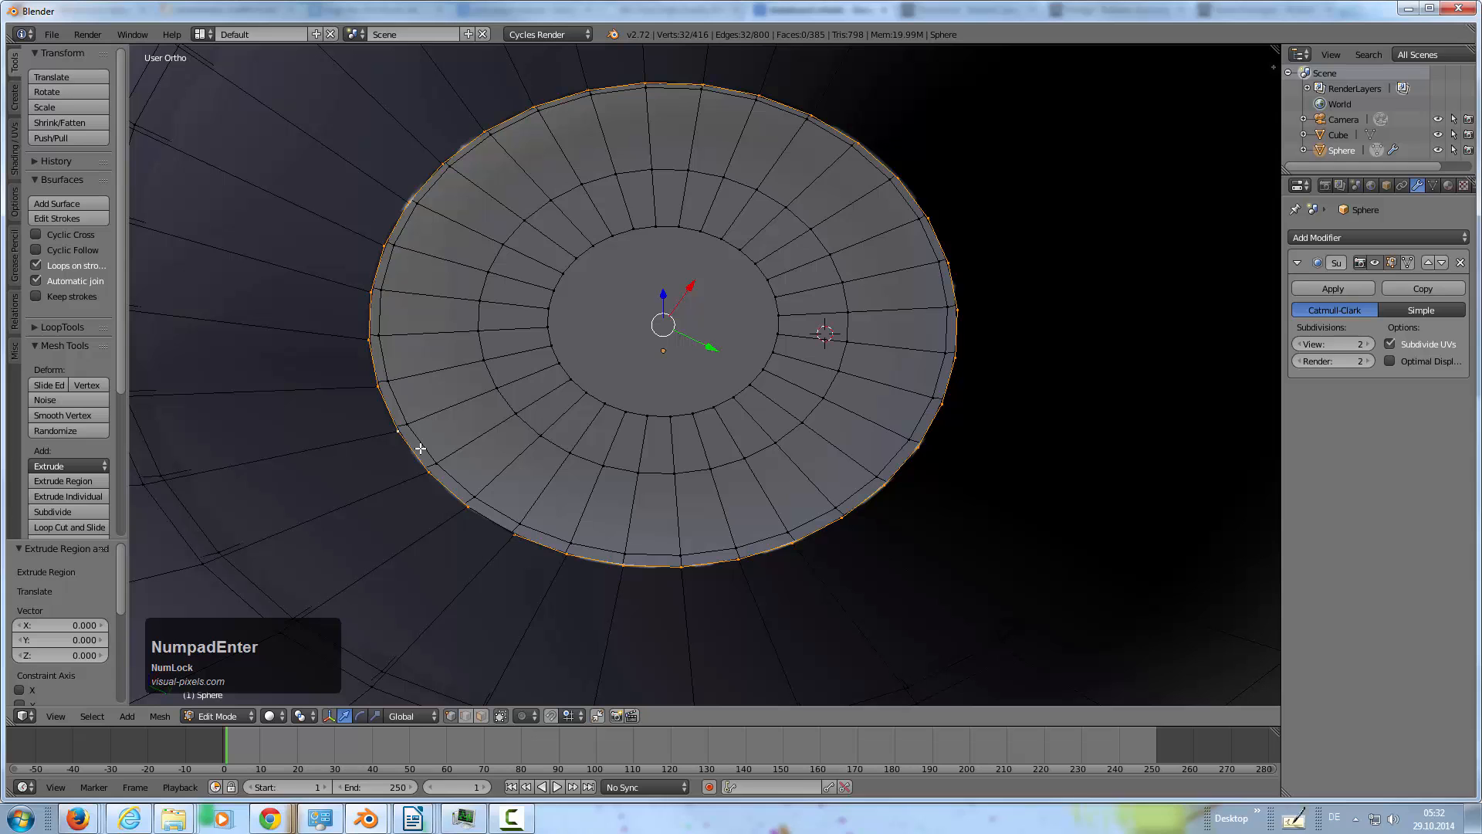
{"action": "key", "text": "ctrl+KP_7"}
{"action": "key", "text": "s"}
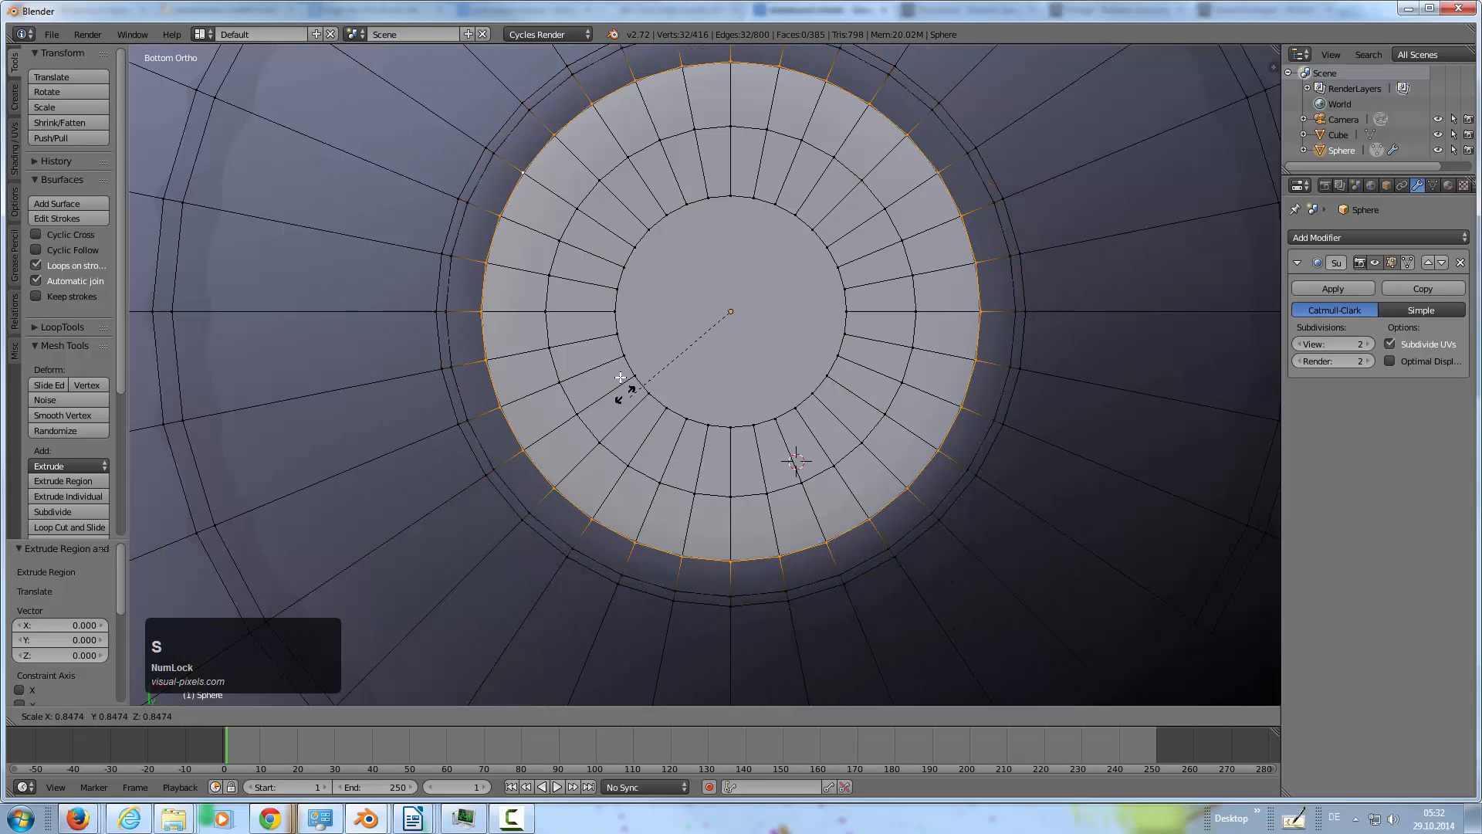
{"action": "left_click", "coordinate": [628, 308]}
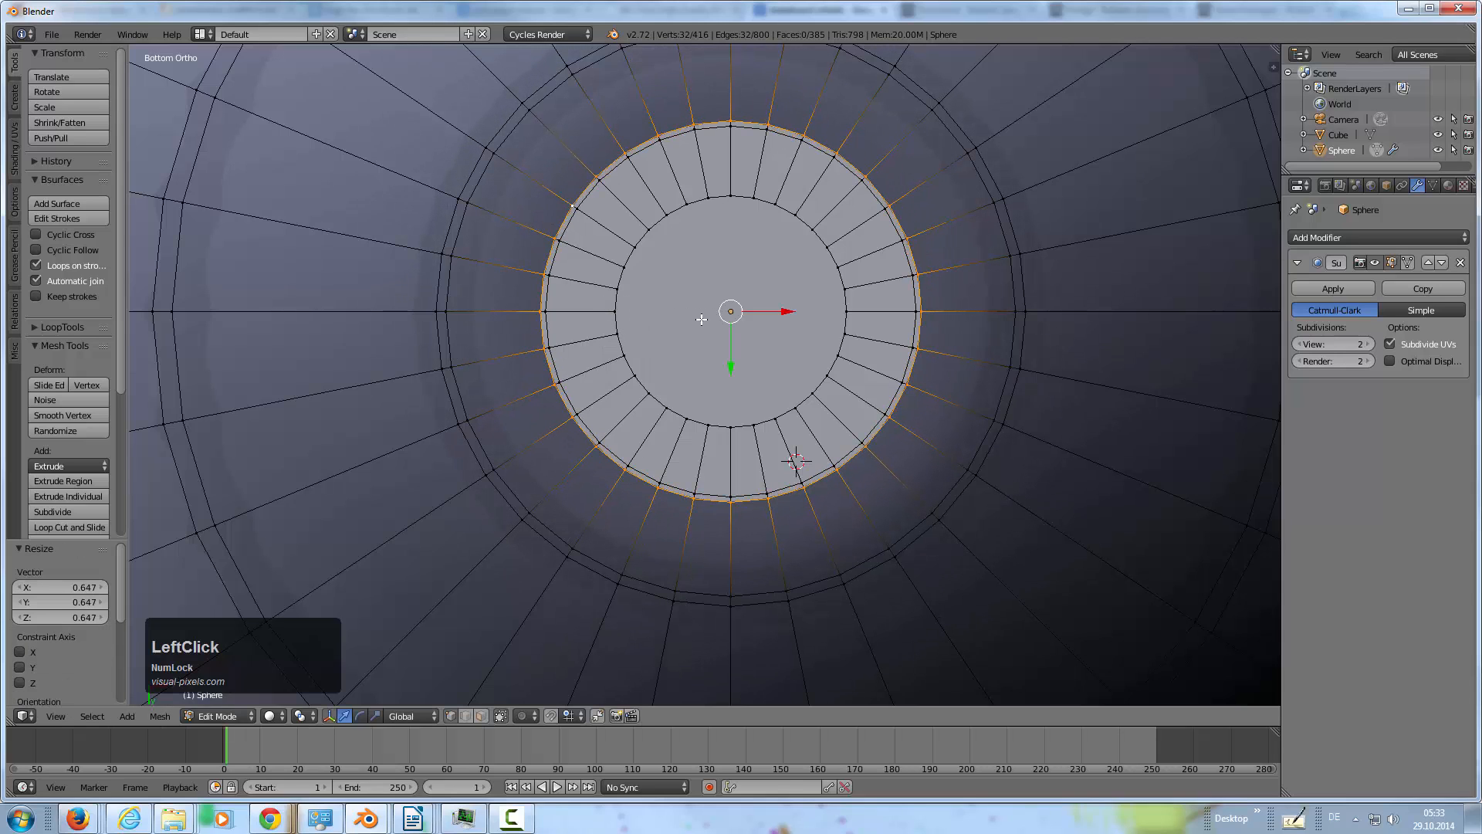
Extrude the underside loop once more, scale it further inward, fill the remaining opening with a face, and check the base in Object Mode
{"action": "key", "text": "e"}
{"action": "key", "text": "s"}
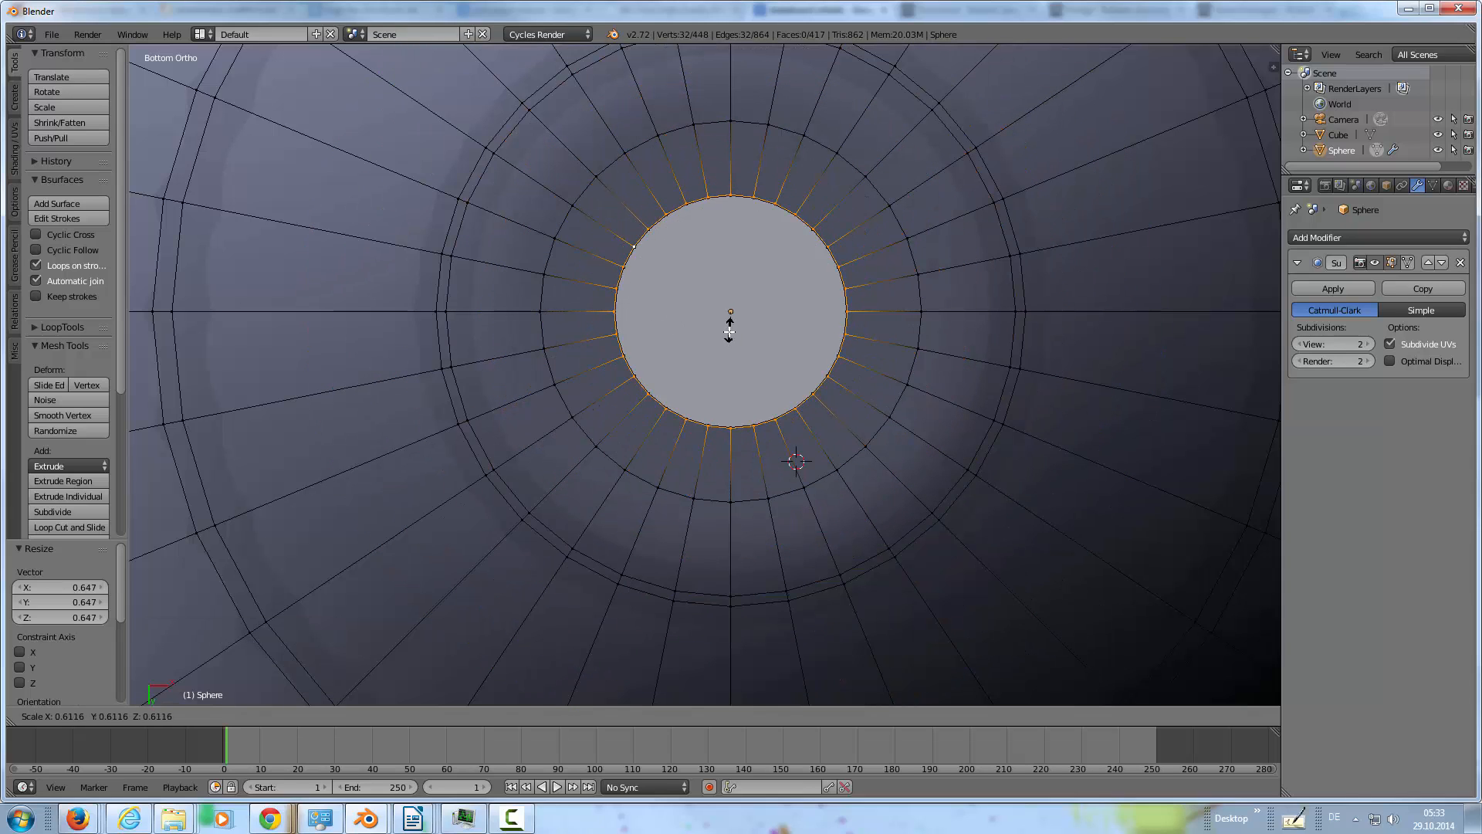
{"action": "left_click", "coordinate": [729, 333]}
{"action": "key", "text": "f"}
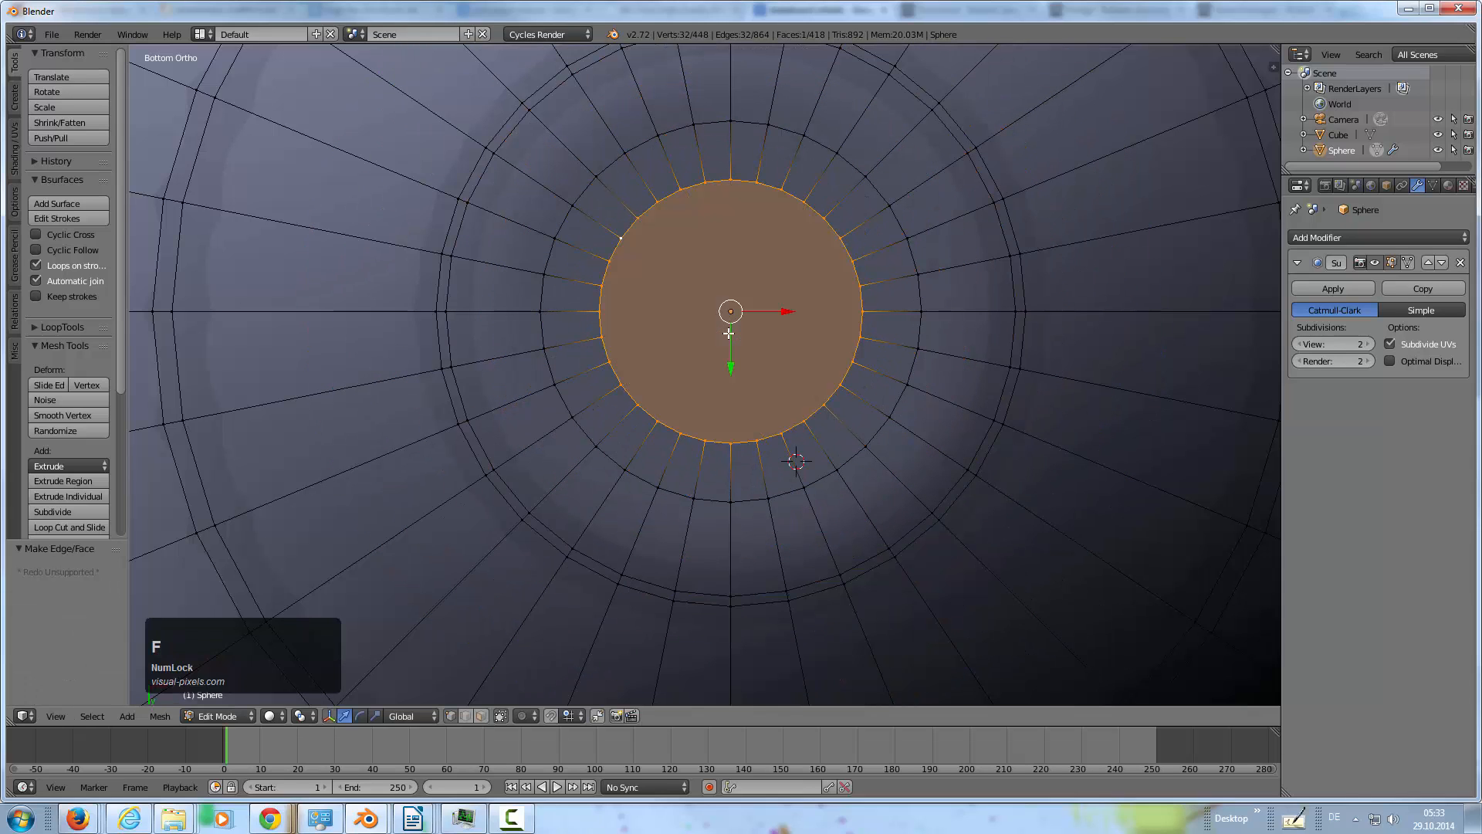
{"action": "middle_click_drag", "start_coordinate": [787, 280], "coordinate": [668, 274]}
{"action": "key", "text": "Tab"}
{"action": "middle_click_drag", "start_coordinate": [684, 346], "coordinate": [773, 419]}
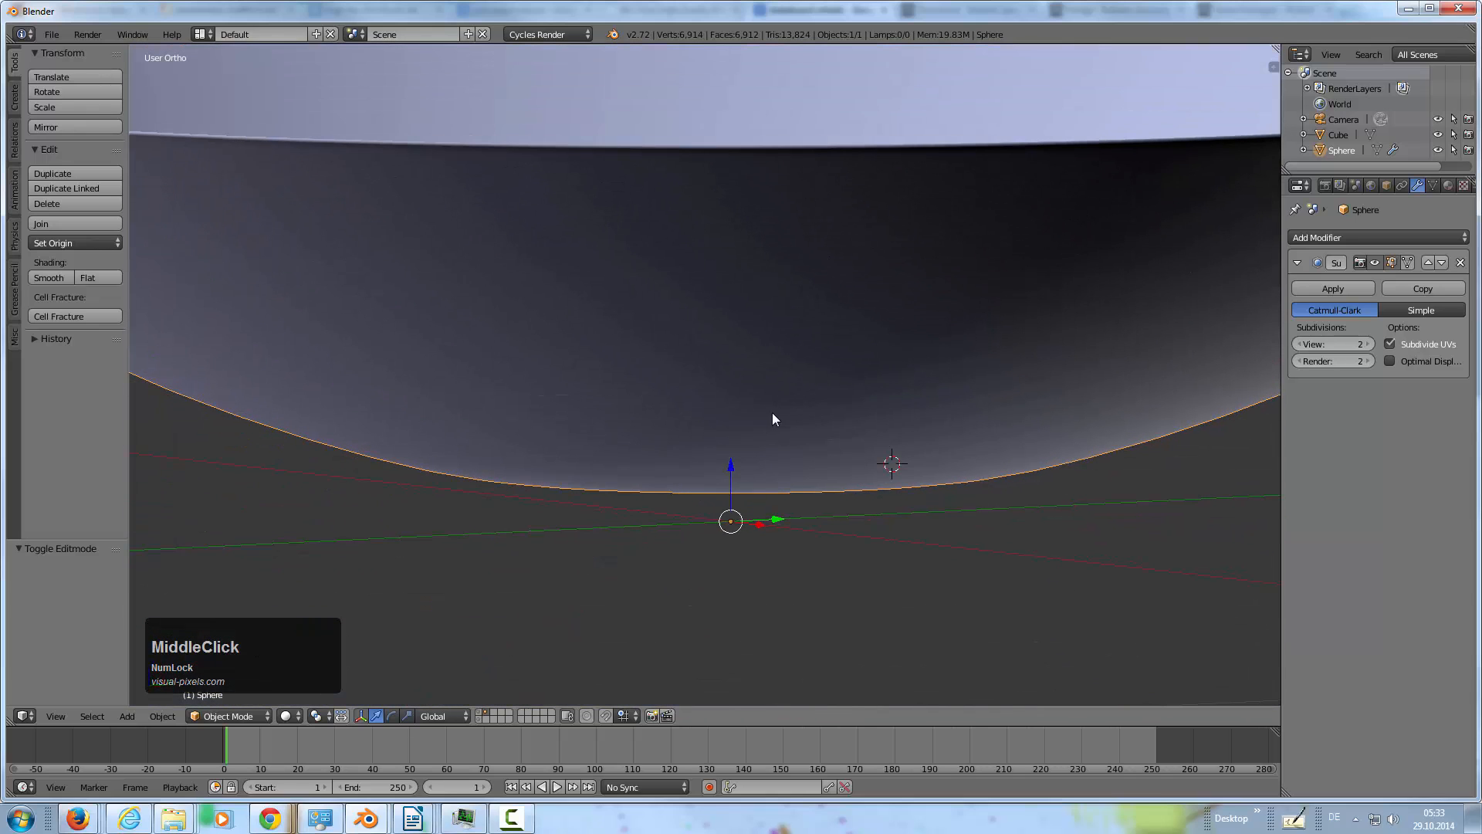
Select the entire bowl mesh in front view, lower it along Z until its base meets the object origin, and return to Object Mode
{"action": "key", "text": "KP_1"}
{"action": "scroll", "coordinate": [615, 301], "scroll_direction": "down", "scroll_amount": 2}
{"action": "key", "text": "Tab"}
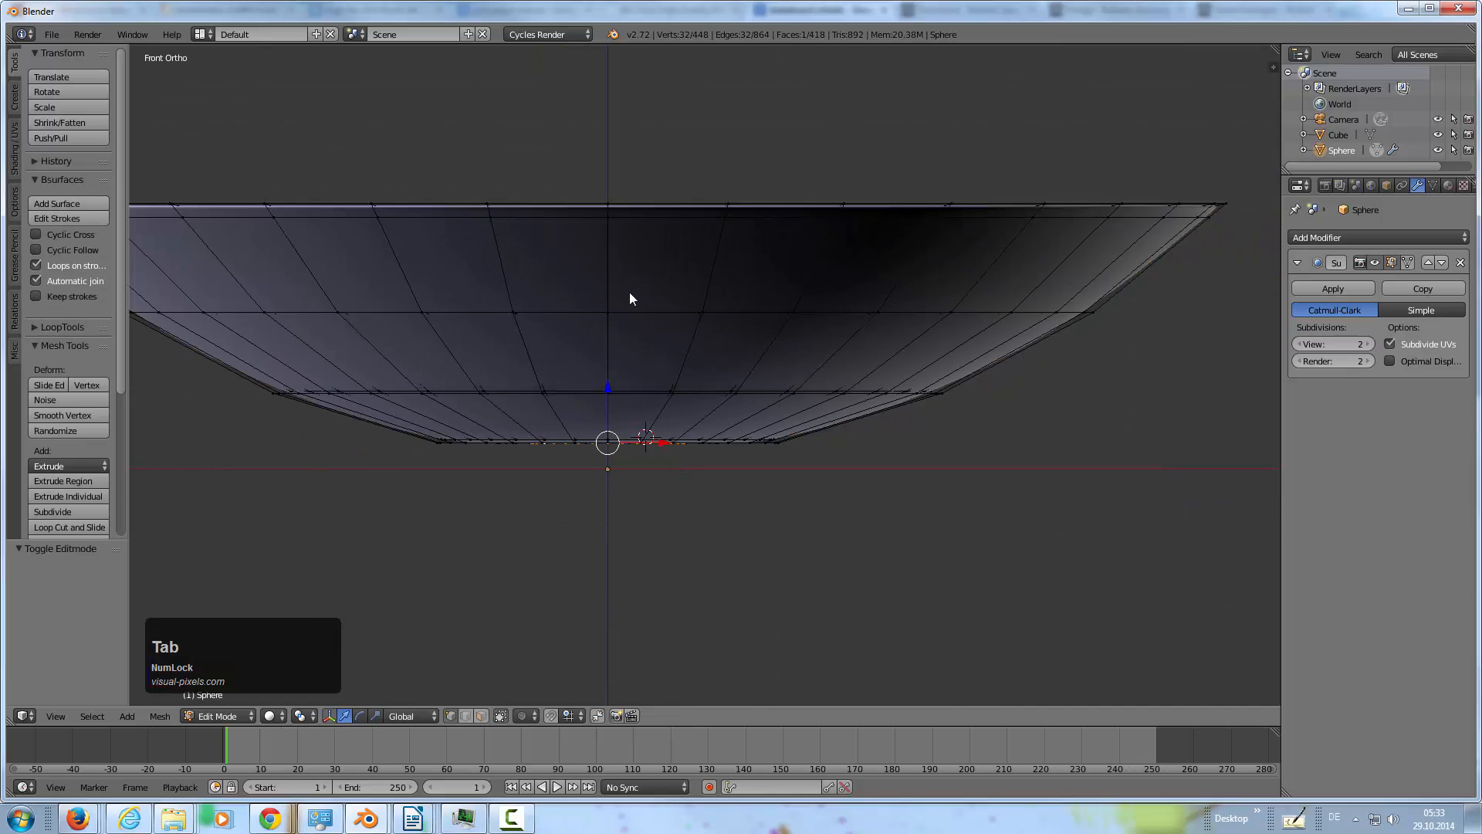
{"action": "scroll", "coordinate": [630, 297], "scroll_direction": "down", "scroll_amount": 3}
{"action": "key", "text": "a"}
{"action": "key", "text": "a"}
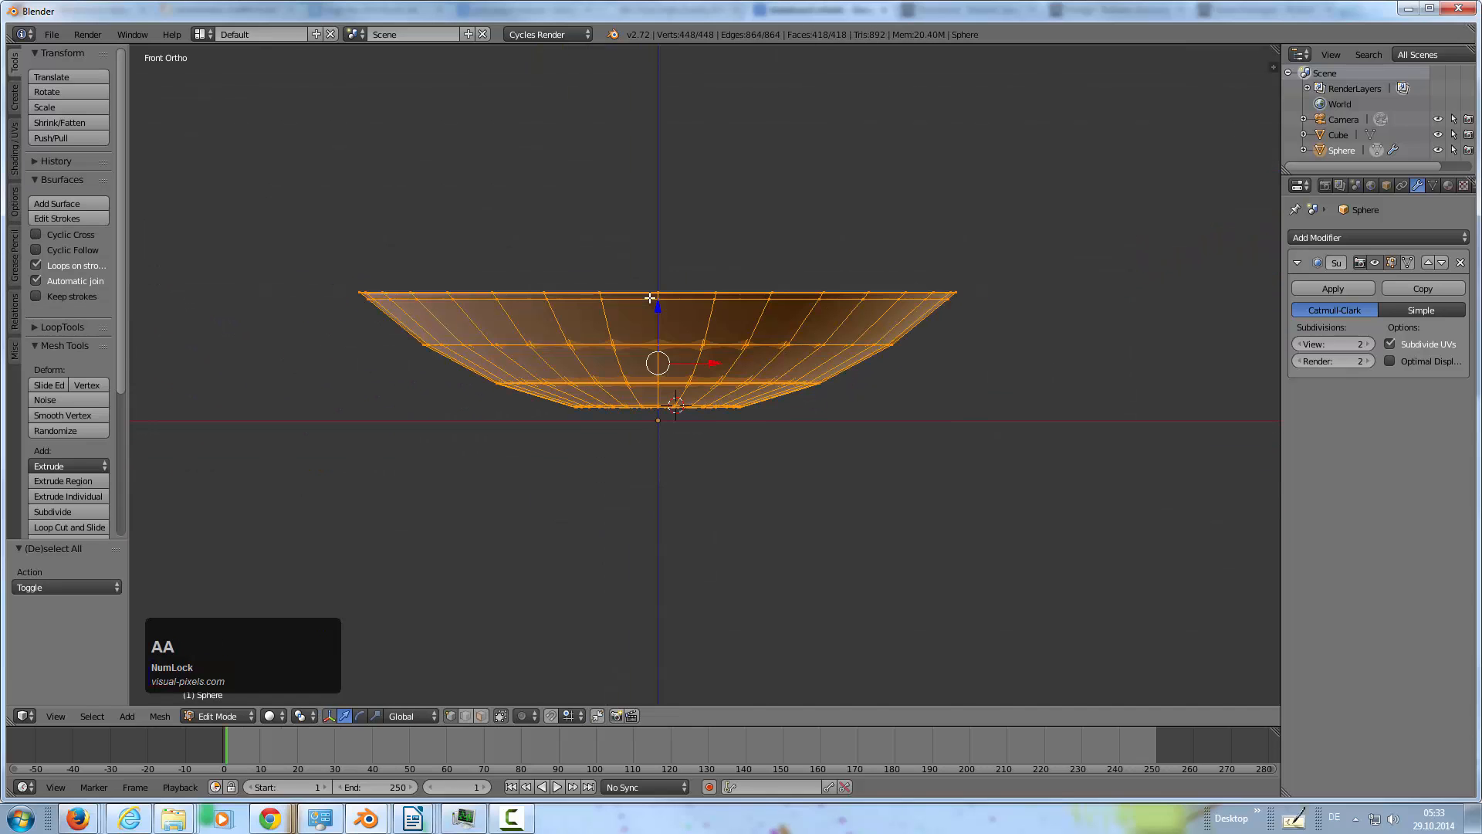
{"action": "left_click_drag", "start_coordinate": [658, 311], "coordinate": [665, 324]}
{"action": "middle_click_drag", "start_coordinate": [687, 278], "coordinate": [715, 308]}
{"action": "key", "text": "Tab"}
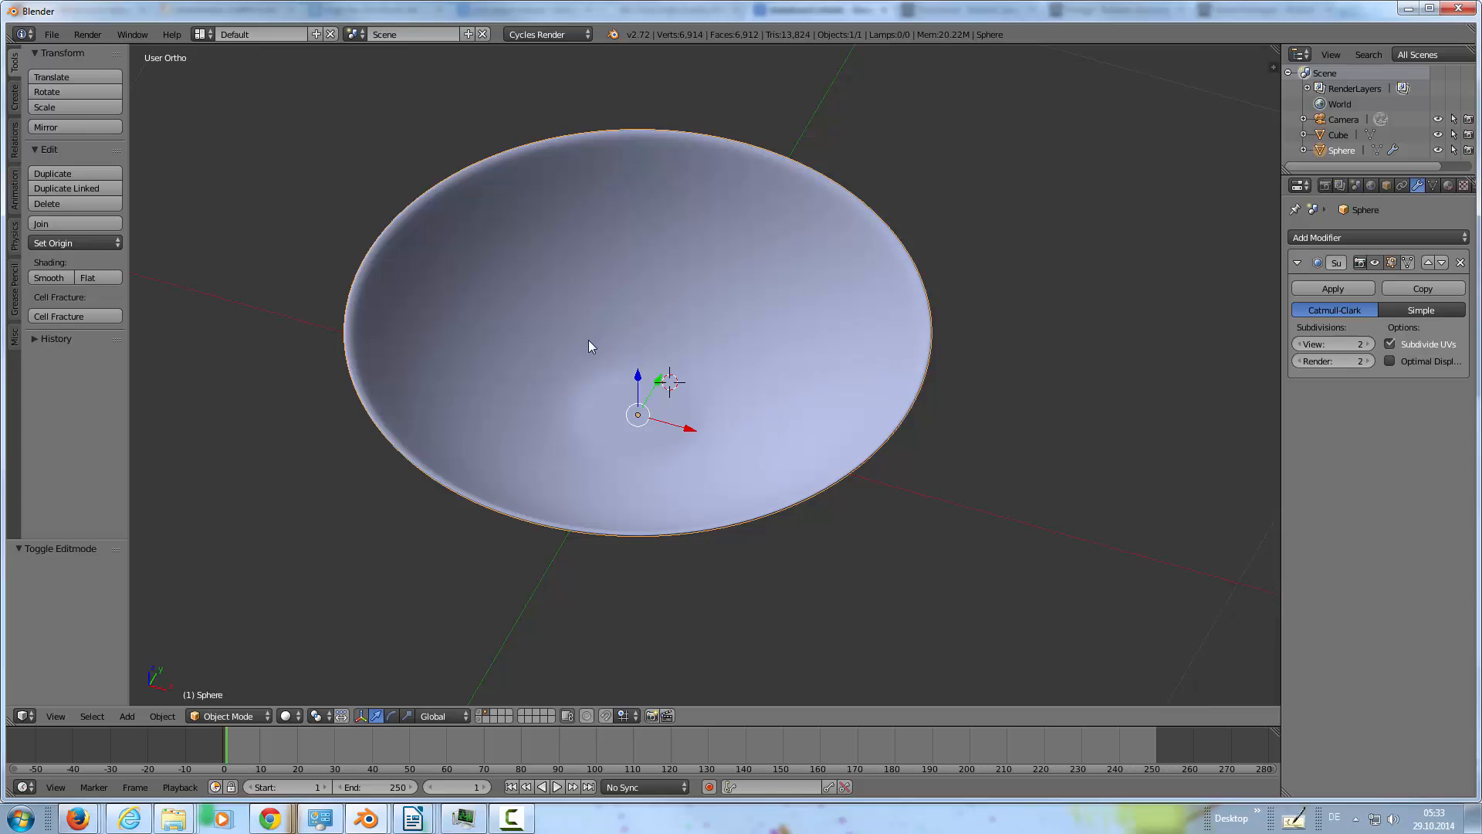
Reset the 3D cursor to the scene centre at the base of the bowl
{"action": "middle_click_drag", "start_coordinate": [653, 390], "coordinate": [600, 402]}
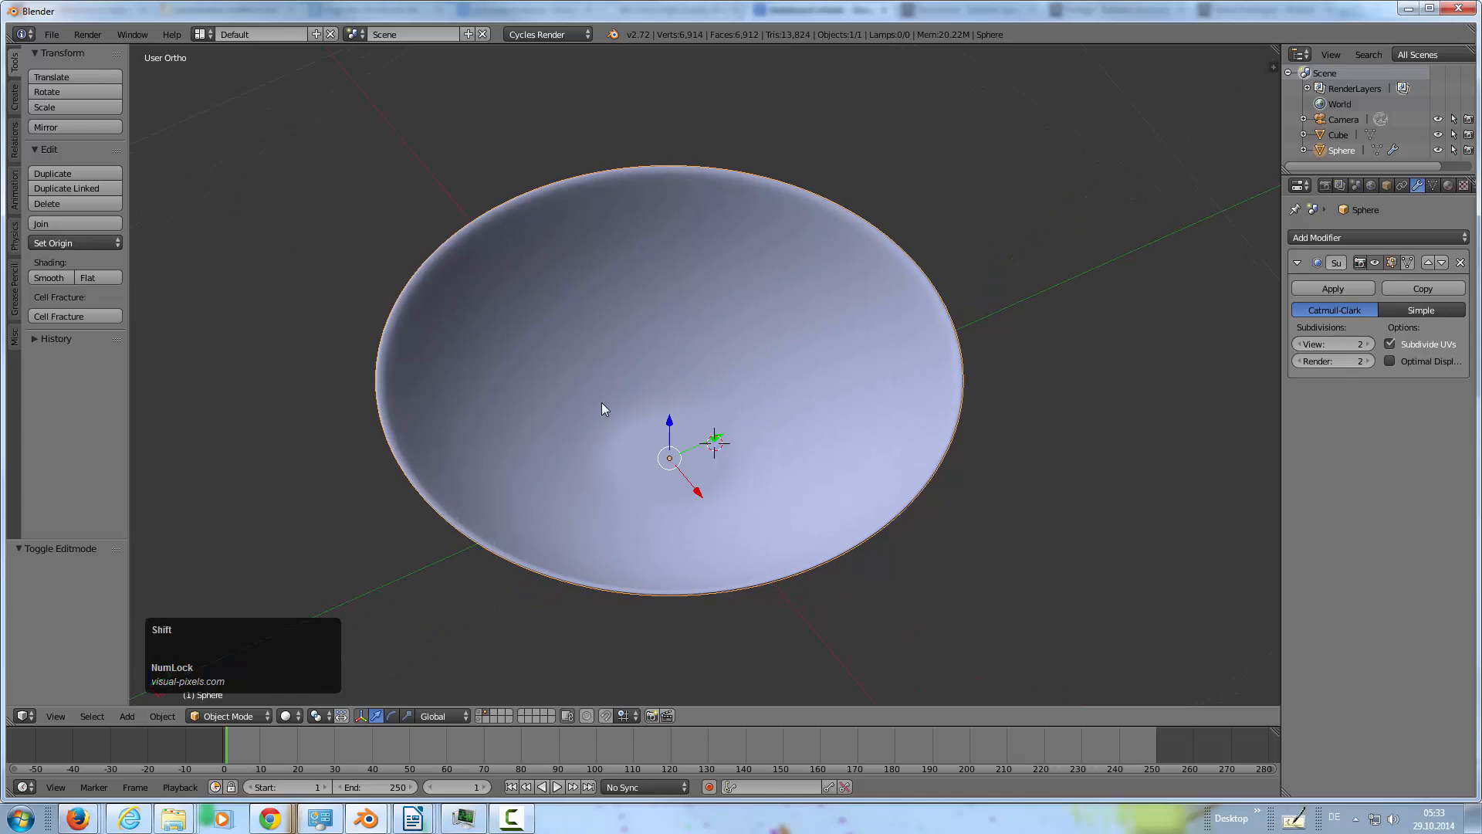
{"action": "key", "text": "shift+c"}
{"action": "scroll", "coordinate": [743, 406], "scroll_direction": "up", "scroll_amount": 5}
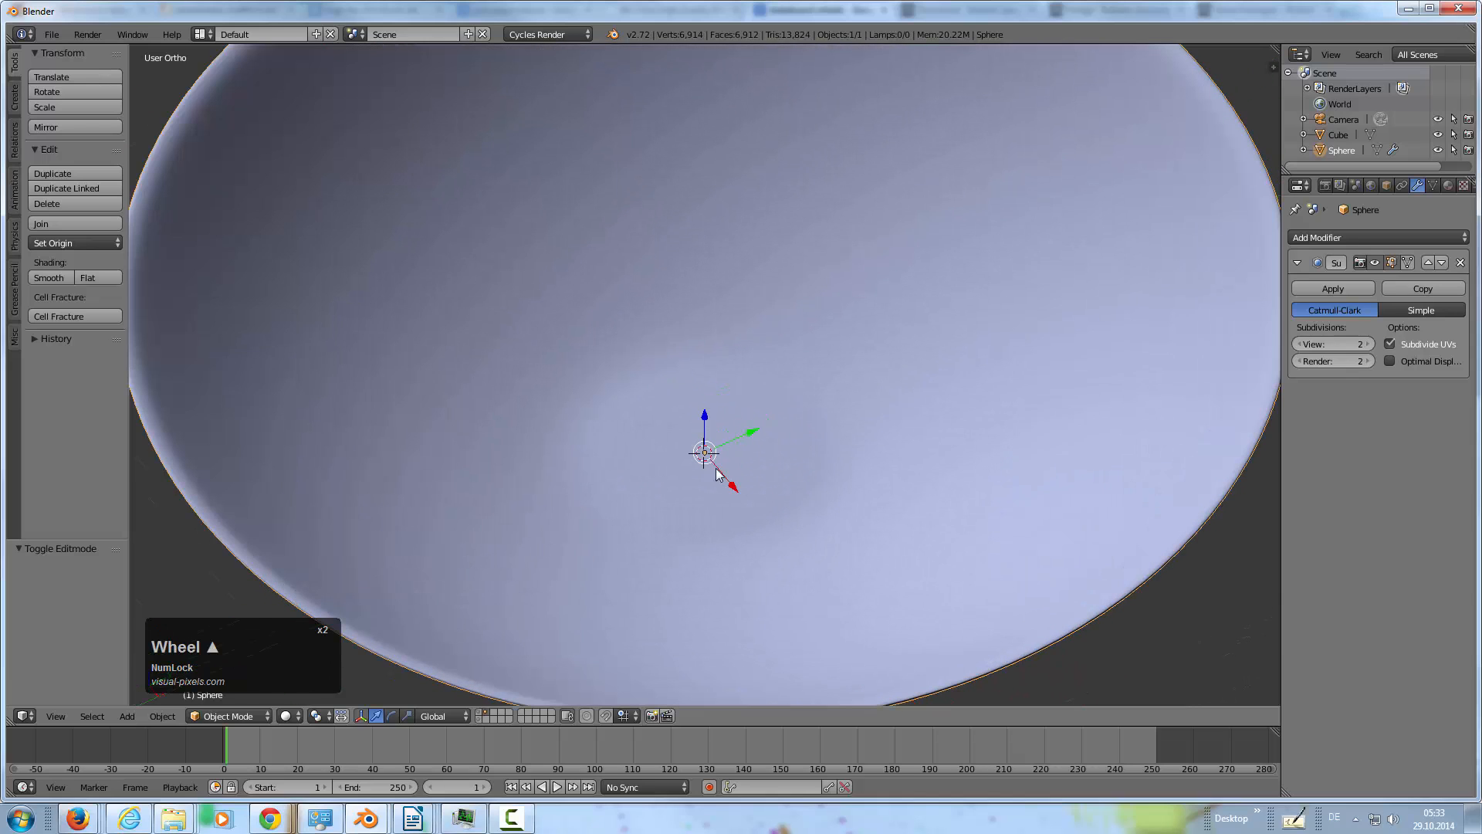
{"action": "middle_click_drag", "start_coordinate": [730, 451], "coordinate": [791, 405]}
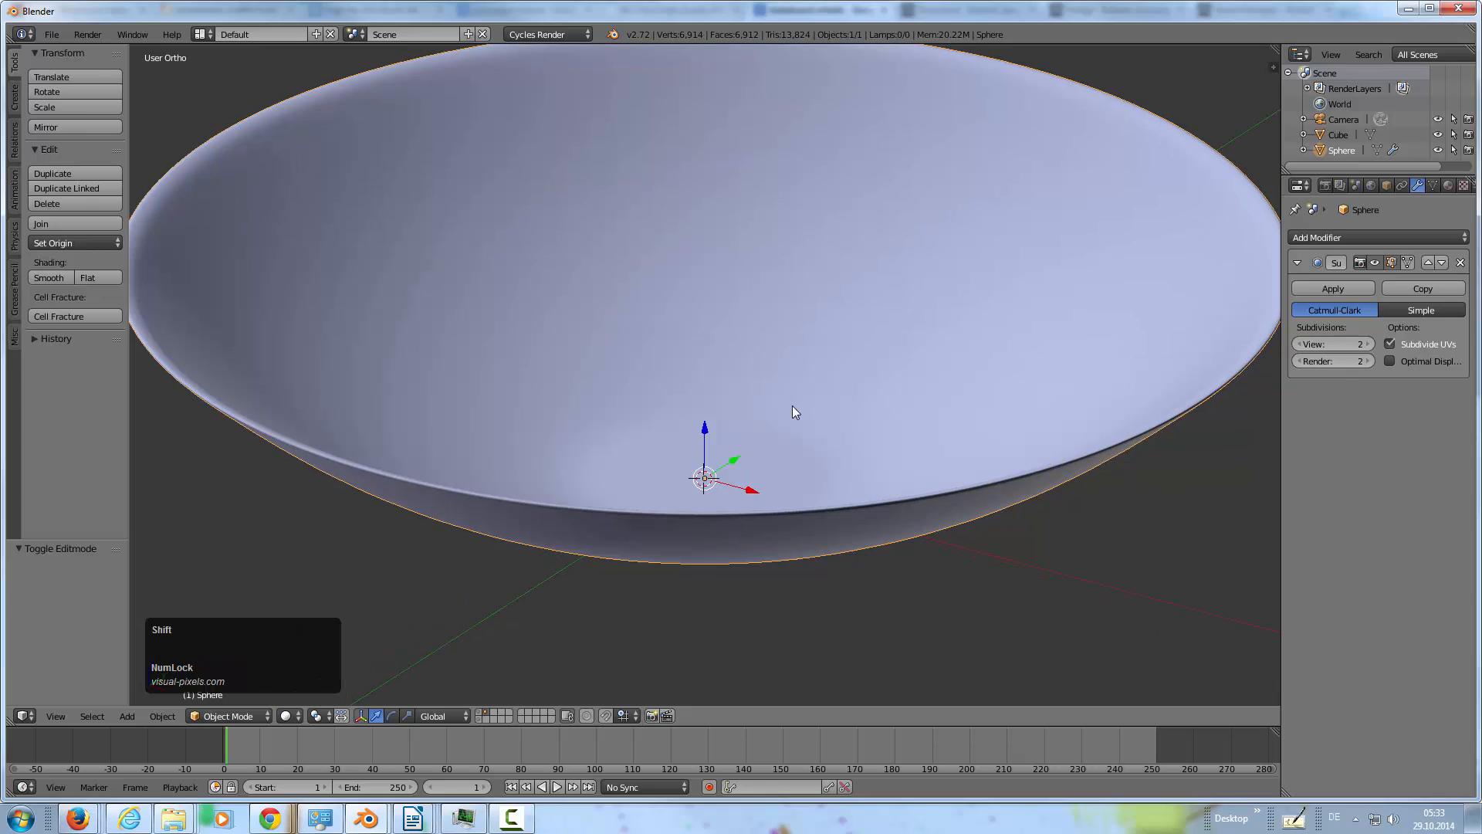
Try placing the 3D cursor at several spots around the bowl, and reset it to the scene centre
{"action": "key", "text": "shift+a"}
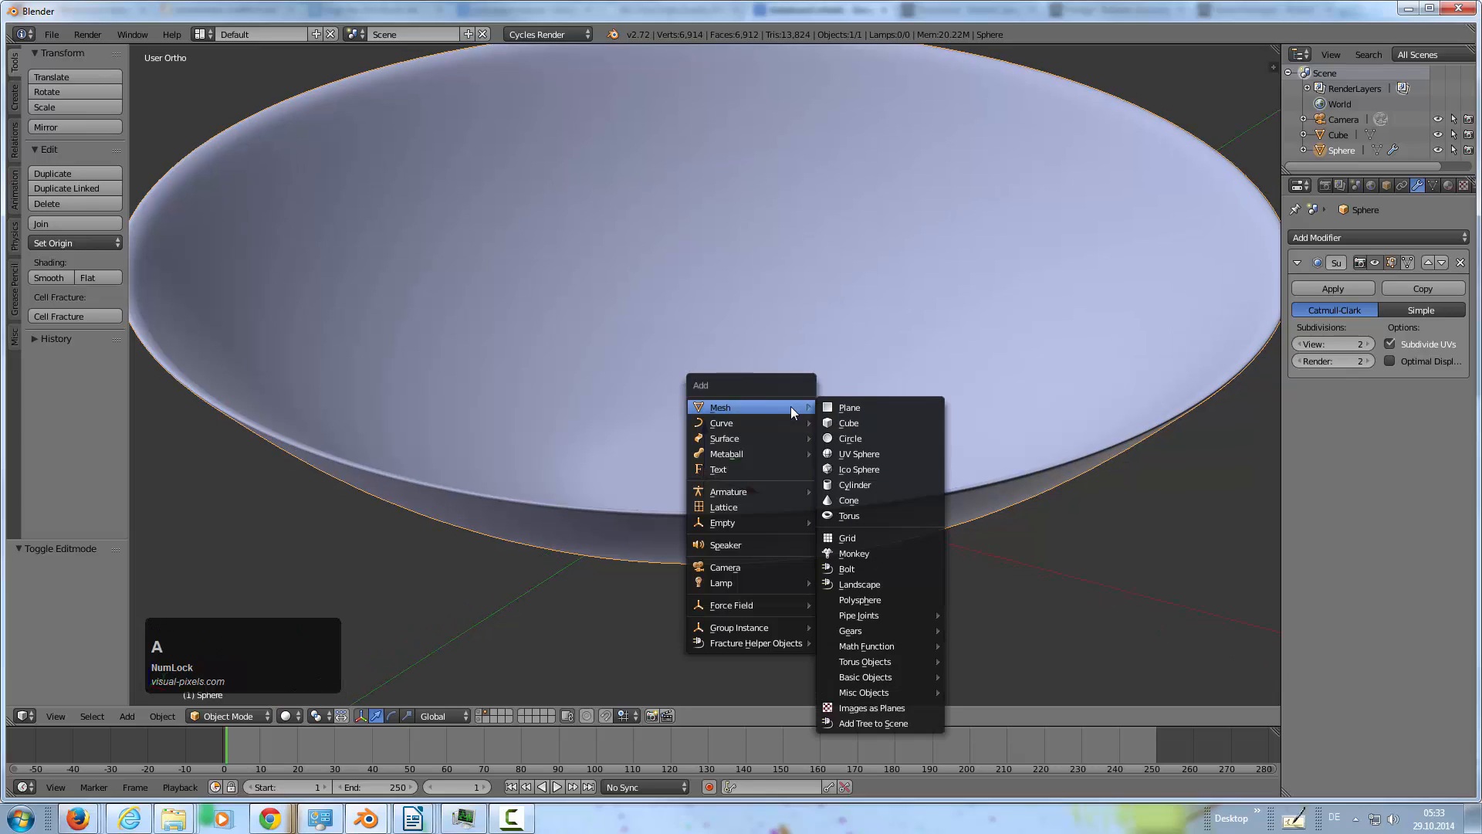
{"action": "left_click", "coordinate": [936, 182]}
{"action": "left_click", "coordinate": [431, 301]}
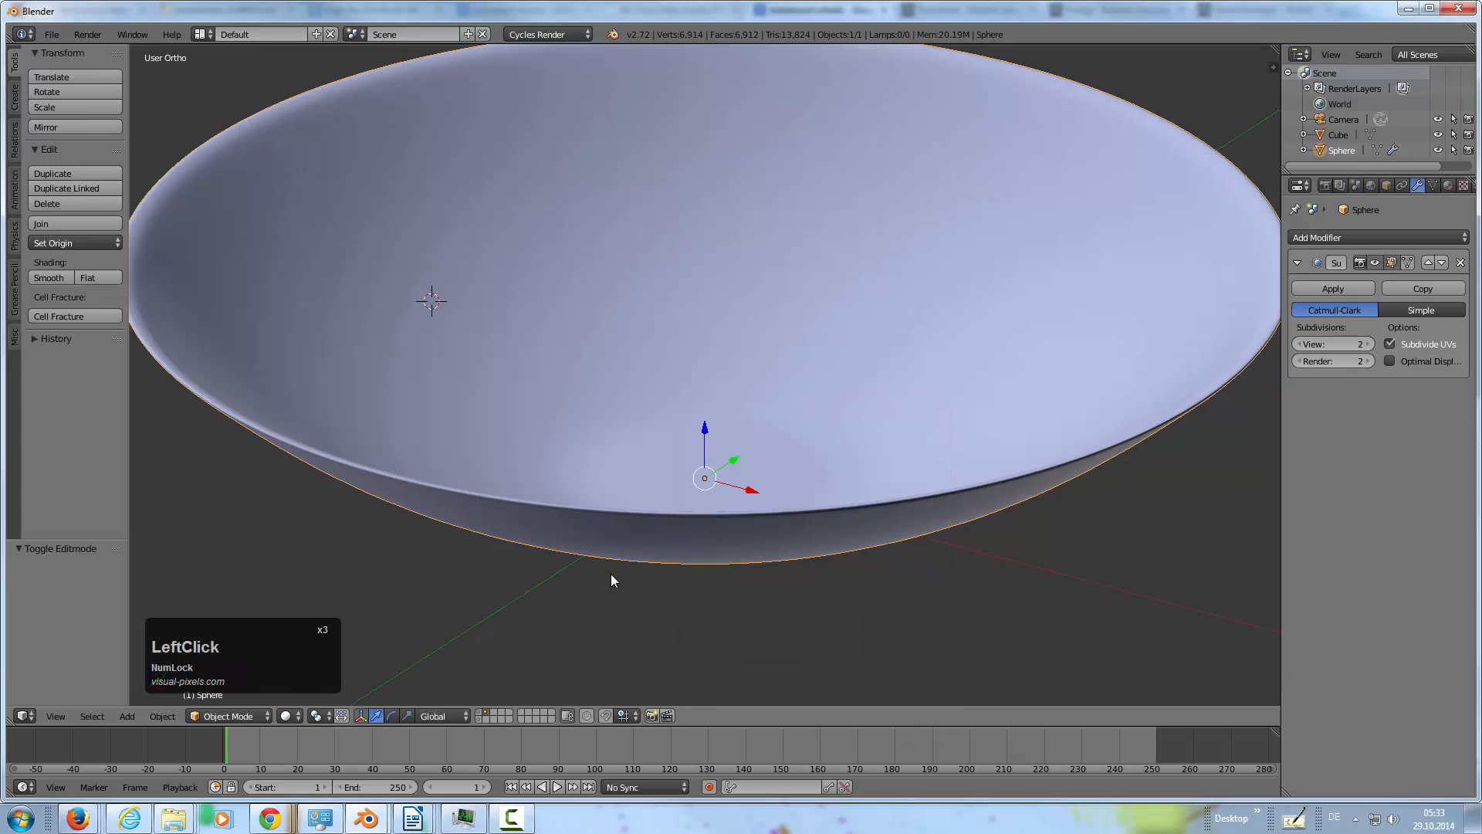
{"action": "left_click", "coordinate": [932, 472]}
{"action": "left_click", "coordinate": [1090, 292]}
{"action": "left_click", "coordinate": [397, 513]}
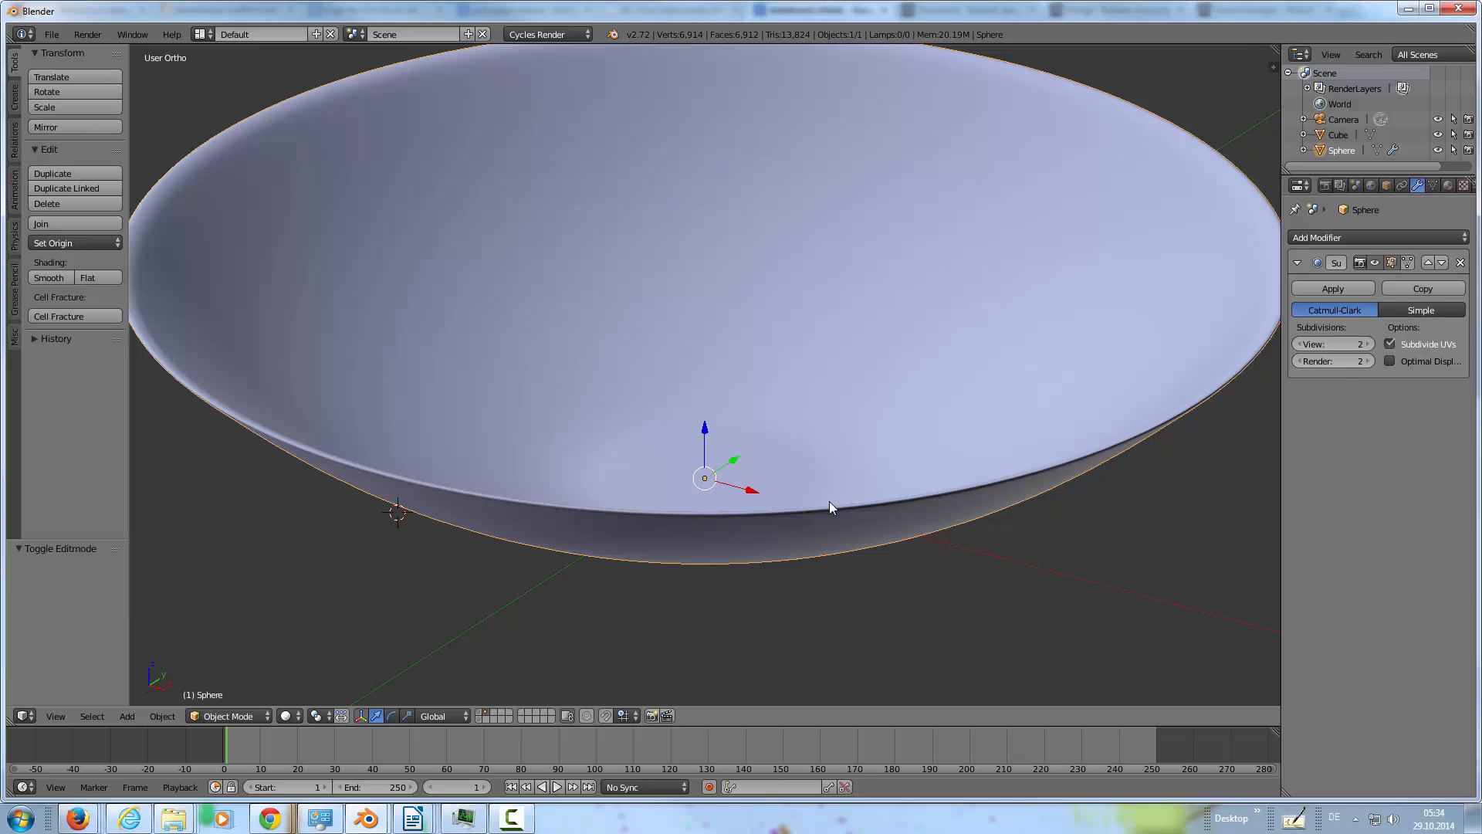
{"action": "key", "text": "shift+c"}
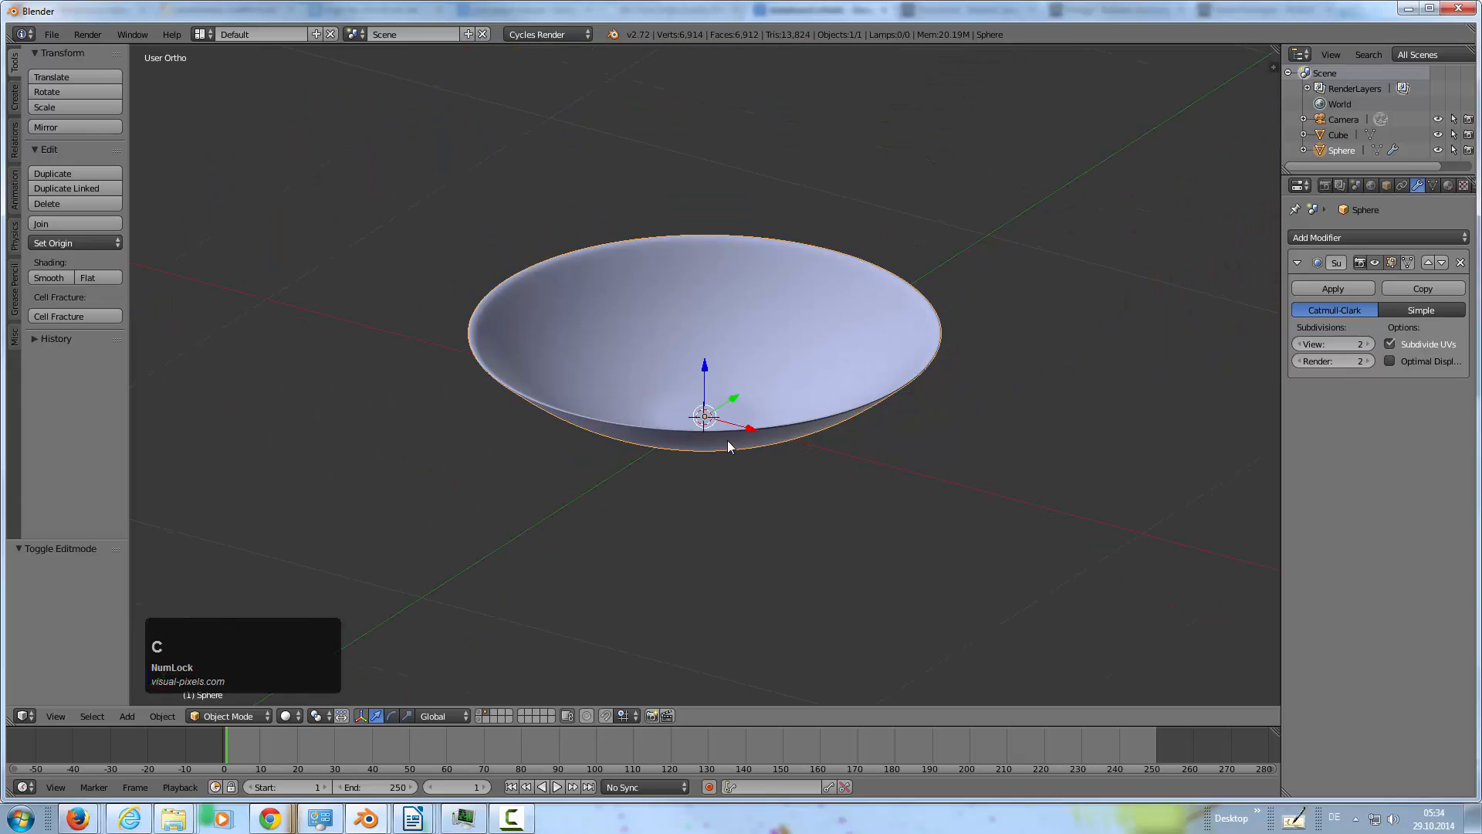
Add a UV sphere at the 3D cursor in the centre of the bowl
{"action": "middle_click_drag", "start_coordinate": [732, 406], "coordinate": [707, 441]}
{"action": "scroll", "coordinate": [707, 442], "scroll_direction": "up", "scroll_amount": 2}
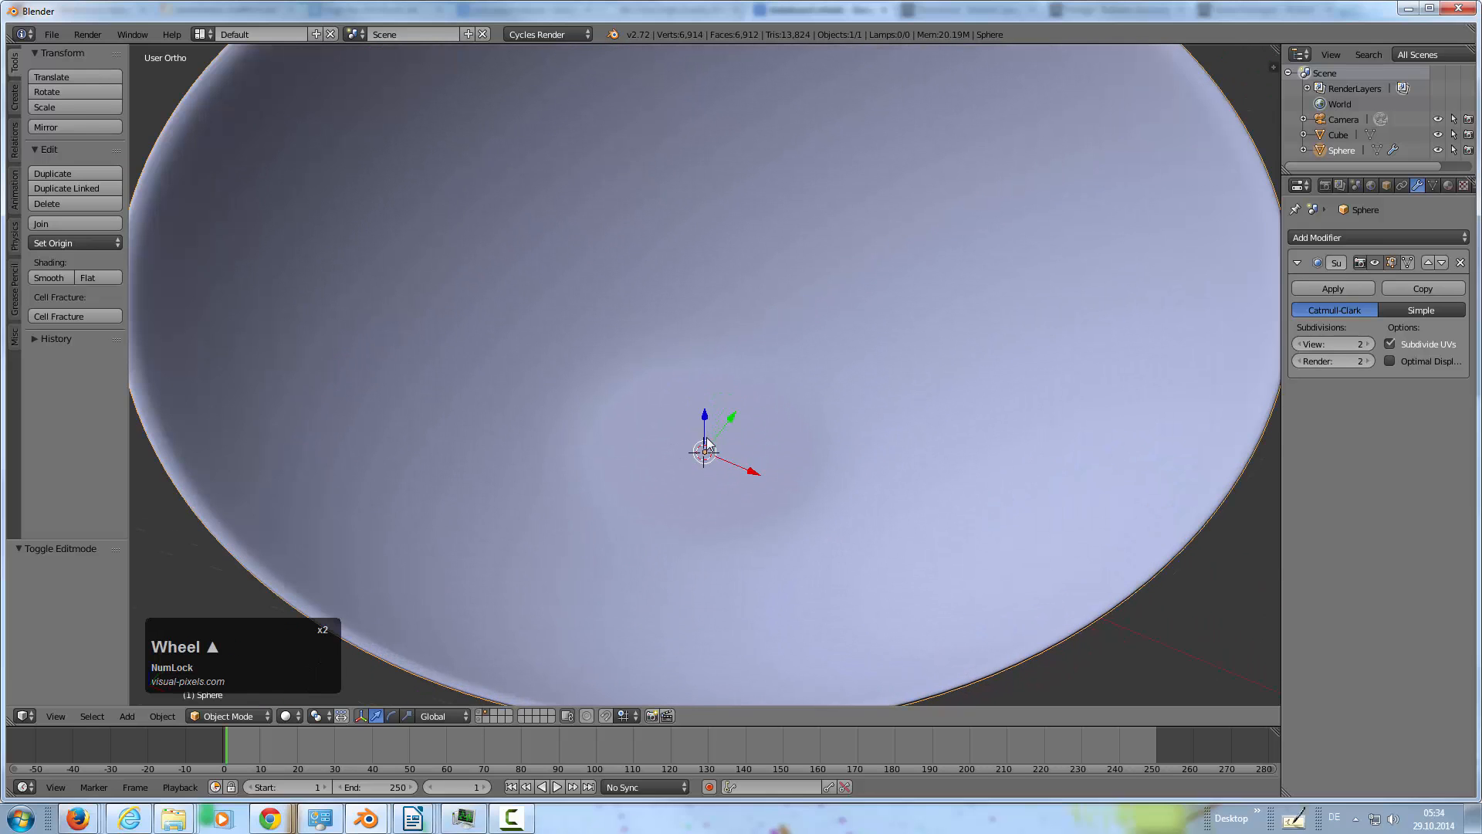
{"action": "scroll", "coordinate": [706, 459], "scroll_direction": "down", "scroll_amount": 1}
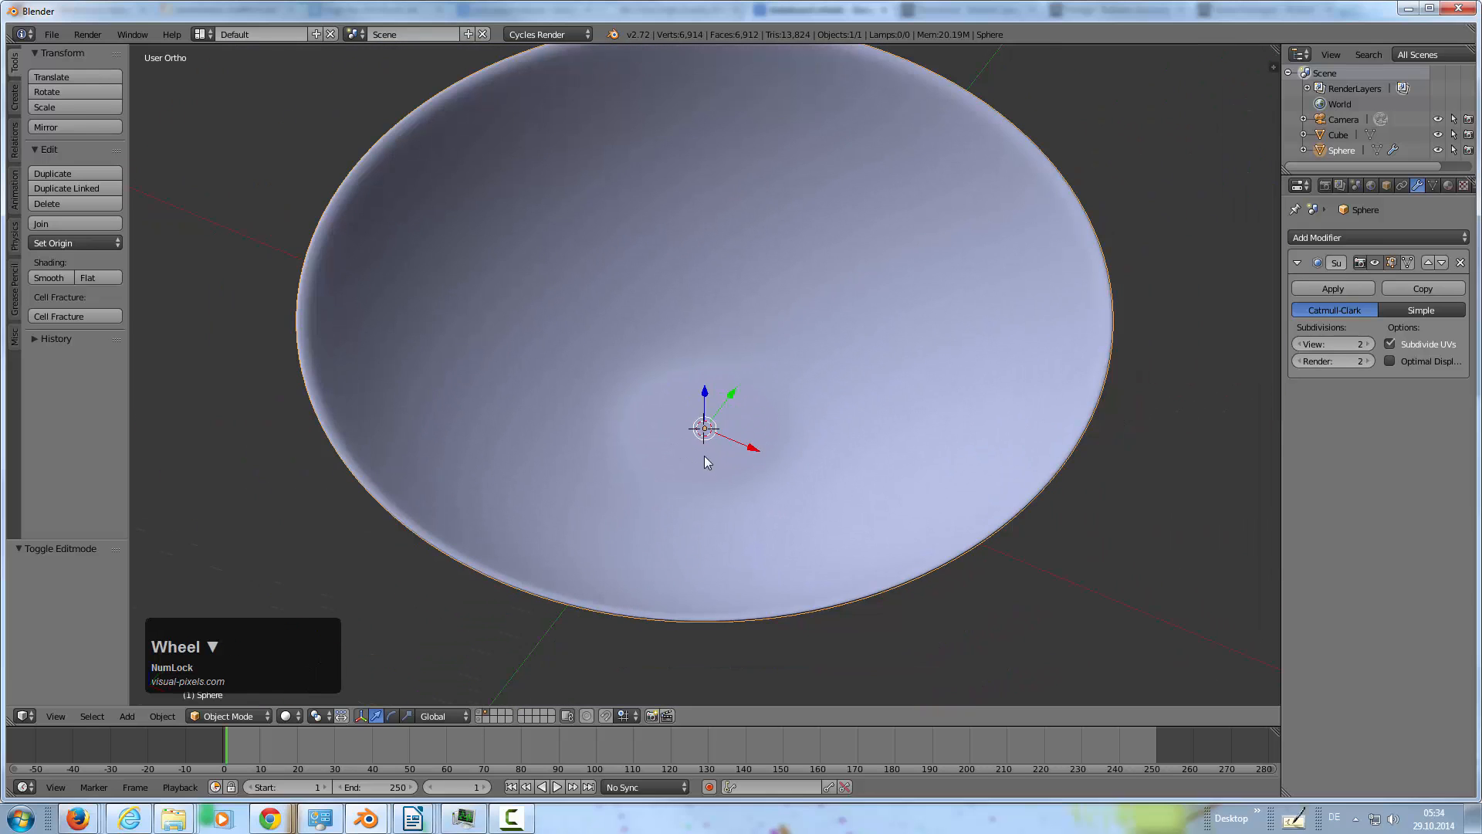
{"action": "middle_click_drag", "start_coordinate": [704, 457], "coordinate": [706, 448]}
{"action": "scroll", "coordinate": [707, 459], "scroll_direction": "down", "scroll_amount": 2}
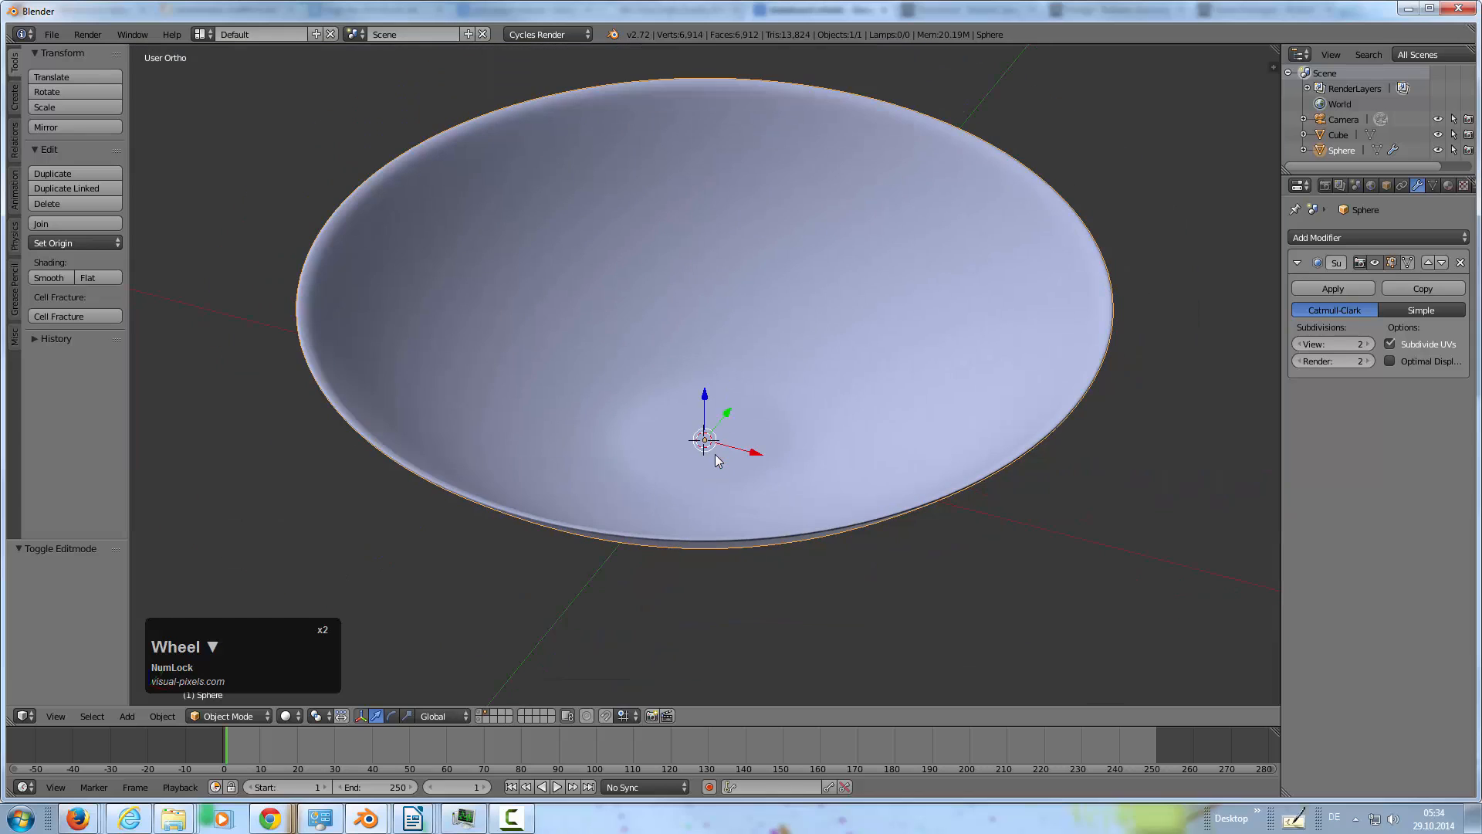
{"action": "key", "text": "shift+a"}
{"action": "mouse_move", "coordinate": [706, 455]}
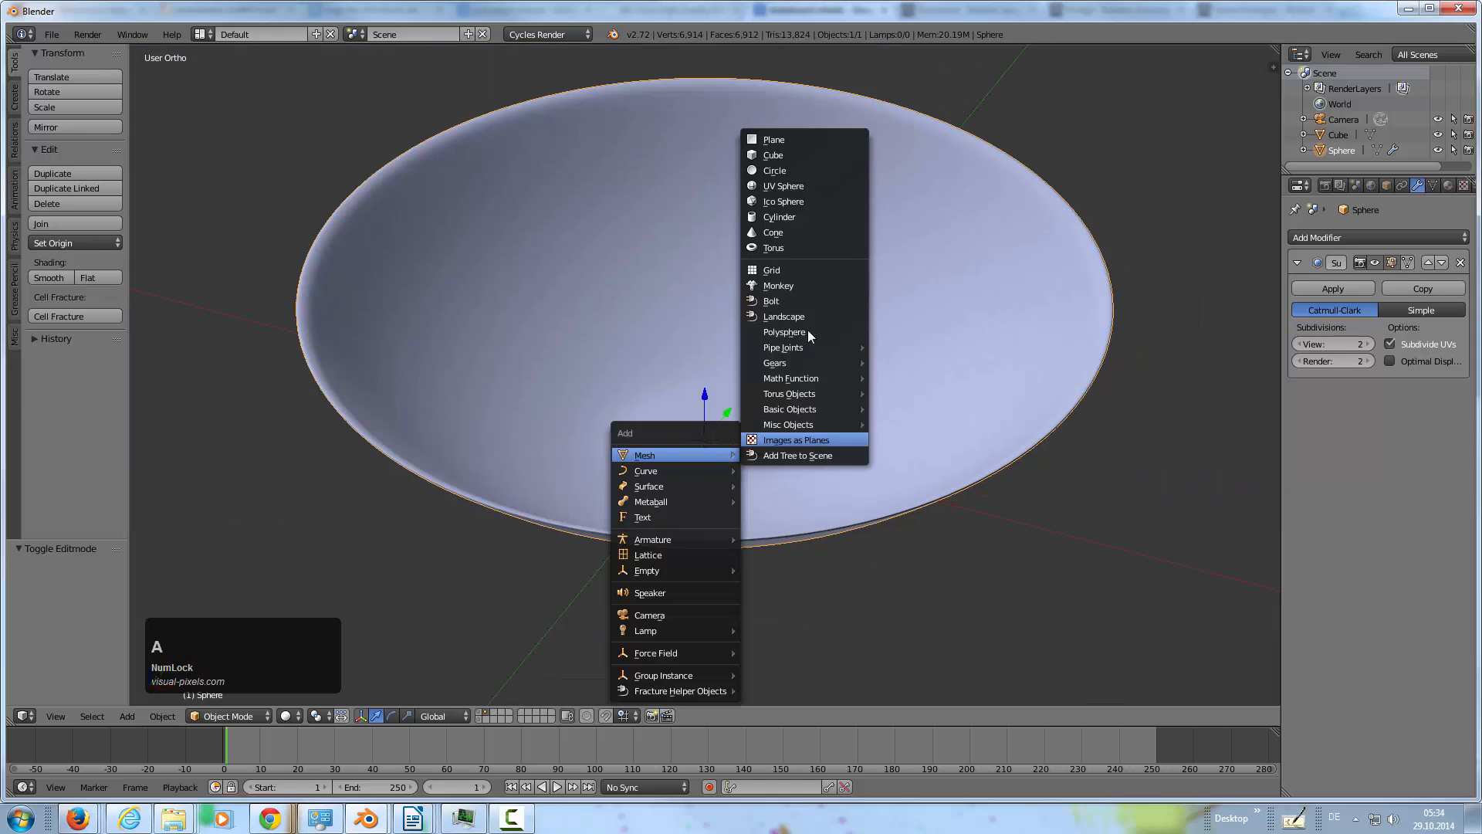
{"action": "left_click", "coordinate": [786, 186]}
{"action": "scroll", "coordinate": [795, 417], "scroll_direction": "down", "scroll_amount": 2}
{"action": "scroll", "coordinate": [794, 423], "scroll_direction": "down", "scroll_amount": 3}
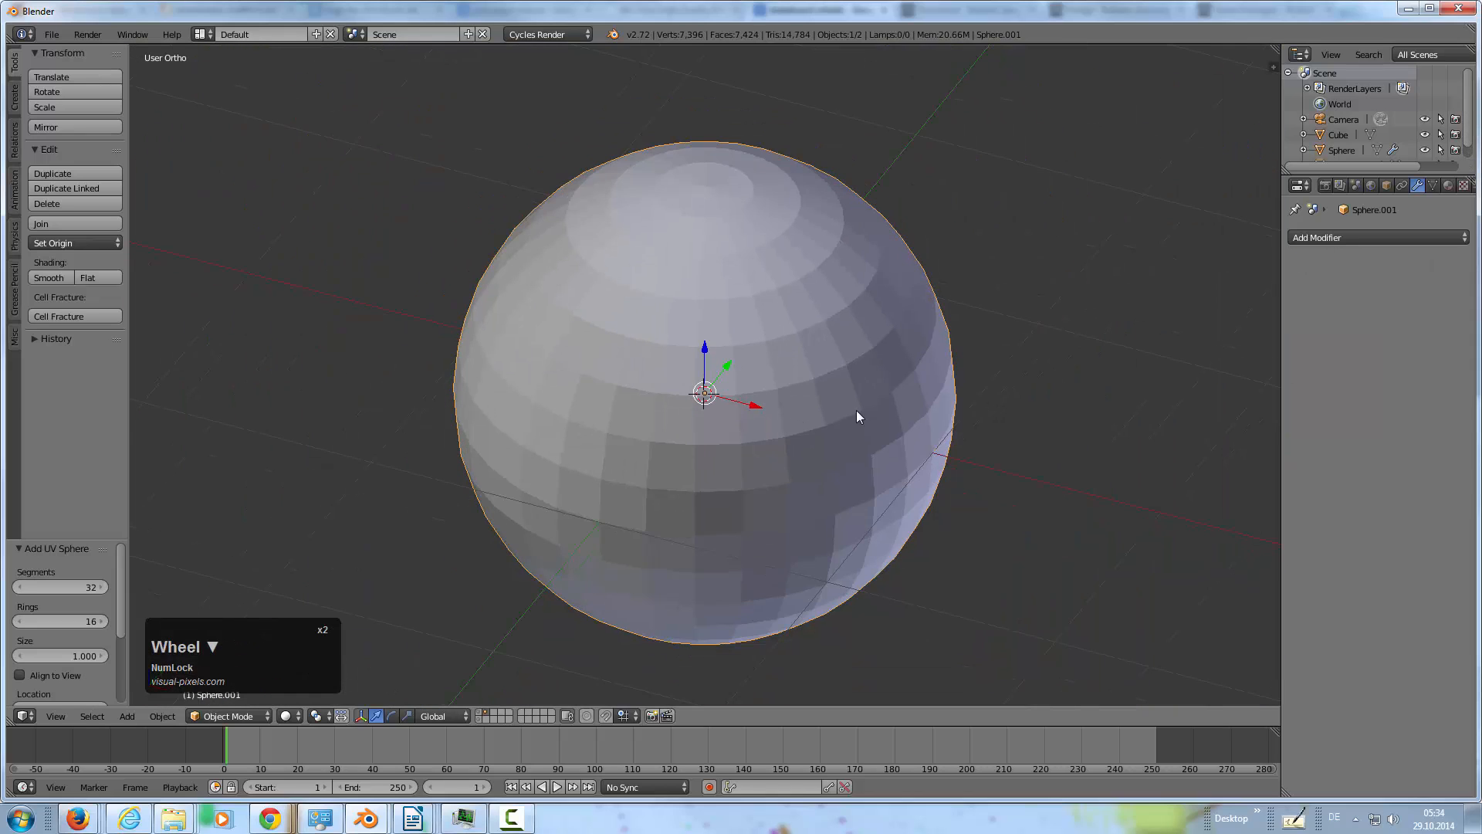
Scale the new sphere to 0.150 and raise it 0.358 along Z above the bowl's base
{"action": "key", "text": "s"}
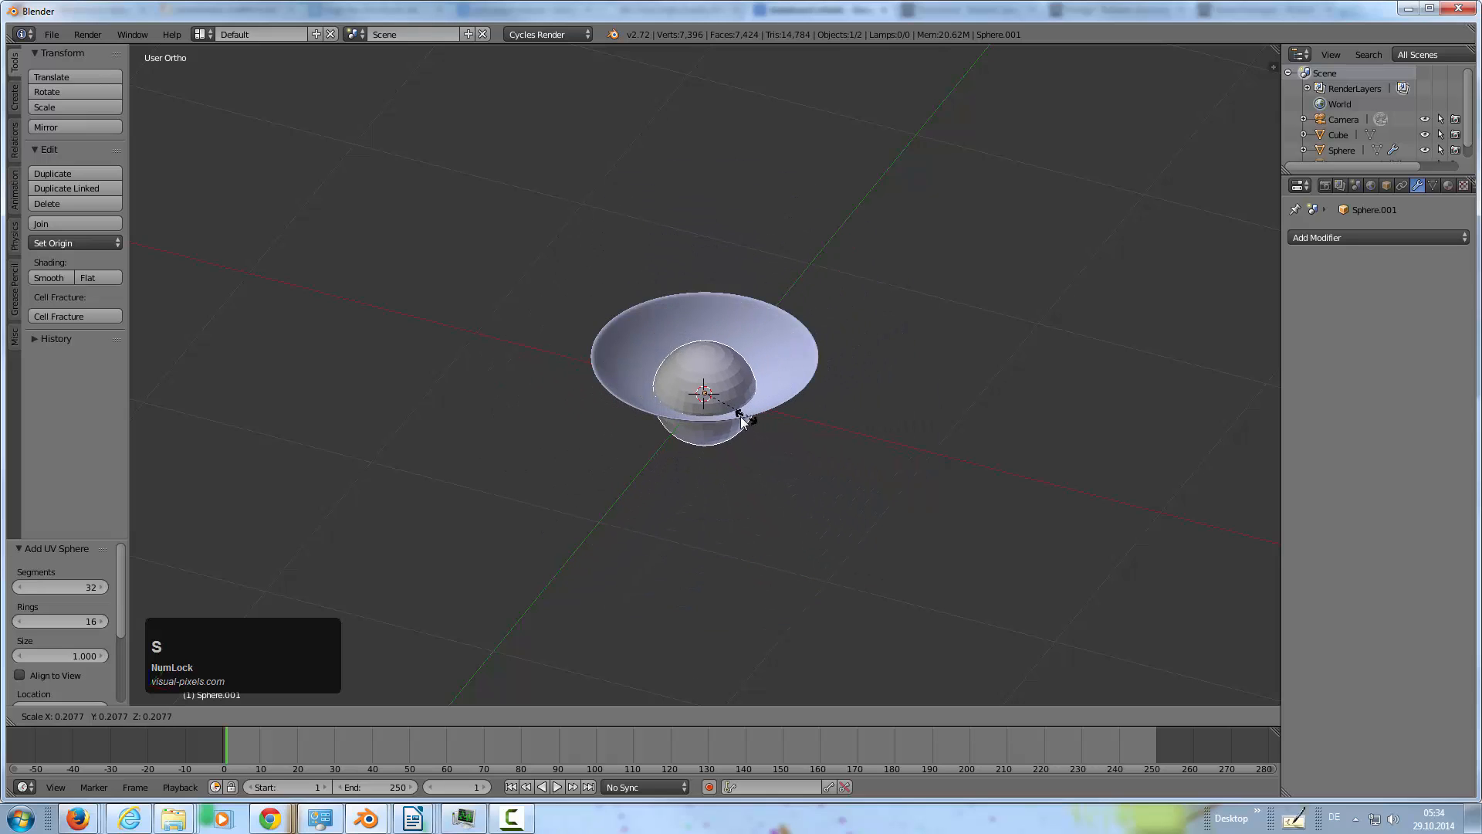
{"action": "left_click", "coordinate": [733, 415]}
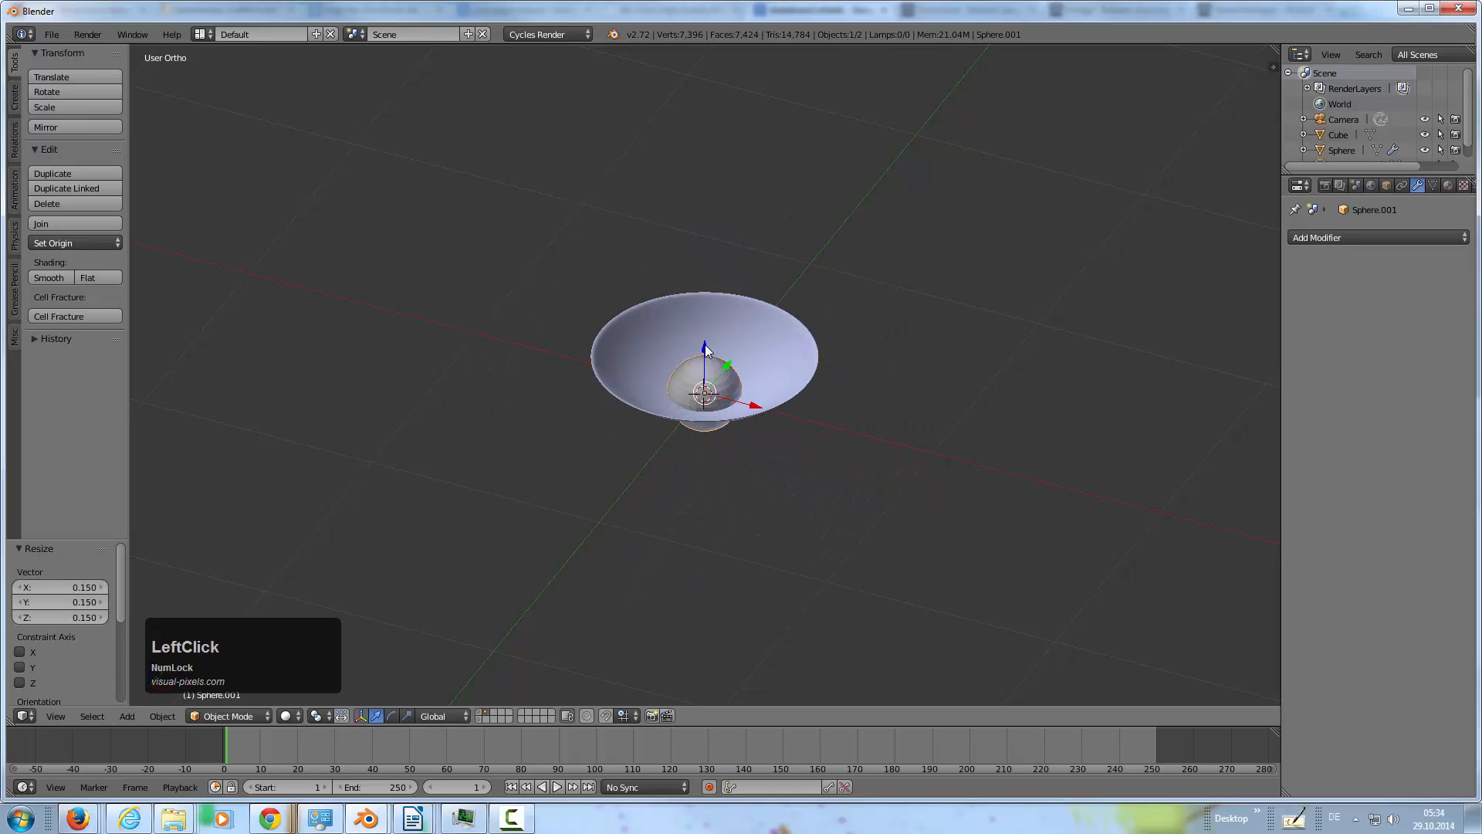
{"action": "left_click_drag", "start_coordinate": [707, 354], "coordinate": [715, 278]}
{"action": "scroll", "coordinate": [730, 347], "scroll_direction": "up", "scroll_amount": 3}
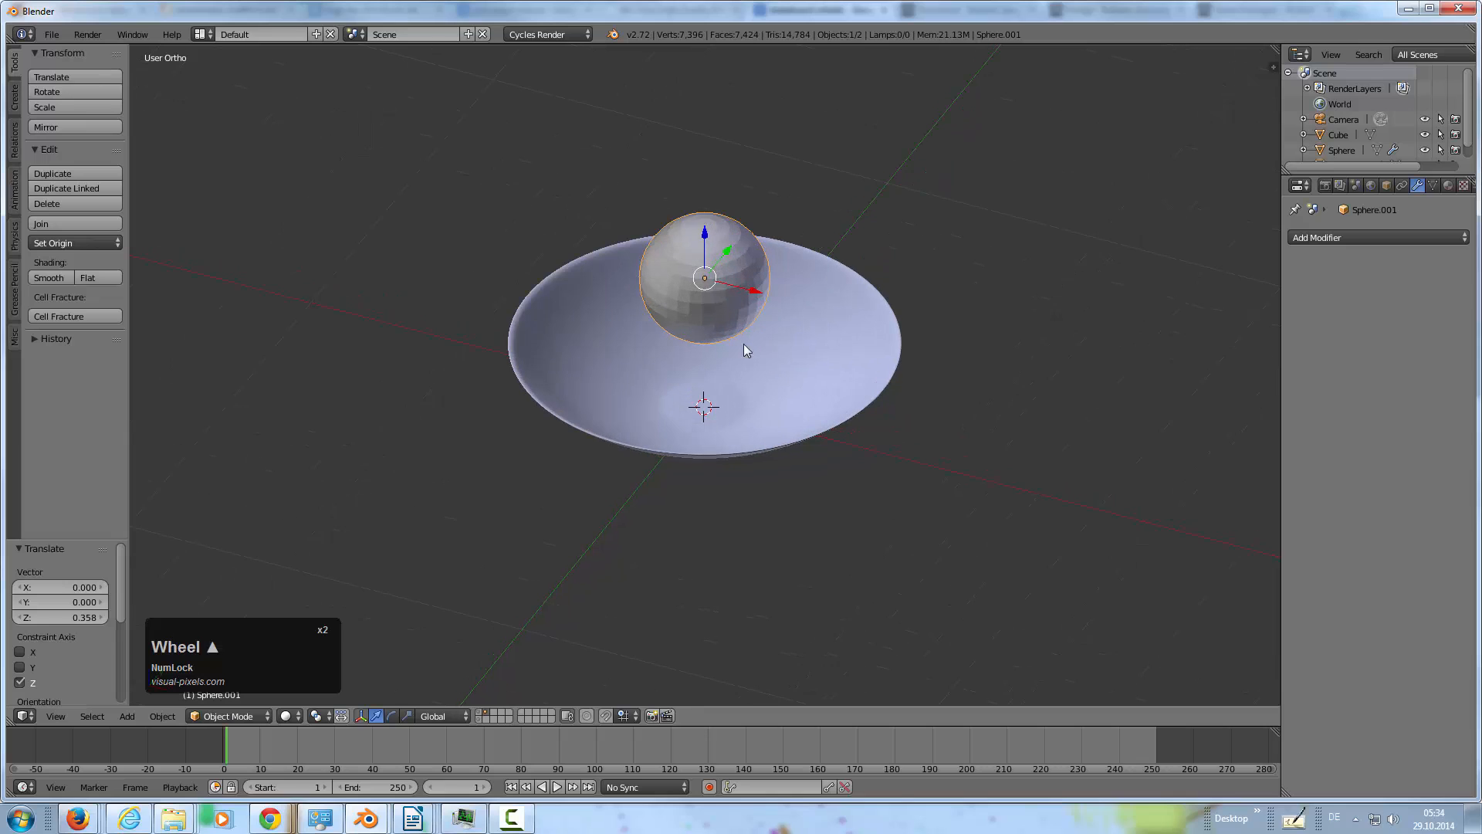
Shrink the raised sphere to less than half its size, finishing with a further scale of 0.921
{"action": "key", "text": "s"}
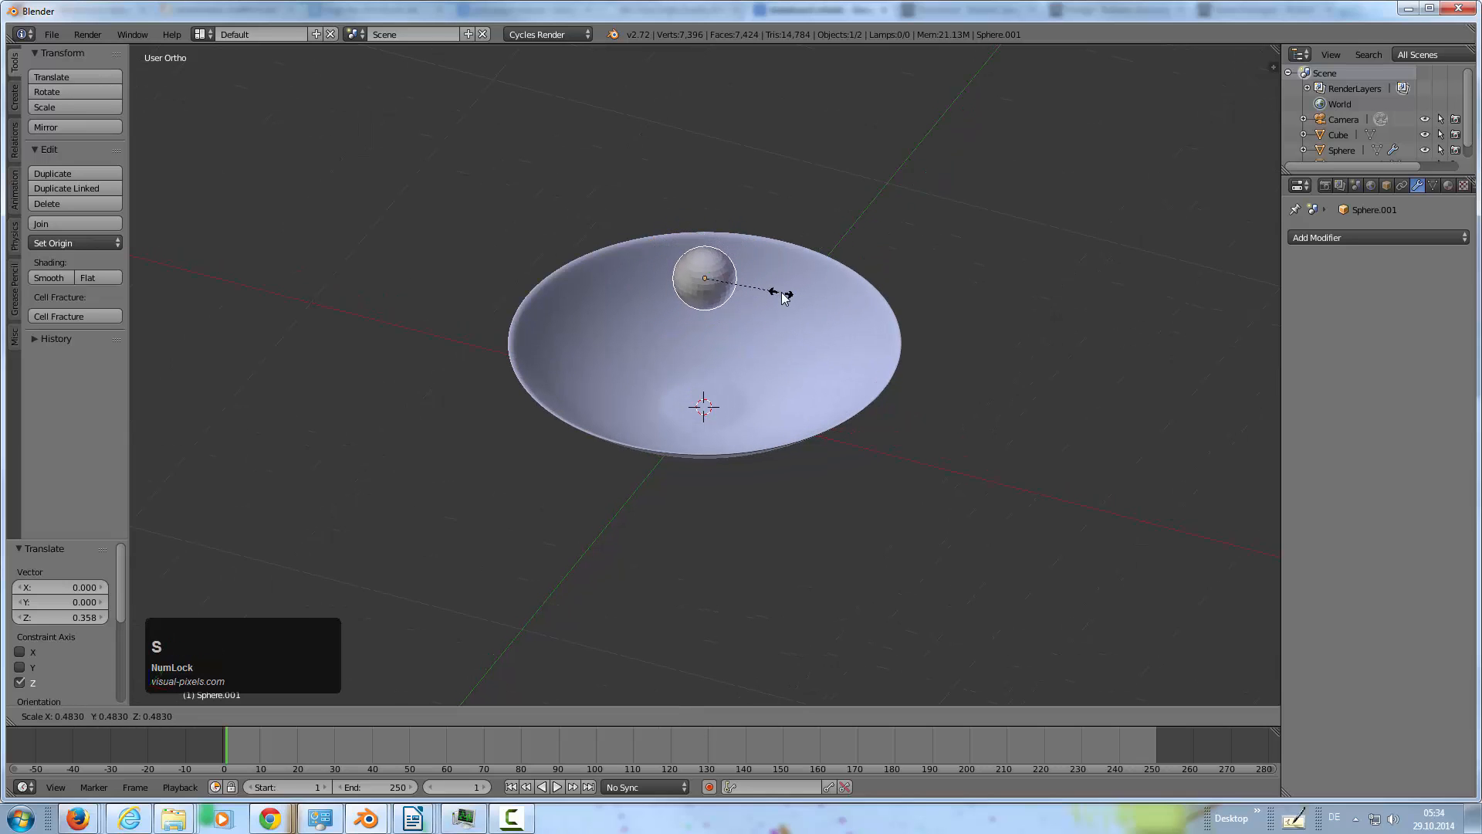
{"action": "middle_click", "coordinate": [772, 291]}
{"action": "middle_click_drag", "start_coordinate": [825, 285], "coordinate": [849, 212]}
{"action": "key", "text": "s"}
{"action": "middle_click", "coordinate": [785, 316]}
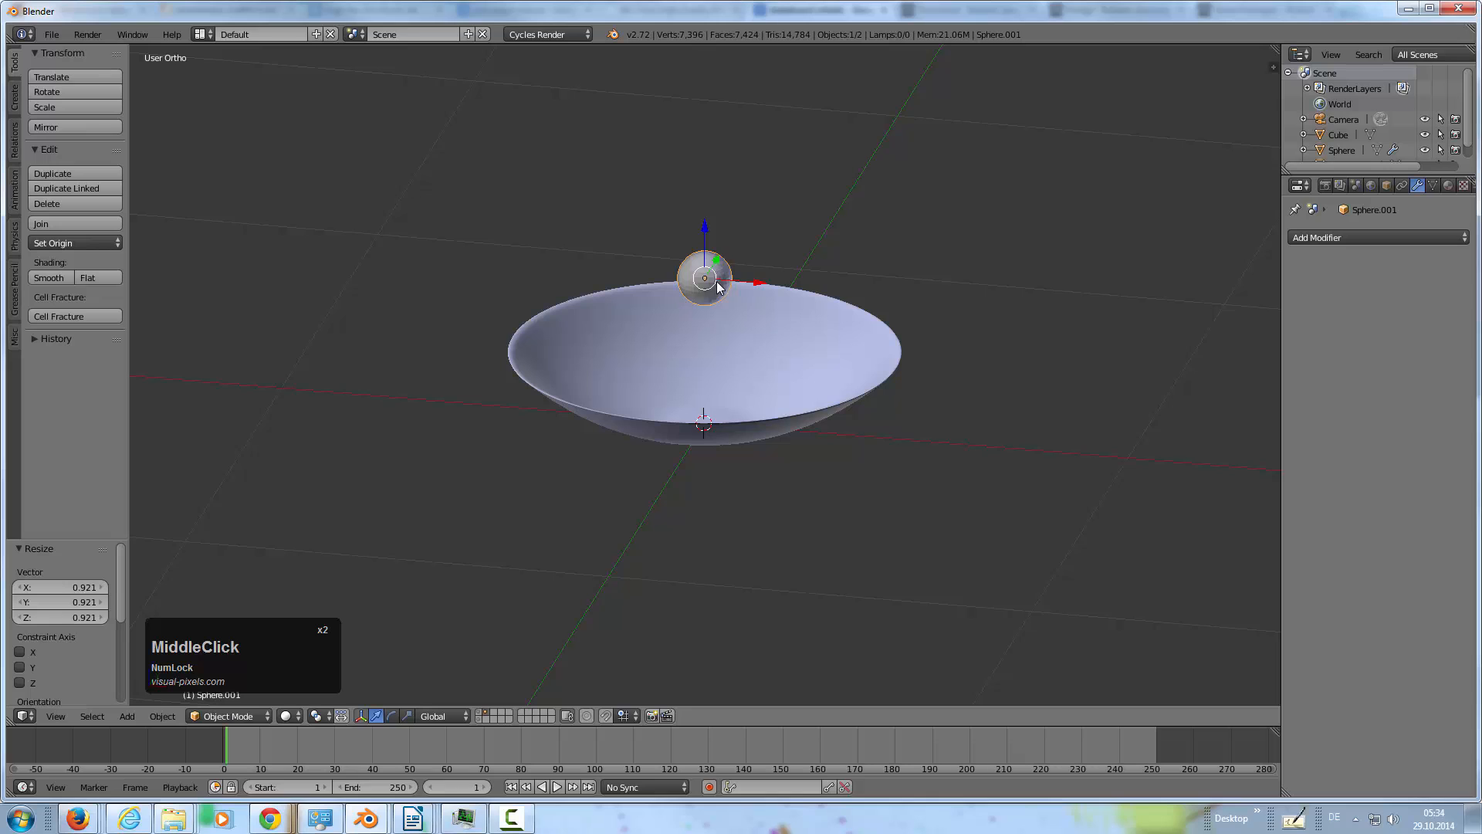
{"action": "middle_click_drag", "start_coordinate": [745, 252], "coordinate": [682, 311]}
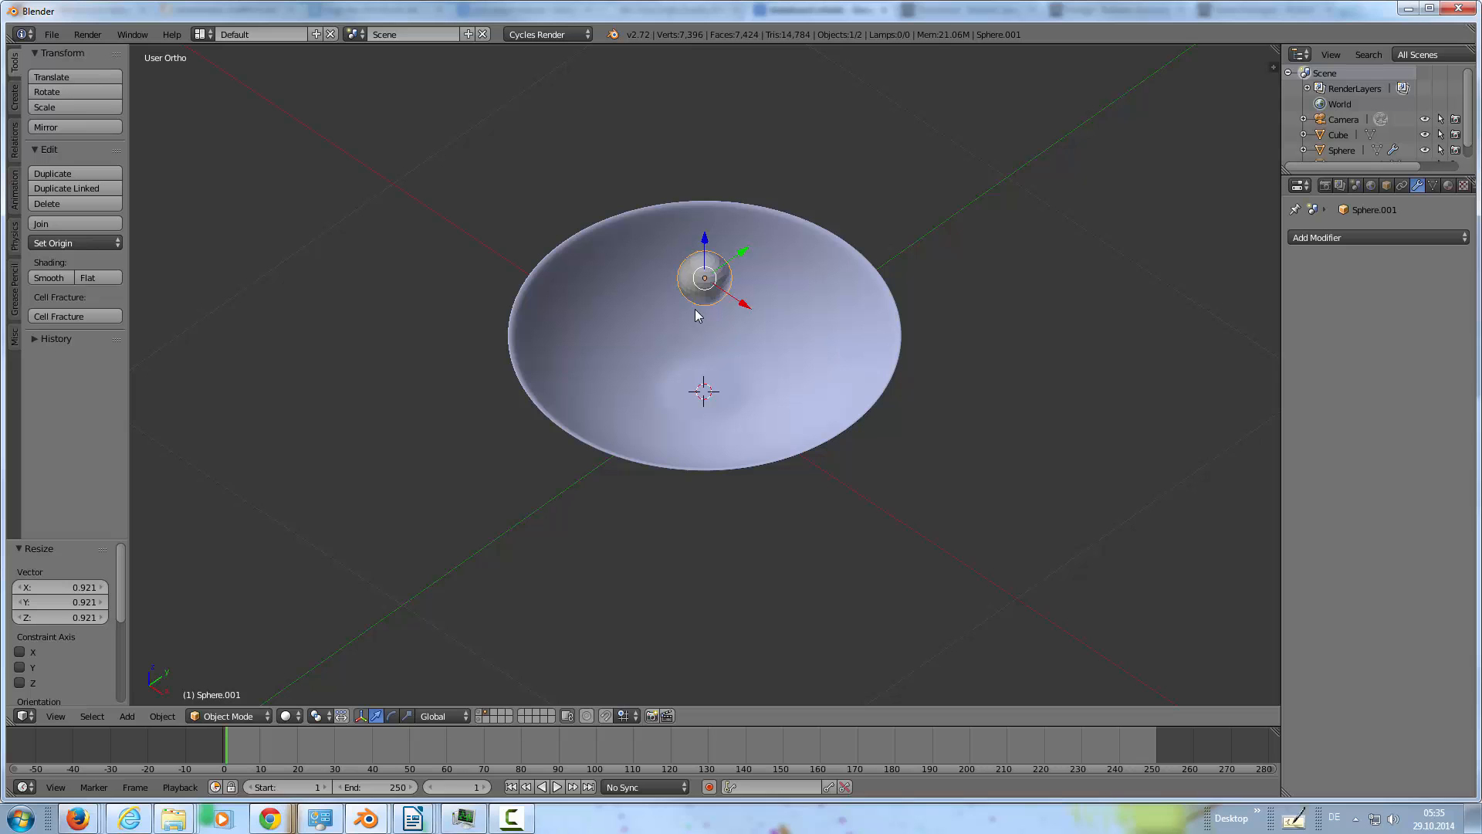
Apply smooth shading to the small sphere and add a Subdivision Surface modifier to it
{"action": "middle_click_drag", "start_coordinate": [698, 341], "coordinate": [418, 235]}
{"action": "scroll", "coordinate": [731, 312], "scroll_direction": "down", "scroll_amount": 1}
{"action": "scroll", "coordinate": [733, 317], "scroll_direction": "up", "scroll_amount": 3}
{"action": "left_click", "coordinate": [67, 280]}
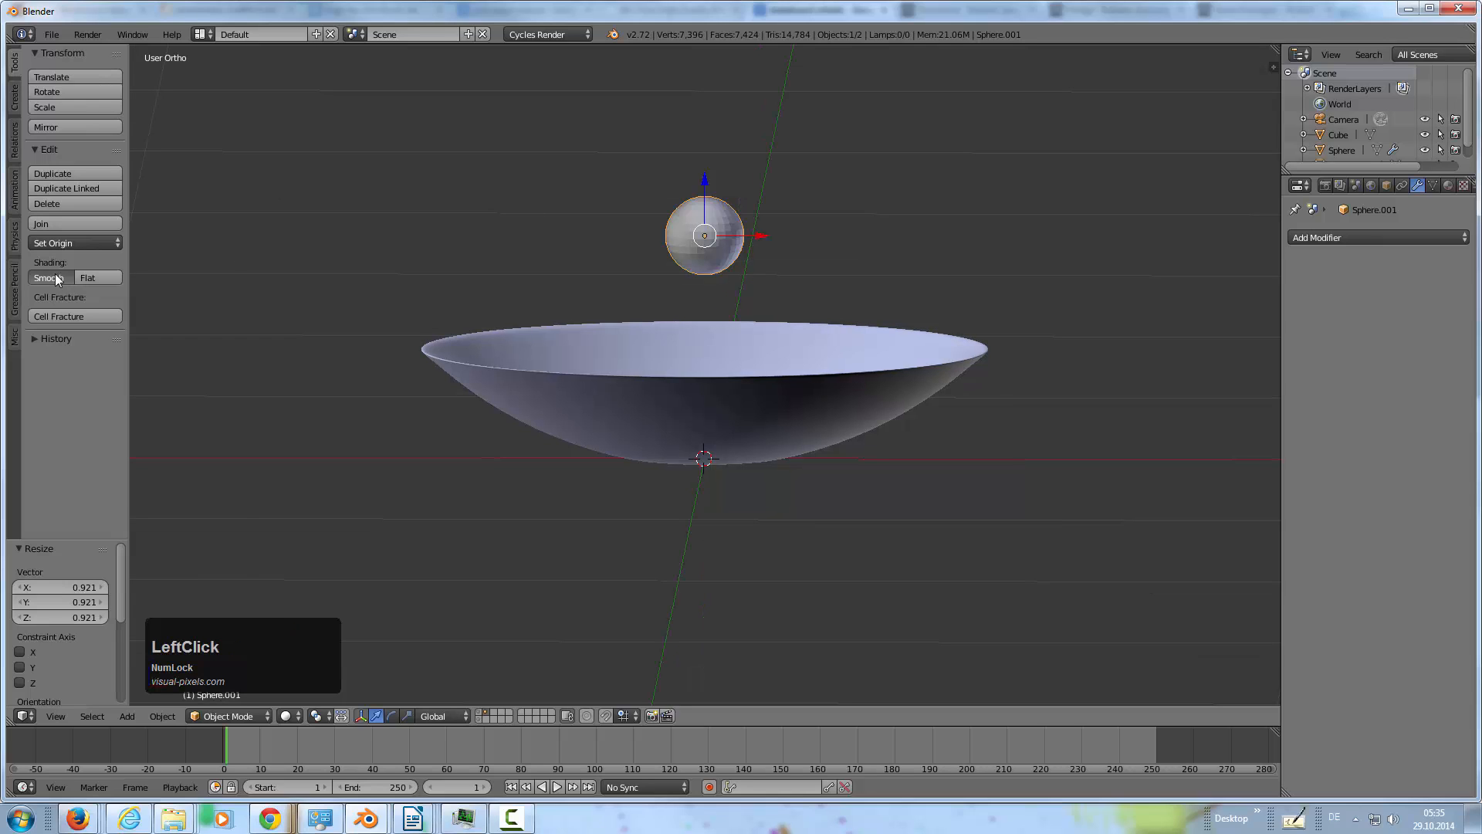
{"action": "left_click", "coordinate": [1366, 237]}
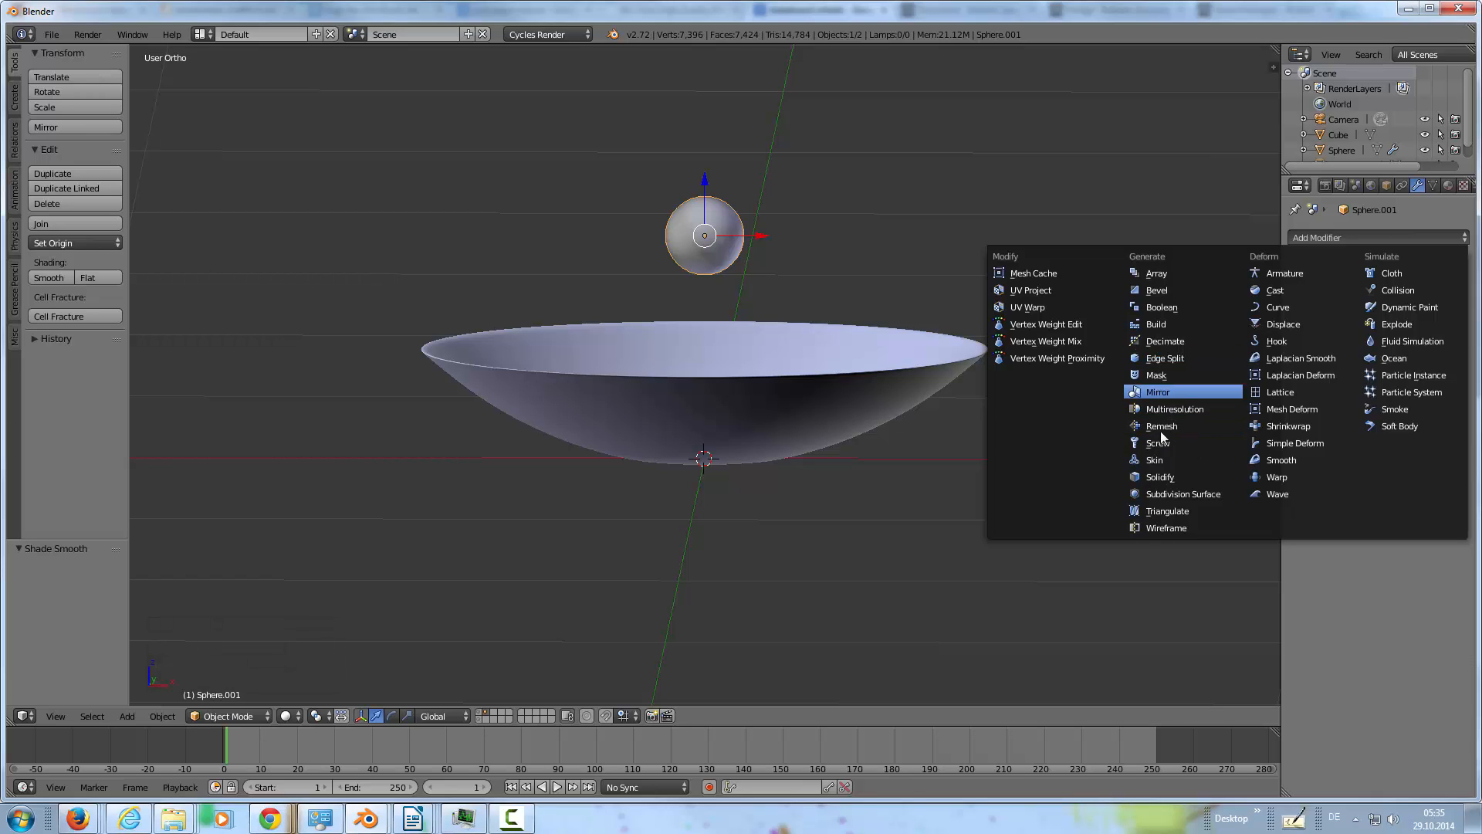
{"action": "left_click", "coordinate": [1168, 494]}
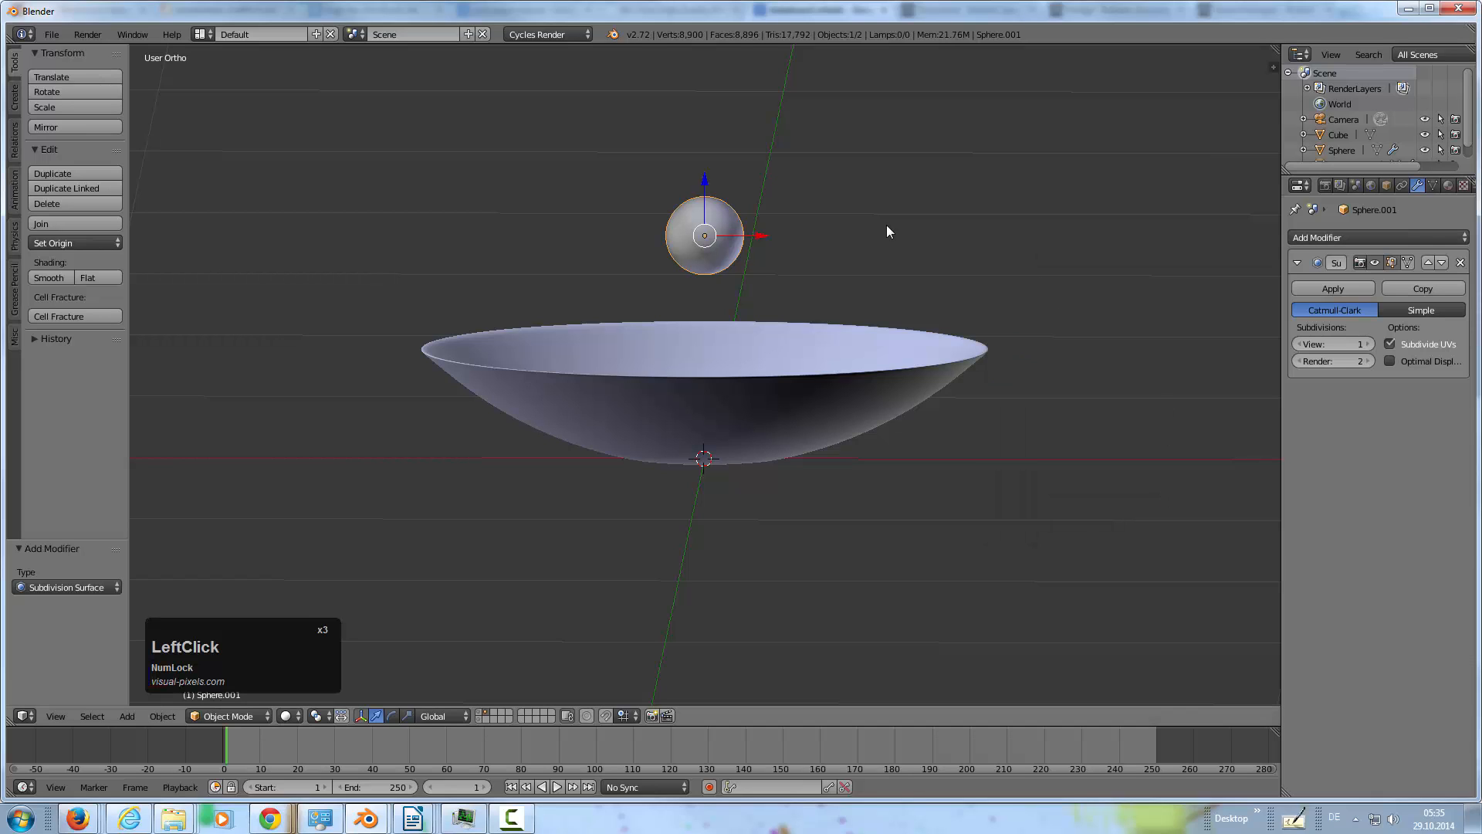
Select the bowl and enable Rigid Body physics on it
{"action": "middle_click_drag", "start_coordinate": [887, 230], "coordinate": [789, 293]}
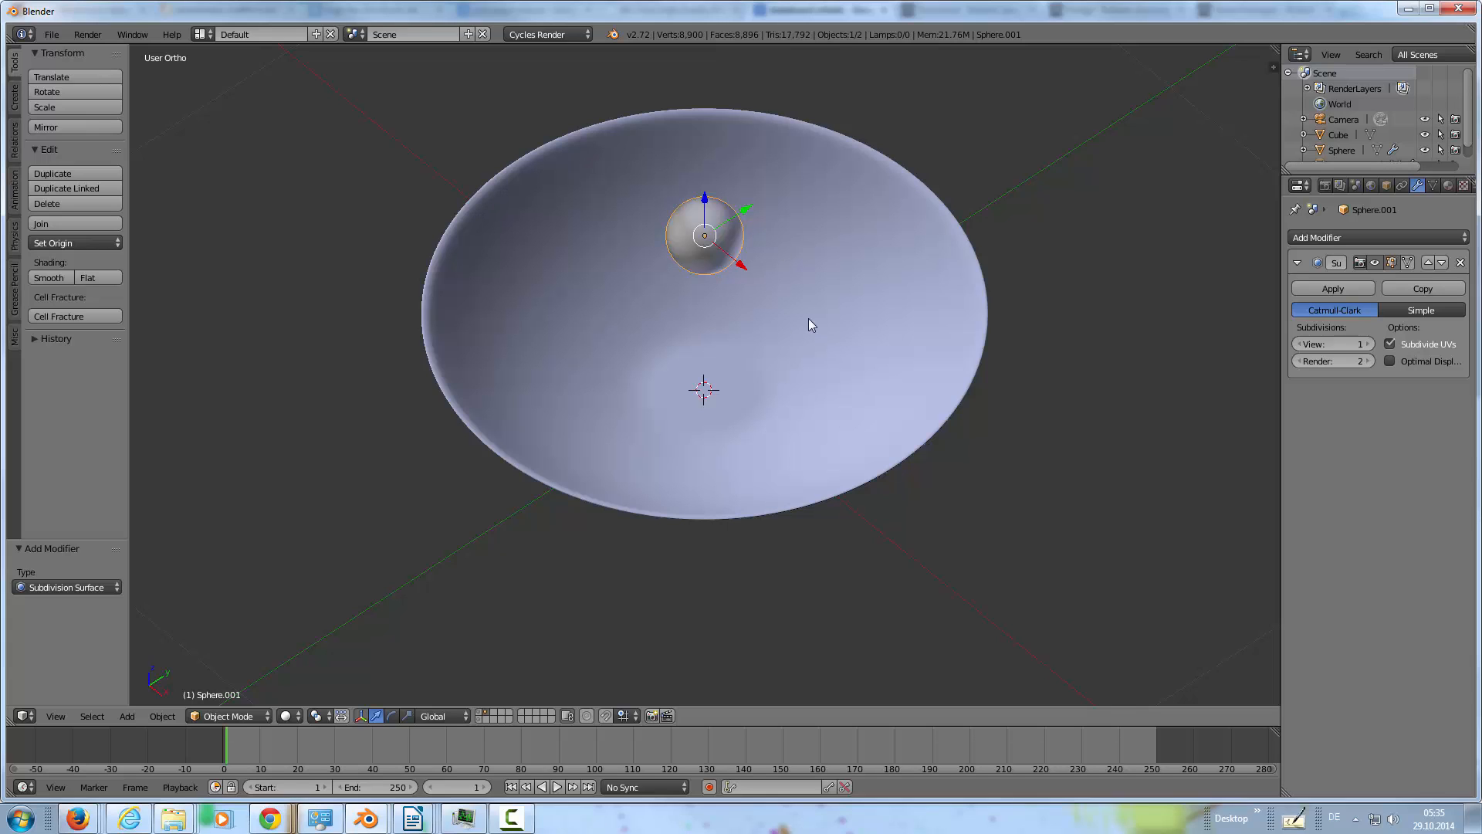
{"action": "mouse_move", "coordinate": [811, 321]}
{"action": "middle_mouse_down"}
{"action": "mouse_move", "coordinate": [744, 354]}
{"action": "mouse_move", "coordinate": [787, 317]}
{"action": "mouse_move", "coordinate": [791, 337]}
{"action": "middle_mouse_up"}
{"action": "right_click", "coordinate": [790, 337]}
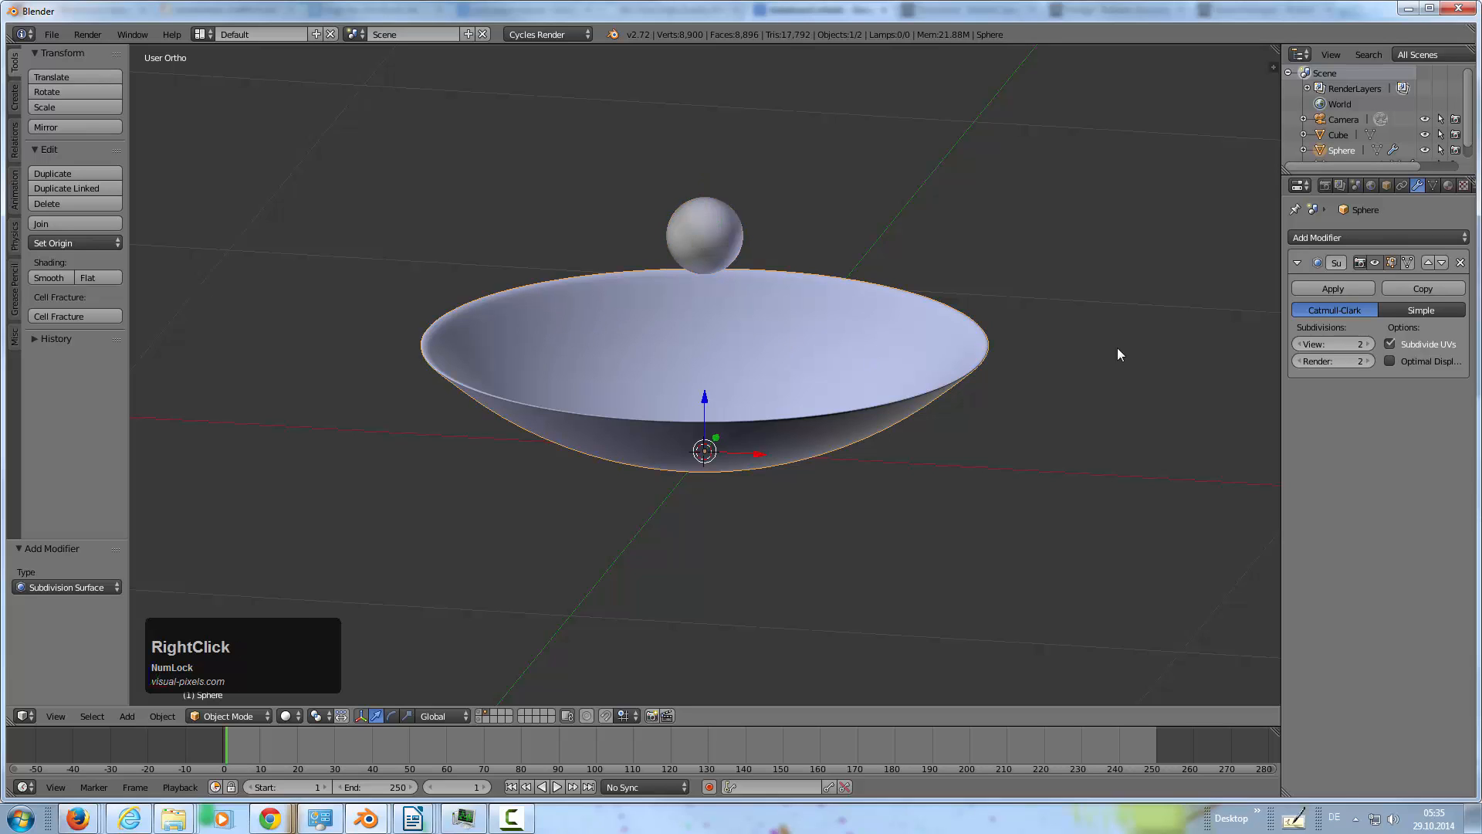
{"action": "scroll", "coordinate": [1431, 188], "scroll_direction": "down", "scroll_amount": 2}
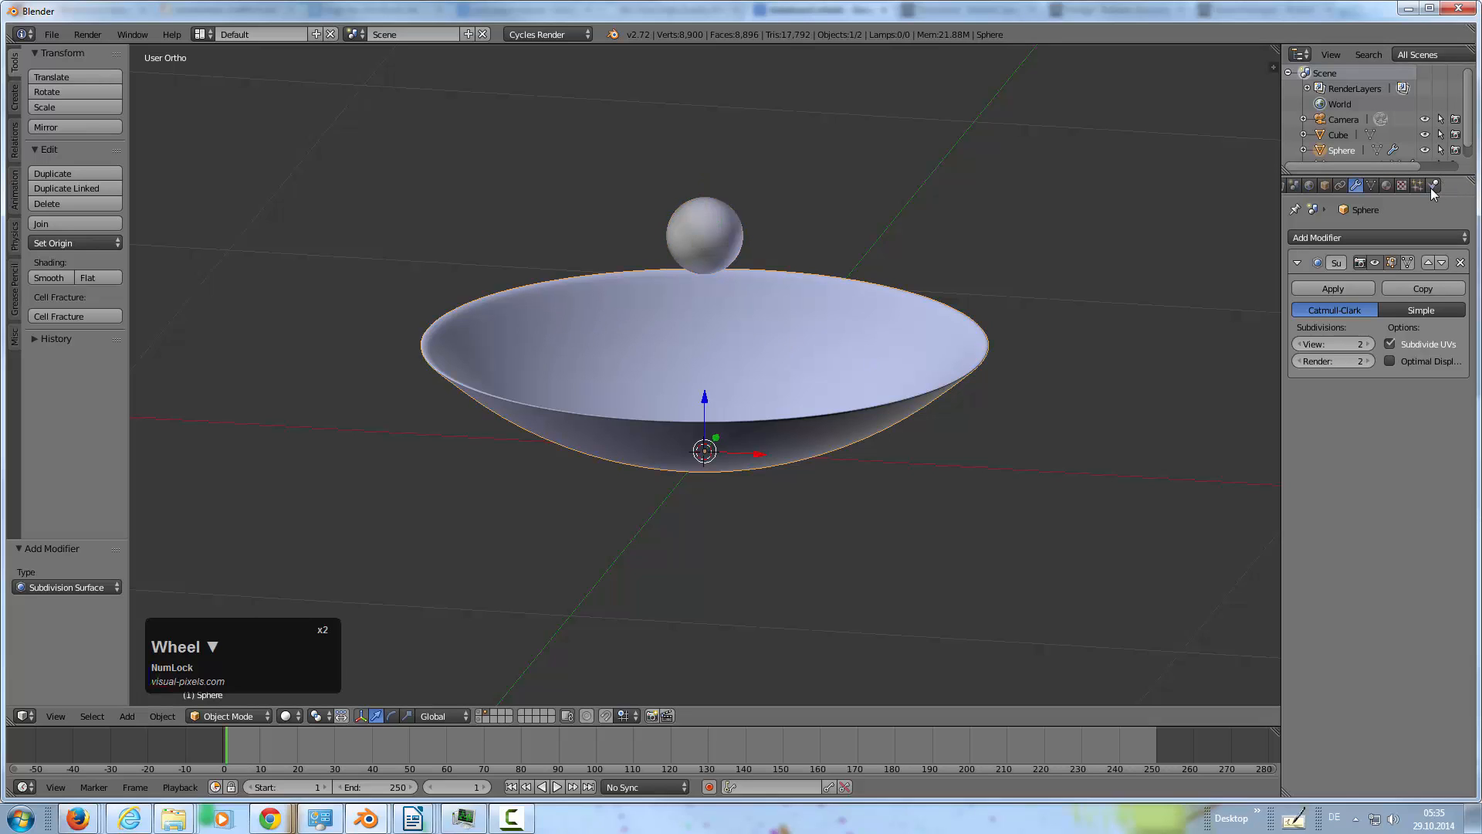
{"action": "left_click", "coordinate": [1434, 186]}
{"action": "left_click", "coordinate": [1423, 307]}
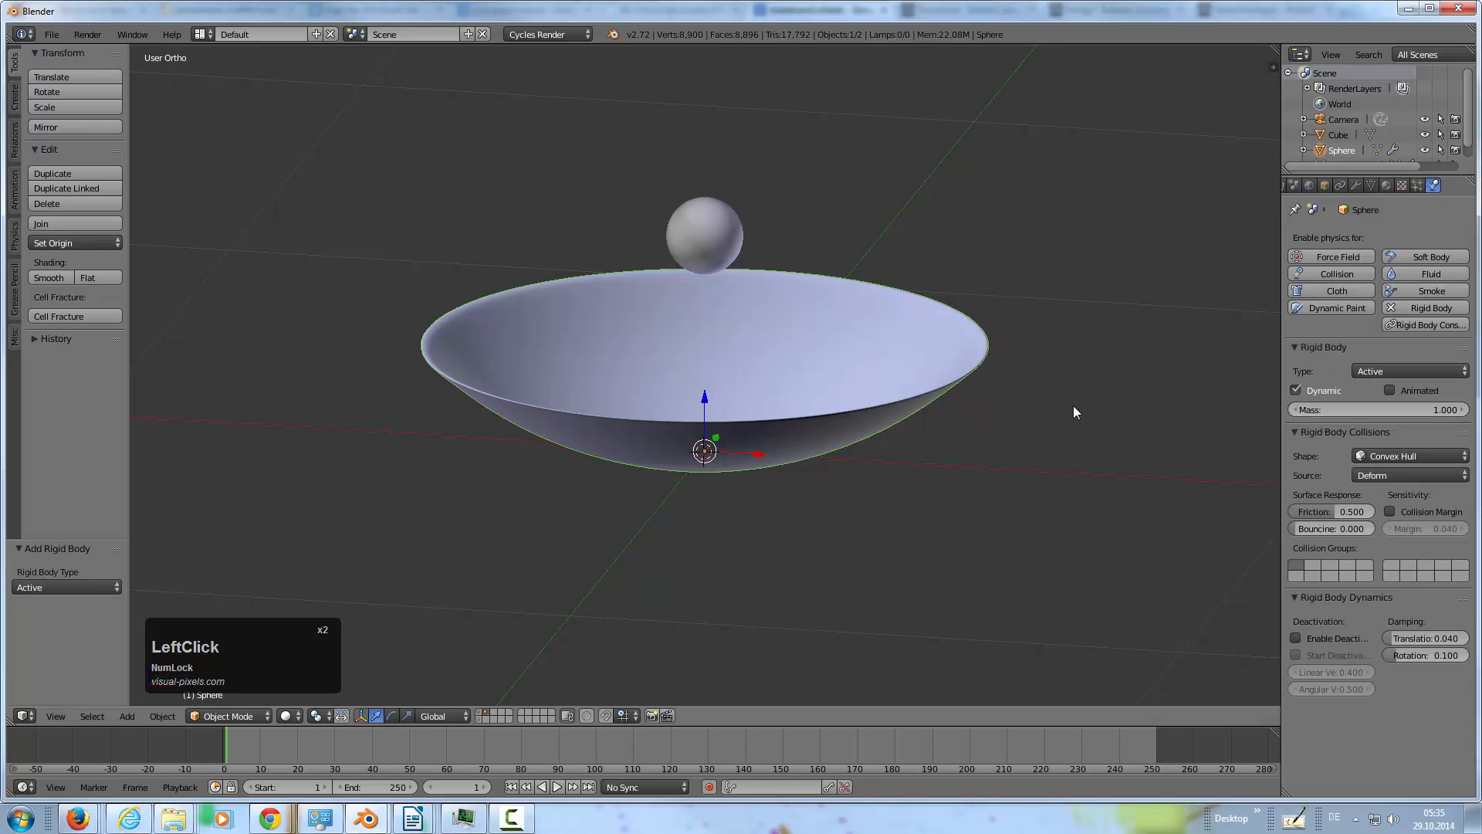
Set the bowl's rigid body type to Passive and its collision shape to Mesh
{"action": "left_click", "coordinate": [1424, 369]}
{"action": "left_click", "coordinate": [1394, 337]}
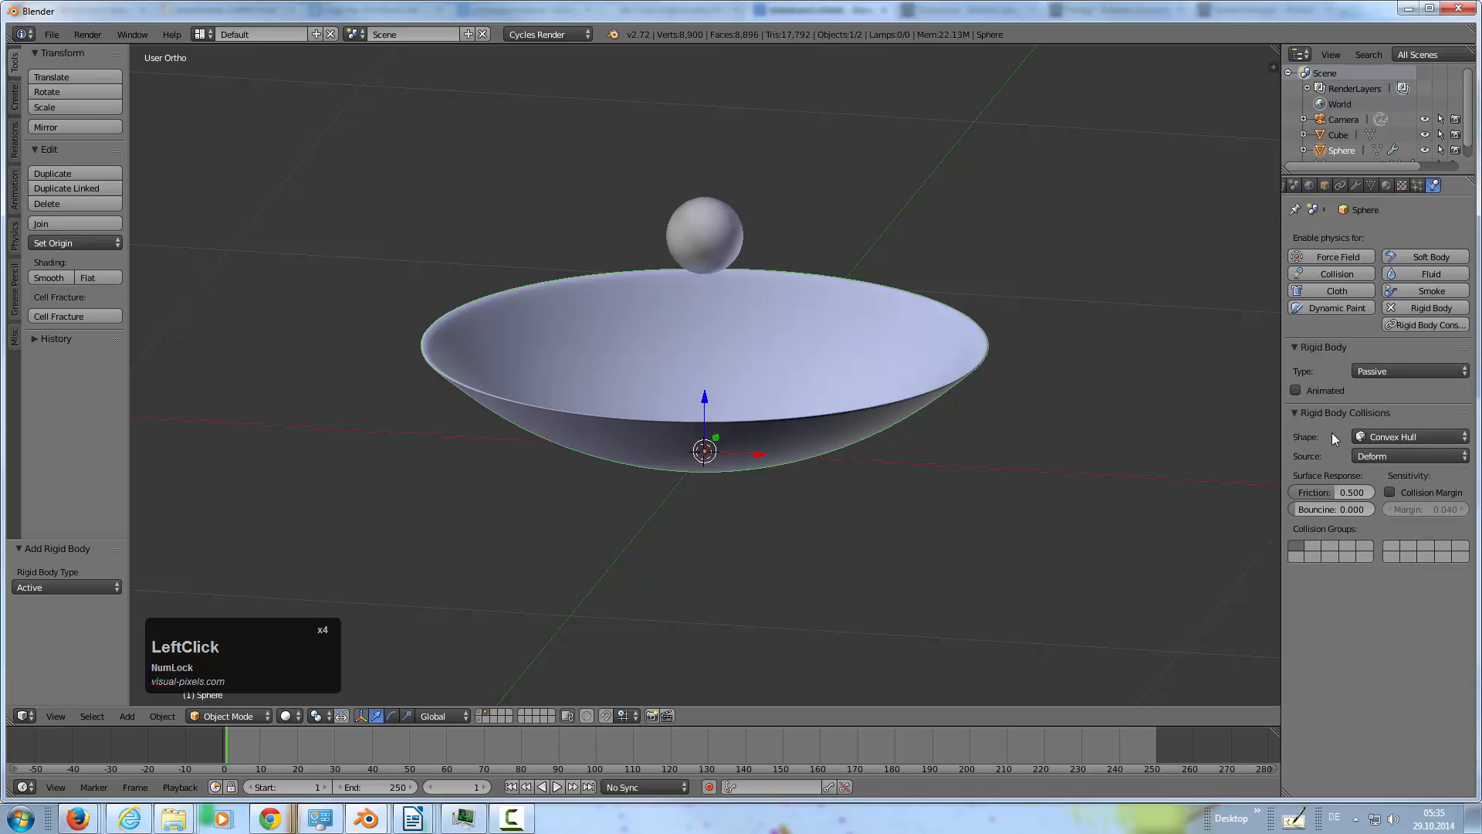
{"action": "left_click", "coordinate": [1390, 436]}
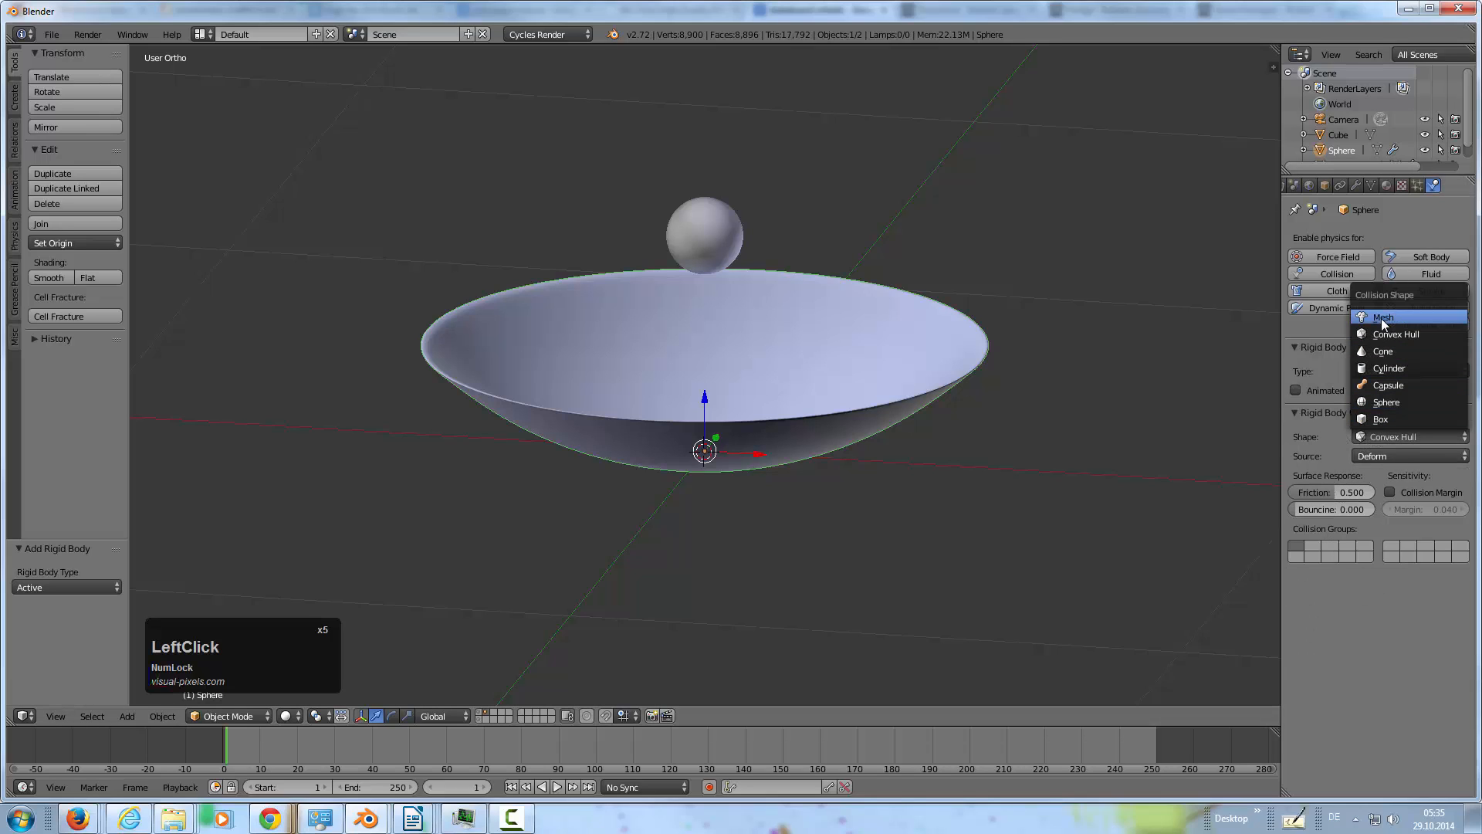
{"action": "left_click", "coordinate": [1382, 317]}
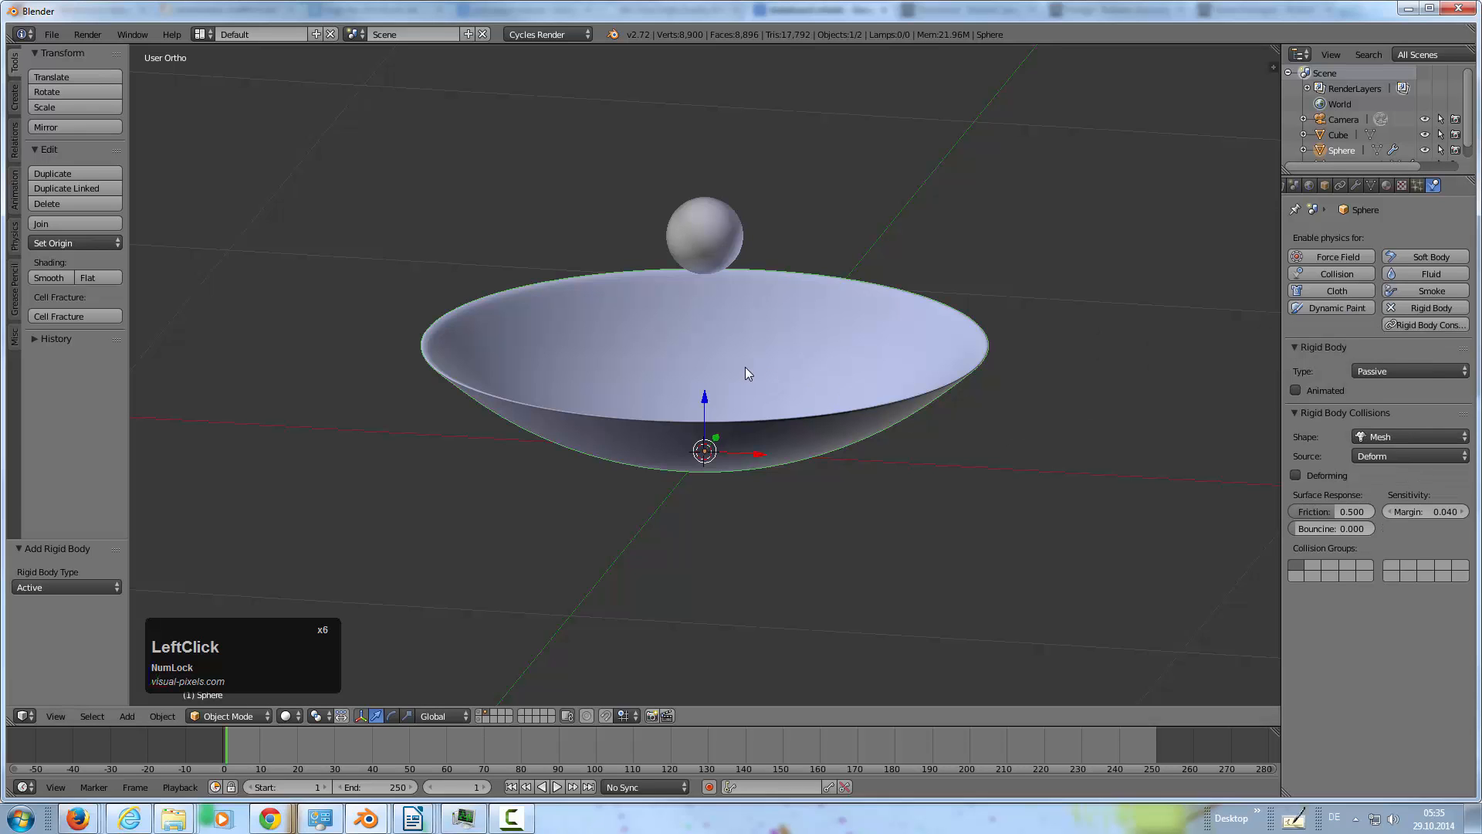
{"action": "middle_click_drag", "start_coordinate": [744, 367], "coordinate": [849, 285]}
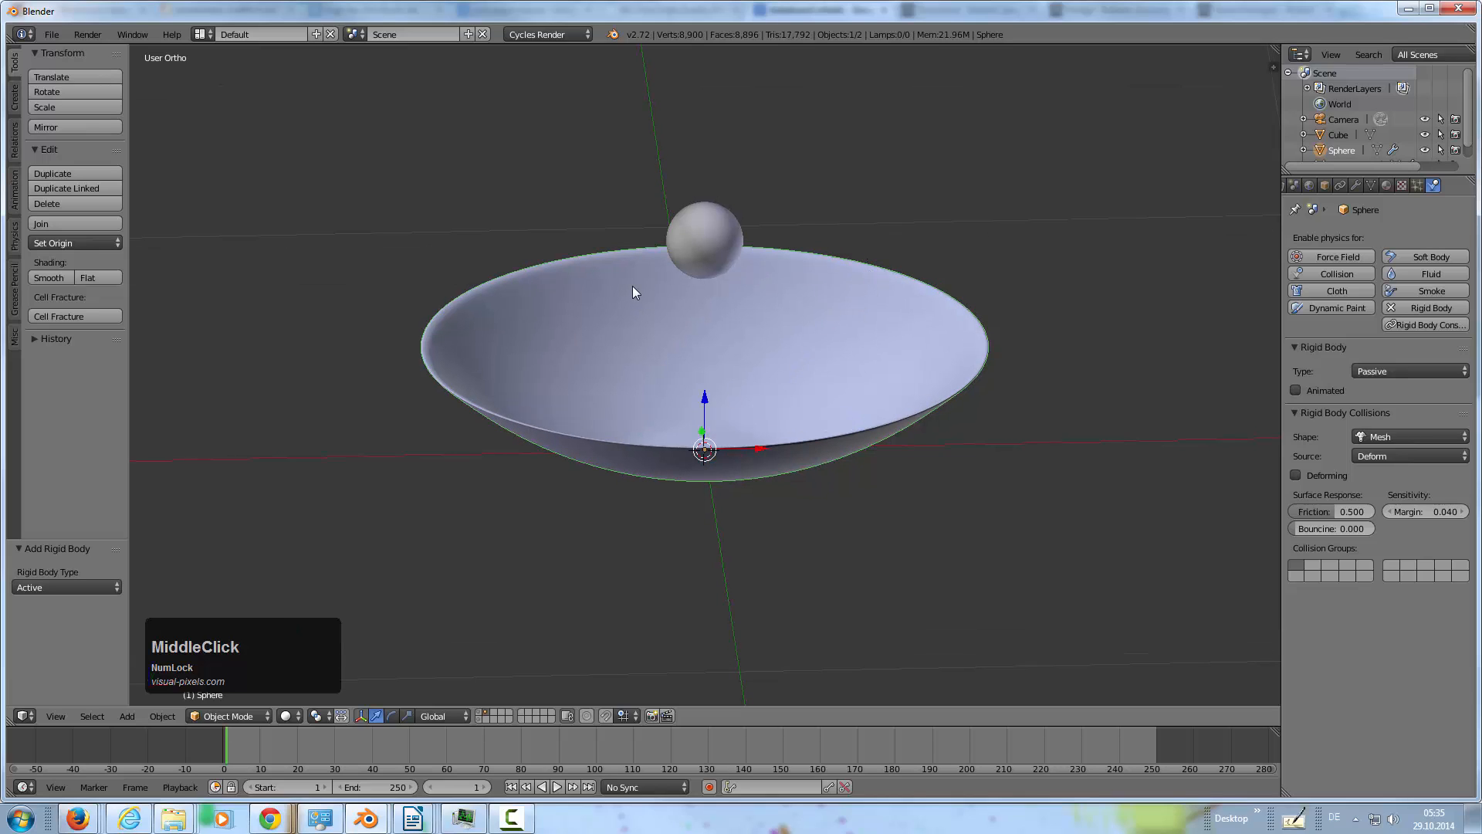
{"action": "left_click", "coordinate": [1376, 437]}
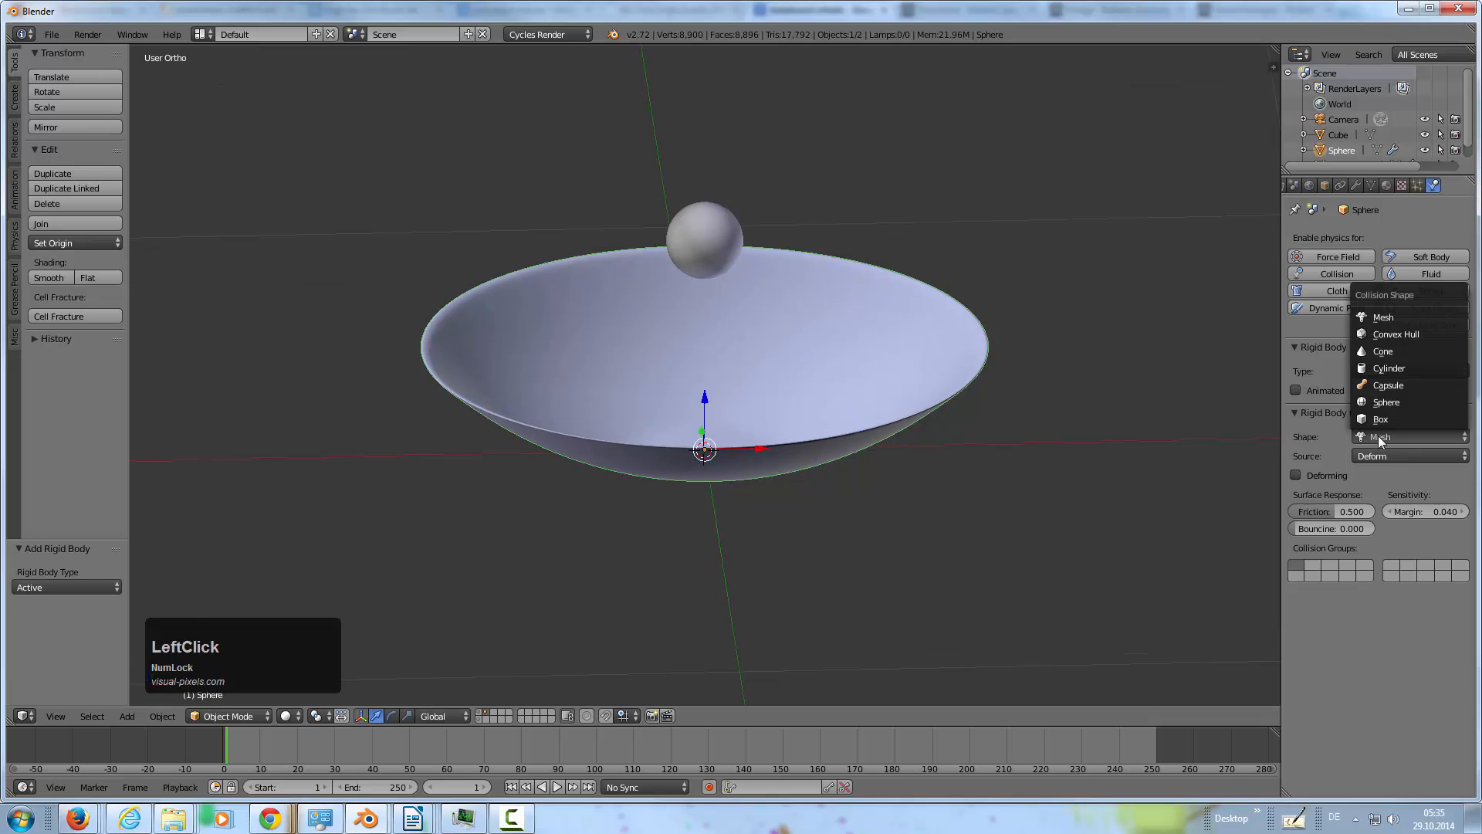
{"action": "left_click", "coordinate": [1382, 437]}
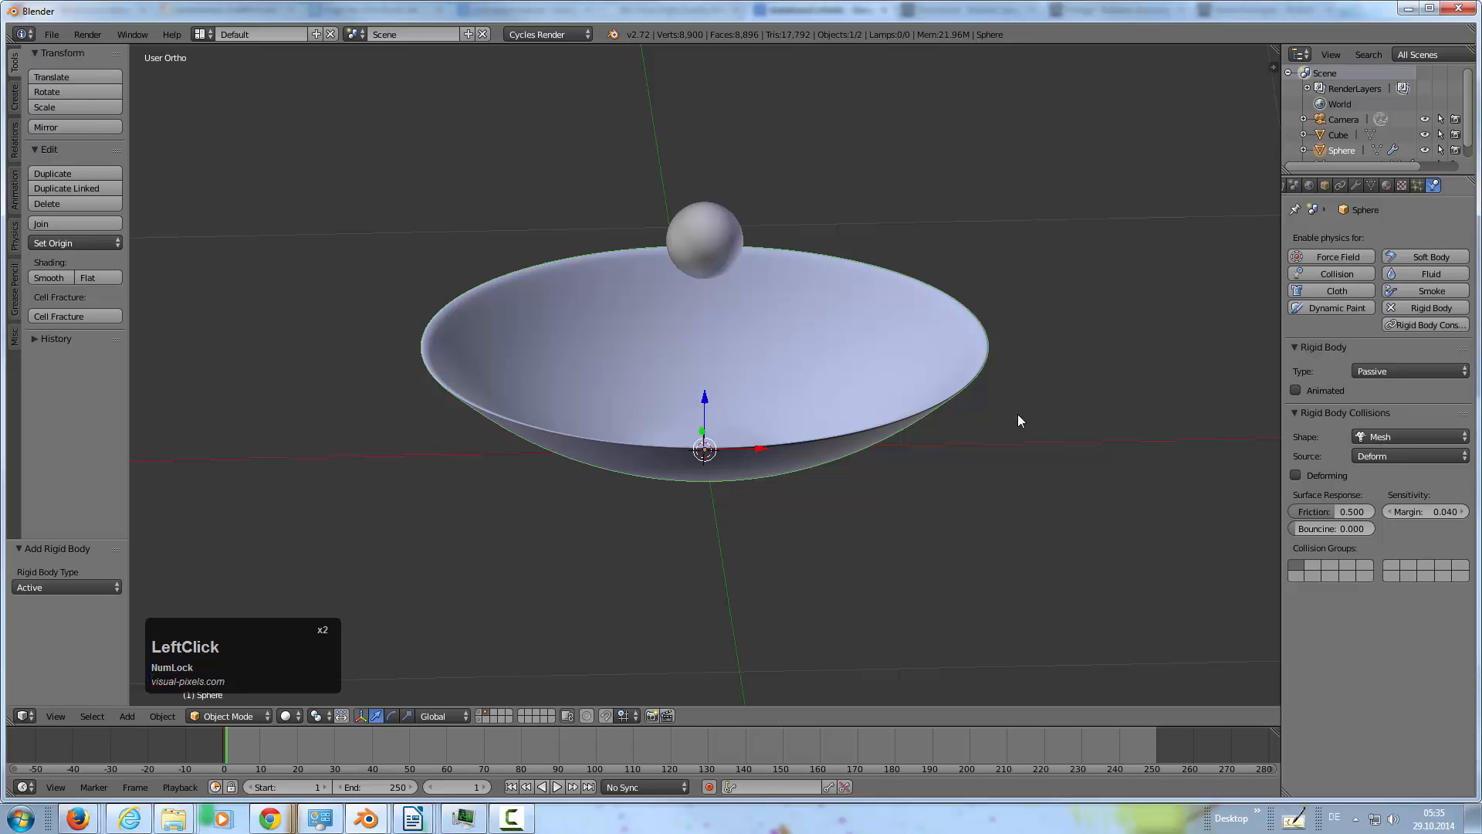
Select the small sphere above the bowl and enable Rigid Body physics on it, with the Active type
{"action": "middle_click_drag", "start_coordinate": [582, 419], "coordinate": [595, 373]}
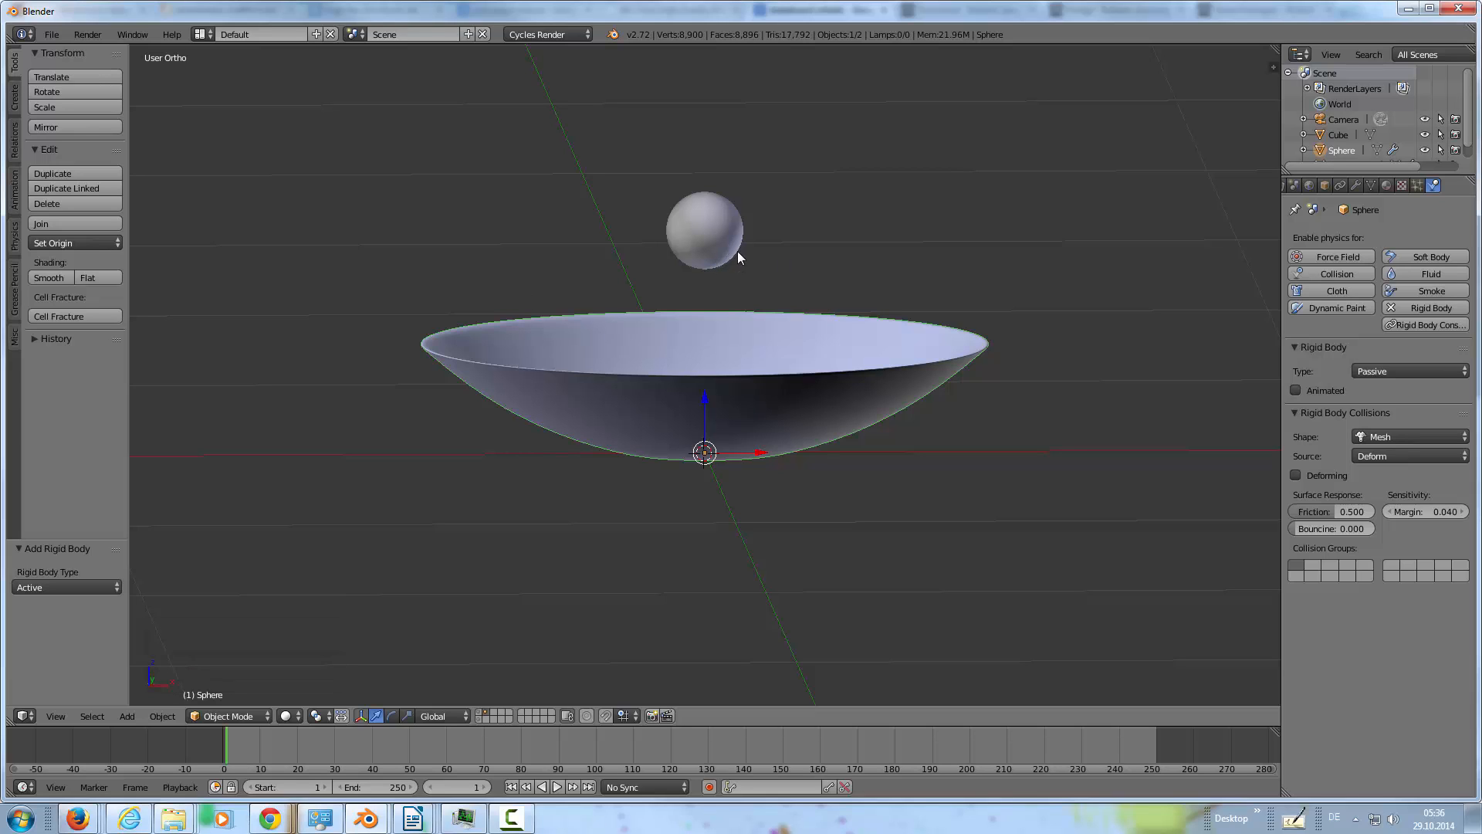
{"action": "mouse_move", "coordinate": [738, 252]}
{"action": "middle_mouse_down"}
{"action": "mouse_move", "coordinate": [757, 246]}
{"action": "mouse_move", "coordinate": [715, 263]}
{"action": "middle_mouse_up"}
{"action": "right_click", "coordinate": [715, 262]}
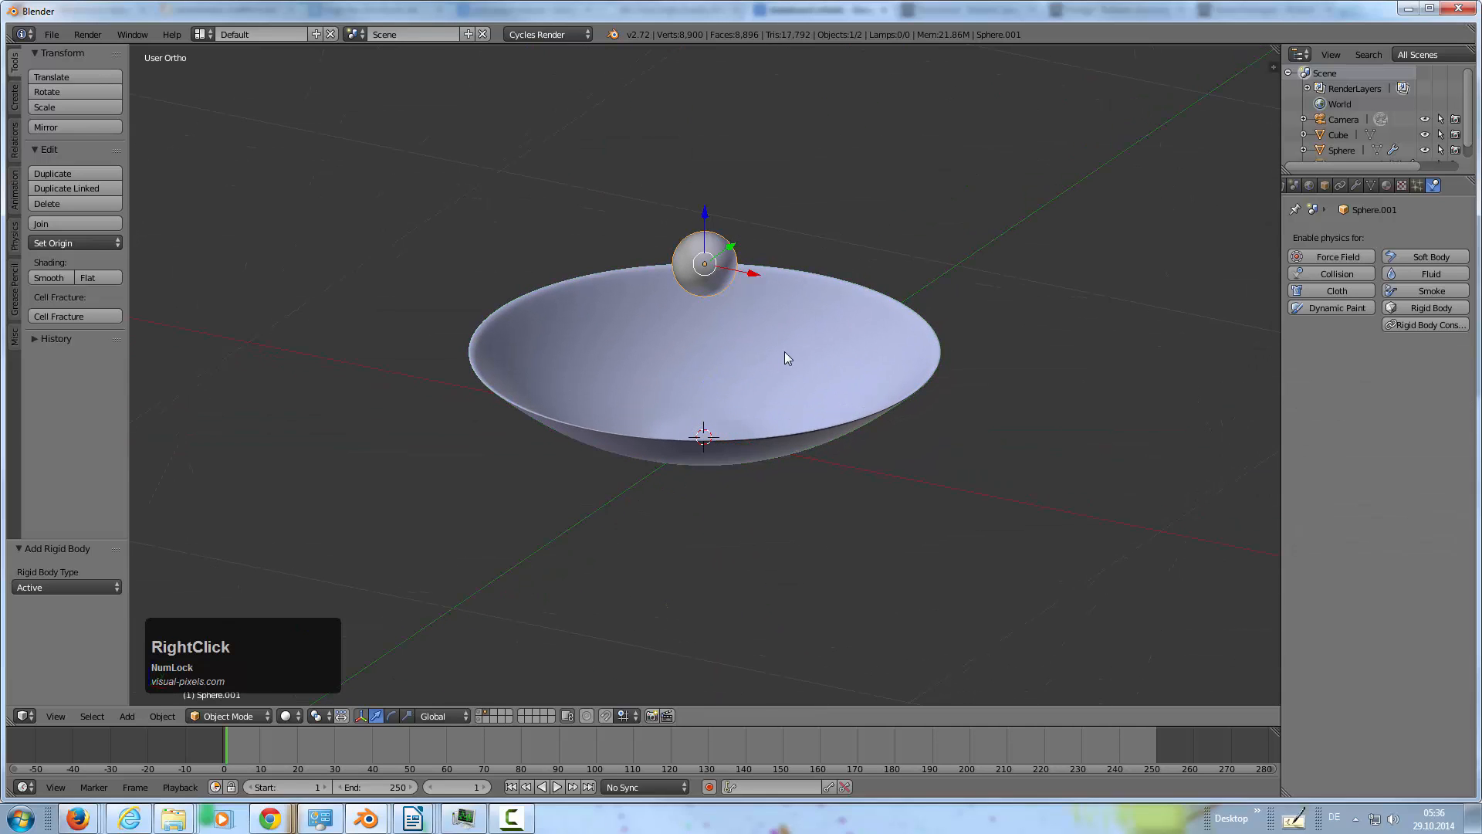
{"action": "left_click", "coordinate": [1405, 306]}
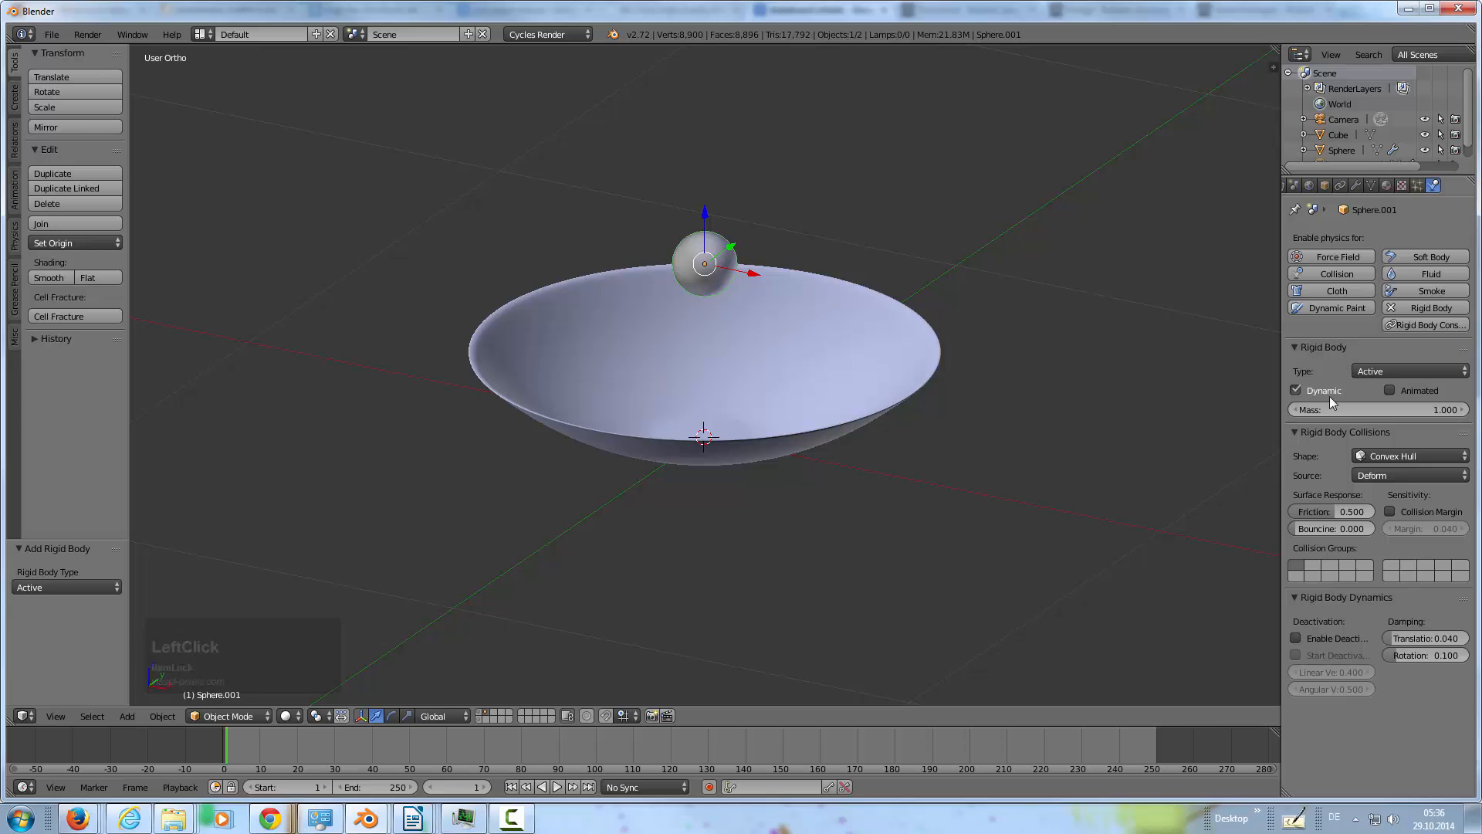
{"action": "middle_click_drag", "start_coordinate": [742, 236], "coordinate": [734, 216]}
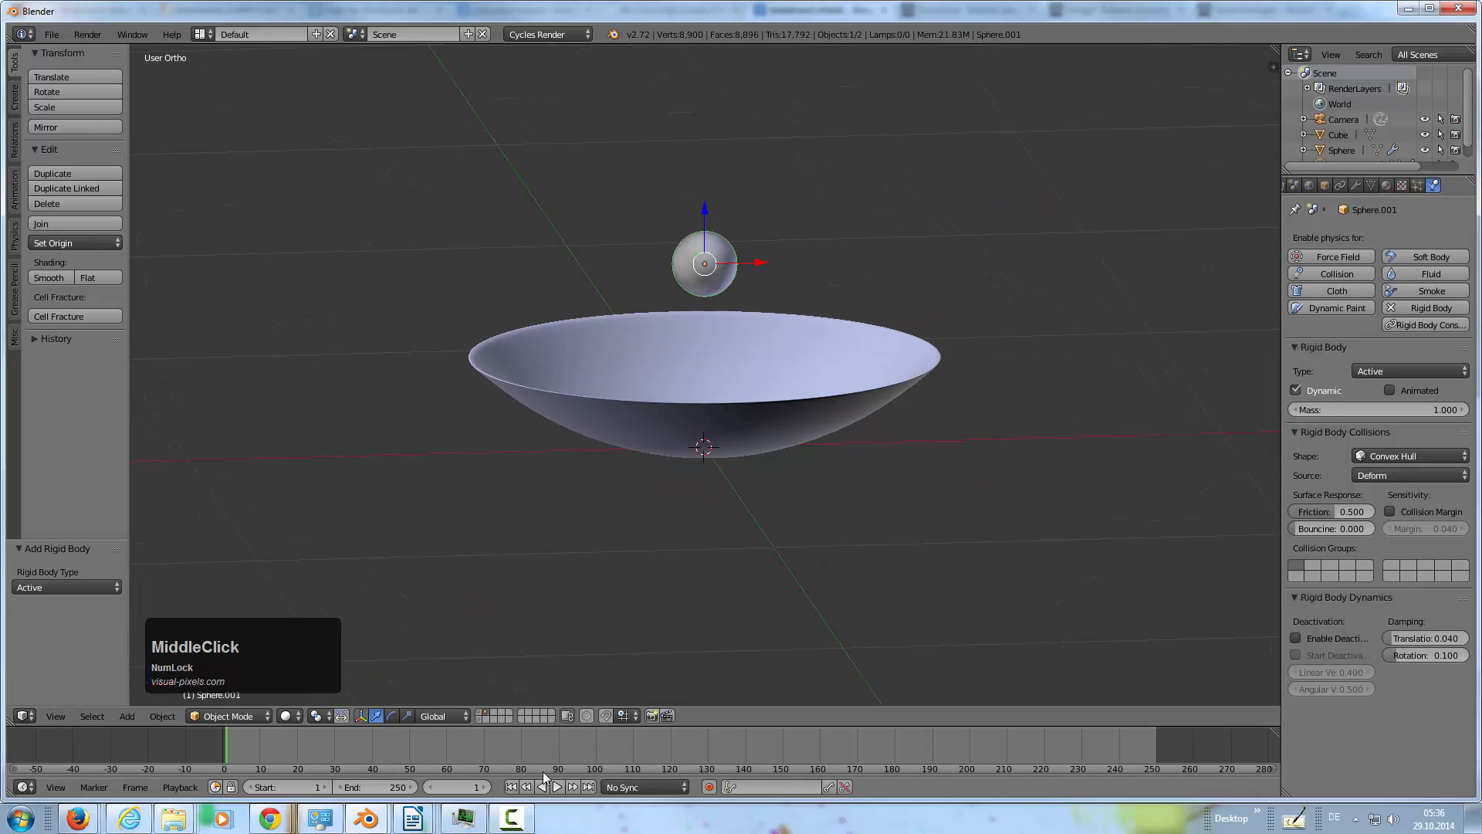
Play the rigid body simulation to test the sphere's fall into the bowl, stop it and return to the first frame
{"action": "left_click", "coordinate": [557, 786]}
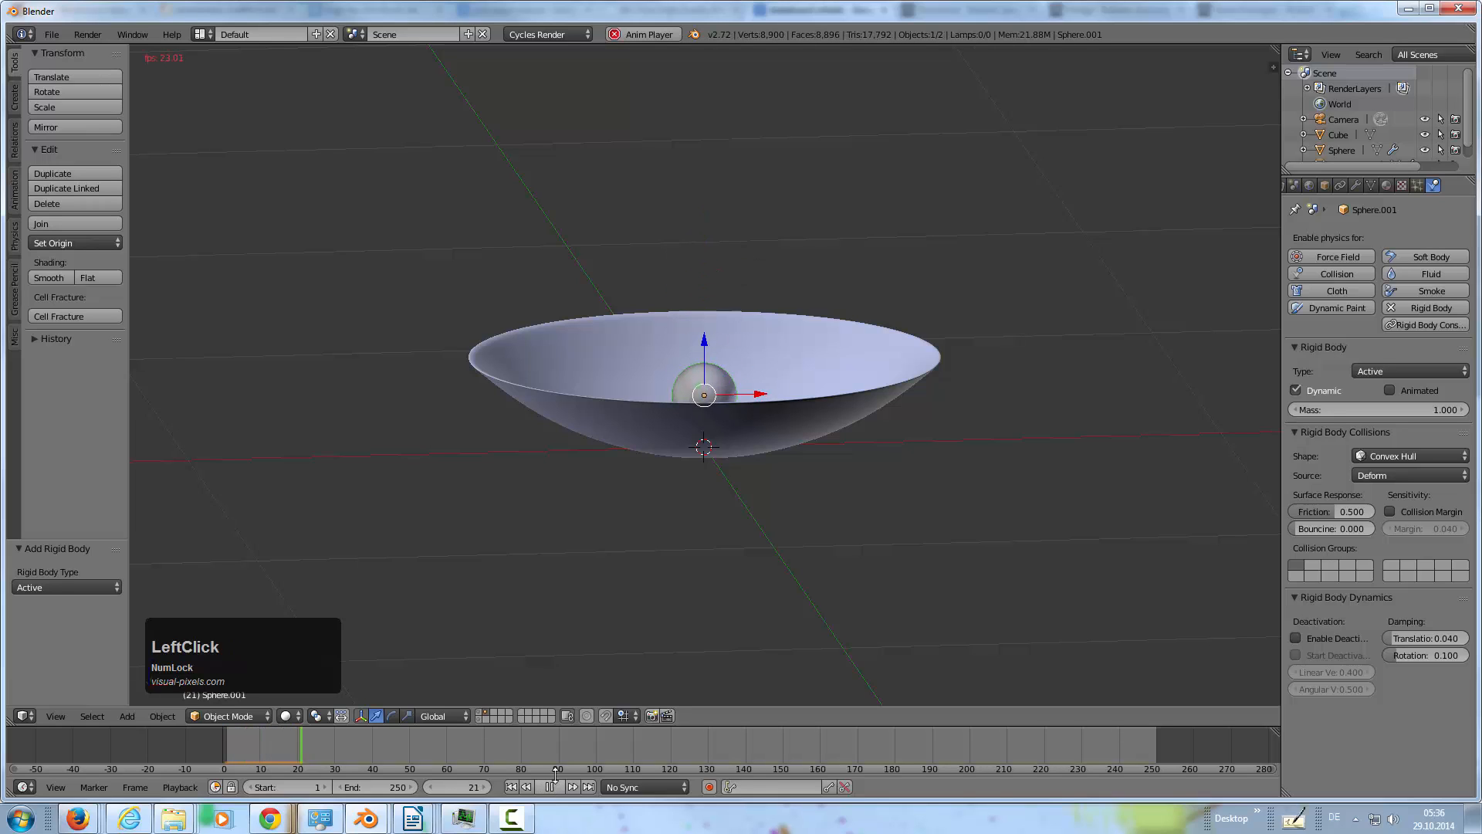
{"action": "left_click", "coordinate": [550, 786]}
{"action": "middle_click_drag", "start_coordinate": [793, 250], "coordinate": [794, 303]}
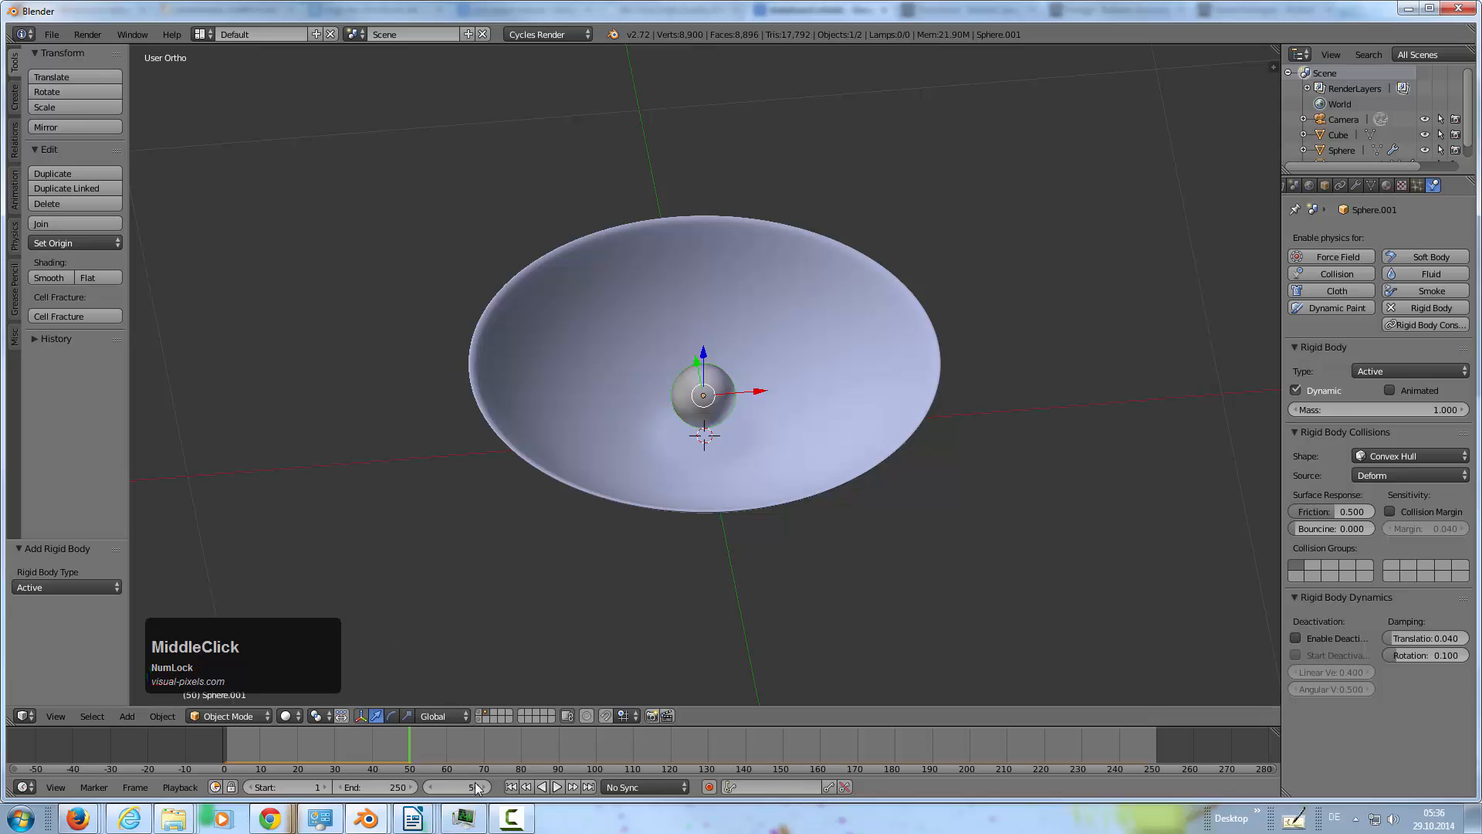
{"action": "left_click", "coordinate": [511, 787]}
{"action": "middle_click_drag", "start_coordinate": [646, 568], "coordinate": [618, 424]}
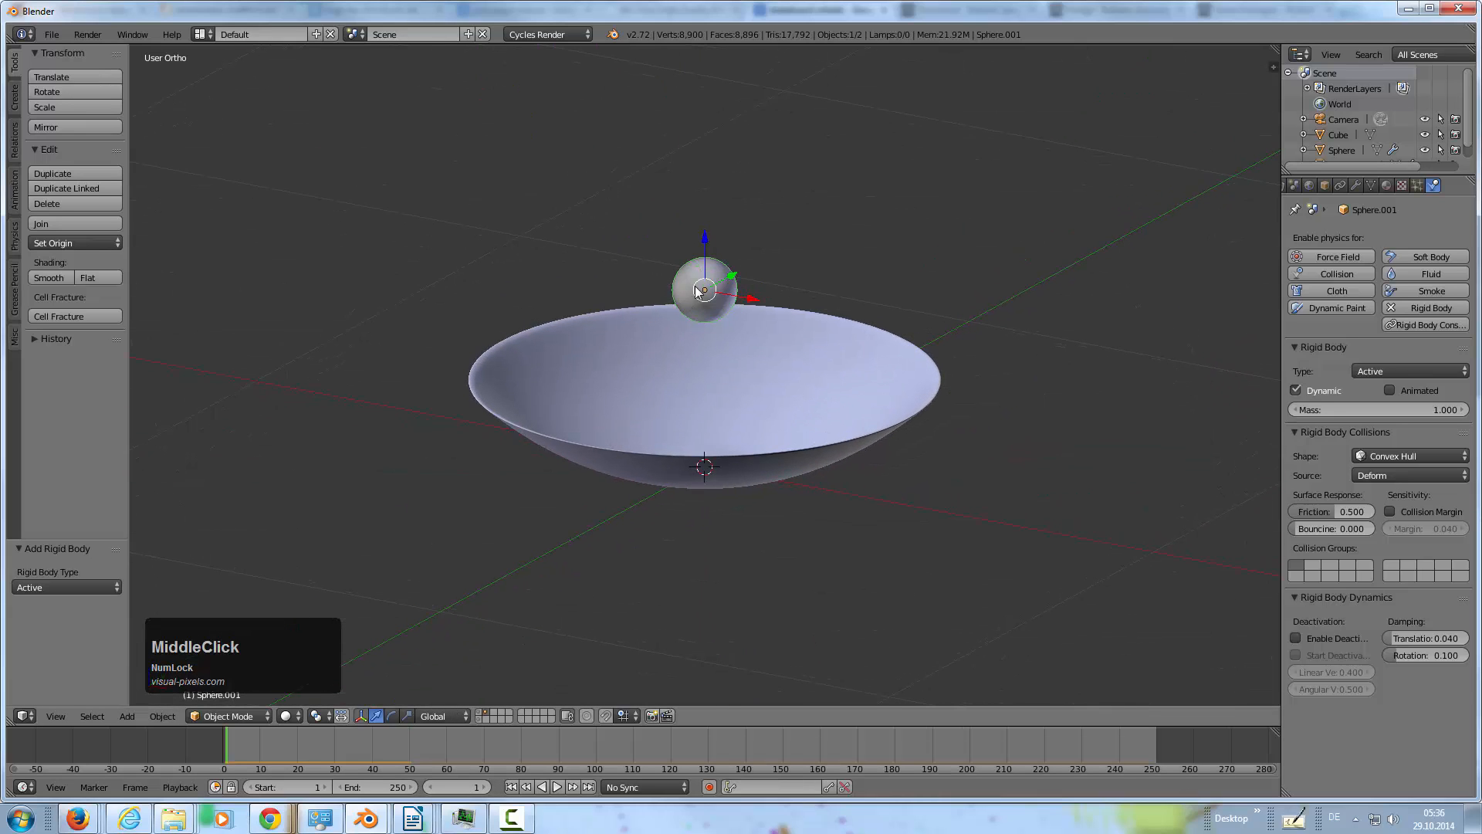
Make two linked duplicates of the small sphere and place them beside the original, above the bowl, without overlap
{"action": "middle_click_drag", "start_coordinate": [697, 291], "coordinate": [698, 291]}
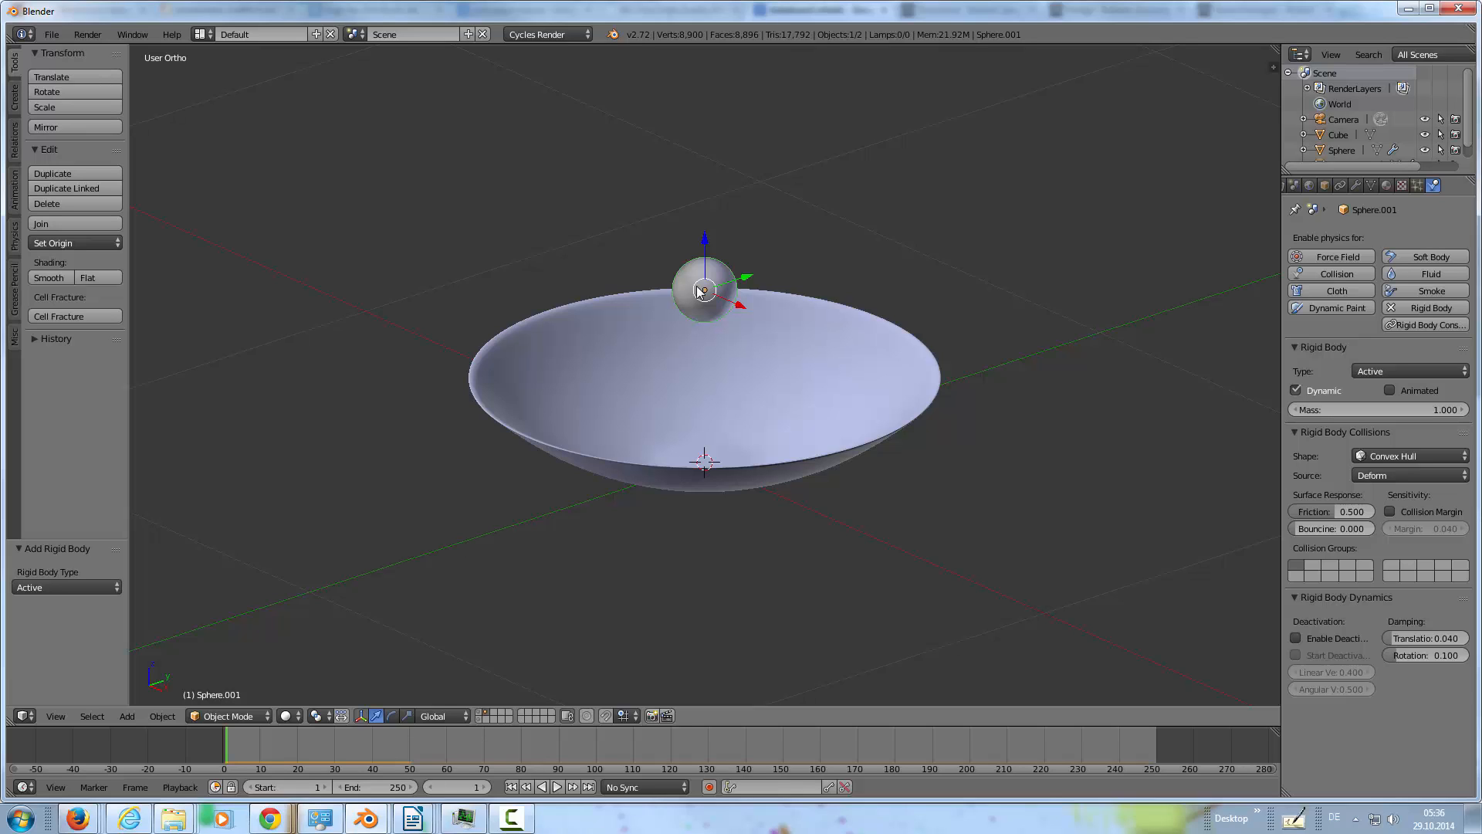
{"action": "middle_click_drag", "start_coordinate": [742, 304], "coordinate": [728, 321]}
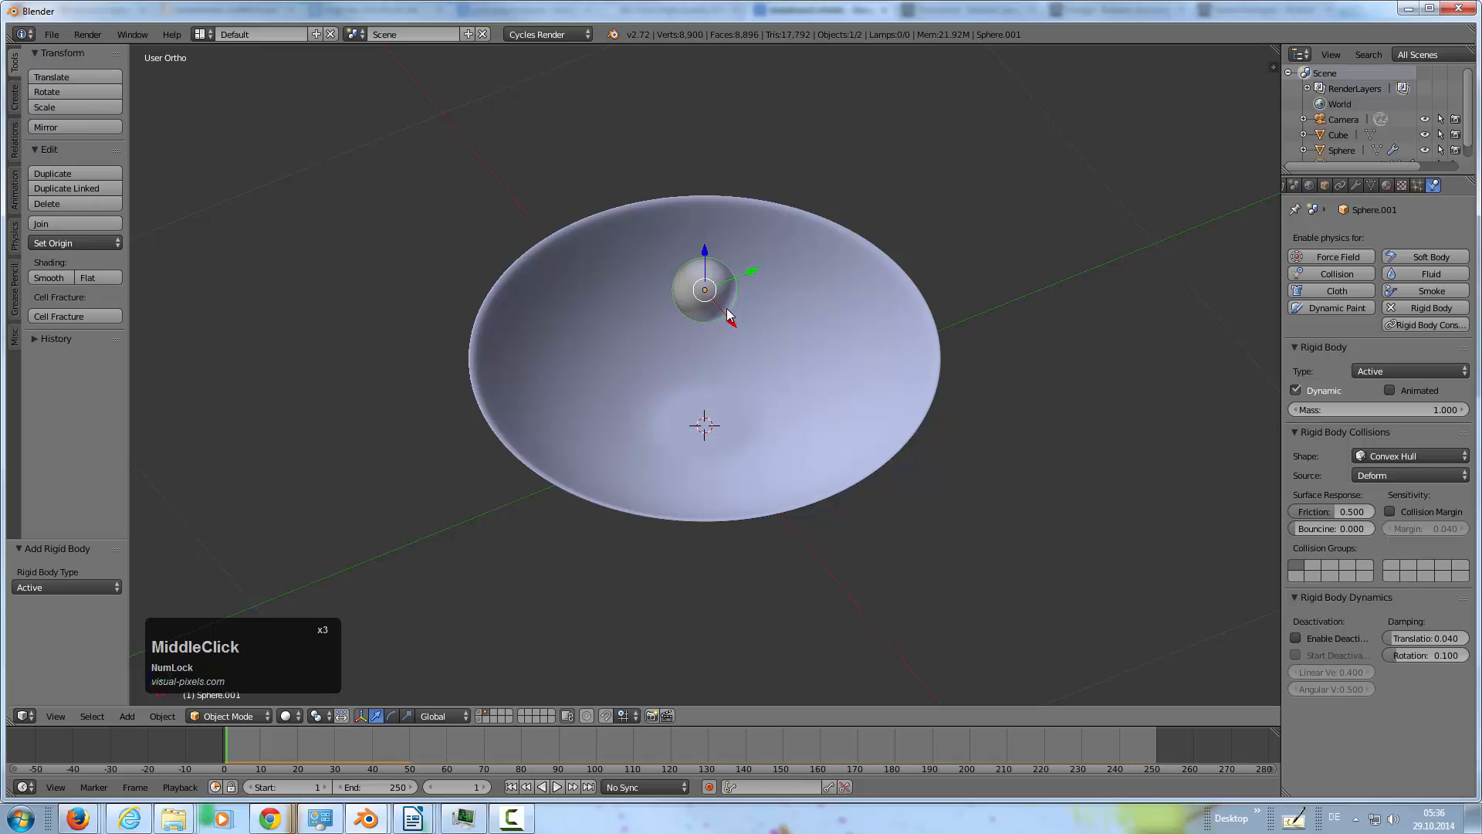
{"action": "key", "text": "shift+d"}
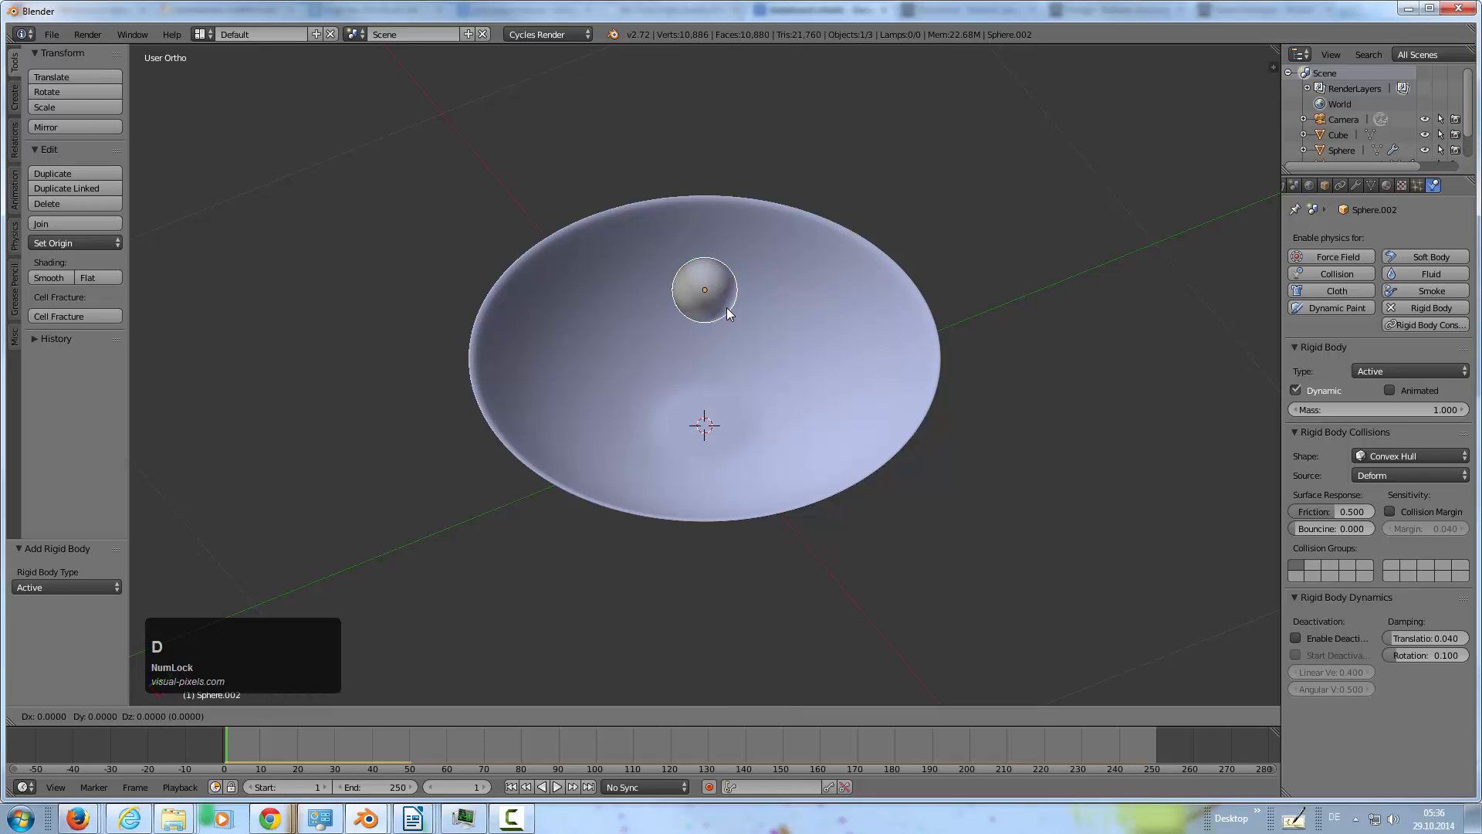
{"action": "left_click", "coordinate": [798, 298]}
{"action": "middle_click_drag", "start_coordinate": [797, 301], "coordinate": [805, 319]}
{"action": "key", "text": "alt+d"}
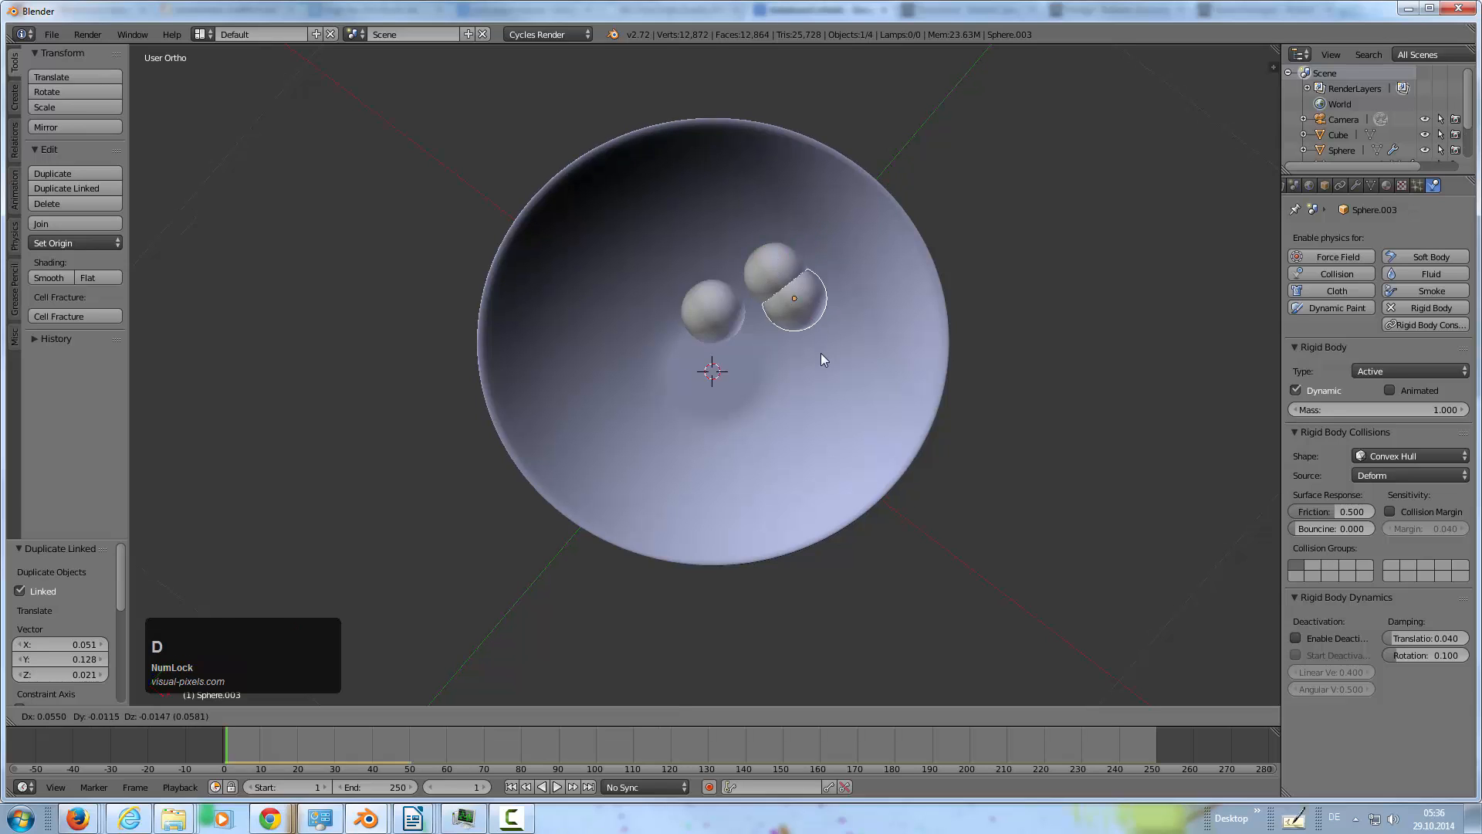
{"action": "left_click", "coordinate": [821, 383]}
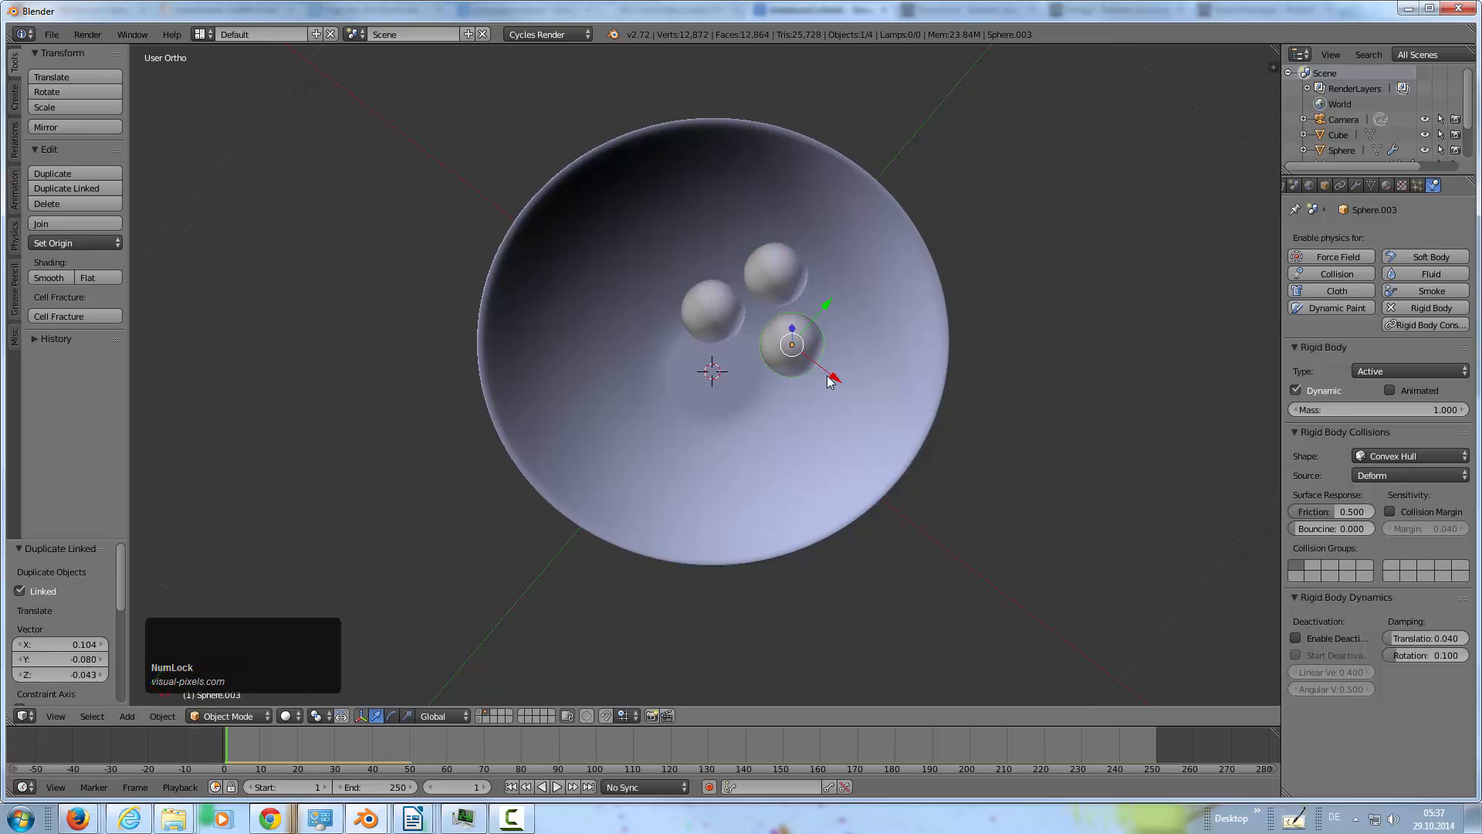
In top view, place three more linked sphere duplicates over the rear (+Y) part of the bowl
{"action": "key", "text": "KP_7"}
{"action": "key", "text": "alt+d"}
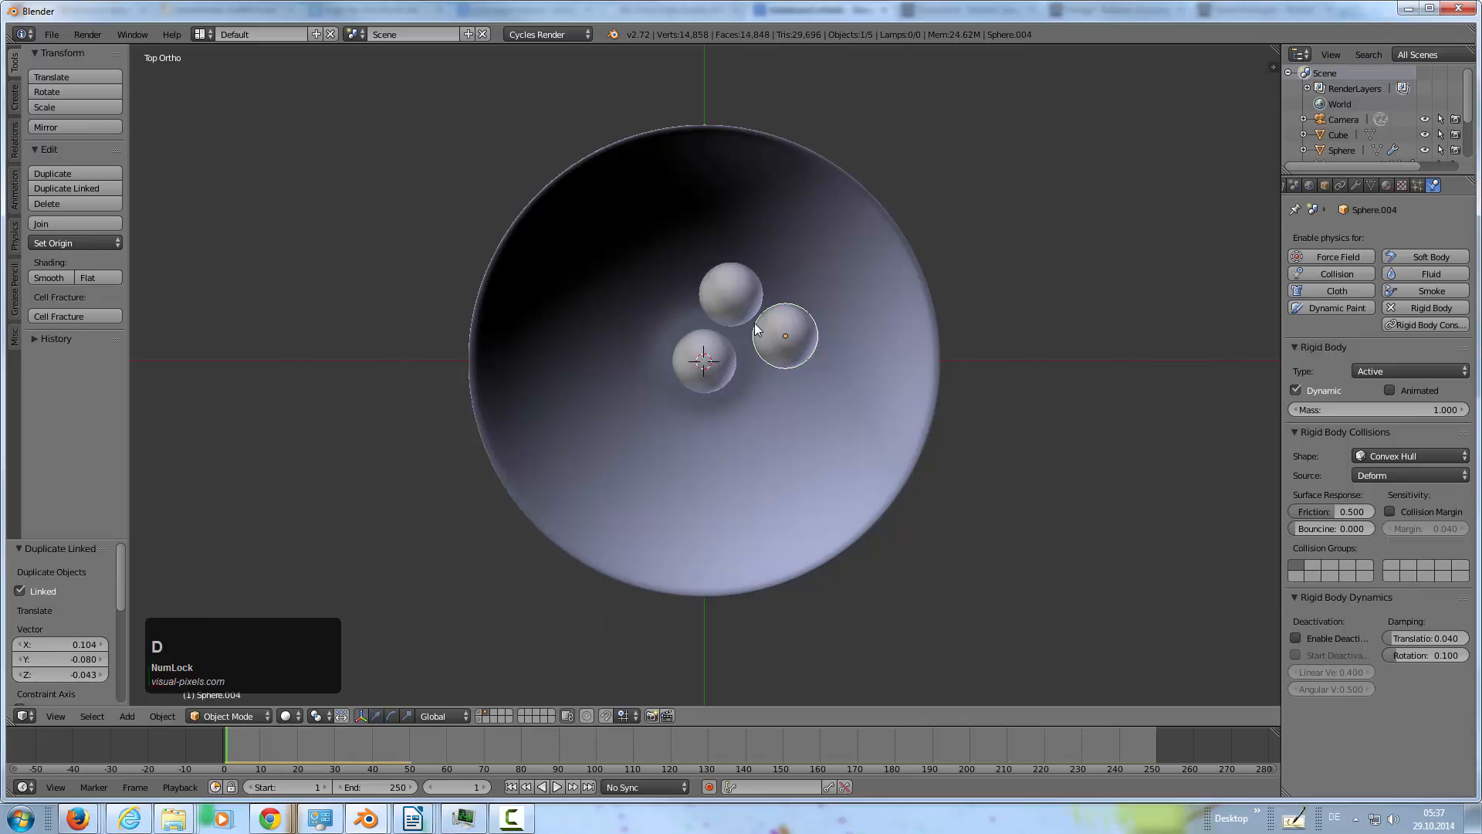
{"action": "left_click", "coordinate": [690, 324]}
{"action": "key", "text": "alt+d"}
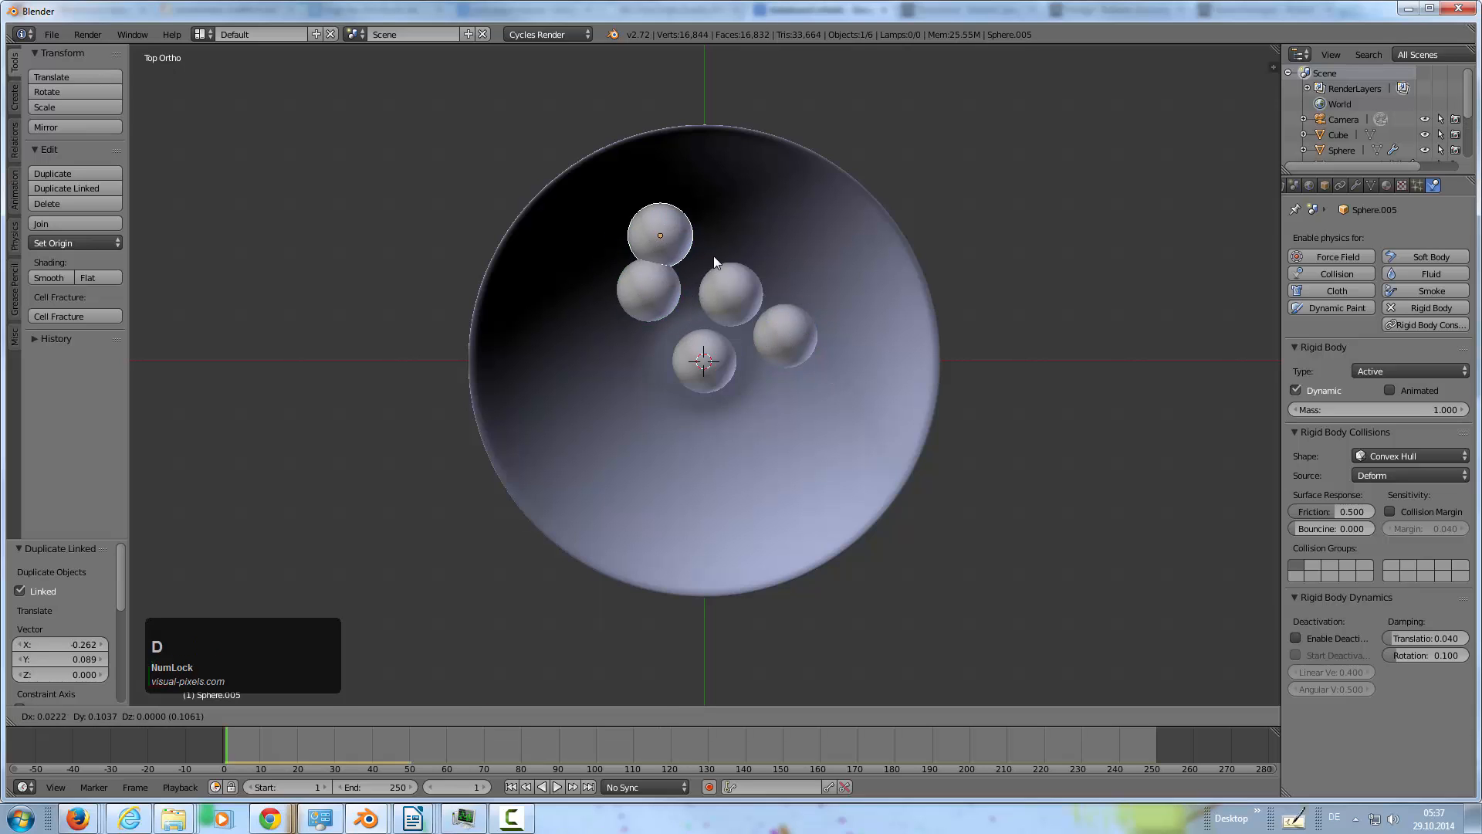
{"action": "left_click", "coordinate": [734, 251]}
{"action": "key", "text": "alt+d"}
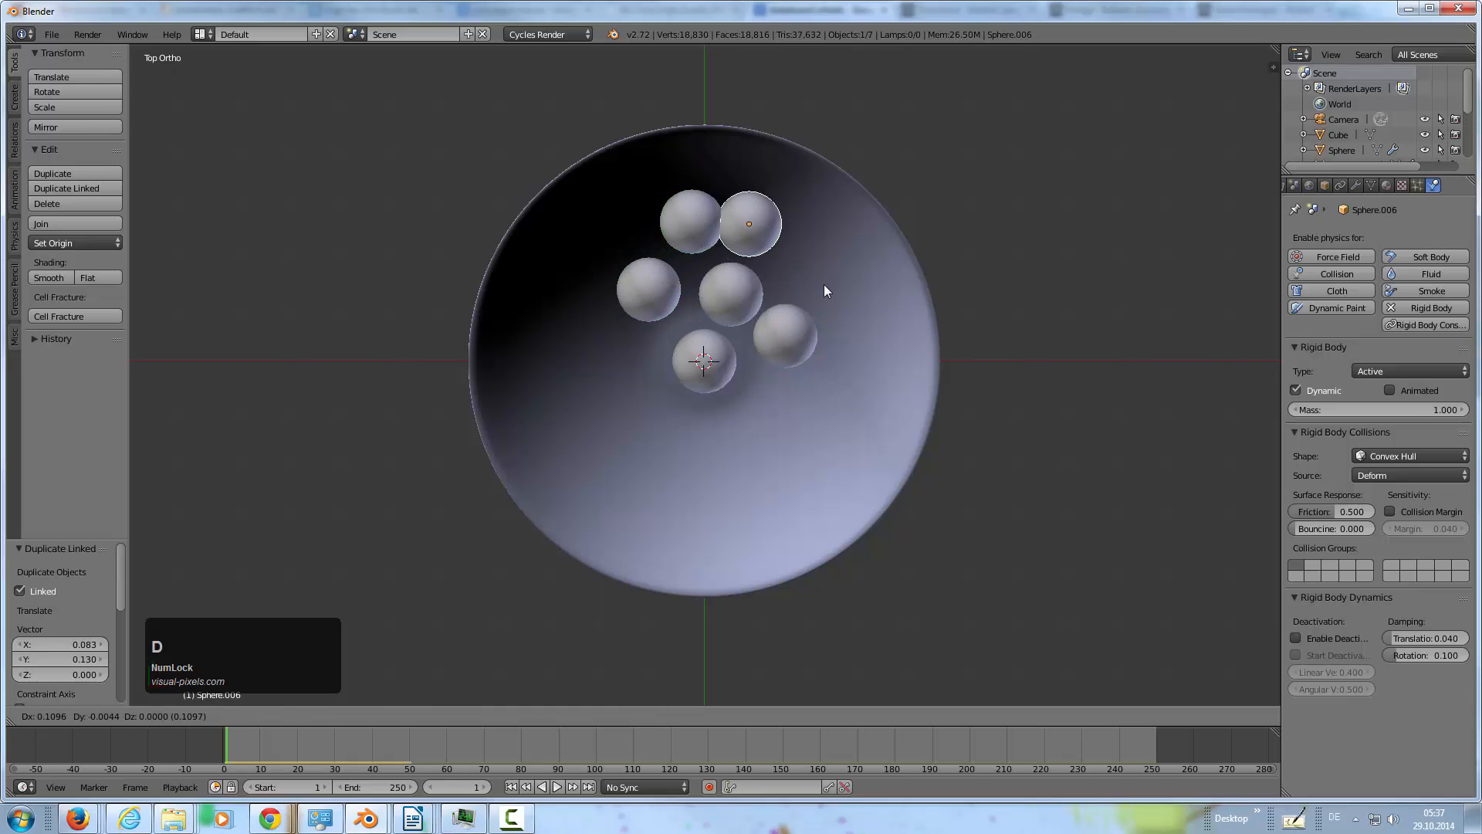
{"action": "left_click", "coordinate": [832, 283]}
Add three linked duplicates curving around the front (−Y) side of the central sphere, starting from the sphere on its +X side
{"action": "right_click", "coordinate": [785, 328]}
{"action": "key", "text": "alt+d"}
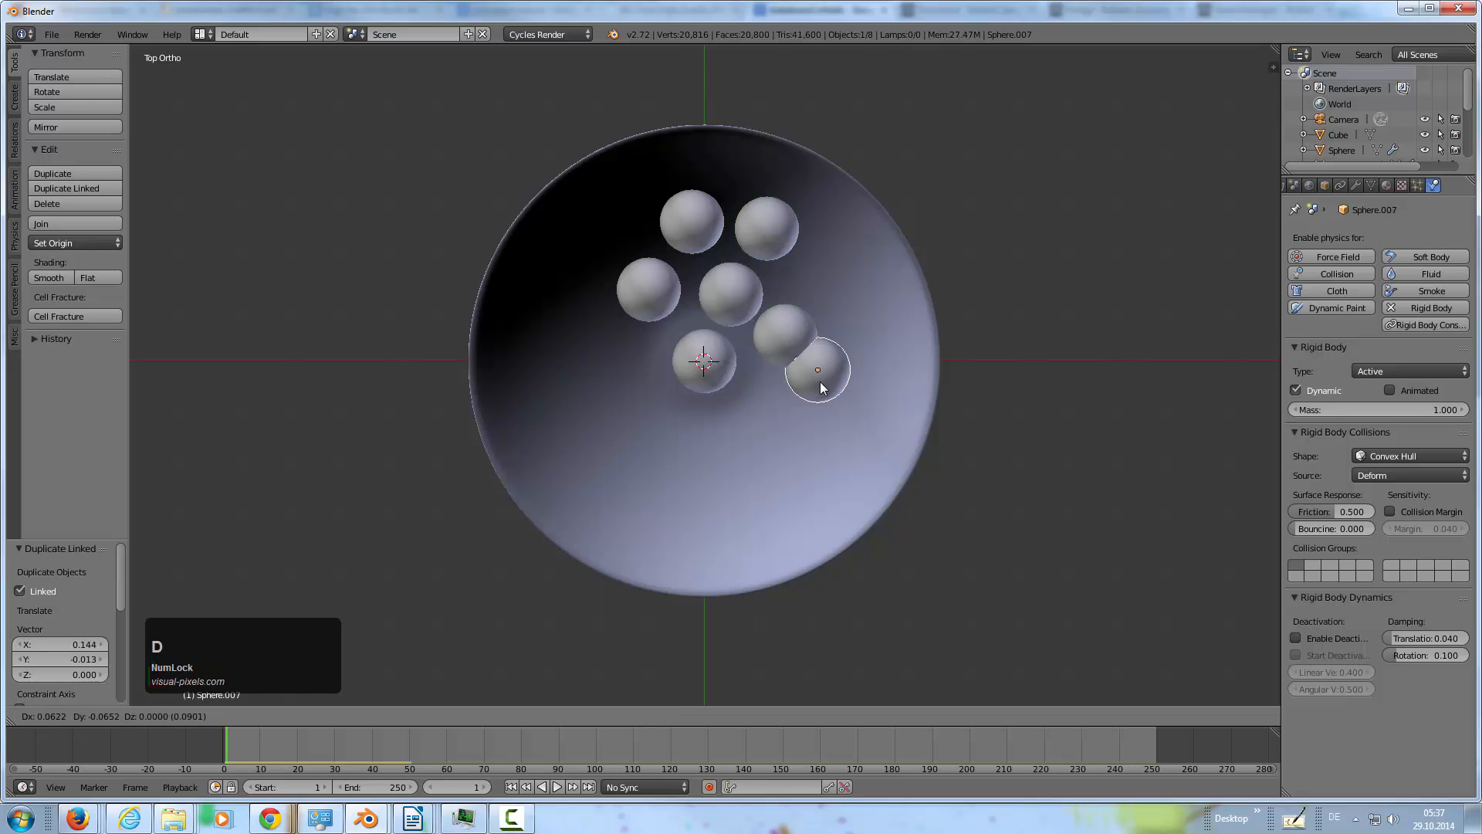
{"action": "left_click", "coordinate": [807, 395]}
{"action": "key", "text": "alt+d"}
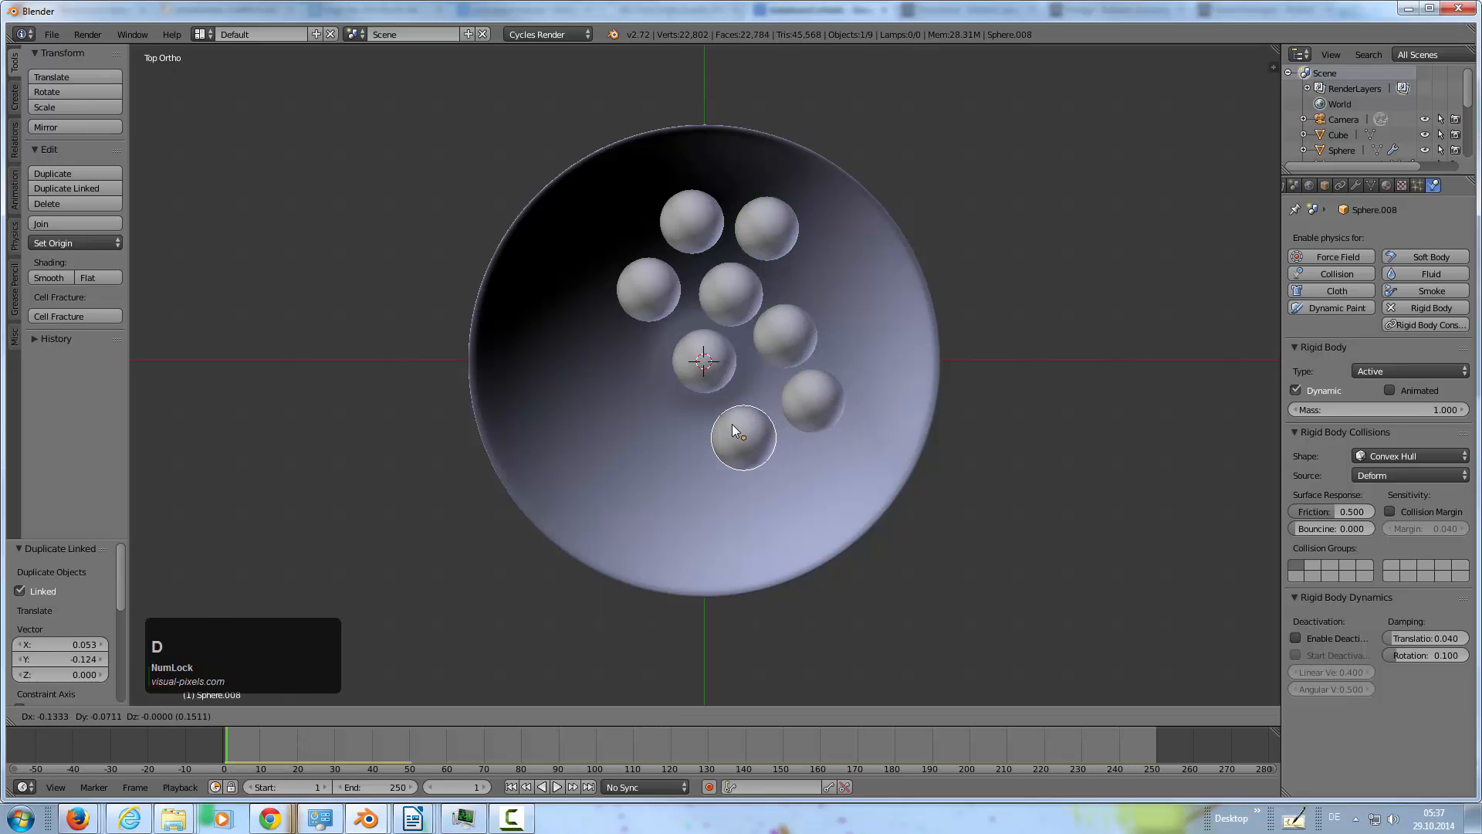
{"action": "left_click", "coordinate": [710, 448]}
{"action": "key", "text": "alt+d"}
{"action": "left_click", "coordinate": [647, 419]}
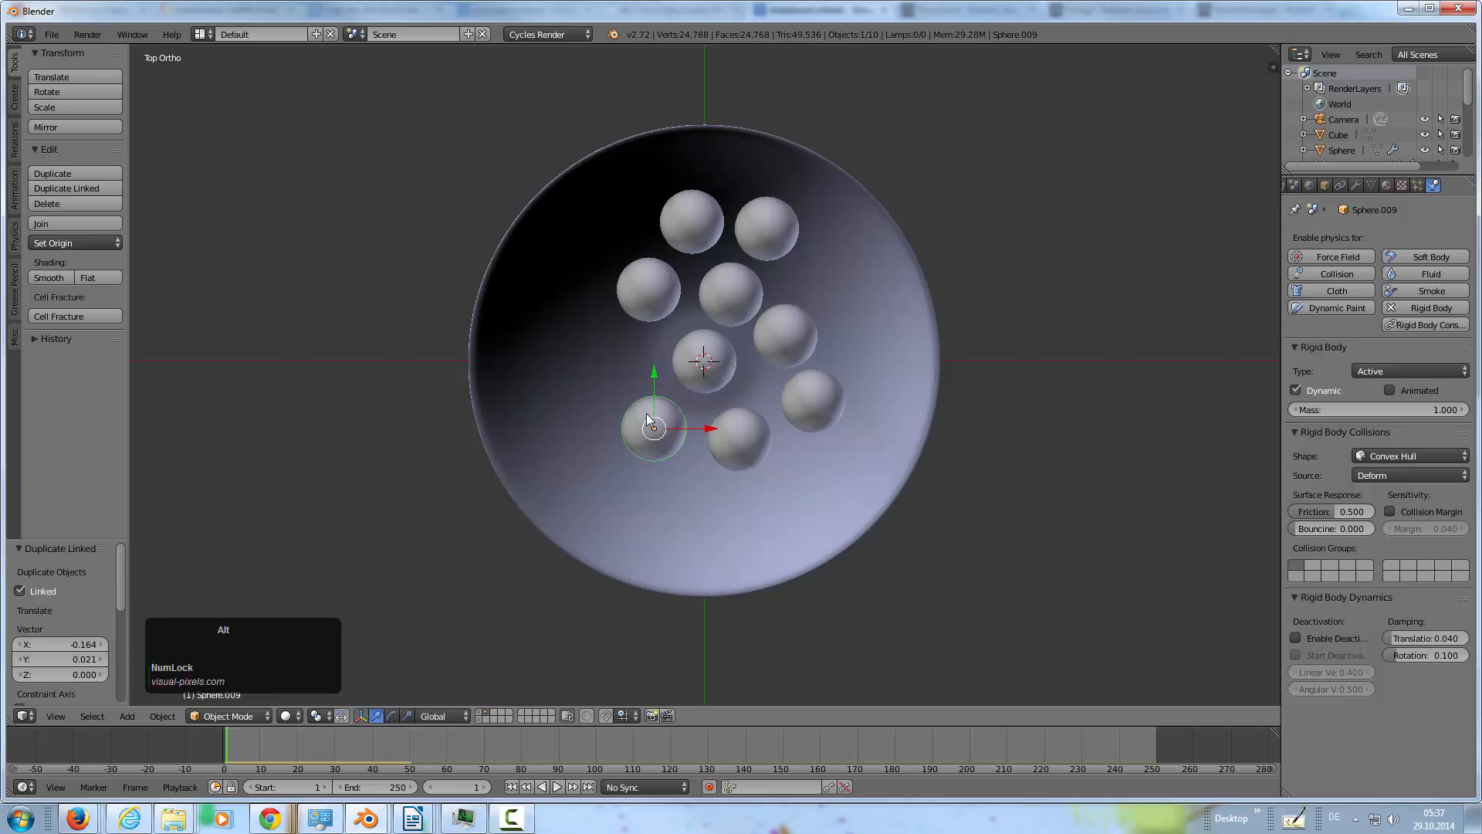
Add three linked sphere duplicates over the −X side of the bowl, one beside the central sphere and two farther out
{"action": "key", "text": "alt+d"}
{"action": "left_click", "coordinate": [622, 366]}
{"action": "key", "text": "alt+d"}
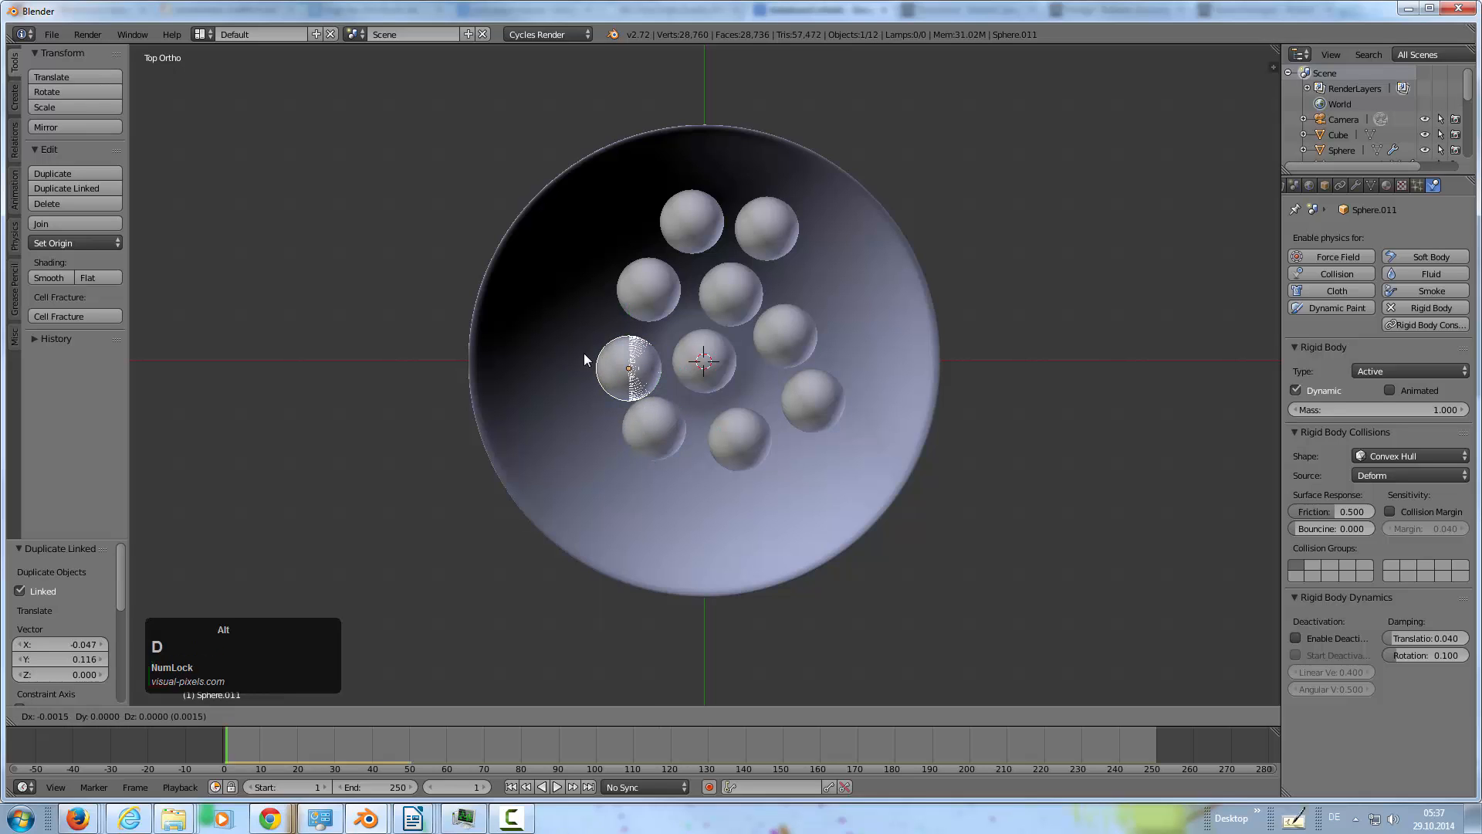
{"action": "left_click", "coordinate": [566, 311]}
{"action": "right_click", "coordinate": [608, 367]}
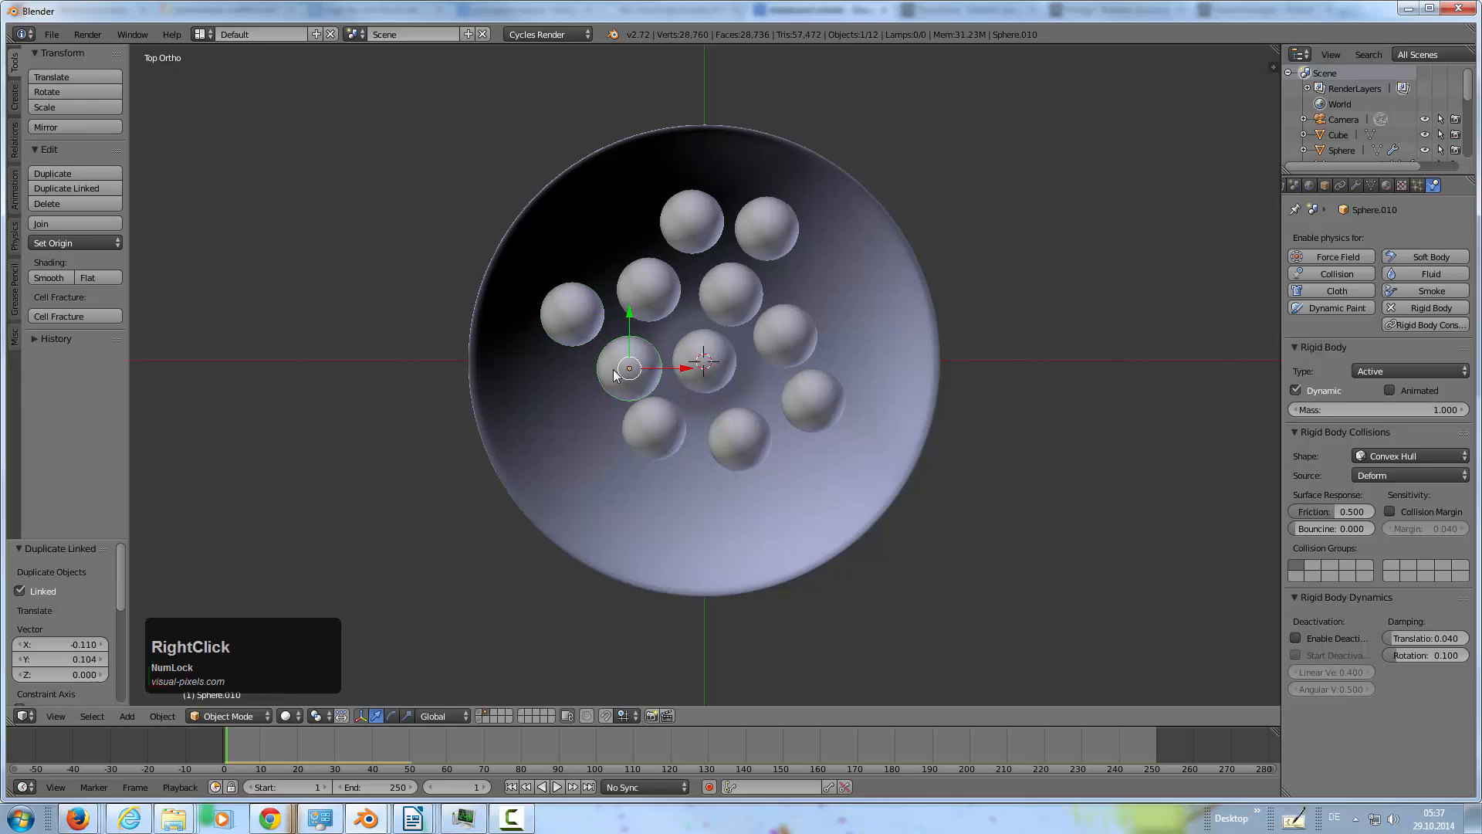
{"action": "key", "text": "alt+d"}
{"action": "left_click", "coordinate": [548, 397]}
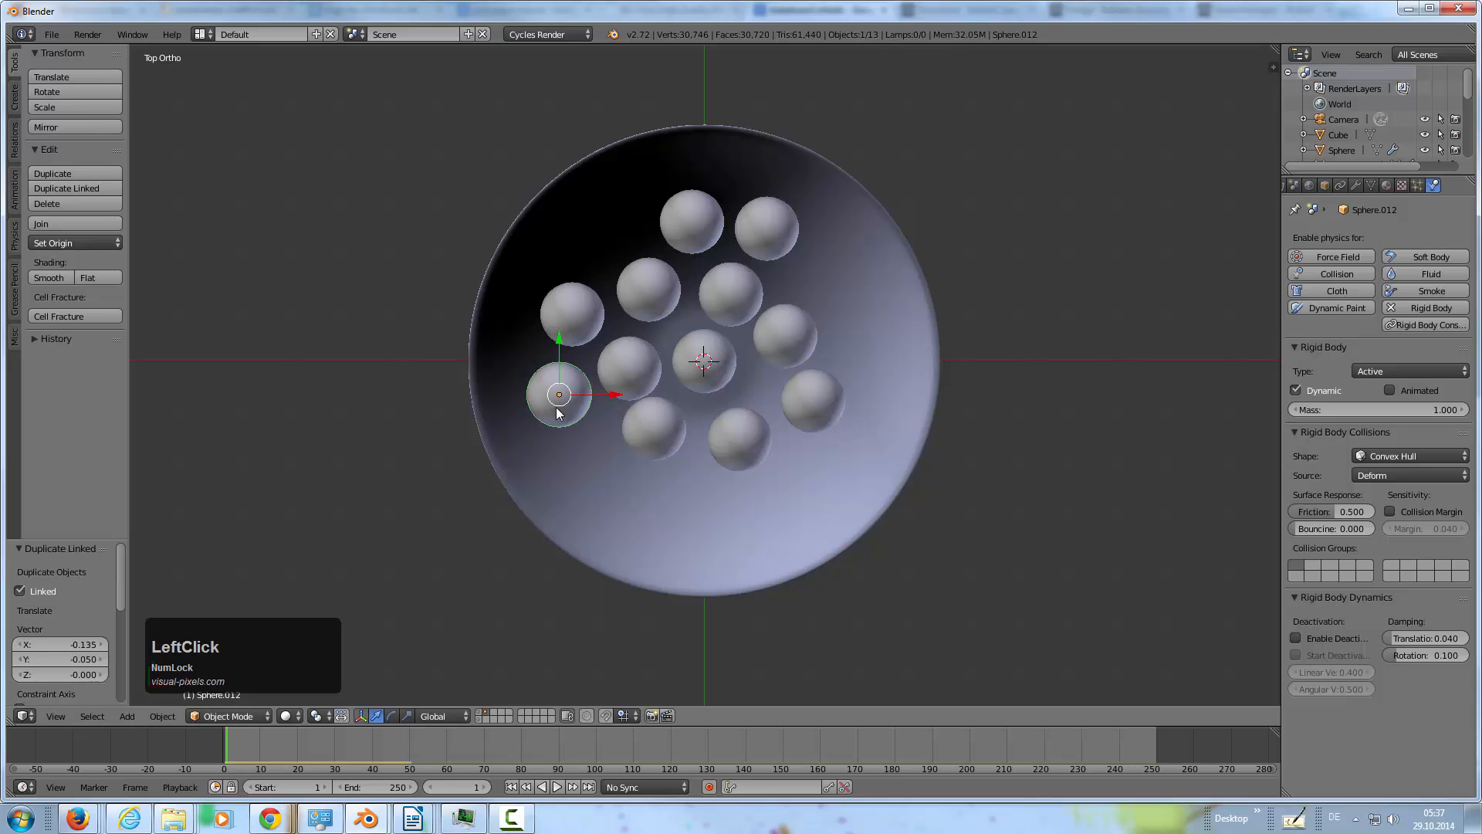
Place three linked sphere duplicates in an outer arc along the front (−Y) side of the bowl
{"action": "key", "text": "alt+d"}
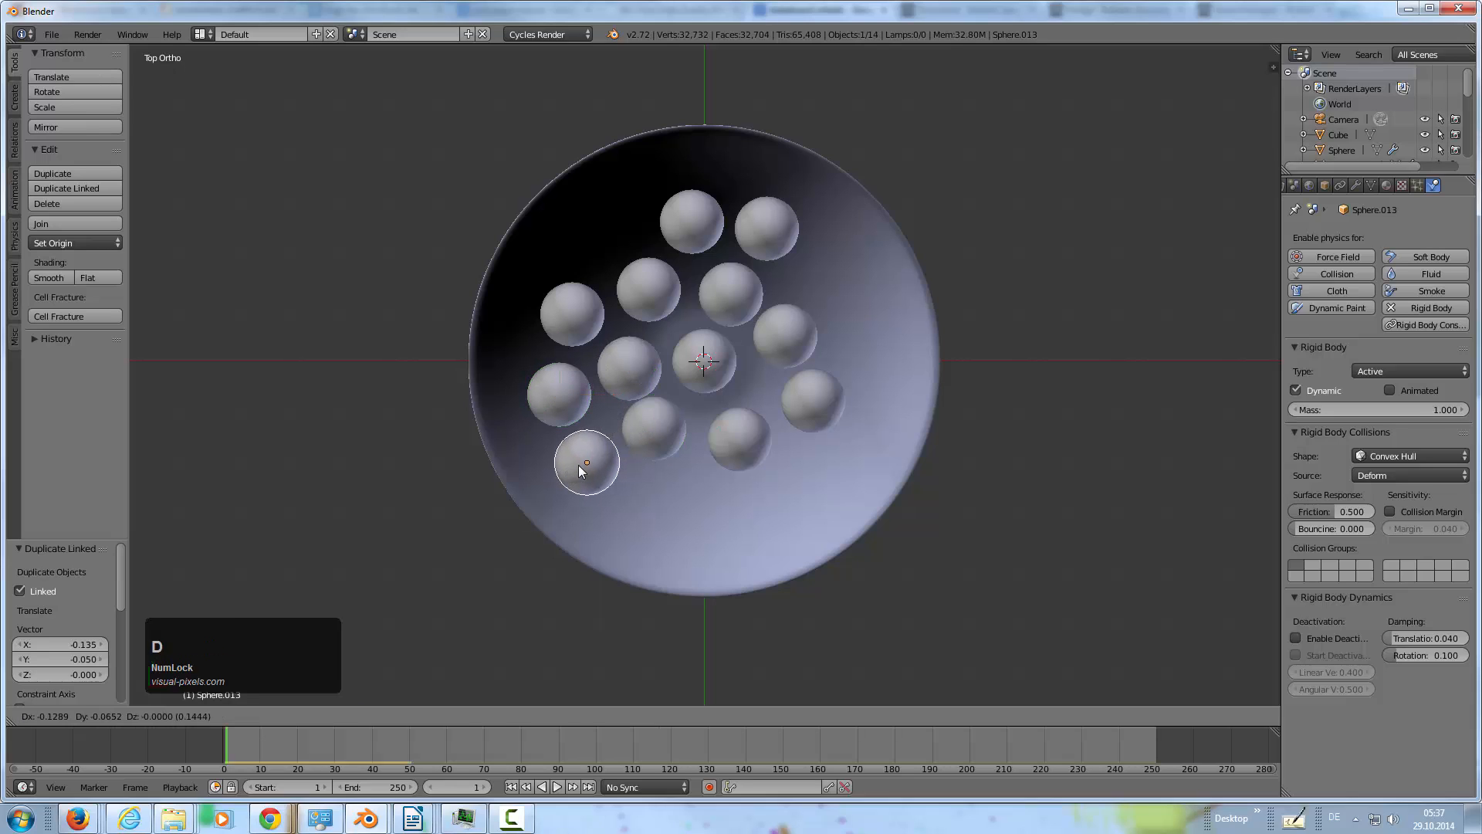
{"action": "left_click", "coordinate": [568, 470]}
{"action": "right_click", "coordinate": [656, 434]}
{"action": "key", "text": "alt+d"}
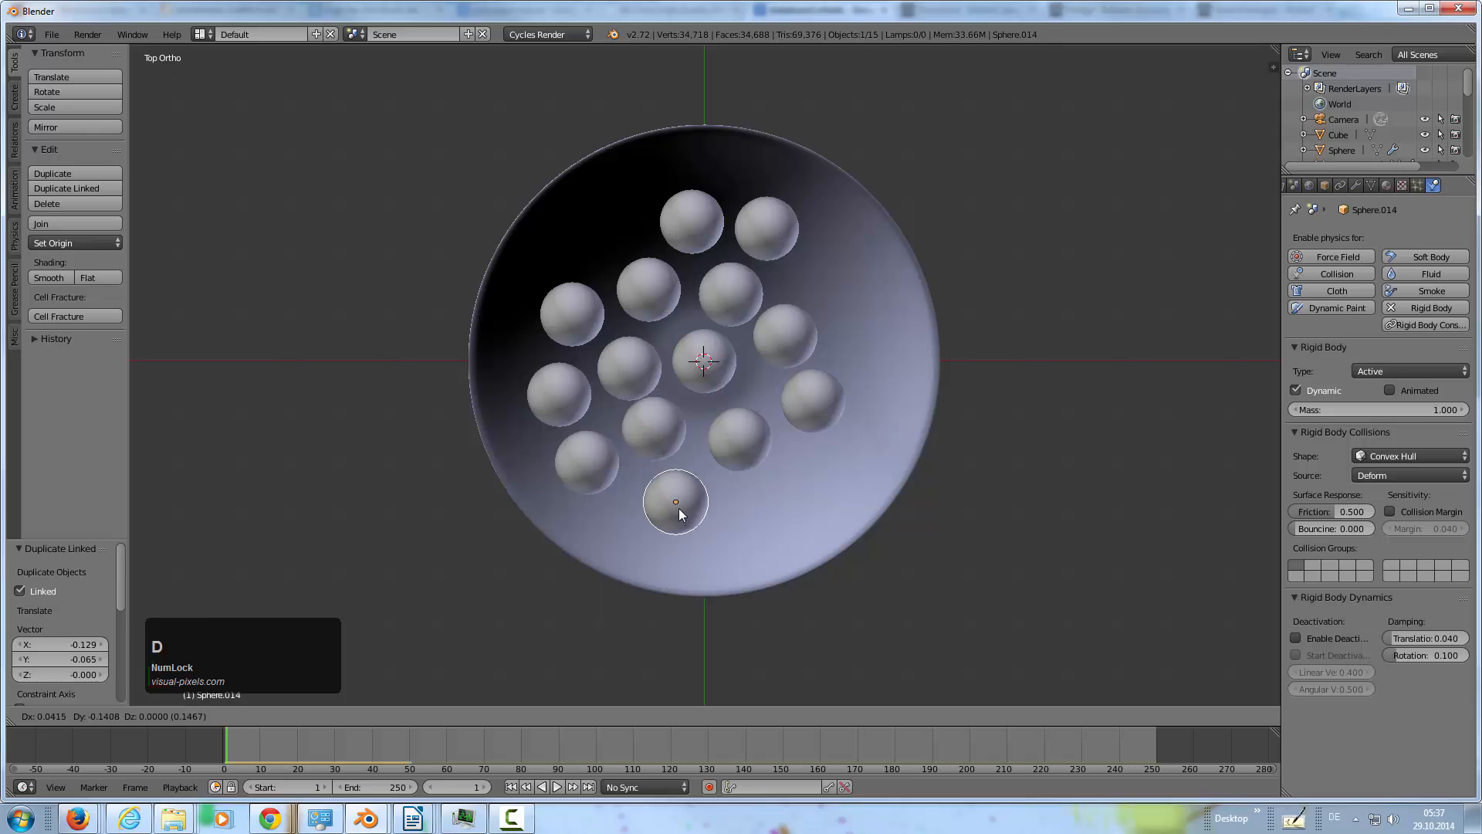
{"action": "left_click", "coordinate": [678, 508]}
{"action": "right_click", "coordinate": [734, 452]}
{"action": "key", "text": "alt+d"}
{"action": "left_click", "coordinate": [798, 481]}
Fill the outer +X side of the bowl with two more linked sphere duplicates
{"action": "right_click", "coordinate": [811, 397]}
{"action": "key", "text": "alt+d"}
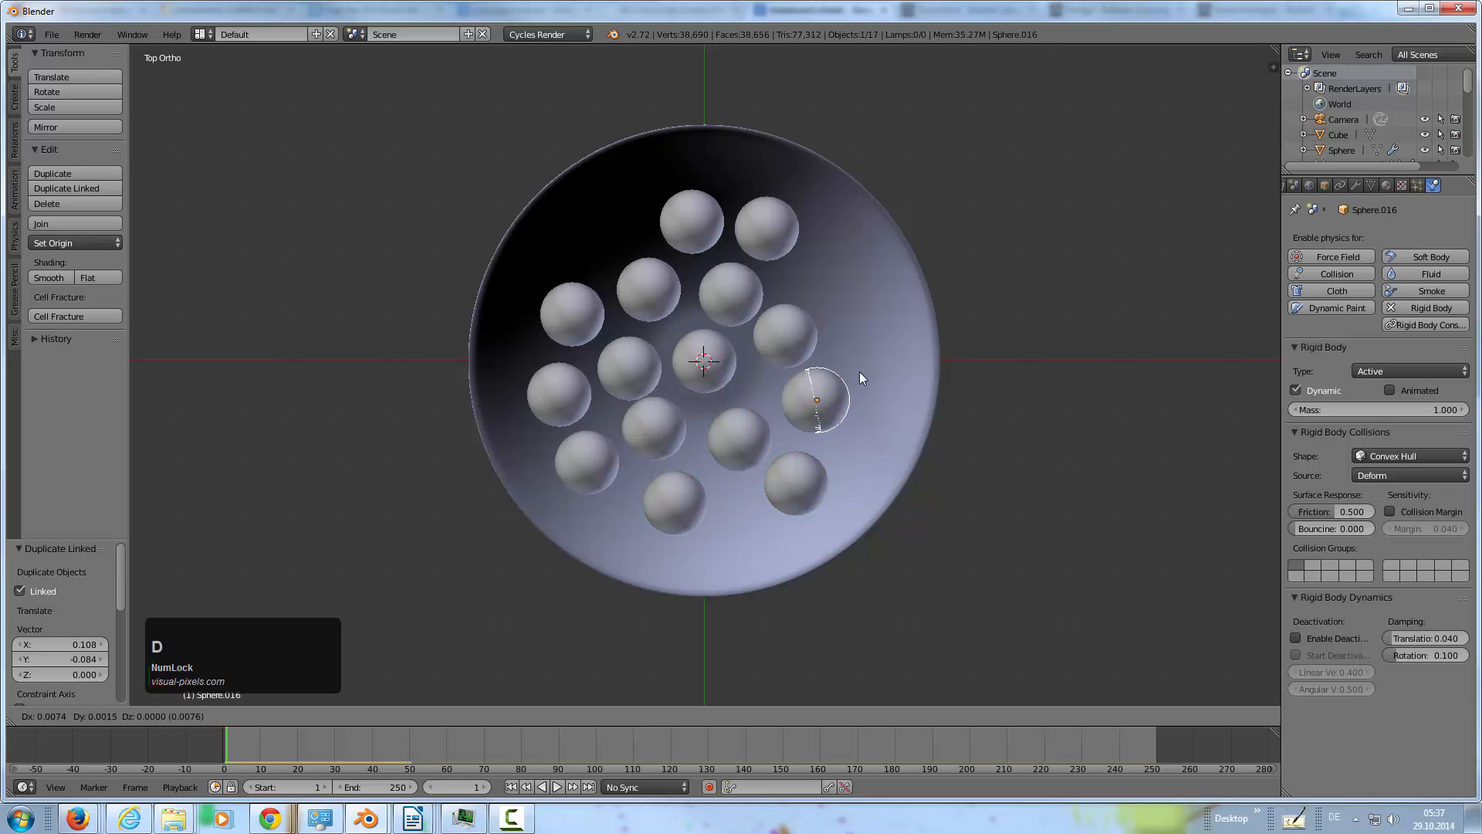
{"action": "left_click", "coordinate": [861, 349]}
{"action": "right_click", "coordinate": [804, 332]}
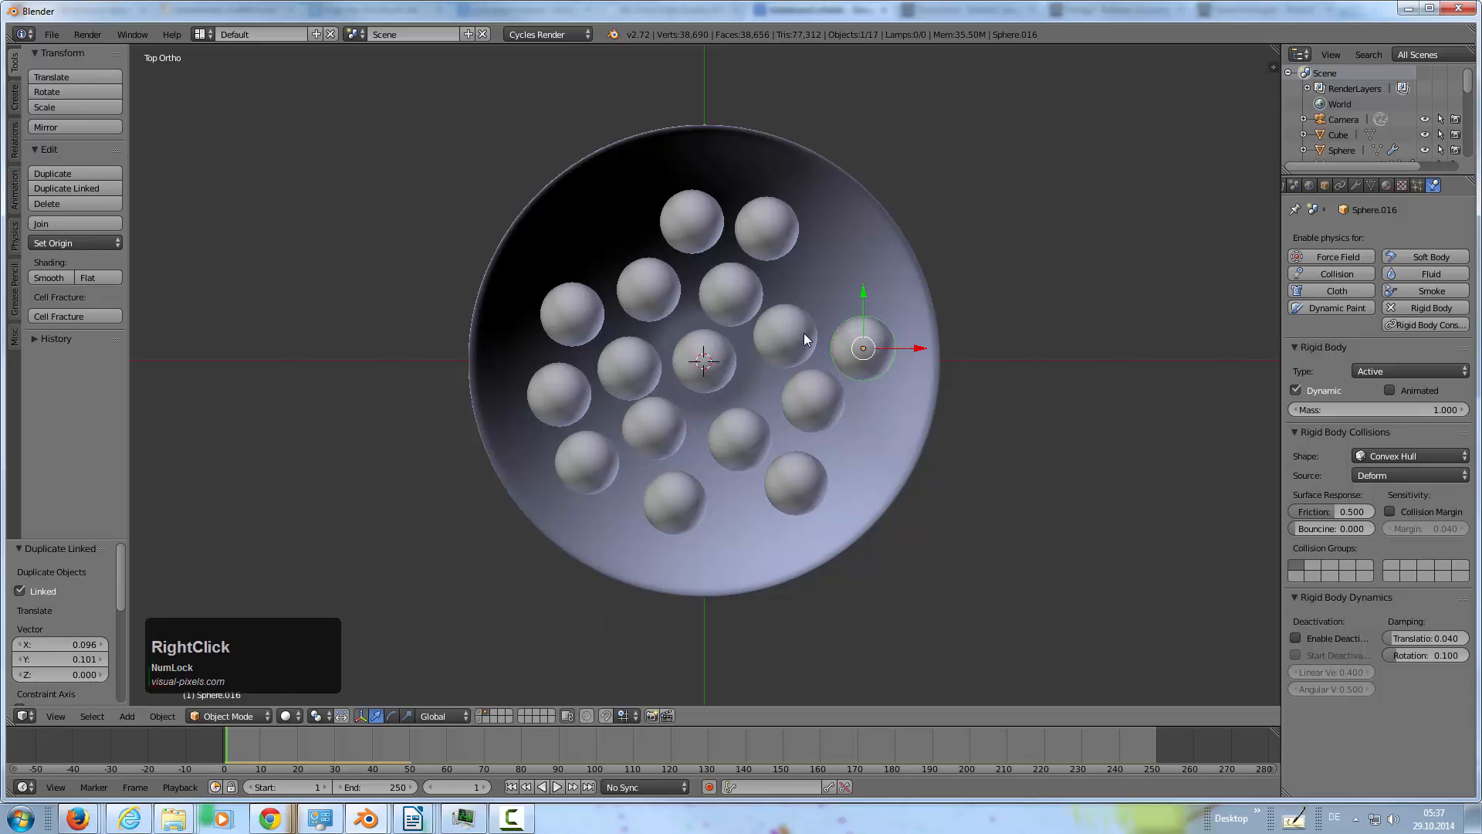
{"action": "key", "text": "alt+d"}
{"action": "left_click", "coordinate": [846, 271]}
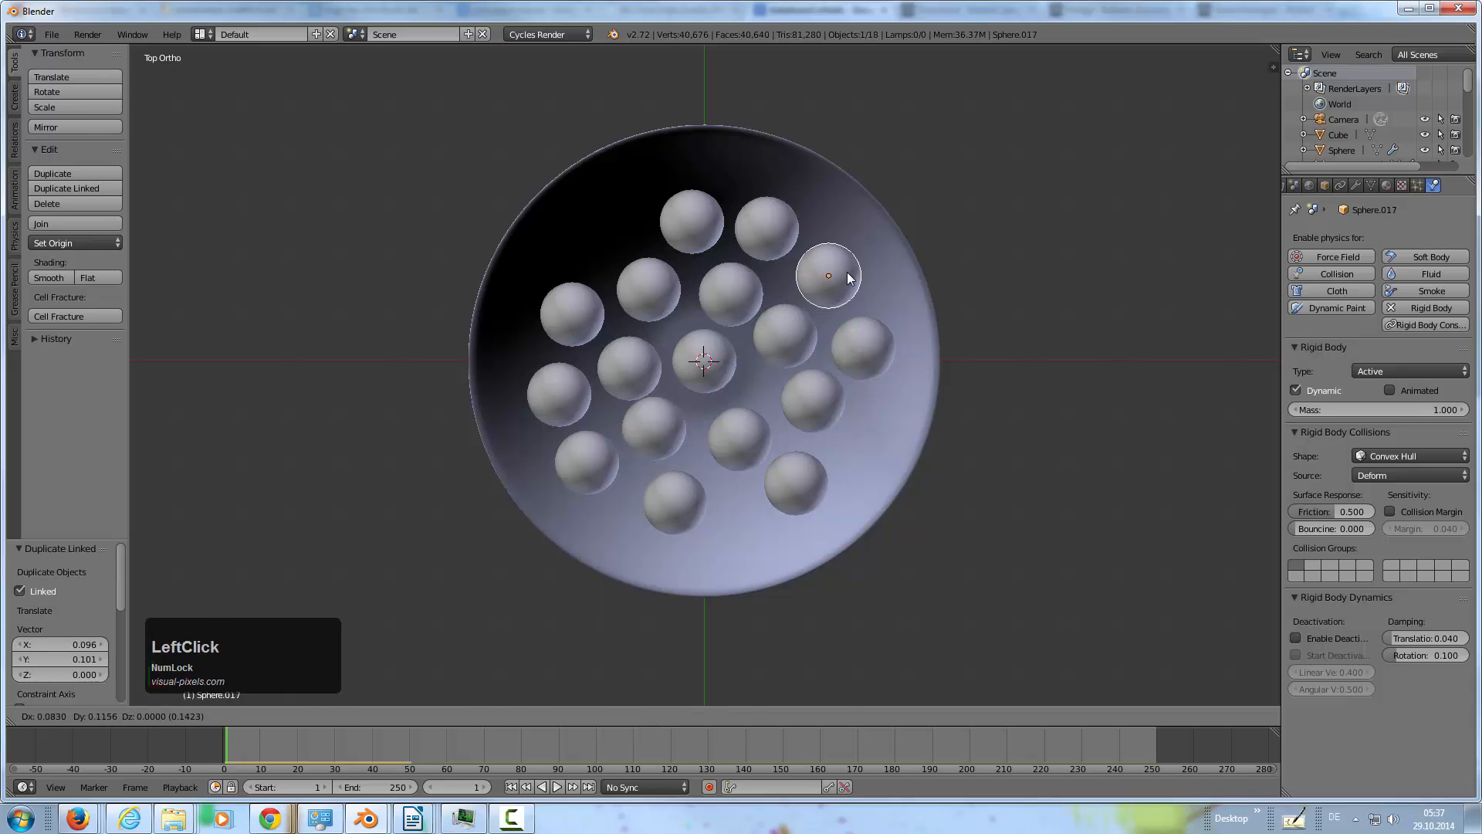
Select seven spheres from the centre and +X side and place linked duplicates about 0.15 higher, shifted about 0.1 toward −X
{"action": "right_click", "coordinate": [775, 328], "text": "shift"}
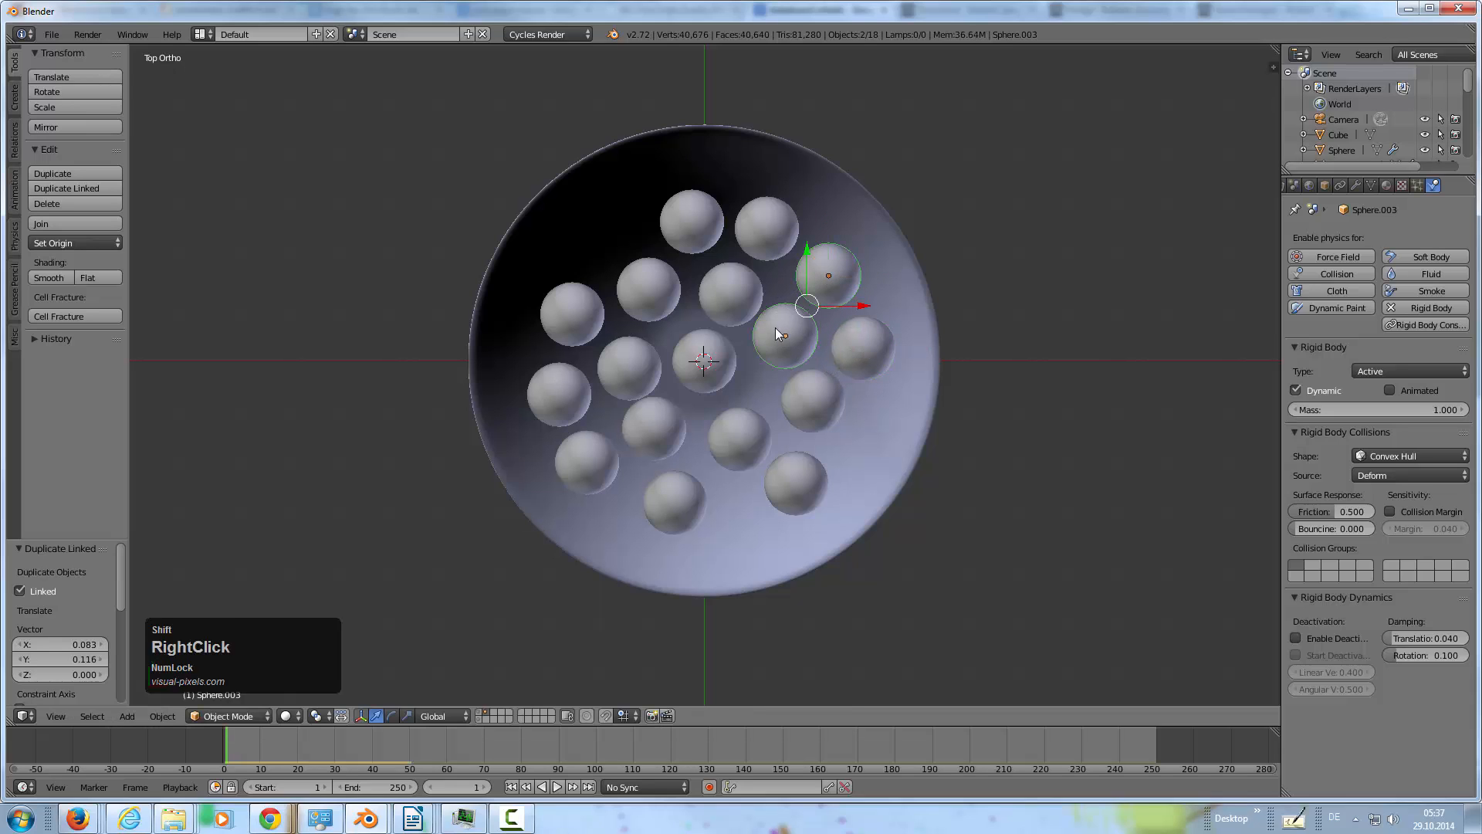
{"action": "right_click", "coordinate": [701, 361], "text": "shift"}
{"action": "right_click", "coordinate": [811, 399], "text": "shift"}
{"action": "right_click", "coordinate": [739, 441], "text": "shift"}
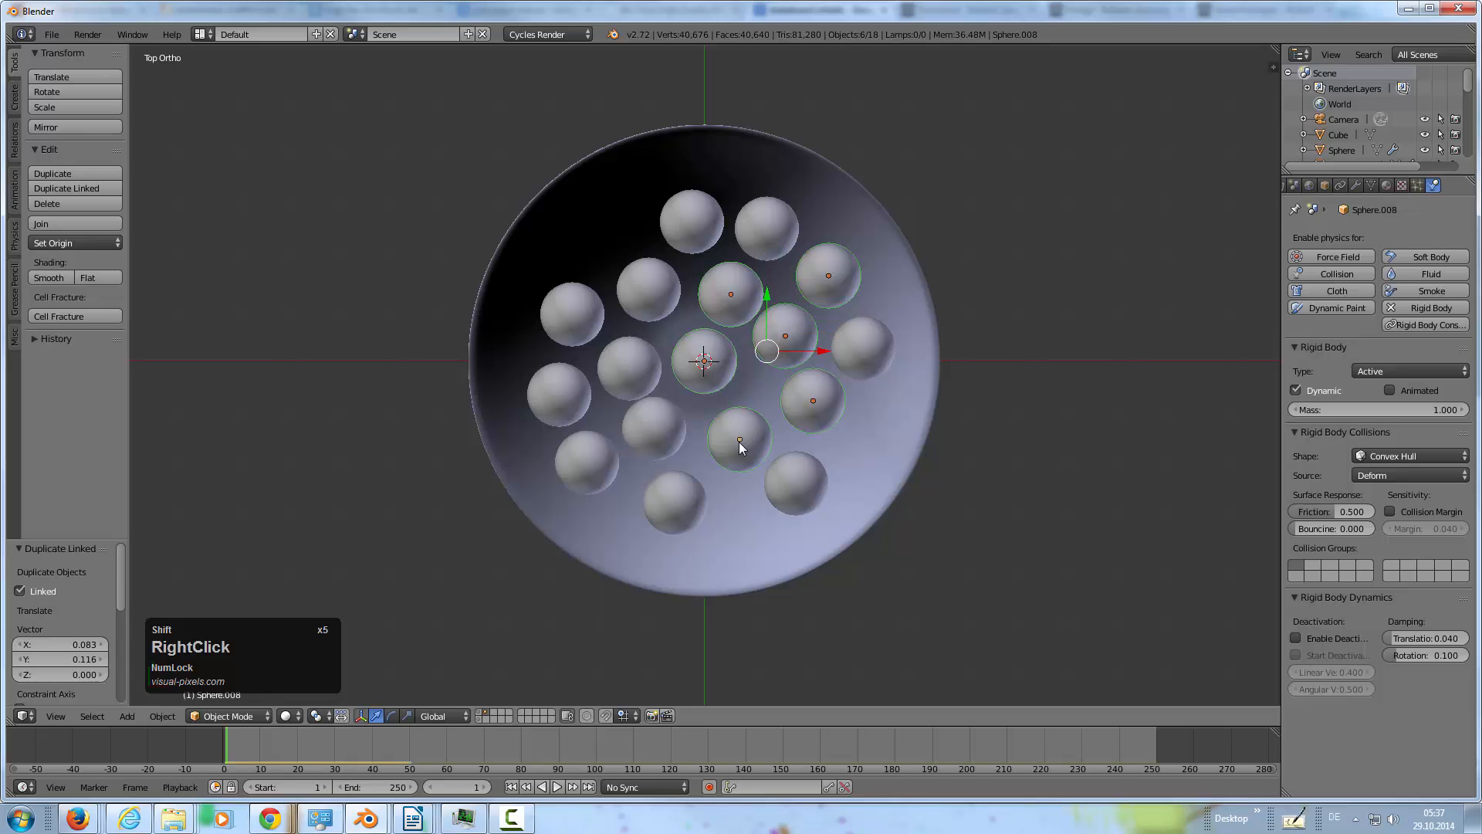
{"action": "right_click", "coordinate": [794, 478], "text": "shift"}
{"action": "middle_click_drag", "start_coordinate": [865, 423], "coordinate": [836, 267]}
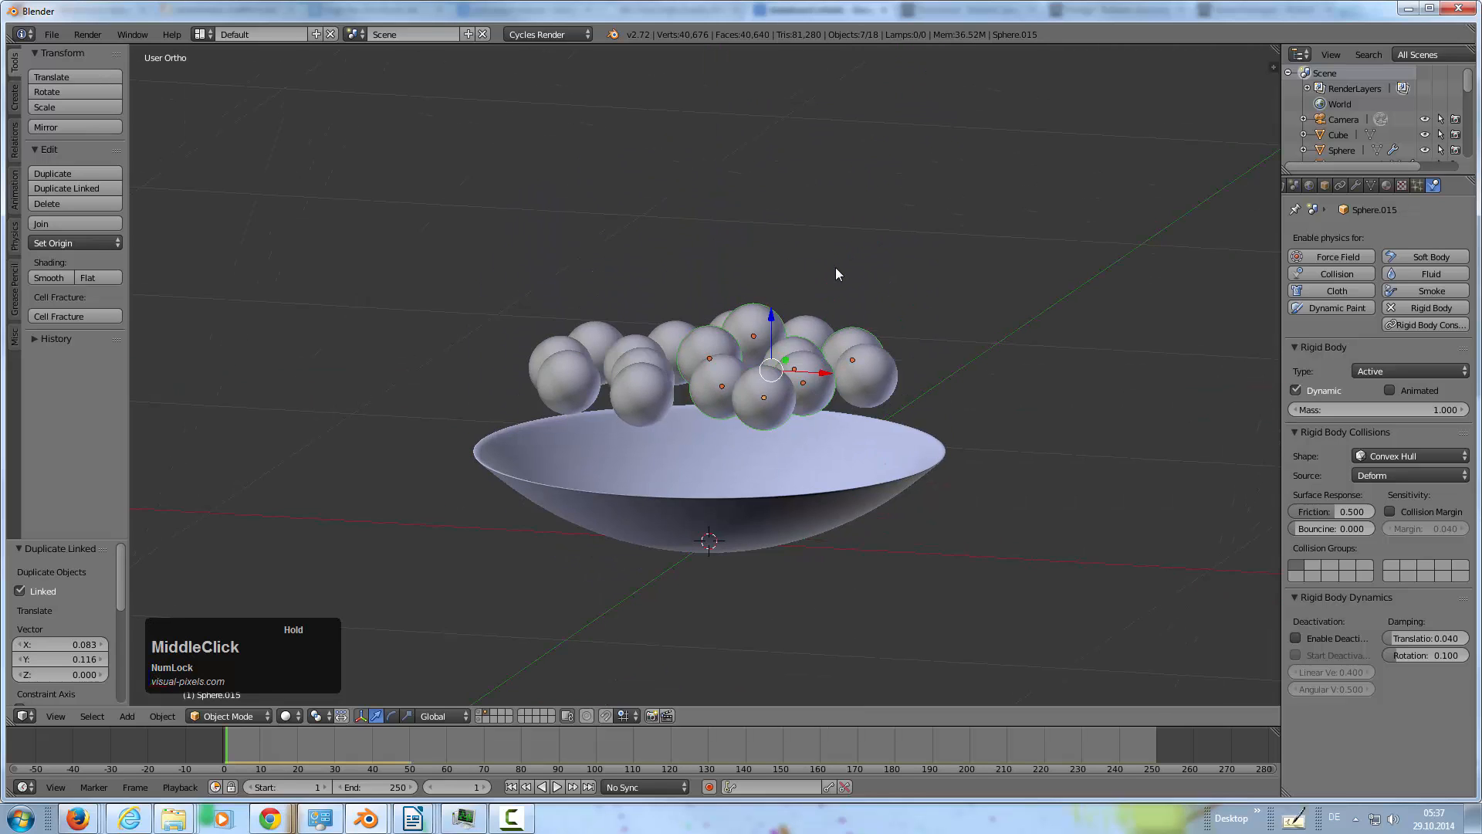
{"action": "key", "text": "KP_1"}
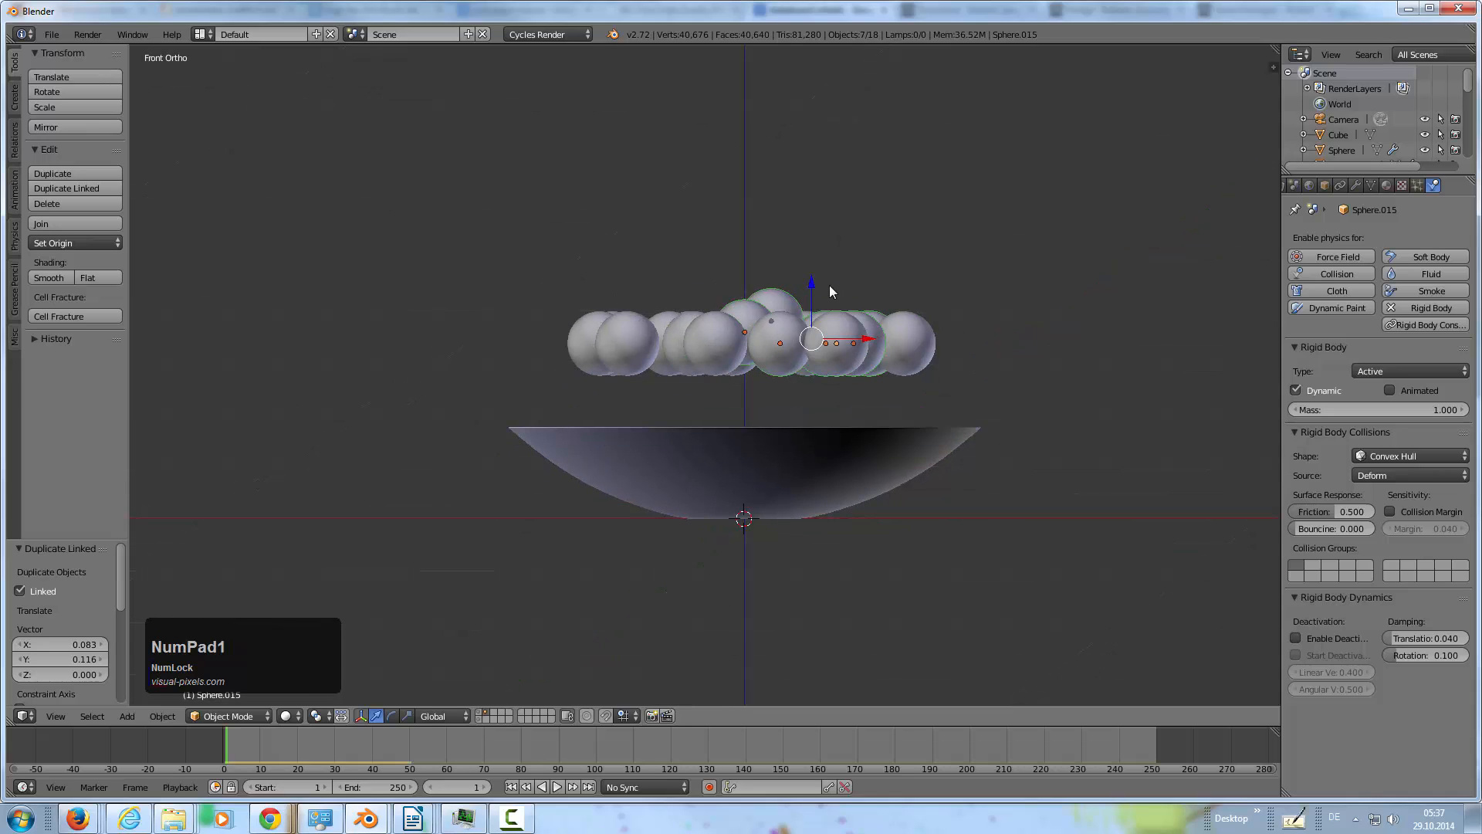
{"action": "key", "text": "alt+d"}
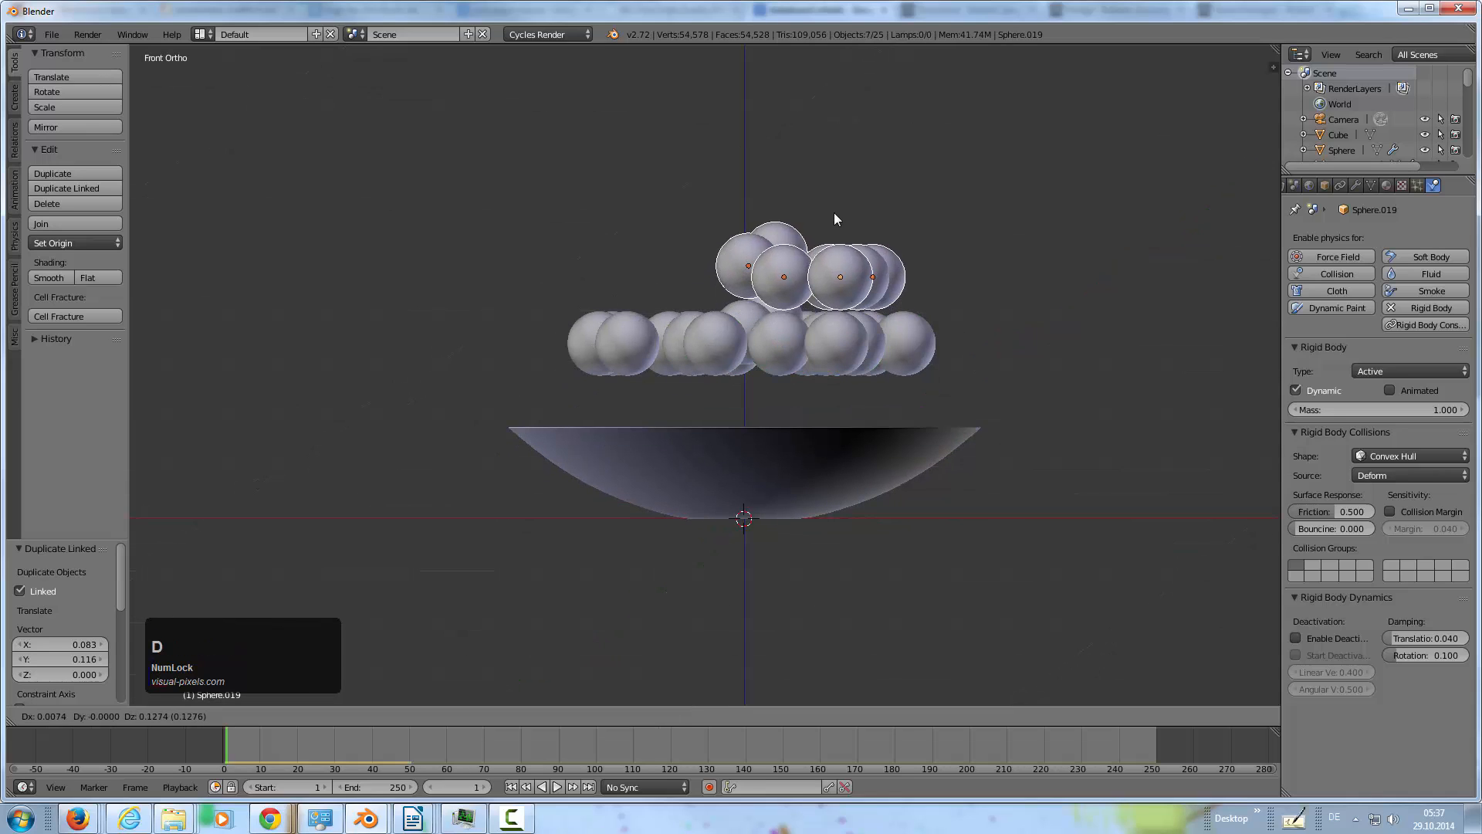
{"action": "left_click", "coordinate": [778, 206]}
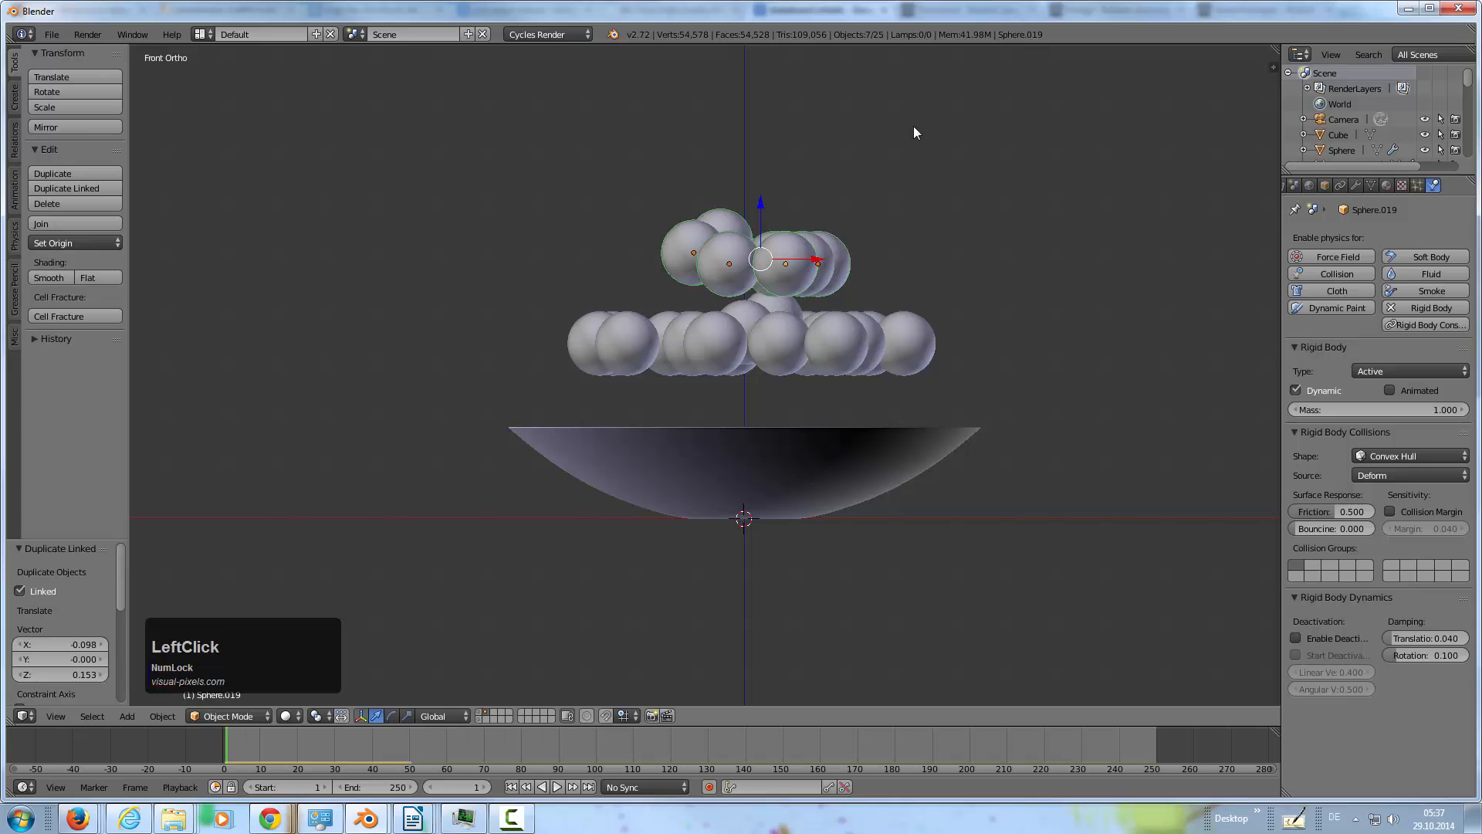
Play the rigid body simulation until the spheres settle in the bowl and stop it at about frame 88
{"action": "middle_click_drag", "start_coordinate": [914, 133], "coordinate": [891, 208]}
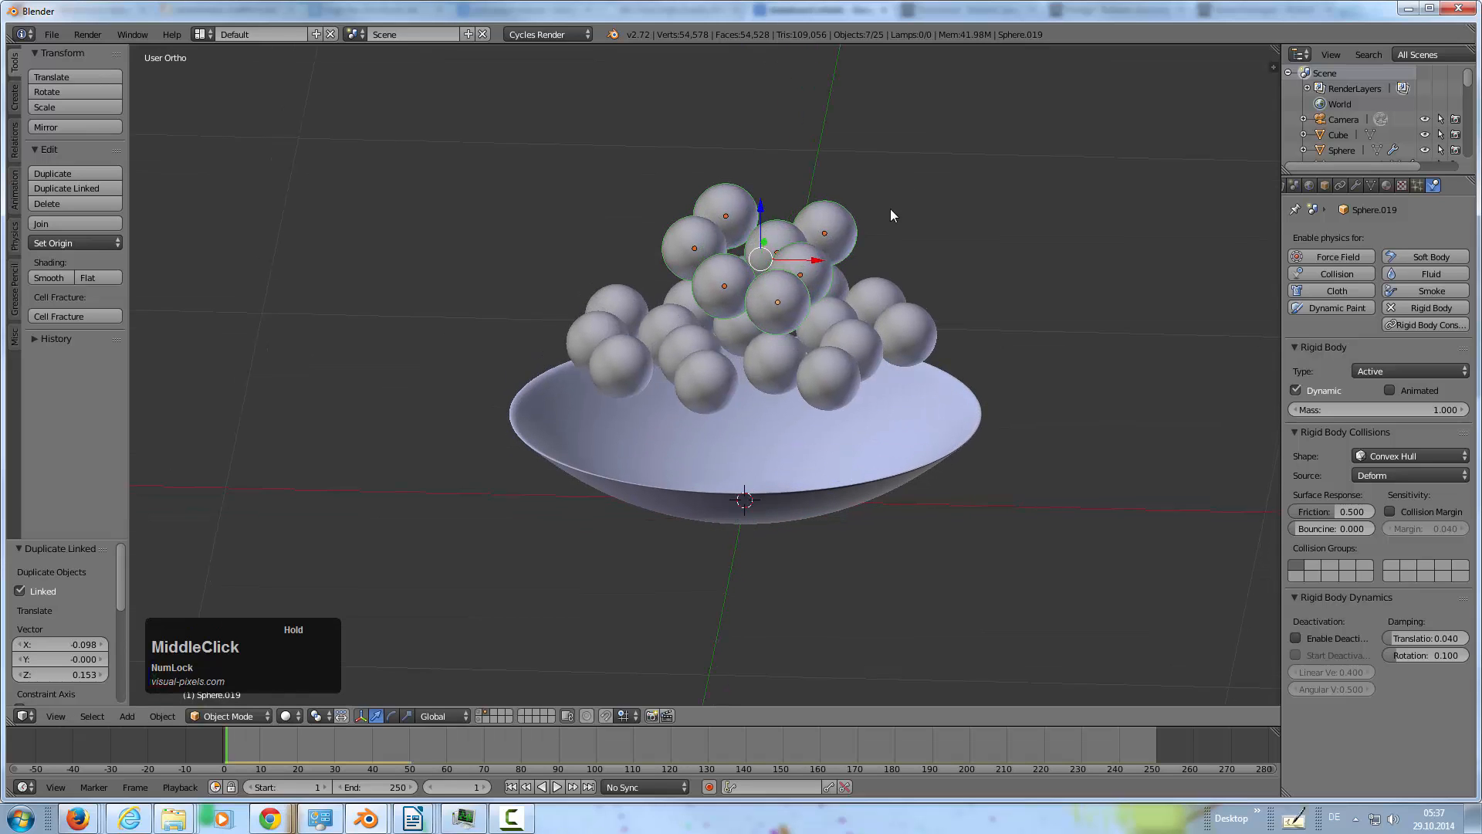
{"action": "left_click", "coordinate": [558, 786]}
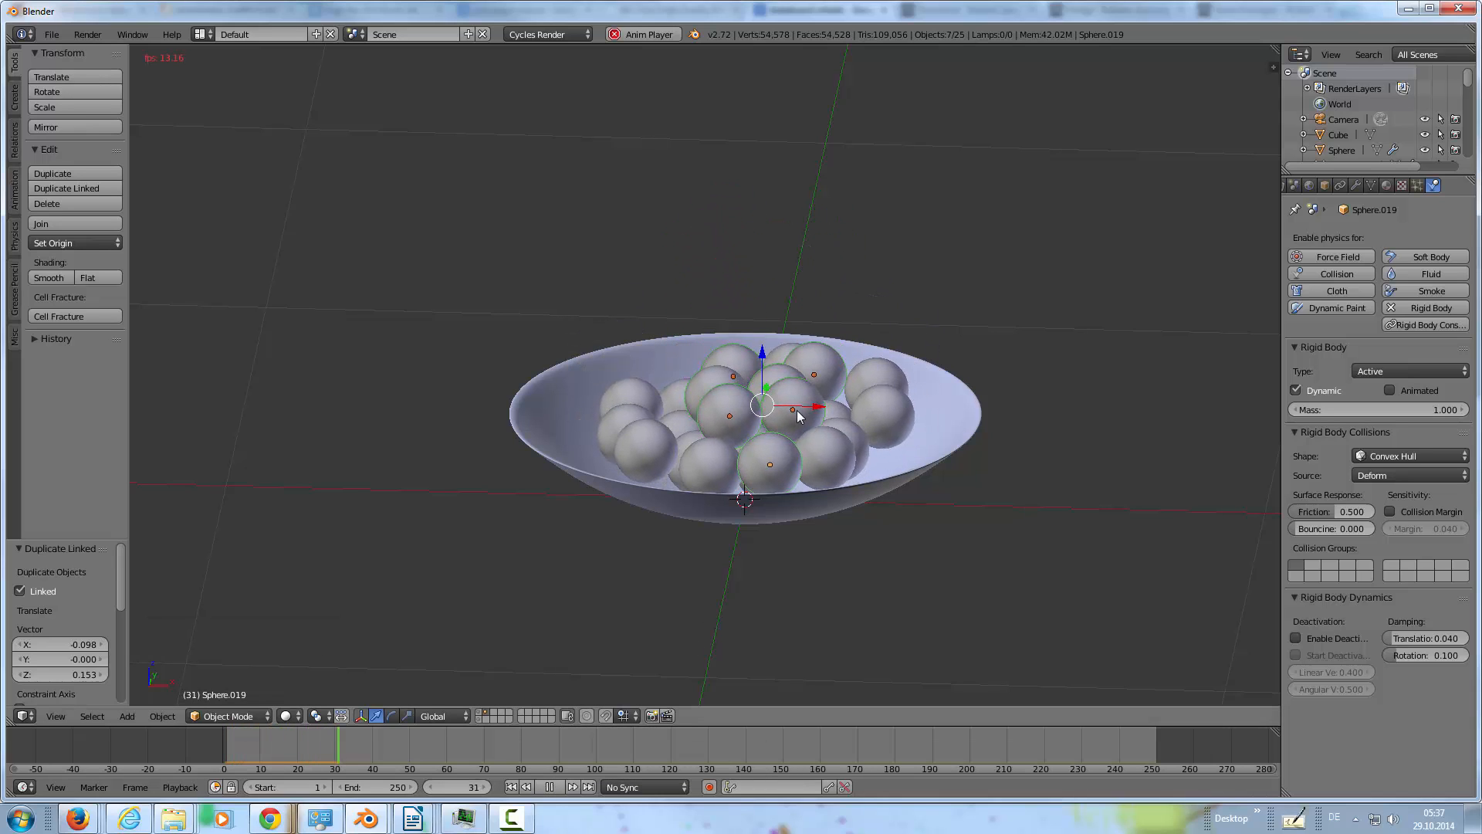
{"action": "middle_click_drag", "start_coordinate": [772, 541], "coordinate": [804, 403]}
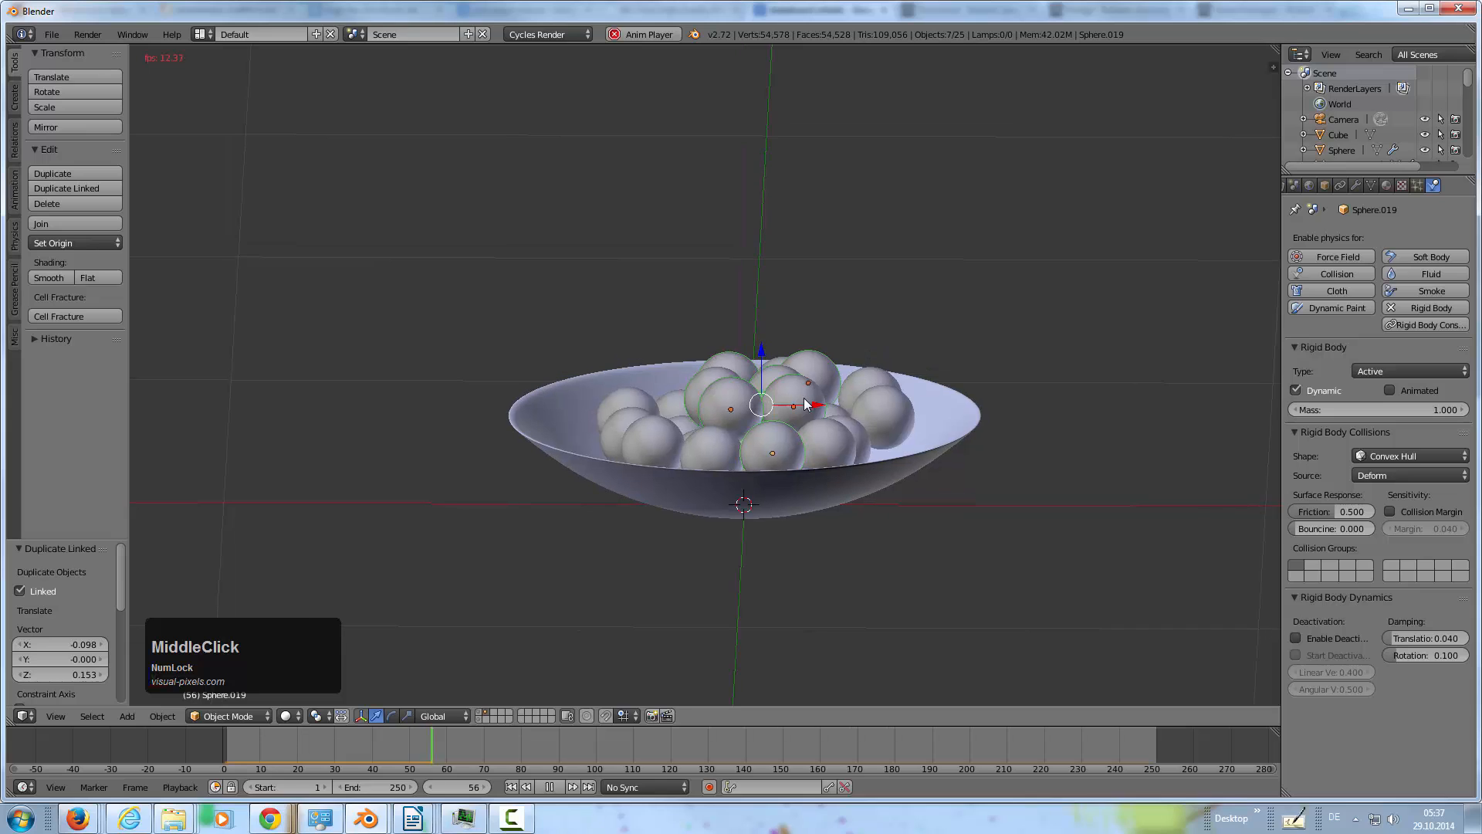
{"action": "left_click", "coordinate": [549, 787]}
{"action": "middle_click_drag", "start_coordinate": [794, 314], "coordinate": [678, 243]}
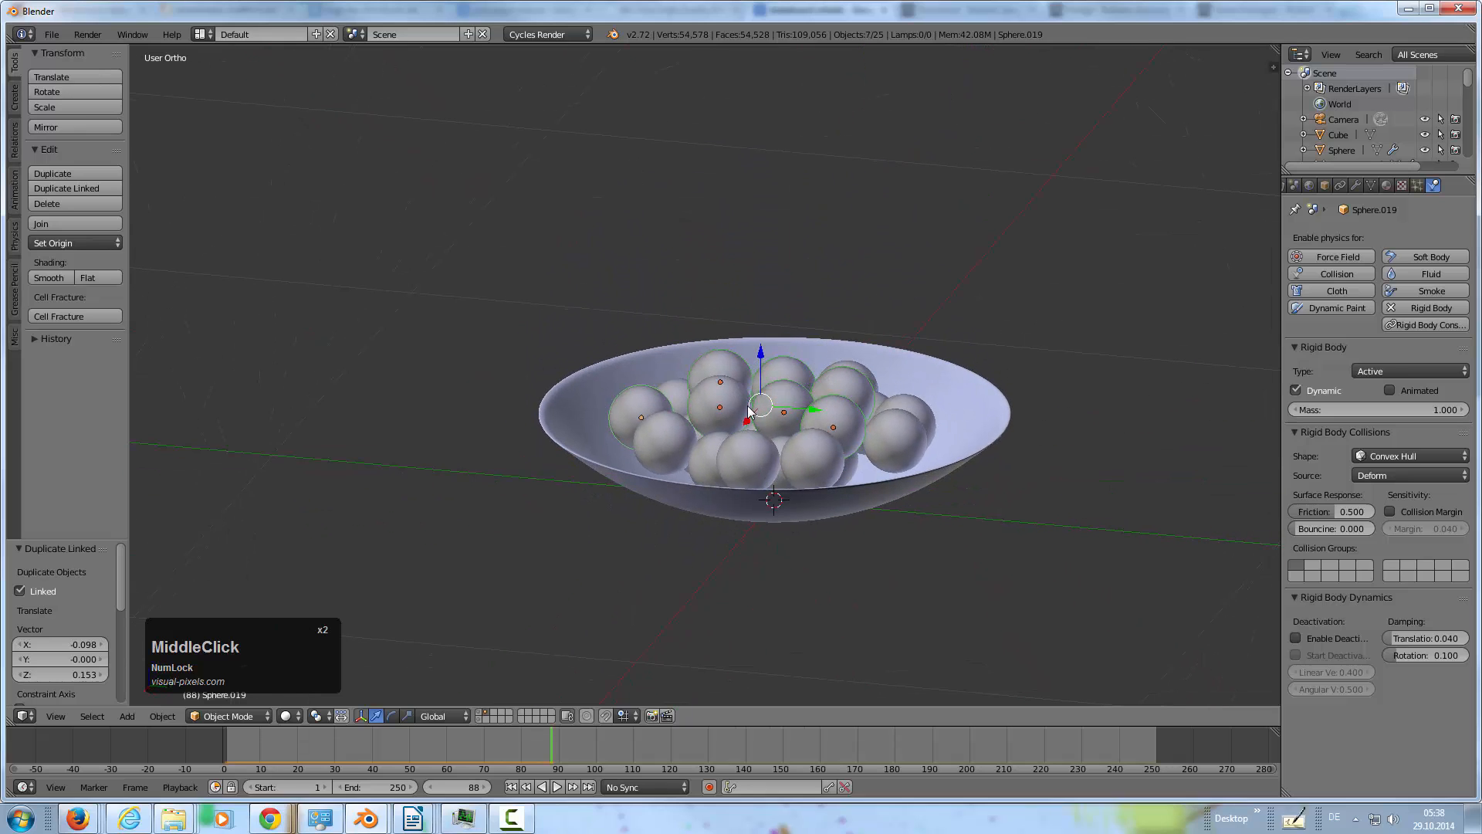
Give one of the spheres in the bowl a new material with a Glossy BSDF surface
{"action": "scroll", "coordinate": [745, 422], "scroll_direction": "up", "scroll_amount": 2}
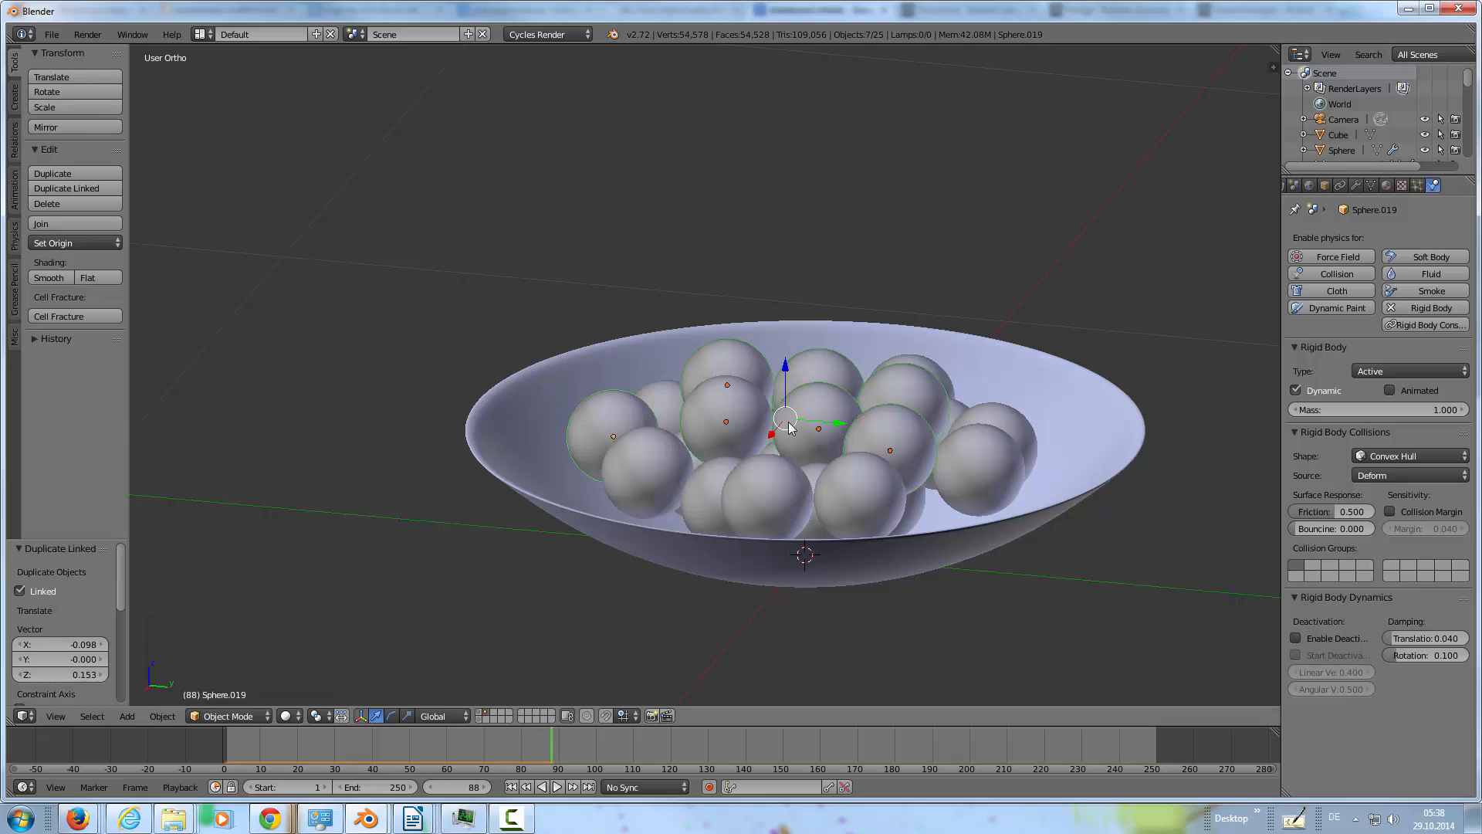
{"action": "right_click", "coordinate": [735, 408]}
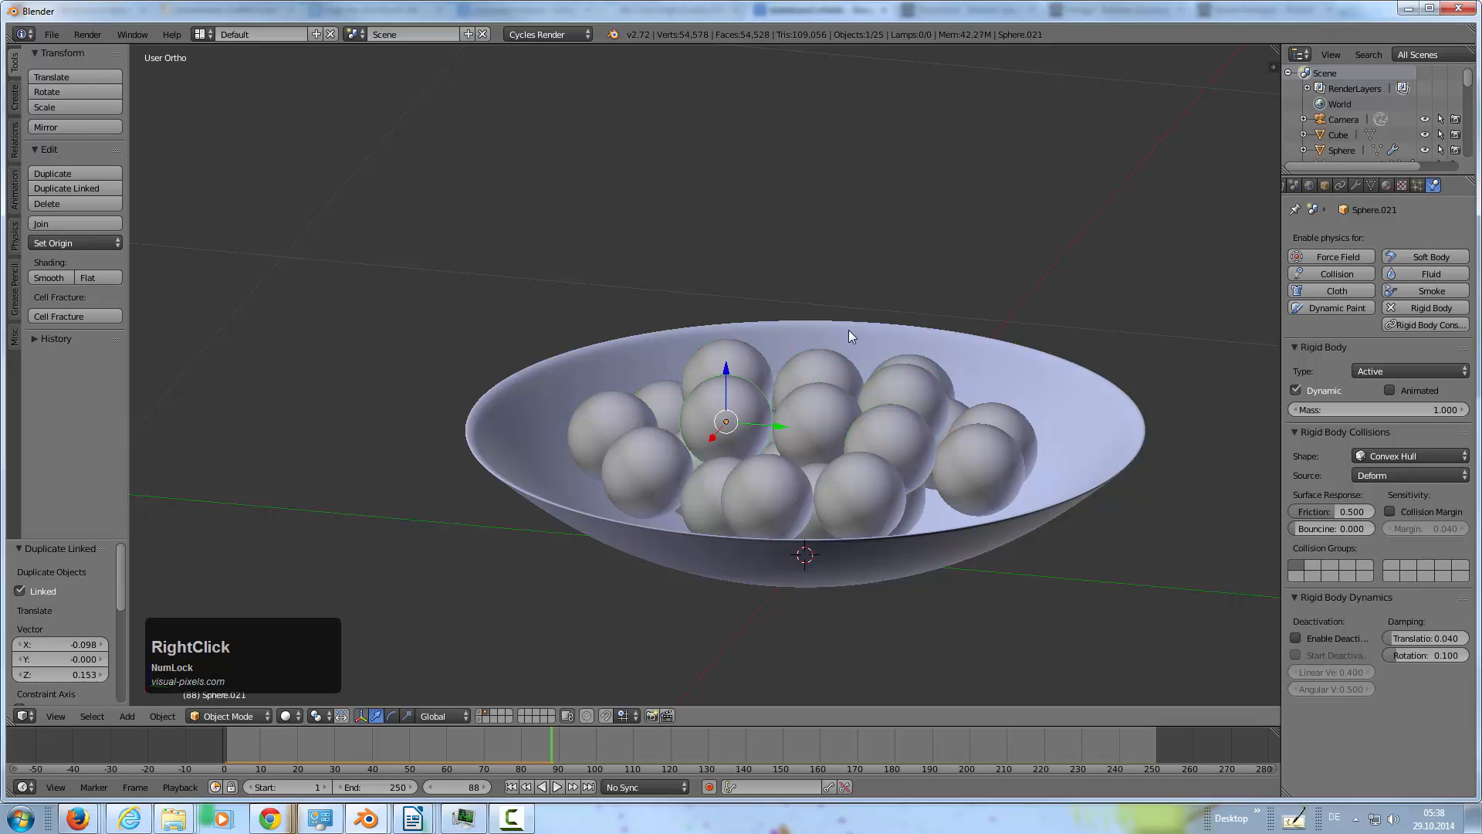
{"action": "left_click", "coordinate": [1387, 185]}
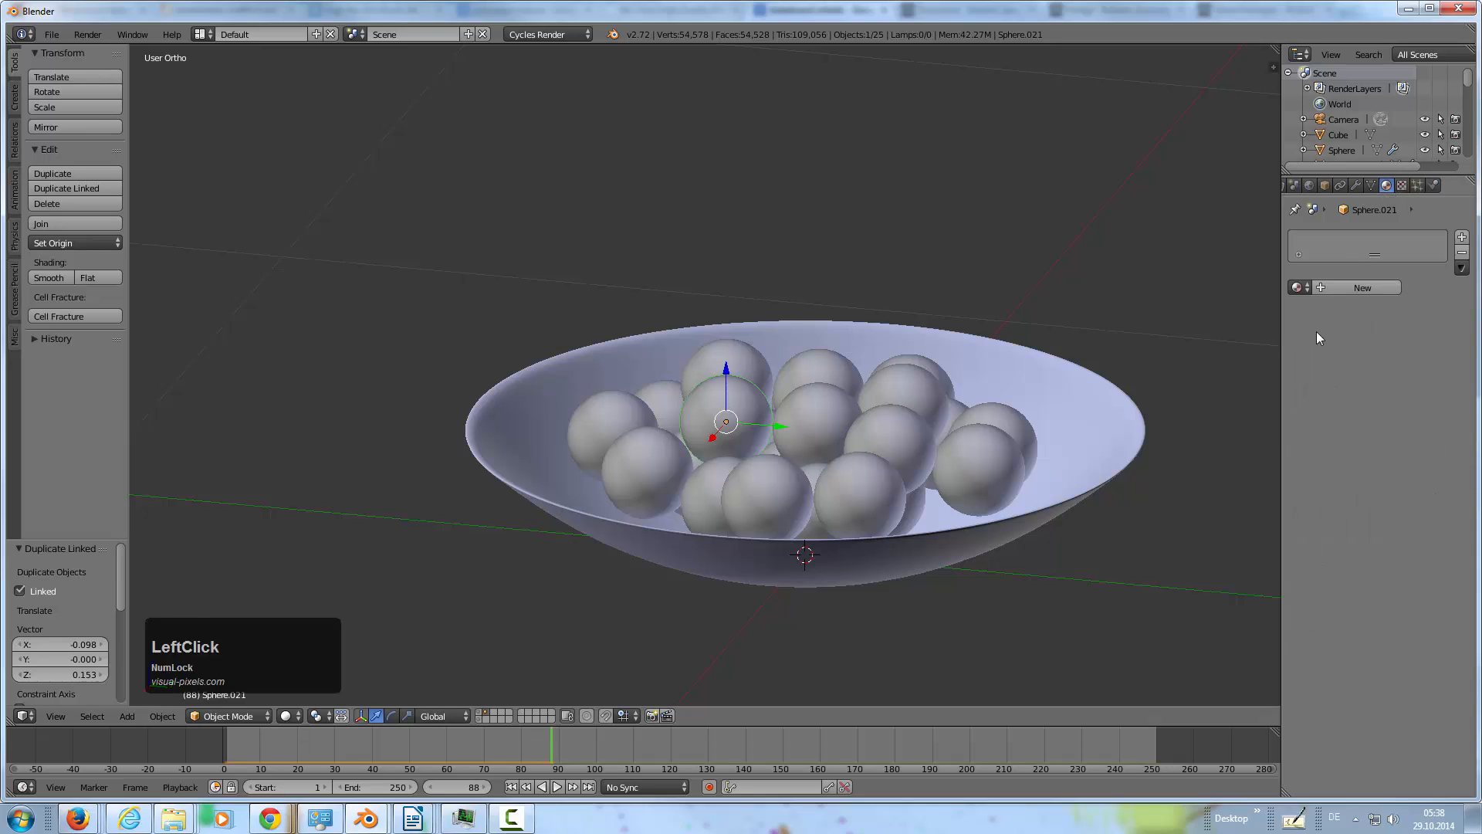
{"action": "left_click", "coordinate": [1337, 289]}
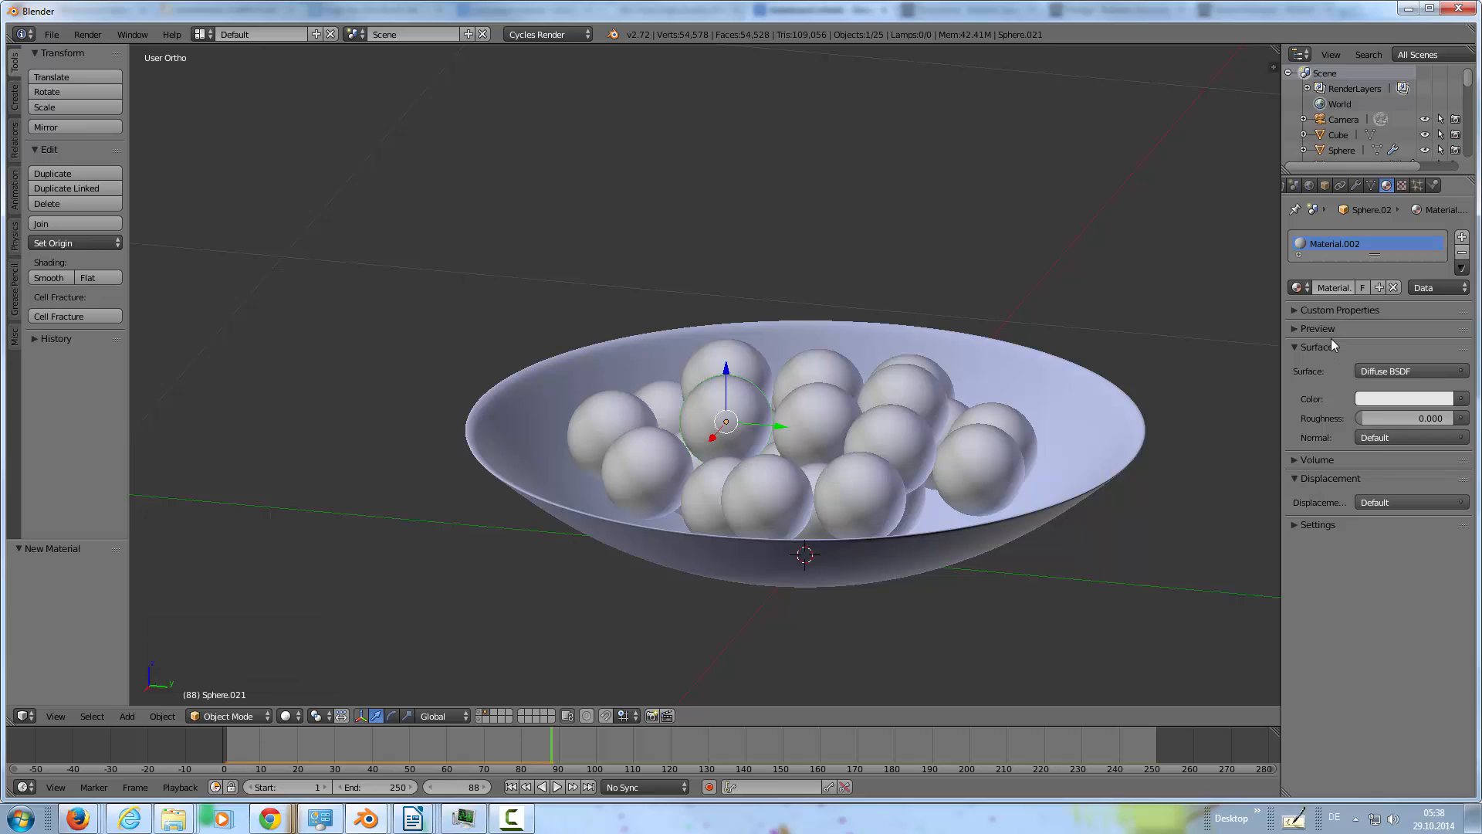
{"action": "left_click", "coordinate": [1443, 369]}
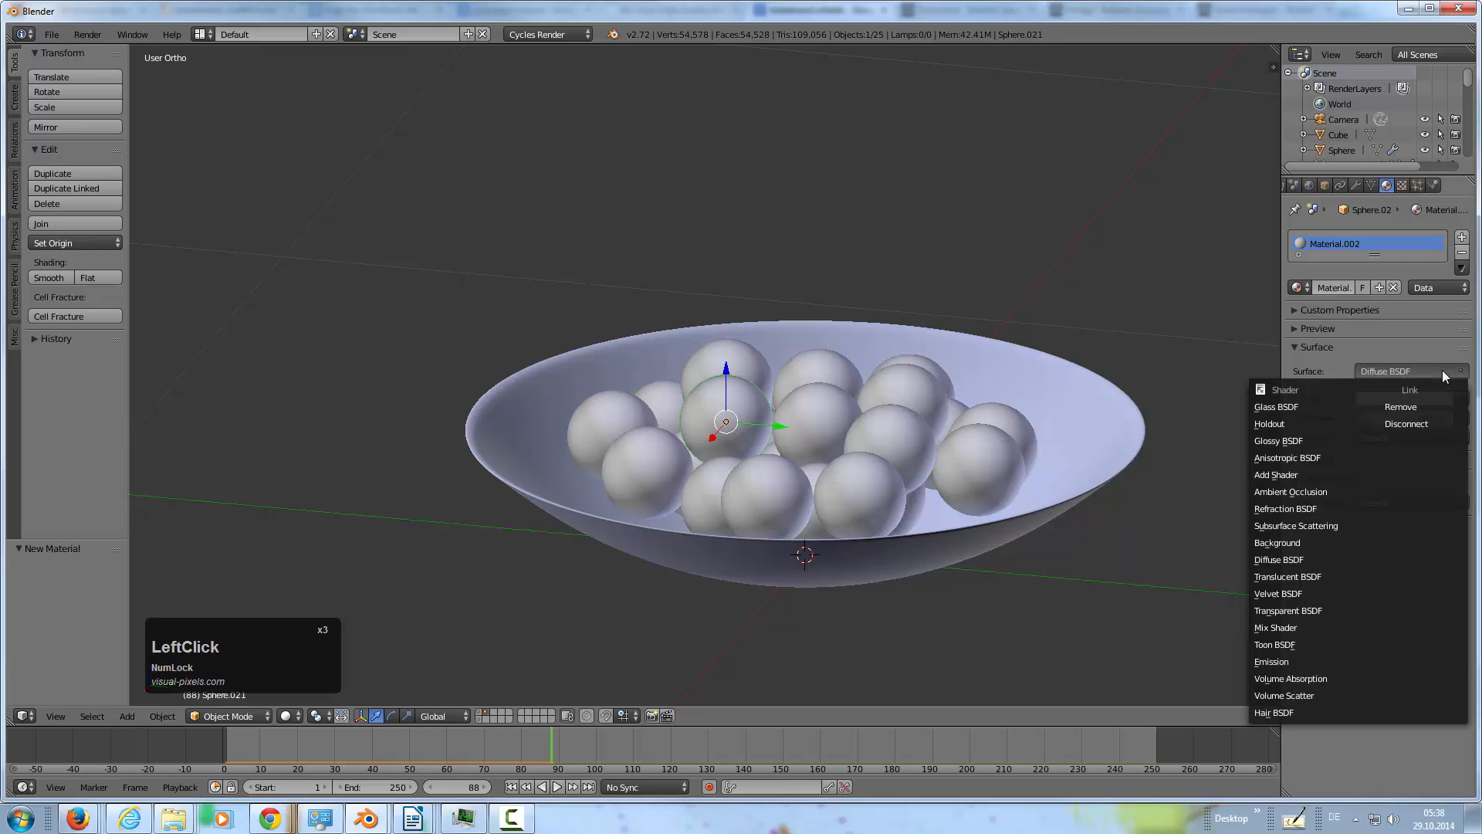
{"action": "left_click", "coordinate": [1302, 442]}
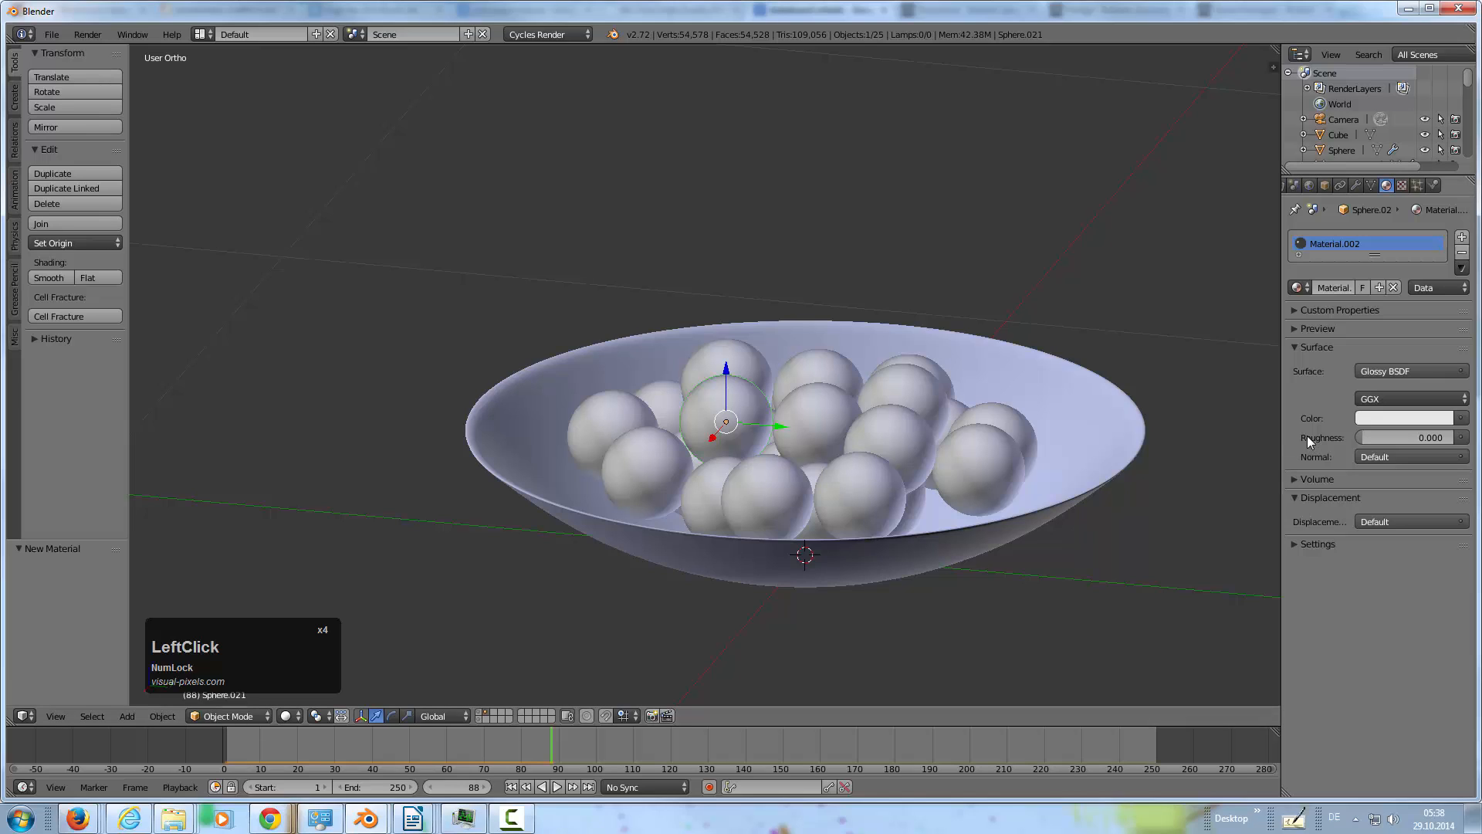
Show the room's layers together with the bowl and spheres, and align the camera to the front view
{"action": "left_click", "coordinate": [479, 712], "text": "shift"}
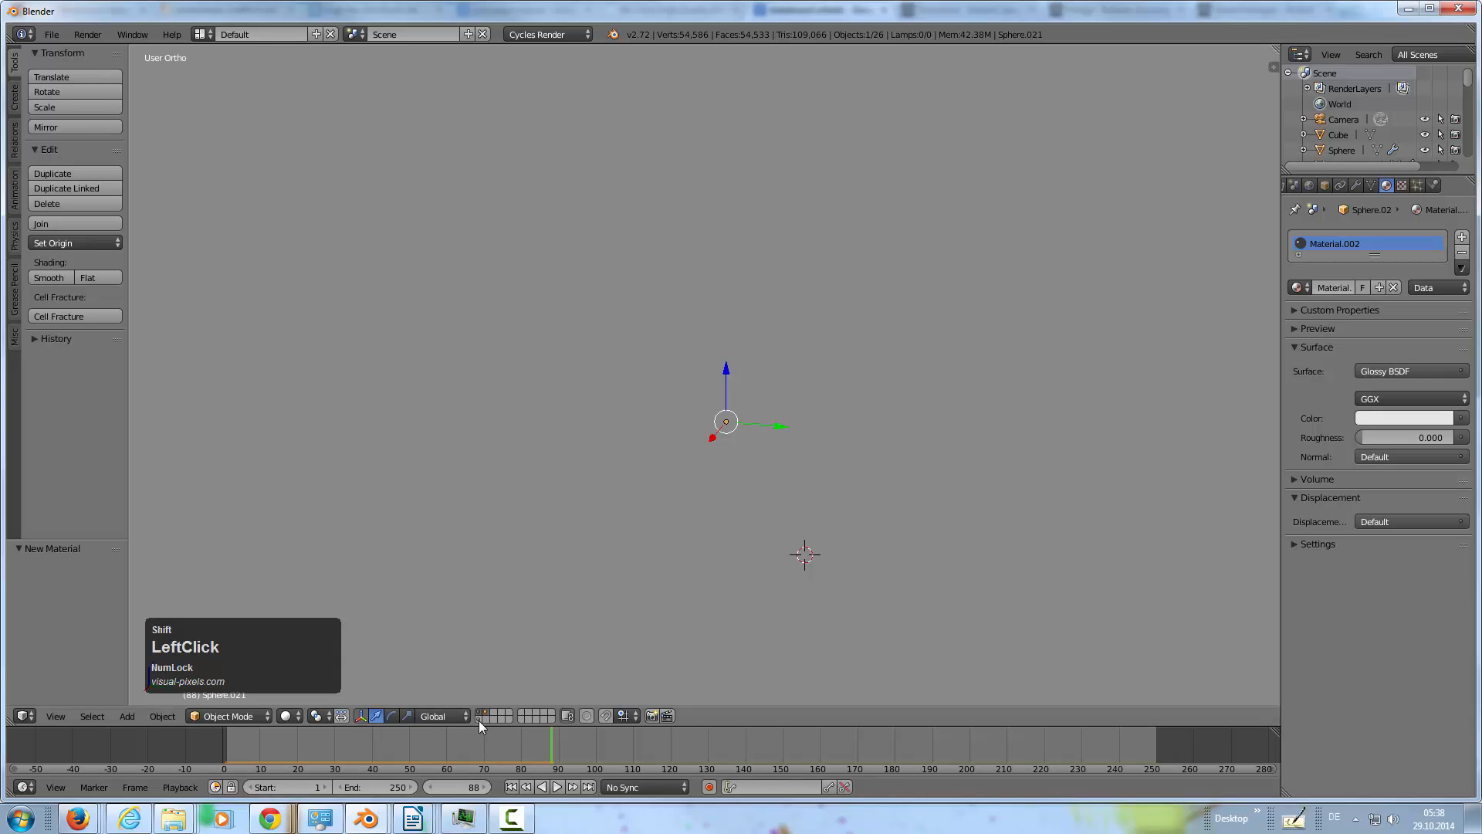
{"action": "double_click", "coordinate": [491, 711], "text": "shift"}
{"action": "key", "text": "KP_1"}
{"action": "scroll", "coordinate": [701, 458], "scroll_direction": "down", "scroll_amount": 3}
{"action": "middle_click_drag", "start_coordinate": [701, 458], "coordinate": [954, 397]}
{"action": "key", "text": "KP_1"}
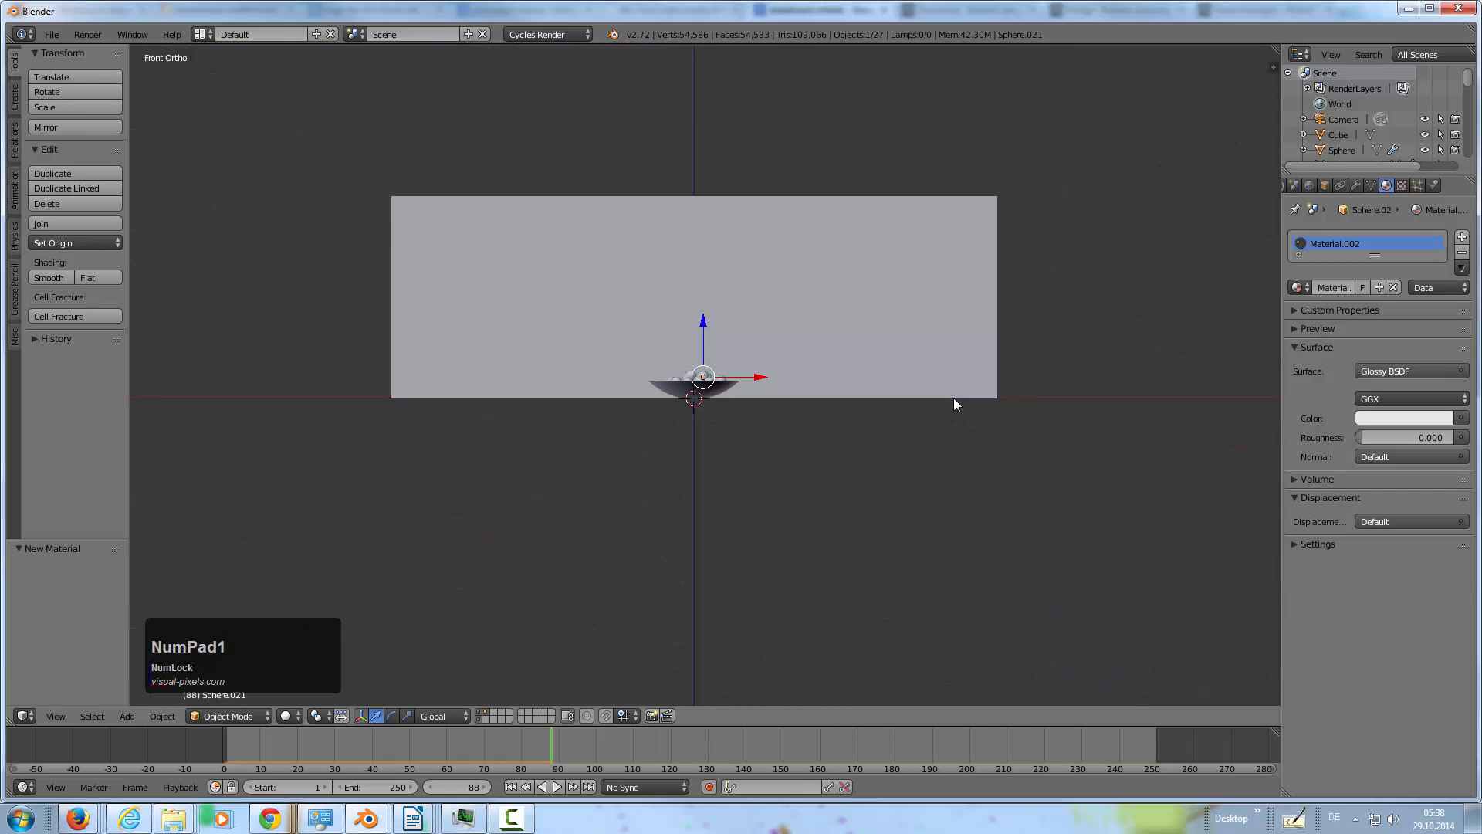
{"action": "key", "text": "ctrl+alt+KP_0"}
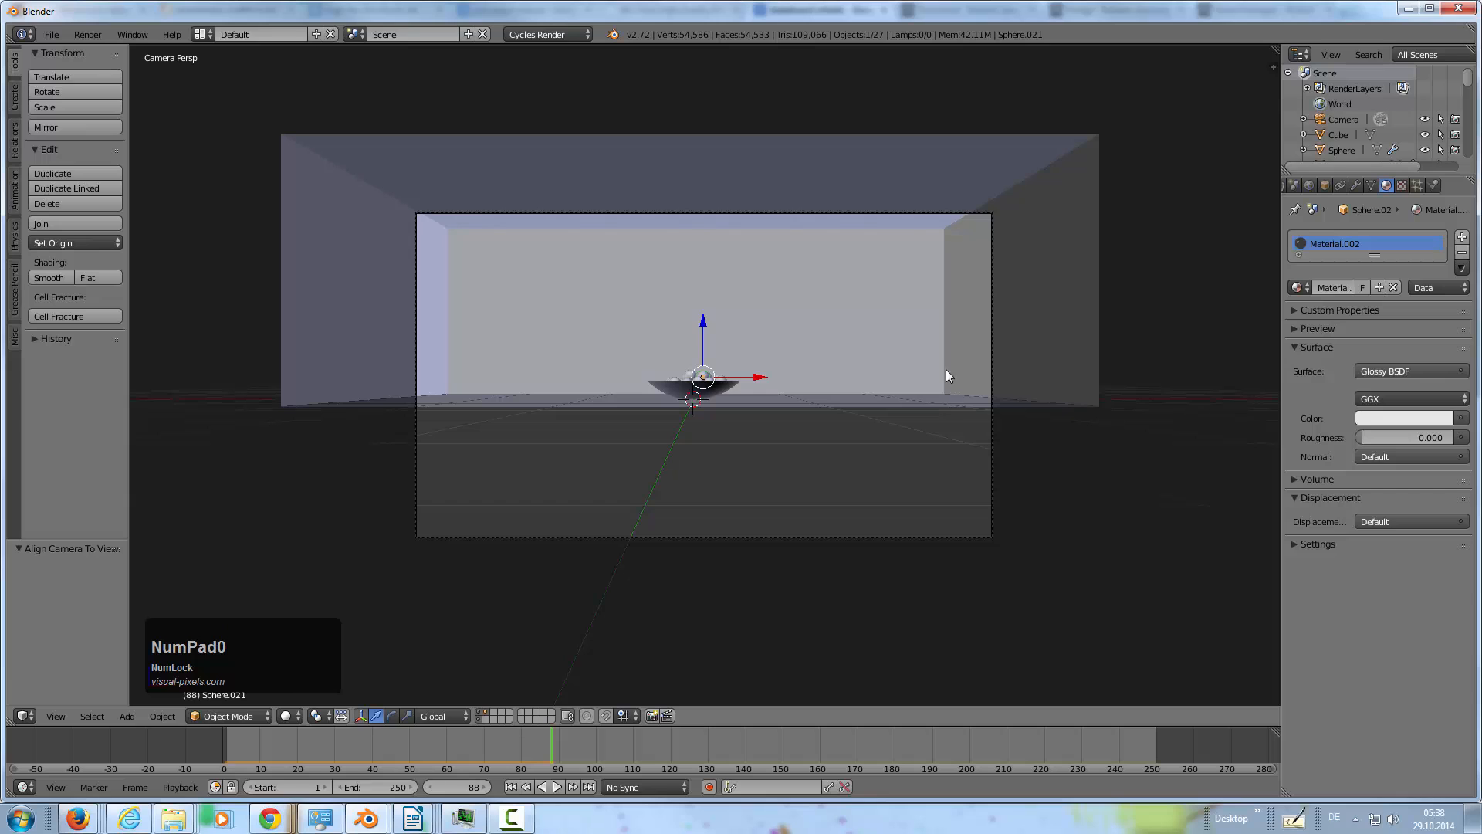
Move the camera up by about 0.52
{"action": "right_click", "coordinate": [903, 218]}
{"action": "key", "text": "g"}
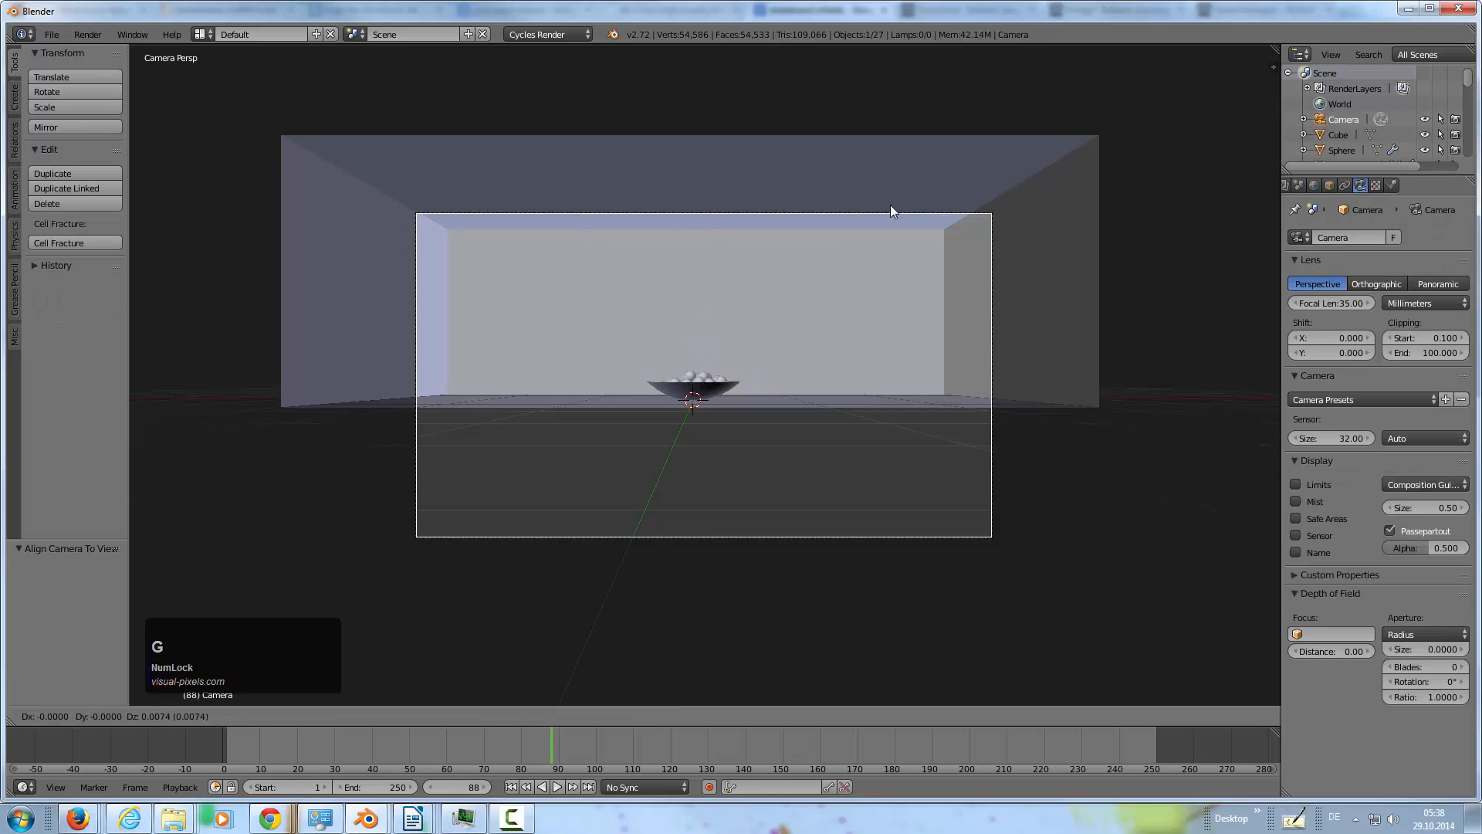
{"action": "left_click", "coordinate": [889, 166]}
Fly the camera close to the bowl so it looks down on the spheres at an angle, with the bowl centred in the frame
{"action": "key", "text": "shift+f"}
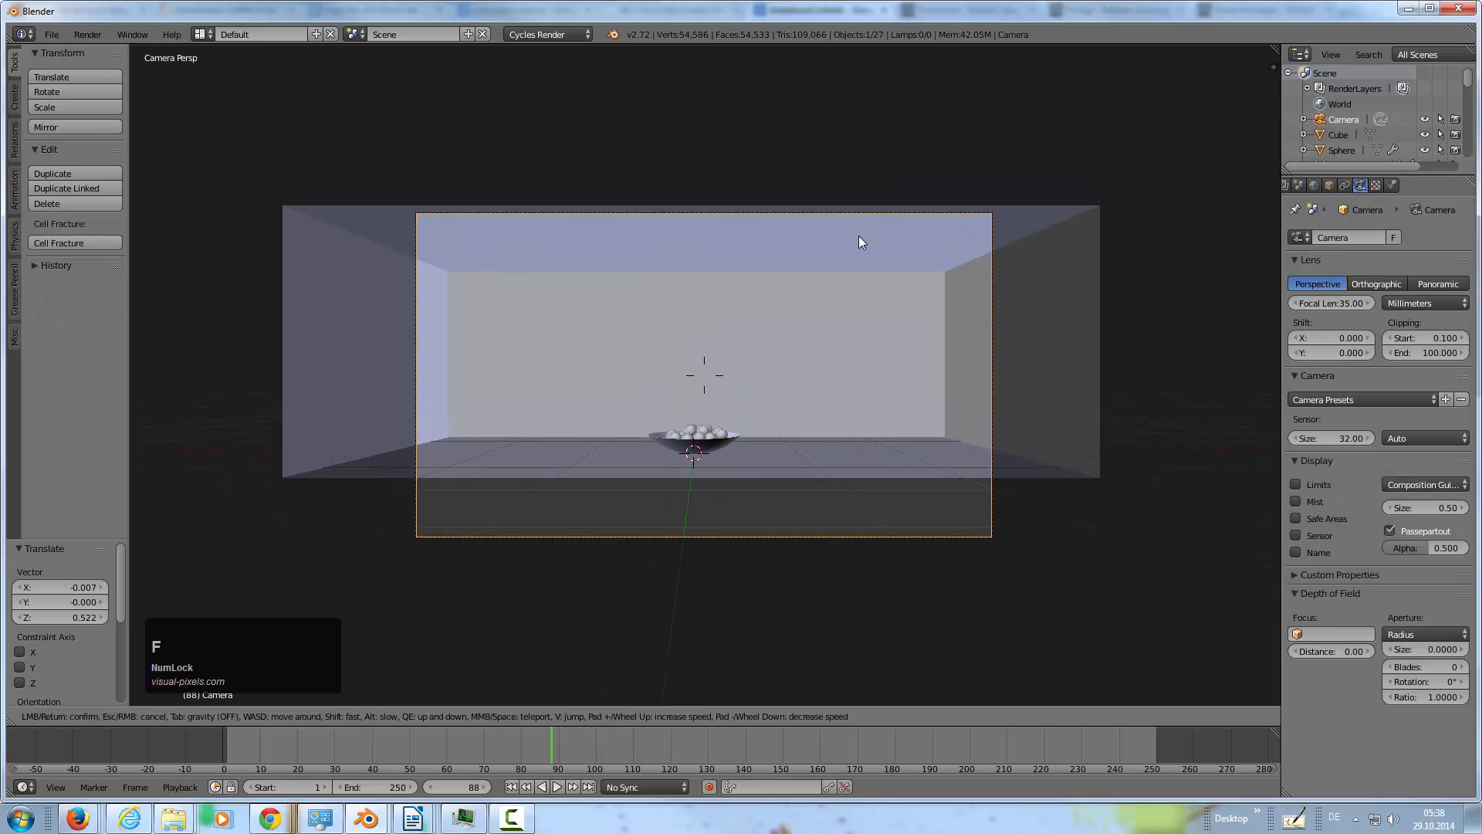
{"action": "key", "text": "w"}
{"action": "key", "text": "w"}
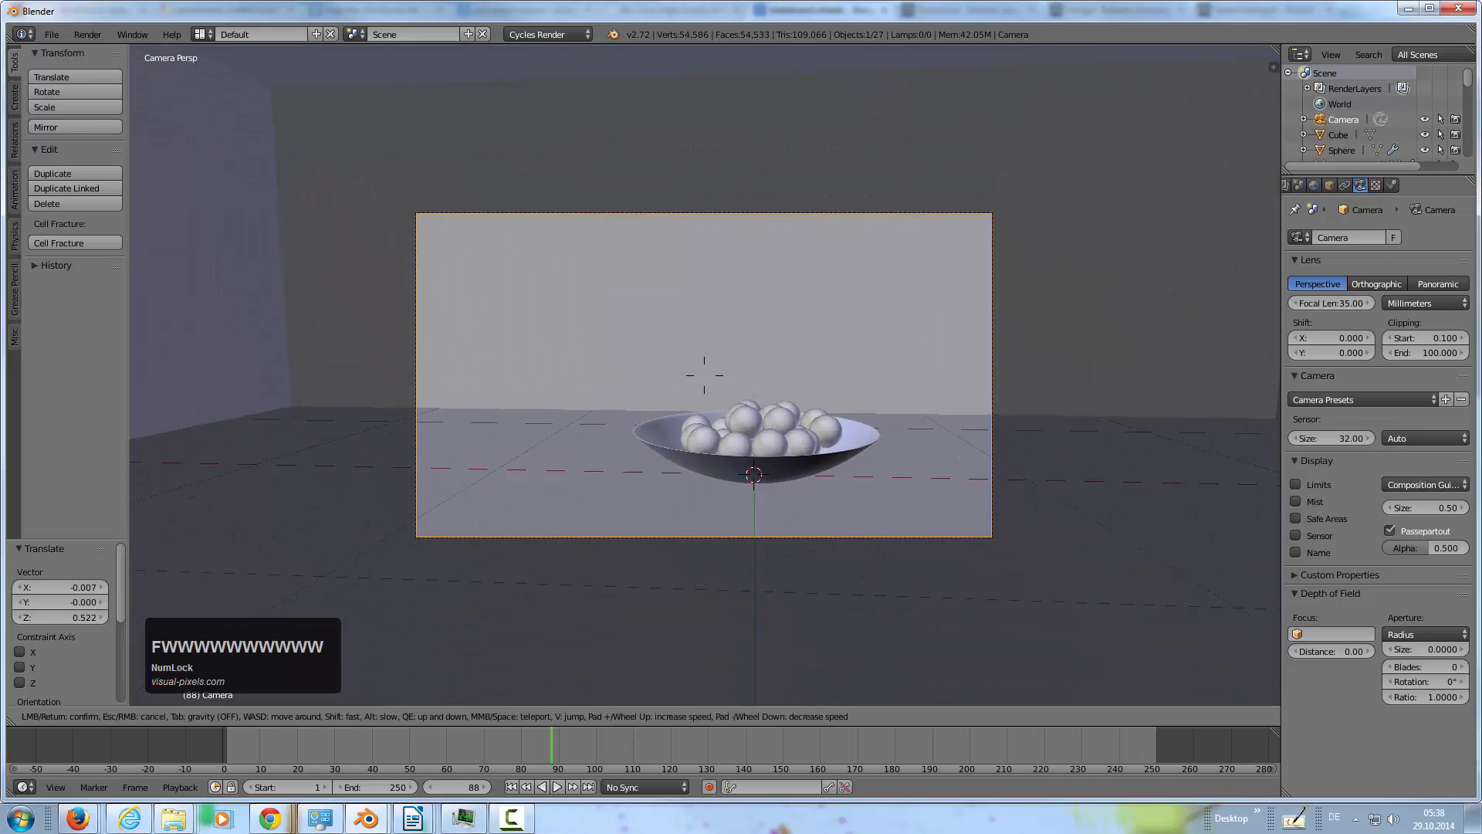
{"action": "key", "text": "a"}
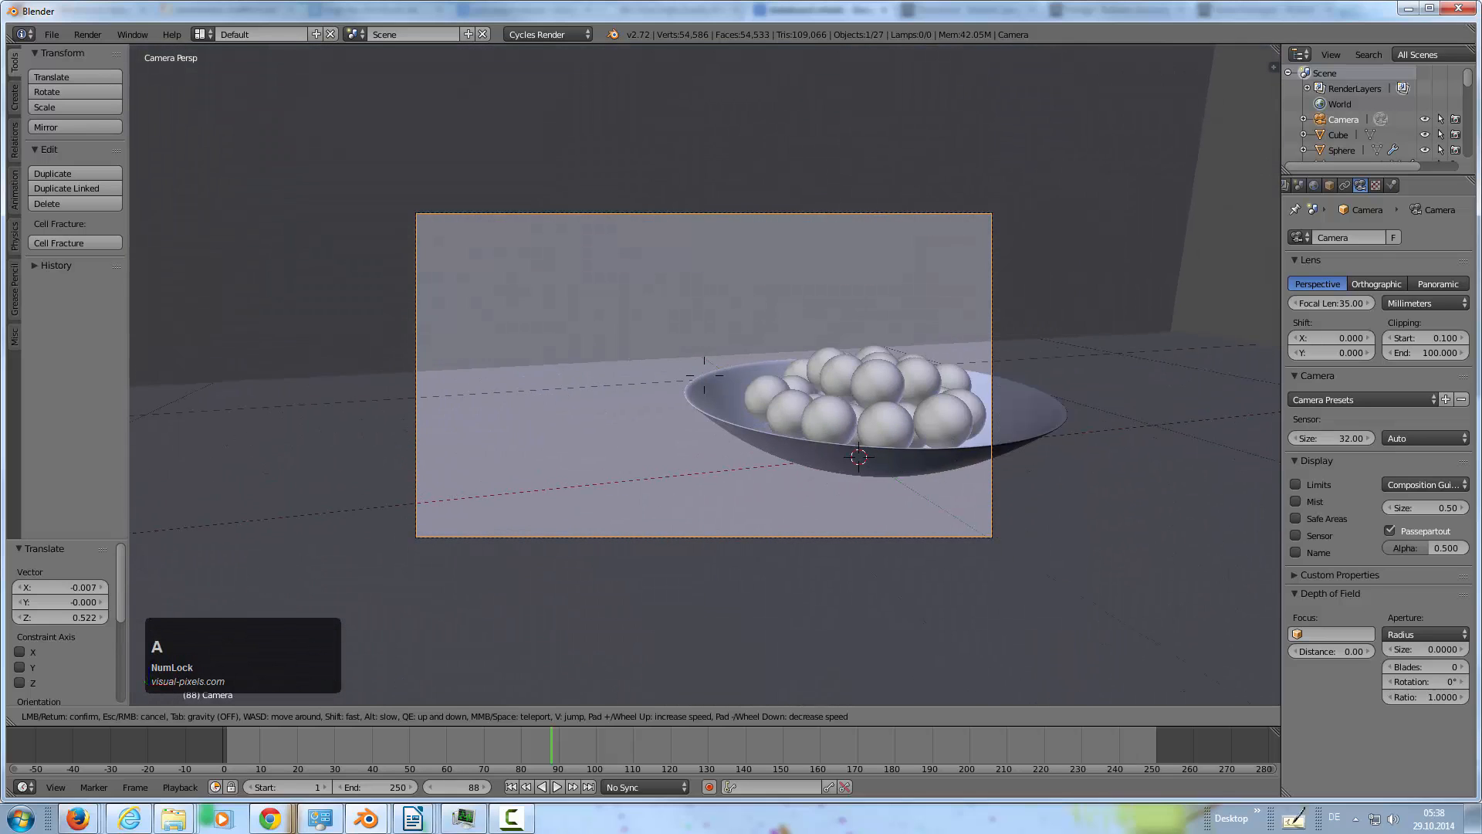
{"action": "key", "text": "w"}
{"action": "key", "text": "w"}
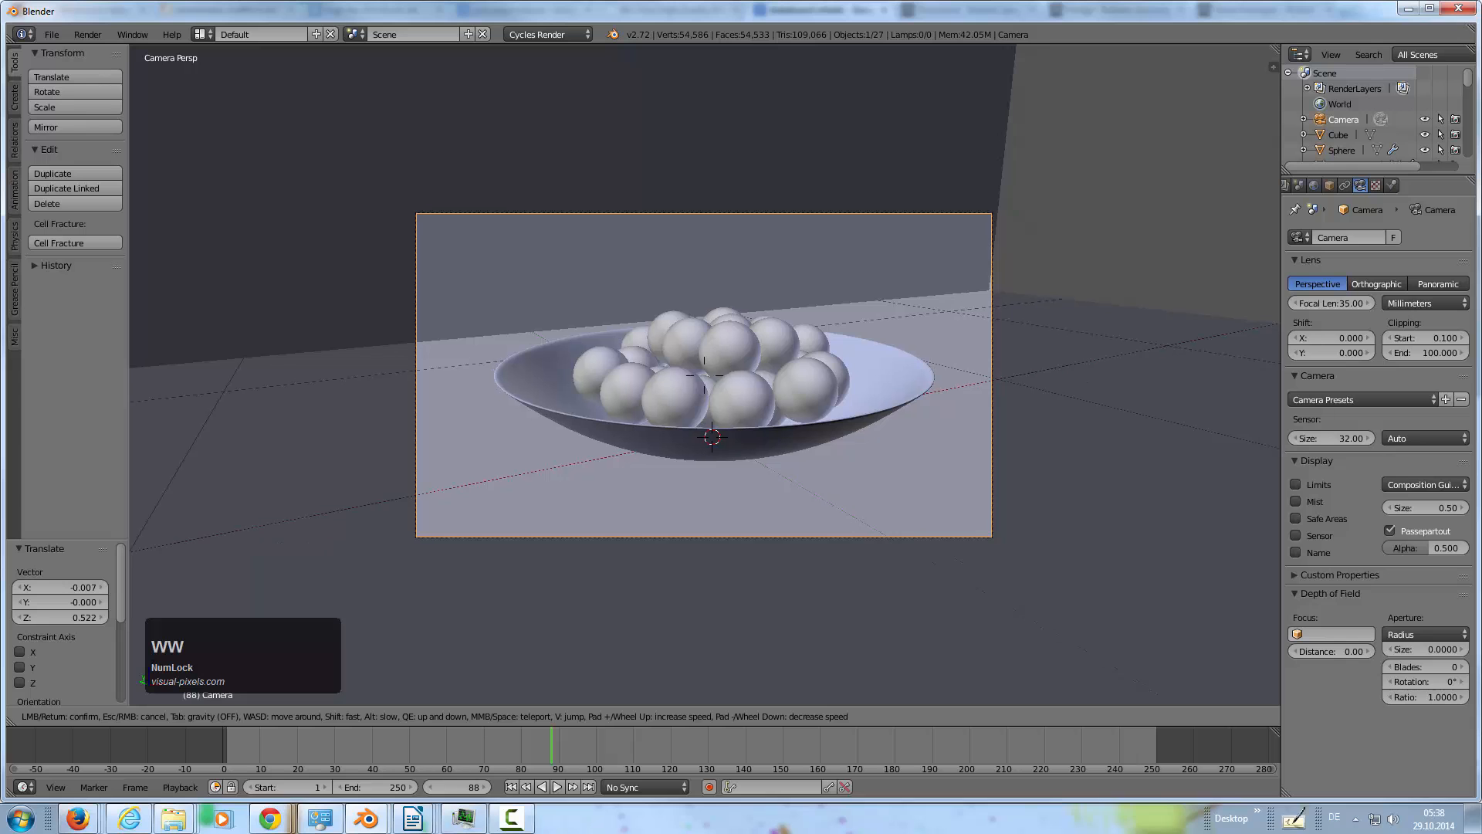
{"action": "key", "text": "e"}
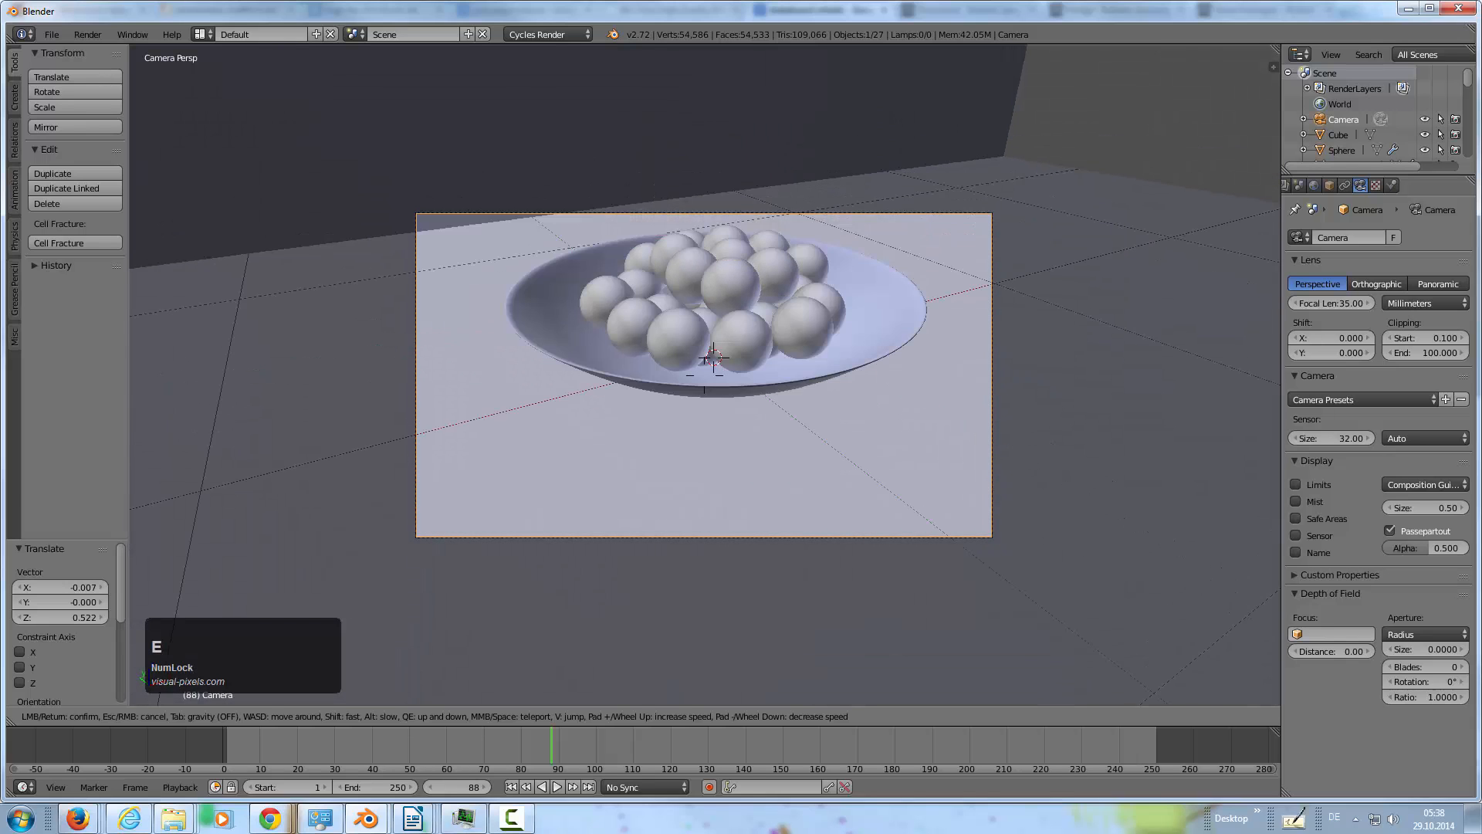
{"action": "key", "text": "e"}
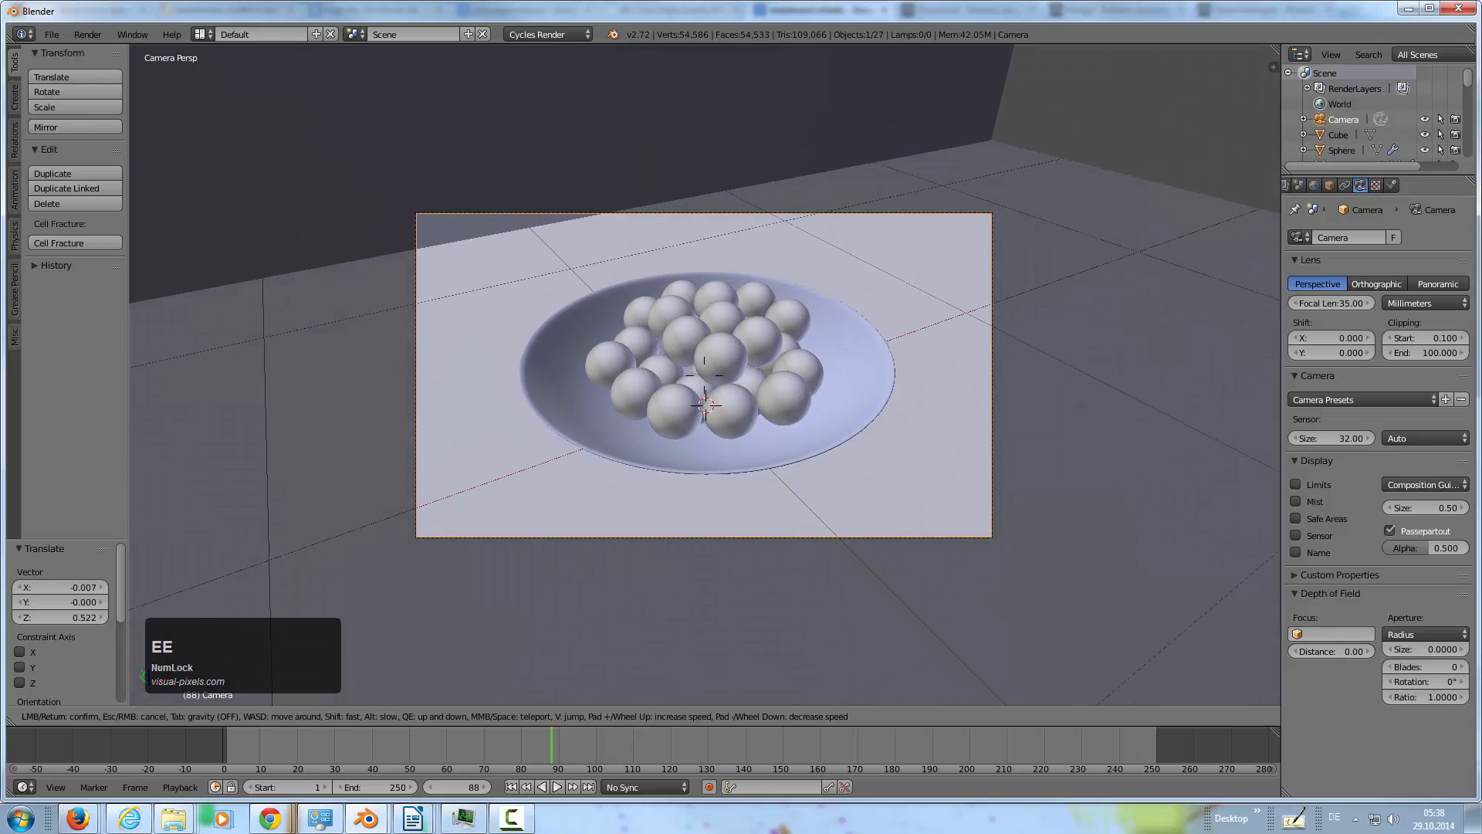
{"action": "left_click", "coordinate": [714, 382]}
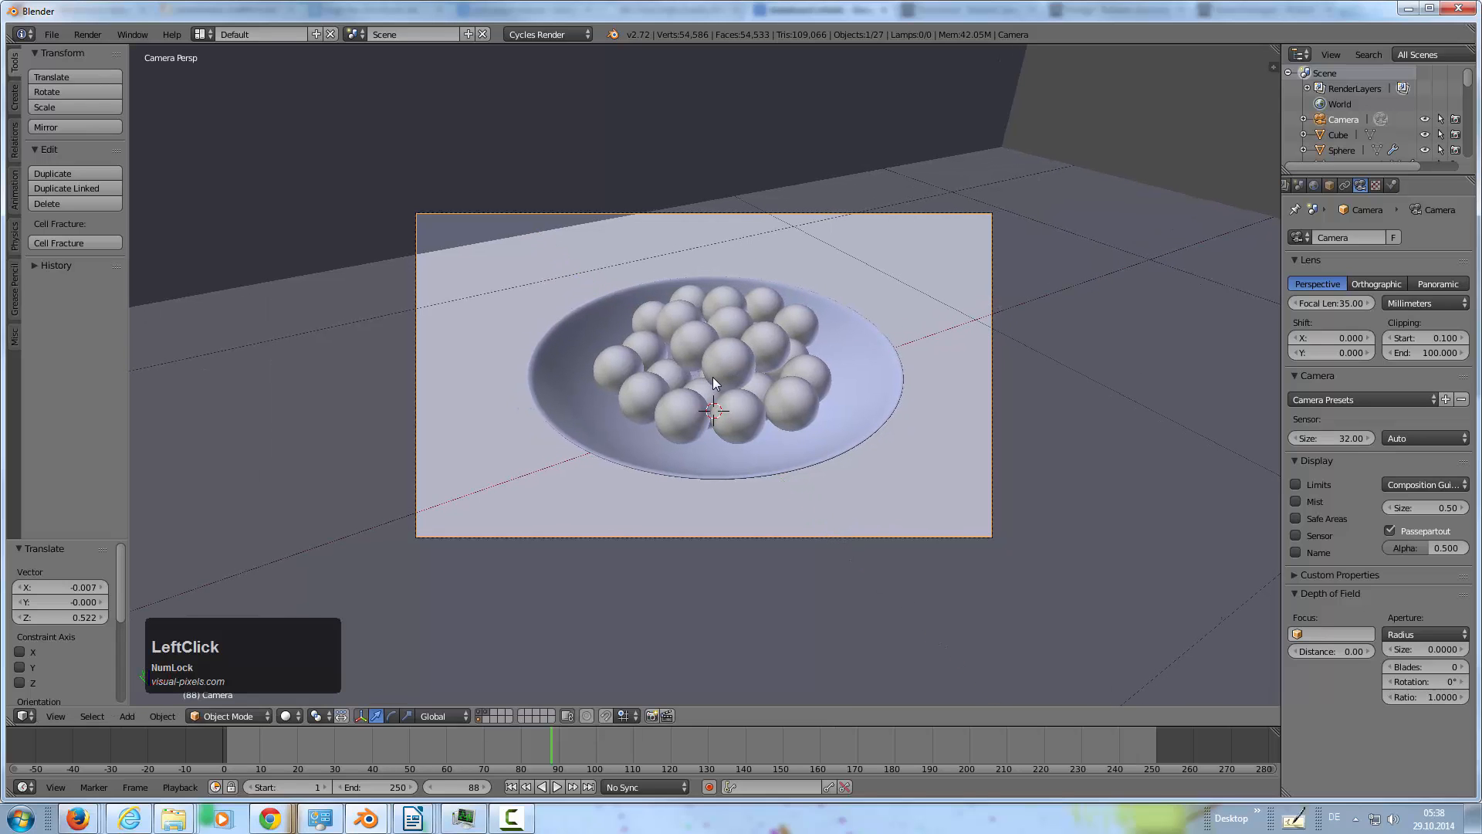
Isolate the layer with the bowl and spheres, move them all about -0.363 along Y, and show the room's layers again
{"action": "scroll", "coordinate": [850, 357], "scroll_direction": "down", "scroll_amount": 2}
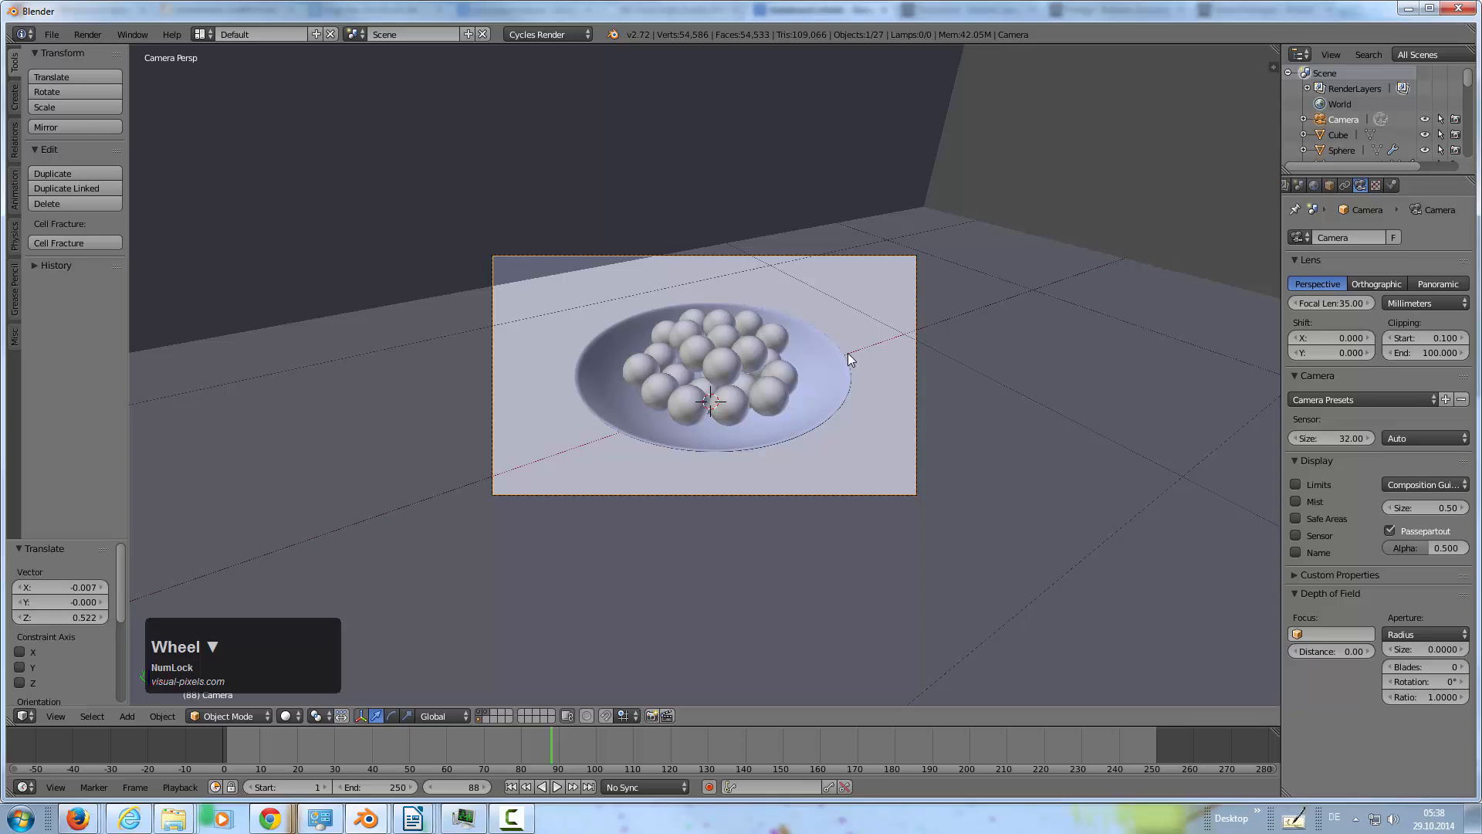
{"action": "right_click", "coordinate": [845, 391]}
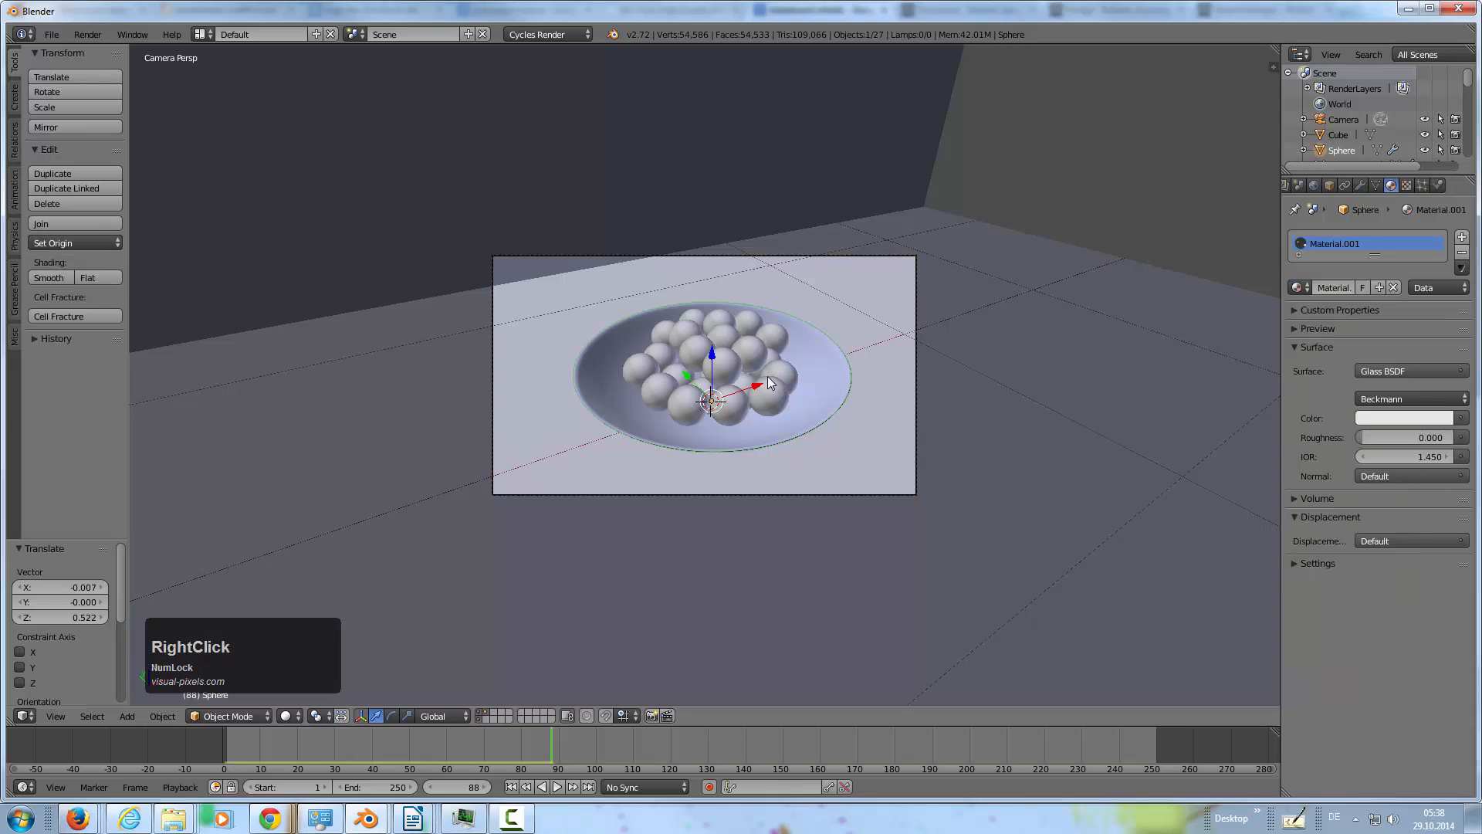
{"action": "right_click", "coordinate": [749, 350], "text": "shift"}
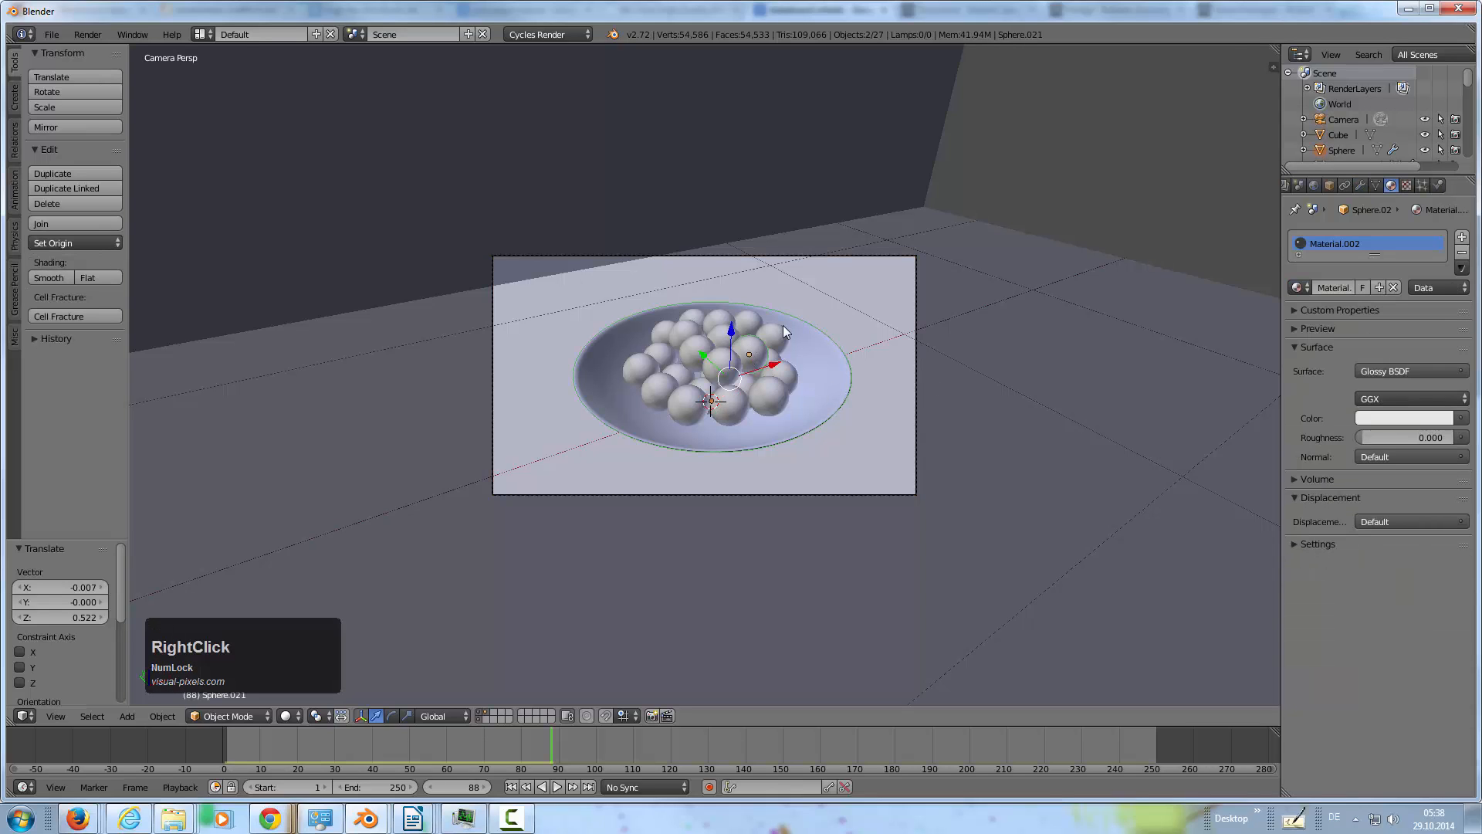
{"action": "left_click", "coordinate": [485, 714]}
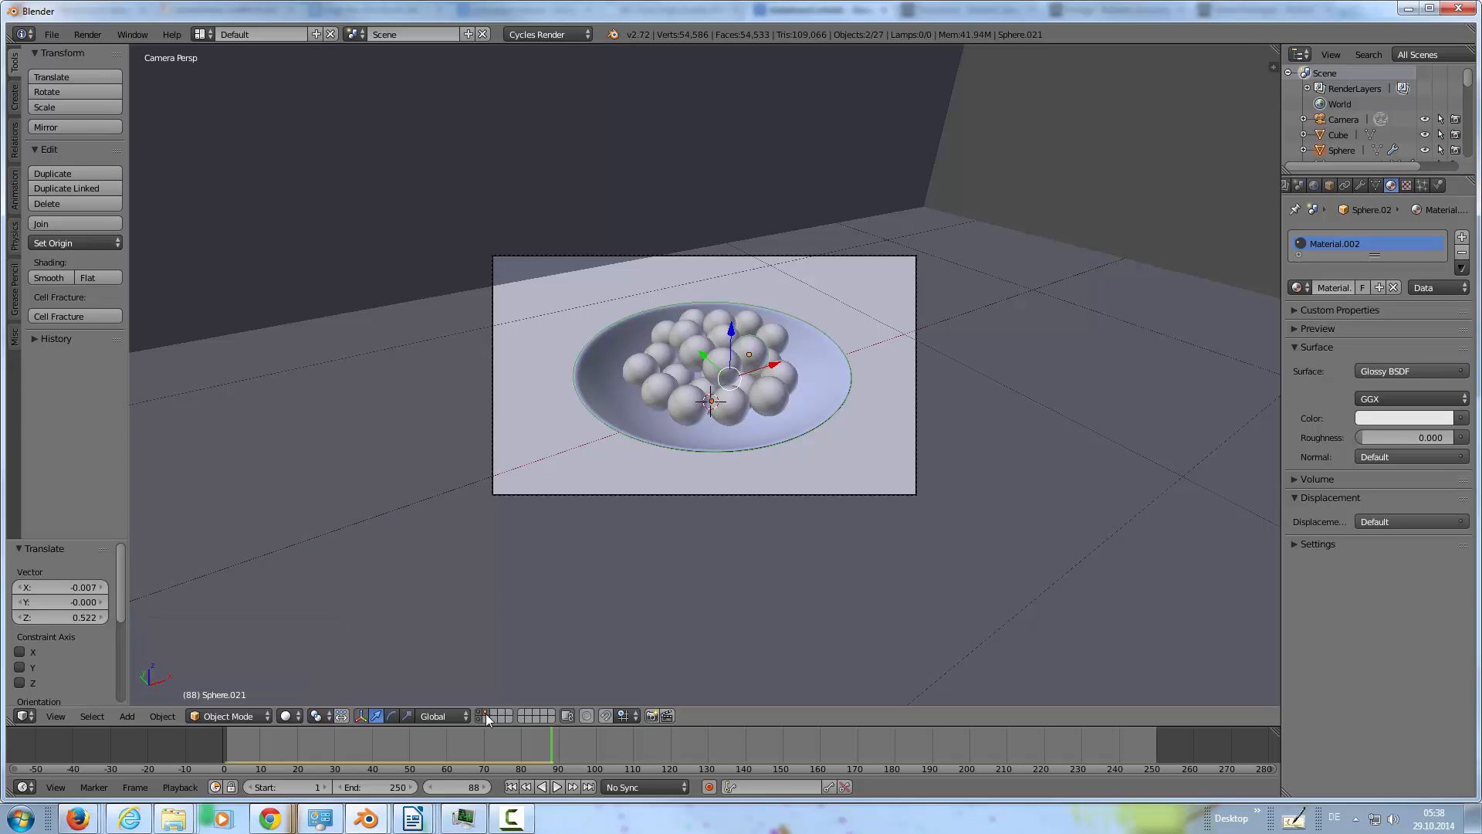
{"action": "key", "text": "a"}
{"action": "key", "text": "a"}
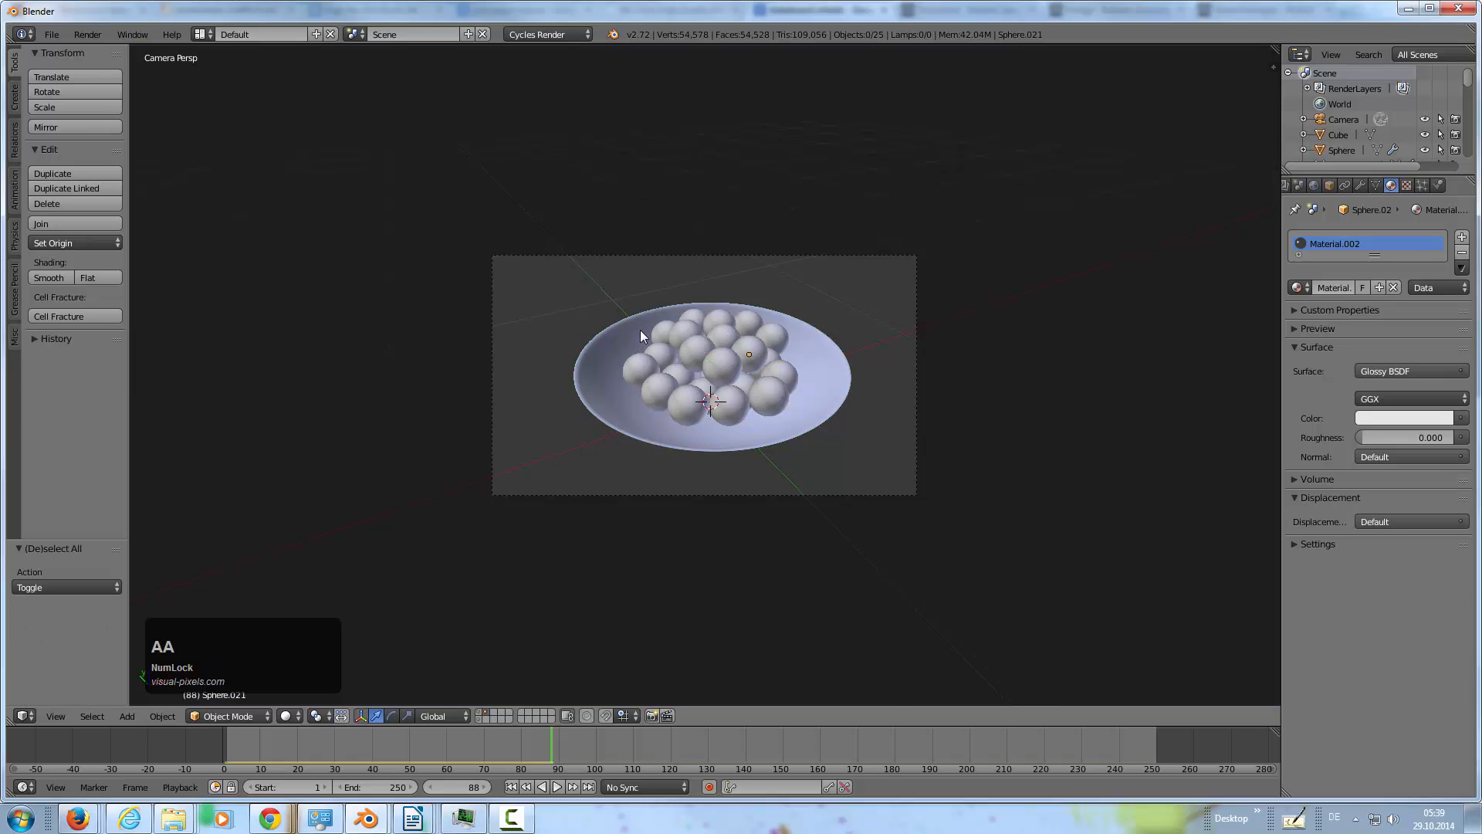
{"action": "left_click_drag", "start_coordinate": [688, 341], "coordinate": [769, 412]}
{"action": "double_click", "coordinate": [480, 720]}
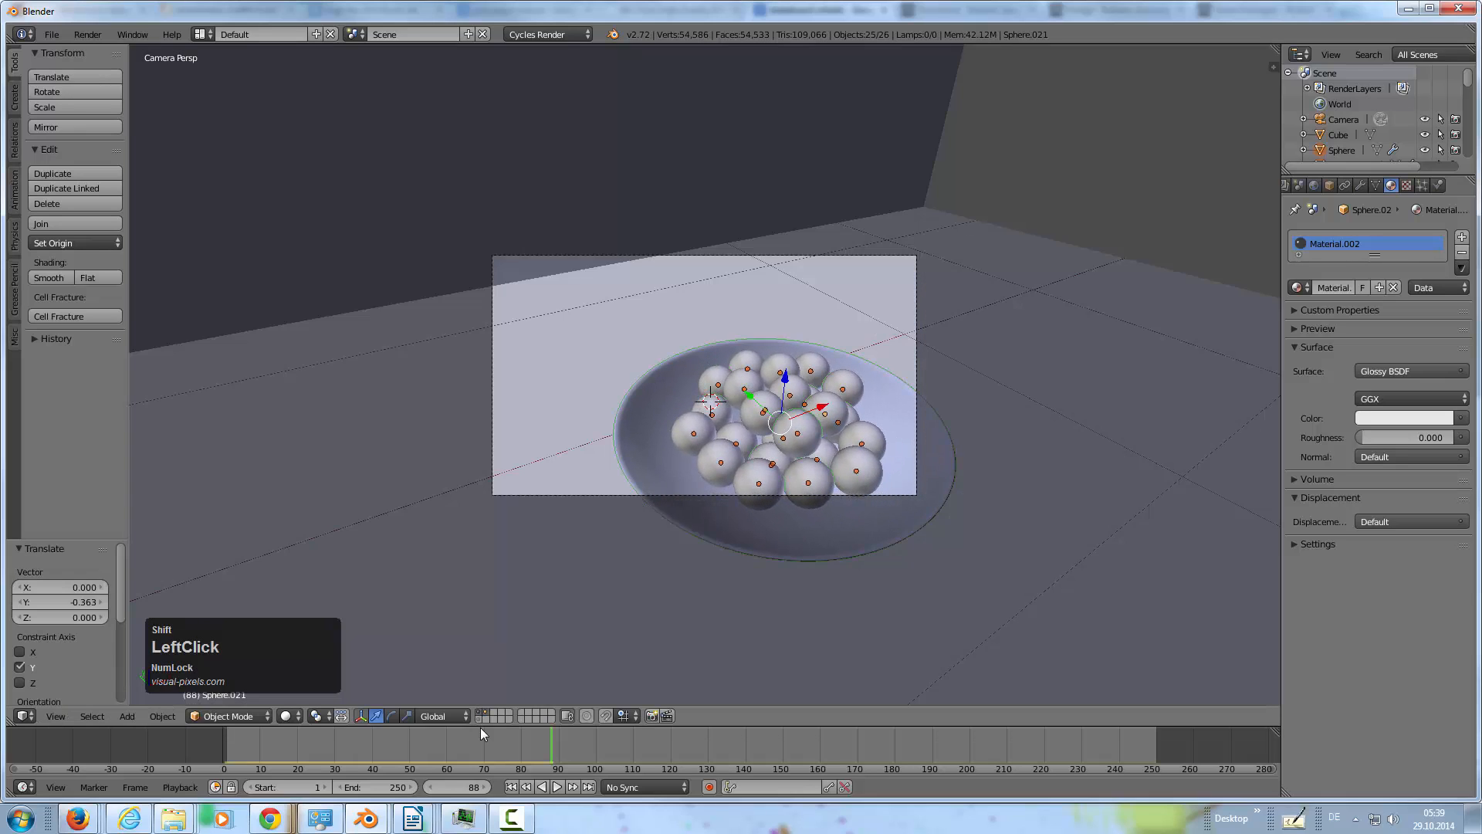
Move the camera by about X 0.109, Y -0.170, Z -0.142 to fit the whole bowl in the frame
{"action": "right_click", "coordinate": [681, 253]}
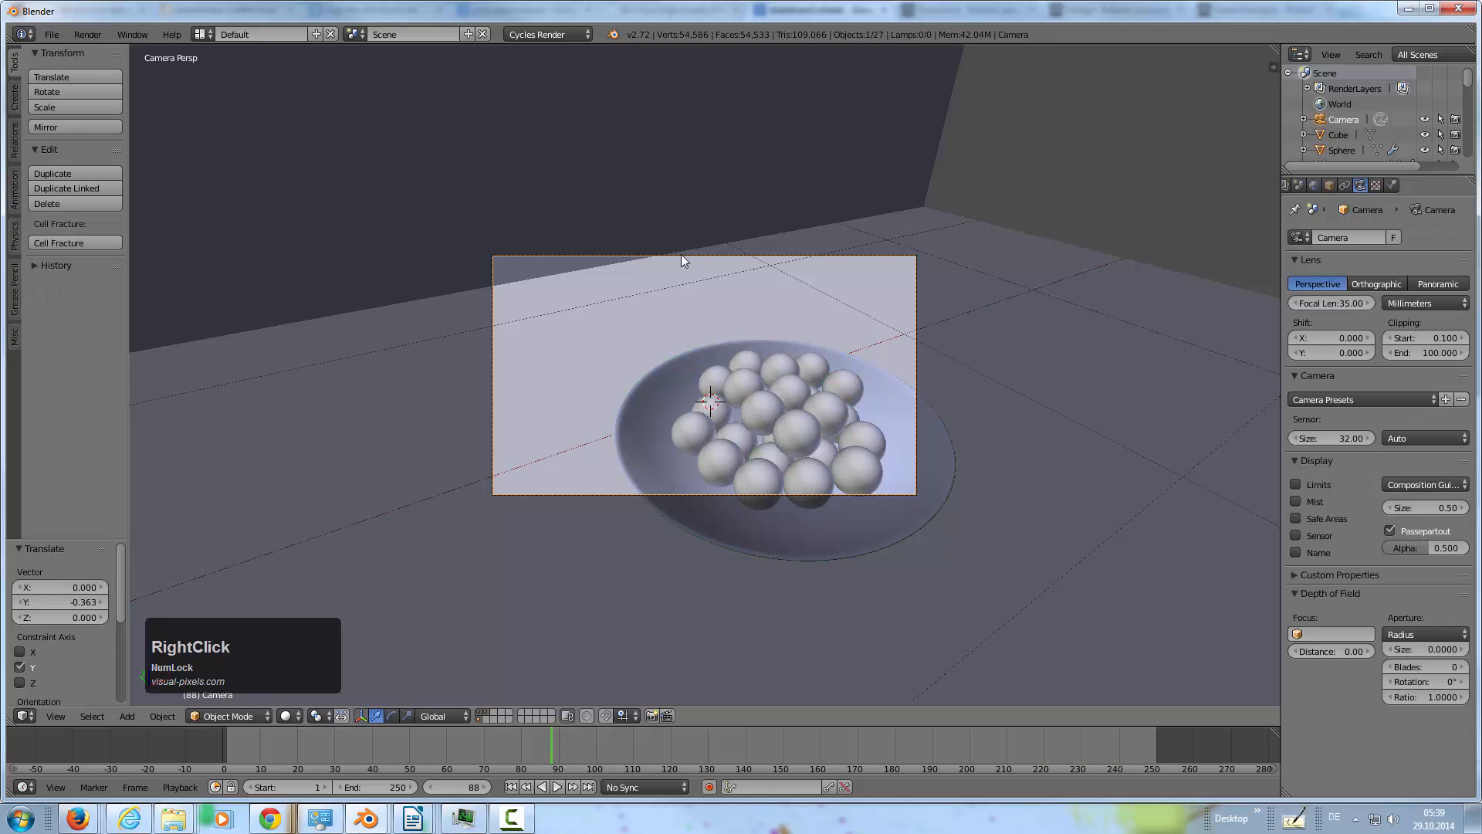
{"action": "key", "text": "g"}
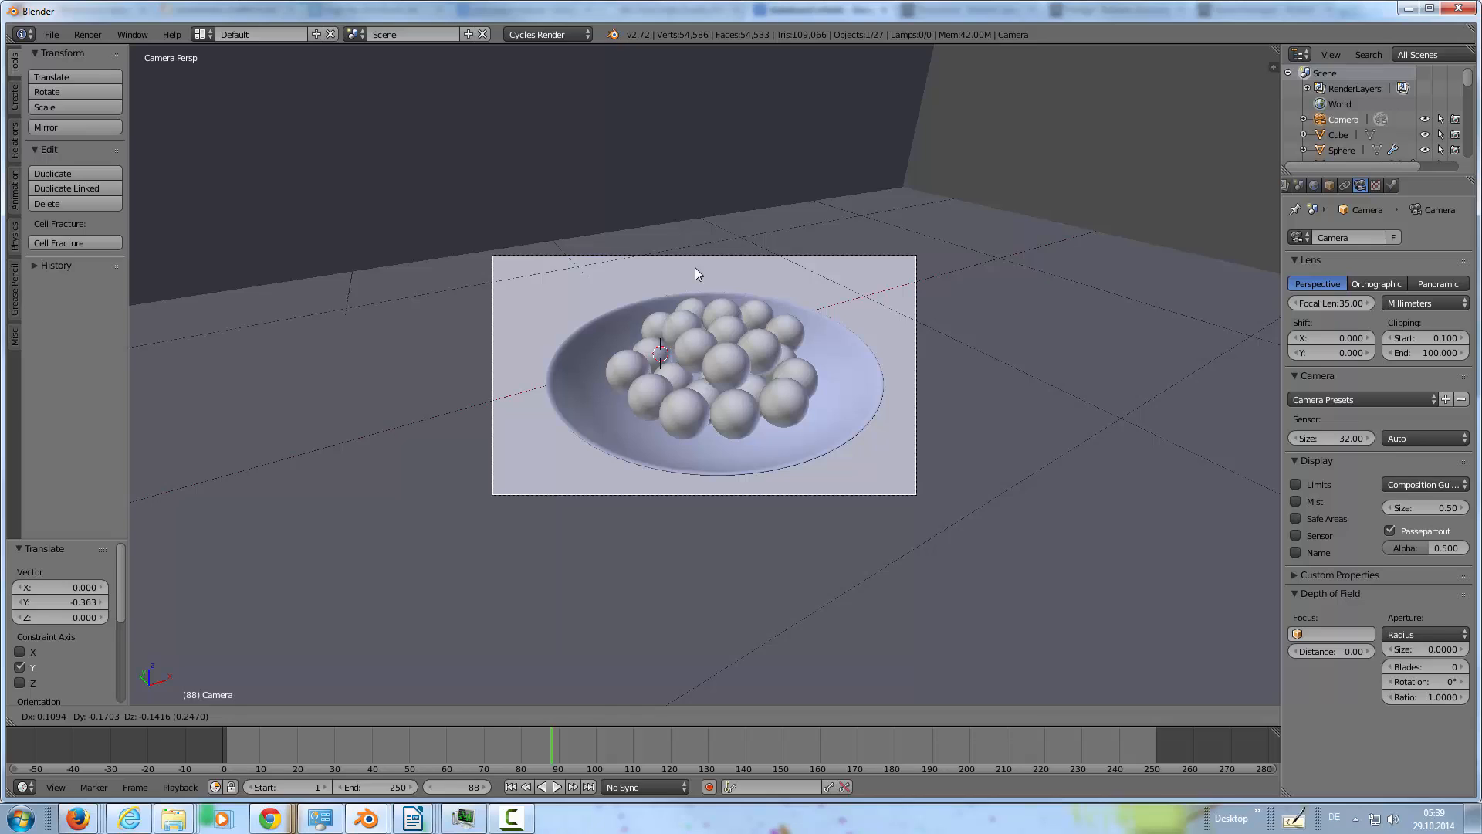
{"action": "left_click", "coordinate": [695, 268]}
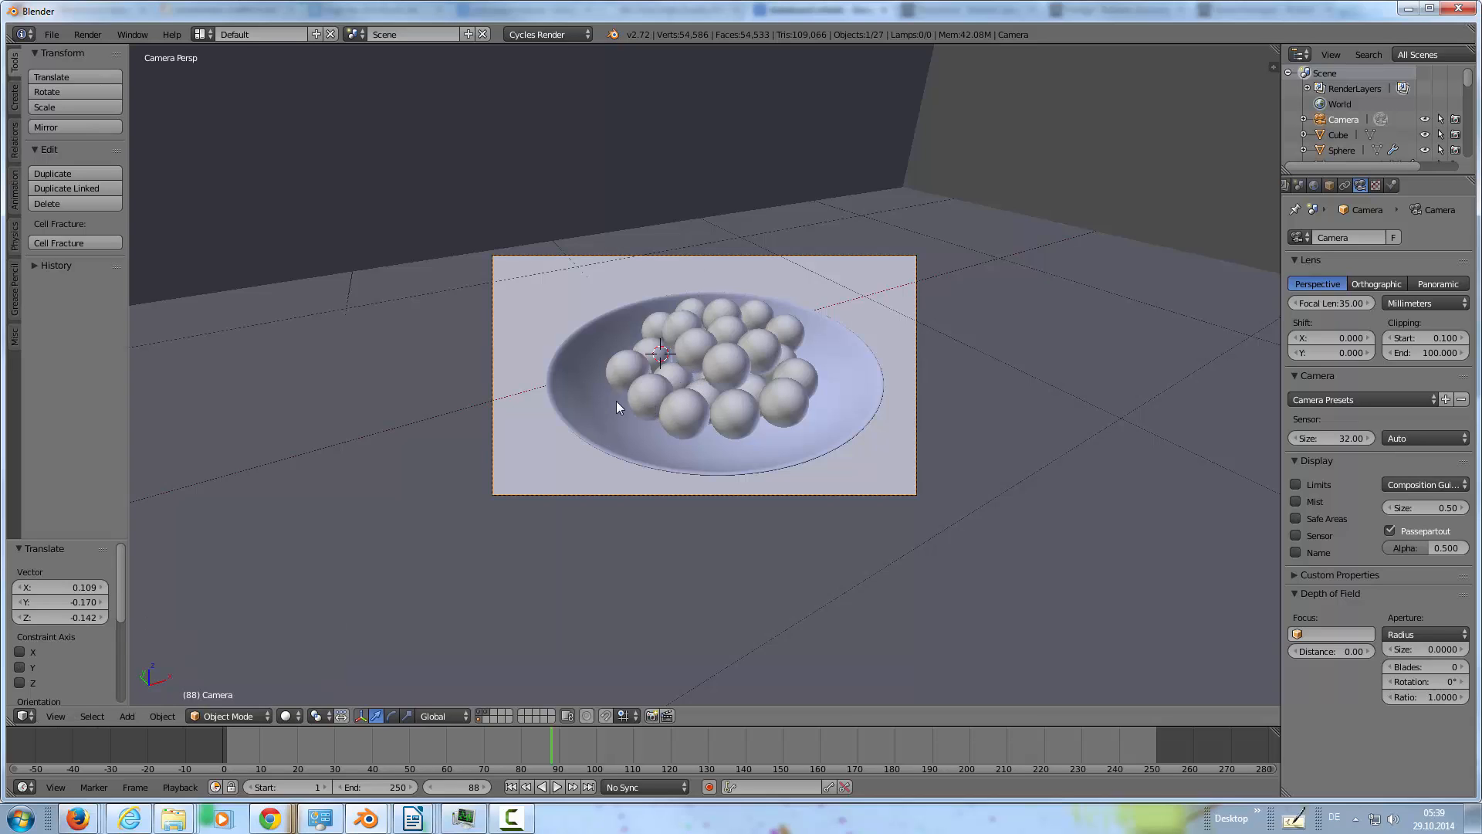
{"action": "scroll", "coordinate": [1303, 189], "scroll_direction": "up", "scroll_amount": 2}
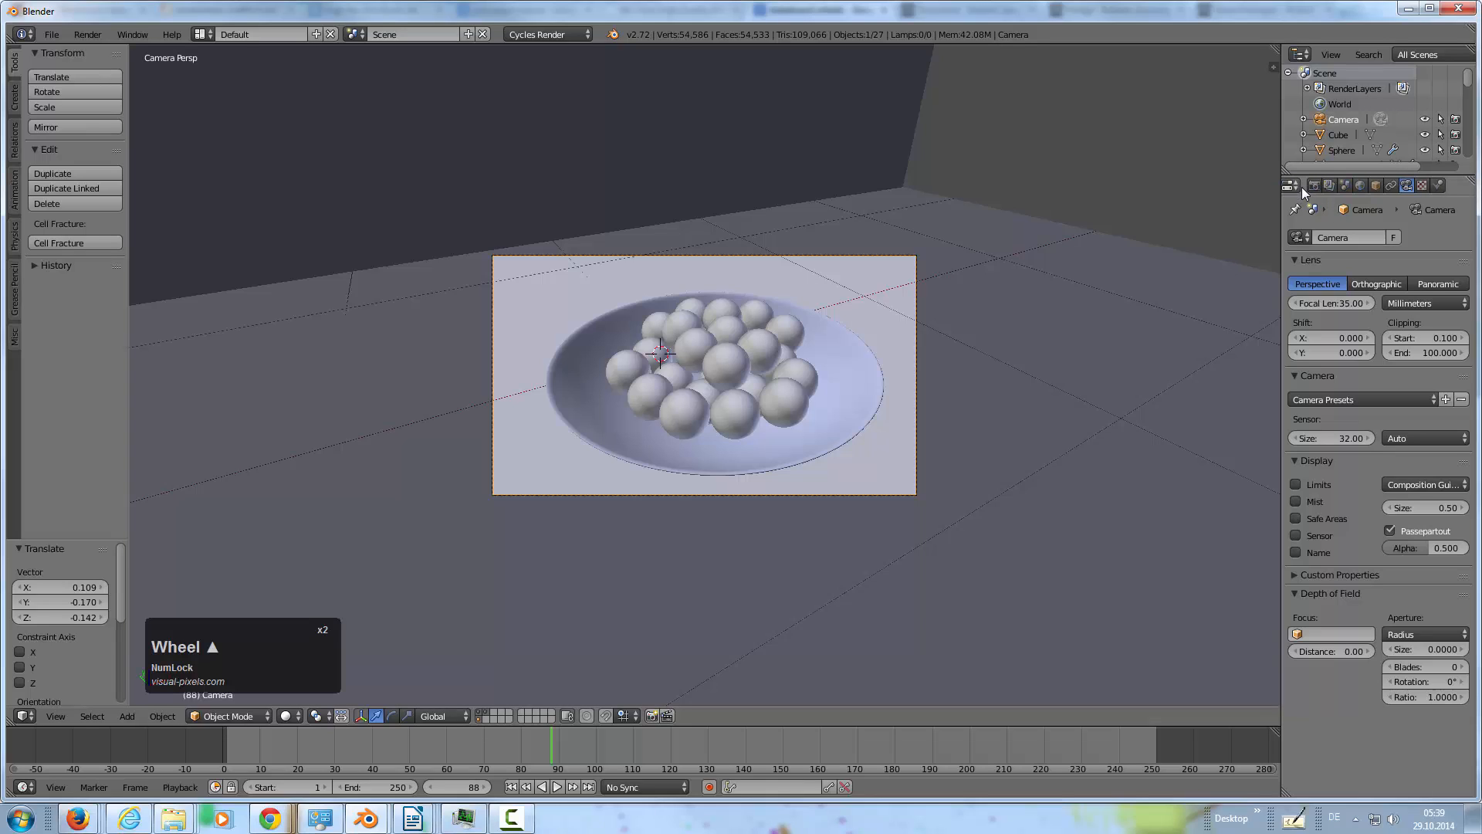
Set the Cycles render device to GPU Compute
{"action": "left_click", "coordinate": [1314, 186]}
{"action": "left_click", "coordinate": [1371, 315]}
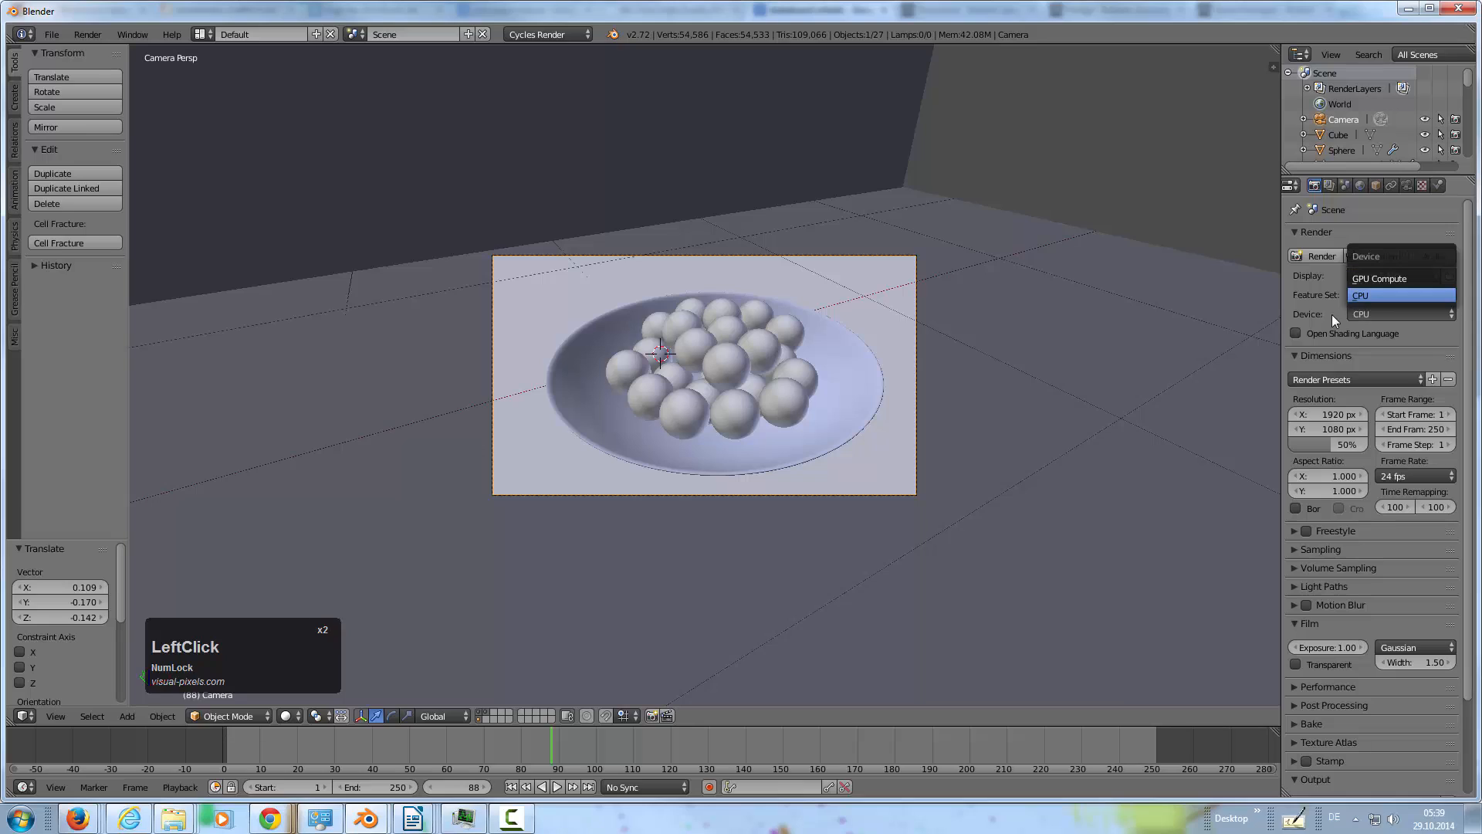
{"action": "left_click", "coordinate": [1358, 315]}
{"action": "left_click", "coordinate": [1382, 278]}
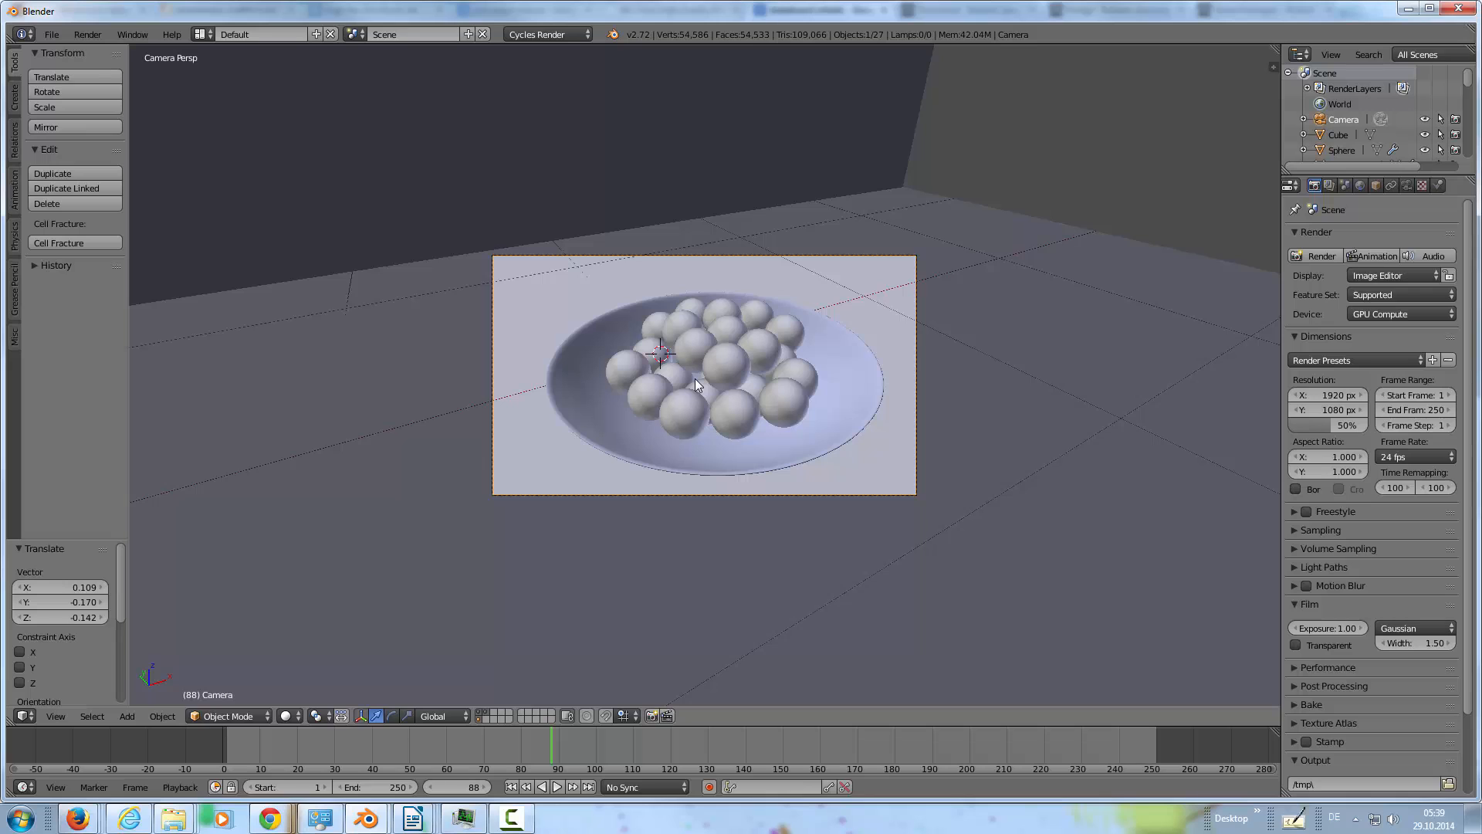
Render a test image of the current frame, examine the bowl and spheres in it, and return to the 3D scene
{"action": "key", "text": "F12"}
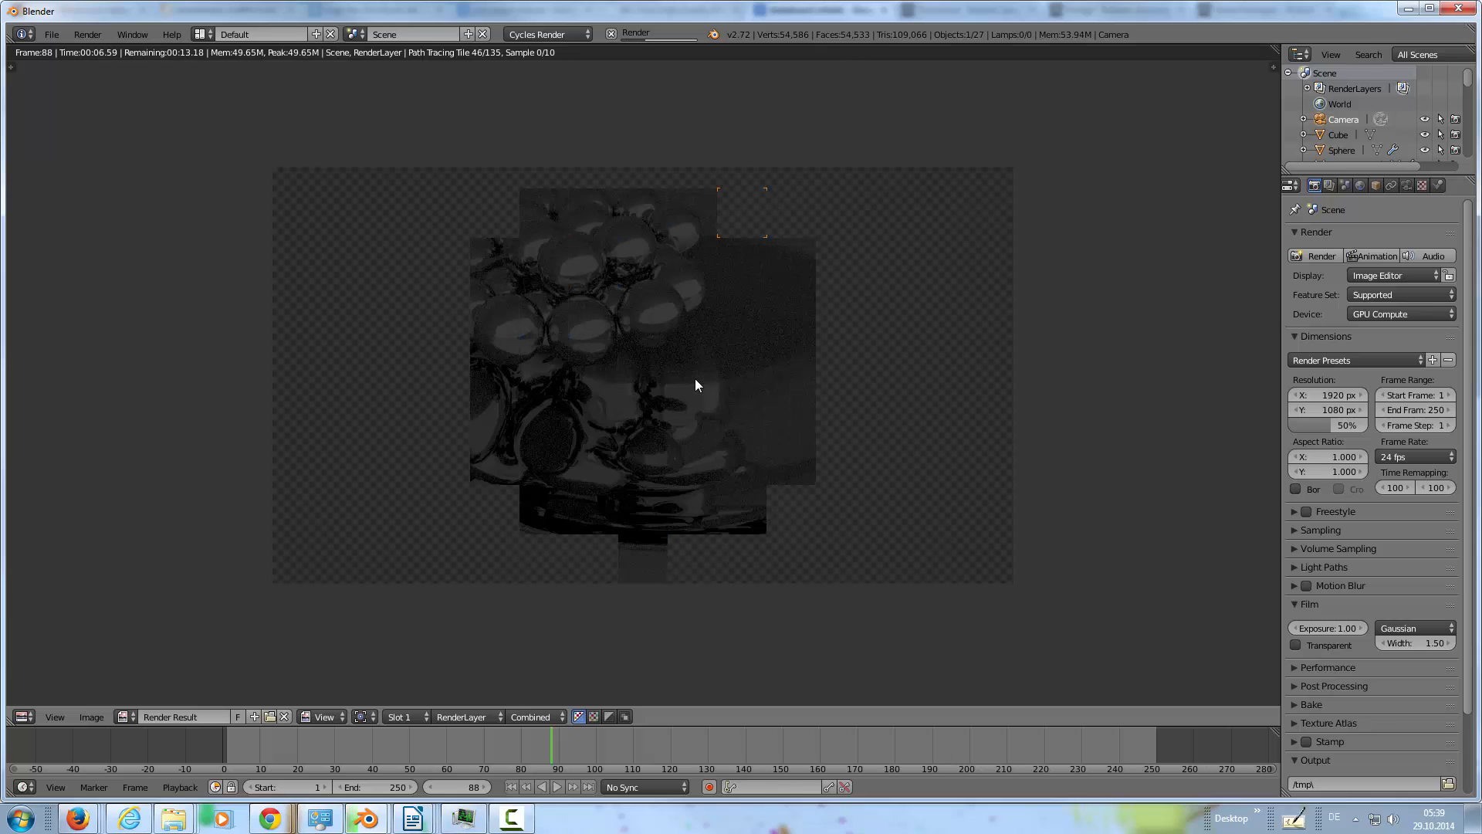
{"action": "scroll", "coordinate": [576, 301], "scroll_direction": "down", "scroll_amount": 2}
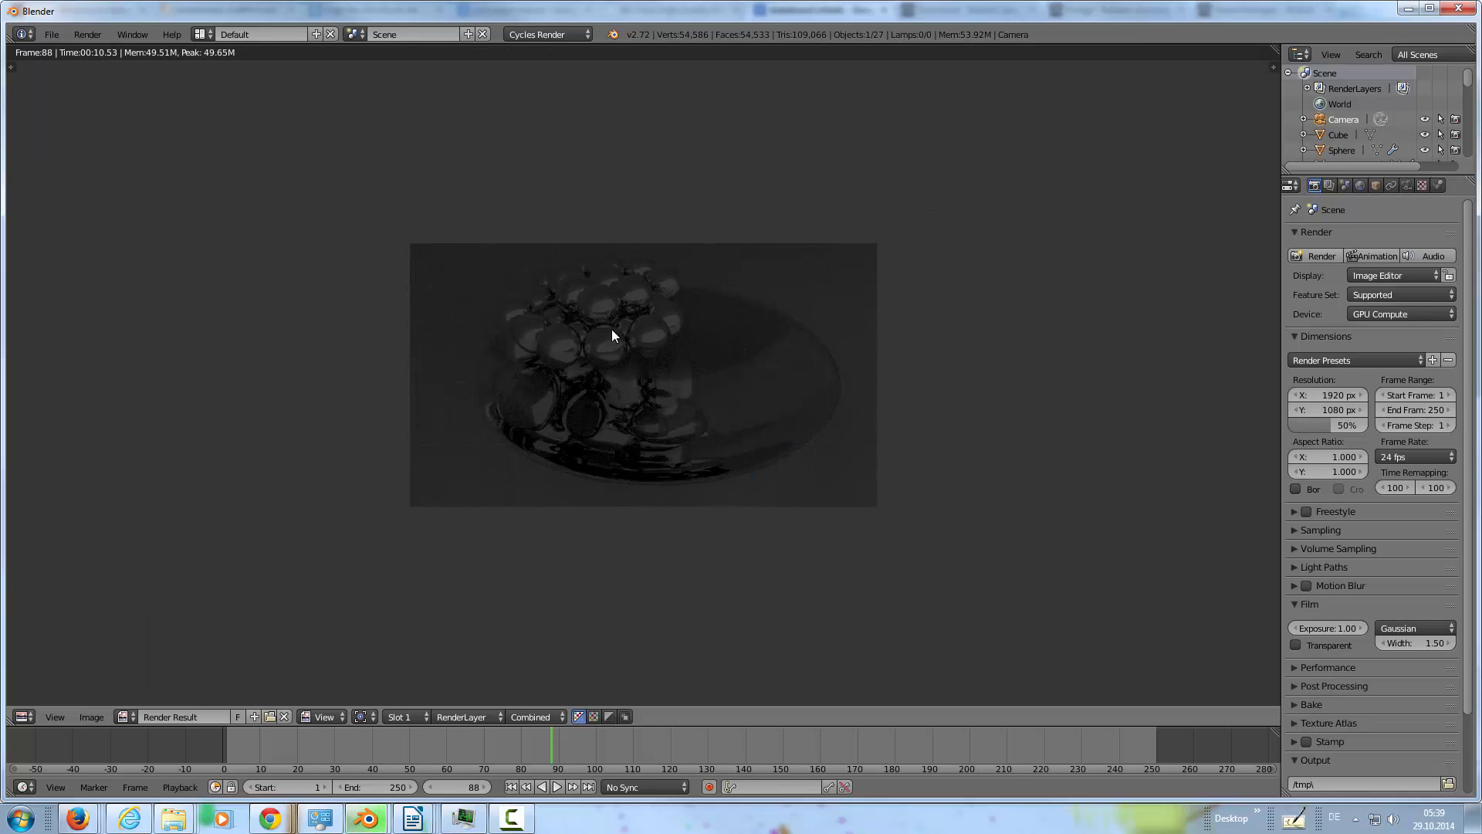
{"action": "scroll", "coordinate": [608, 355], "scroll_direction": "up", "scroll_amount": 2}
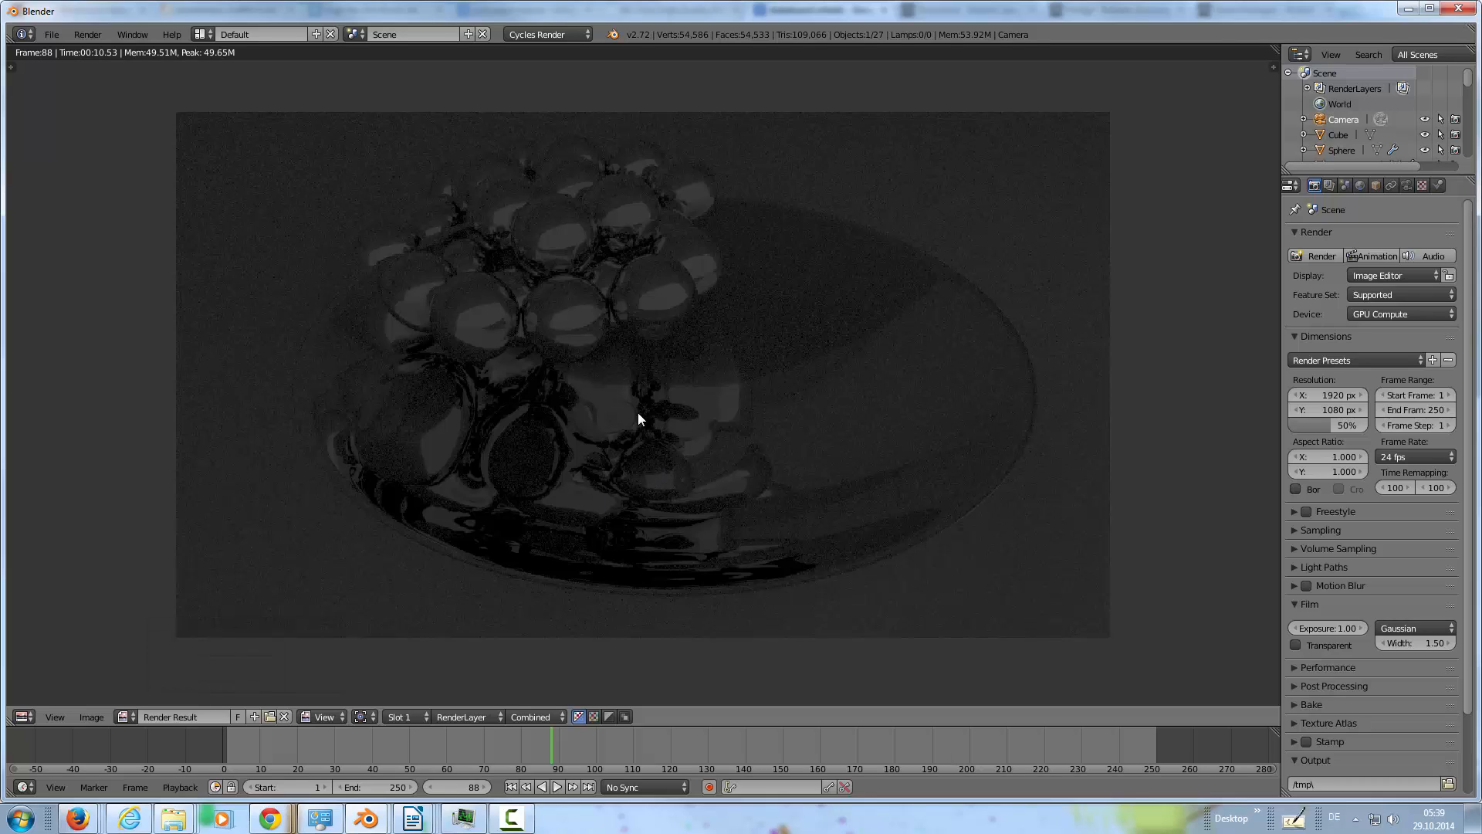
{"action": "mouse_move", "coordinate": [637, 390]}
{"action": "middle_mouse_down"}
{"action": "mouse_move", "coordinate": [647, 383]}
{"action": "mouse_move", "coordinate": [622, 375]}
{"action": "middle_mouse_up"}
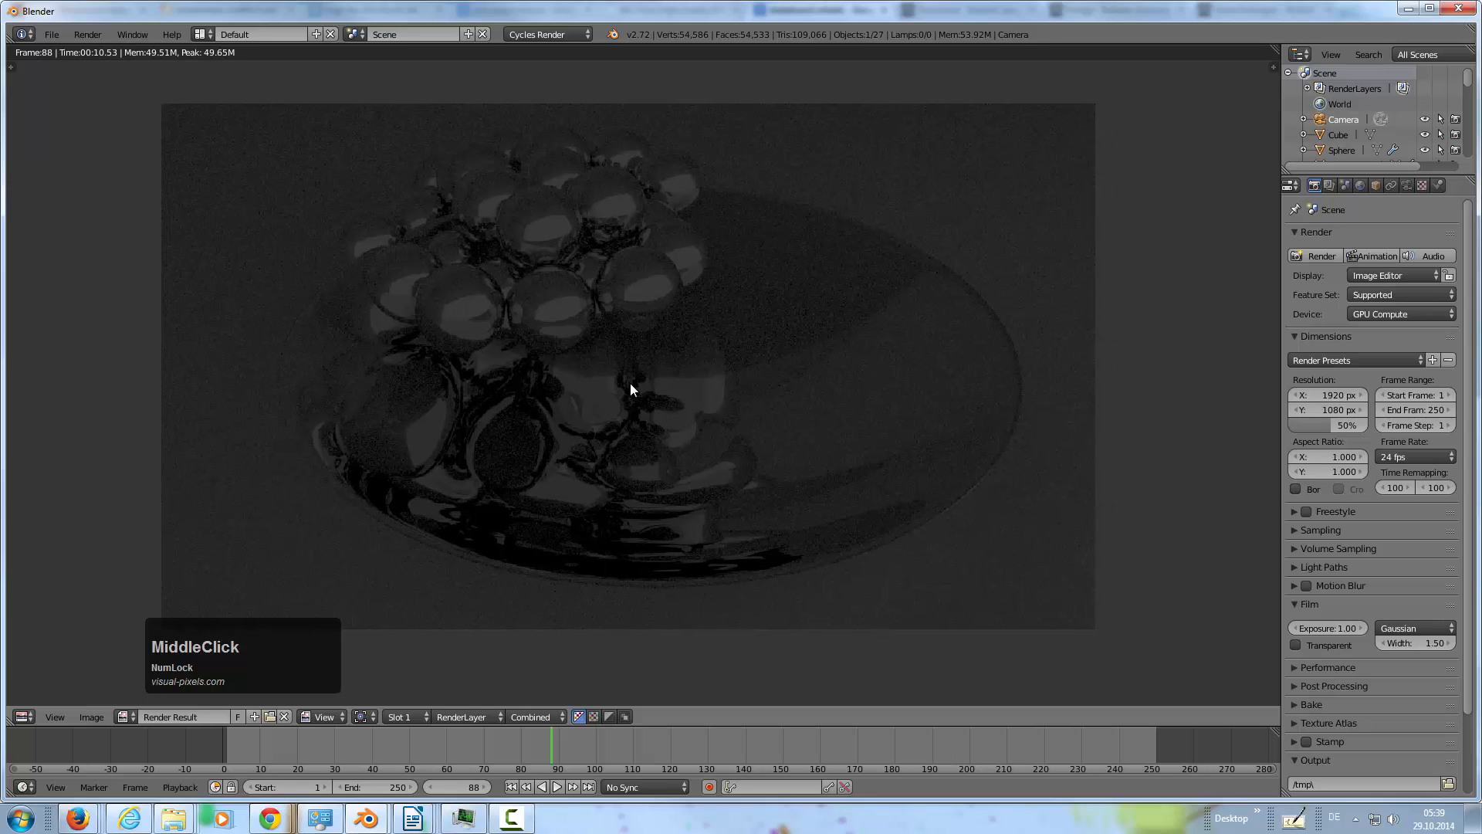
{"action": "key", "text": "Escape"}
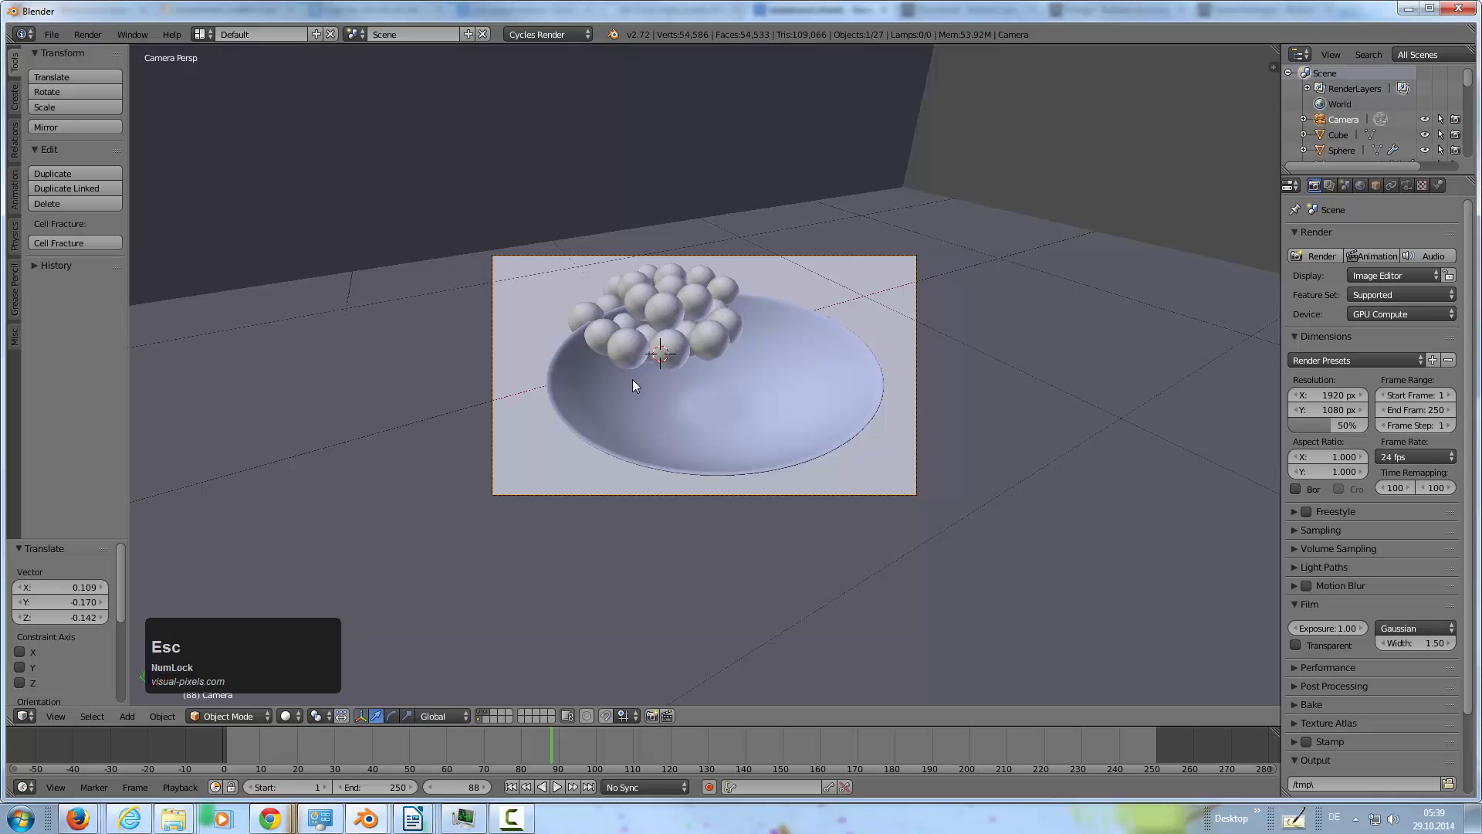
{"action": "middle_click_drag", "start_coordinate": [632, 379], "coordinate": [661, 374]}
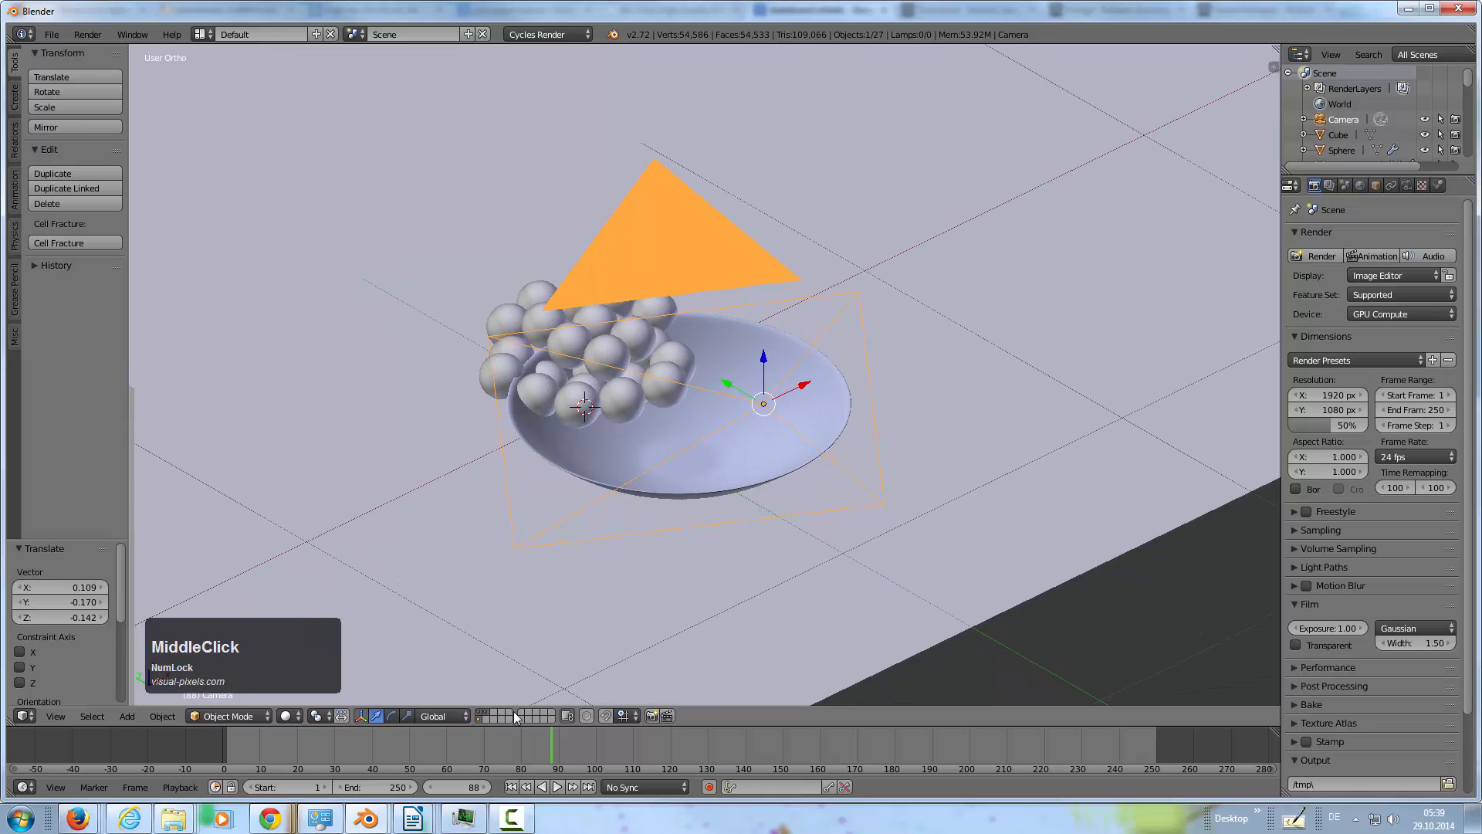
Play the rigid body simulation from frame 1 and stop it at frame 54
{"action": "left_click", "coordinate": [525, 786]}
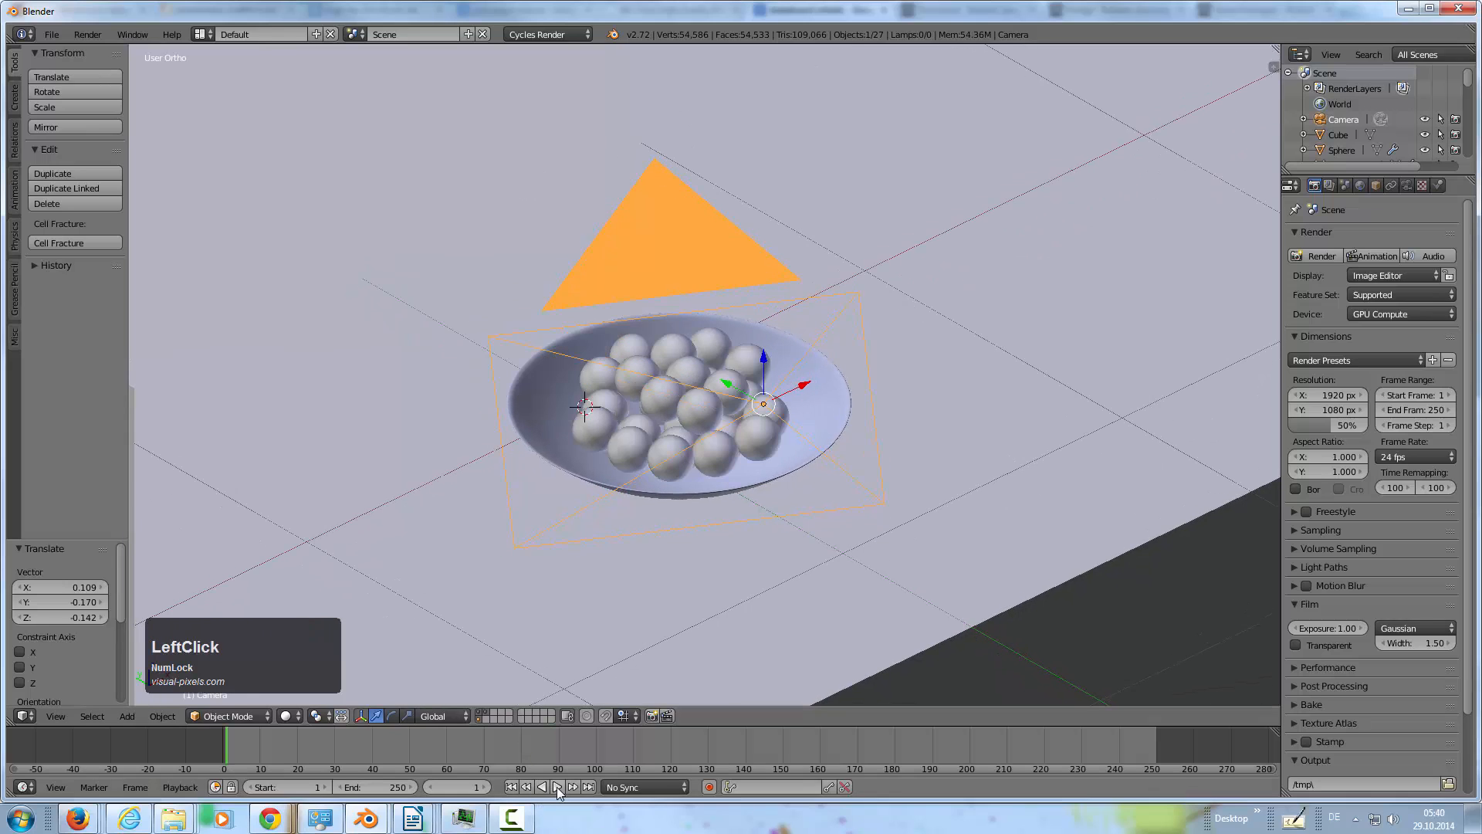
{"action": "left_click", "coordinate": [557, 787]}
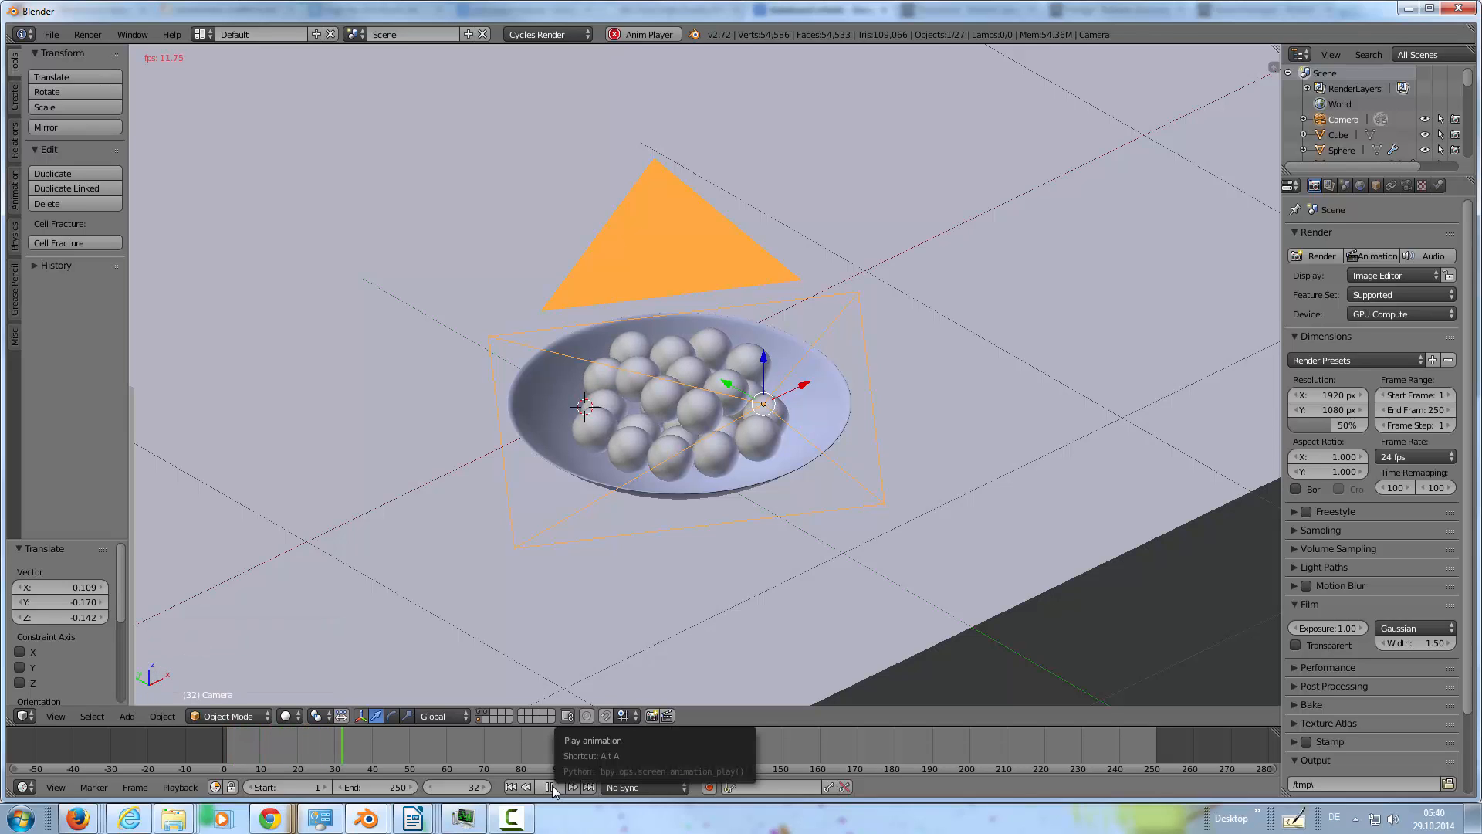
{"action": "left_click", "coordinate": [550, 786]}
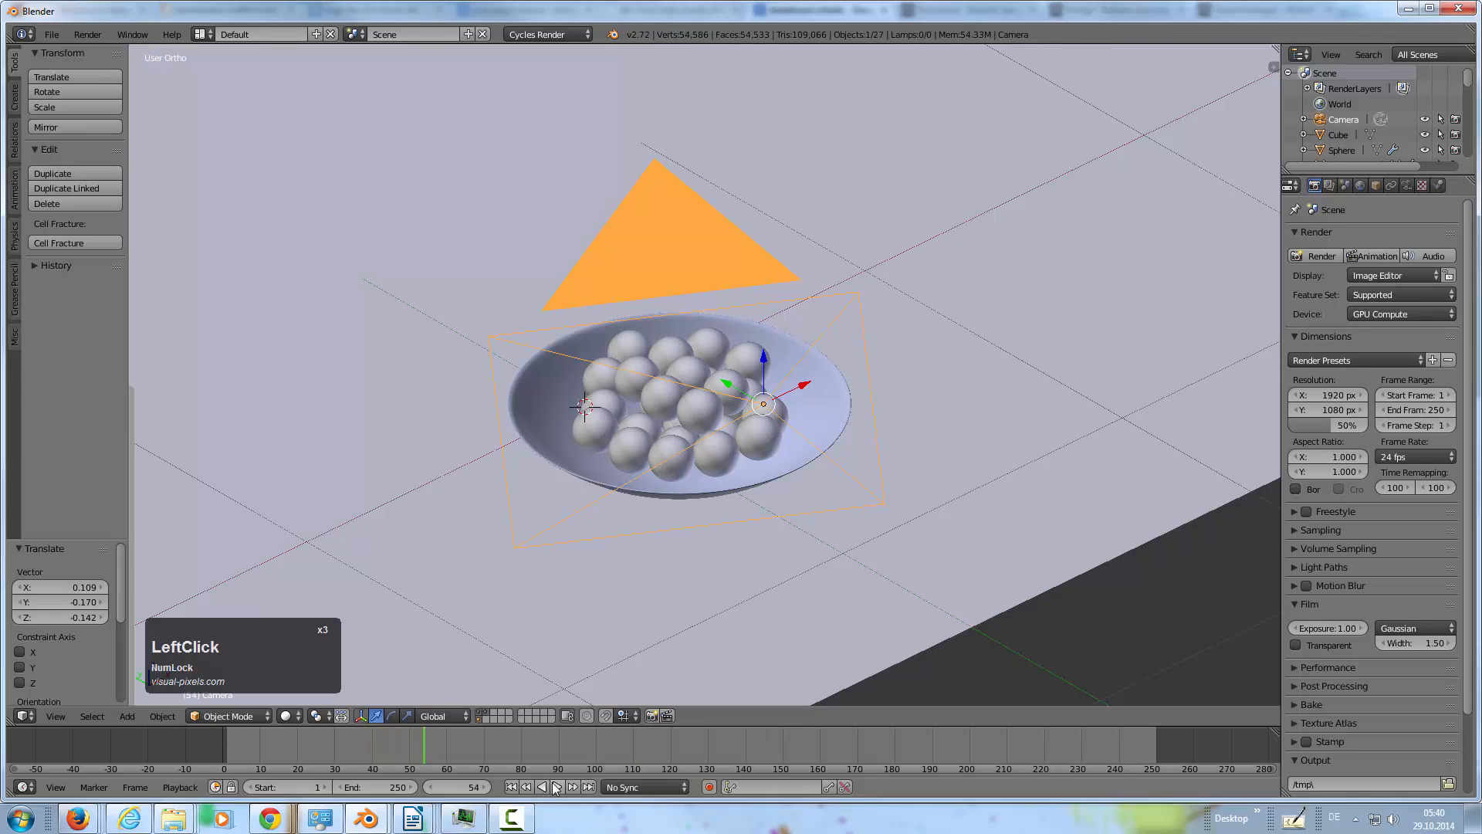
Select a sphere in the bowl, replay the simulation from frame 1 and stop it at frame 23
{"action": "middle_click_drag", "start_coordinate": [726, 428], "coordinate": [719, 386]}
{"action": "middle_click_drag", "start_coordinate": [893, 500], "coordinate": [676, 383], "text": "shift"}
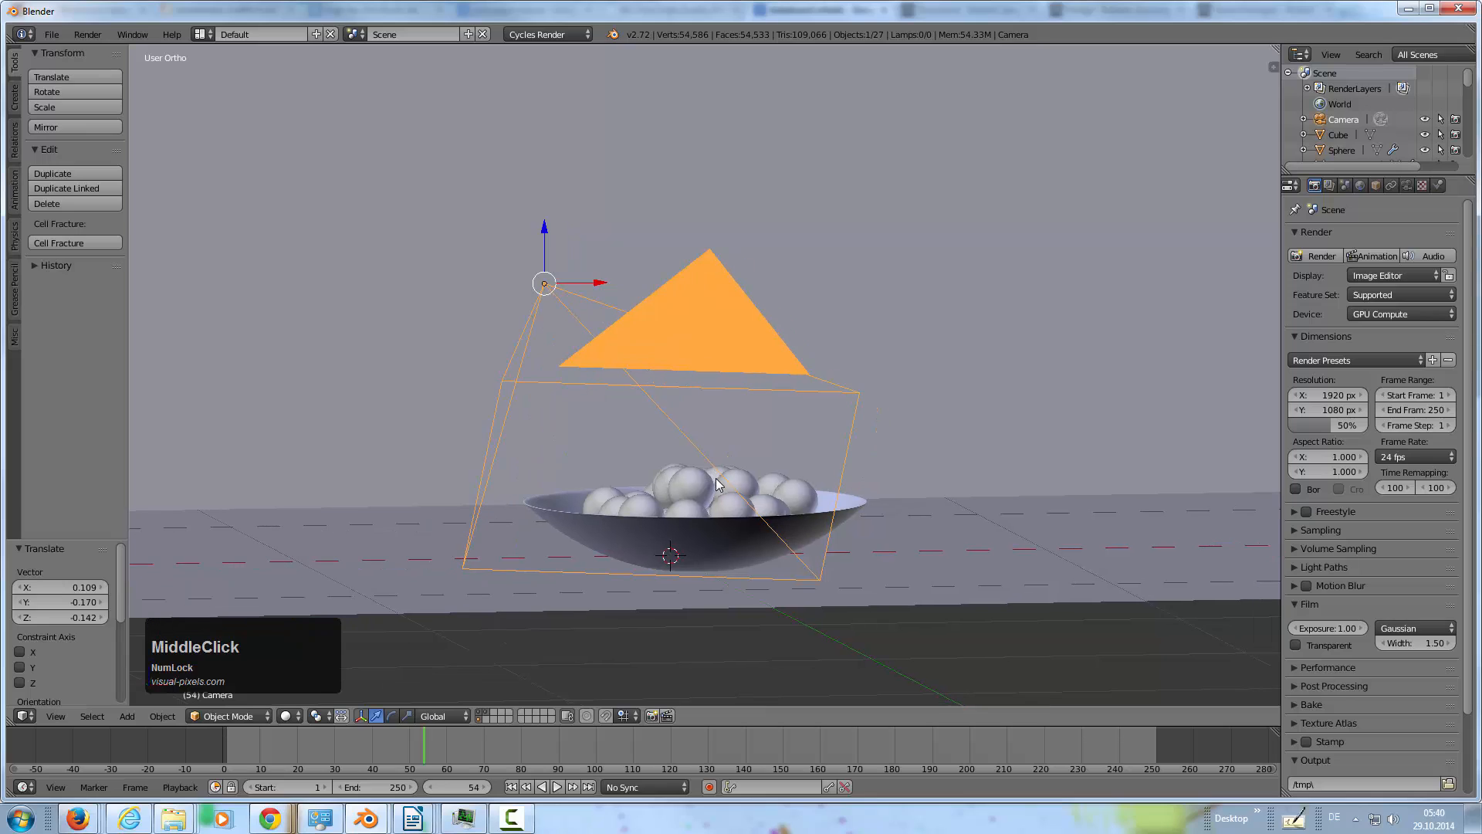
{"action": "right_click", "coordinate": [717, 480]}
{"action": "left_click", "coordinate": [511, 787]}
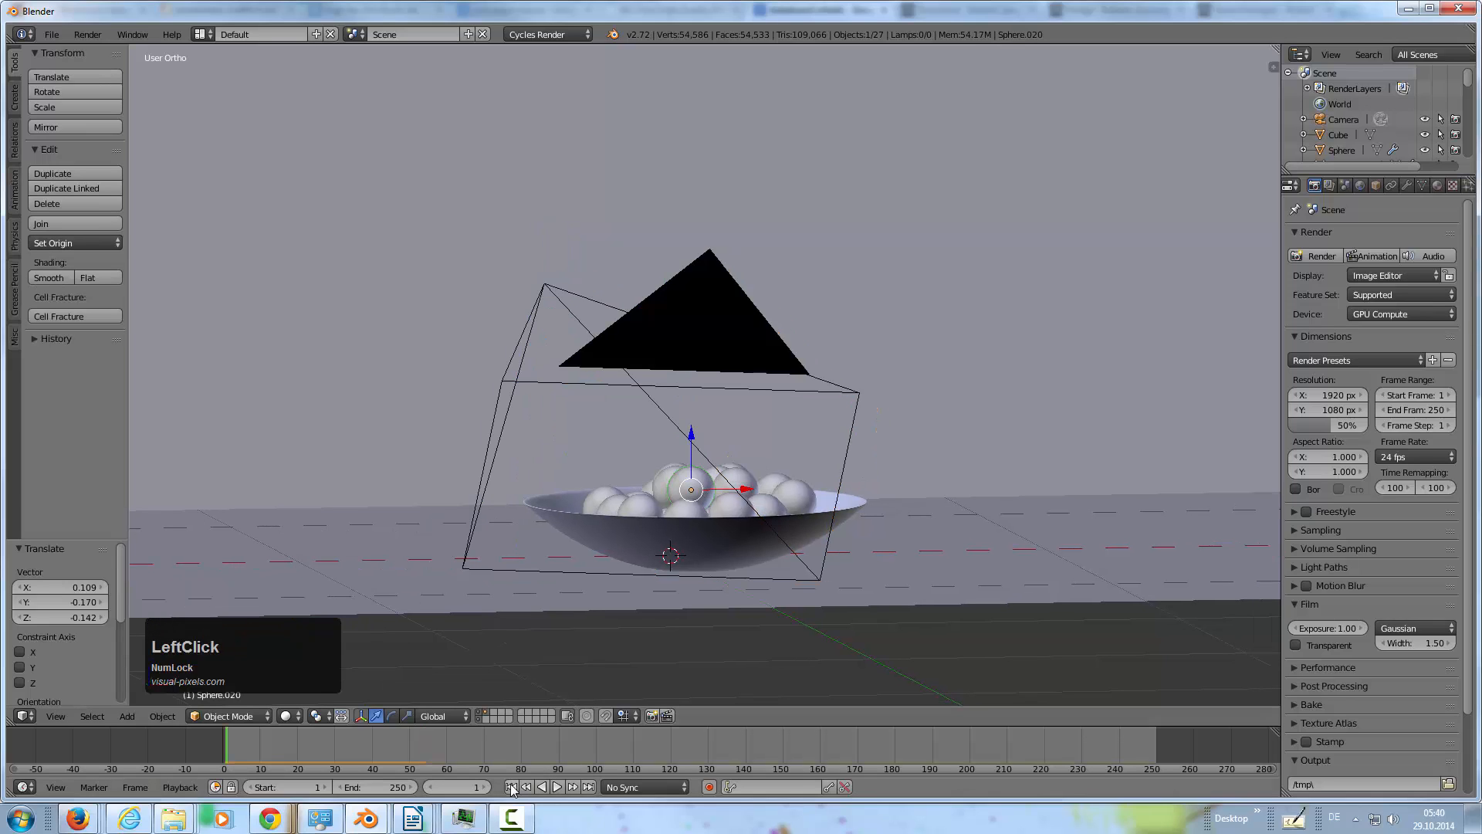
{"action": "left_click", "coordinate": [557, 786]}
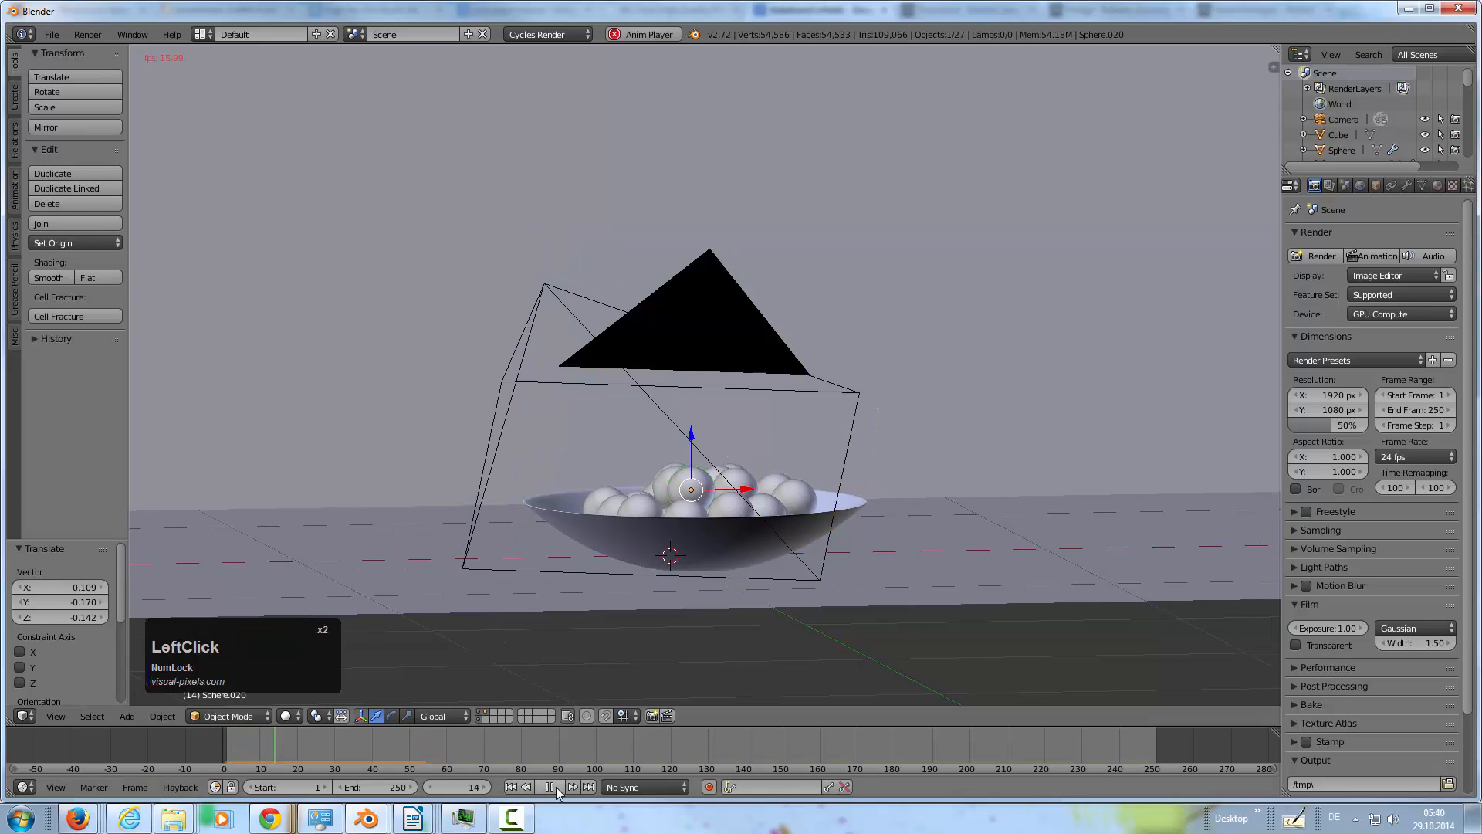
{"action": "left_click", "coordinate": [557, 787]}
Render a test image of frame 23, examine the brightness of the bowl and spheres, and return to the 3D scene
{"action": "middle_click_drag", "start_coordinate": [713, 277], "coordinate": [675, 301]}
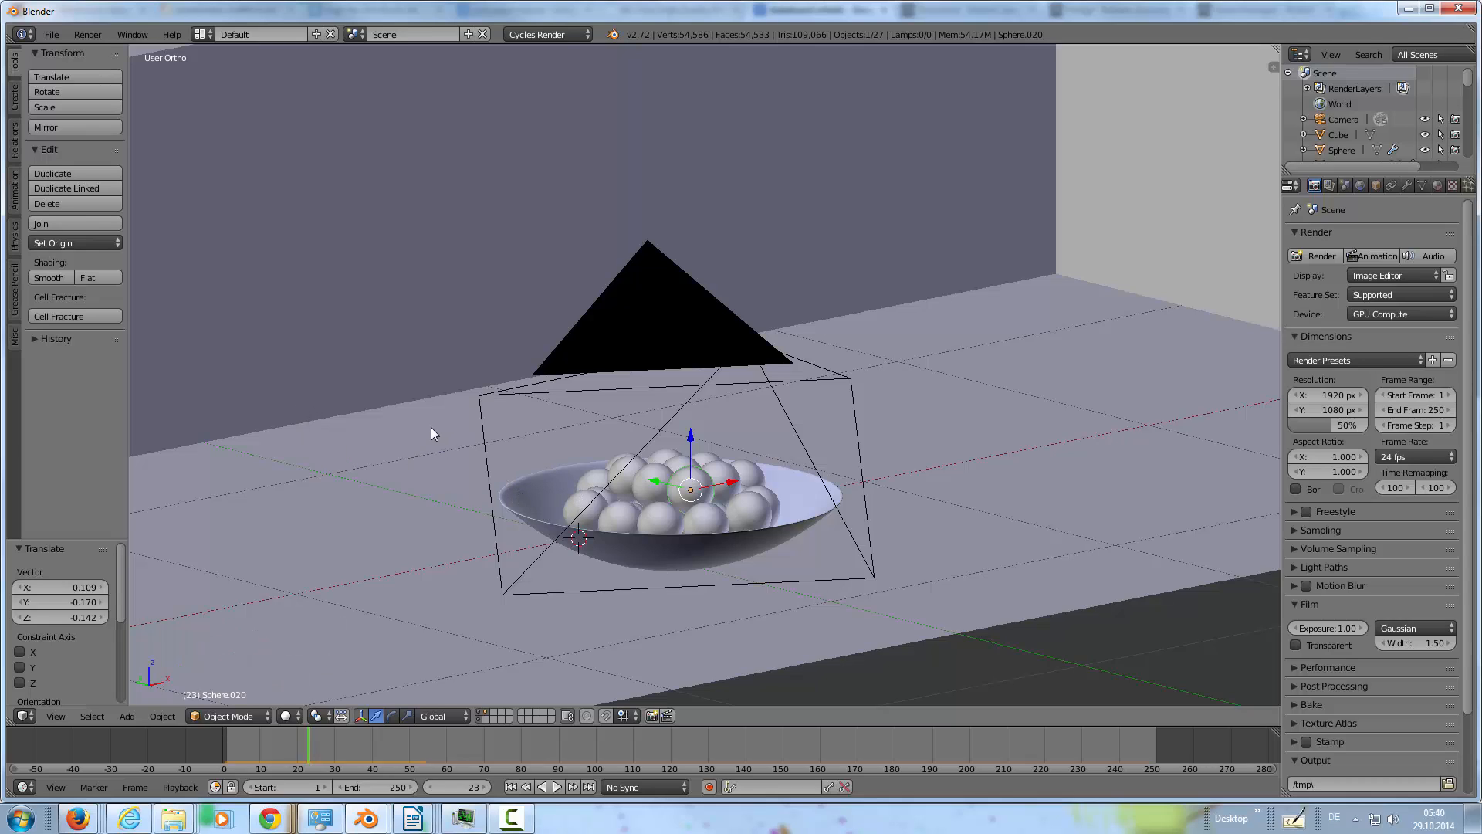
{"action": "middle_click_drag", "start_coordinate": [419, 415], "coordinate": [608, 466]}
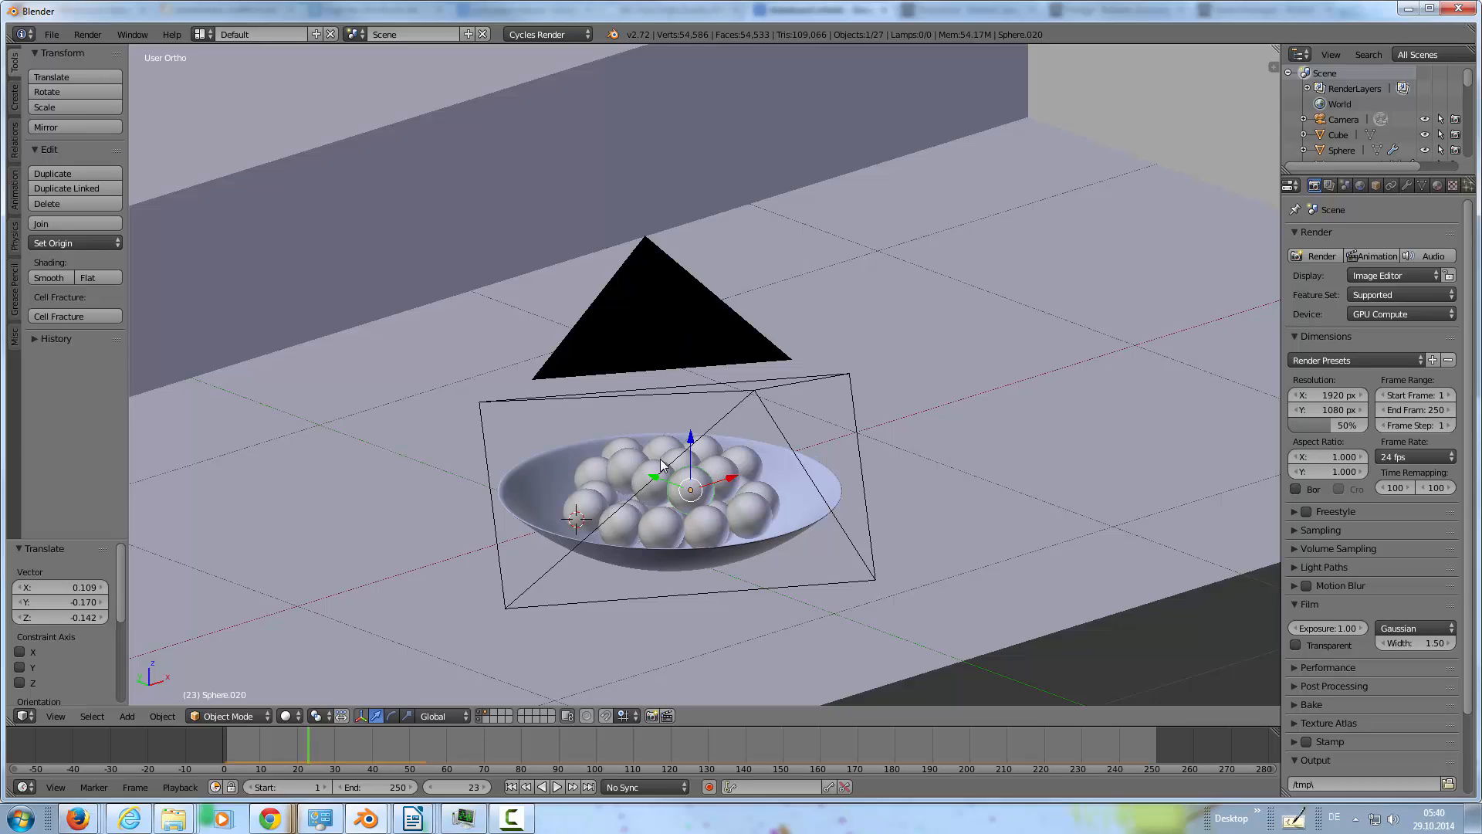
{"action": "key", "text": "F12"}
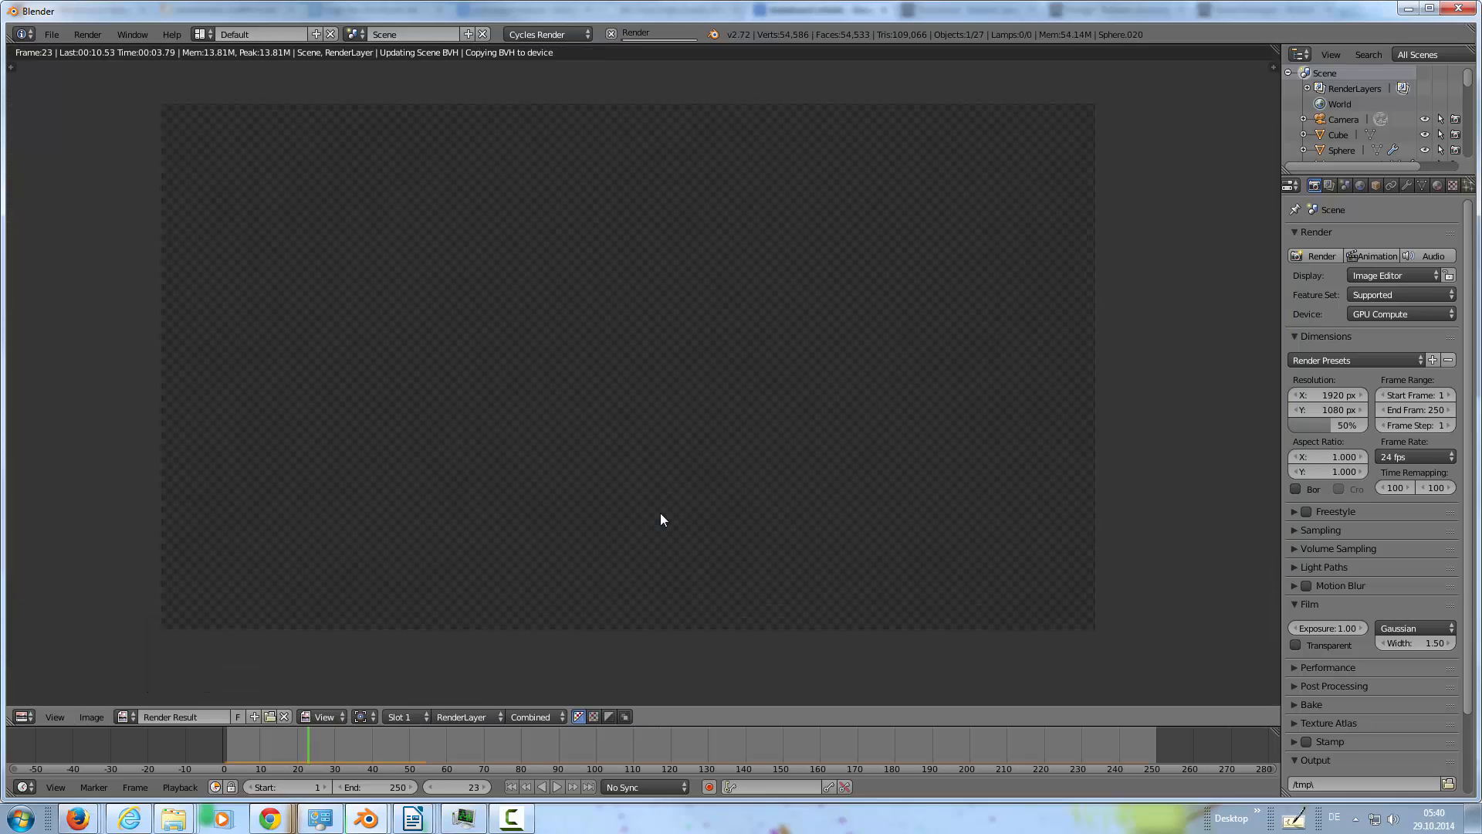
{"action": "scroll", "coordinate": [660, 513], "scroll_direction": "down", "scroll_amount": 2}
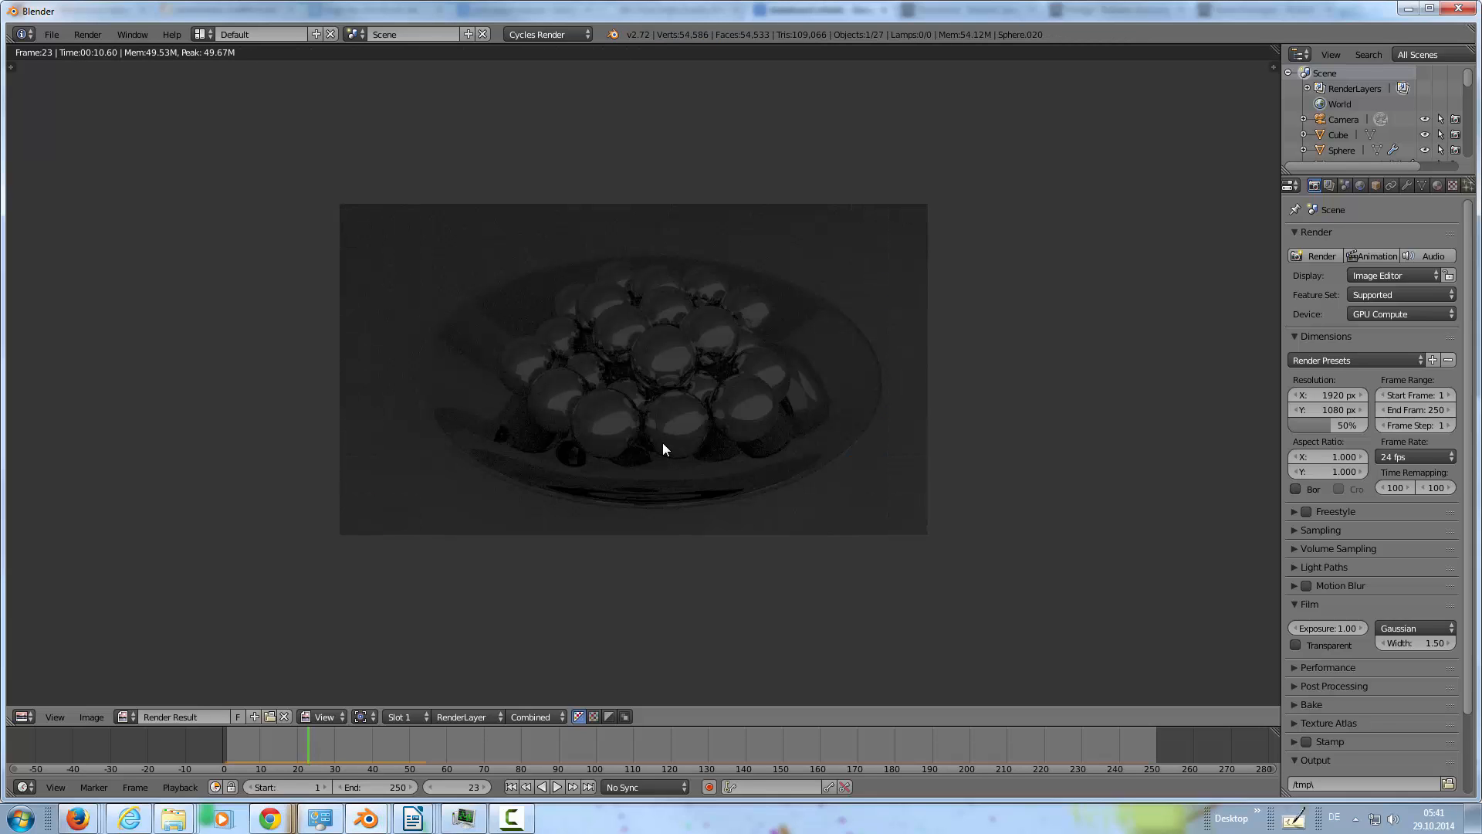
{"action": "key", "text": "Escape"}
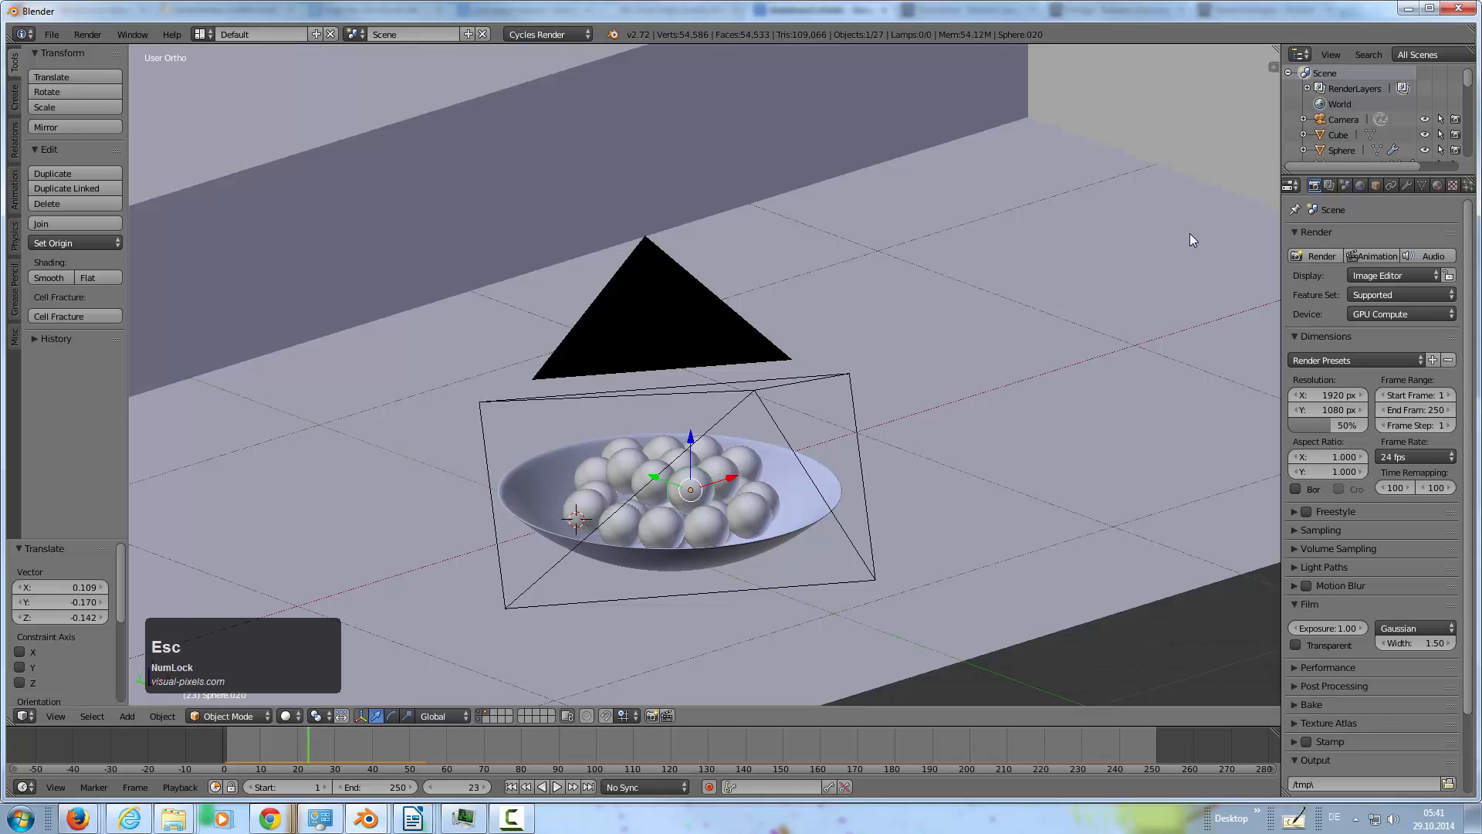
Enable nodes for the world surface and darken its Background color to near black
{"action": "left_click", "coordinate": [1360, 185]}
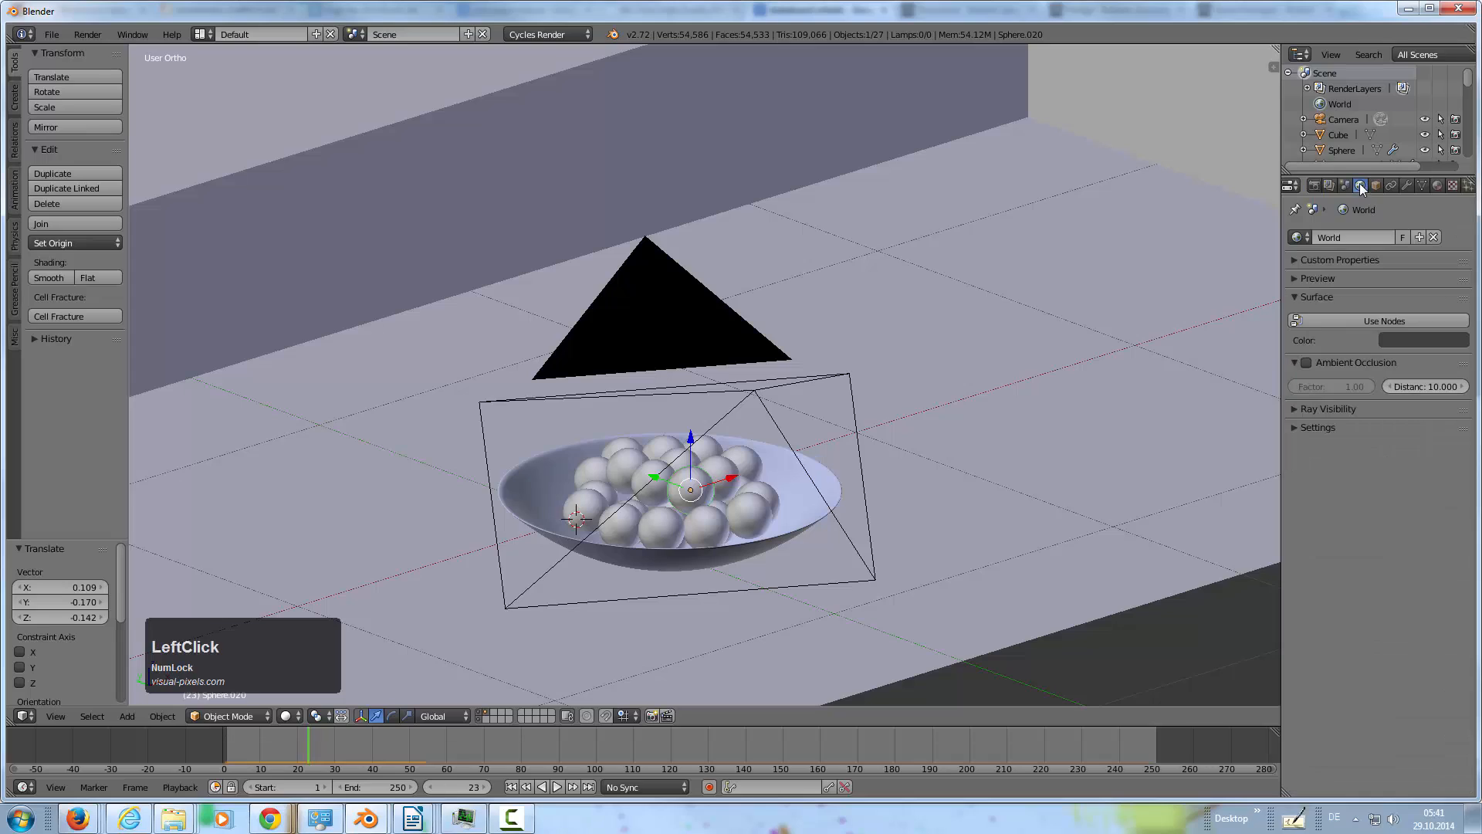
{"action": "left_click", "coordinate": [1316, 319]}
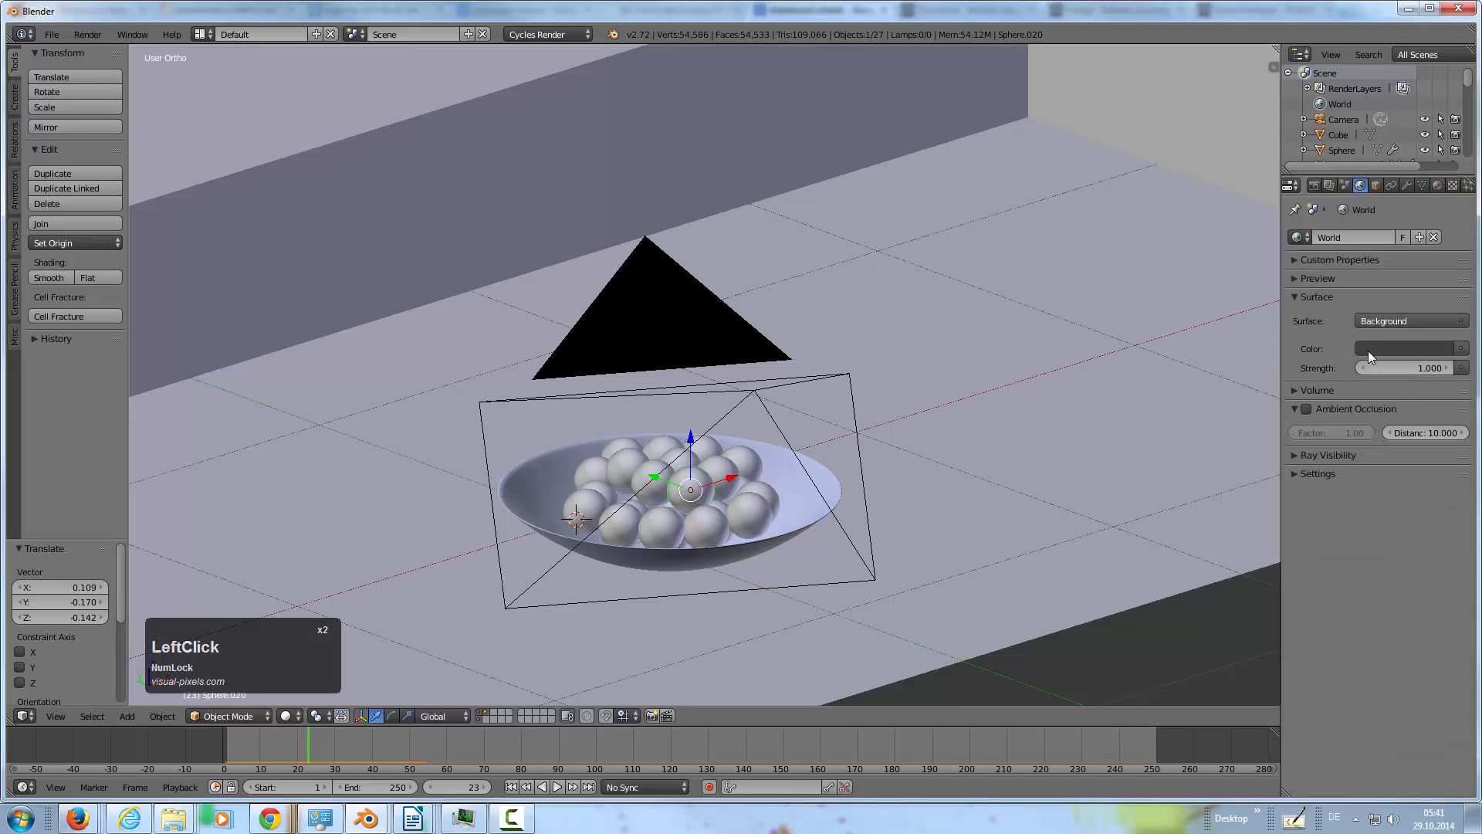
{"action": "left_click", "coordinate": [1375, 346]}
{"action": "left_click_drag", "start_coordinate": [1441, 215], "coordinate": [1441, 223]}
Render the scene again to check the darker world background, and return to the 3D scene
{"action": "middle_click_drag", "start_coordinate": [907, 378], "coordinate": [817, 391]}
{"action": "key", "text": "F12"}
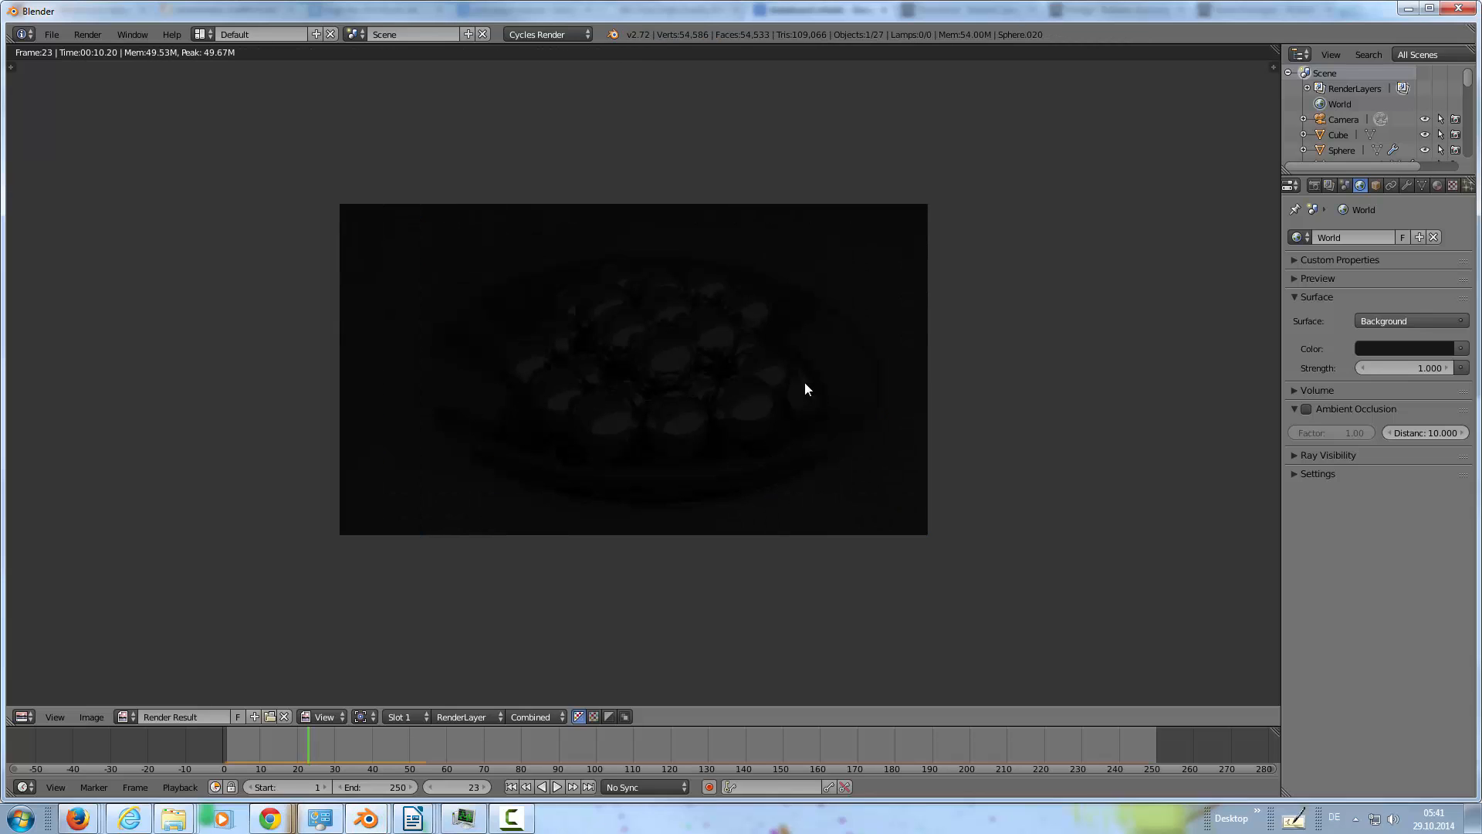
{"action": "right_click", "coordinate": [795, 375]}
{"action": "key", "text": "Escape"}
Isolate the camera's layer to check its contents, and show the room and bowl layers with it again
{"action": "scroll", "coordinate": [833, 363], "scroll_direction": "down", "scroll_amount": 4}
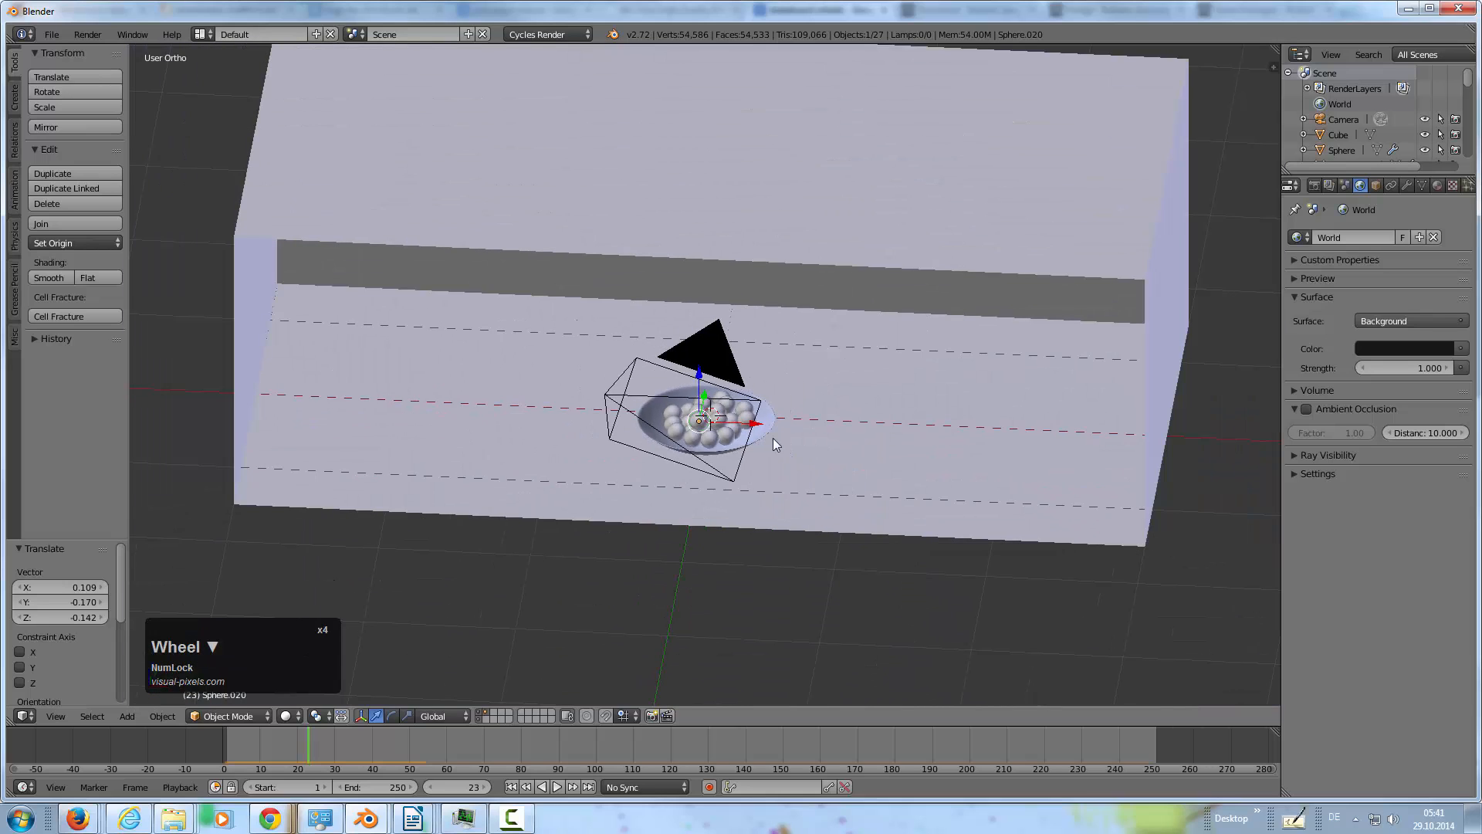
{"action": "middle_click_drag", "start_coordinate": [775, 442], "coordinate": [741, 363]}
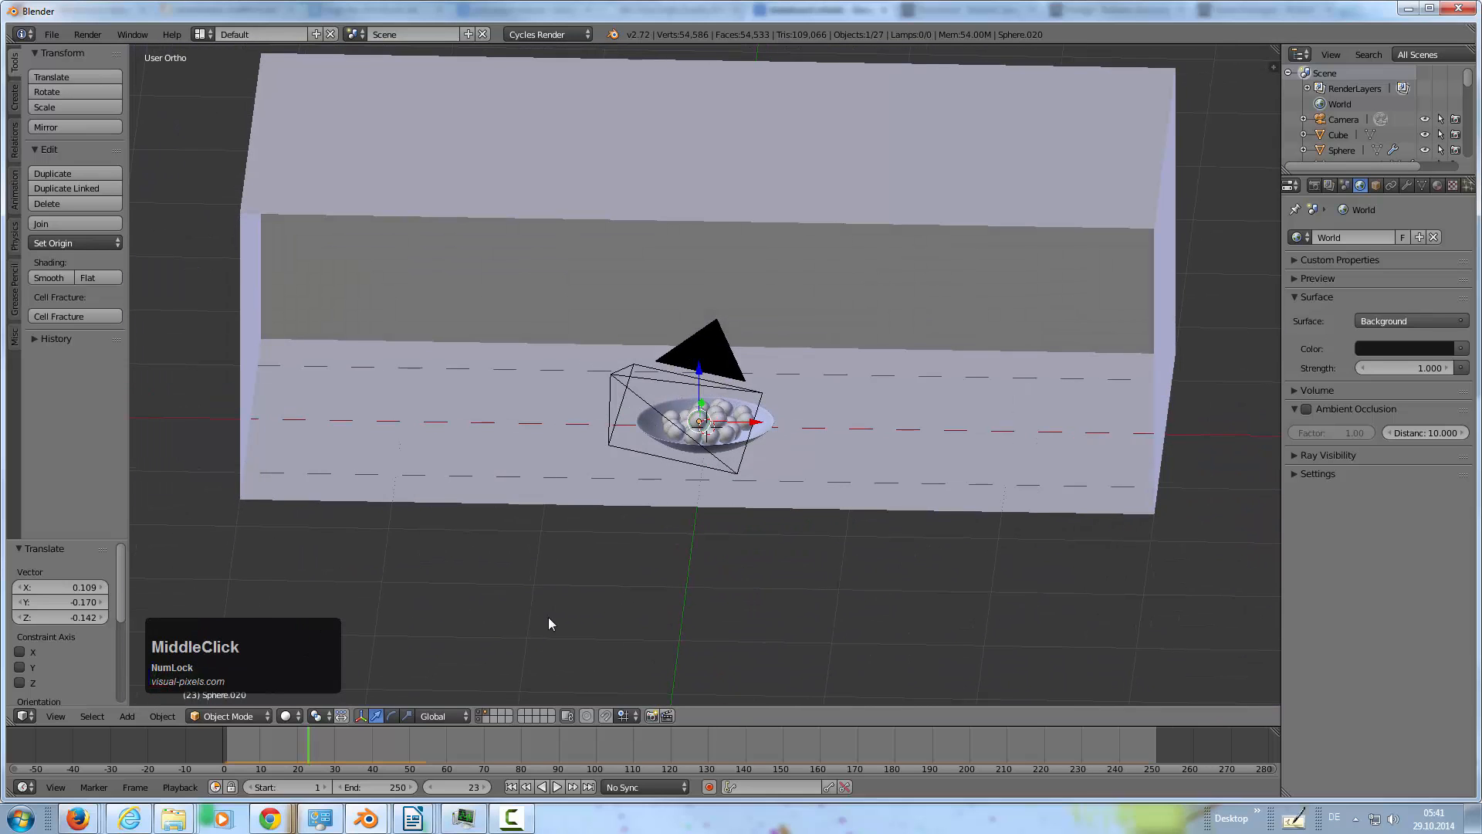
{"action": "left_click", "coordinate": [479, 719], "text": "shift"}
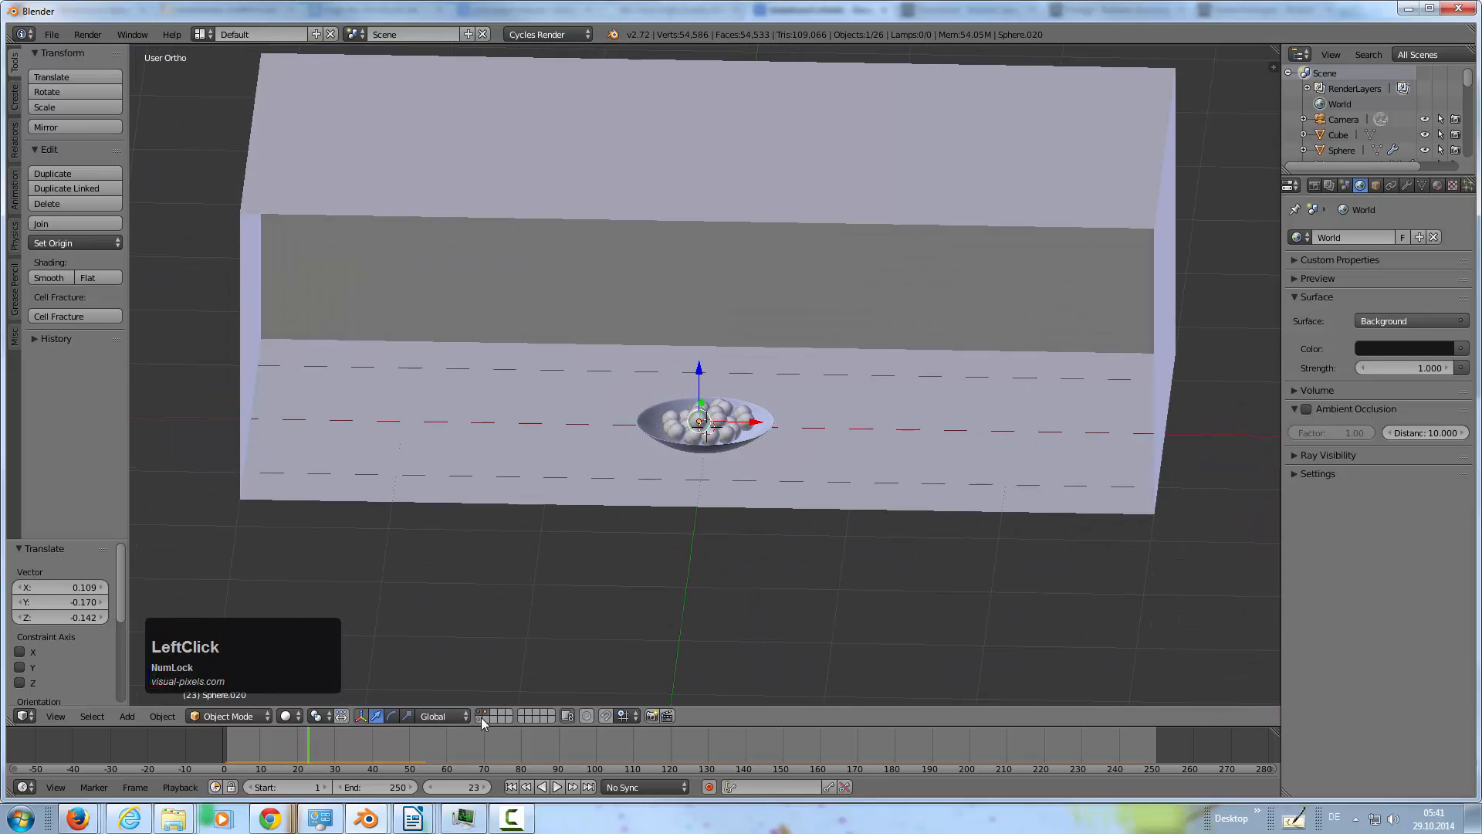
{"action": "left_click", "coordinate": [480, 719]}
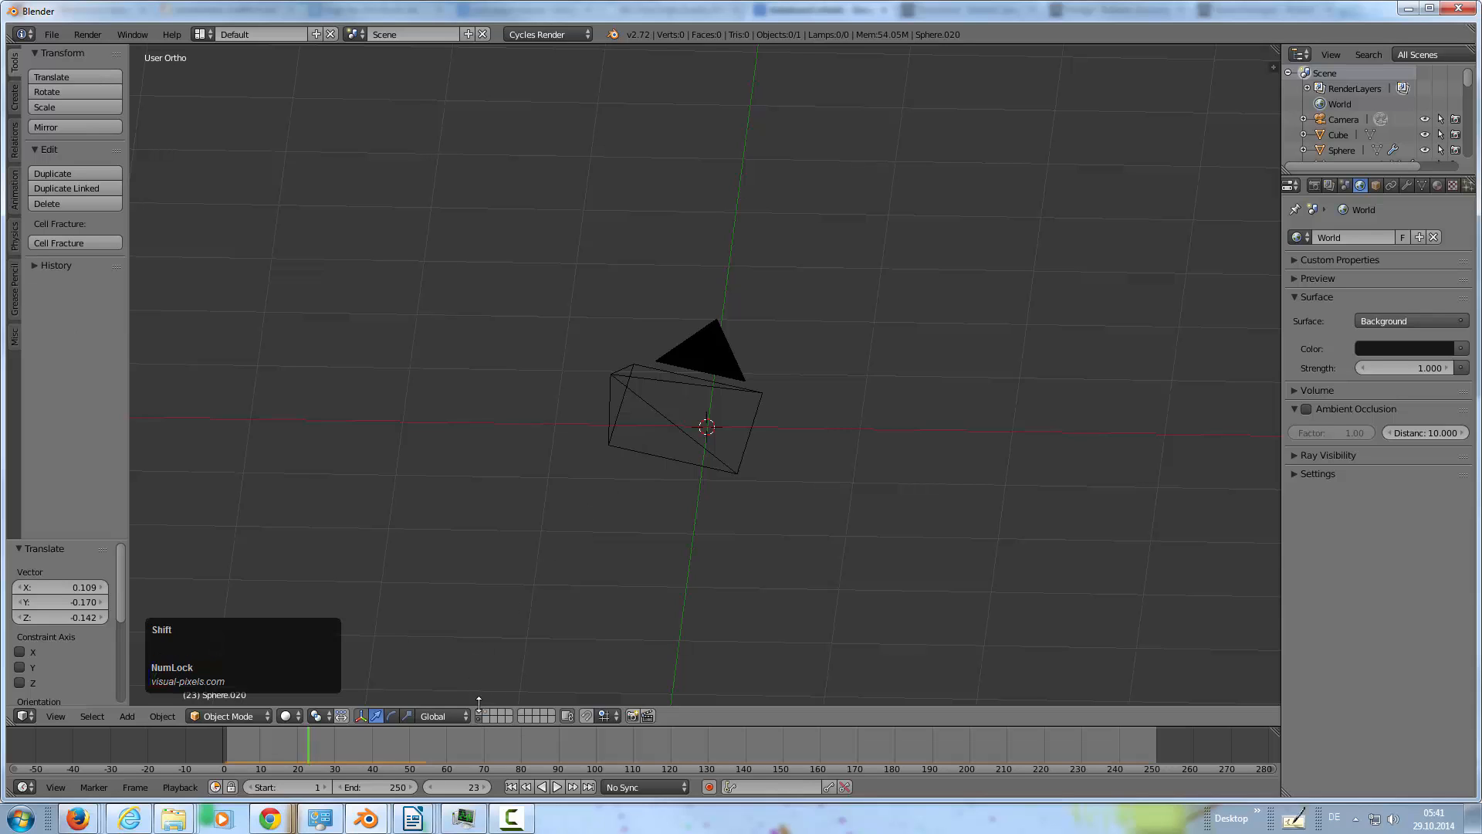
{"action": "left_click", "coordinate": [479, 712], "text": "shift"}
{"action": "left_click", "coordinate": [486, 712], "text": "shift"}
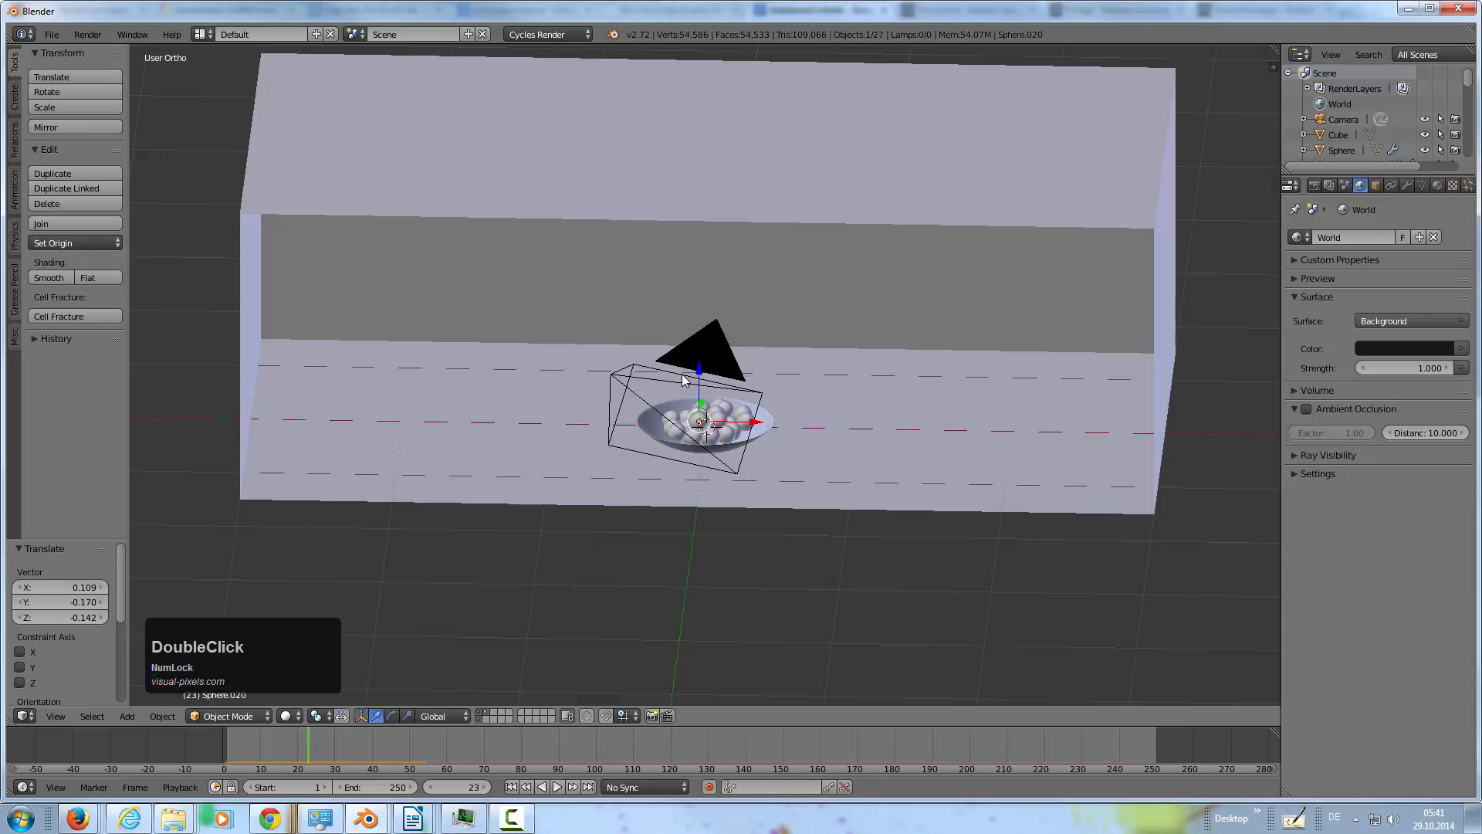
Add a mesh plane with radius 1.000 at the scene origin
{"action": "right_click", "coordinate": [682, 380]}
{"action": "key", "text": "shift+a"}
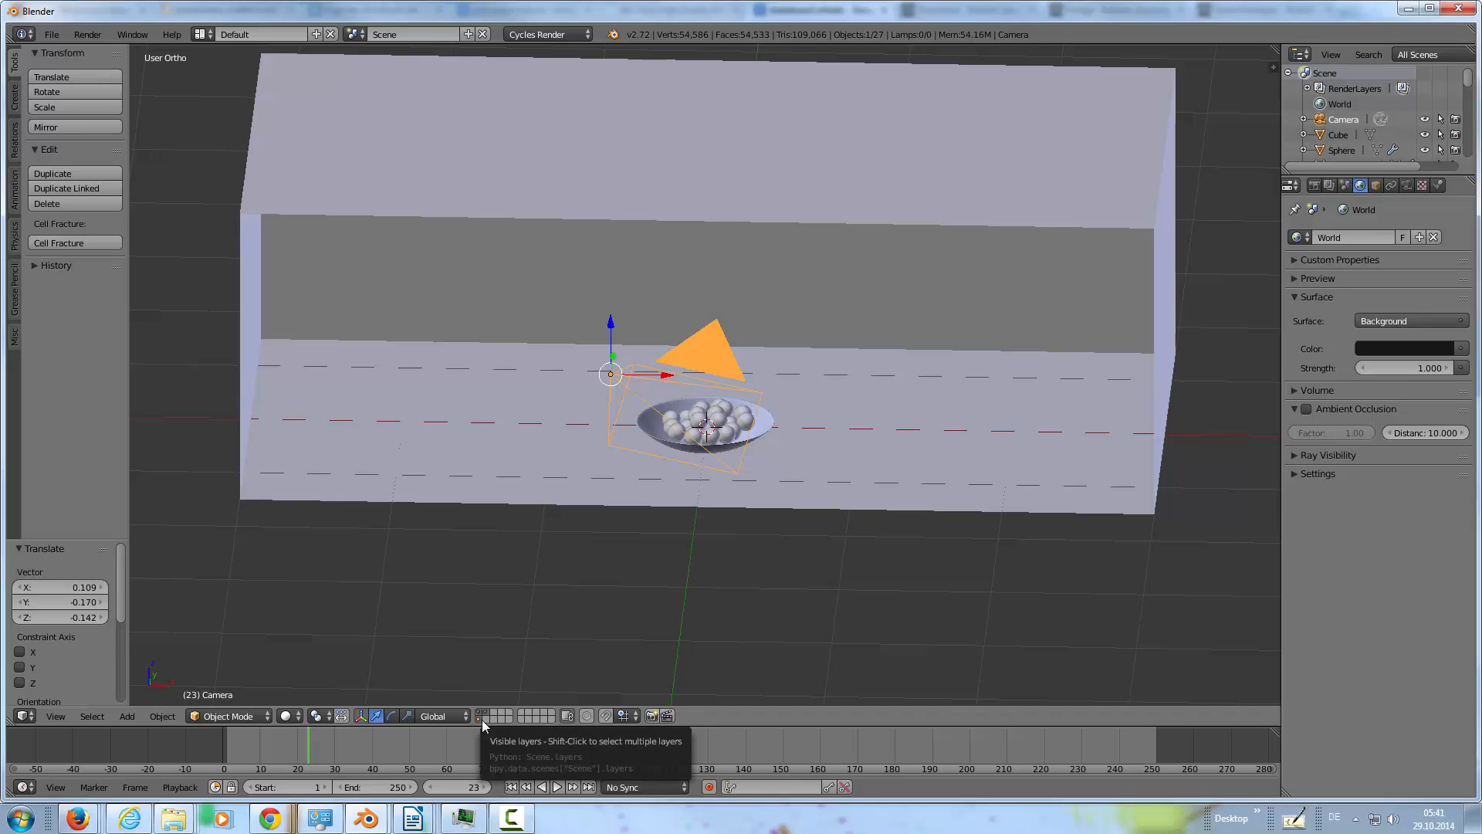
{"action": "key", "text": "shift"}
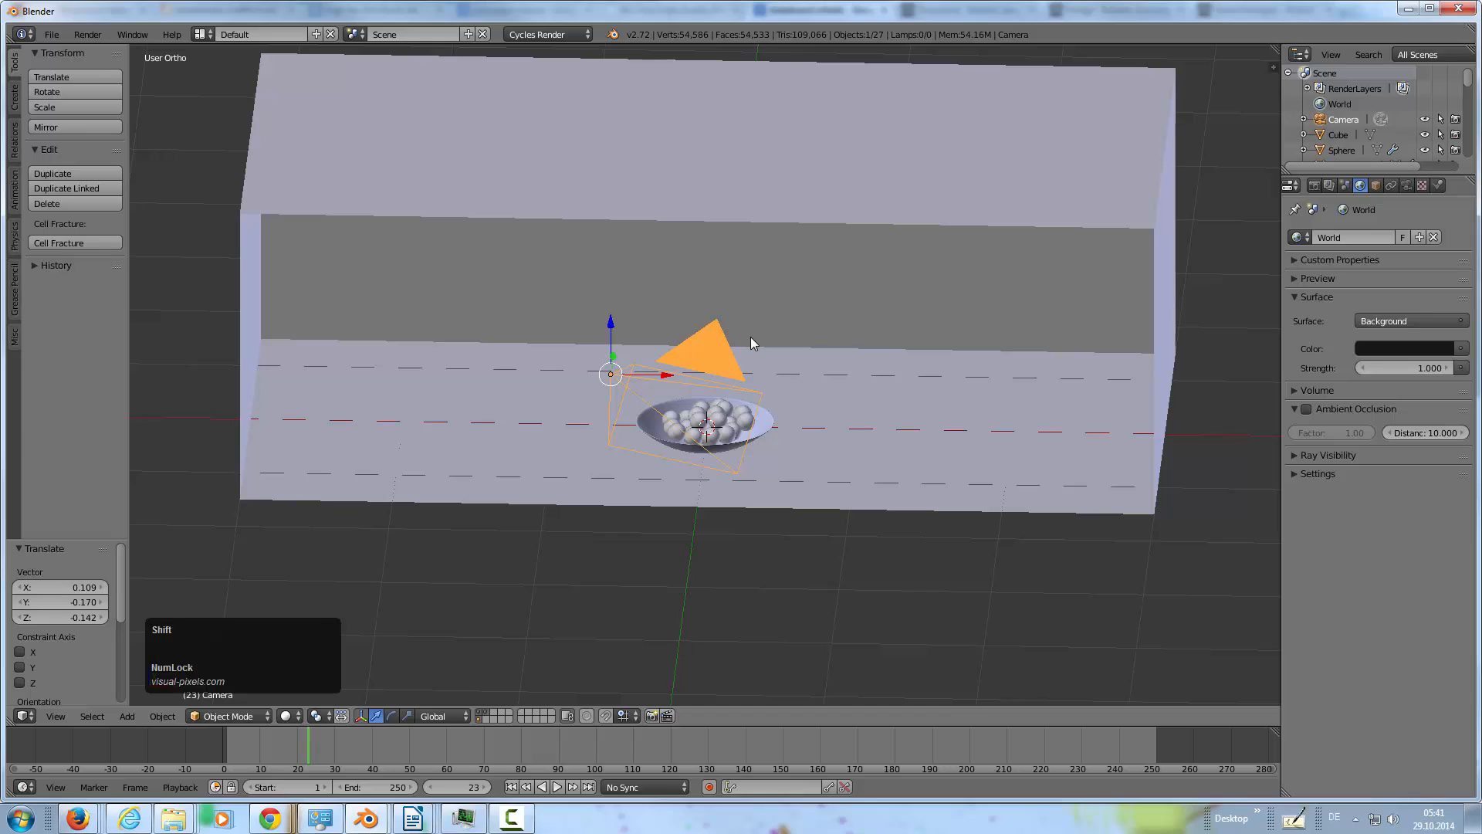
{"action": "key", "text": "shift+a"}
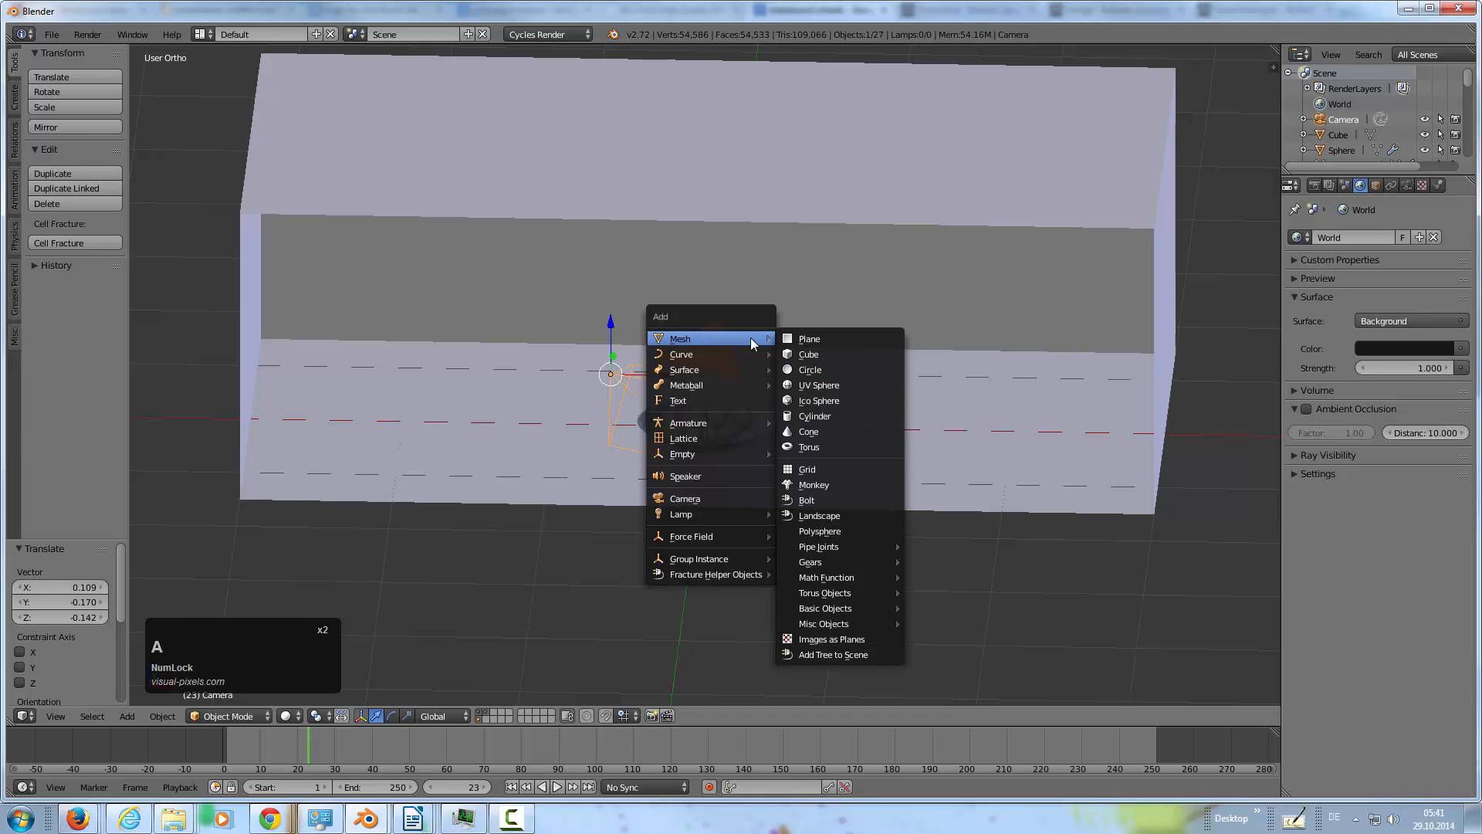
{"action": "left_click", "coordinate": [812, 339]}
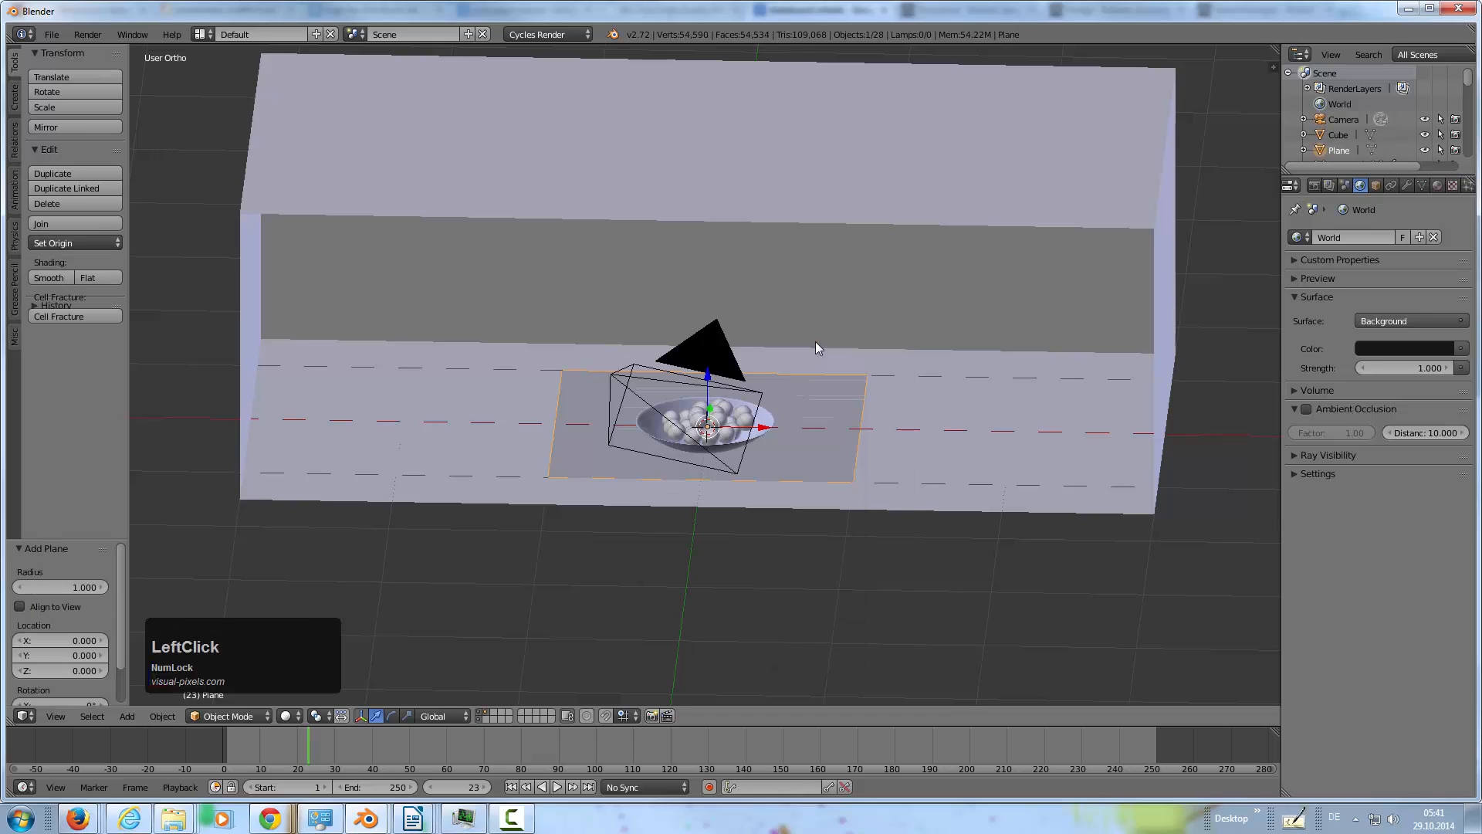
Isolate the bowl's layer and move the new plane from it to the camera's layer, layer 11
{"action": "left_click", "coordinate": [487, 712]}
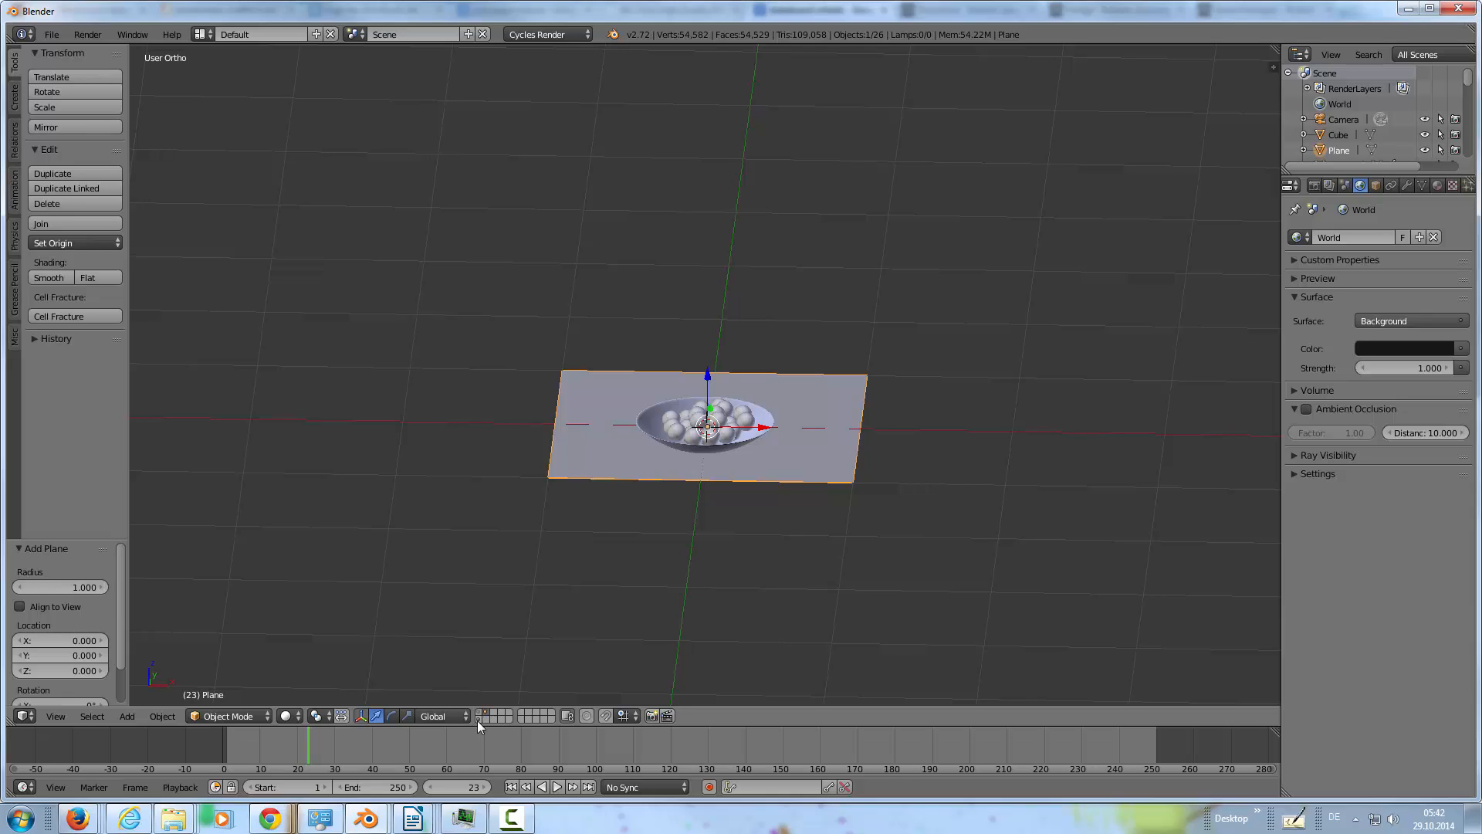
{"action": "left_click", "coordinate": [478, 719]}
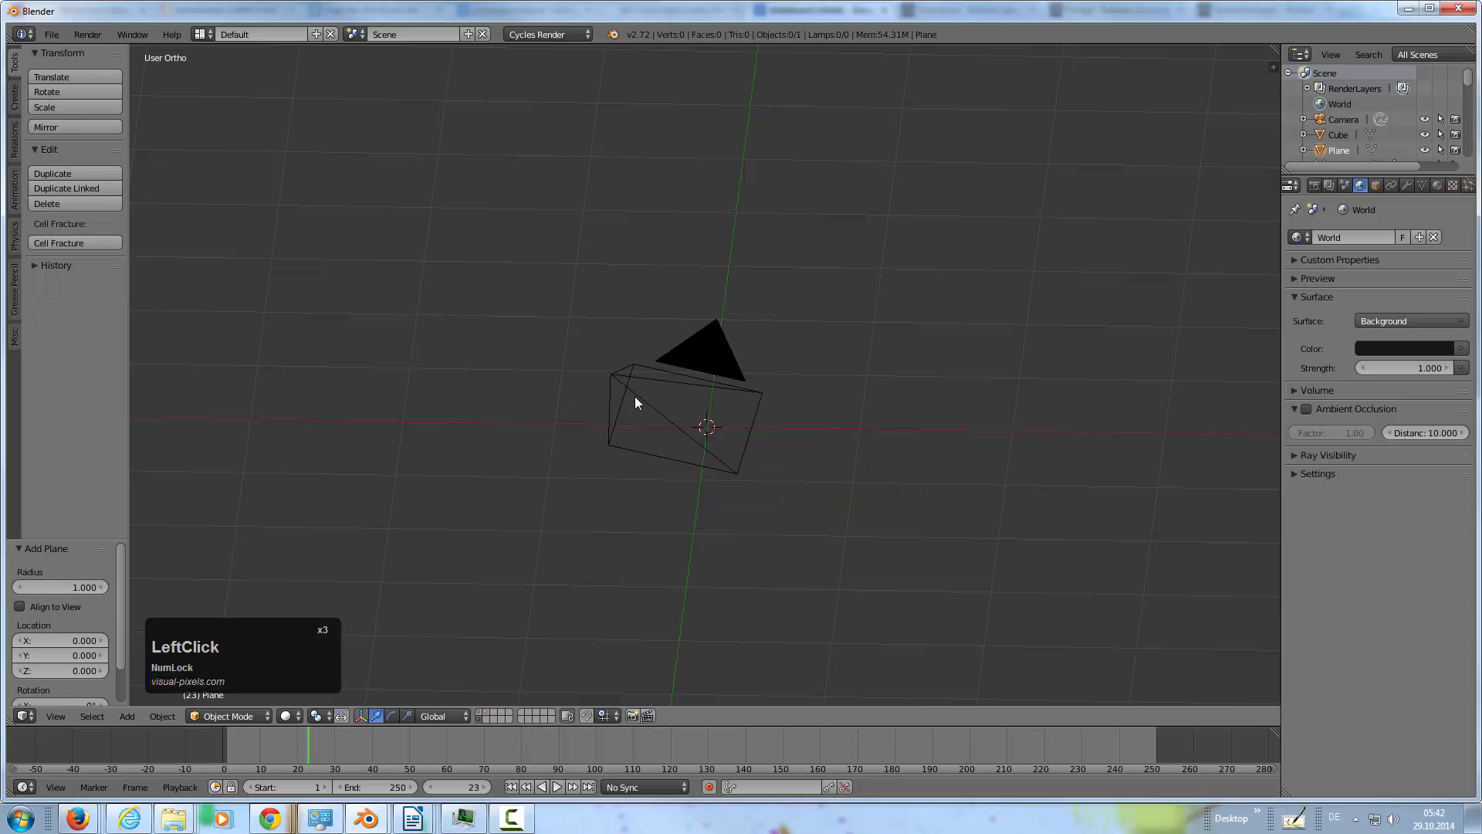
{"action": "left_click", "coordinate": [485, 713]}
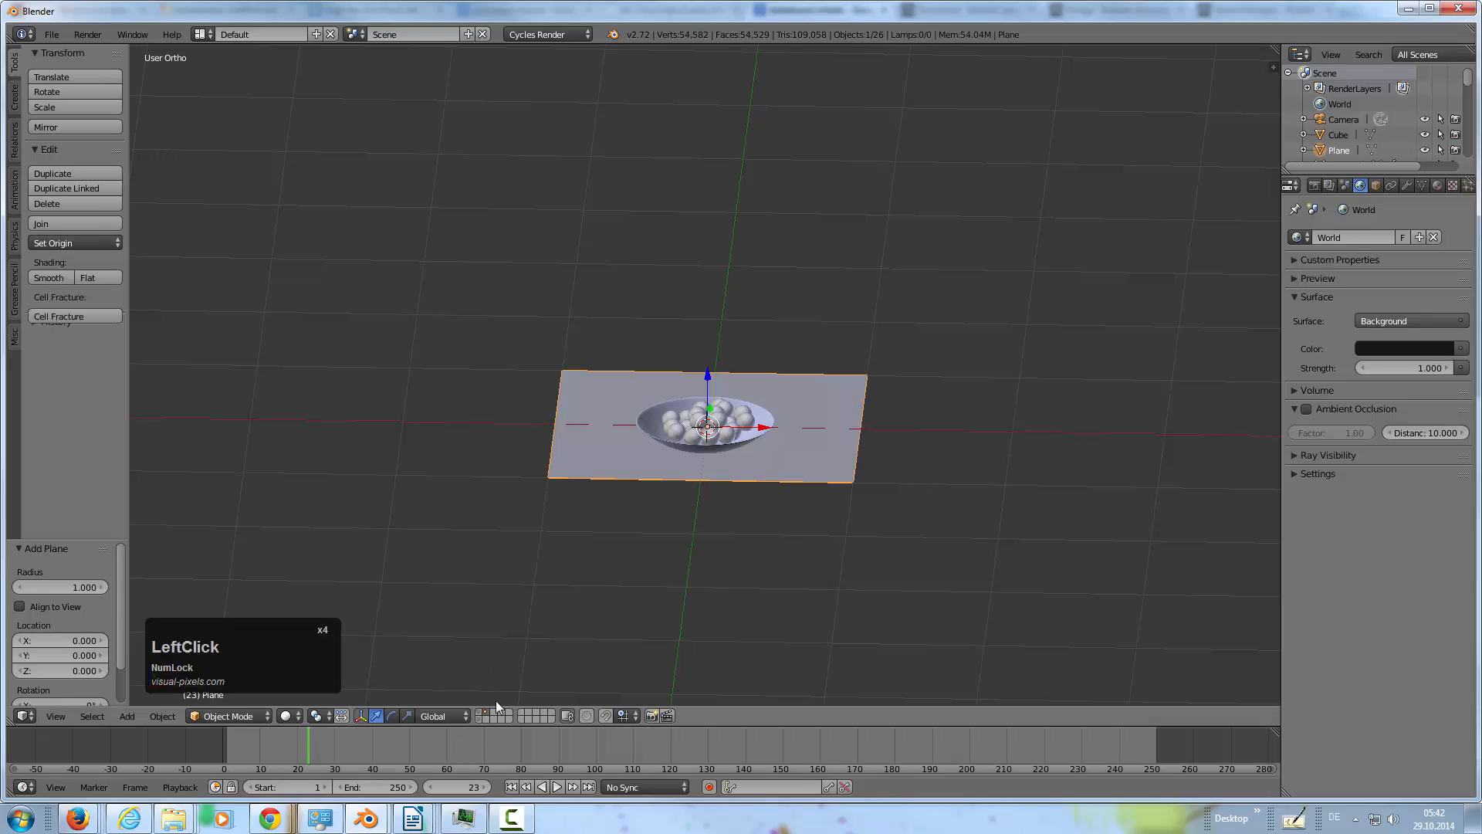
{"action": "right_click", "coordinate": [768, 465]}
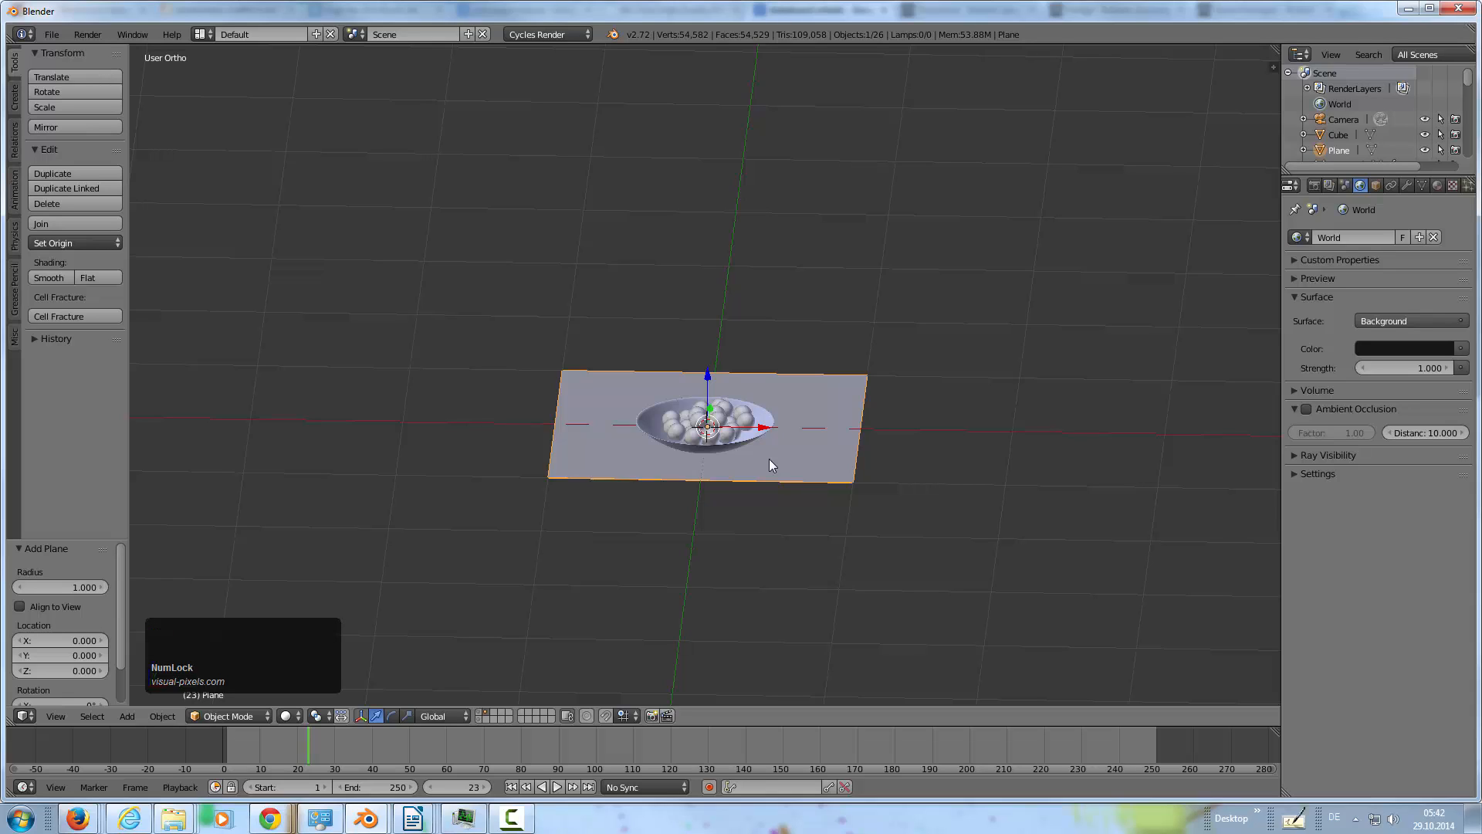
{"action": "key", "text": "m"}
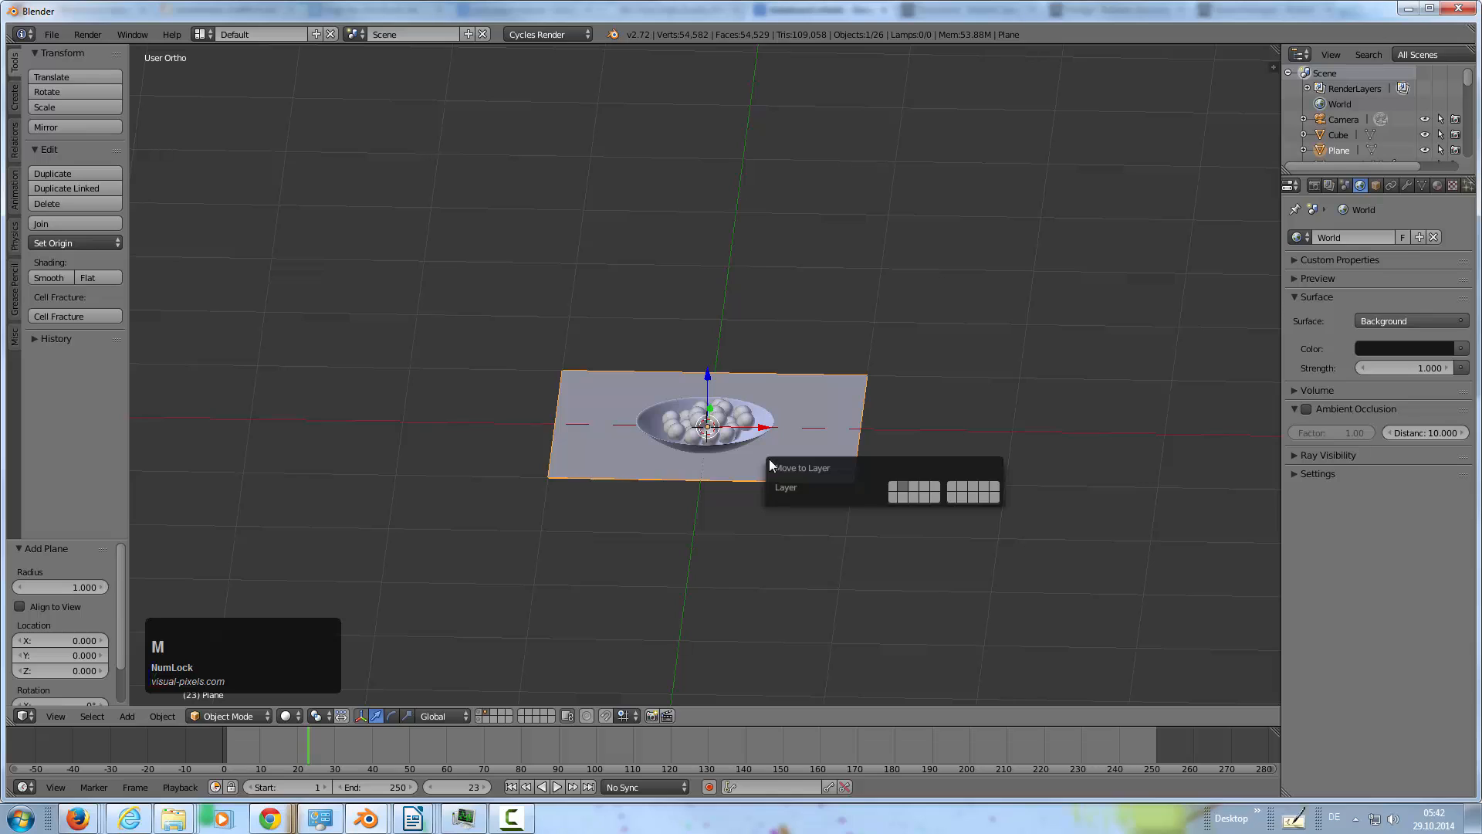
{"action": "left_click", "coordinate": [890, 498]}
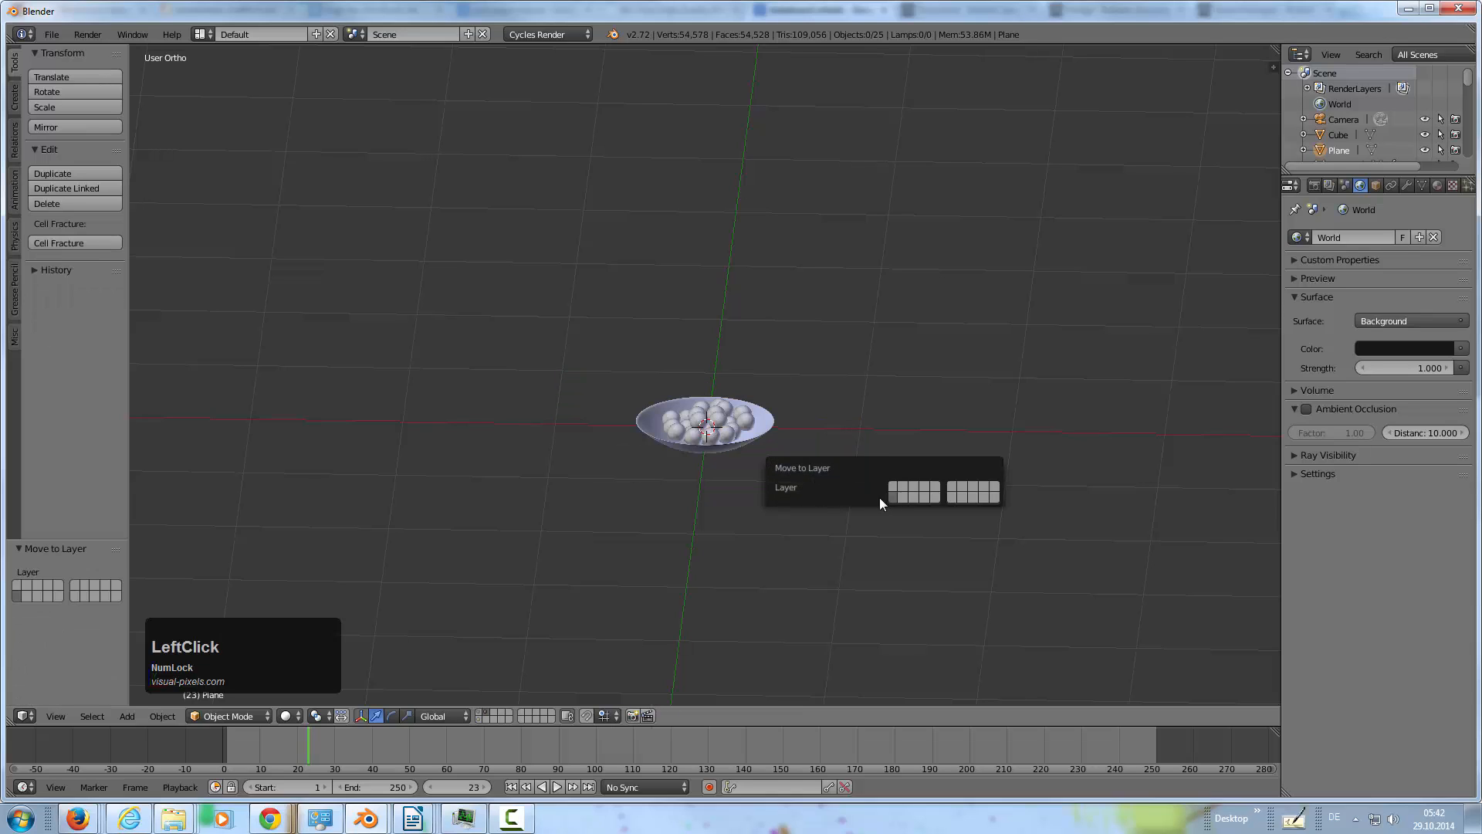
Check the plane on layer 11 by toggling that layer, leaving it shown together with the room and bowl layers
{"action": "left_click", "coordinate": [479, 718]}
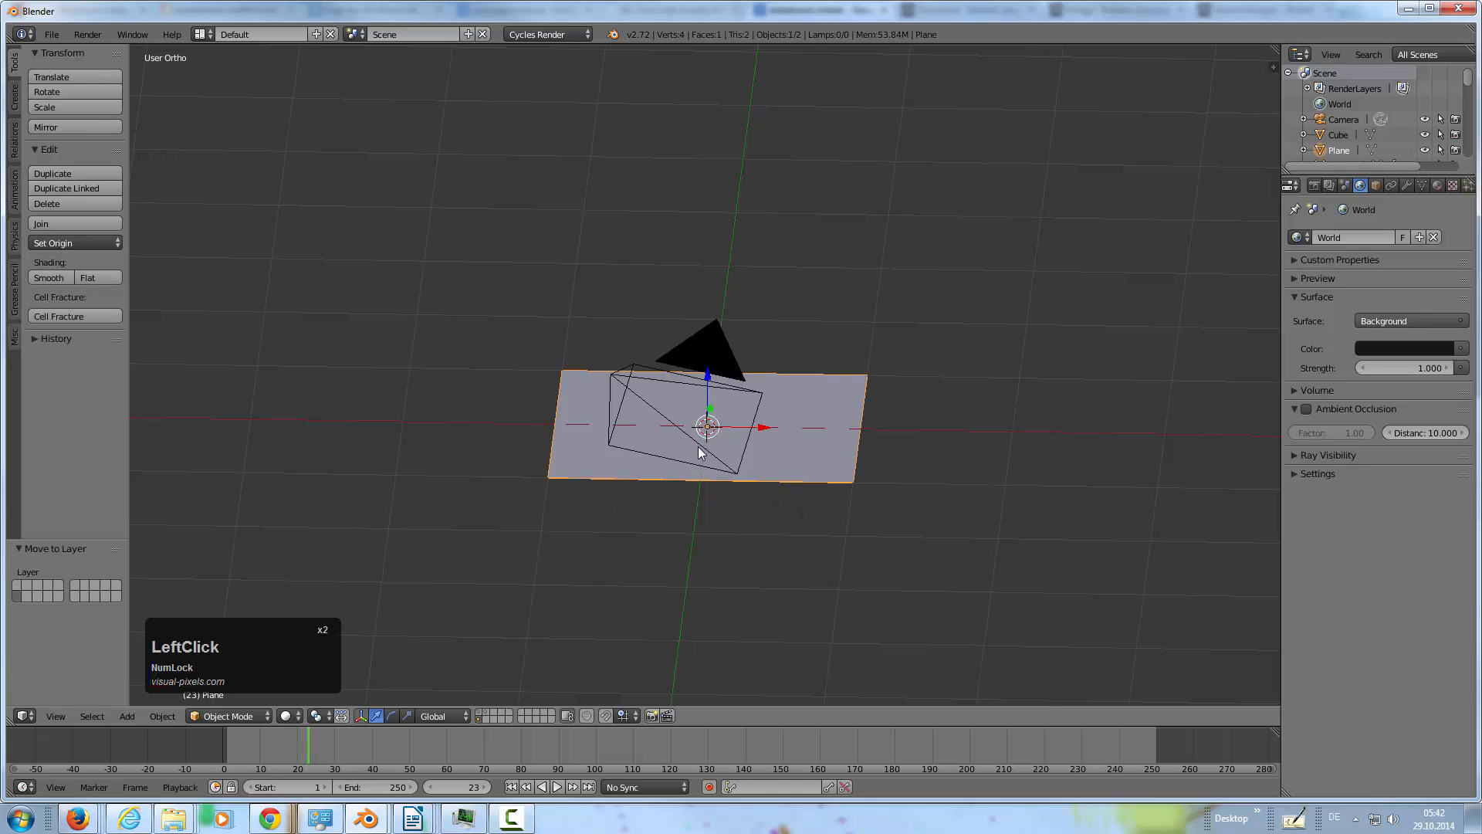
{"action": "left_click", "coordinate": [479, 712], "text": "shift"}
{"action": "left_click", "coordinate": [486, 712], "text": "shift"}
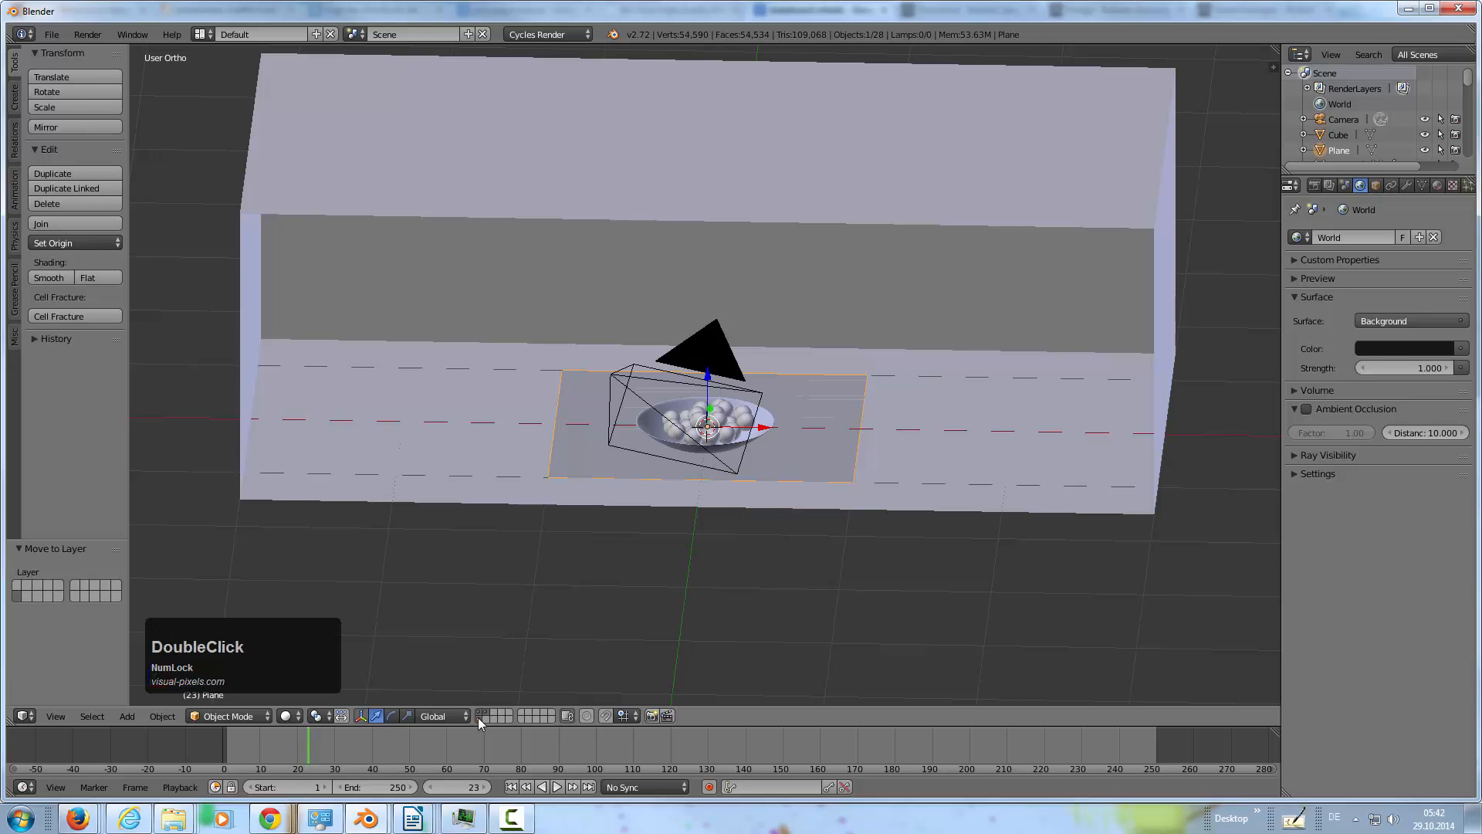
{"action": "left_click", "coordinate": [478, 716], "text": "shift"}
{"action": "left_click", "coordinate": [478, 720], "text": "shift"}
{"action": "left_click", "coordinate": [478, 712], "text": "shift"}
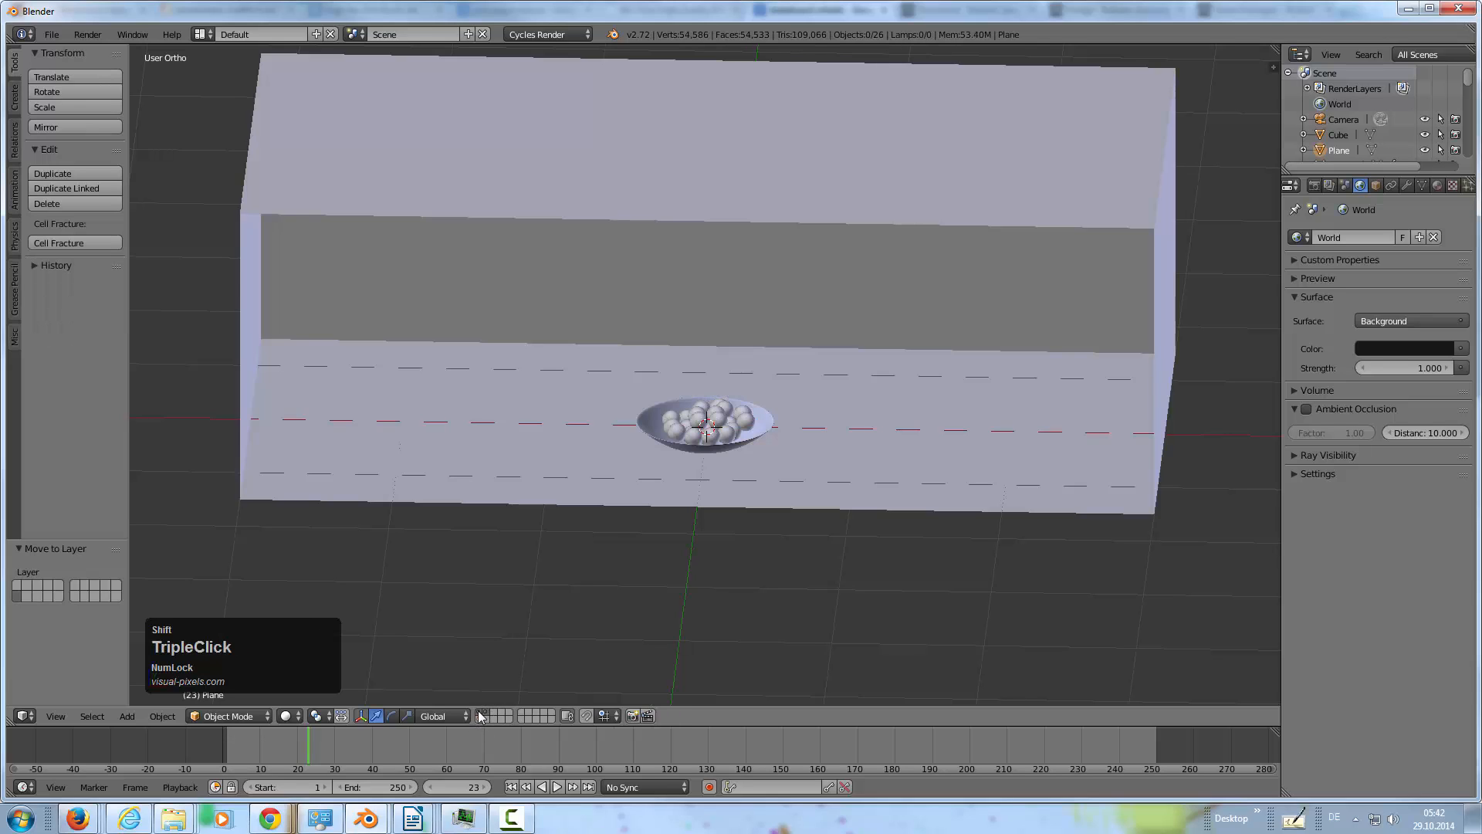
{"action": "right_click", "coordinate": [479, 710], "text": "shift"}
{"action": "left_click", "coordinate": [530, 638]}
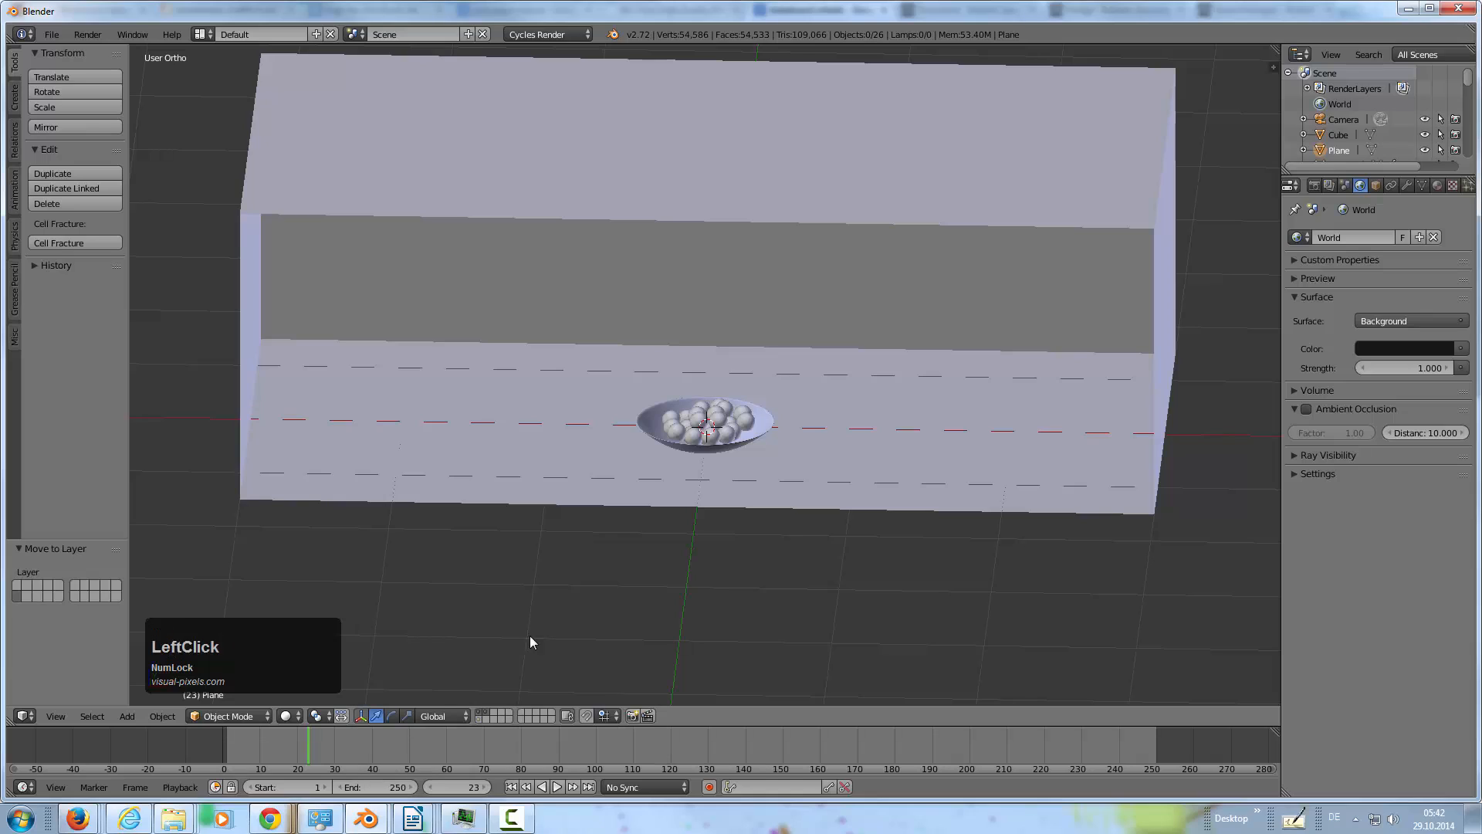
{"action": "left_click", "coordinate": [479, 719], "text": "shift"}
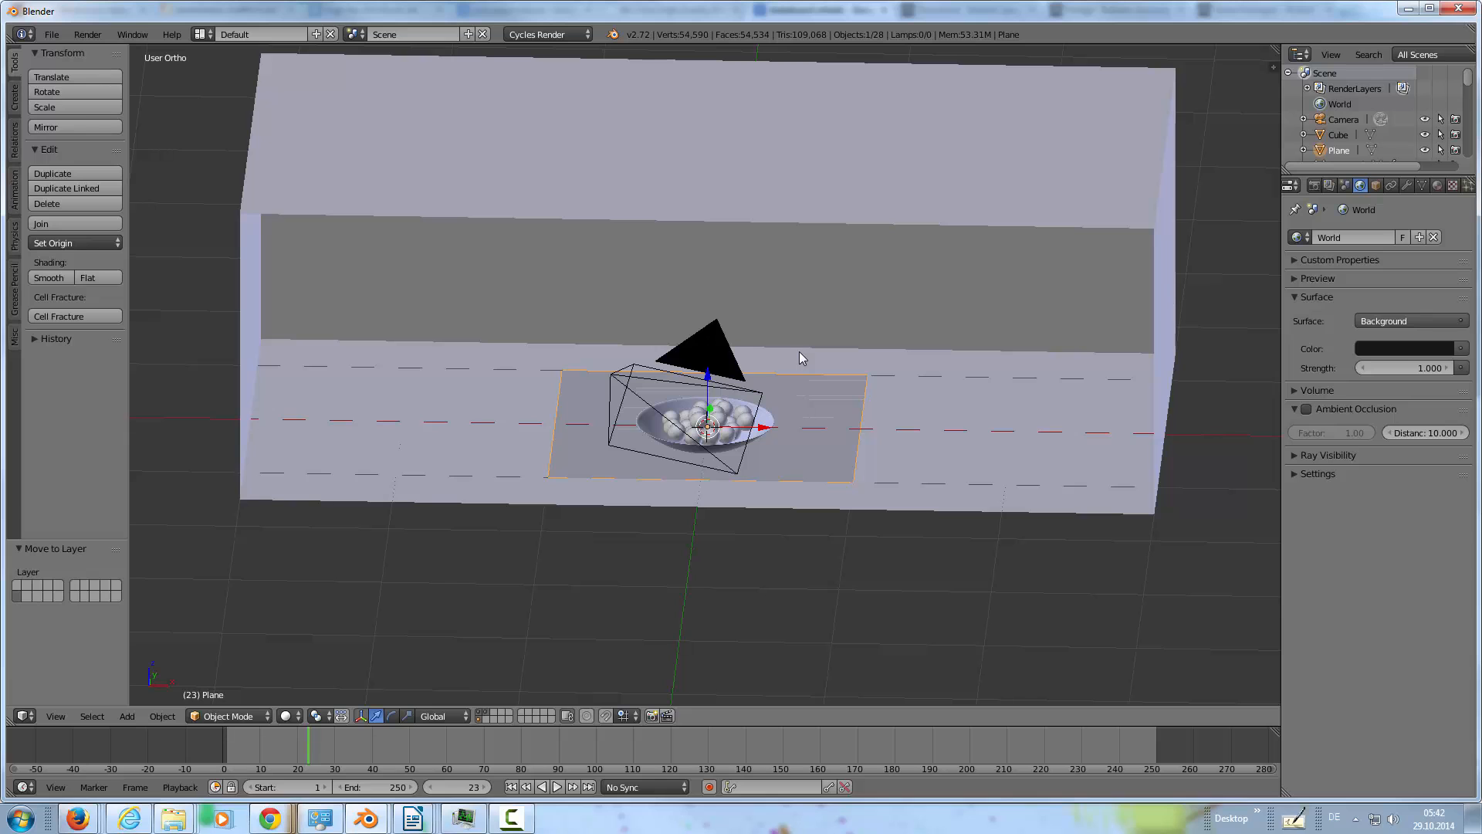
{"action": "middle_click_drag", "start_coordinate": [828, 360], "coordinate": [762, 383]}
{"action": "scroll", "coordinate": [841, 369], "scroll_direction": "down", "scroll_amount": 1}
{"action": "scroll", "coordinate": [833, 366], "scroll_direction": "up", "scroll_amount": 2}
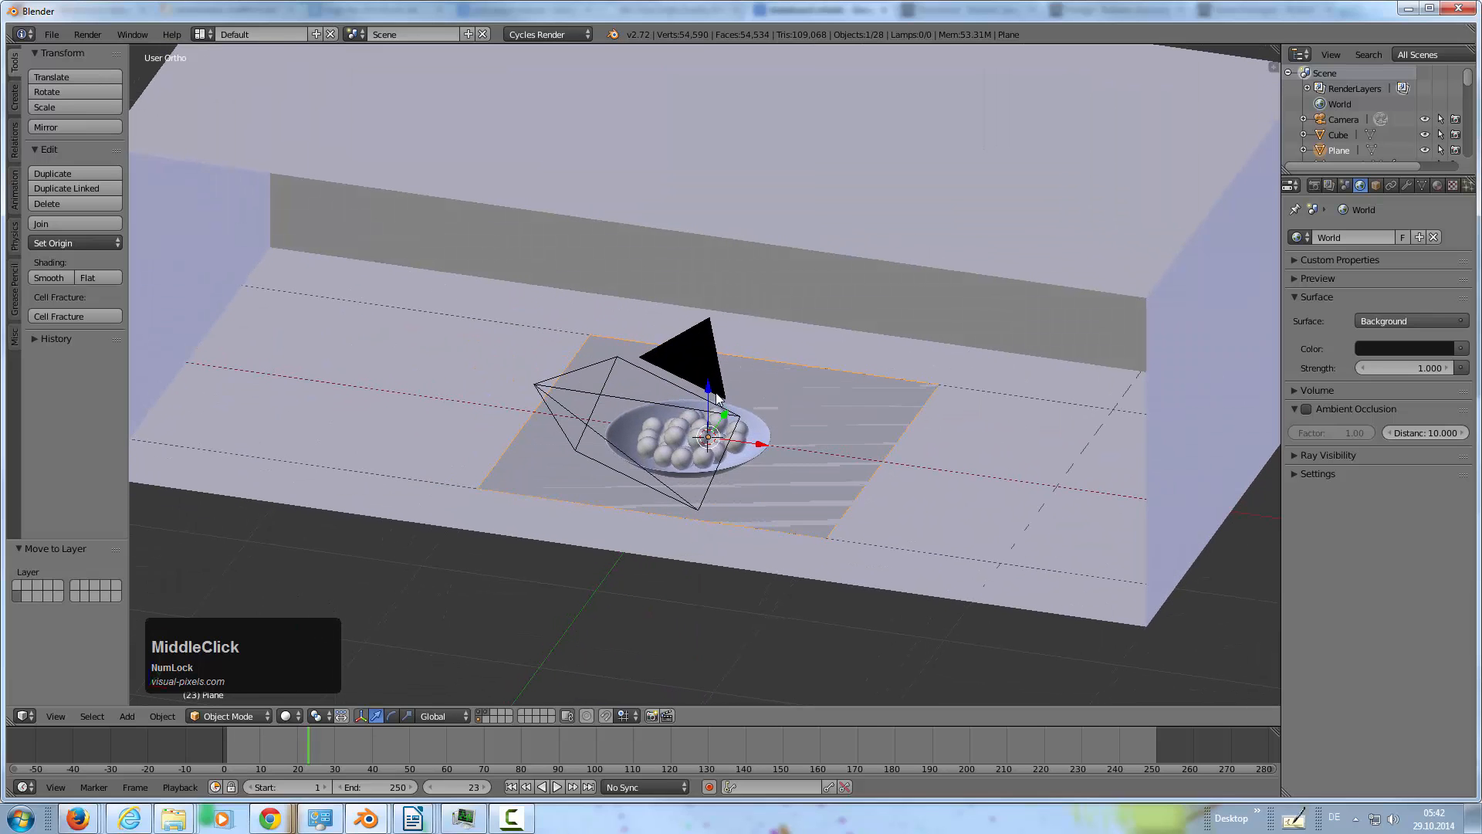
Raise the plane about 0.587 along Z and rotate it 90° around the X axis so it stands upright
{"action": "left_click_drag", "start_coordinate": [707, 386], "coordinate": [699, 289]}
{"action": "scroll", "coordinate": [775, 342], "scroll_direction": "down", "scroll_amount": 2}
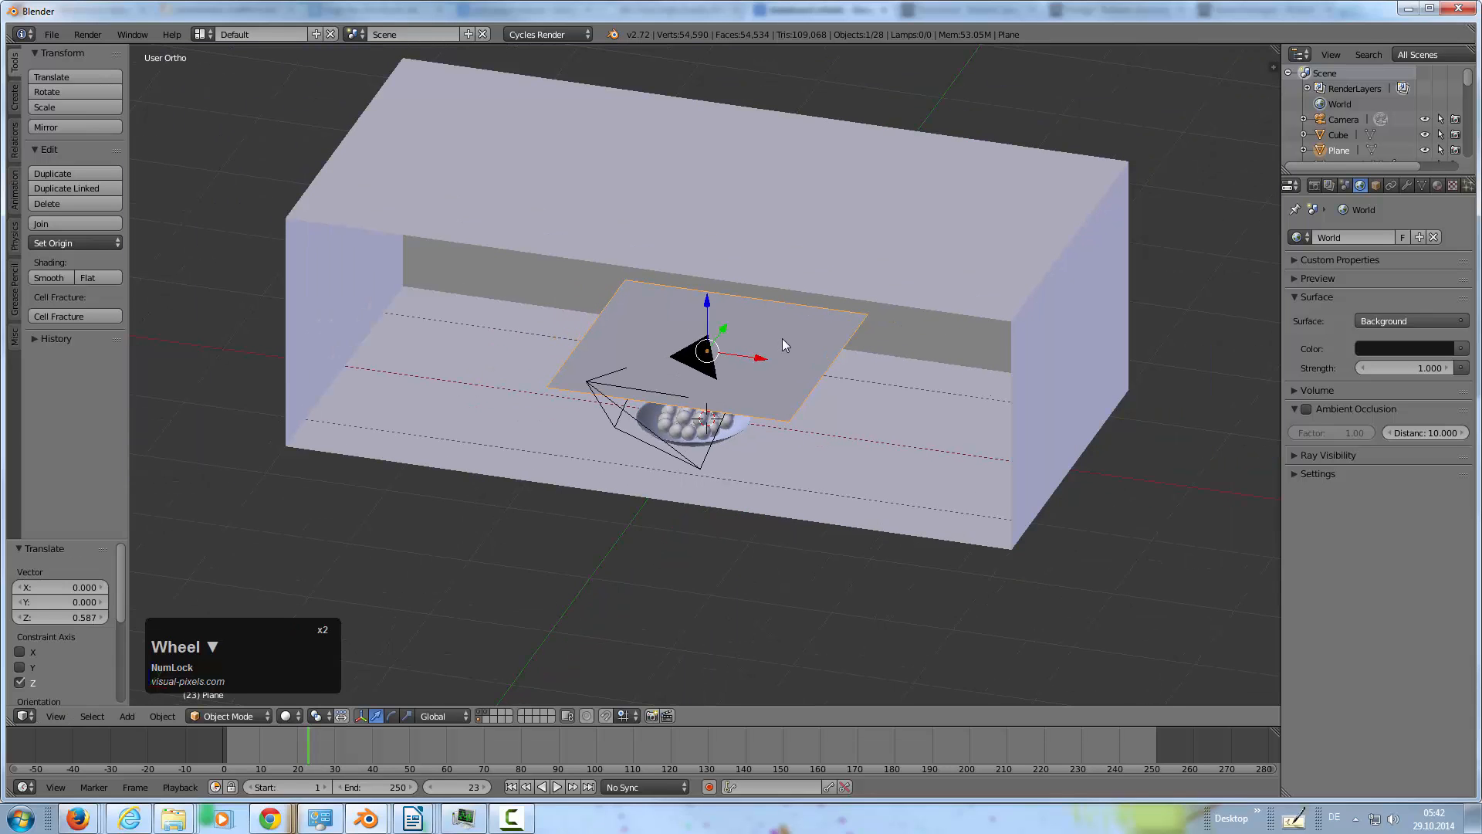
{"action": "type", "text": "rx90"}
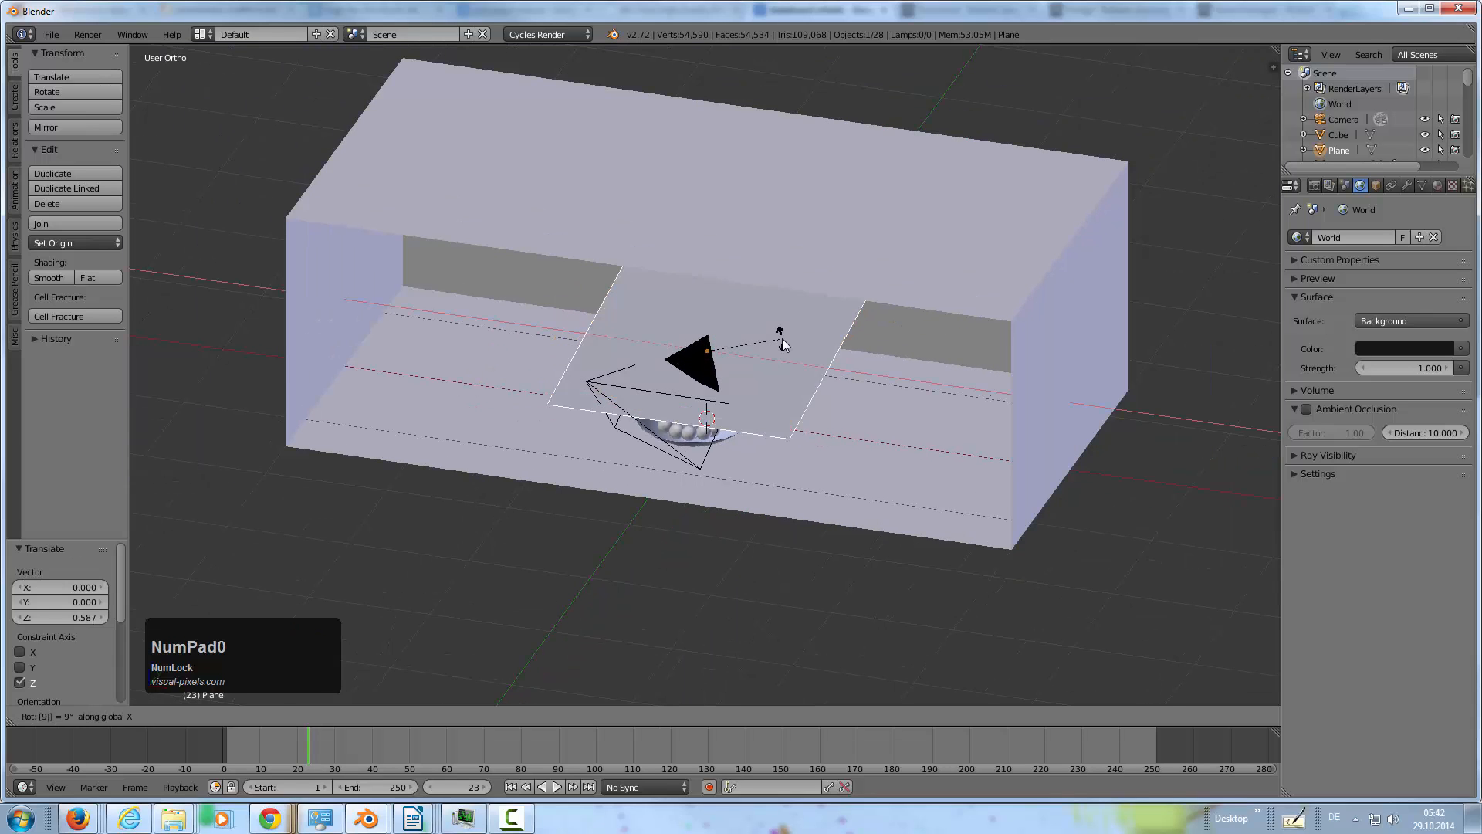
{"action": "key", "text": "Return"}
Move the upright plane about -1.837 along X and rotate it about -56° around the global Z axis
{"action": "left_click_drag", "start_coordinate": [723, 329], "coordinate": [493, 397]}
{"action": "key", "text": "r"}
{"action": "key", "text": "z"}
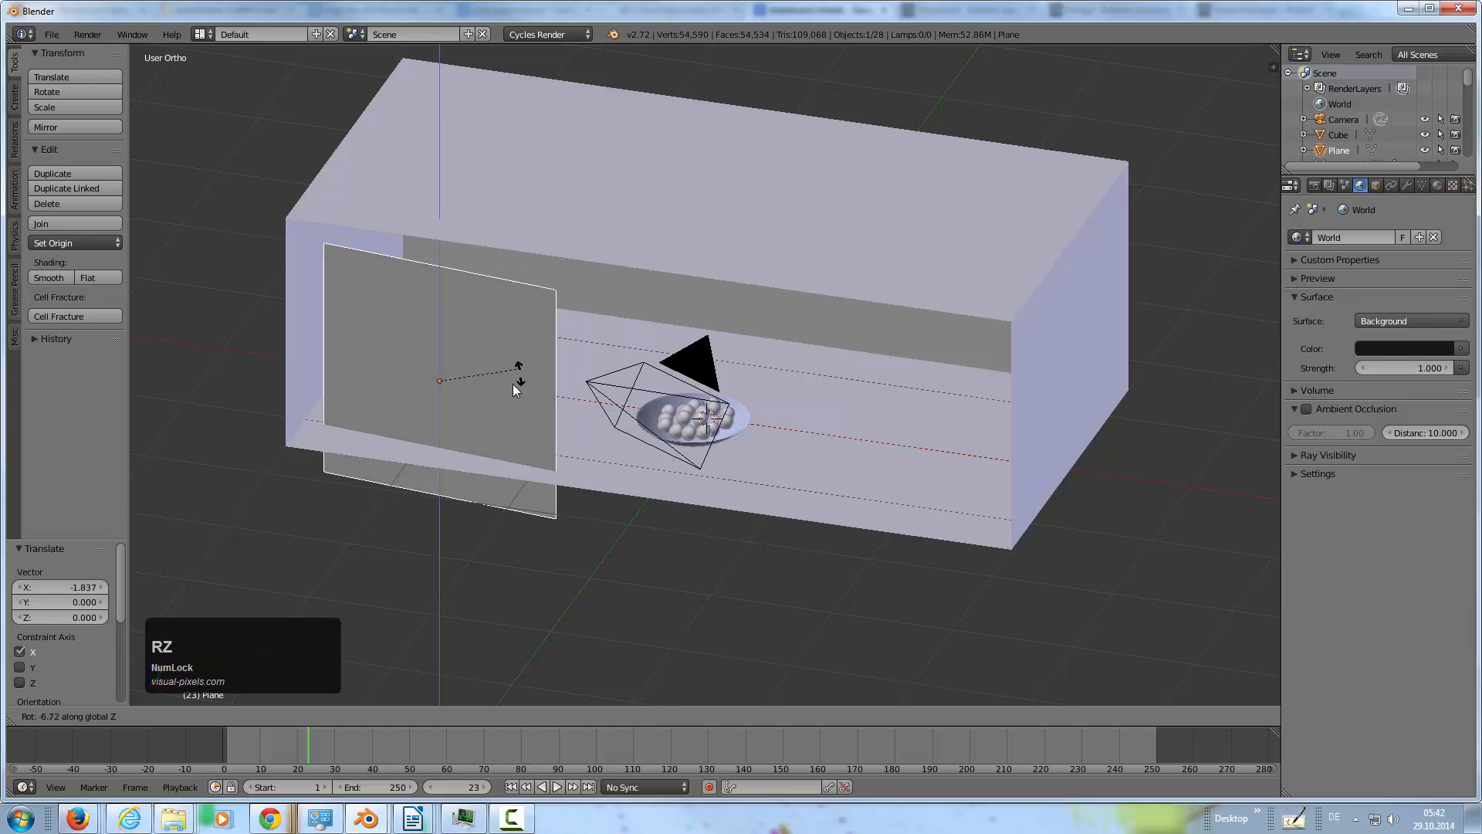
{"action": "left_click", "coordinate": [477, 417]}
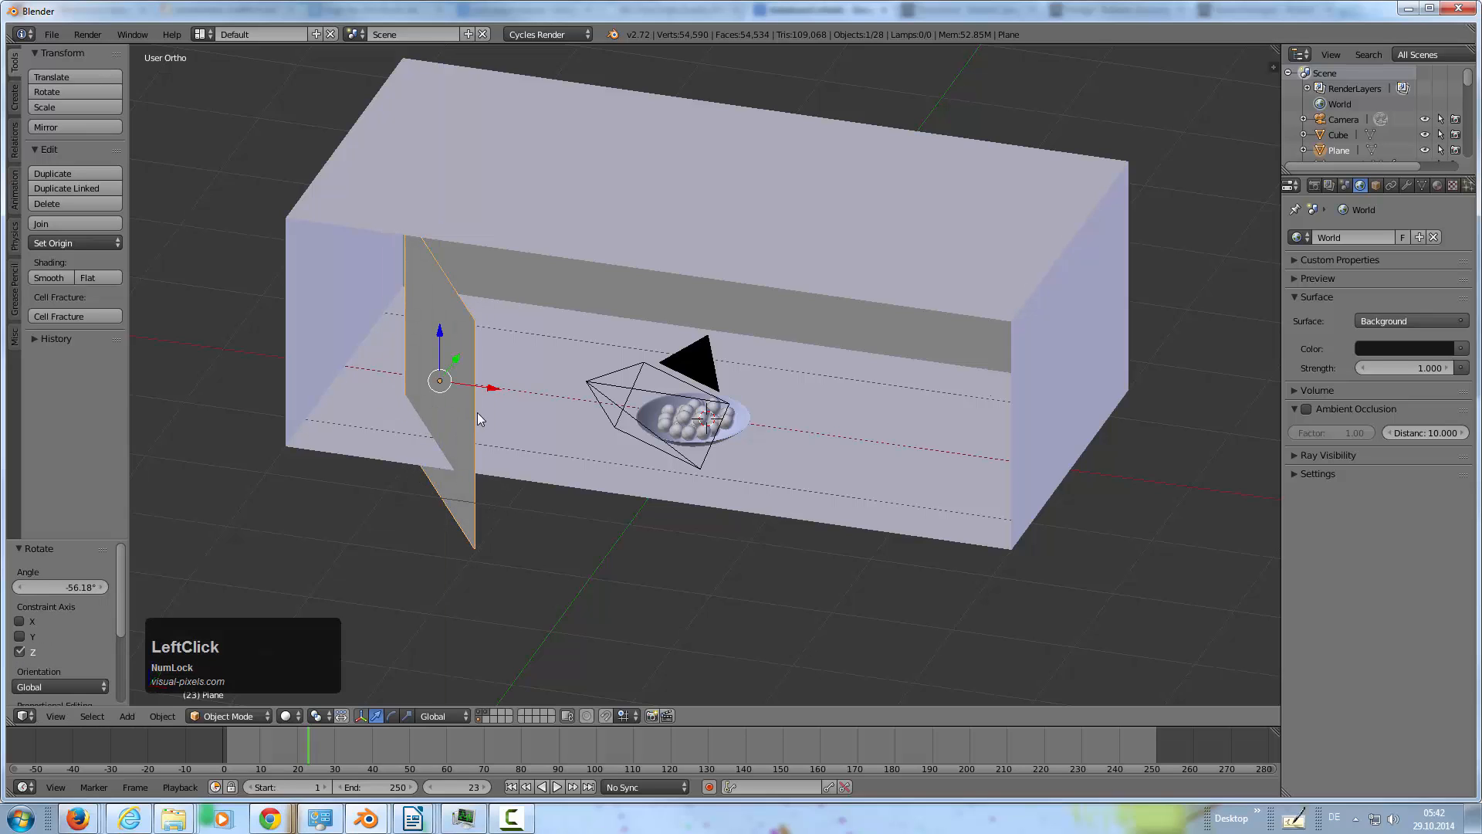
Shift the plane about 0.648 along Y and 0.486 along Z, and scale it to about 0.478
{"action": "left_click_drag", "start_coordinate": [462, 358], "coordinate": [503, 321]}
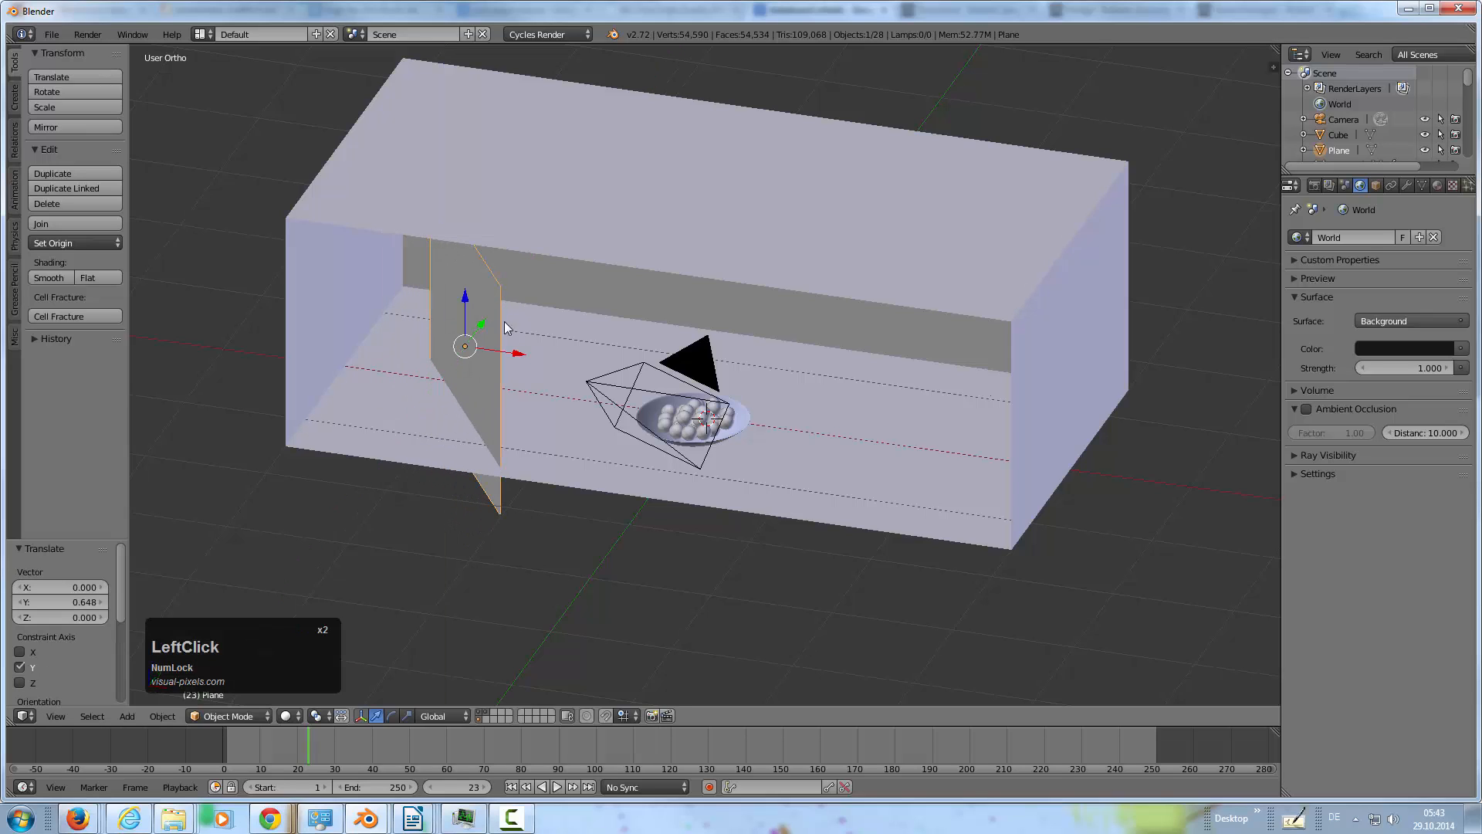
{"action": "key", "text": "s"}
{"action": "left_click", "coordinate": [506, 333]}
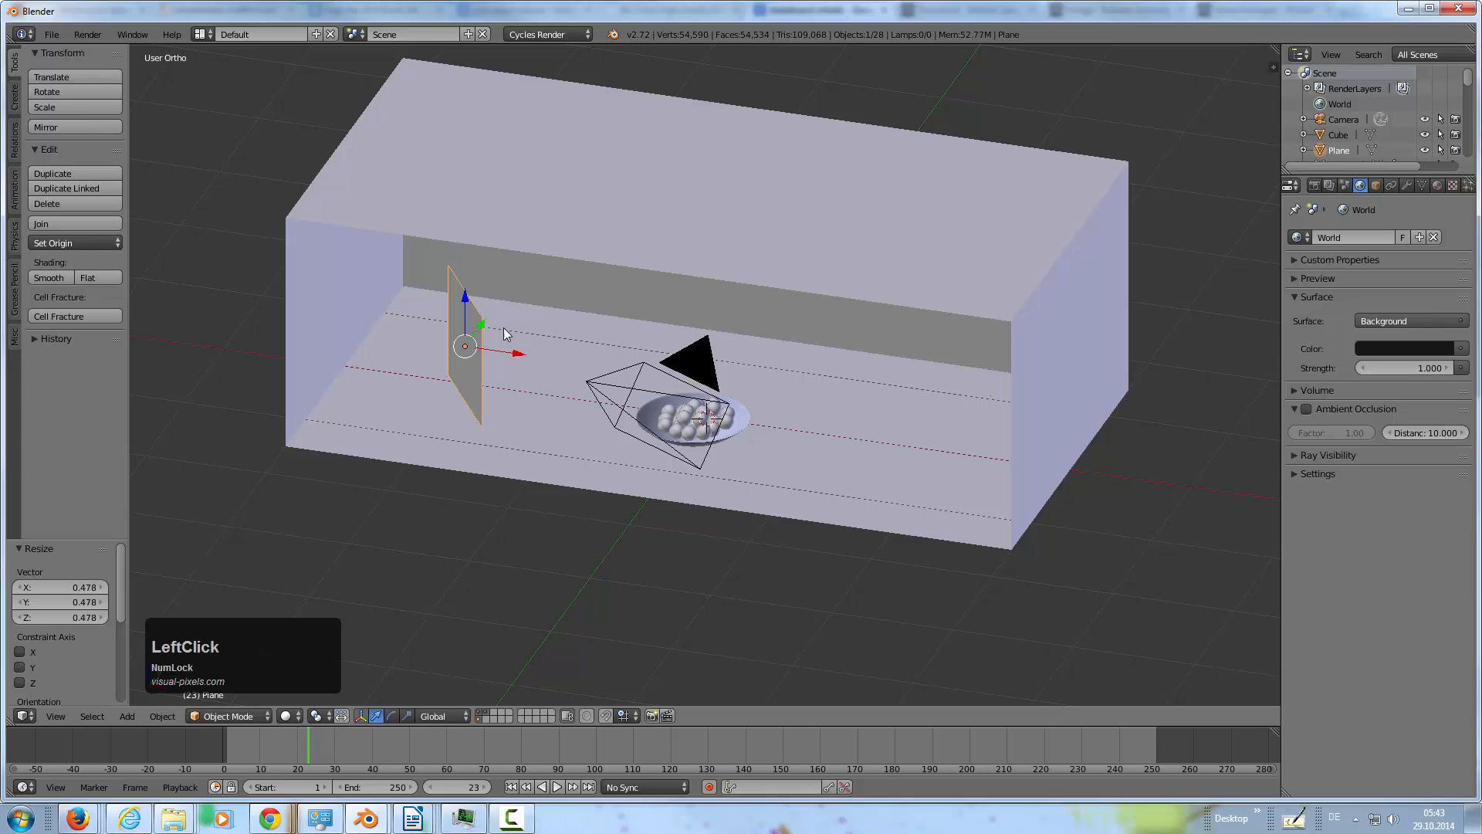
{"action": "middle_click_drag", "start_coordinate": [505, 333], "coordinate": [474, 303]}
{"action": "left_click_drag", "start_coordinate": [474, 303], "coordinate": [472, 226]}
{"action": "middle_click_drag", "start_coordinate": [472, 226], "coordinate": [468, 259]}
{"action": "key", "text": "s"}
{"action": "key", "text": "x"}
{"action": "key", "text": "x"}
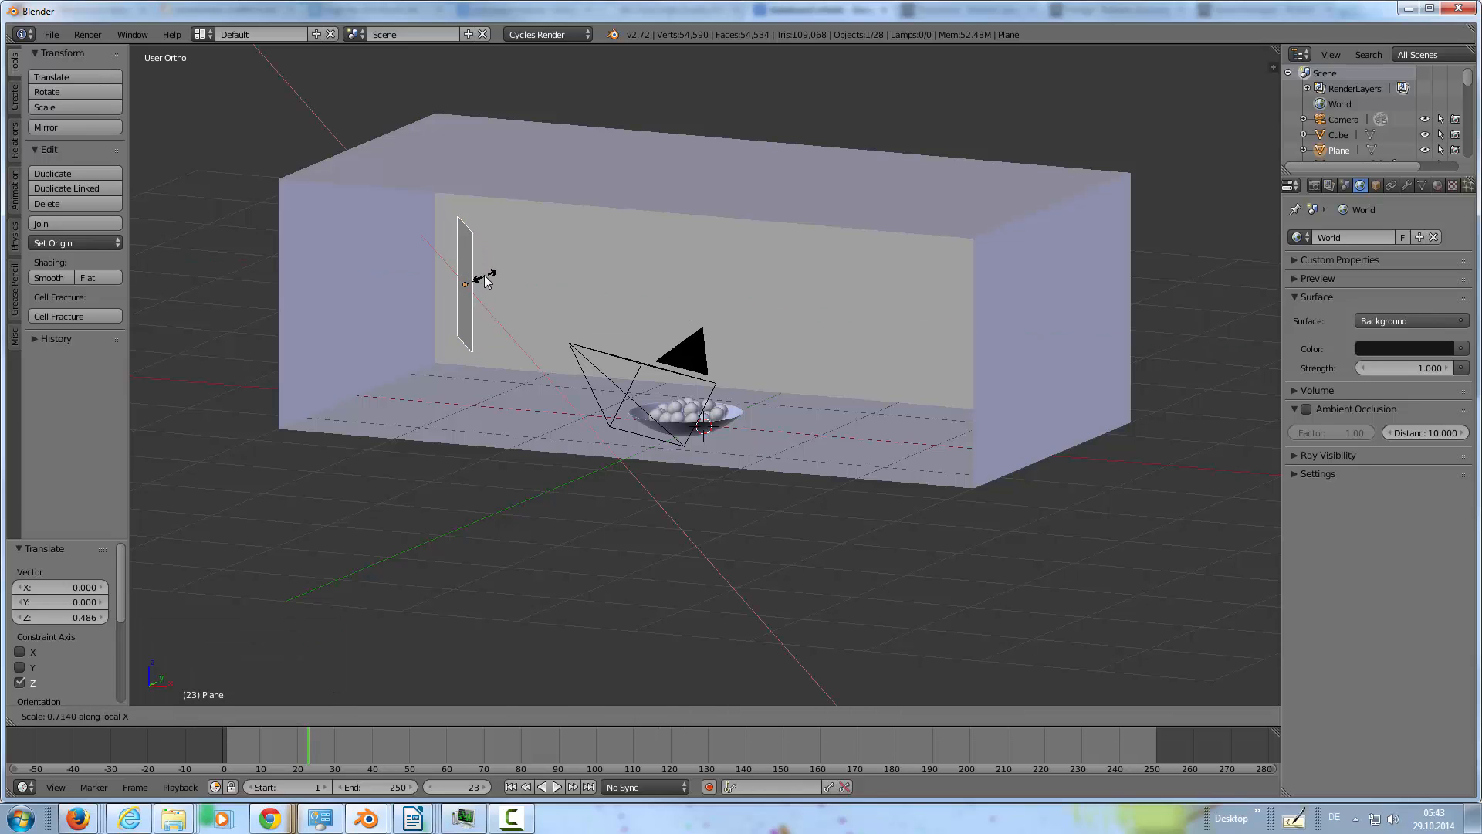
{"action": "key", "text": "Escape"}
{"action": "key", "text": "s"}
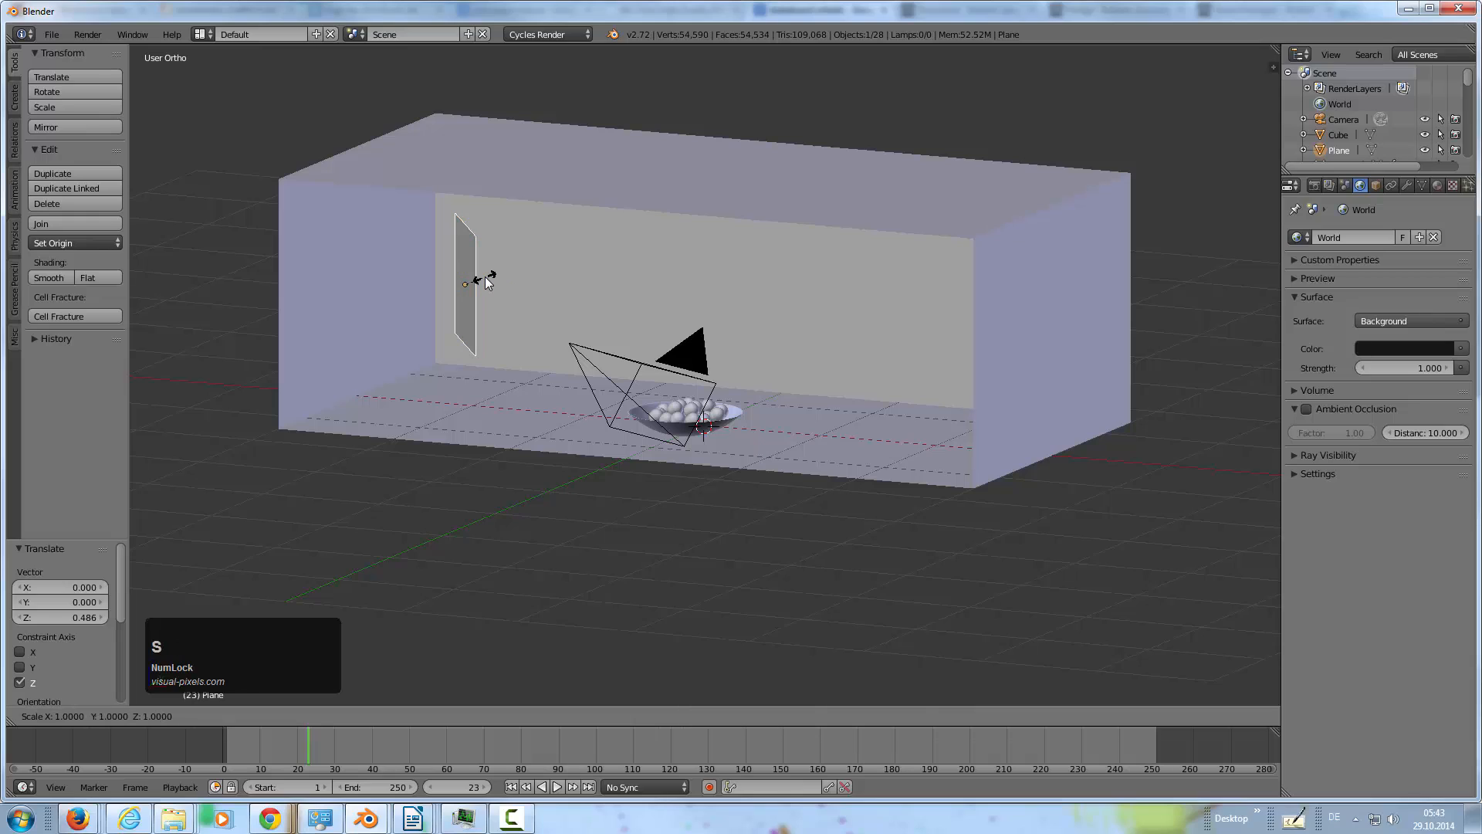
{"action": "key", "text": "Escape"}
{"action": "key", "text": "r"}
{"action": "key", "text": "y"}
{"action": "key", "text": "y"}
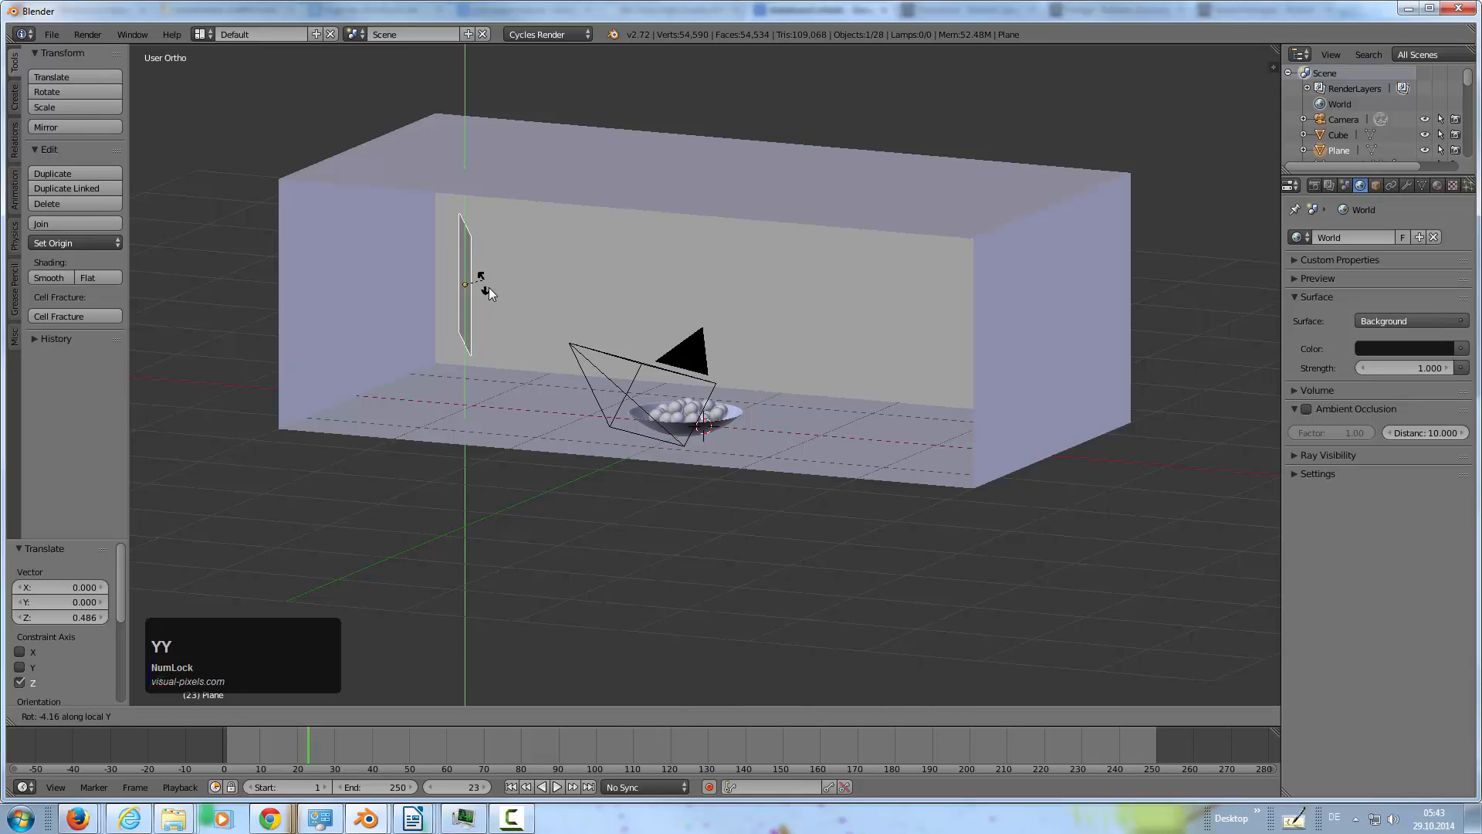
{"action": "key", "text": "Escape"}
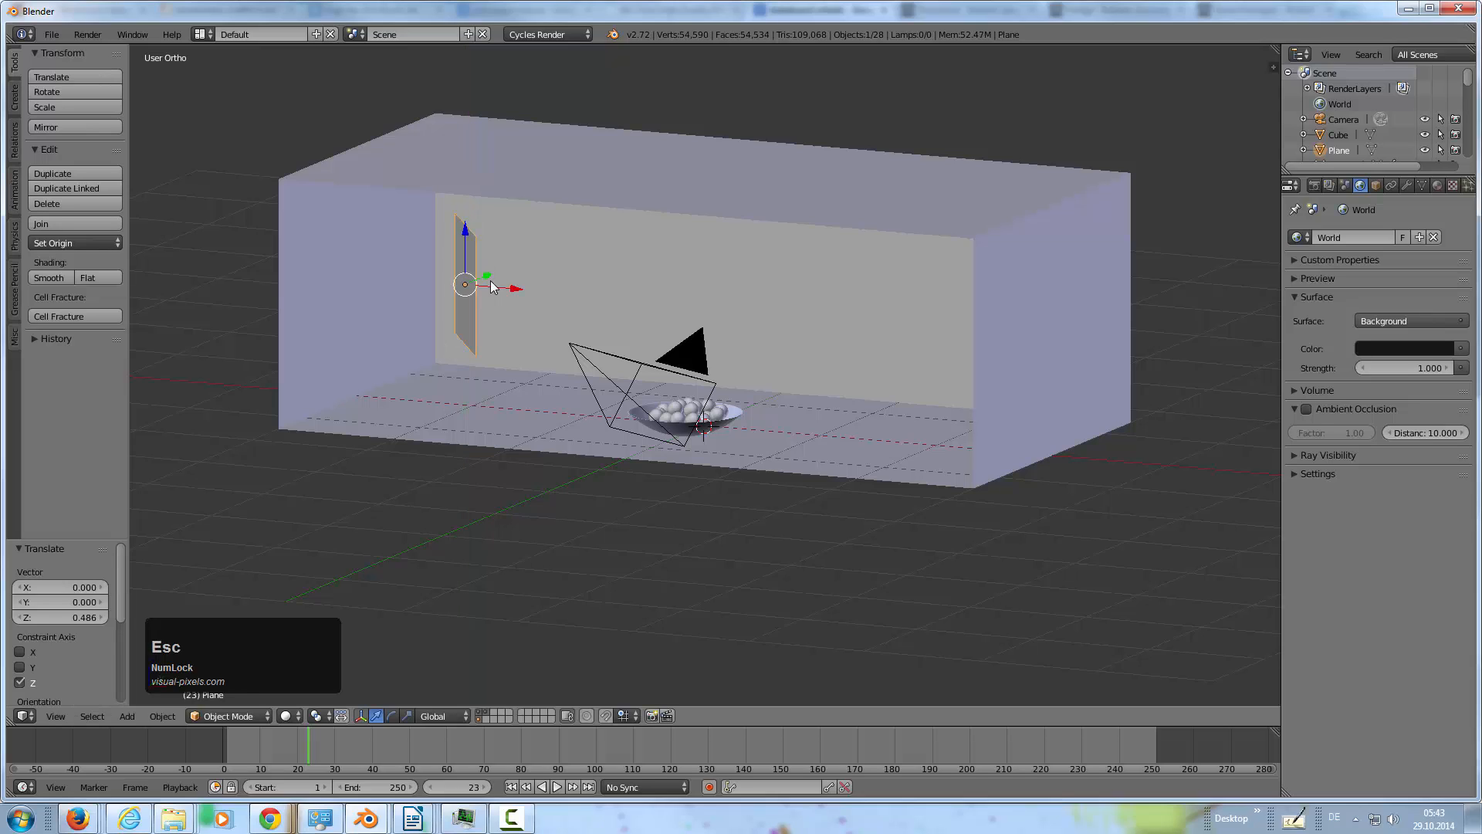
{"action": "key", "text": "r"}
{"action": "key", "text": "z"}
{"action": "key", "text": "z"}
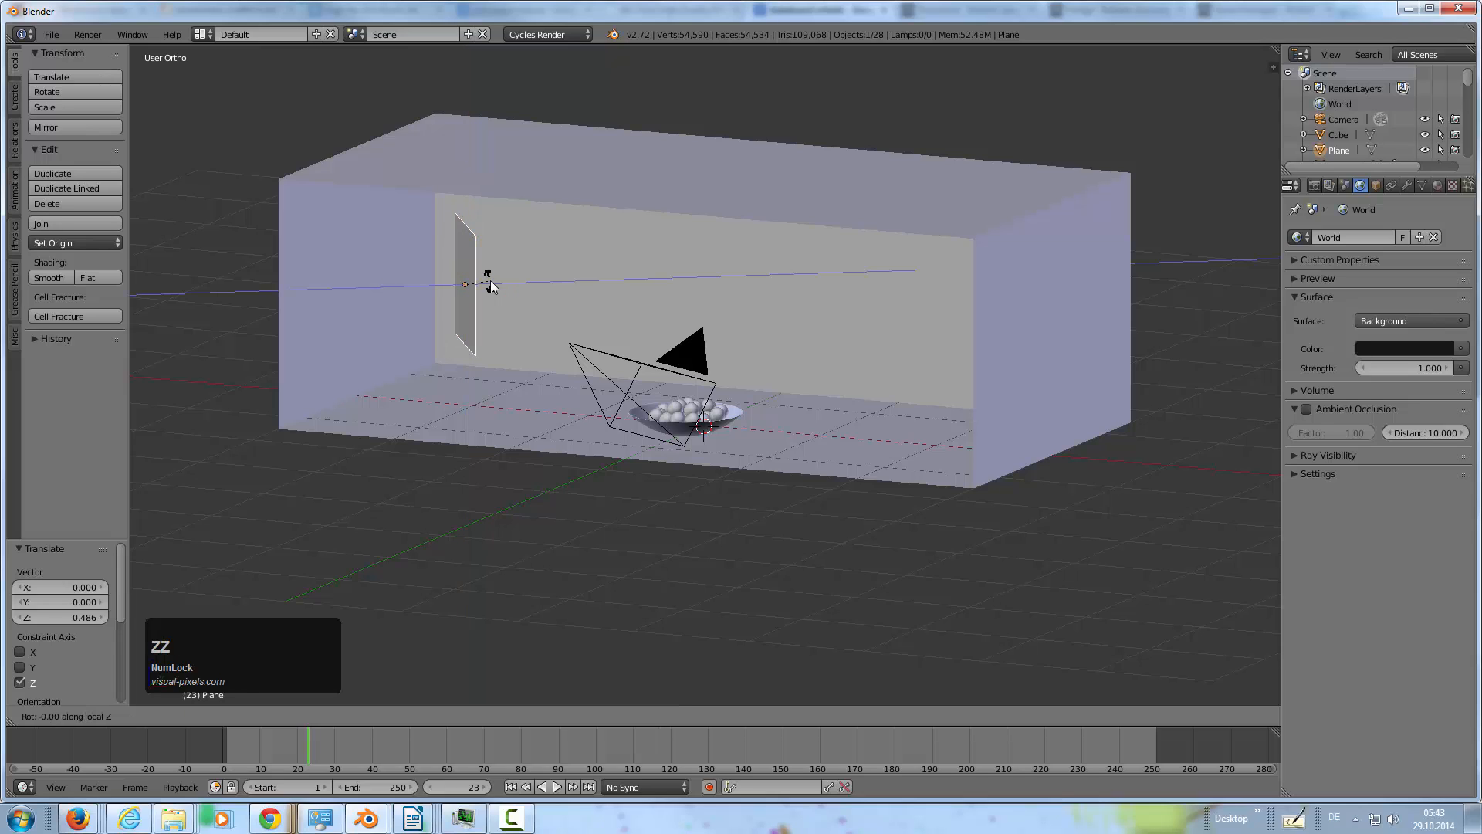
{"action": "key", "text": "Escape"}
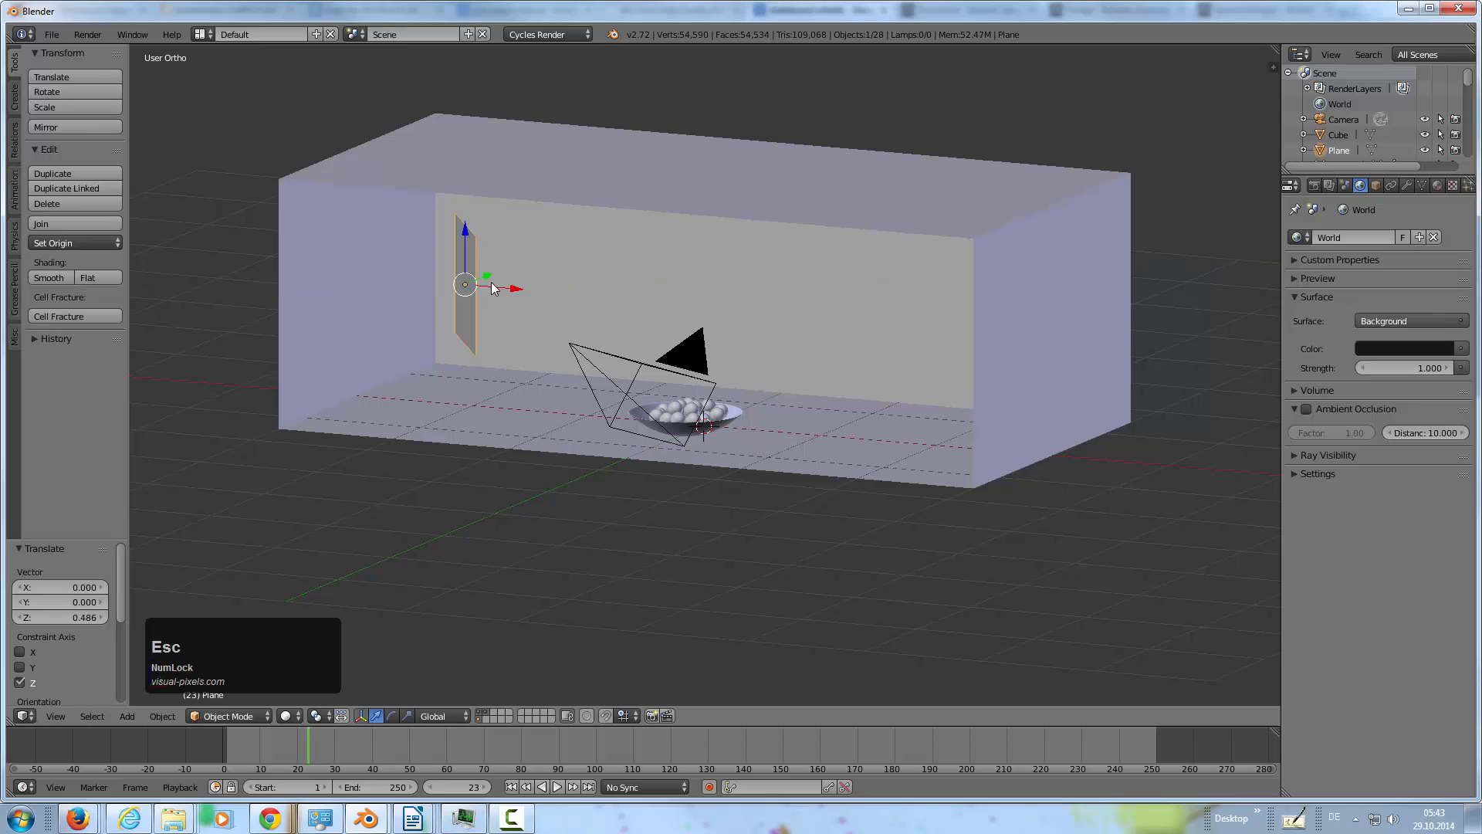
Tilt the plane about -21.7° around its local X axis so it faces down toward the bowl
{"action": "key", "text": "r"}
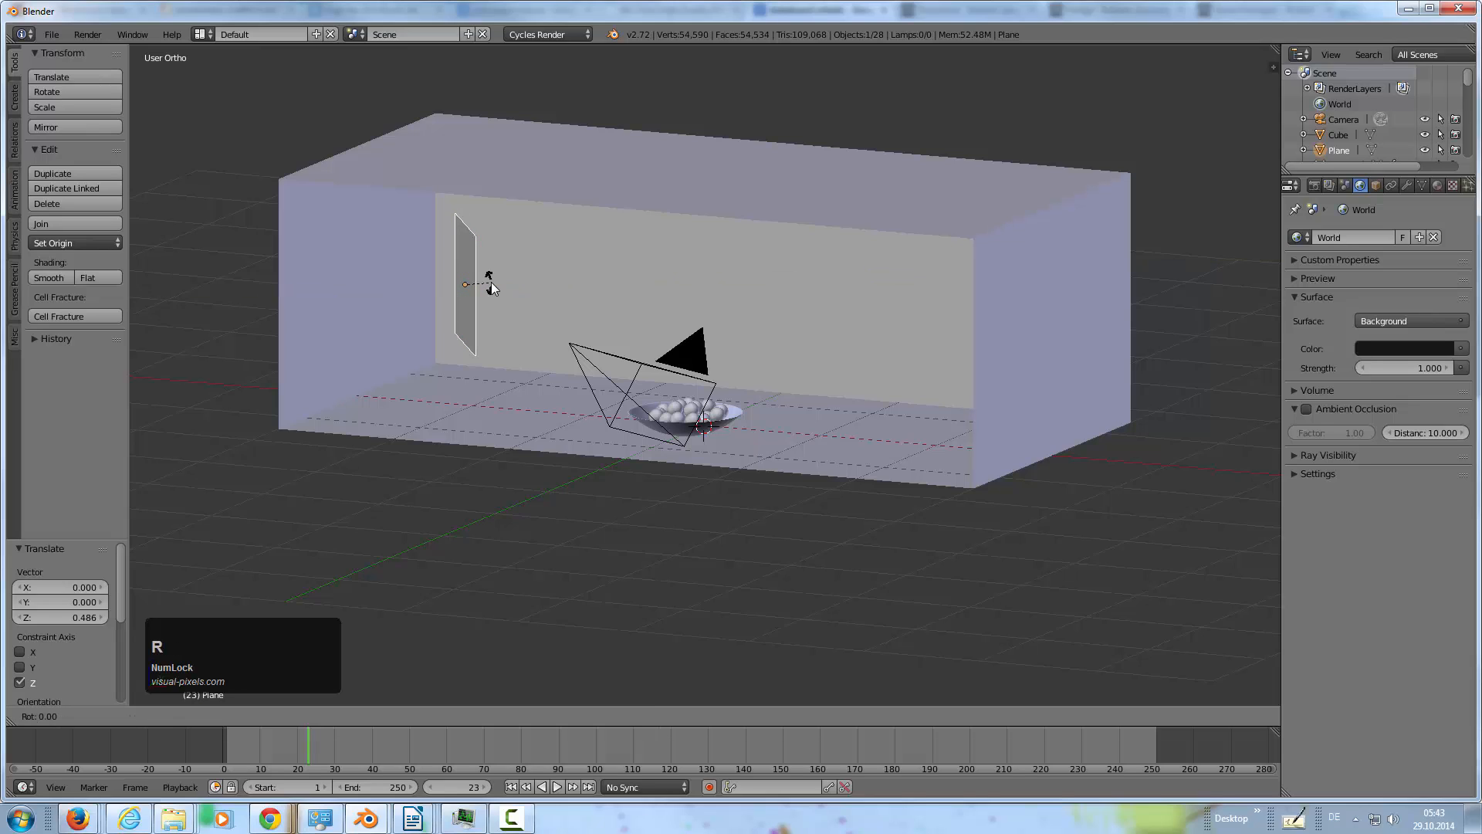
{"action": "key", "text": "x"}
{"action": "key", "text": "x"}
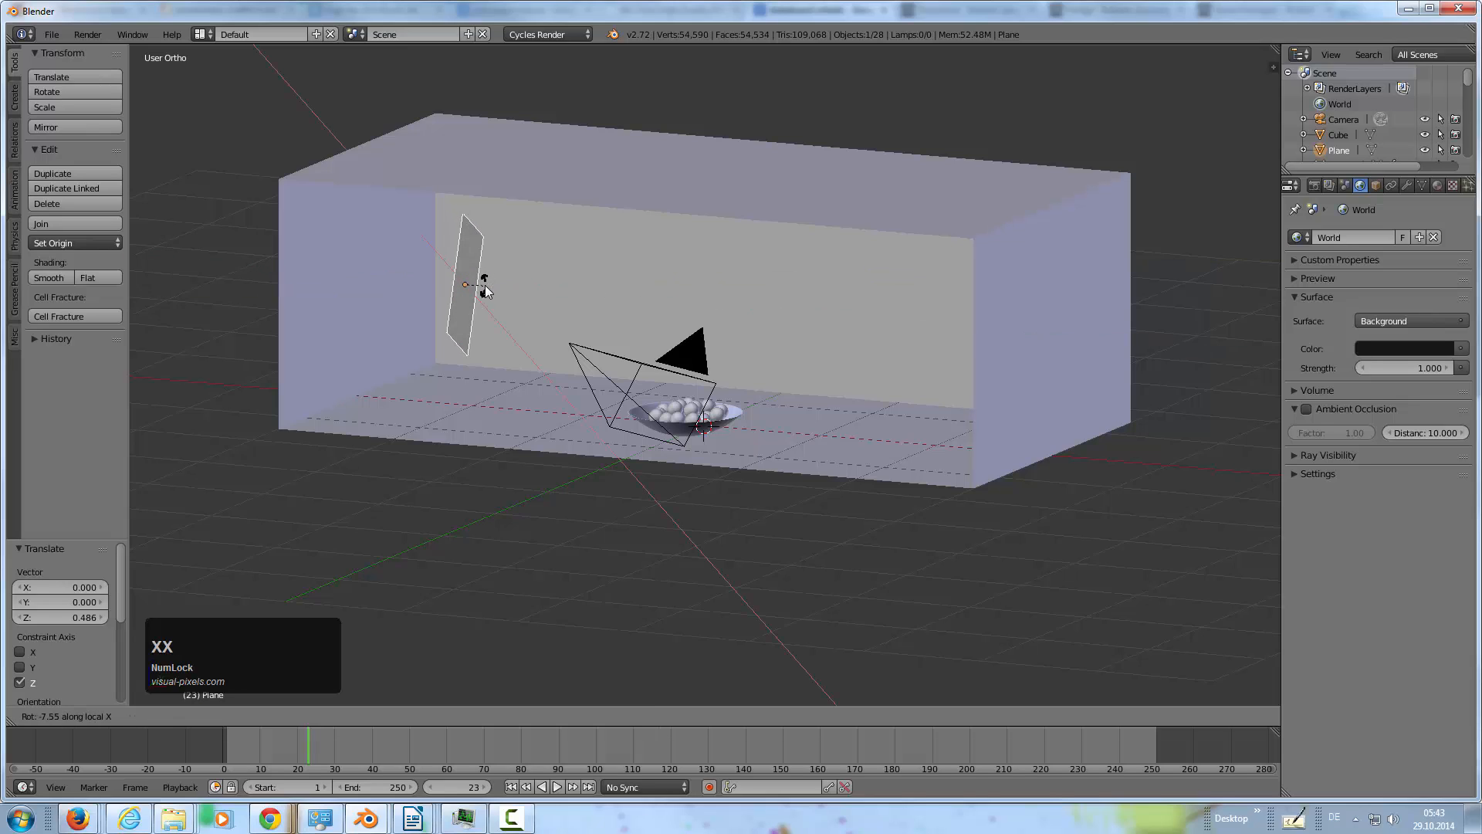
{"action": "left_click", "coordinate": [481, 278]}
{"action": "mouse_move", "coordinate": [483, 275]}
{"action": "middle_mouse_down"}
{"action": "mouse_move", "coordinate": [503, 256]}
{"action": "mouse_move", "coordinate": [485, 268]}
{"action": "mouse_move", "coordinate": [521, 284]}
{"action": "mouse_move", "coordinate": [466, 288]}
{"action": "mouse_move", "coordinate": [480, 292]}
{"action": "middle_mouse_up"}
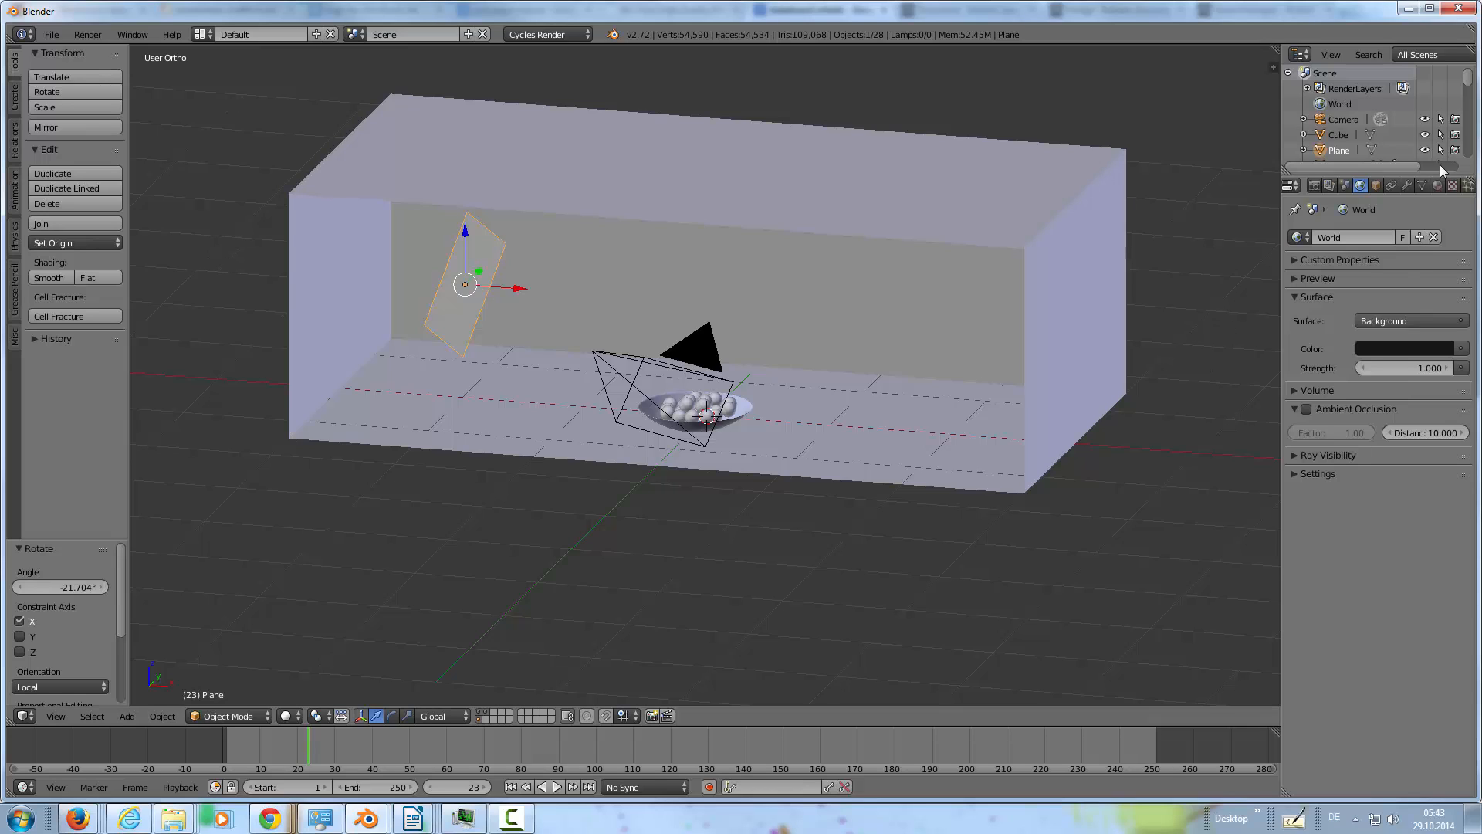
Give the plane a new material with an Emission surface and set its strength to 3
{"action": "left_click", "coordinate": [1434, 185]}
{"action": "left_click", "coordinate": [1368, 287]}
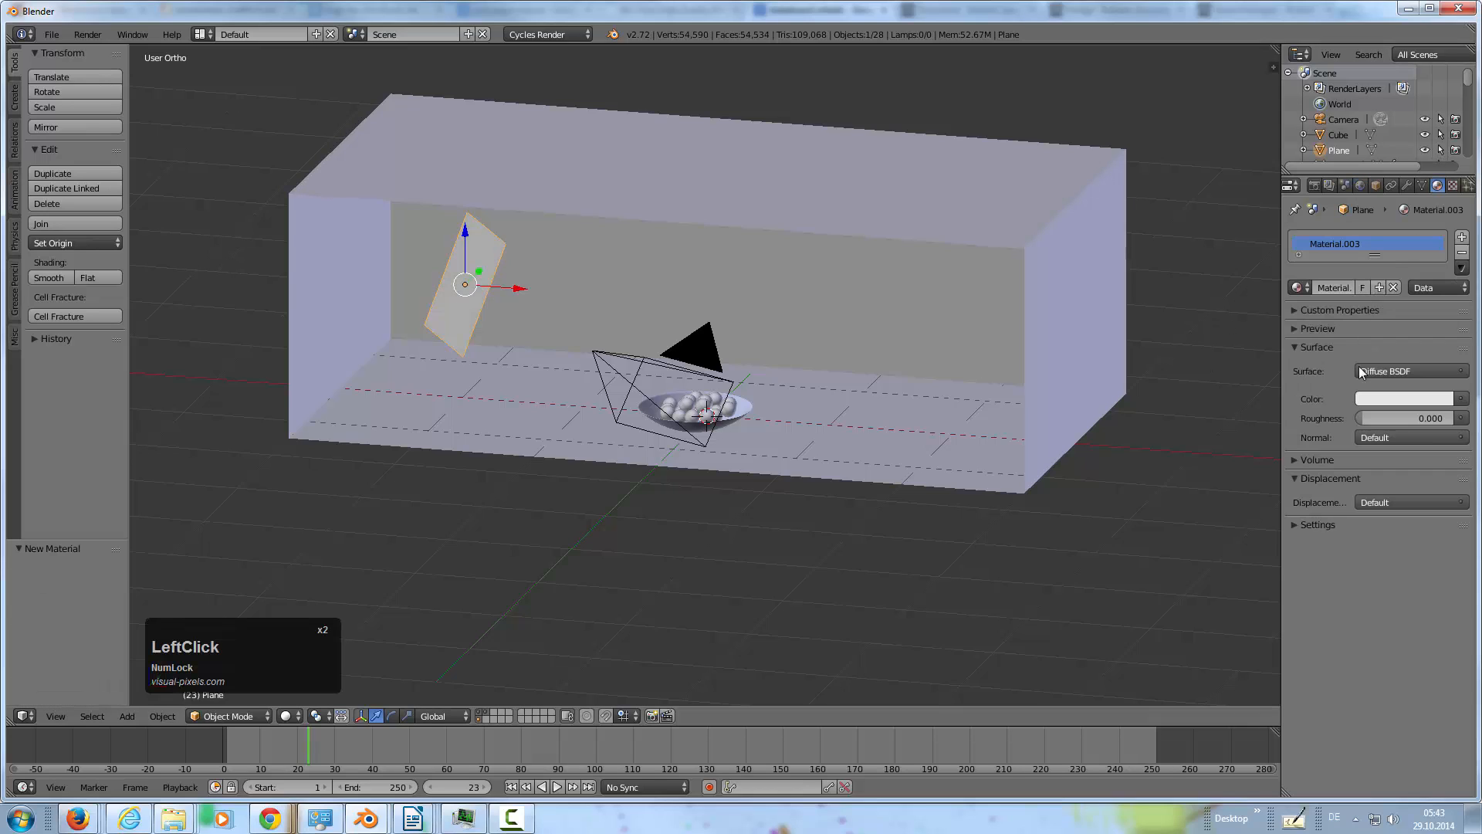
{"action": "left_click", "coordinate": [1378, 371]}
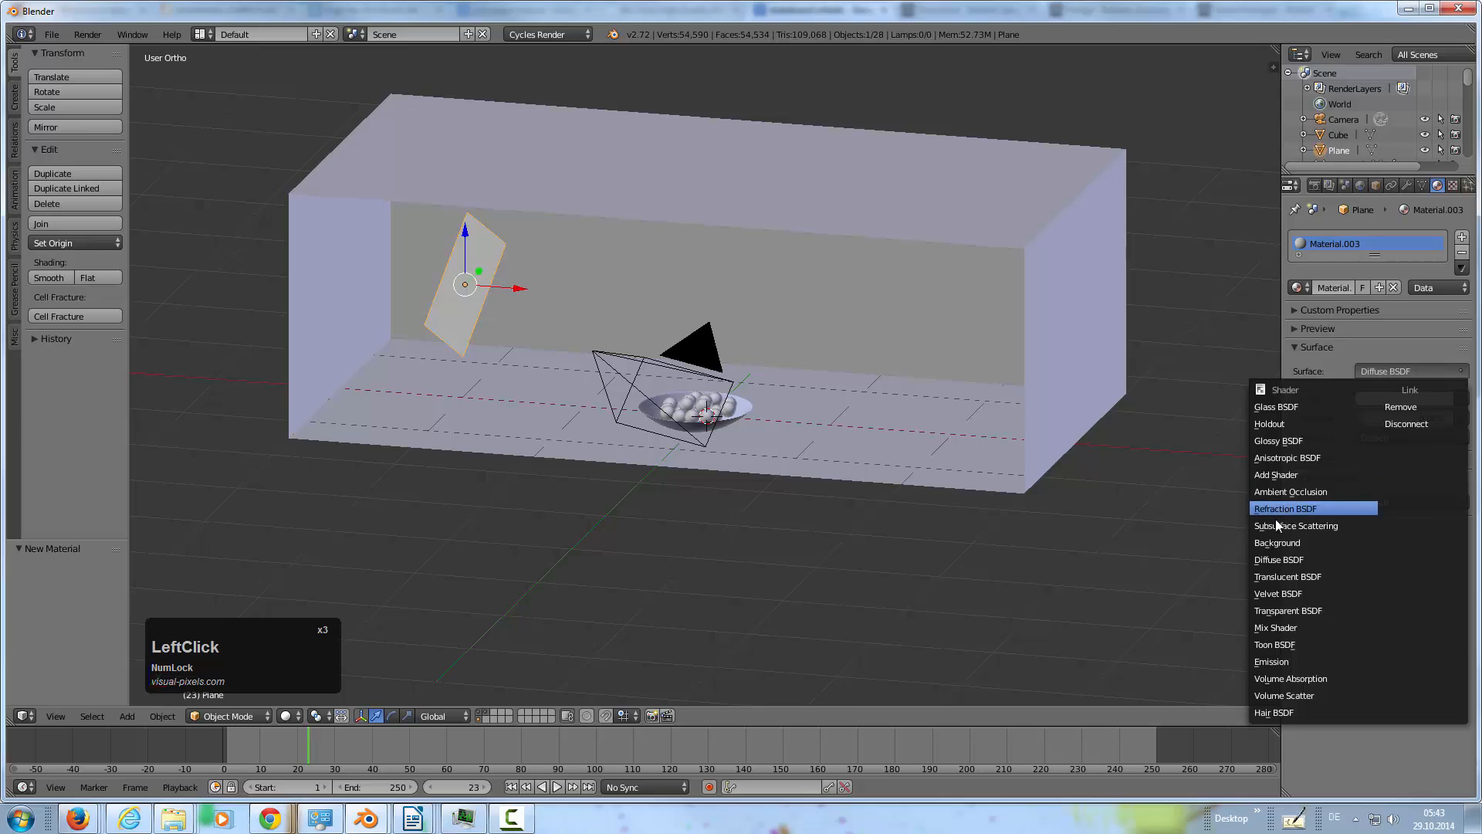
{"action": "left_click", "coordinate": [1279, 663]}
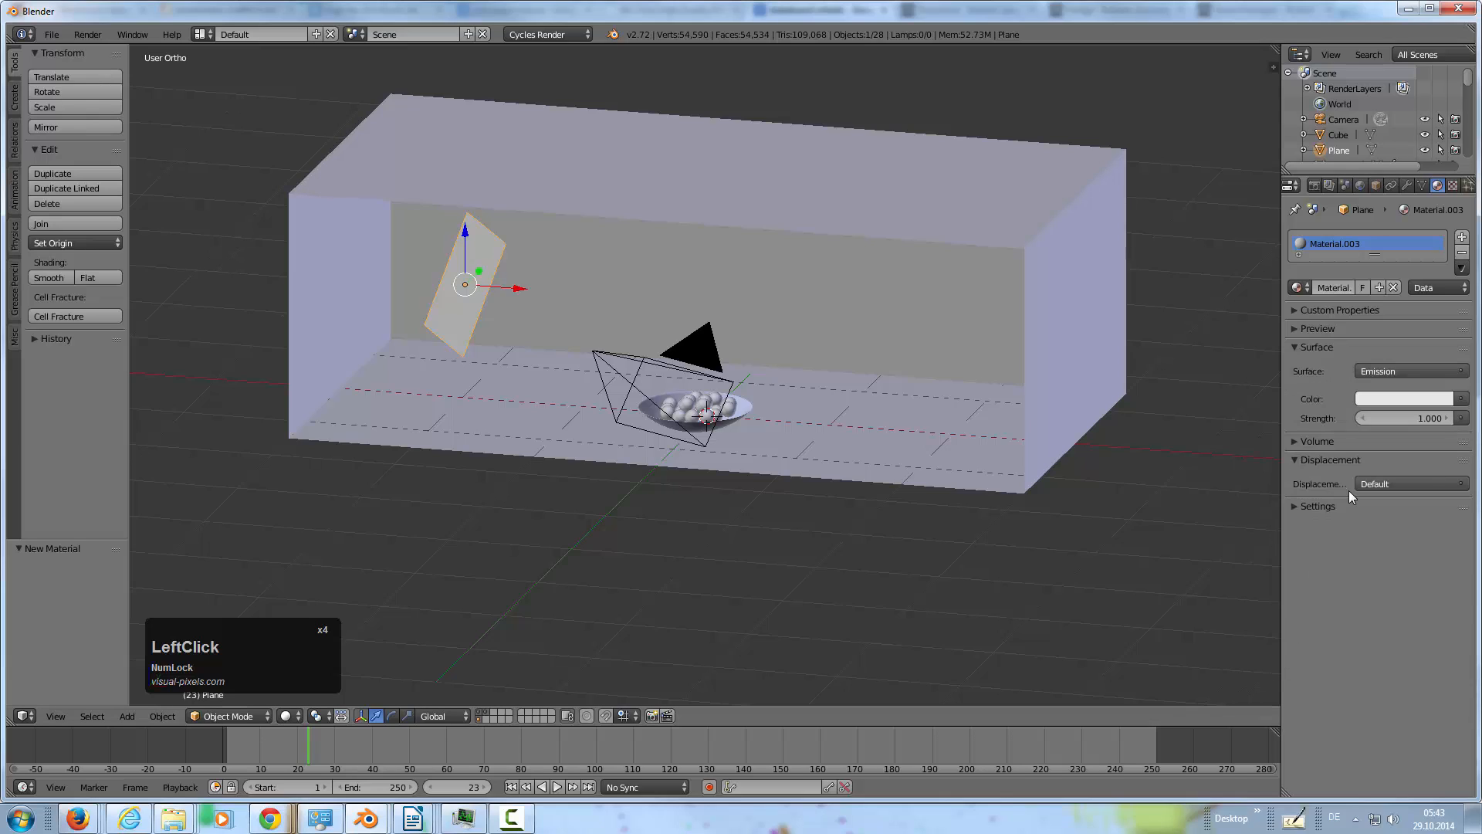
{"action": "left_click", "coordinate": [1402, 418]}
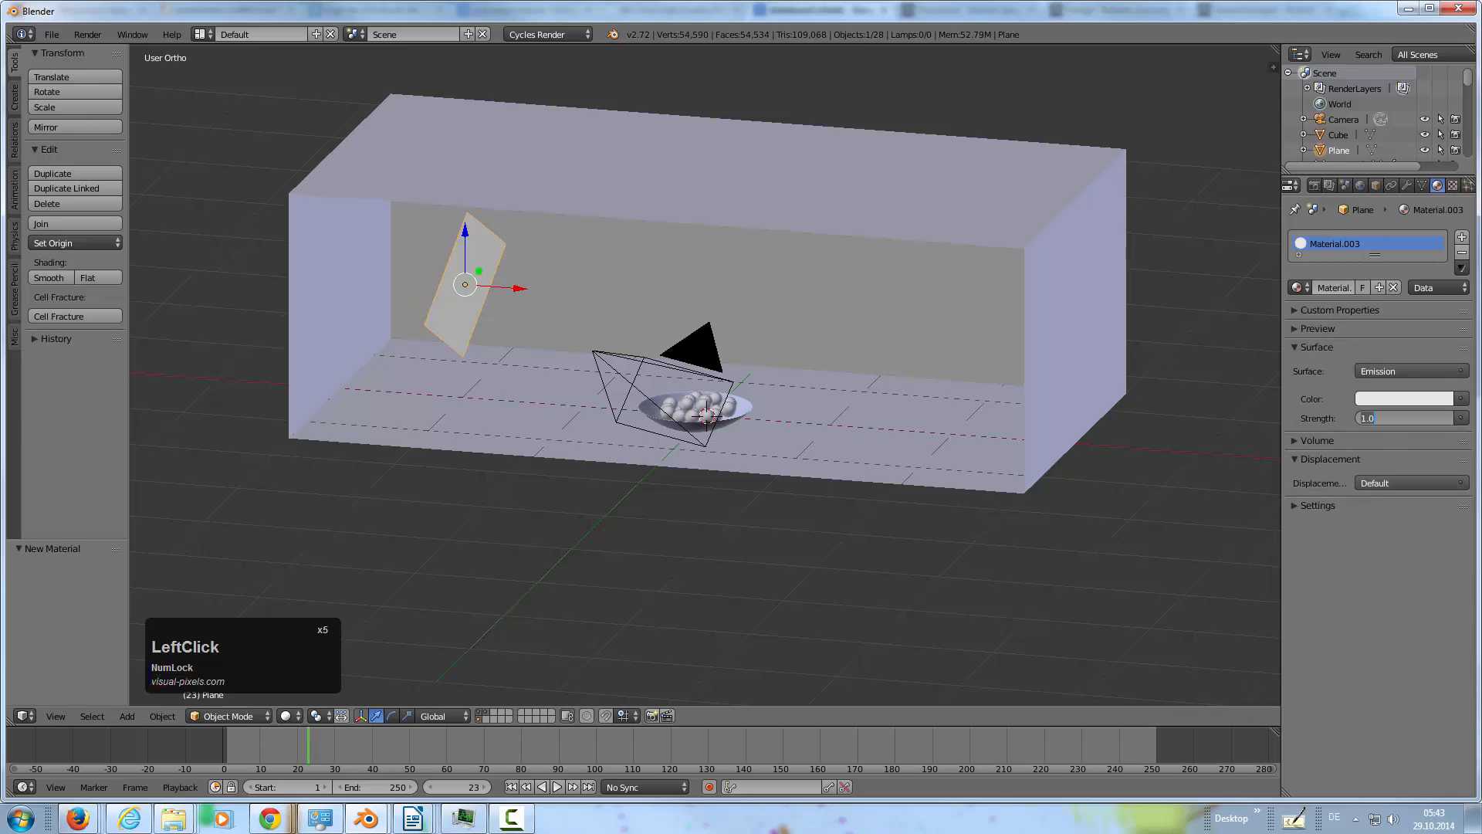
{"action": "type", "text": "3"}
{"action": "key", "text": "KP_Enter"}
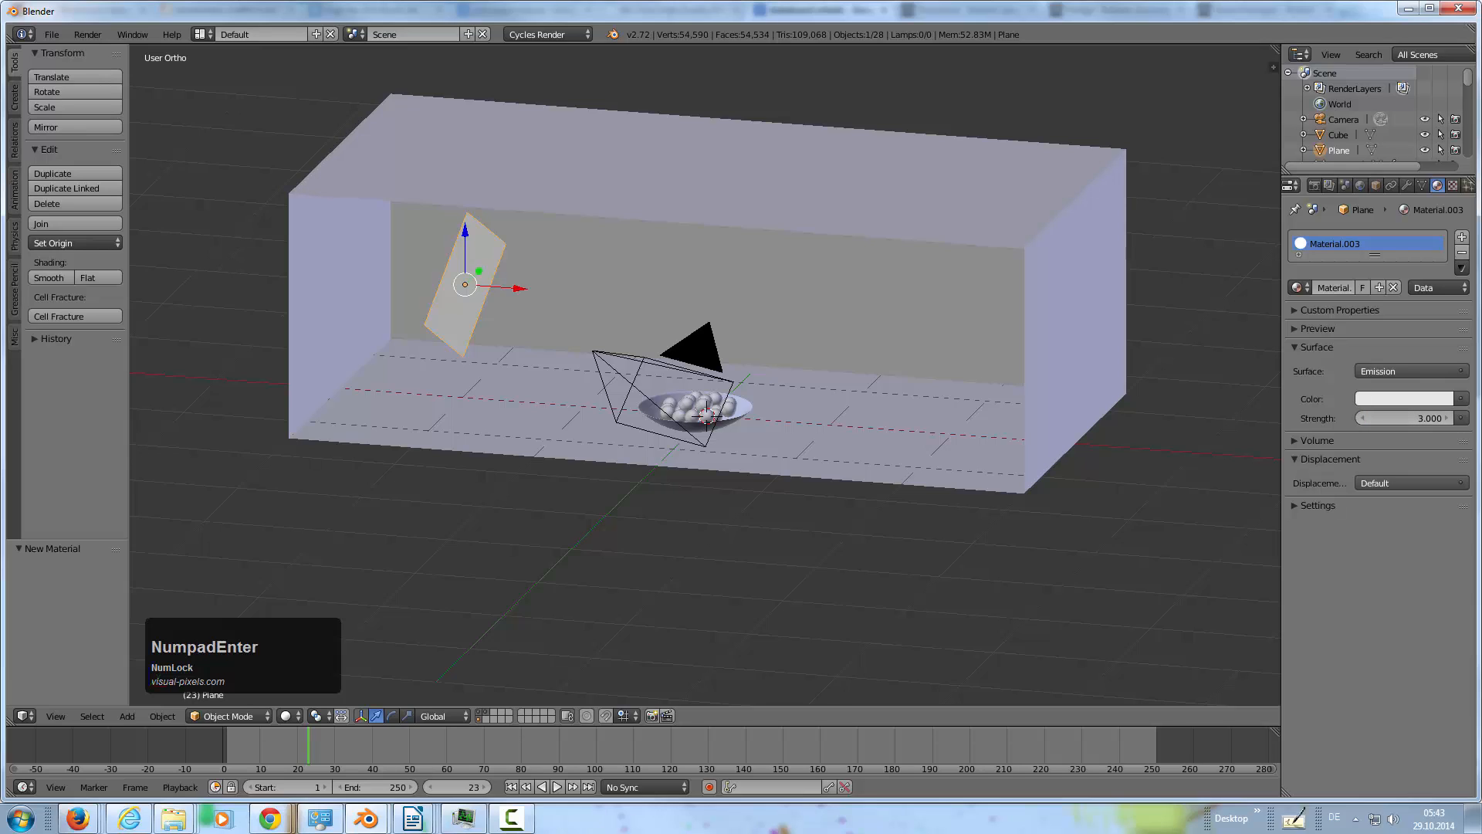
Tint the plane's emission color a pale, low-saturation bluish violet
{"action": "left_click", "coordinate": [1403, 398]}
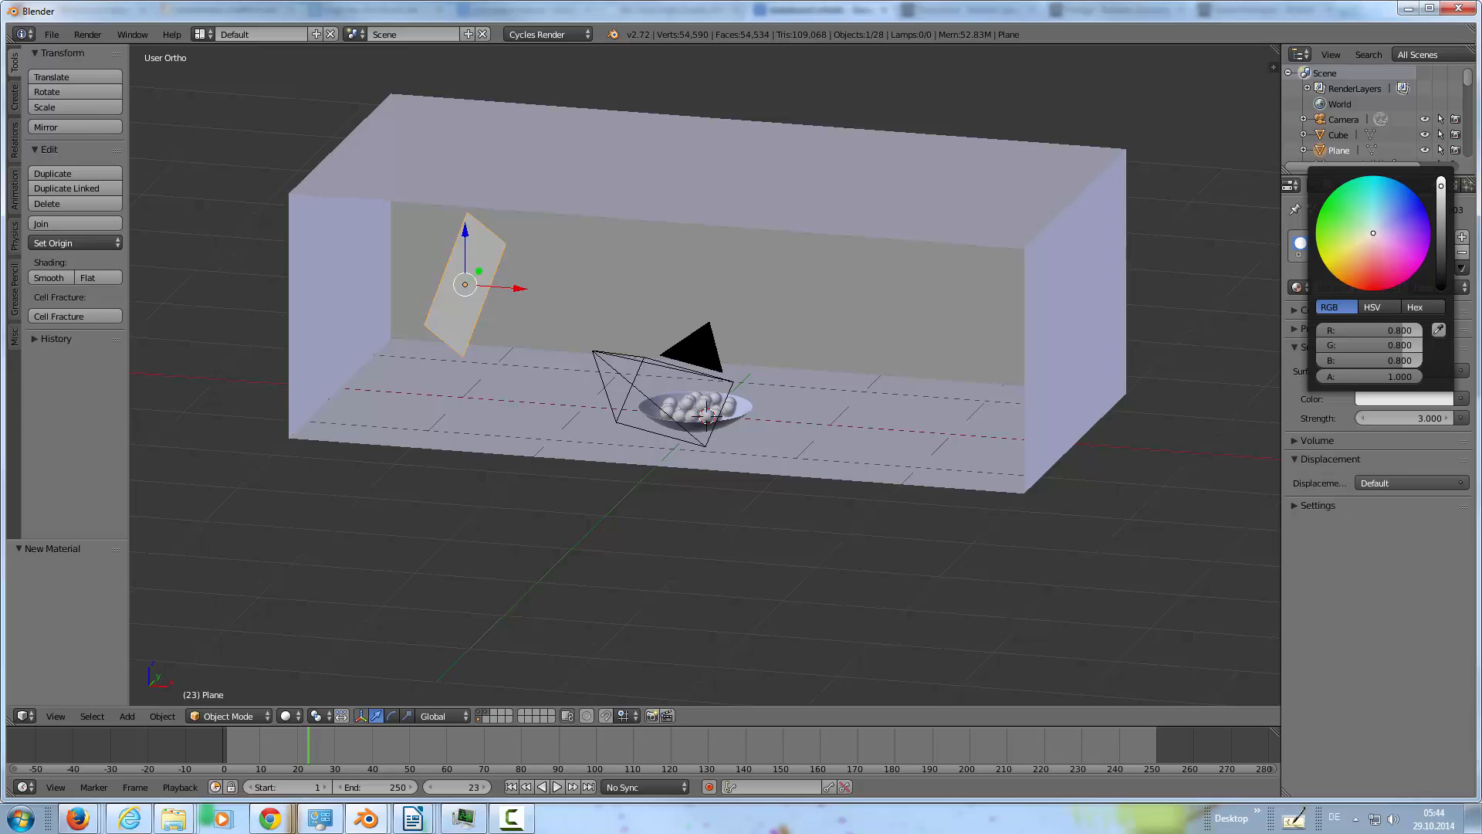
{"action": "double_click", "coordinate": [1377, 226]}
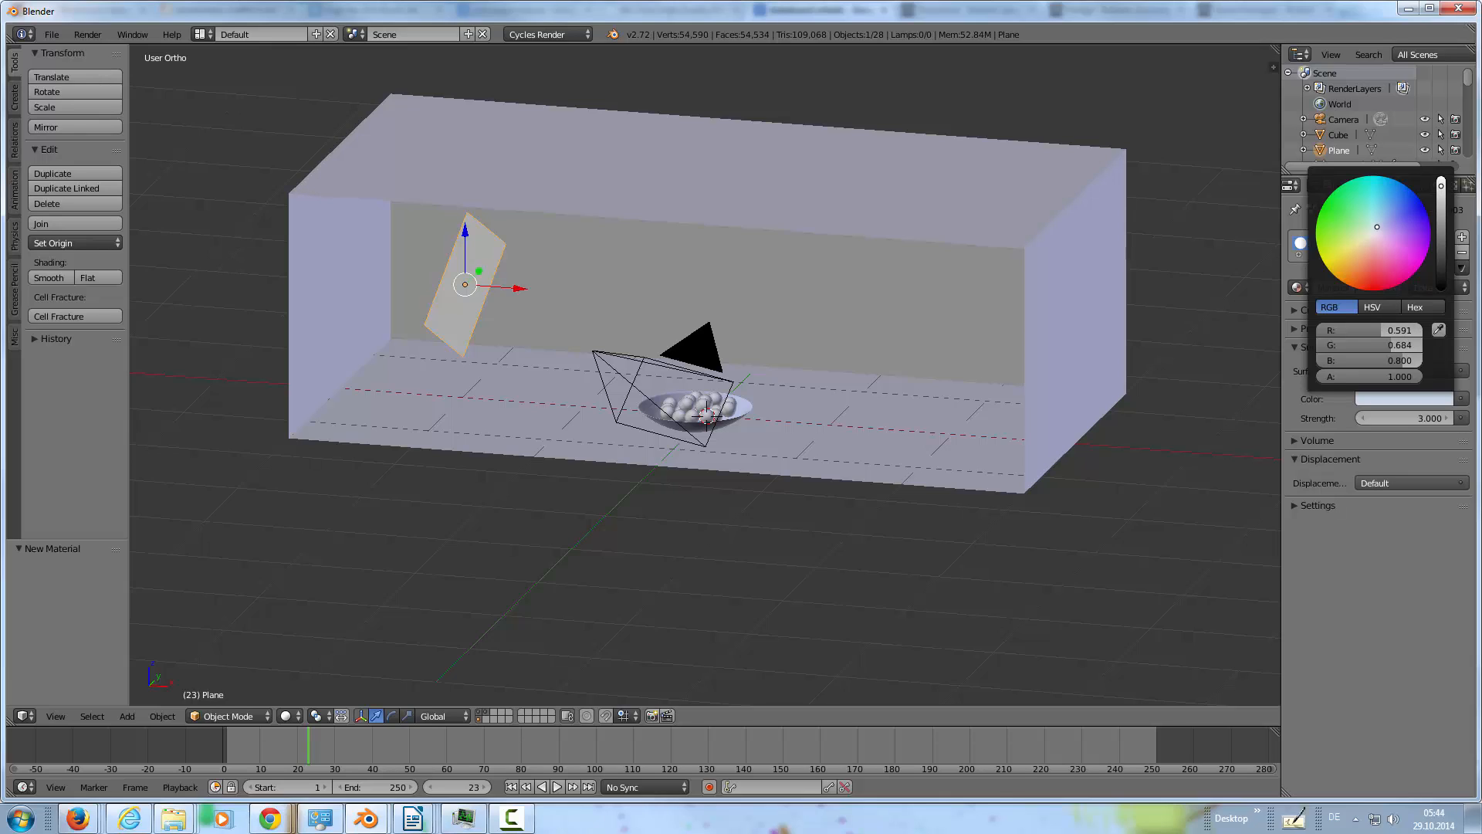
{"action": "left_click_drag", "start_coordinate": [1377, 227], "coordinate": [1380, 228]}
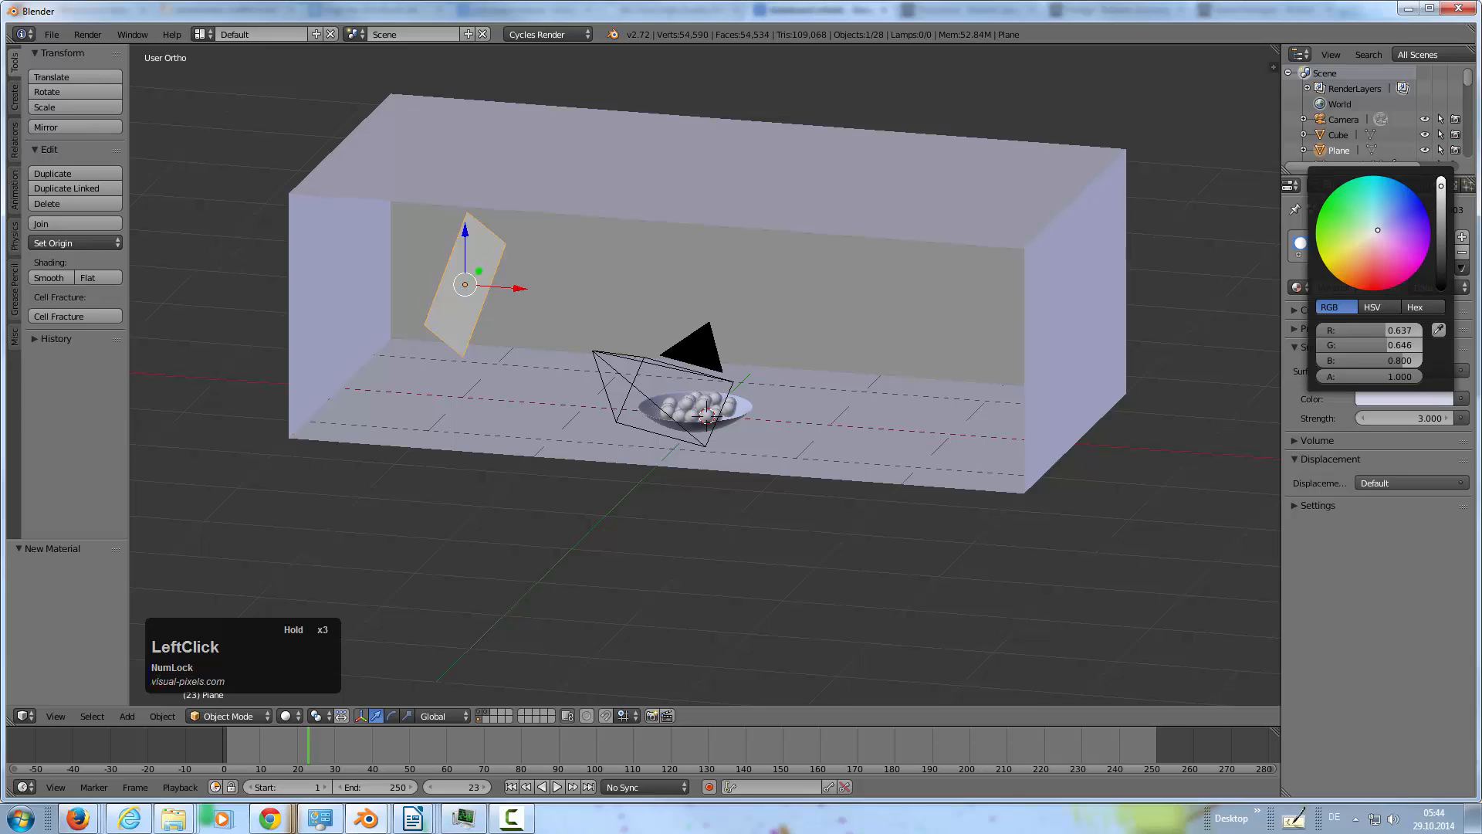
{"action": "left_click", "coordinate": [1372, 306]}
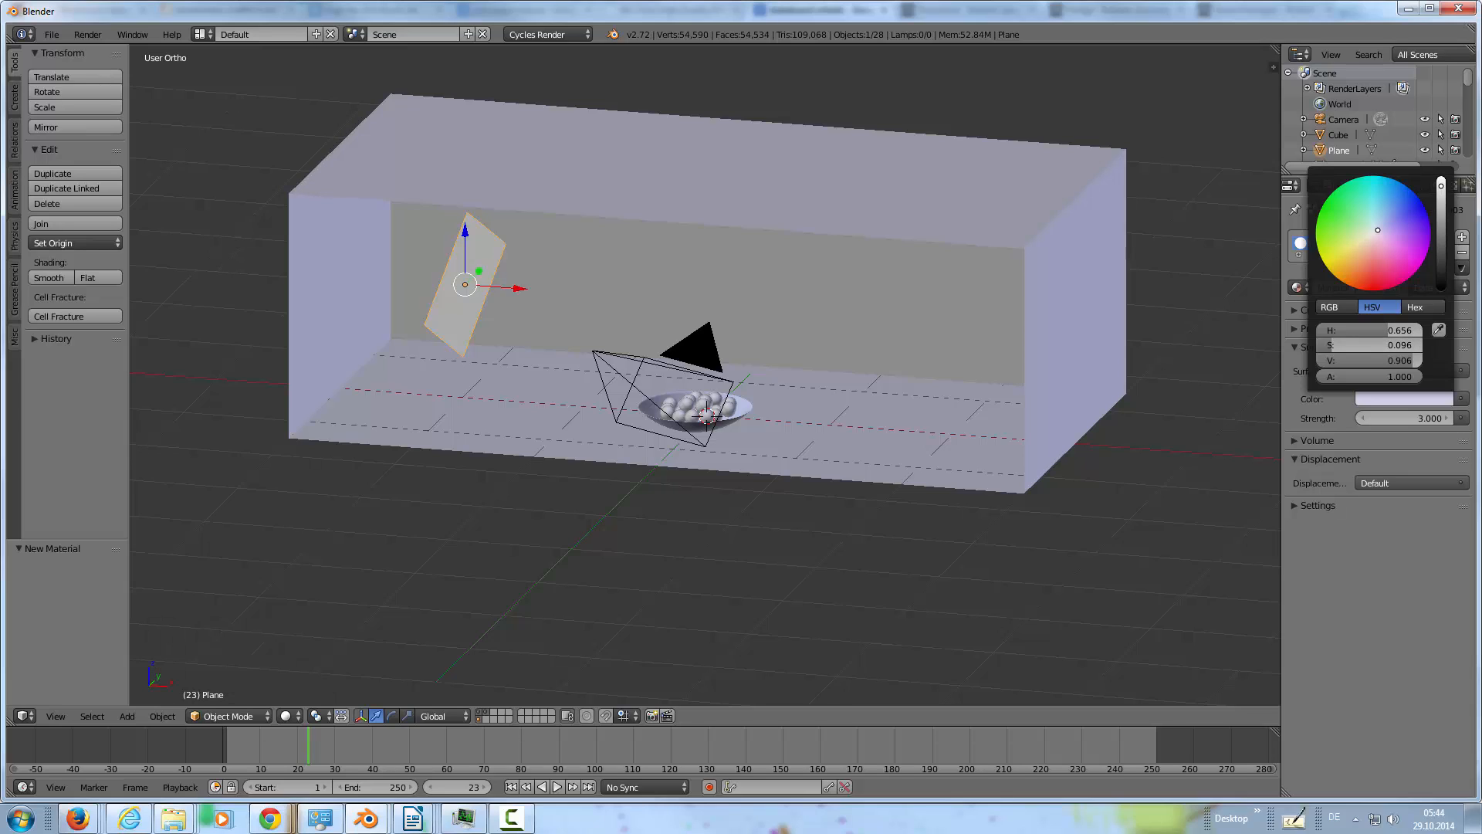
{"action": "mouse_move", "coordinate": [1363, 345]}
{"action": "left_mouse_down"}
{"action": "mouse_move", "coordinate": [1344, 345]}
{"action": "mouse_move", "coordinate": [1394, 345]}
{"action": "mouse_move", "coordinate": [1338, 345]}
{"action": "mouse_move", "coordinate": [1386, 345]}
{"action": "mouse_move", "coordinate": [1359, 345]}
{"action": "left_mouse_up"}
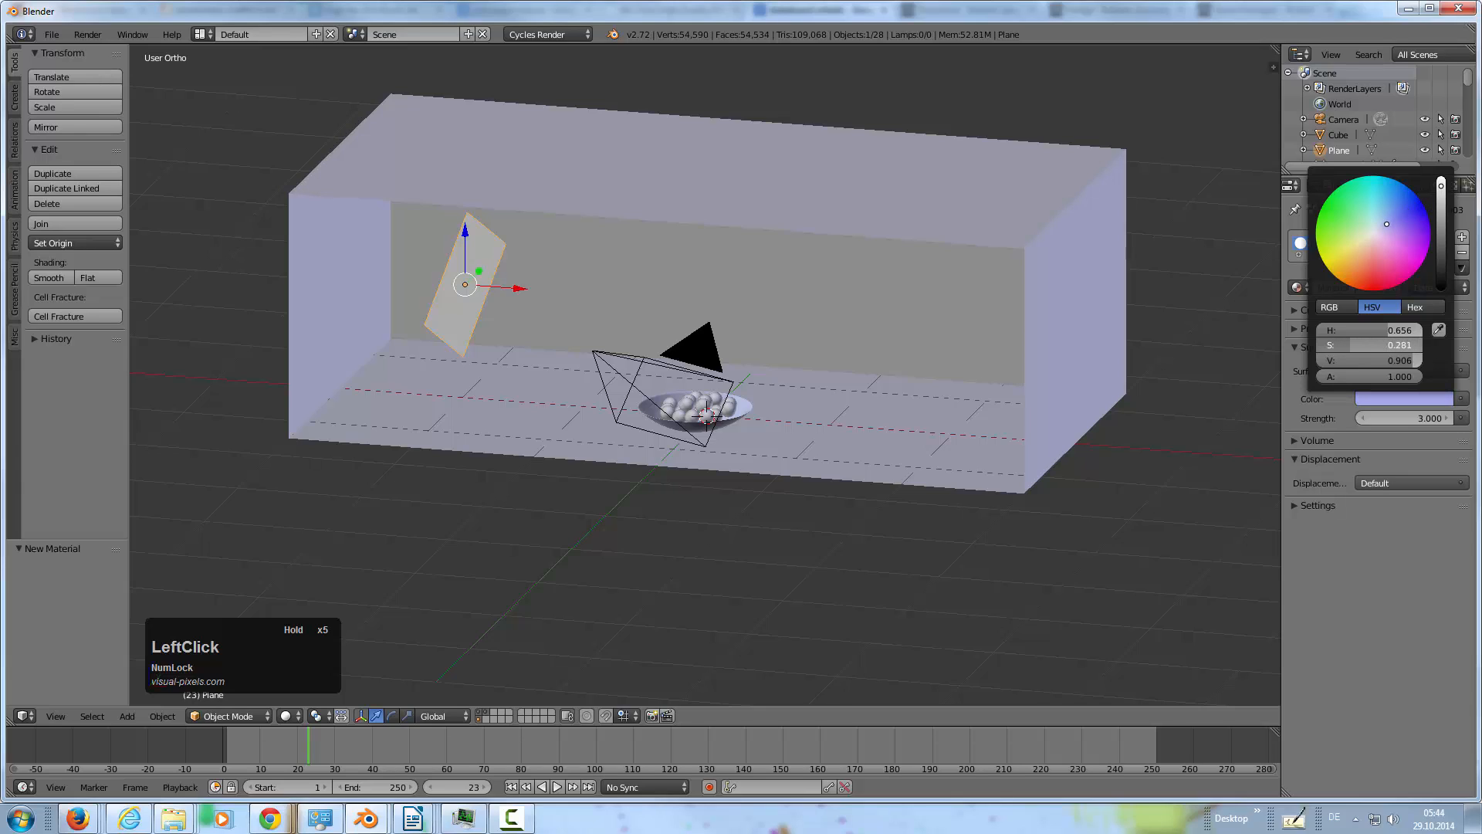
{"action": "left_click_drag", "start_coordinate": [1347, 345], "coordinate": [1336, 345]}
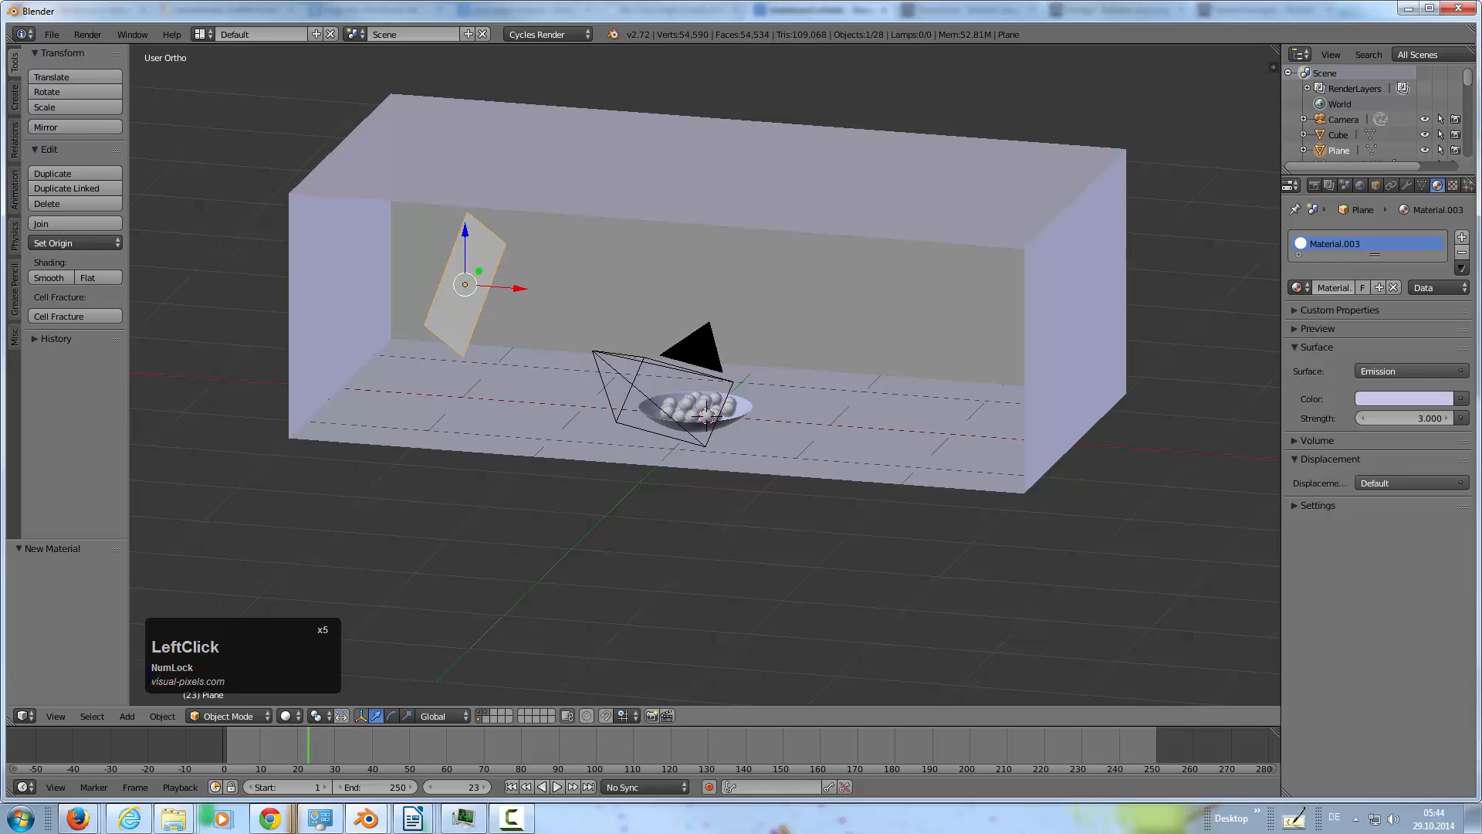
Duplicate the light plane and move the copy about 3.286 along X to the other side of the bowl
{"action": "key", "text": "KP_7"}
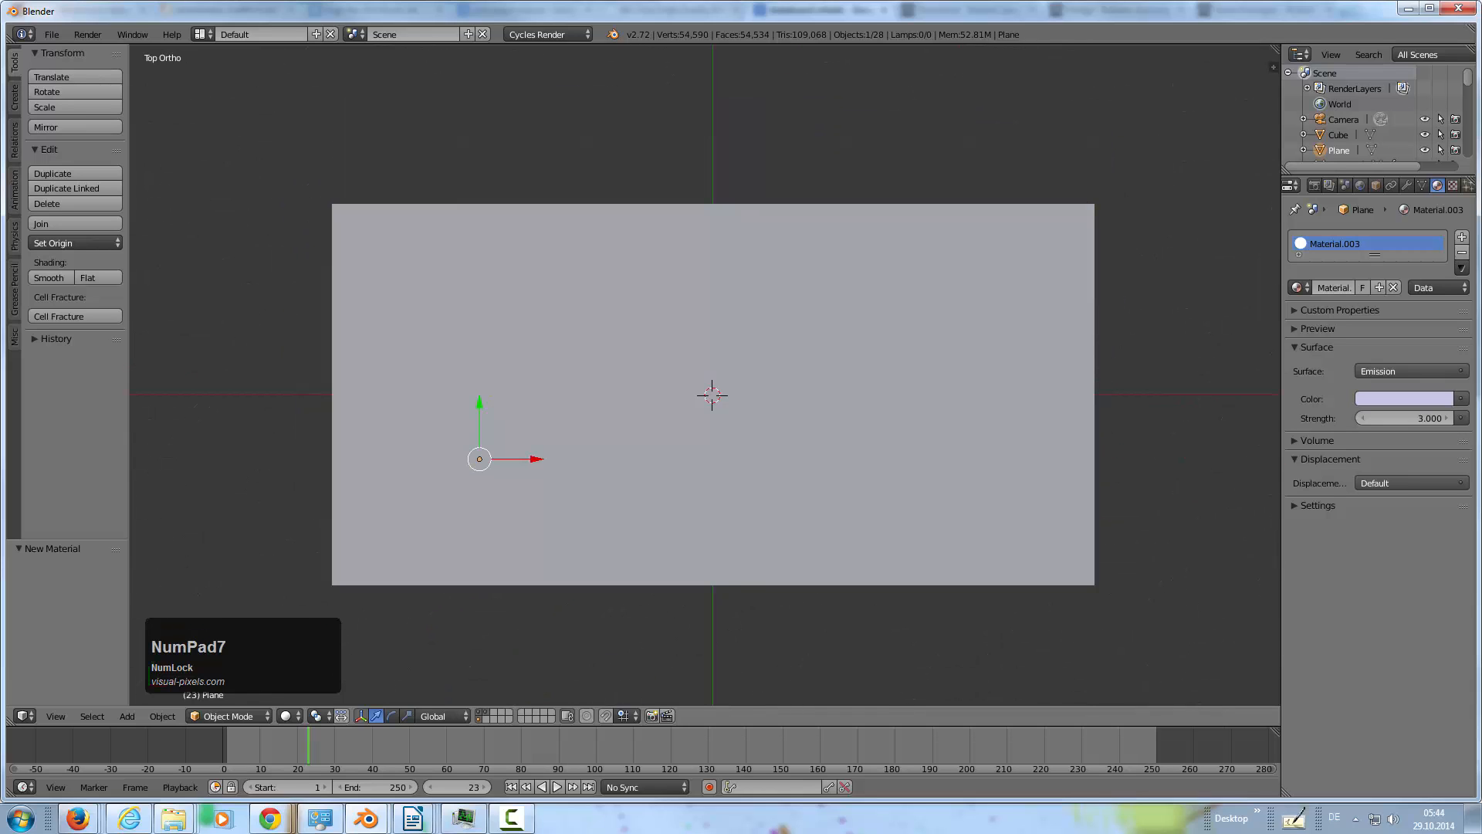
{"action": "scroll", "coordinate": [711, 395], "scroll_direction": "down", "scroll_amount": 3}
{"action": "middle_click_drag", "start_coordinate": [712, 395], "coordinate": [712, 464]}
{"action": "key", "text": "shift"}
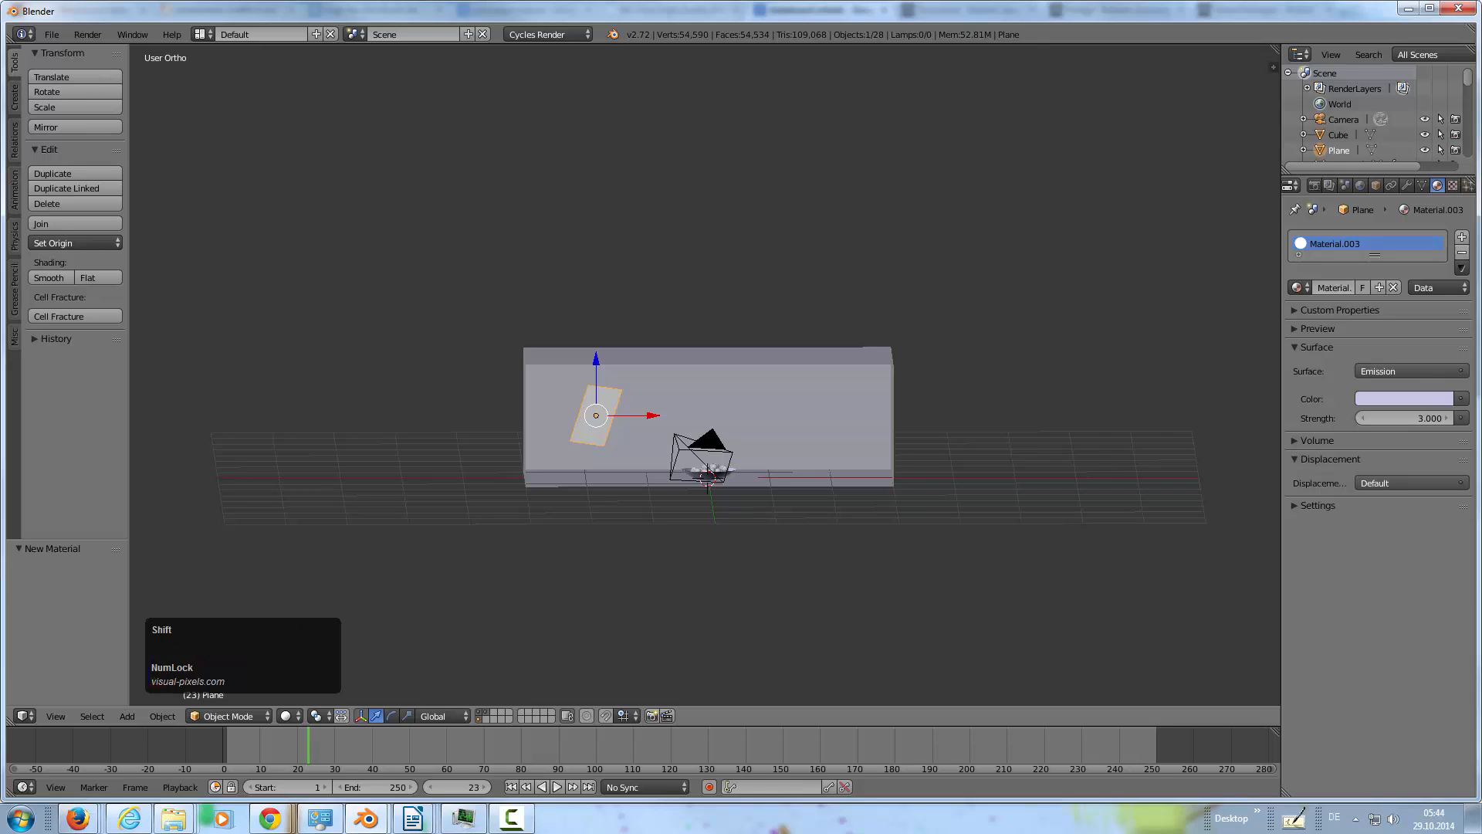
{"action": "key", "text": "shift+d"}
{"action": "key", "text": "KP_Enter"}
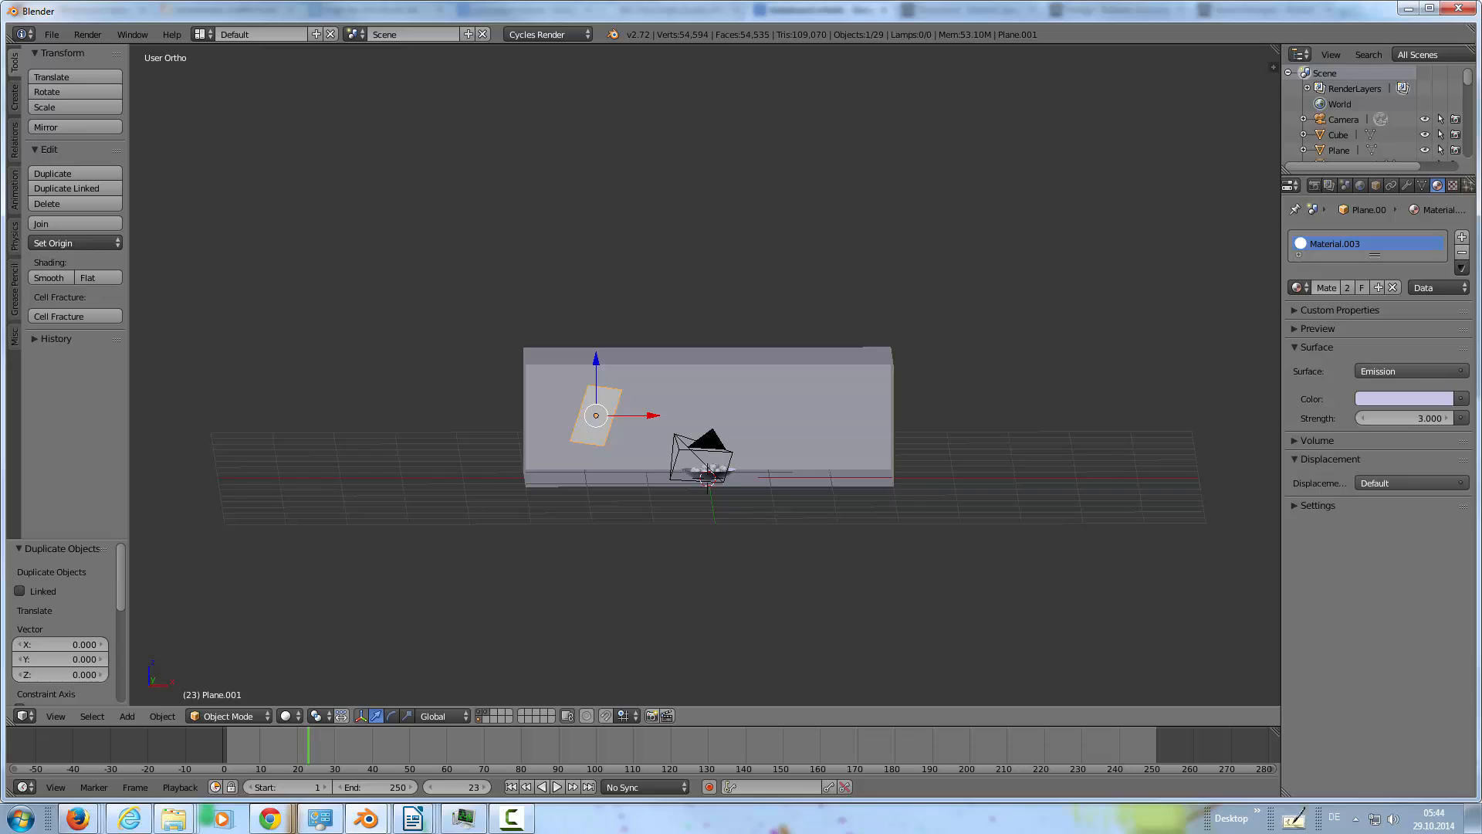
{"action": "left_click_drag", "start_coordinate": [641, 415], "coordinate": [842, 415]}
Rotate the duplicated light plane 180° around the global Z axis
{"action": "key", "text": "KP_7"}
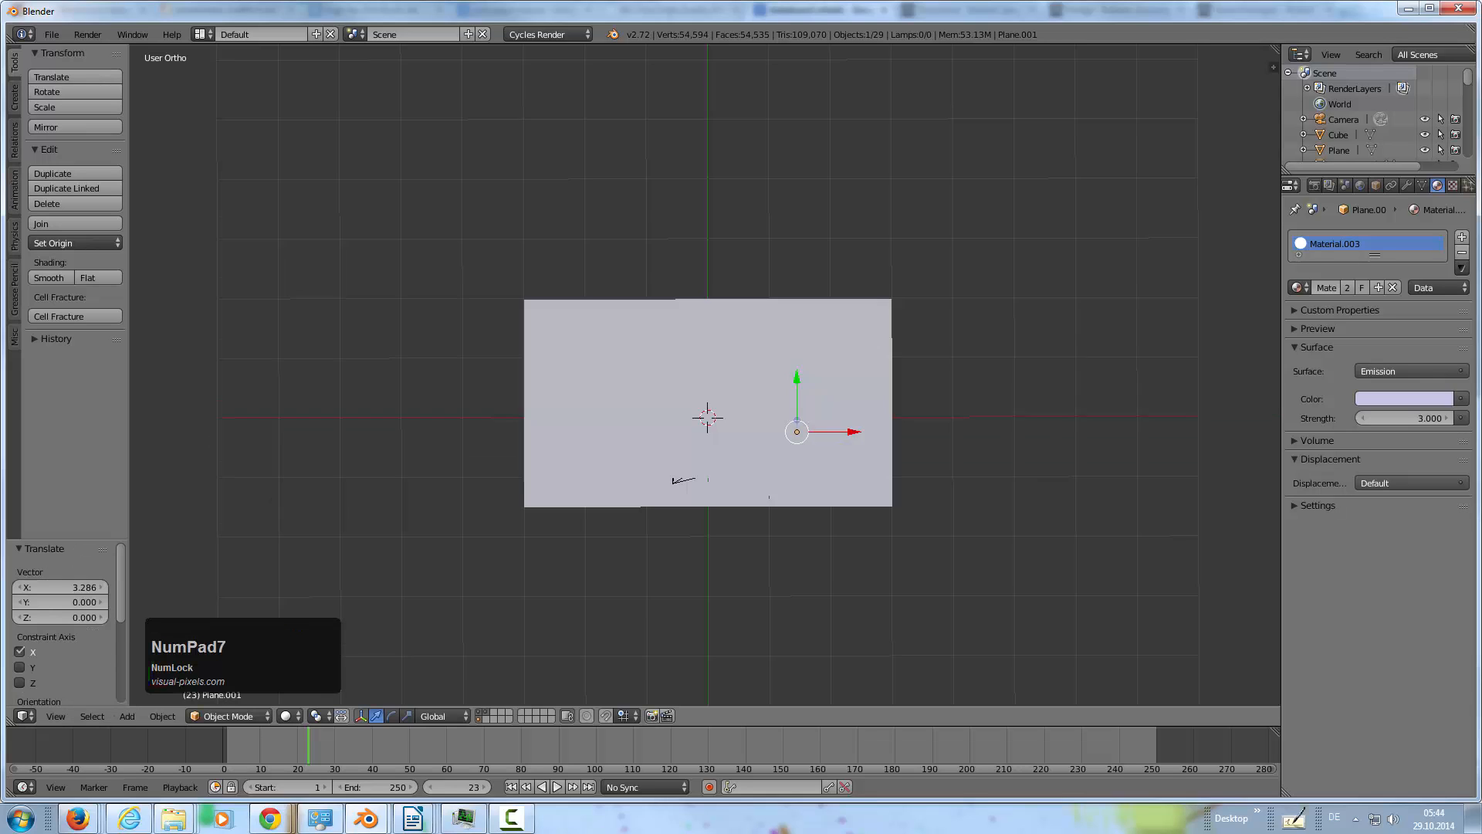
{"action": "scroll", "coordinate": [842, 415], "scroll_direction": "down", "scroll_amount": 2}
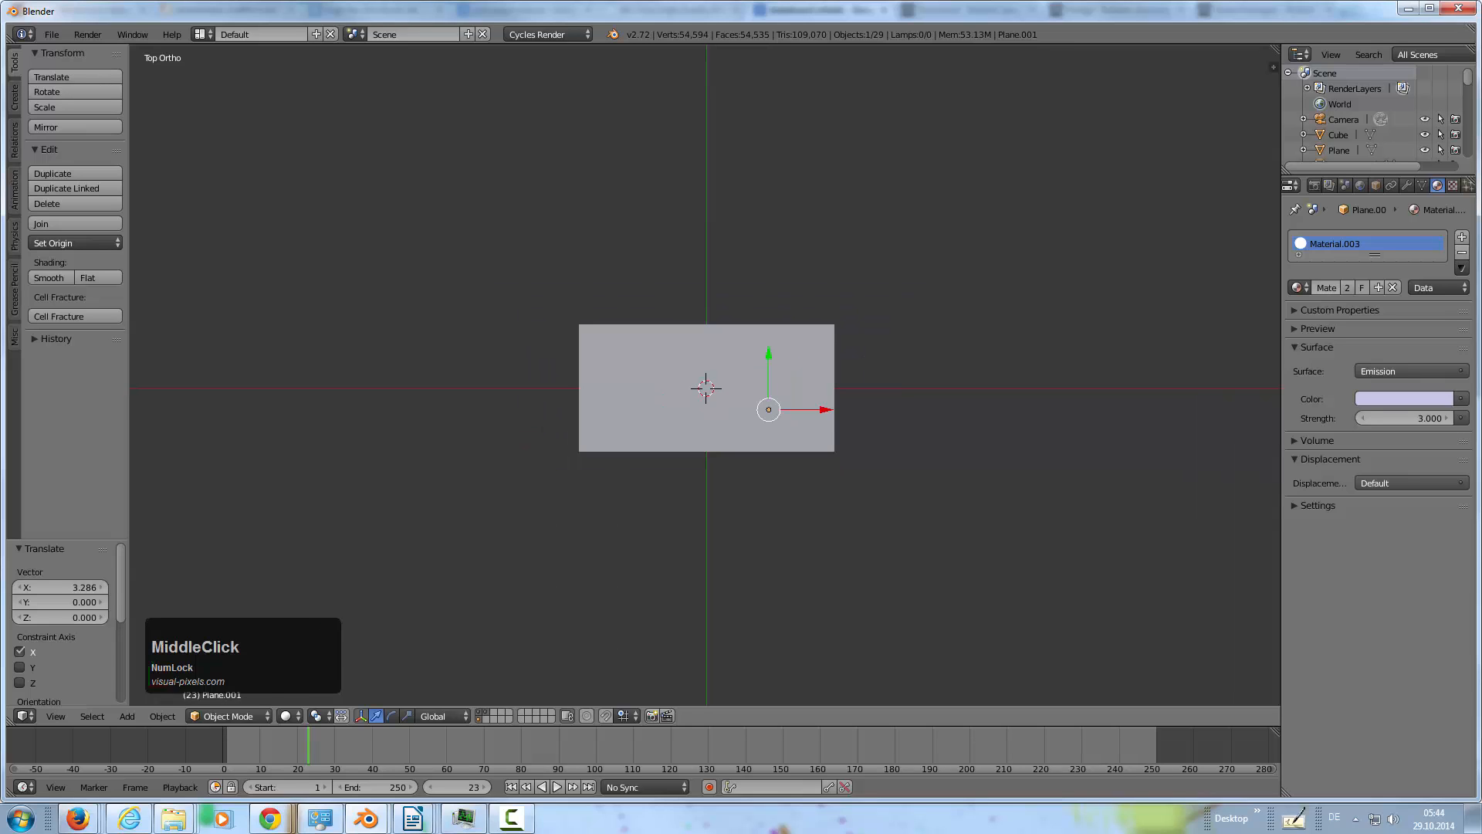
{"action": "middle_click_drag", "start_coordinate": [842, 415], "coordinate": [827, 315]}
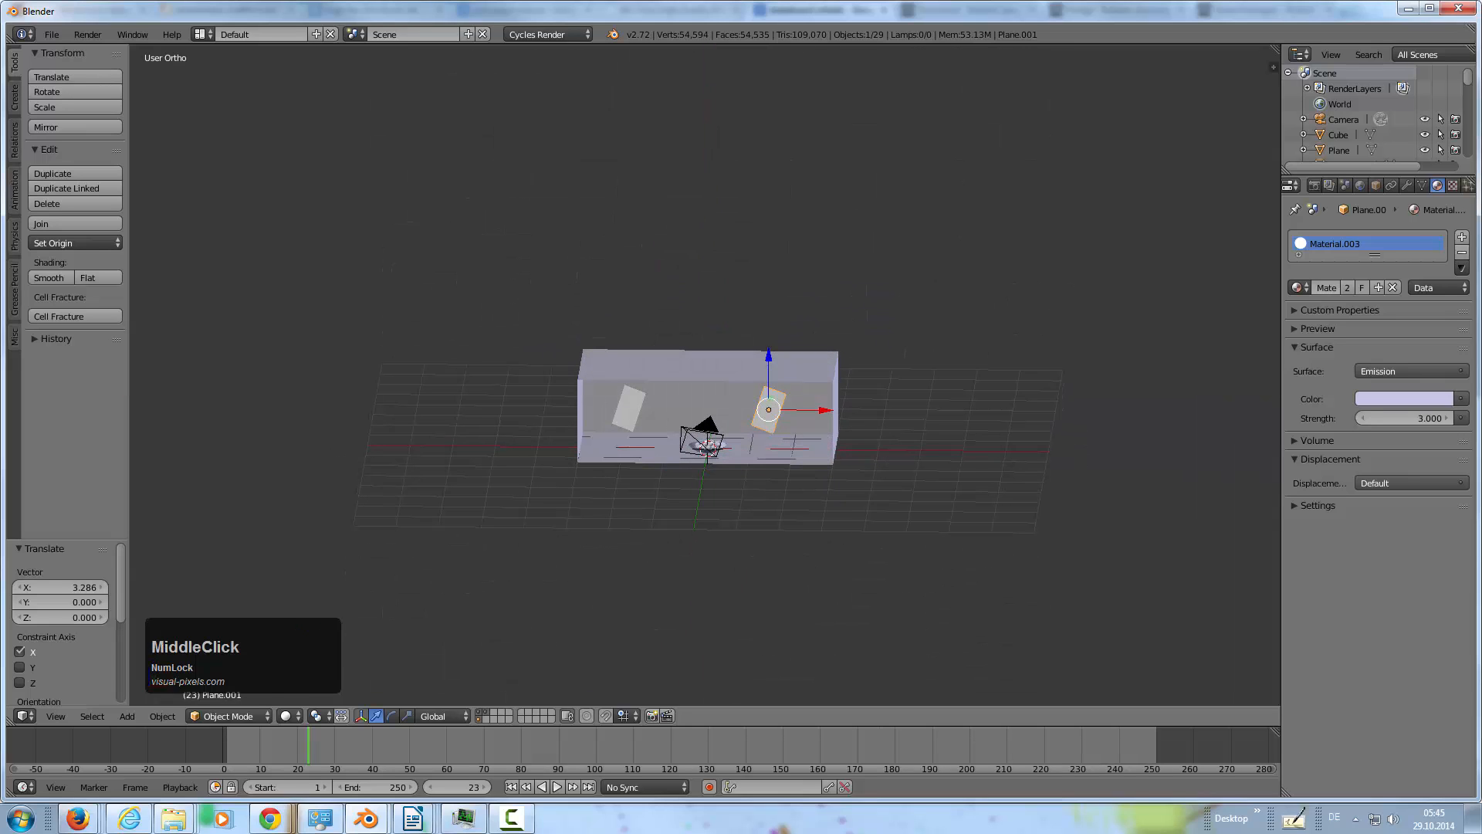
{"action": "key", "text": "r"}
{"action": "key", "text": "z"}
{"action": "key", "text": "KP_8"}
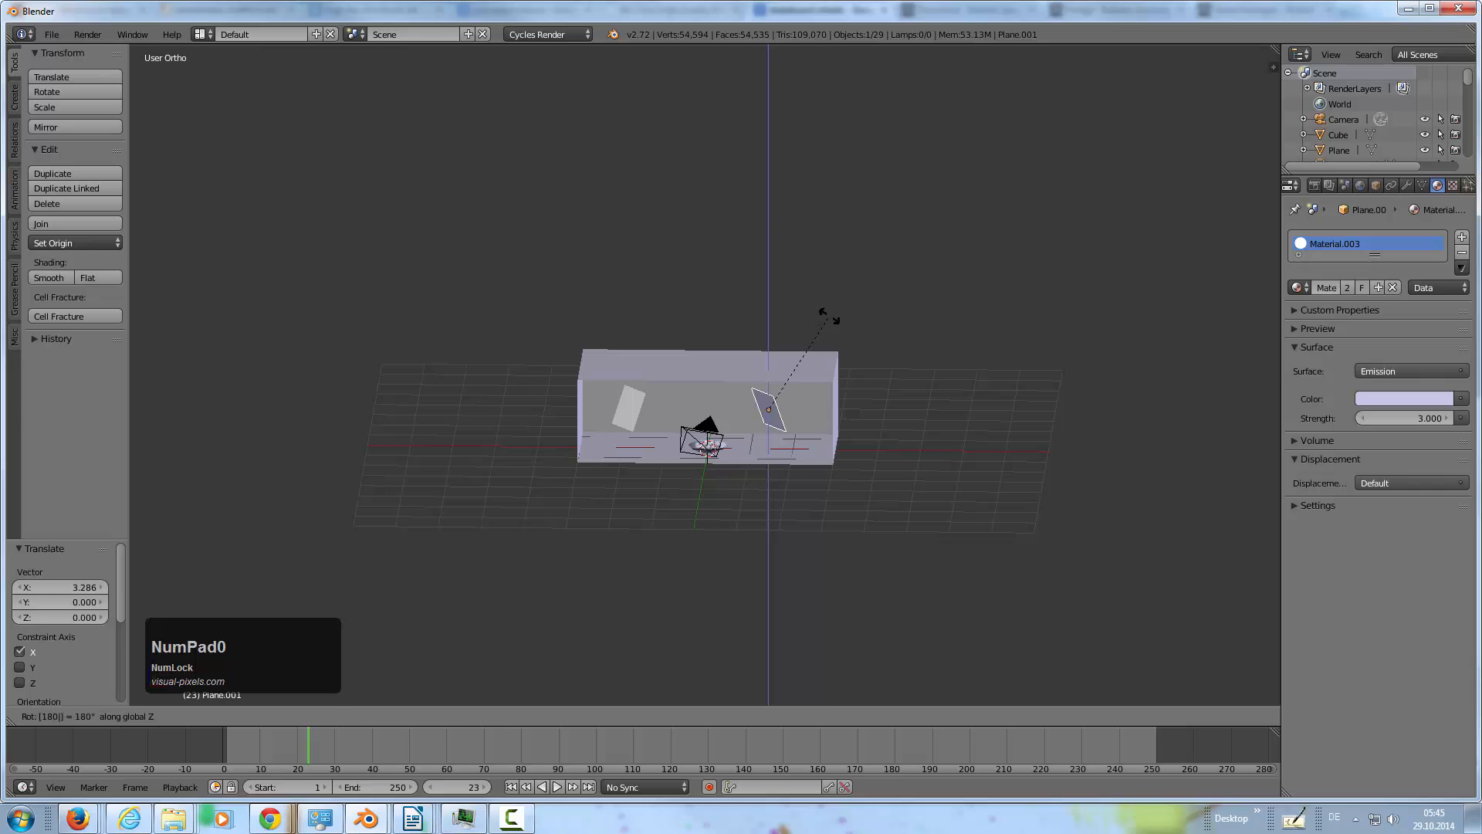
{"action": "key", "text": "KP_0"}
{"action": "key", "text": "KP_Enter"}
Rotate the duplicated light plane about -59.7° around the global Z axis
{"action": "middle_click_drag", "start_coordinate": [827, 315], "coordinate": [837, 362]}
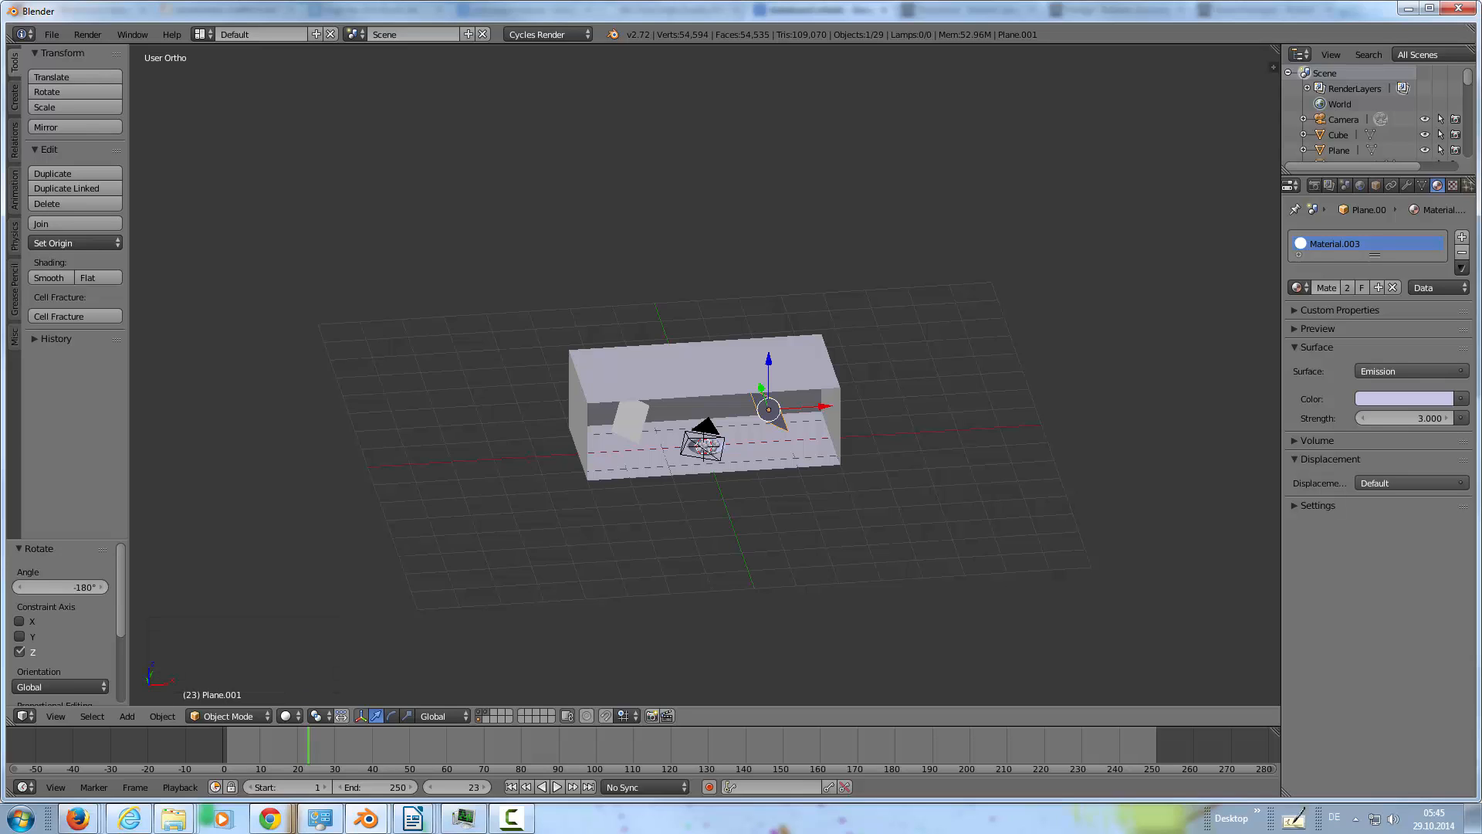
{"action": "key", "text": "r"}
{"action": "key", "text": "z"}
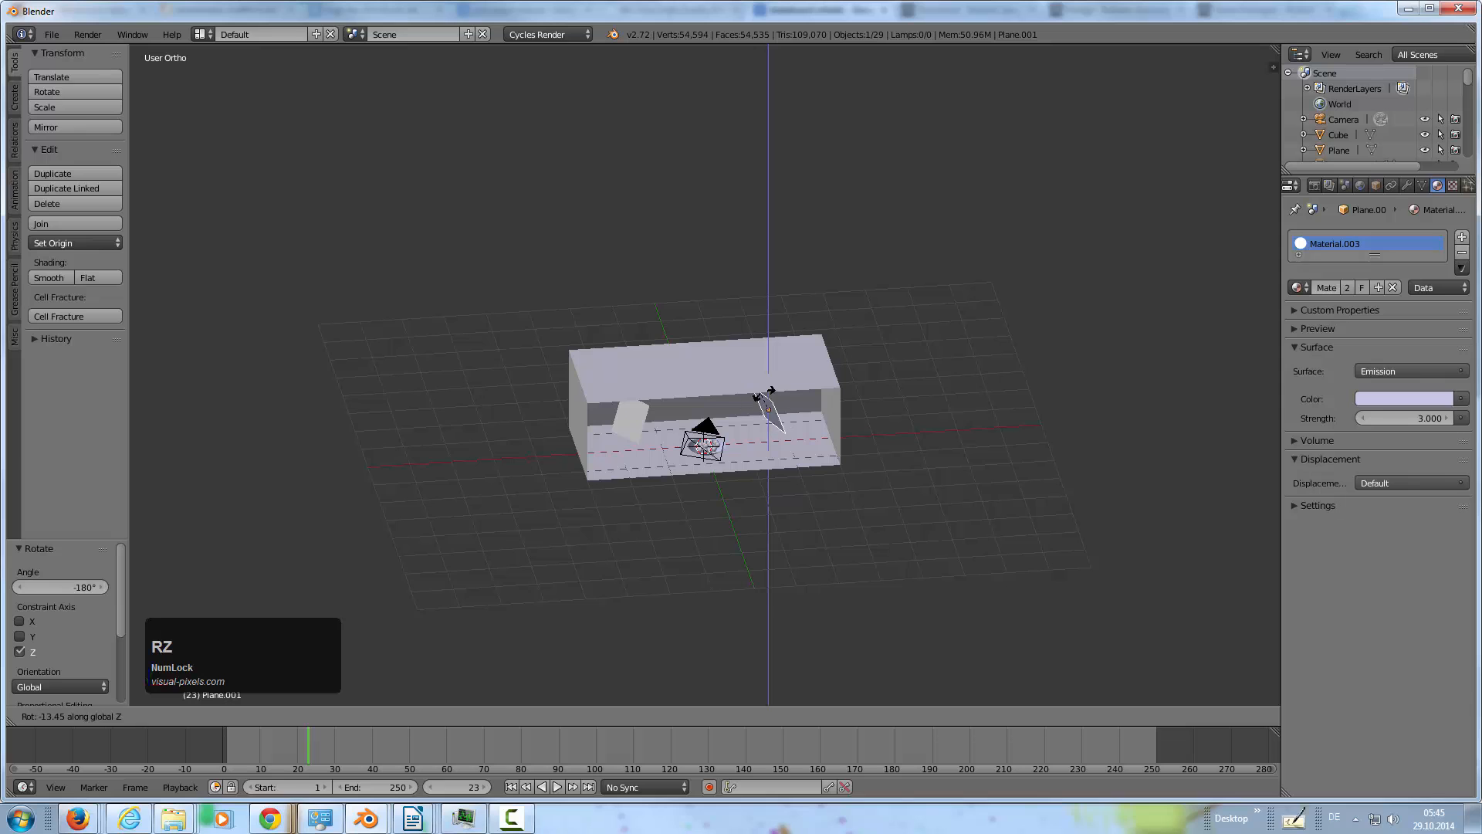
{"action": "left_click", "coordinate": [774, 392]}
Give the duplicated plane its own material copy with a pale warm emission color, hue 0.125 and saturation 0.105
{"action": "middle_click_drag", "start_coordinate": [774, 392], "coordinate": [940, 384]}
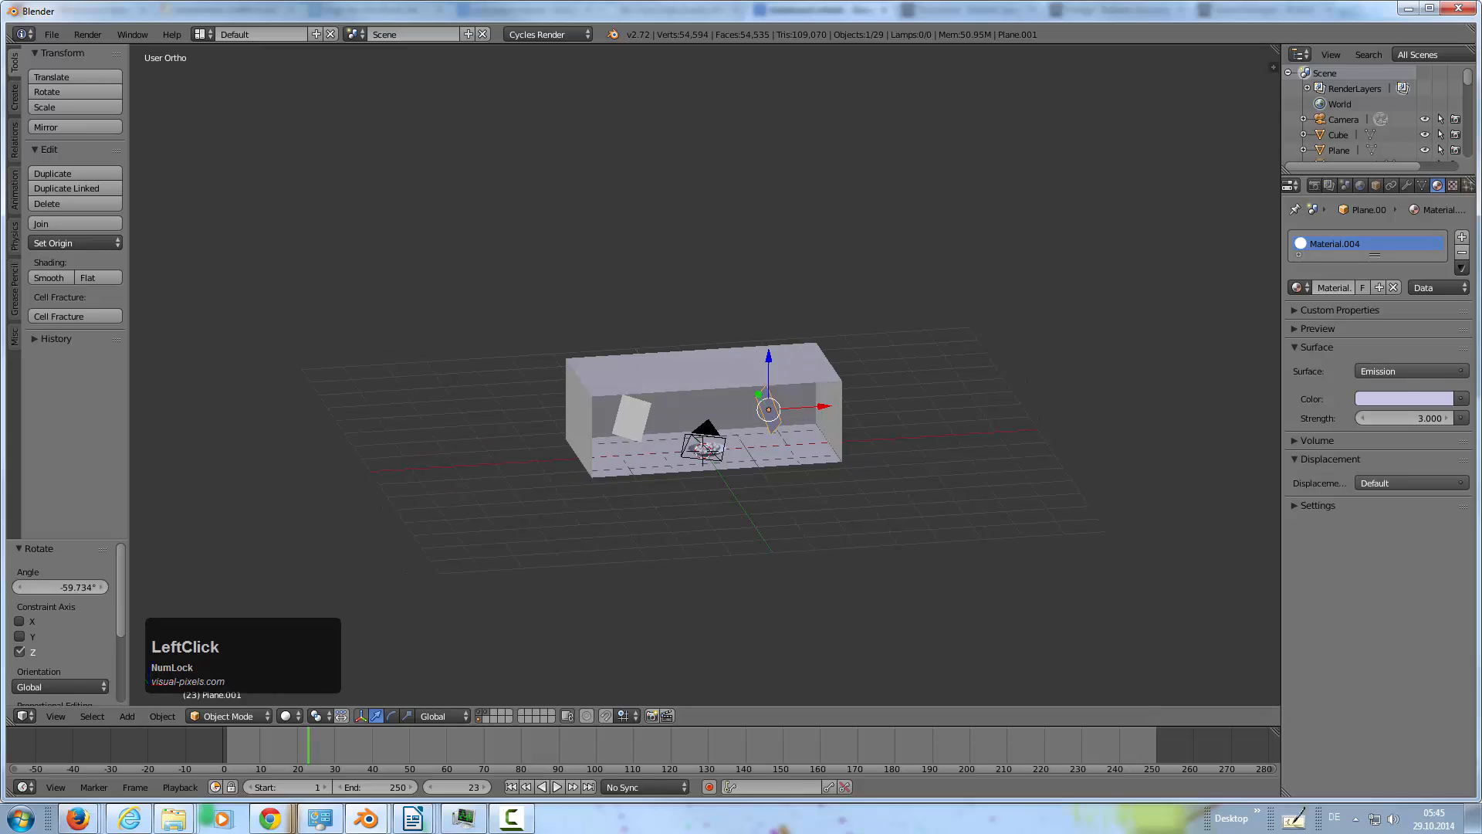
{"action": "left_click", "coordinate": [1404, 399]}
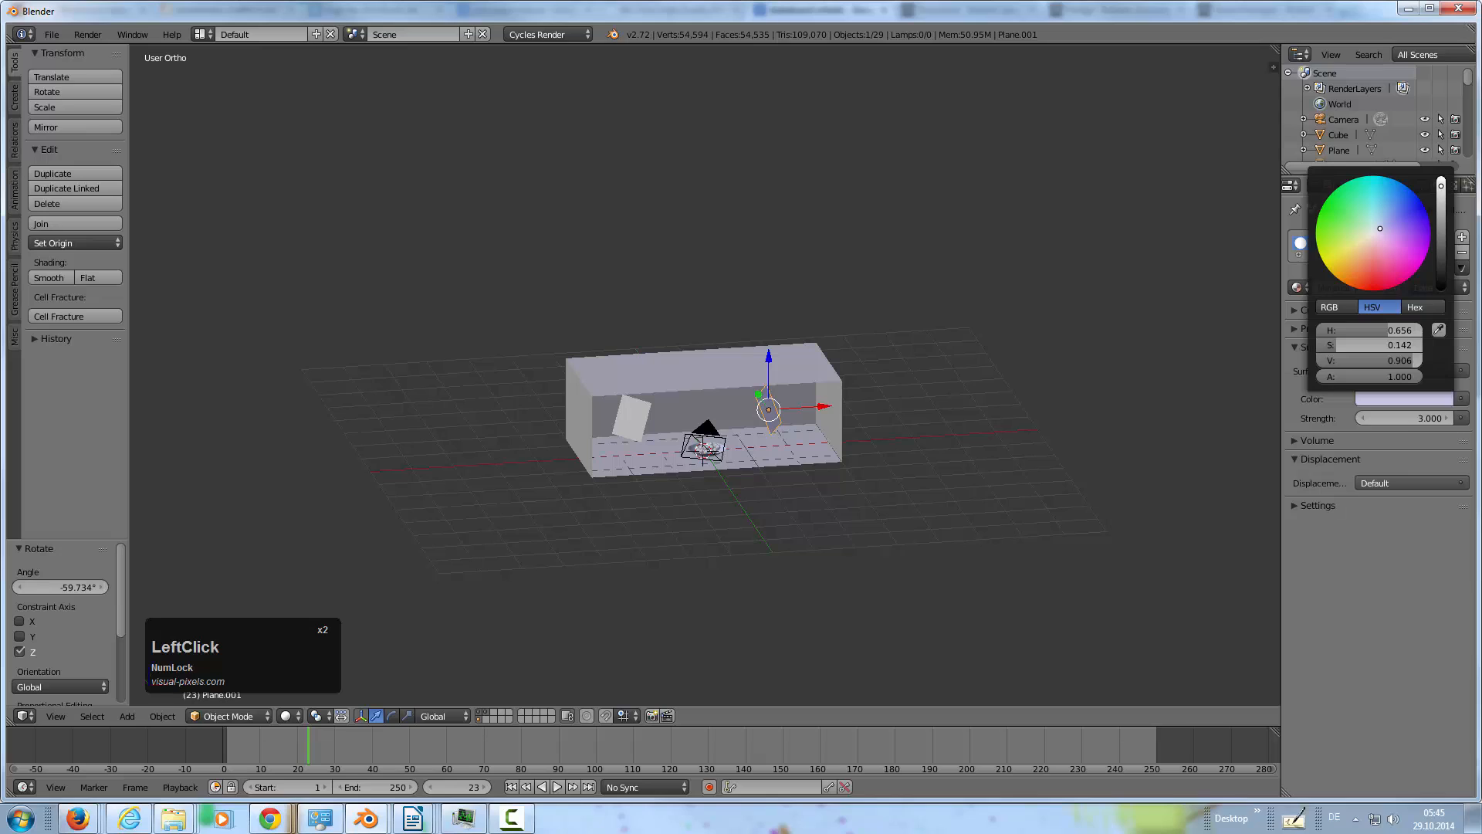
{"action": "left_click", "coordinate": [1367, 239]}
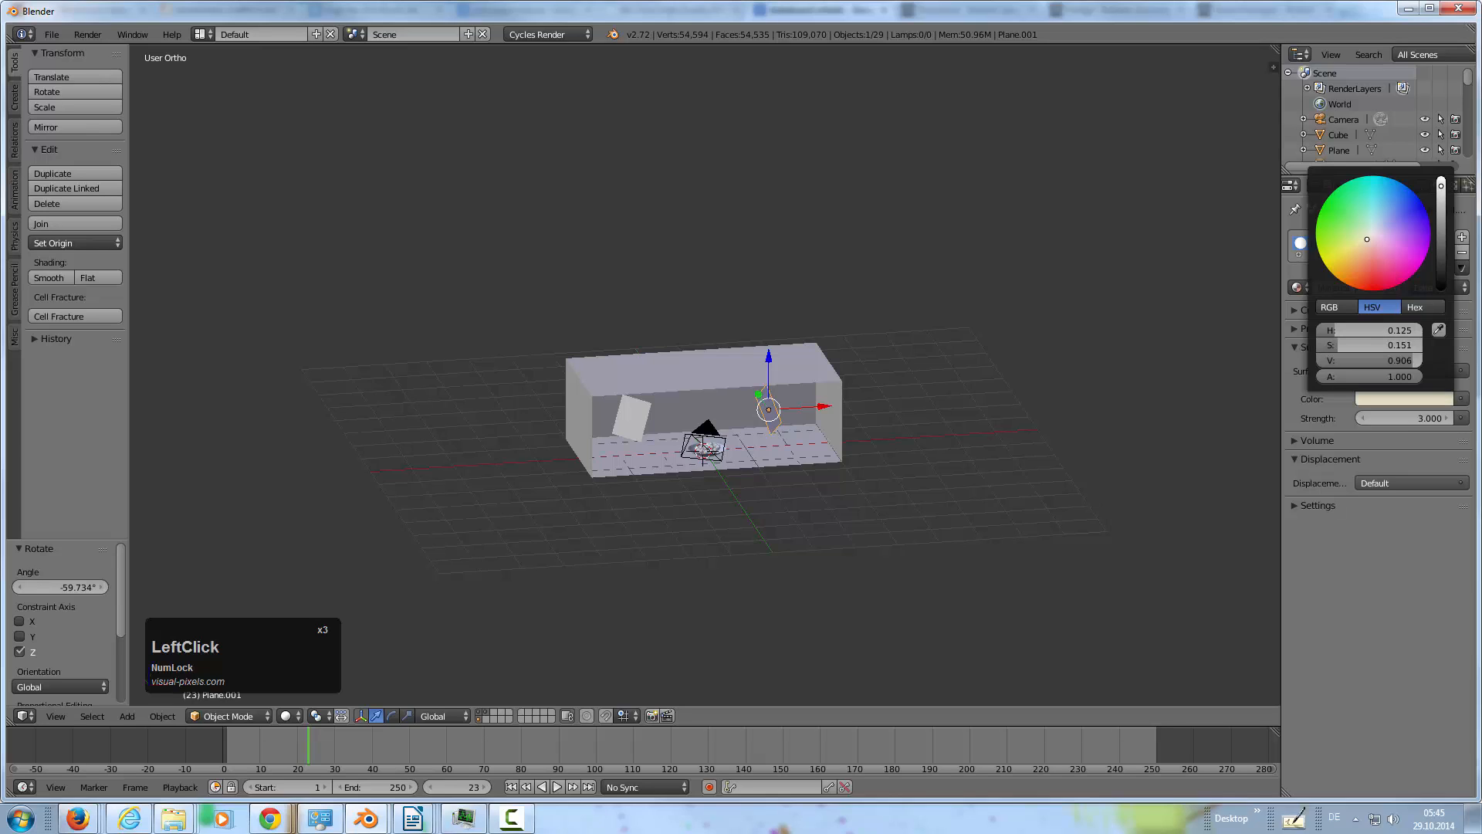
{"action": "left_click_drag", "start_coordinate": [1369, 345], "coordinate": [1374, 345]}
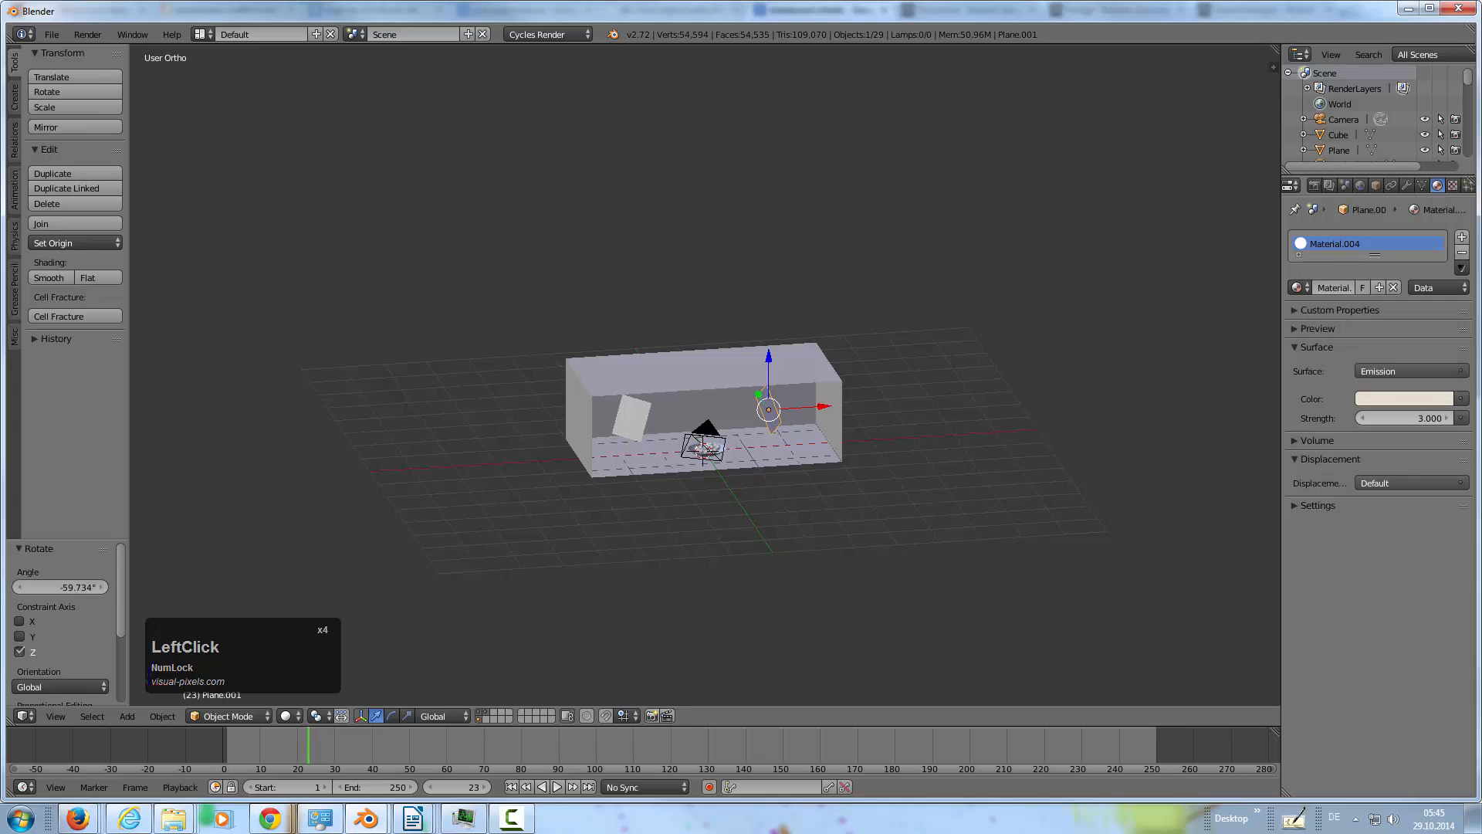
Set the duplicated plane's emission strength to 3.5 and render the scene
{"action": "left_click", "coordinate": [1405, 418]}
{"action": "type", "text": "3.5"}
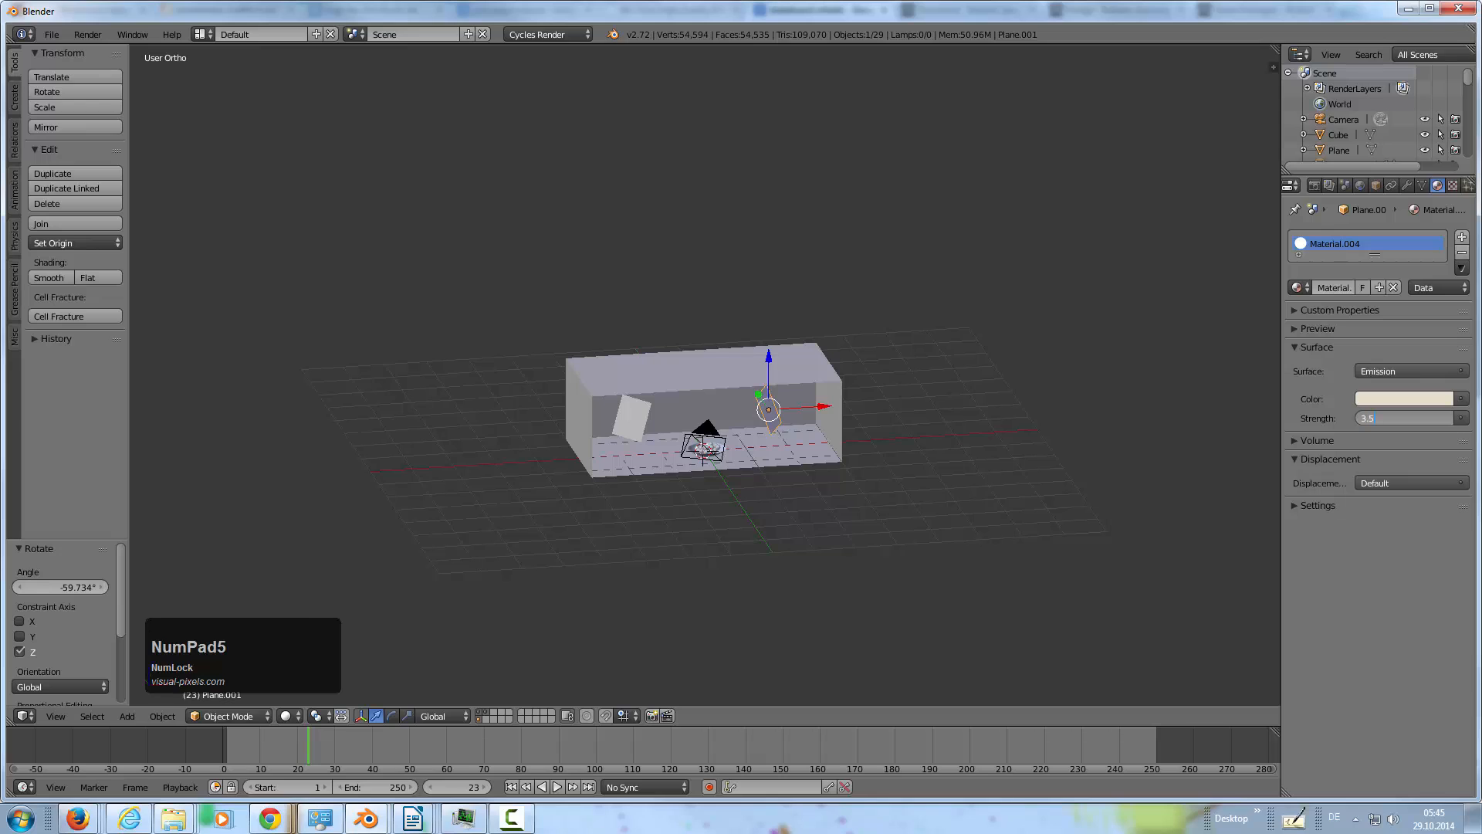
{"action": "key", "text": "KP_Enter"}
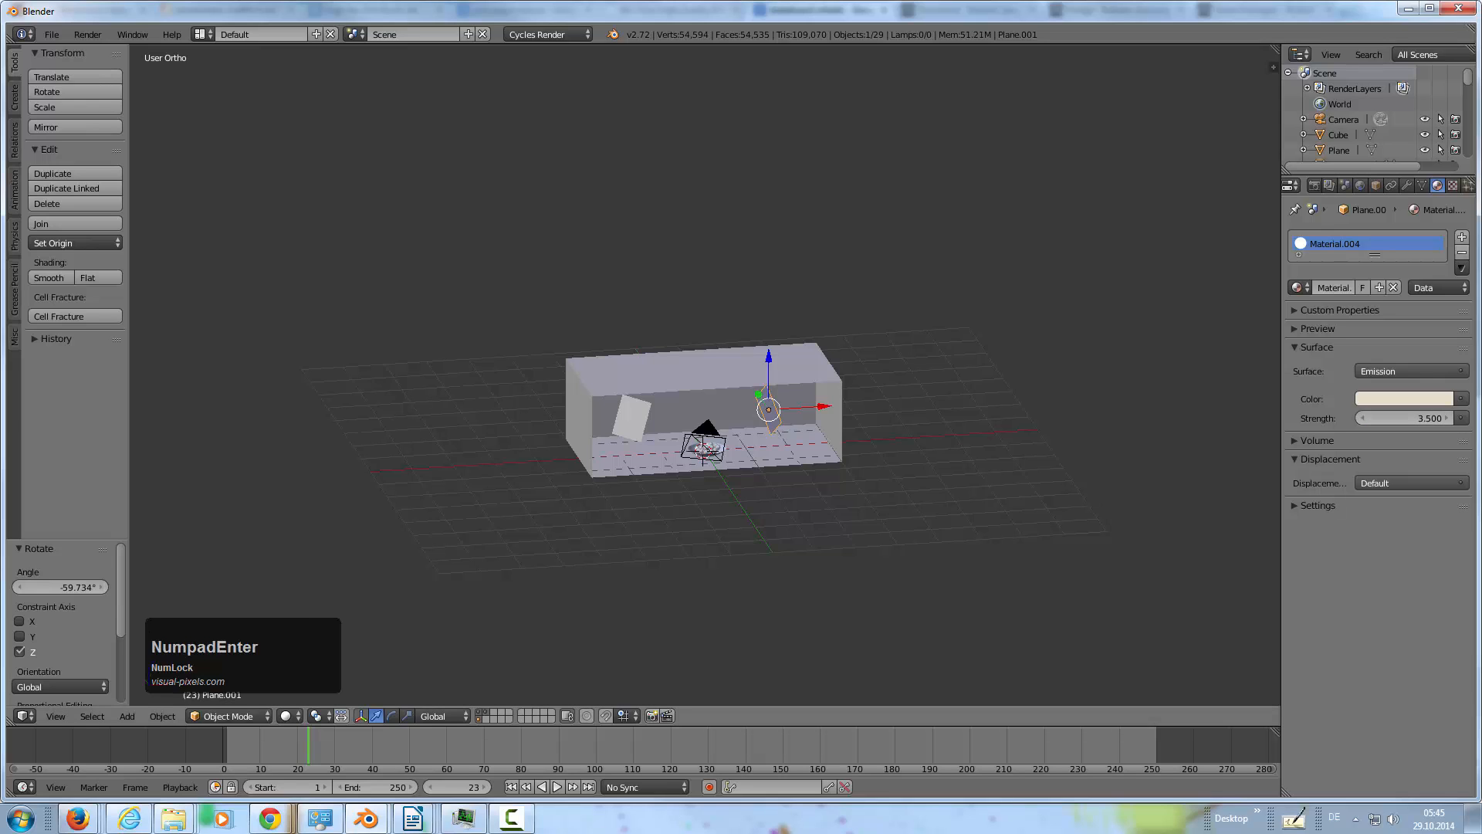
{"action": "key", "text": "F12"}
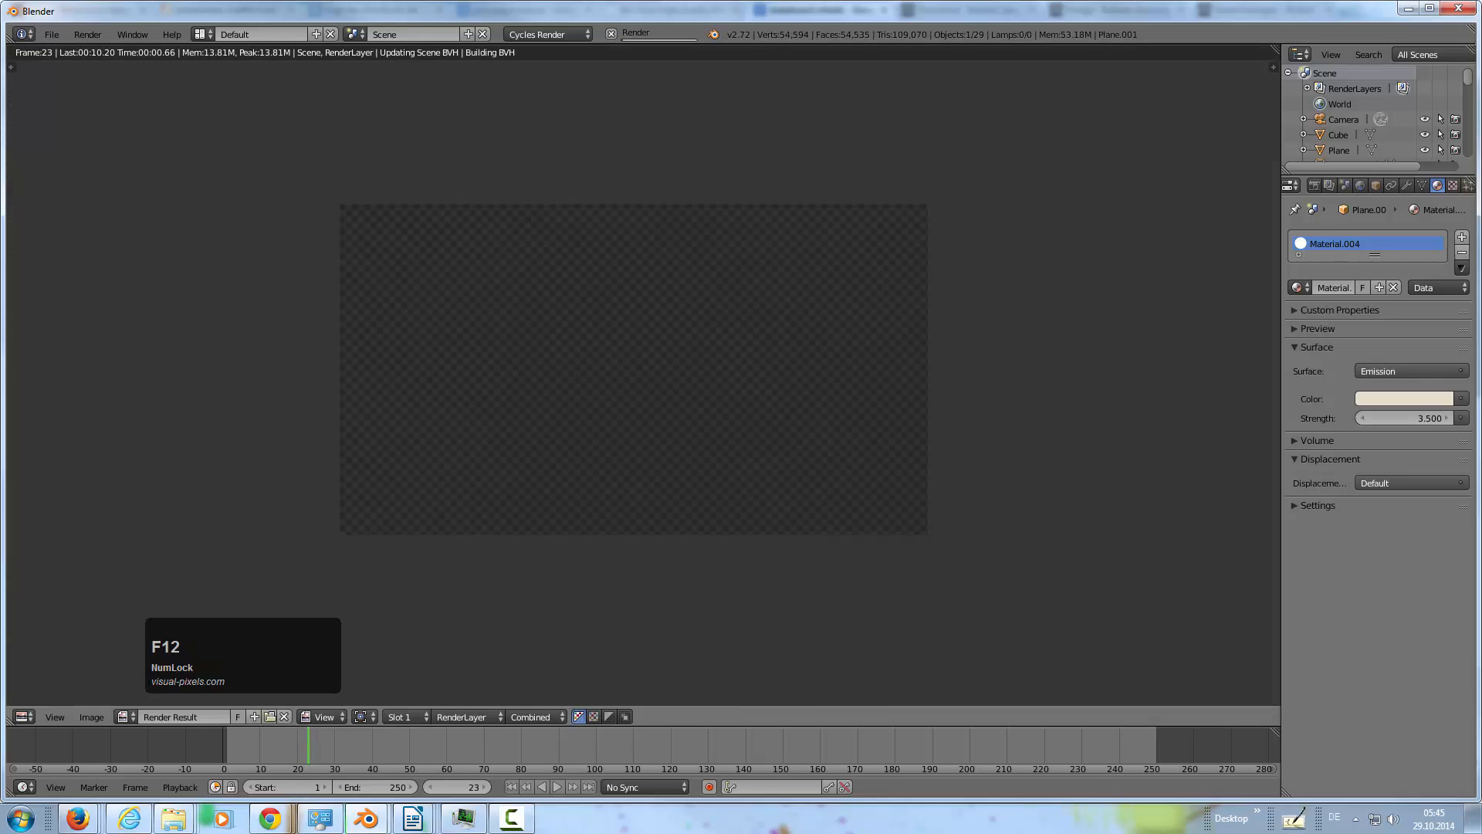
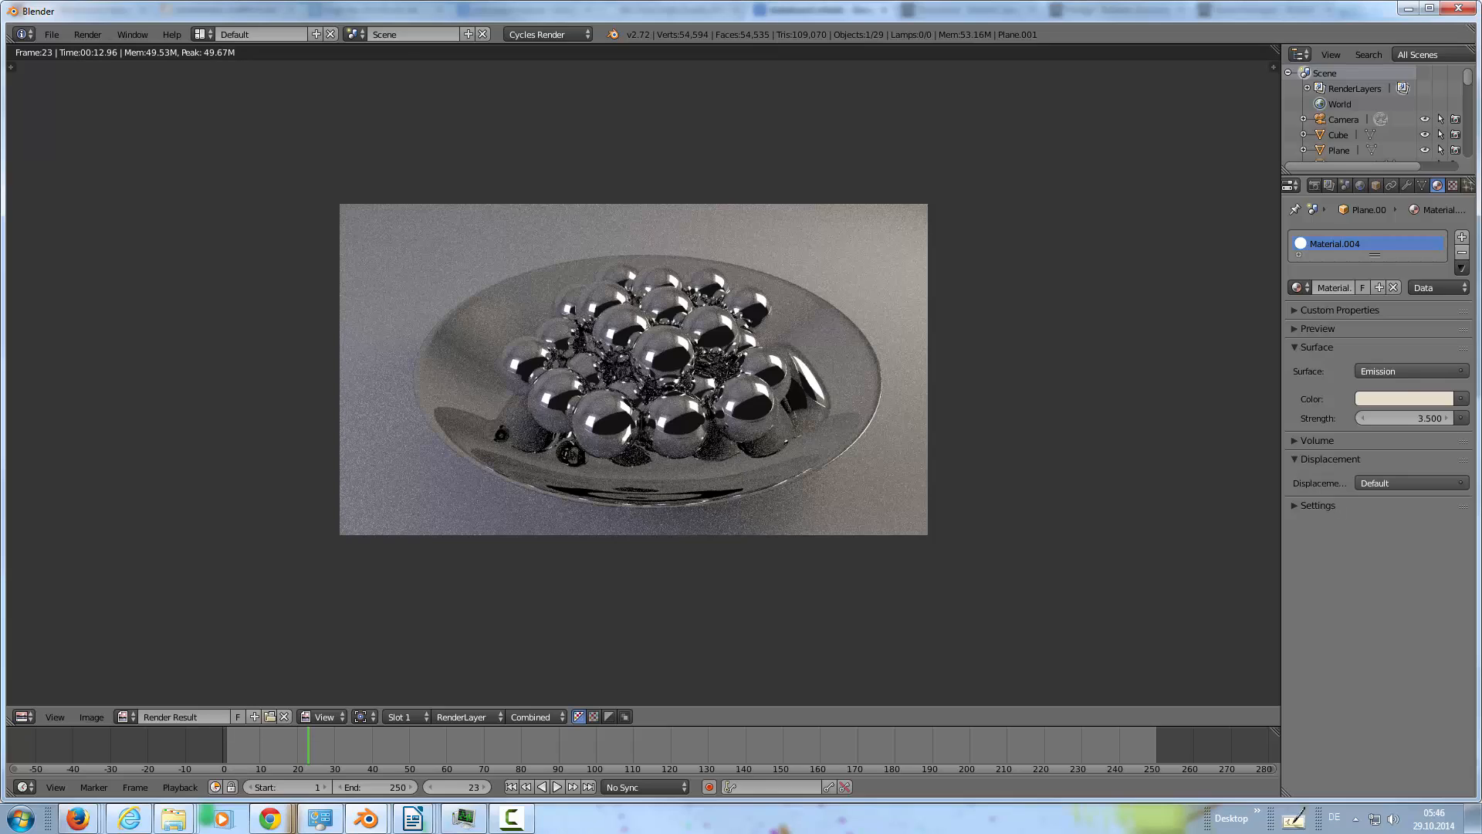
Shift the duplicated plane's warm emission color slightly closer to white by lowering its saturation
{"action": "left_click", "coordinate": [1404, 398]}
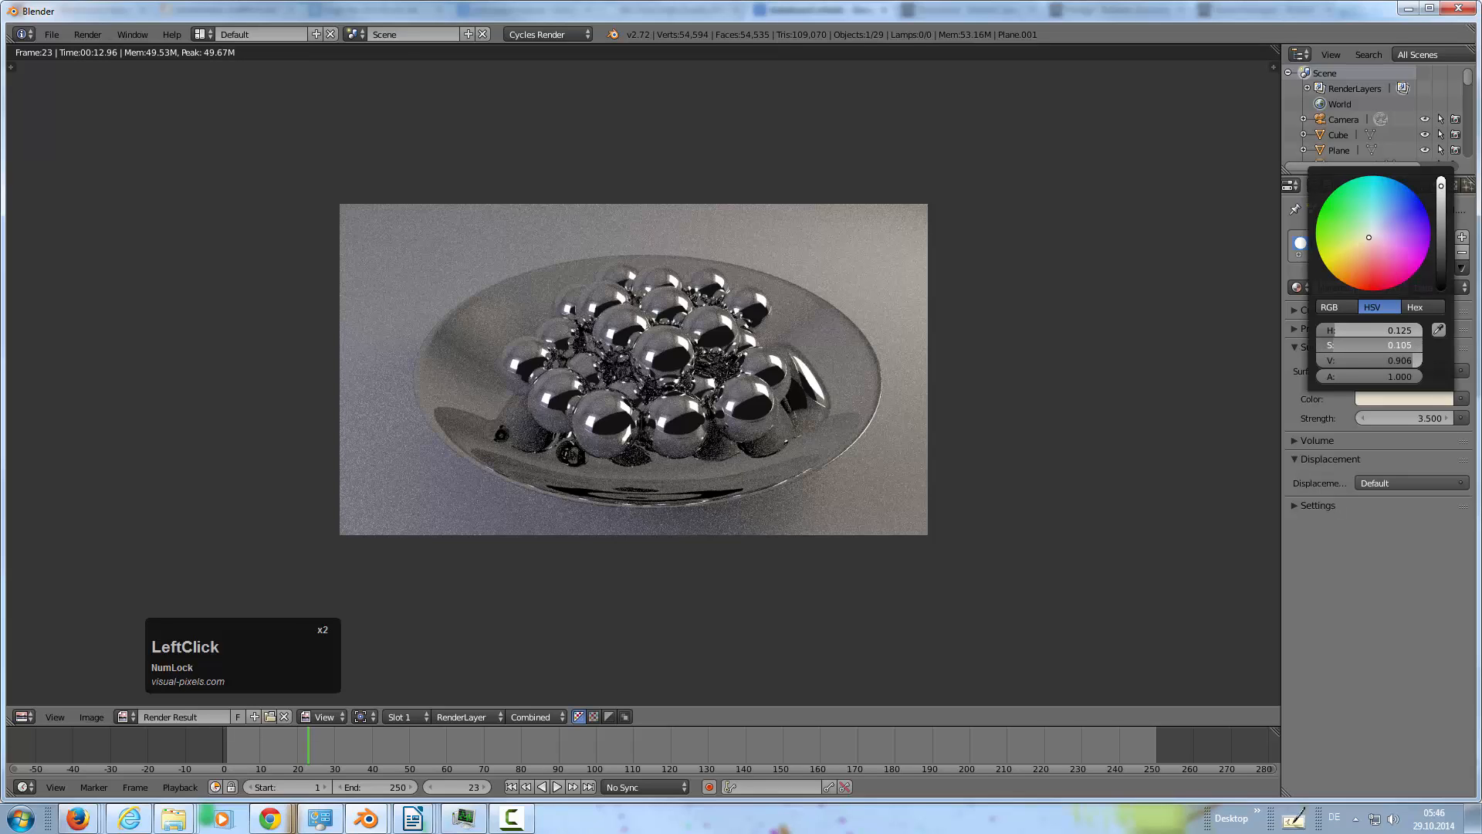
{"action": "left_click_drag", "start_coordinate": [1369, 237], "coordinate": [1370, 235]}
{"action": "left_click_drag", "start_coordinate": [1365, 346], "coordinate": [1360, 346]}
{"action": "key", "text": "F1"}
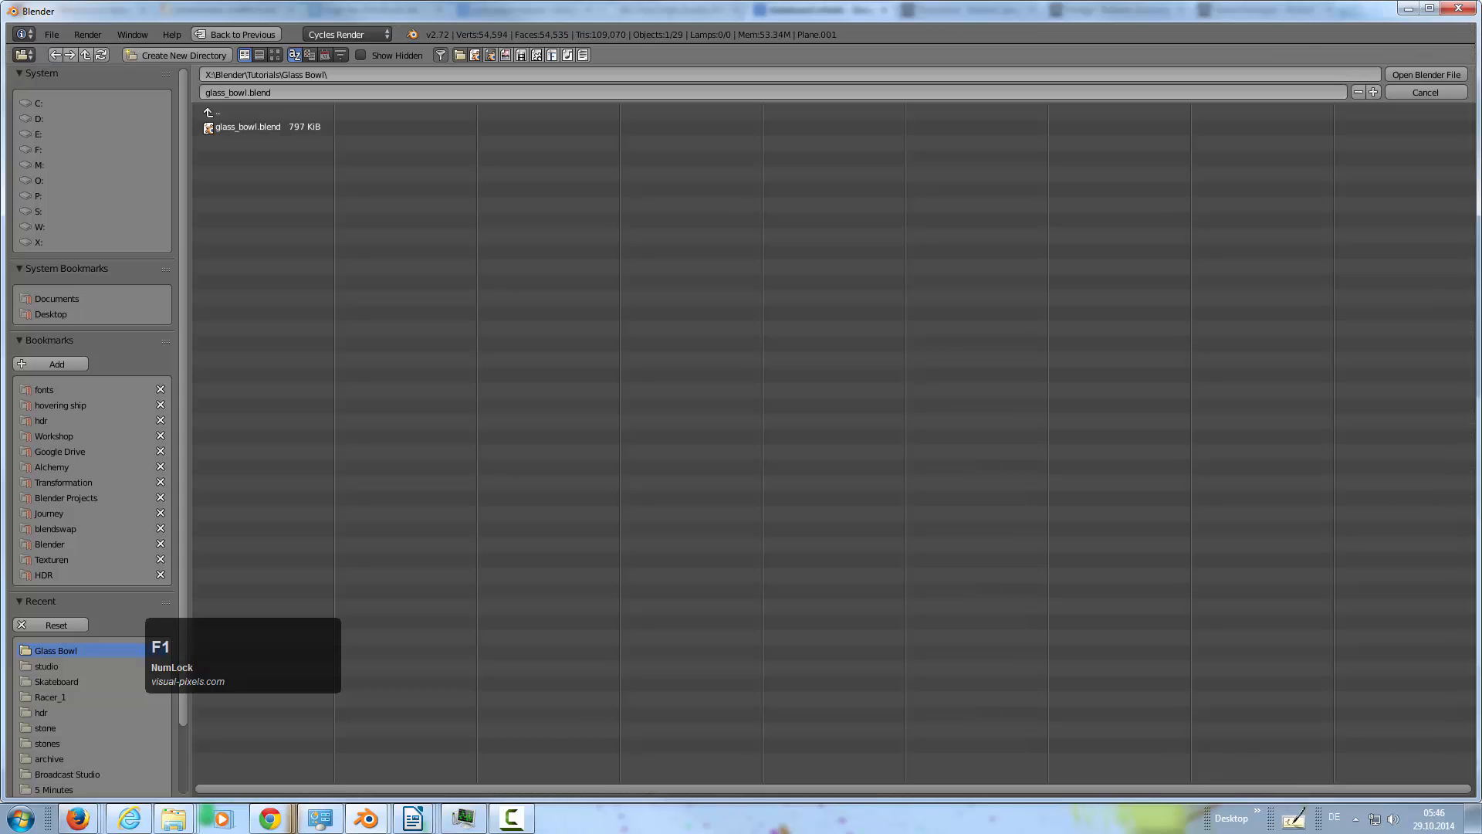
{"action": "key", "text": "Escape"}
Set the original light plane's emission color to hue 0.613 and saturation 0.100, and render the scene again
{"action": "right_click", "coordinate": [632, 417]}
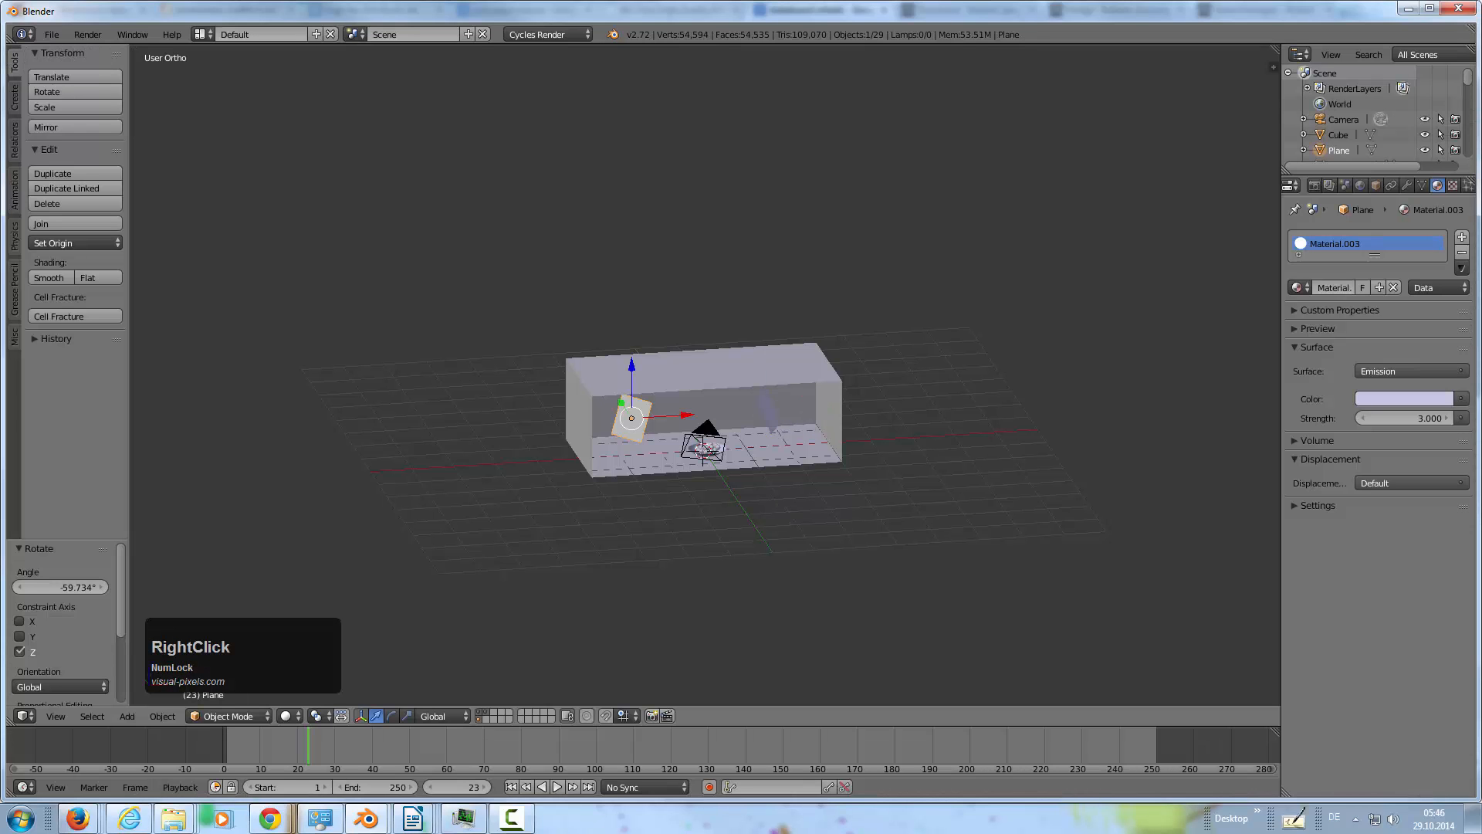
{"action": "left_click", "coordinate": [1401, 399]}
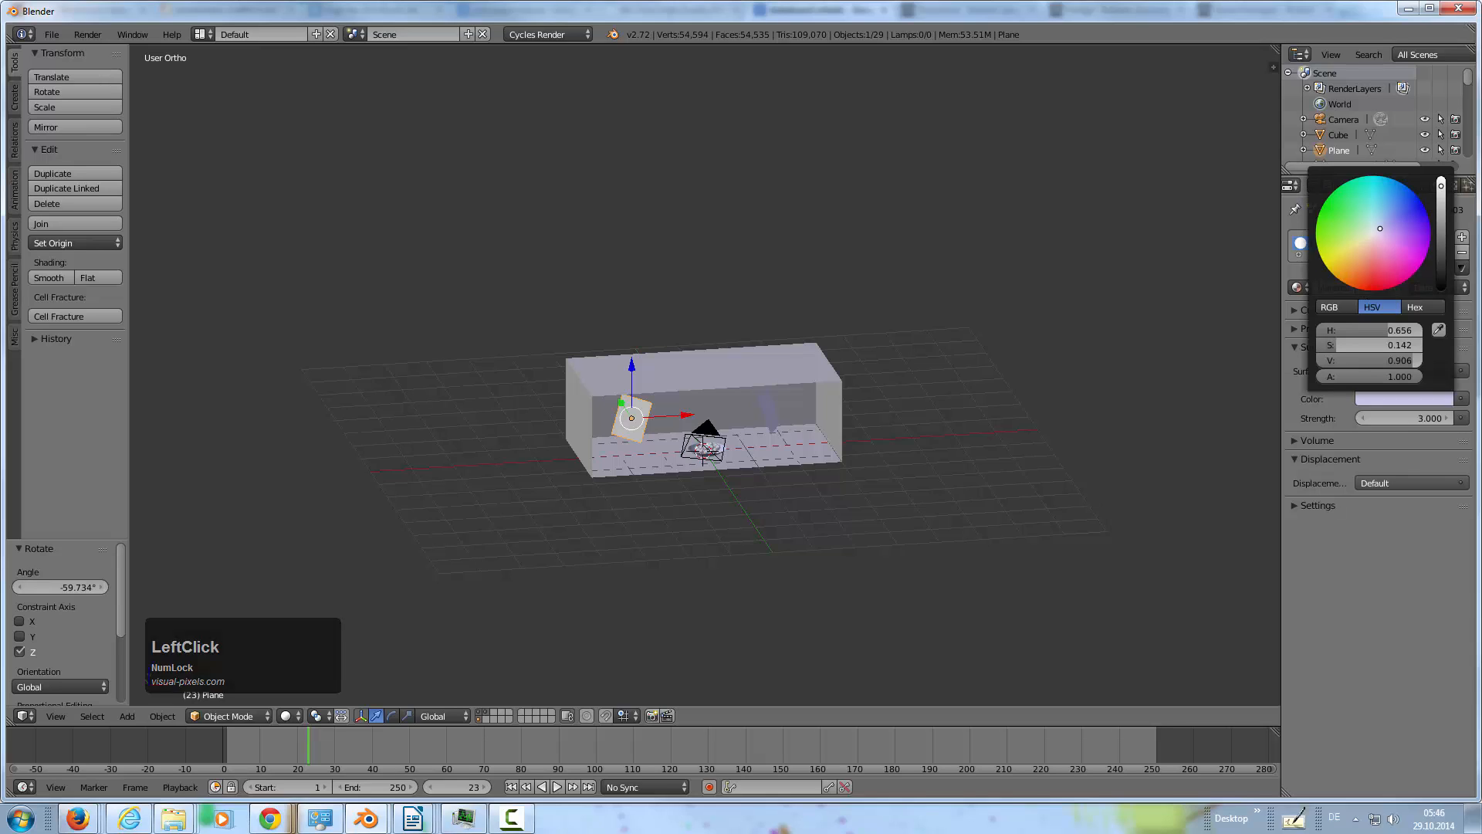
{"action": "left_click_drag", "start_coordinate": [1380, 229], "coordinate": [1378, 227]}
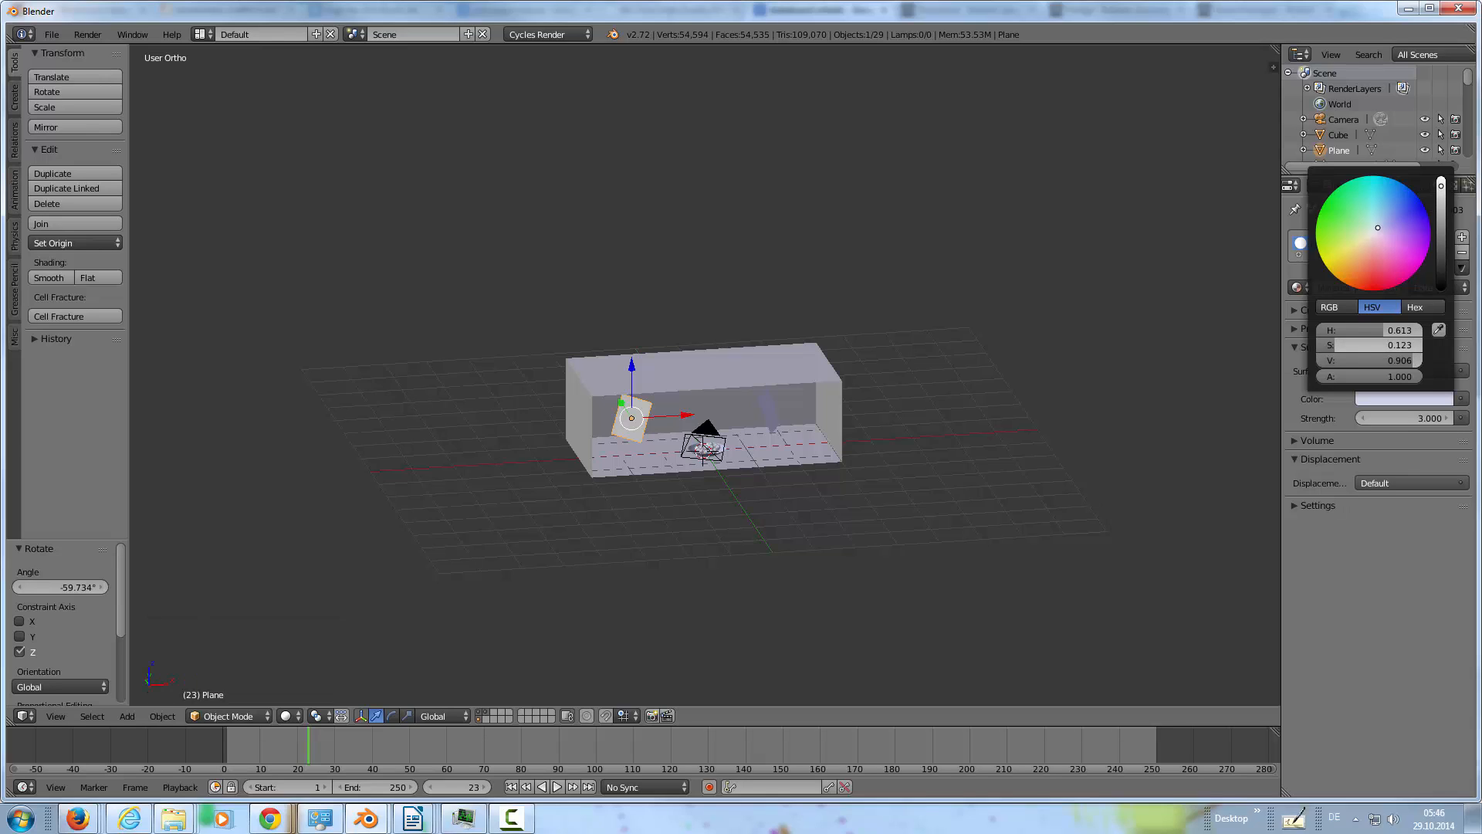
{"action": "left_click_drag", "start_coordinate": [1376, 345], "coordinate": [1375, 345]}
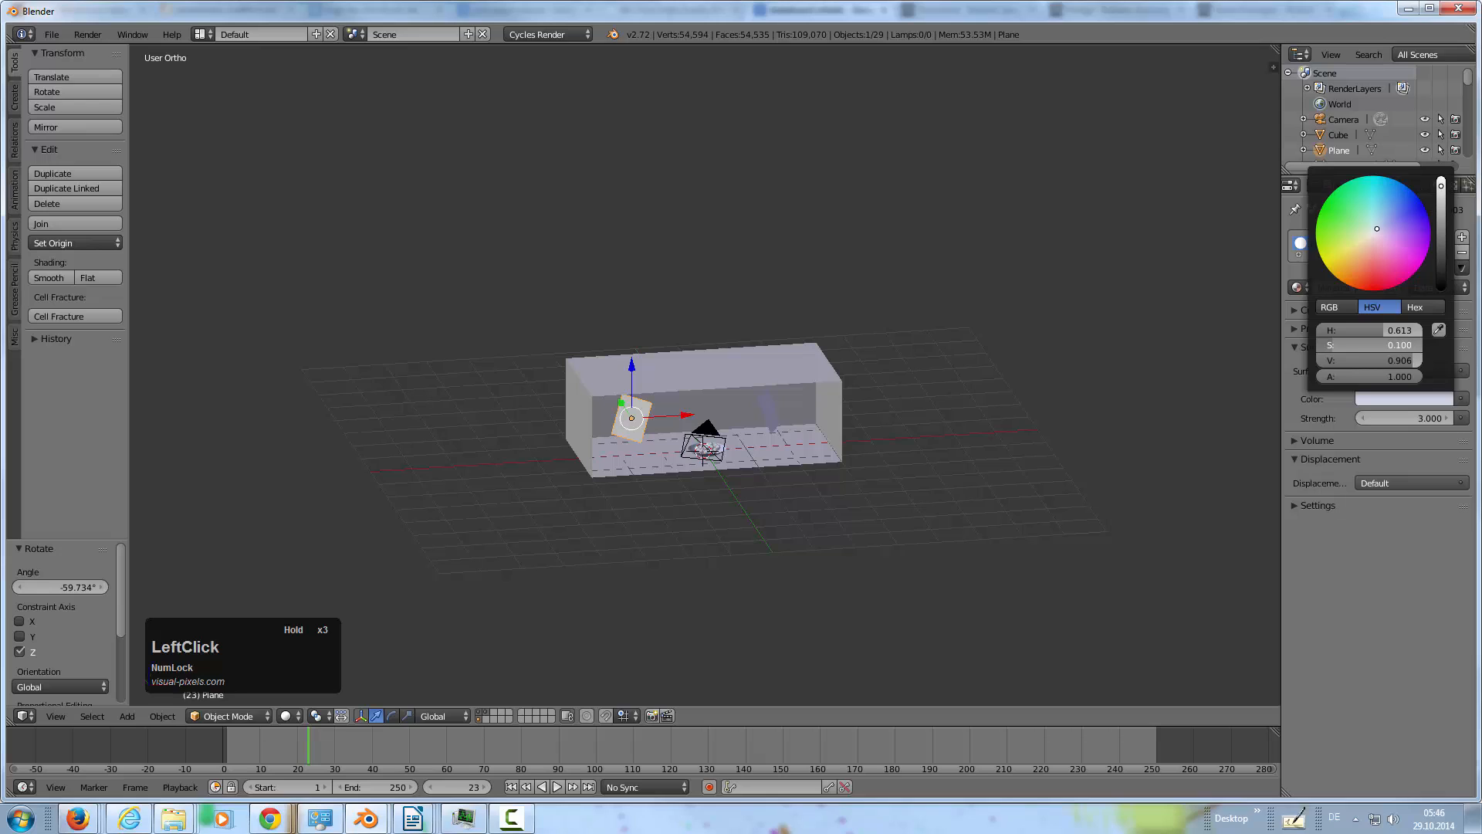
{"action": "right_click", "coordinate": [771, 414]}
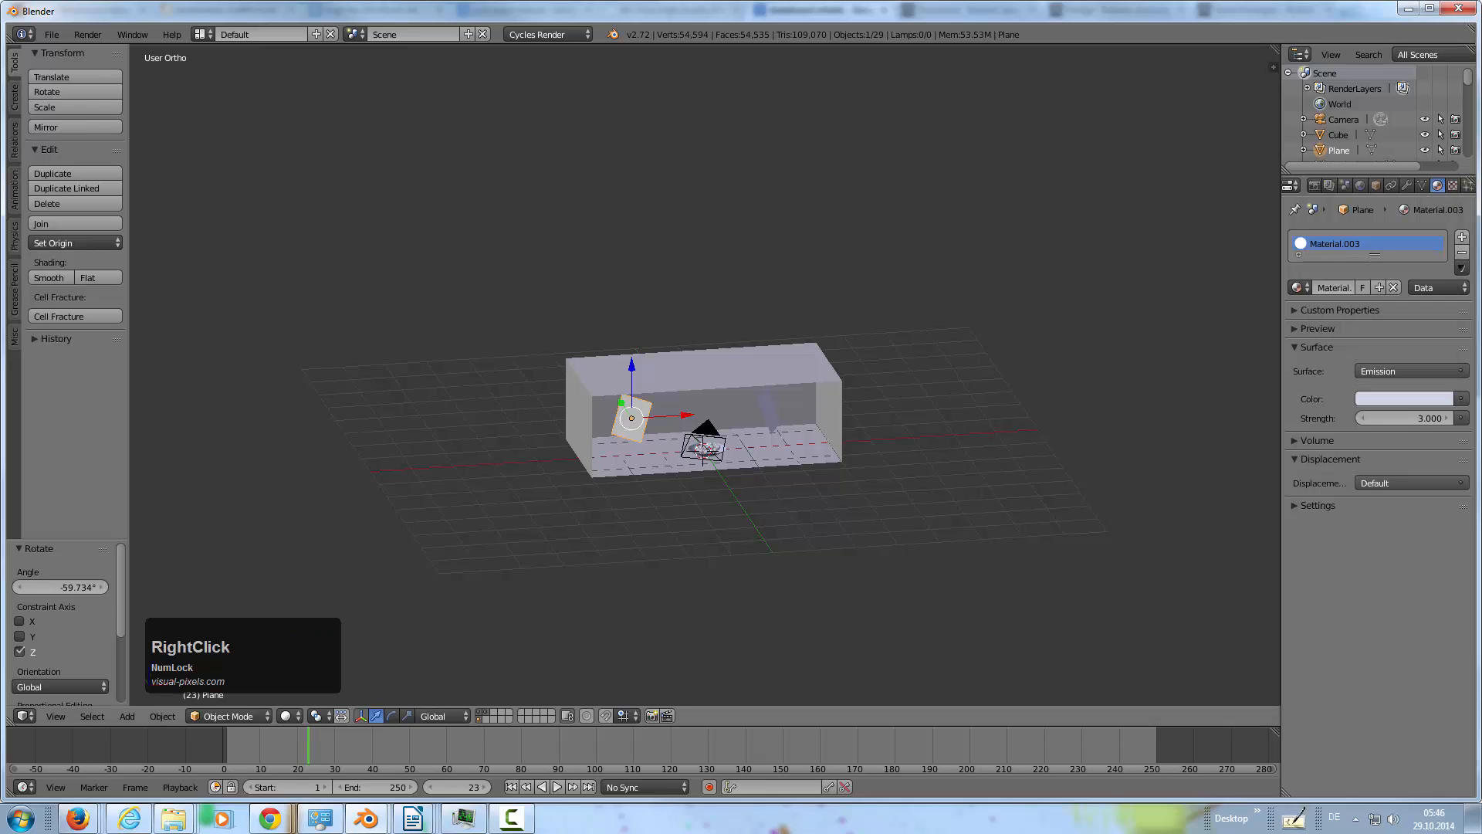
{"action": "key", "text": "F12"}
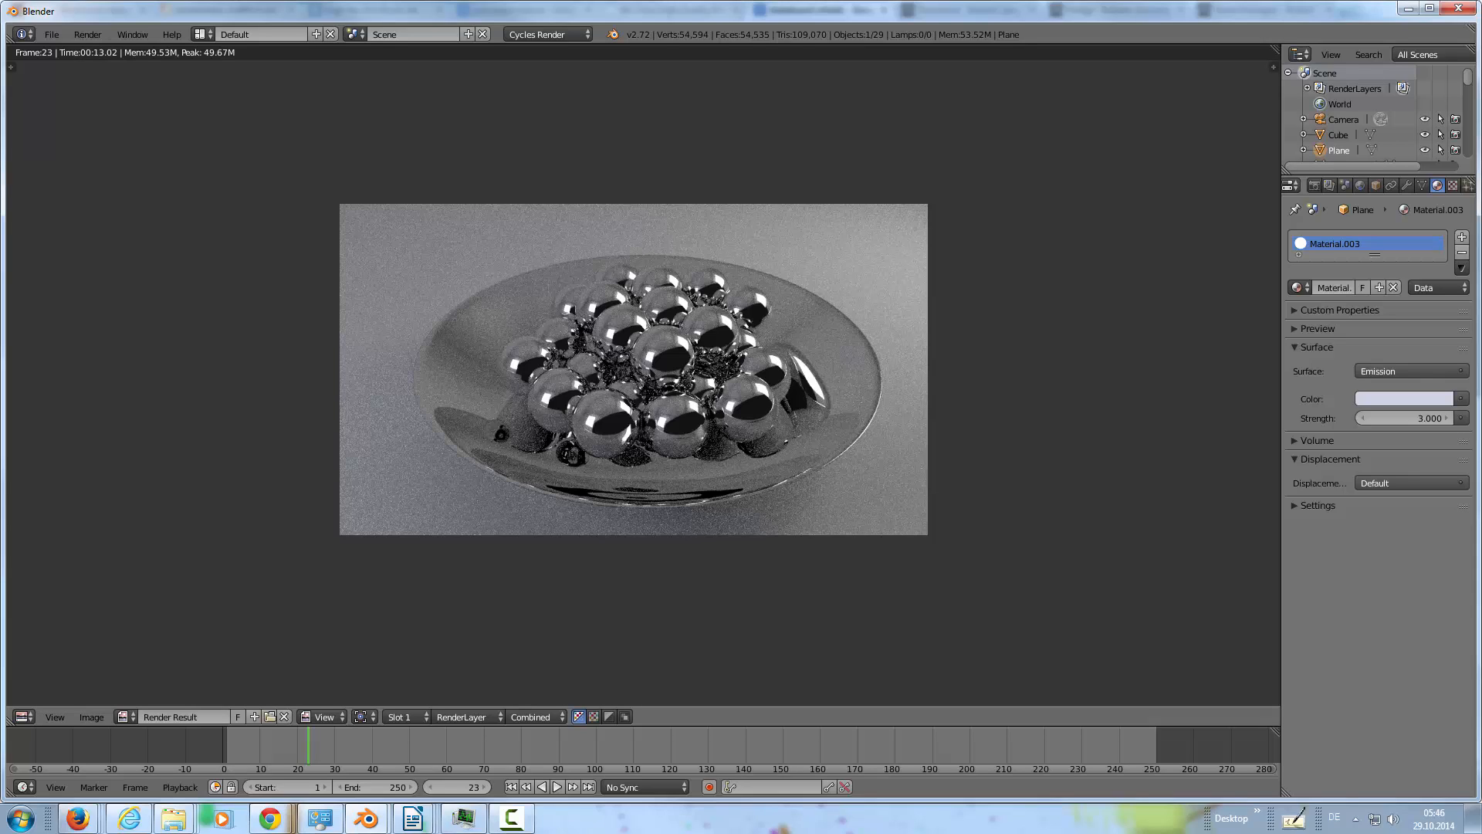
Enable Multiple Importance sampling for the world surface and set its map resolution to 1024
{"action": "left_click", "coordinate": [1361, 186]}
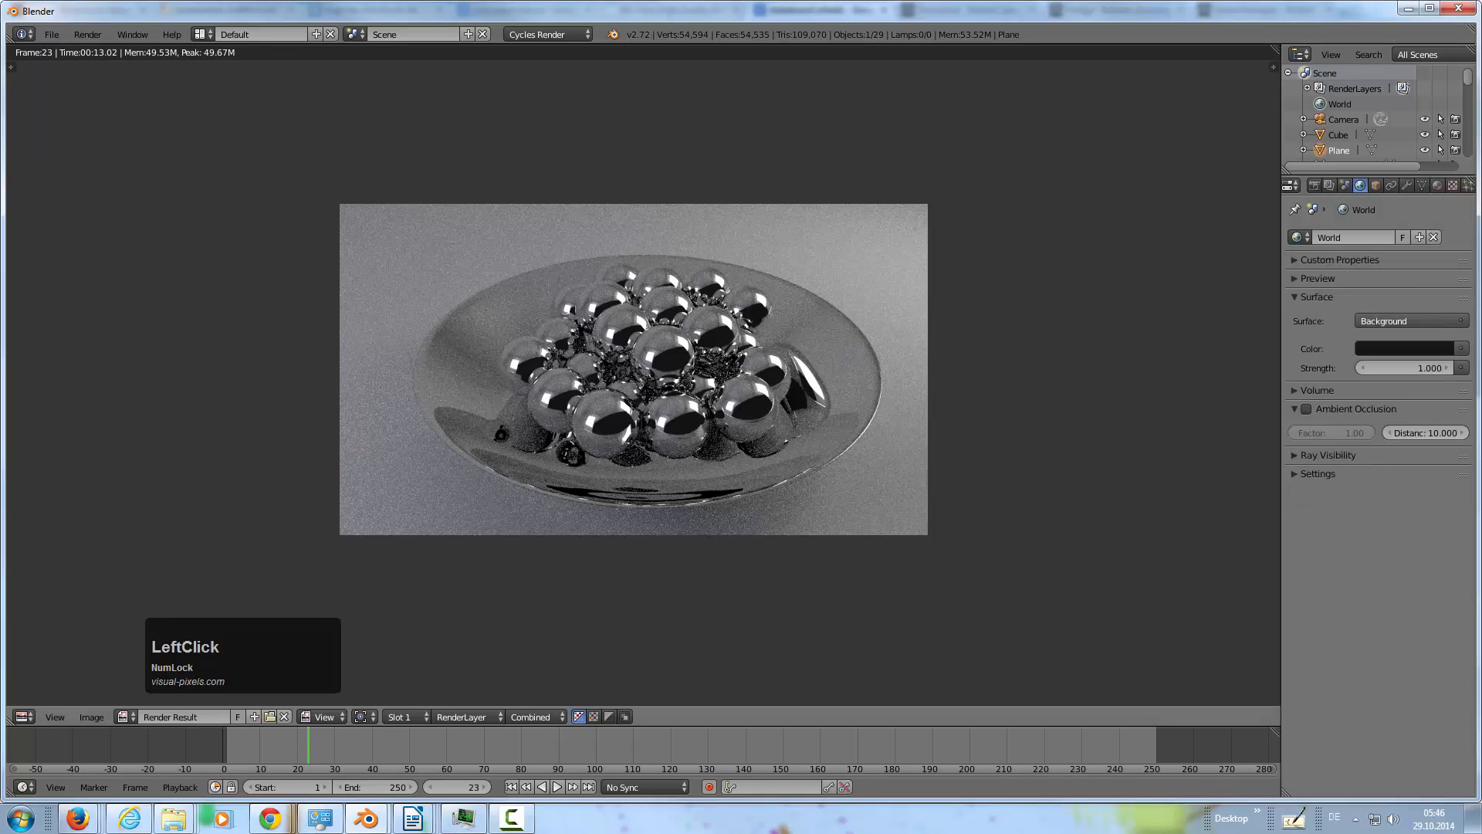
{"action": "left_click", "coordinate": [1316, 474]}
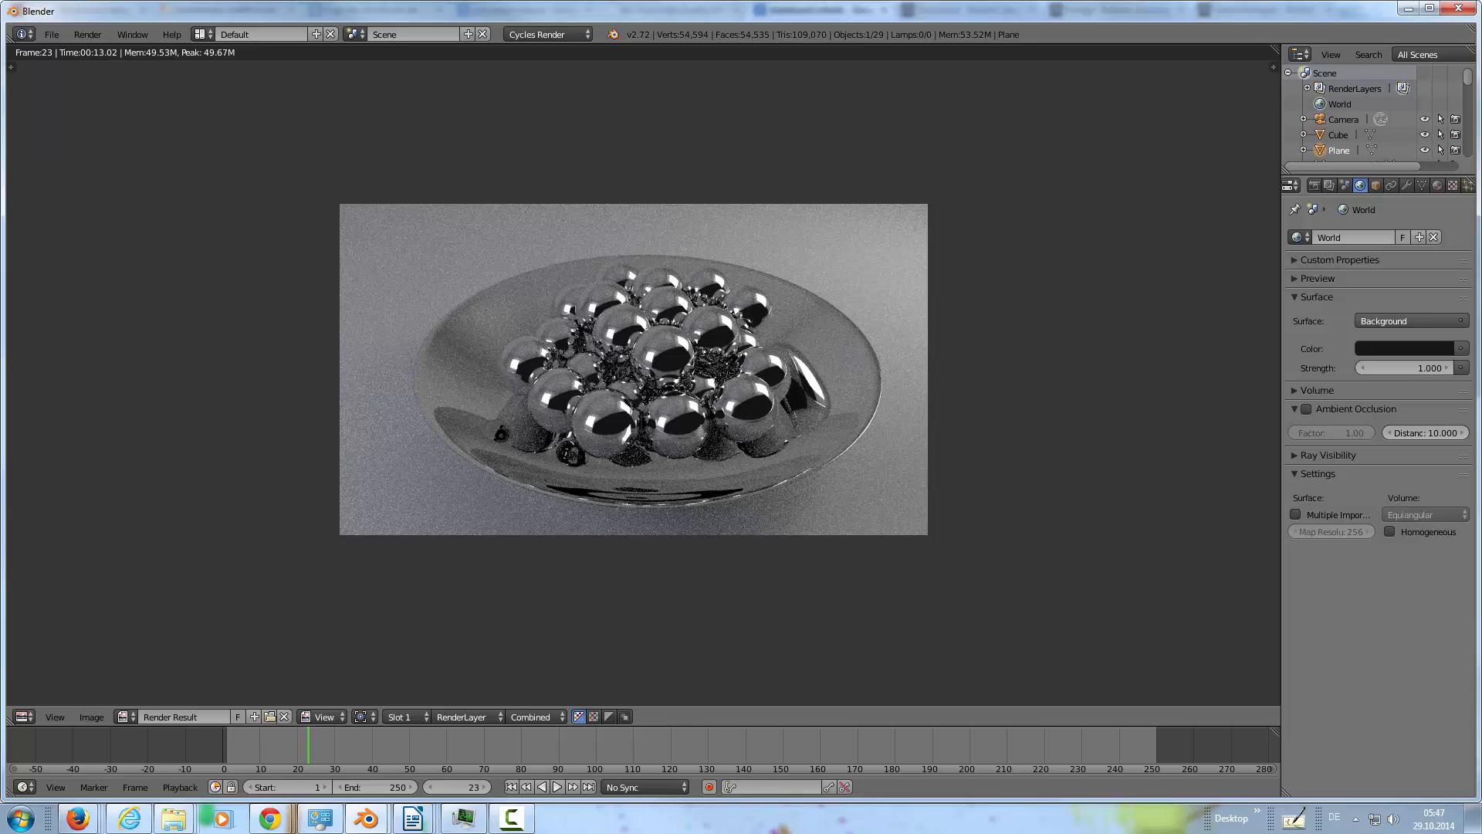
{"action": "left_click", "coordinate": [1295, 514]}
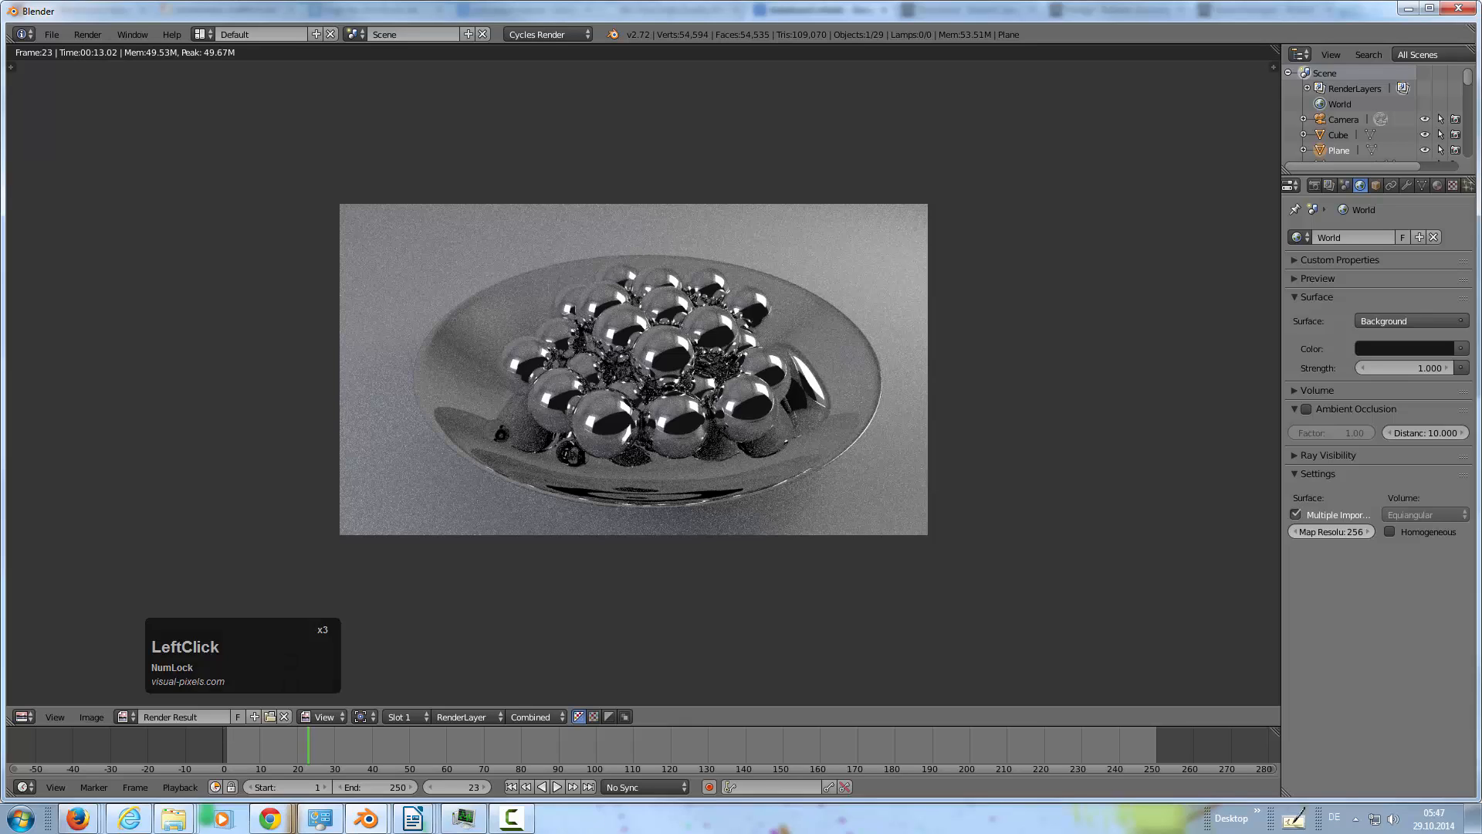
{"action": "left_click_drag", "start_coordinate": [1282, 618], "coordinate": [1230, 618]}
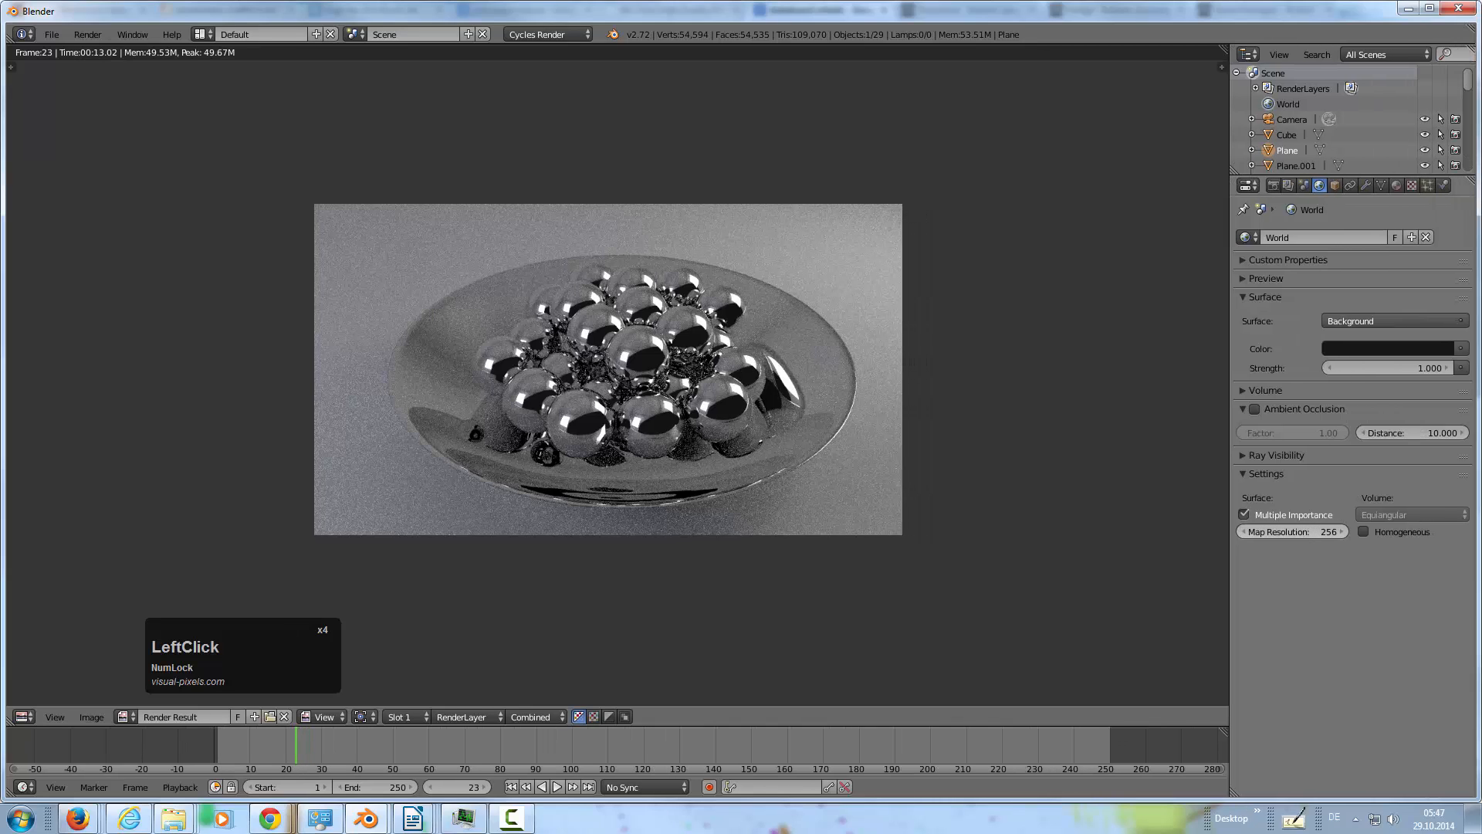
{"action": "left_click", "coordinate": [1293, 531]}
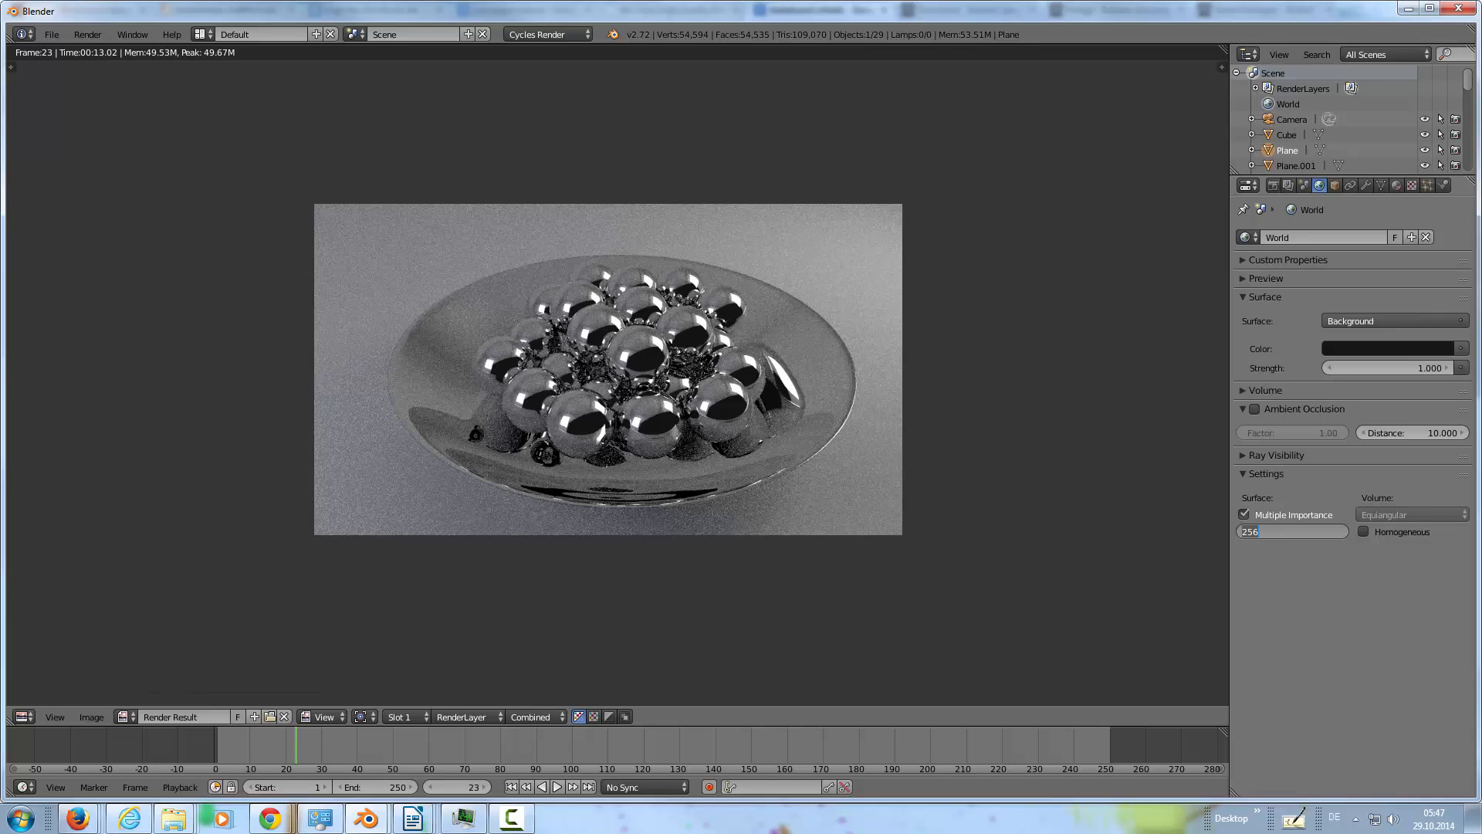
{"action": "type", "text": "10"}
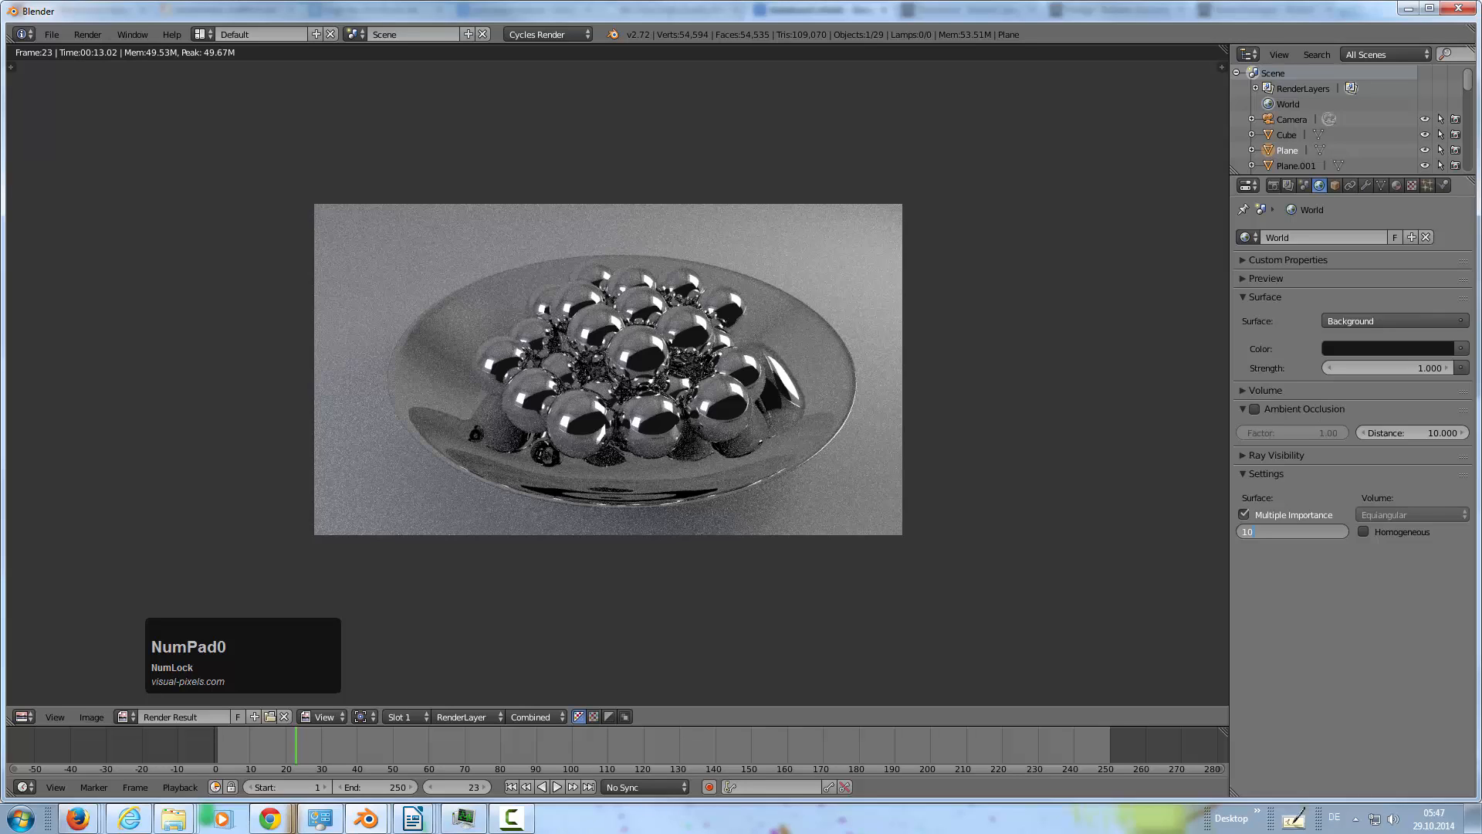
{"action": "type", "text": "24"}
{"action": "key", "text": "KP_Enter"}
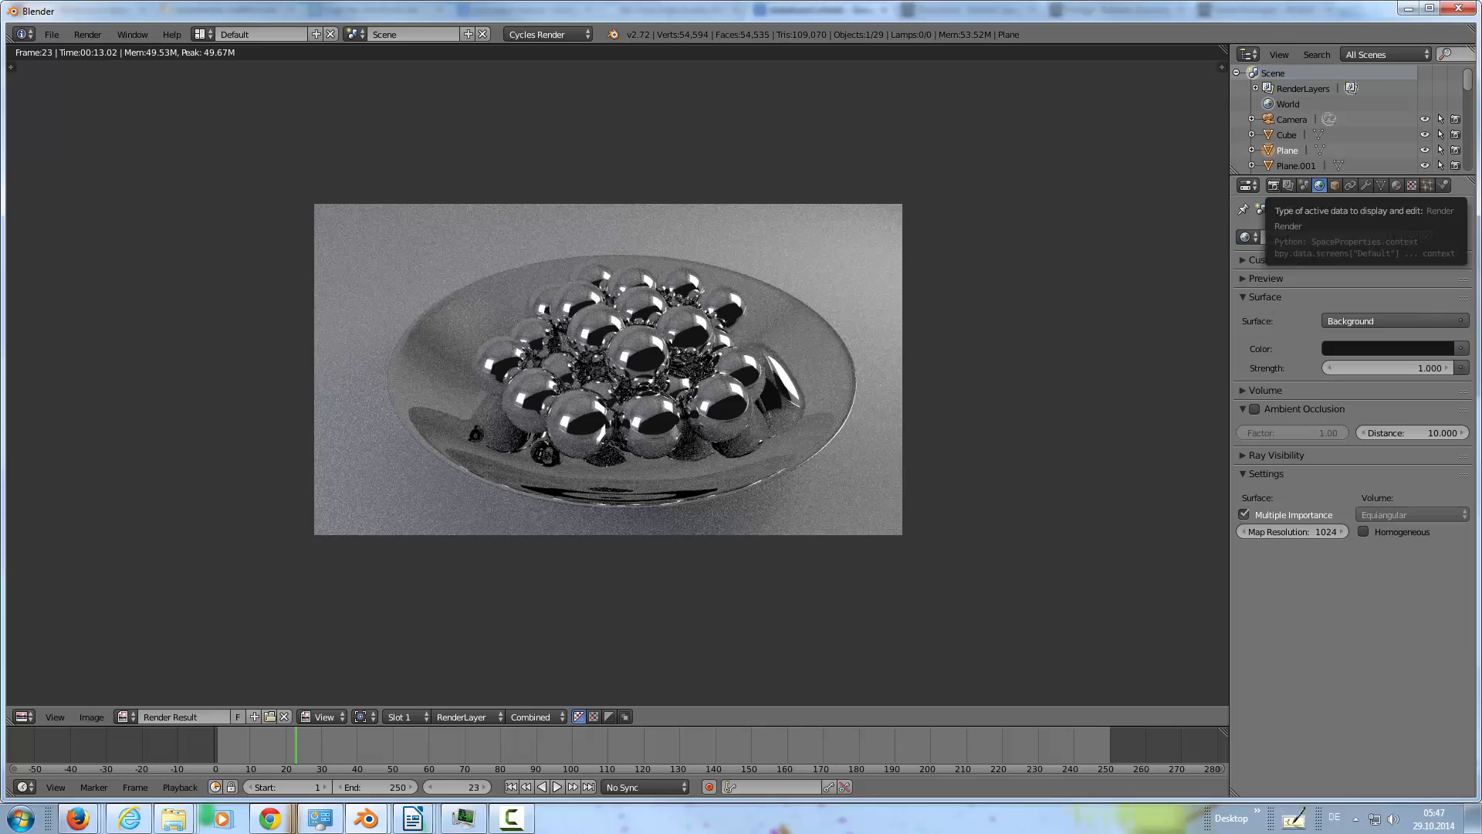
Set the render resolution scale to 100% and enable Square Samples
{"action": "left_click", "coordinate": [1273, 185]}
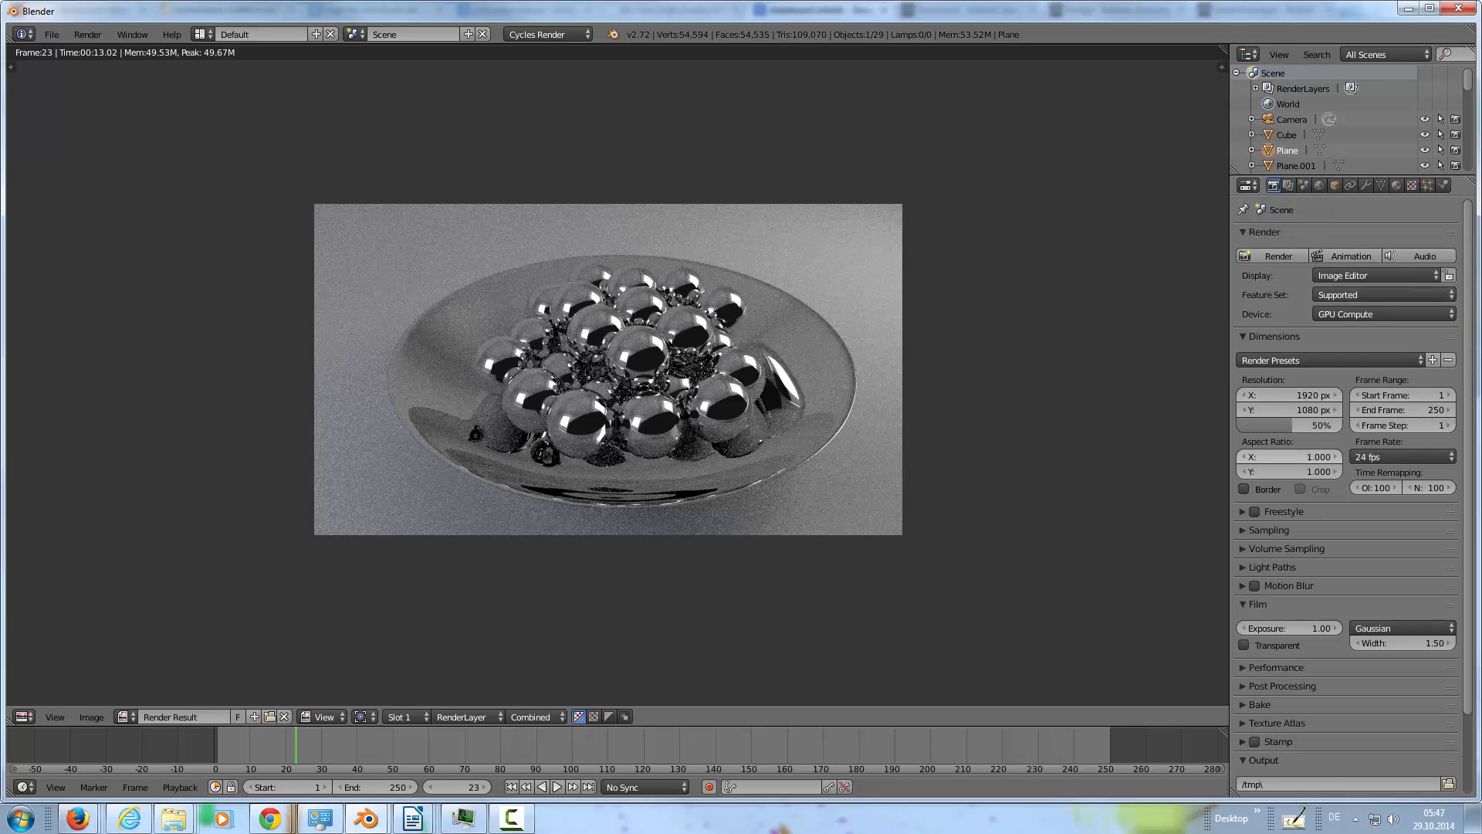
{"action": "left_click_drag", "start_coordinate": [1291, 426], "coordinate": [1352, 426]}
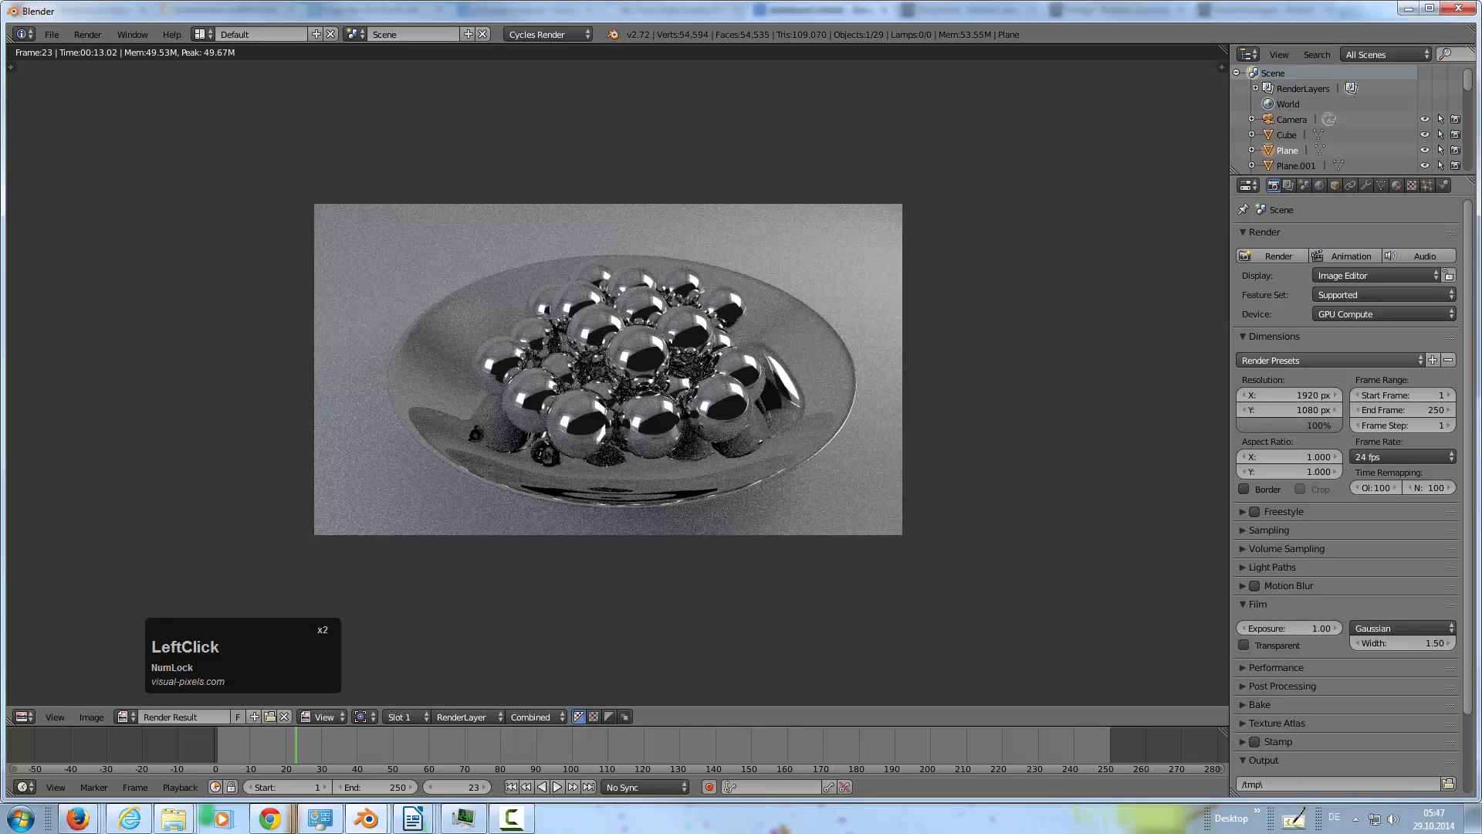
{"action": "scroll", "coordinate": [1347, 463], "scroll_direction": "down", "scroll_amount": 2}
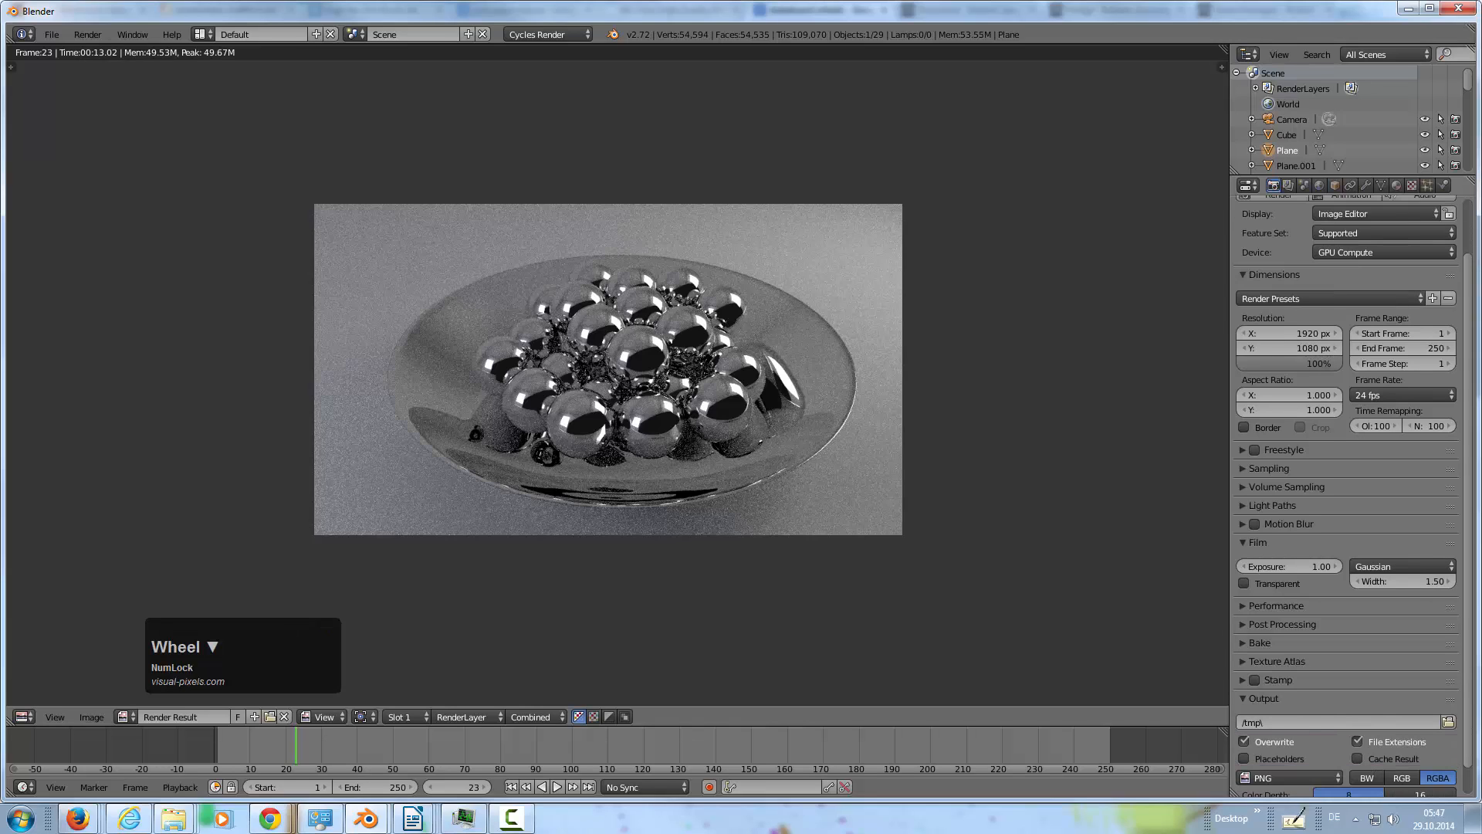
{"action": "left_click", "coordinate": [1269, 468]}
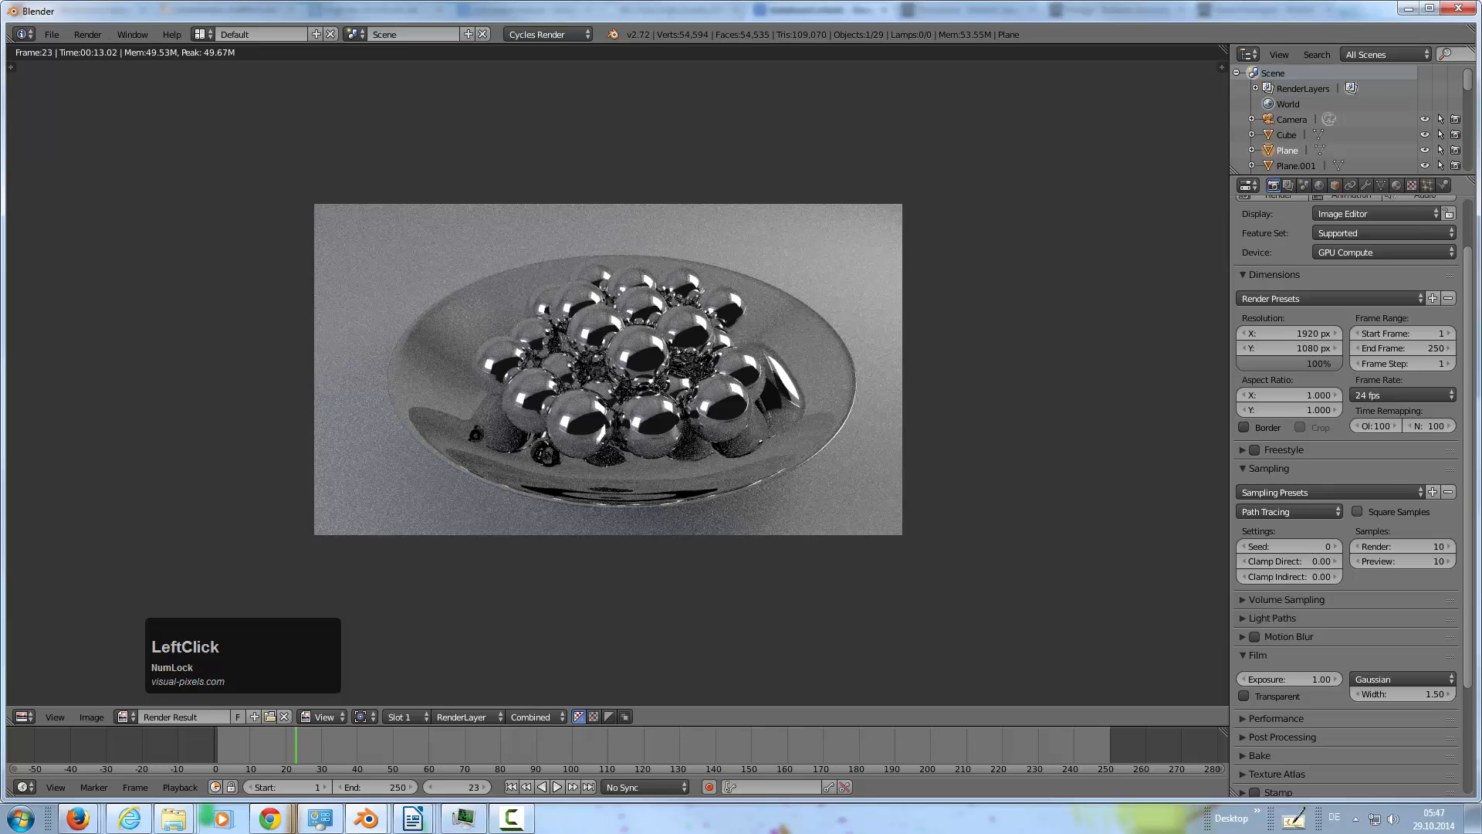
{"action": "left_click", "coordinate": [1357, 511]}
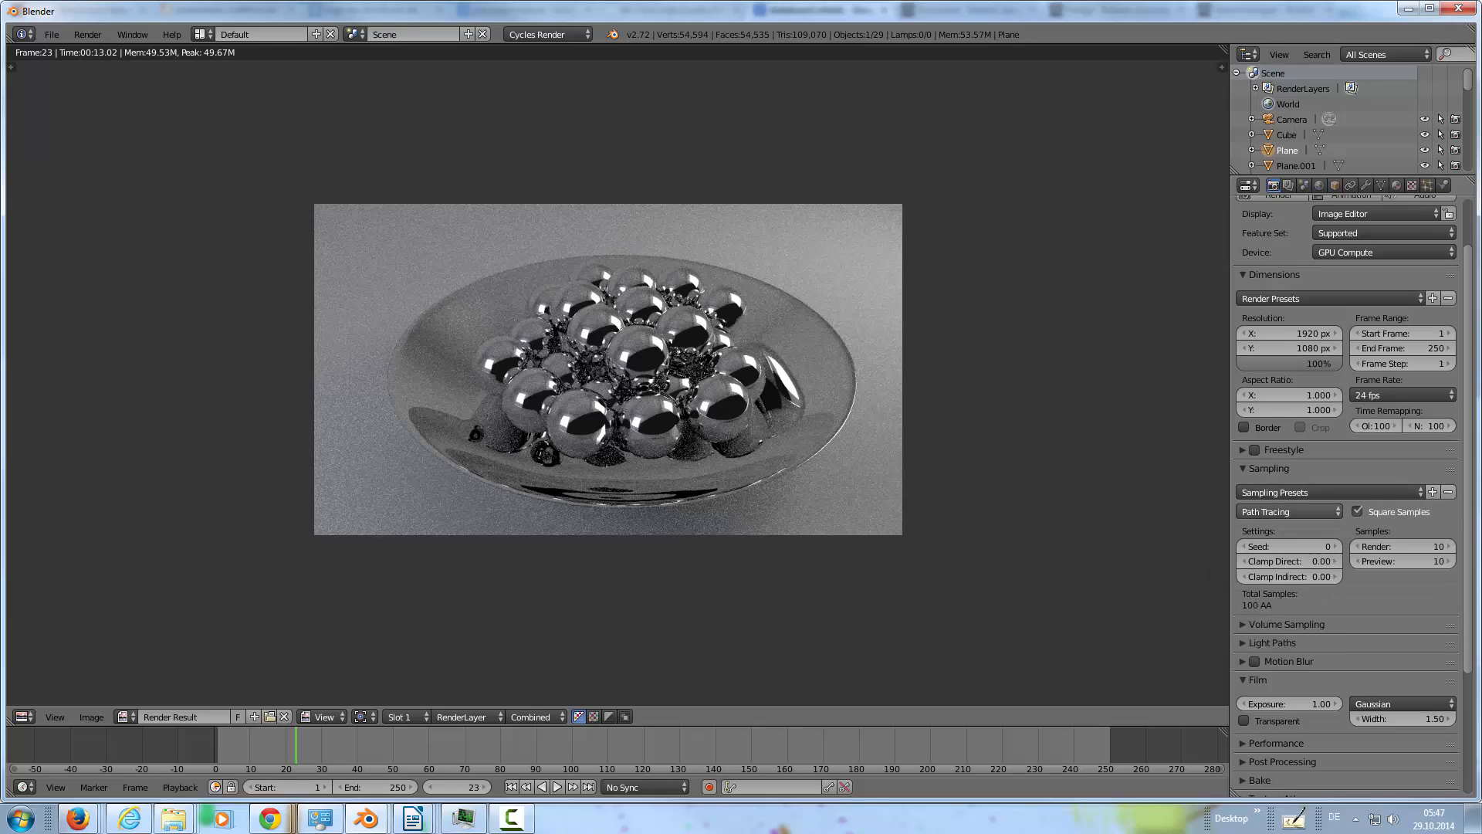
Set both Clamp Direct and Clamp Indirect to 3
{"action": "left_click", "coordinate": [1289, 562]}
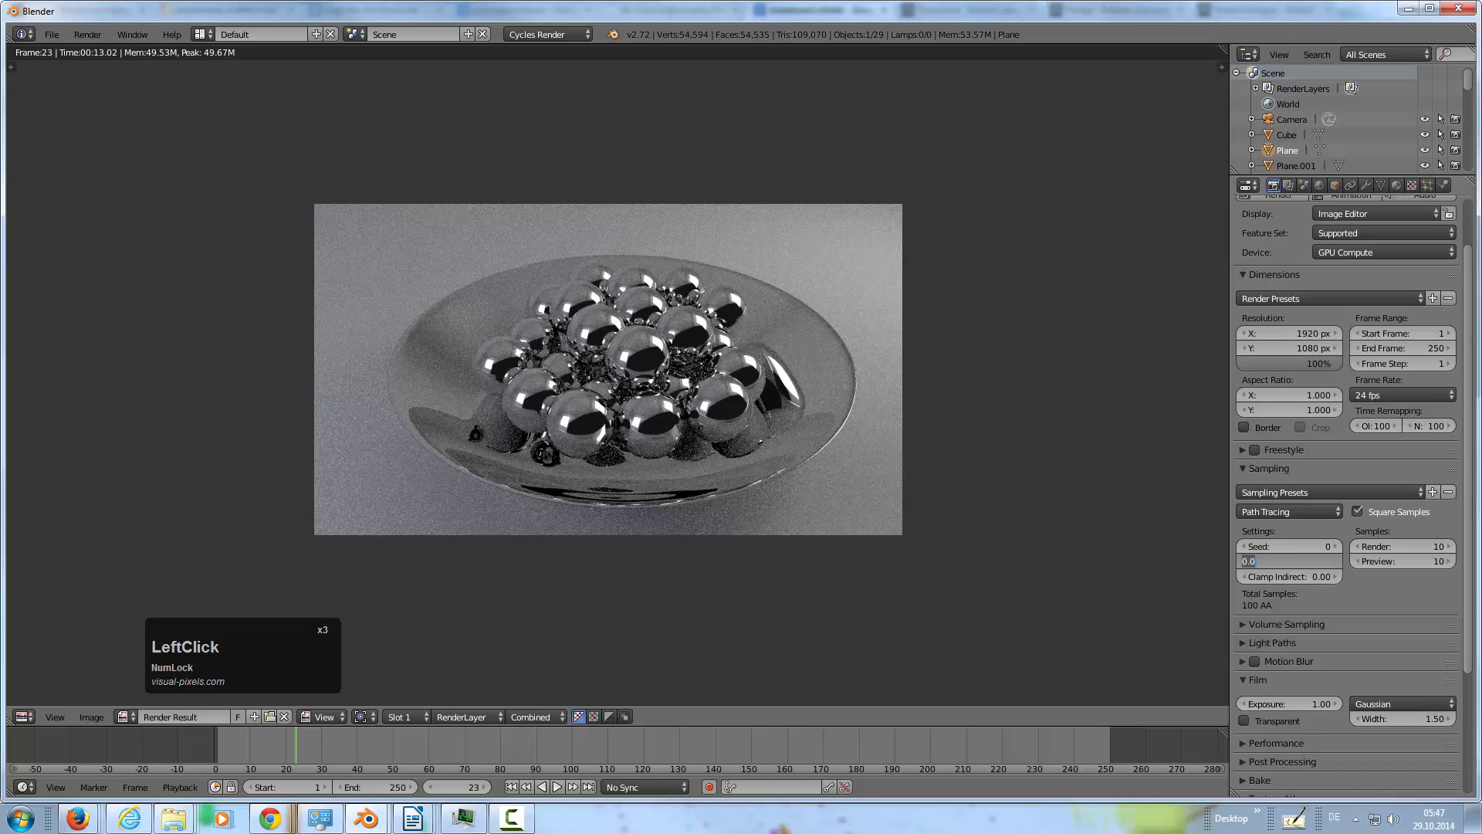
{"action": "type", "text": "3"}
{"action": "key", "text": "Tab"}
{"action": "type", "text": "3"}
{"action": "key", "text": "KP_Enter"}
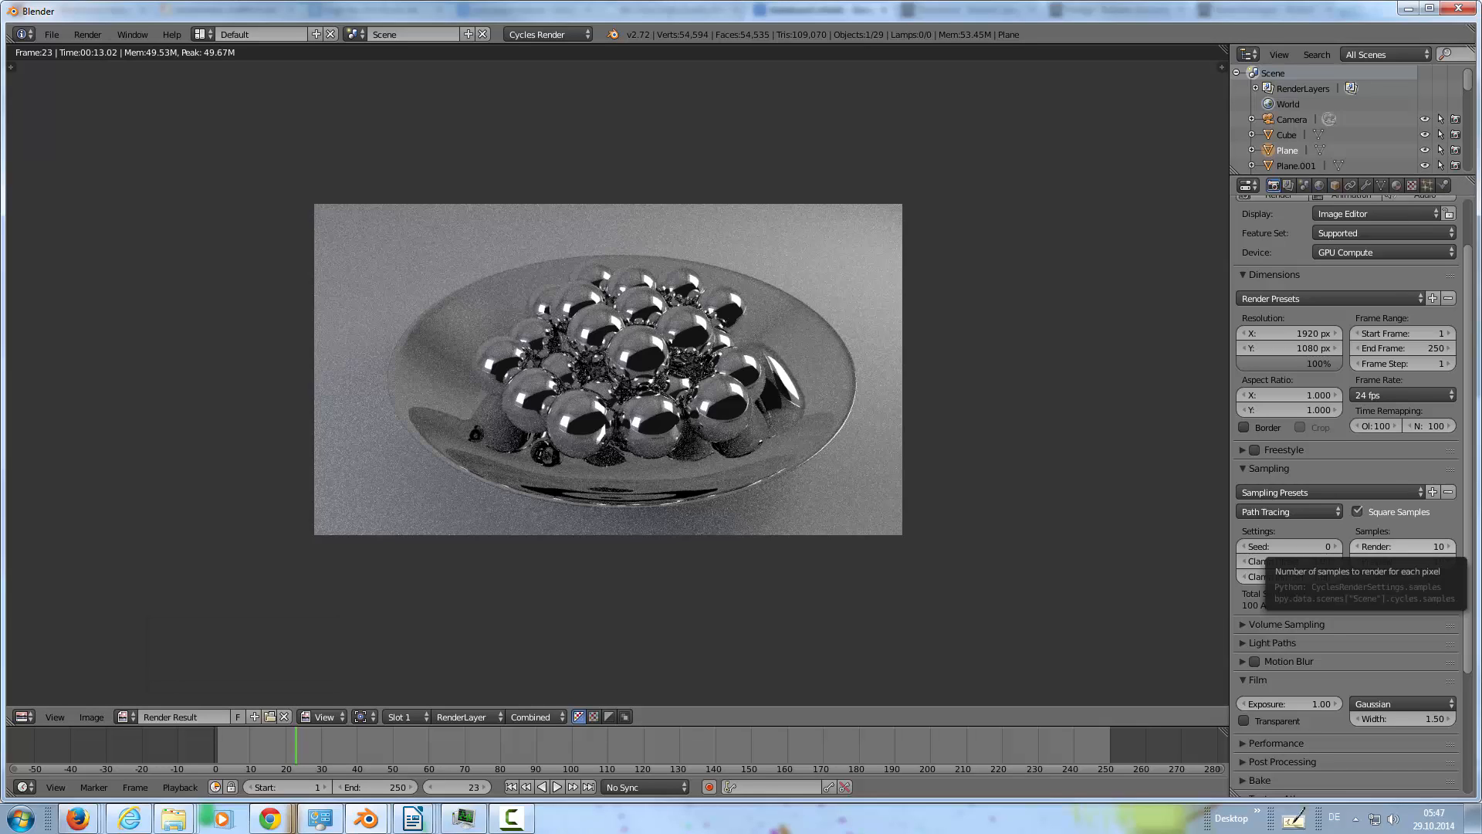
Apply the Final sampling preset and set the render samples to 18
{"action": "left_click", "coordinate": [1328, 491]}
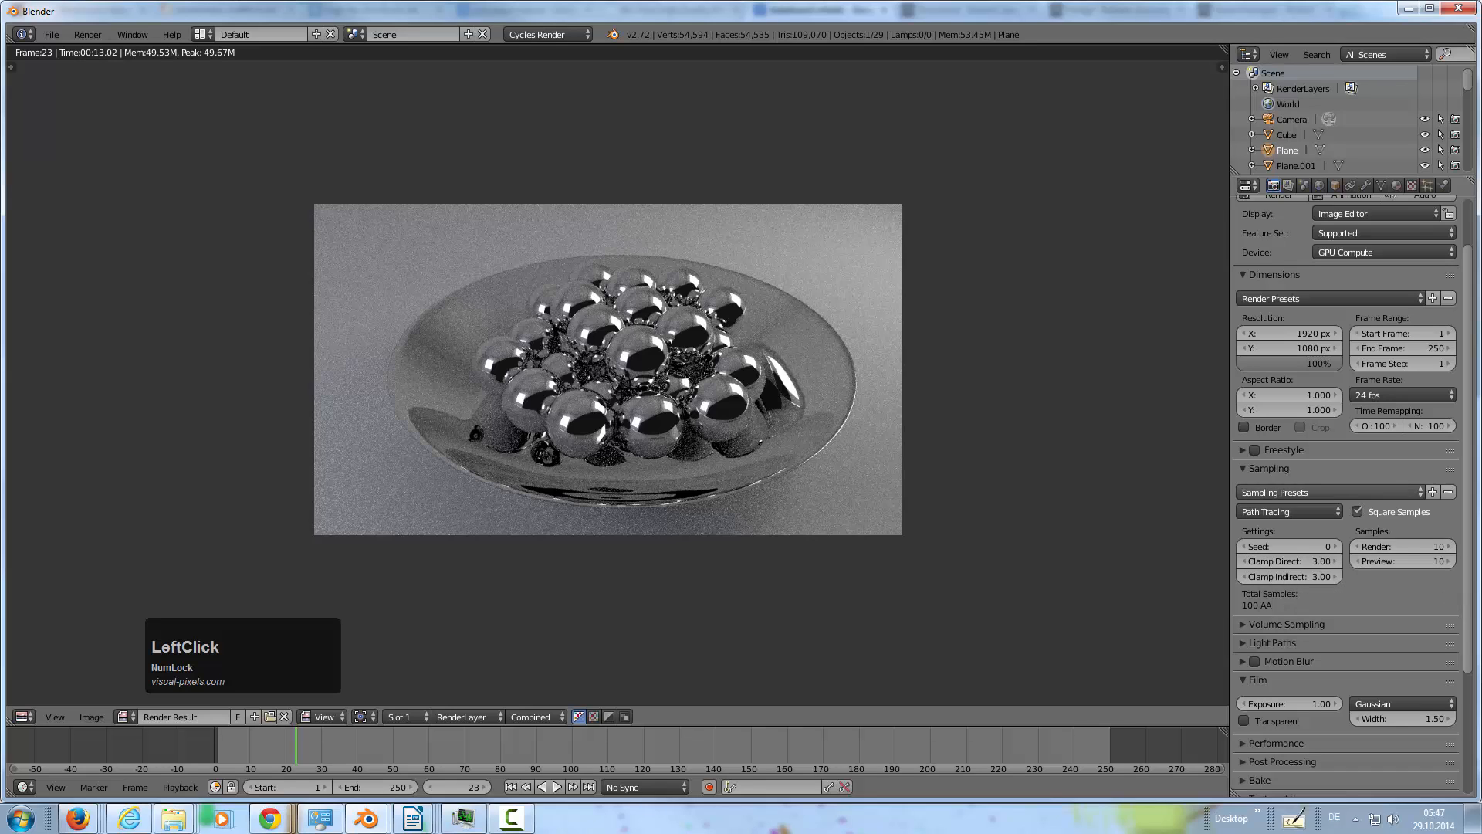
{"action": "left_click", "coordinate": [1312, 504]}
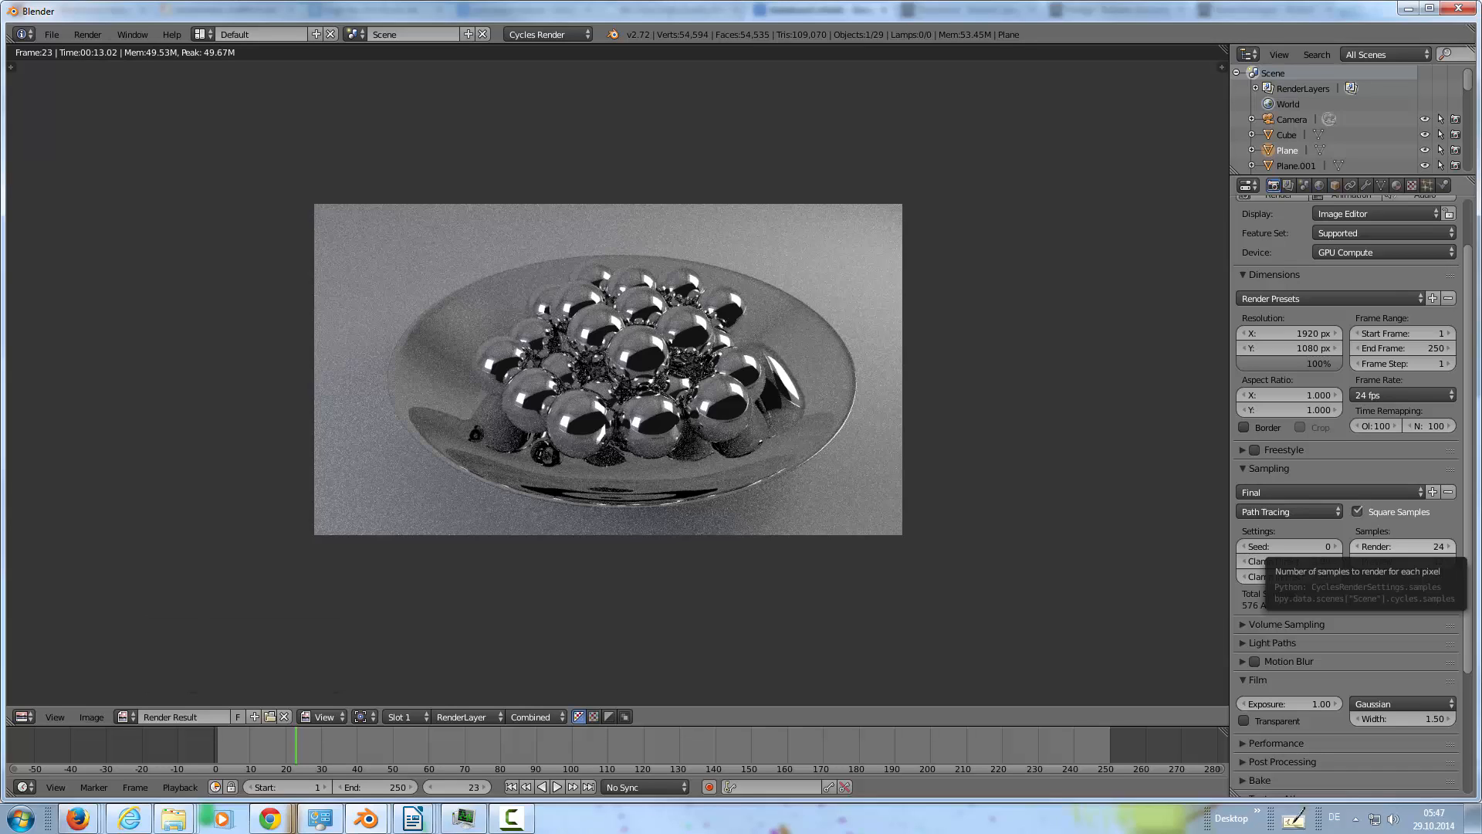
{"action": "left_click", "coordinate": [1401, 546]}
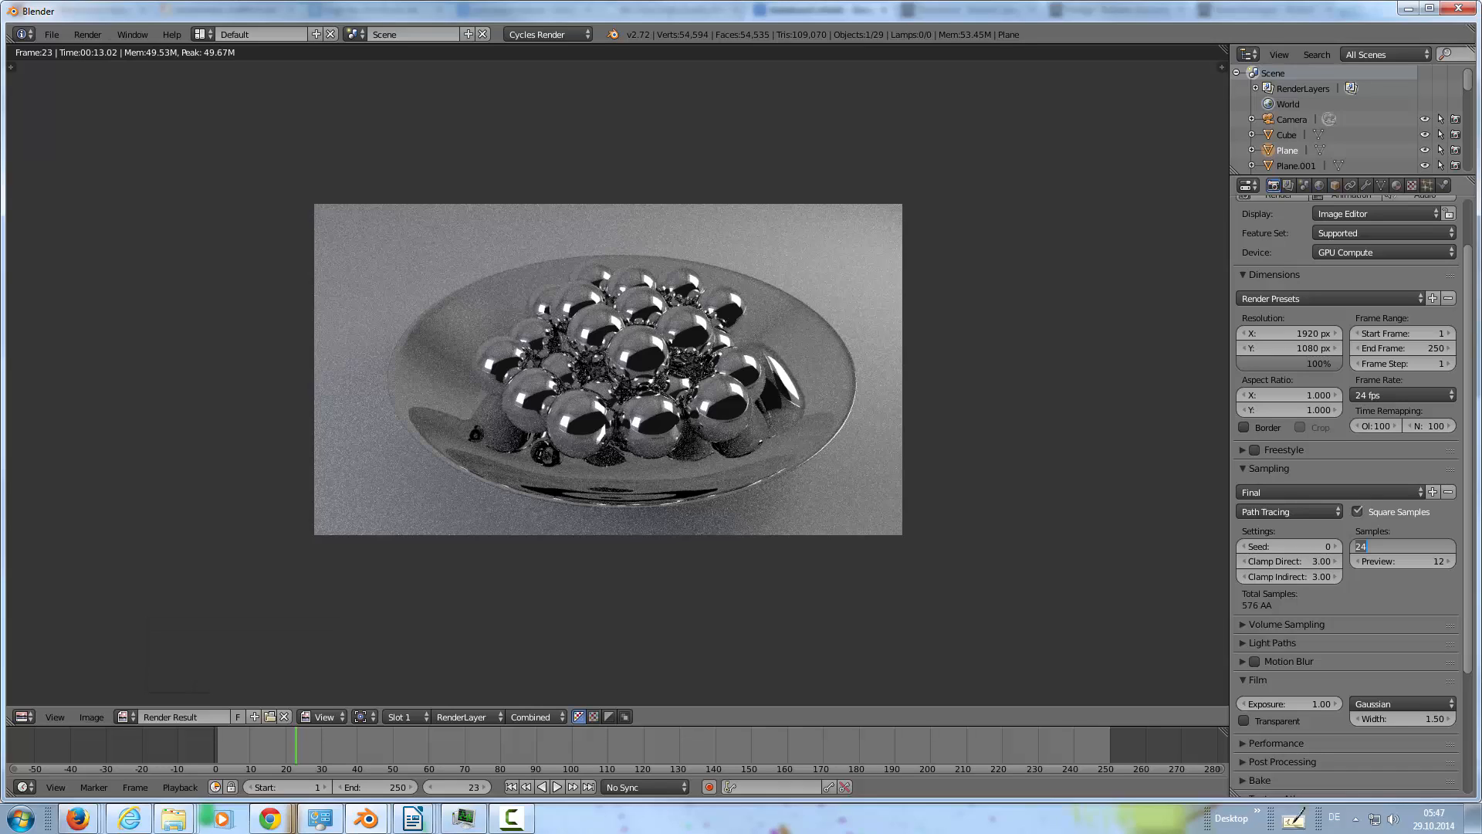
{"action": "type", "text": "18"}
{"action": "key", "text": "KP_Enter"}
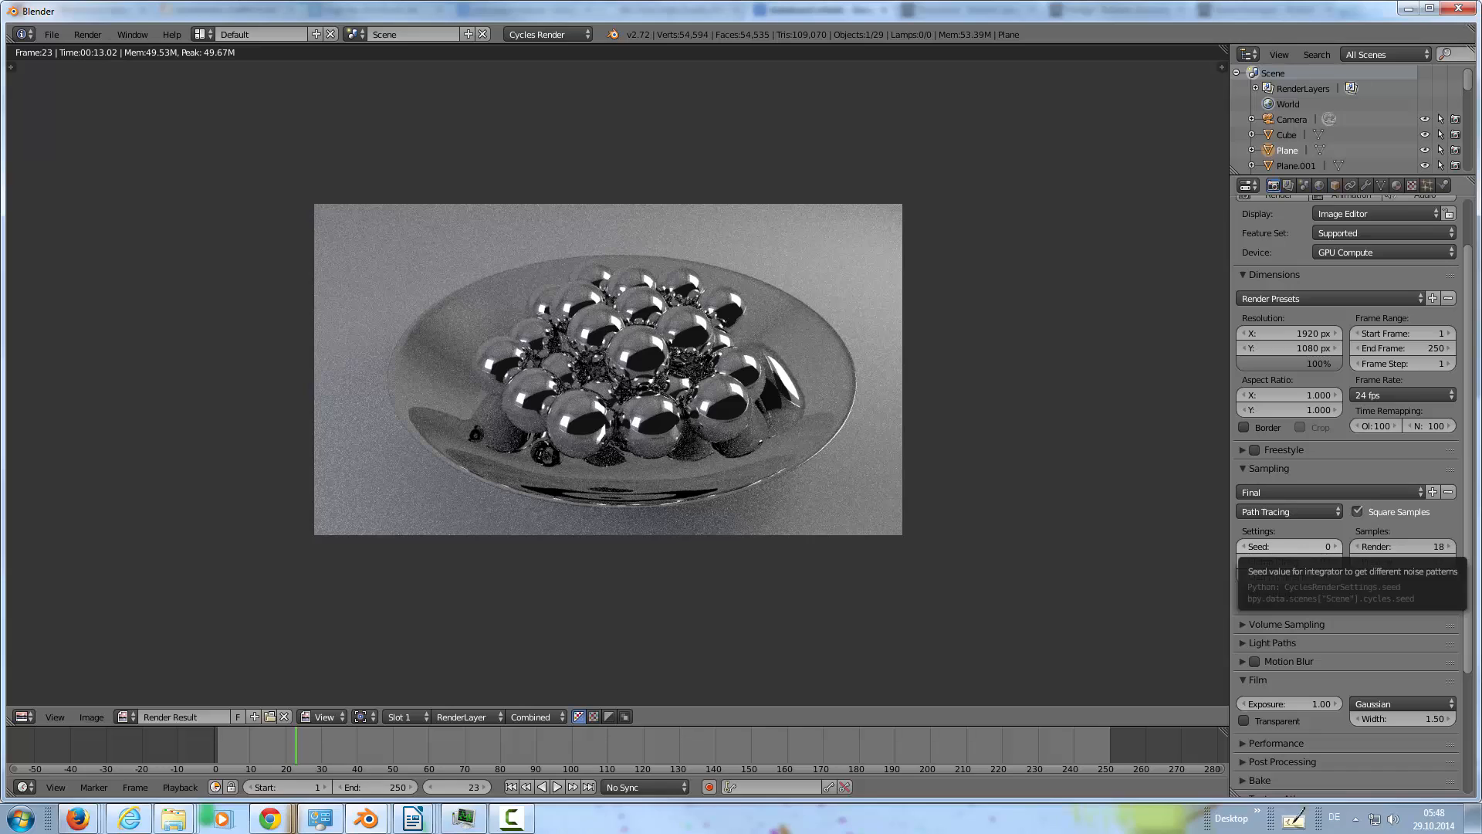
Apply the Full Global Illumination light paths preset and set the maximum bounces to 32
{"action": "scroll", "coordinate": [1289, 546], "scroll_direction": "down", "scroll_amount": 3}
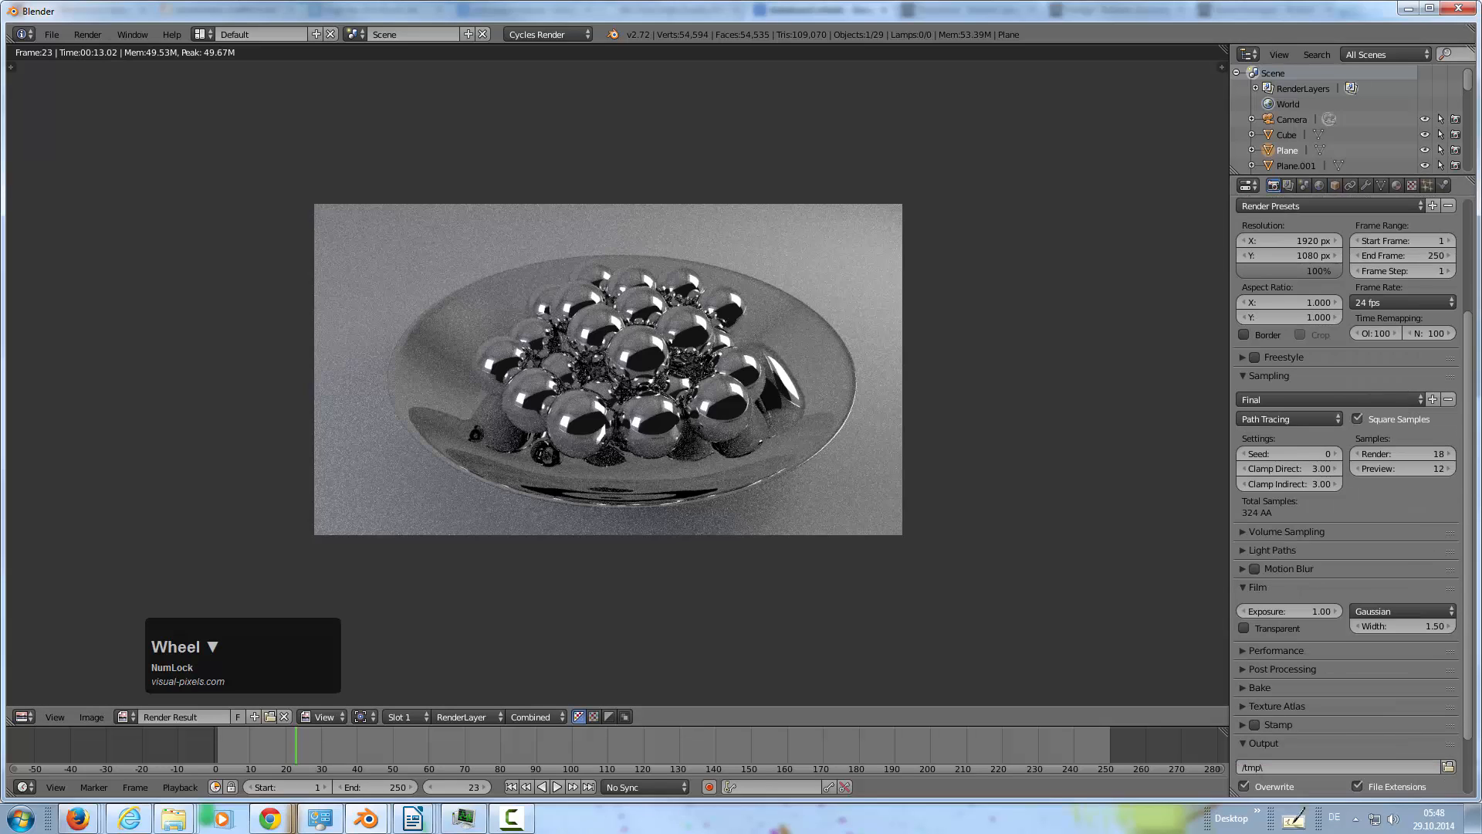
{"action": "left_click", "coordinate": [1272, 550]}
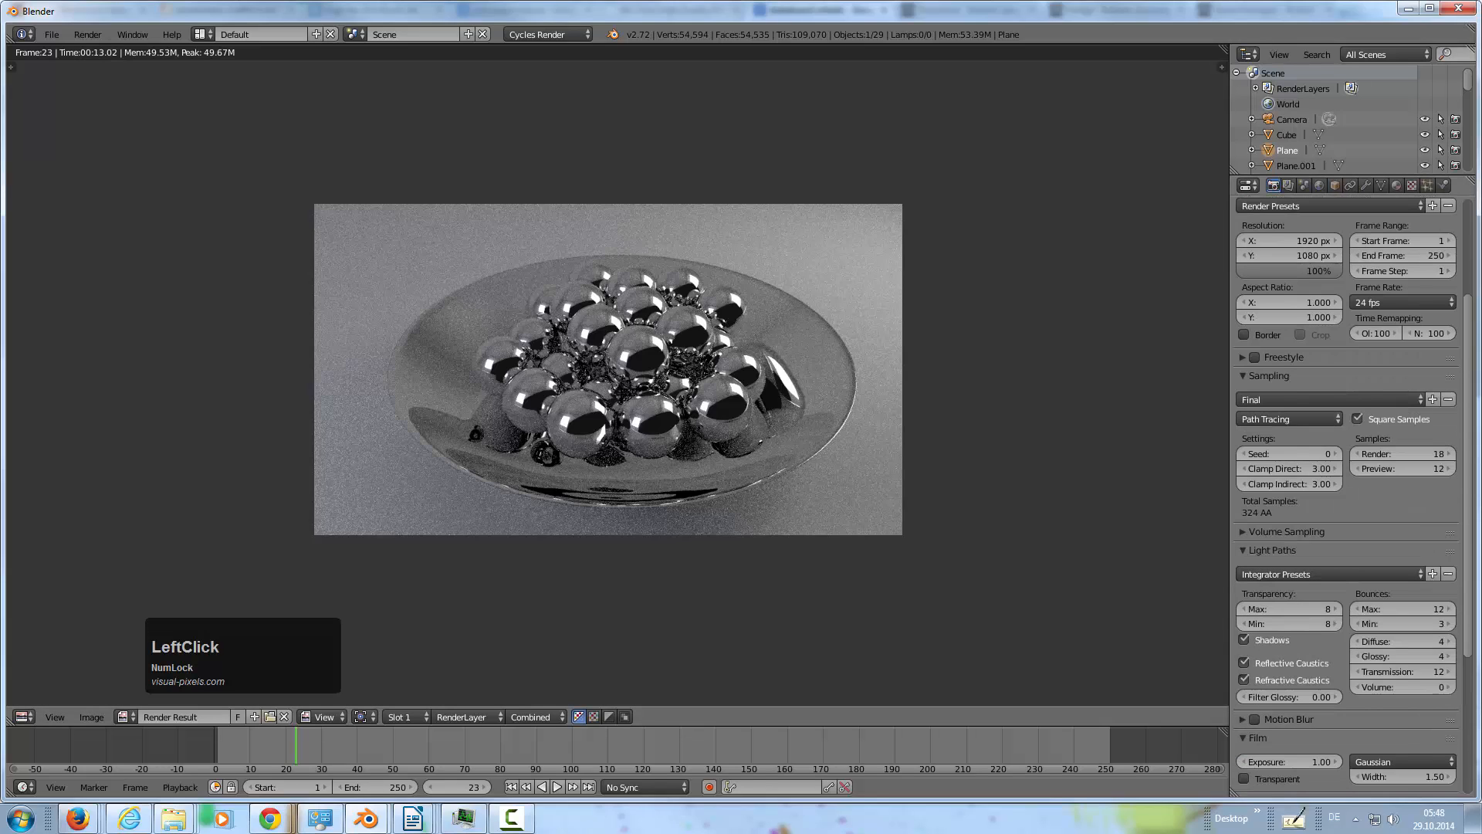
{"action": "scroll", "coordinate": [1282, 549], "scroll_direction": "down", "scroll_amount": 2}
{"action": "left_click", "coordinate": [1312, 512]}
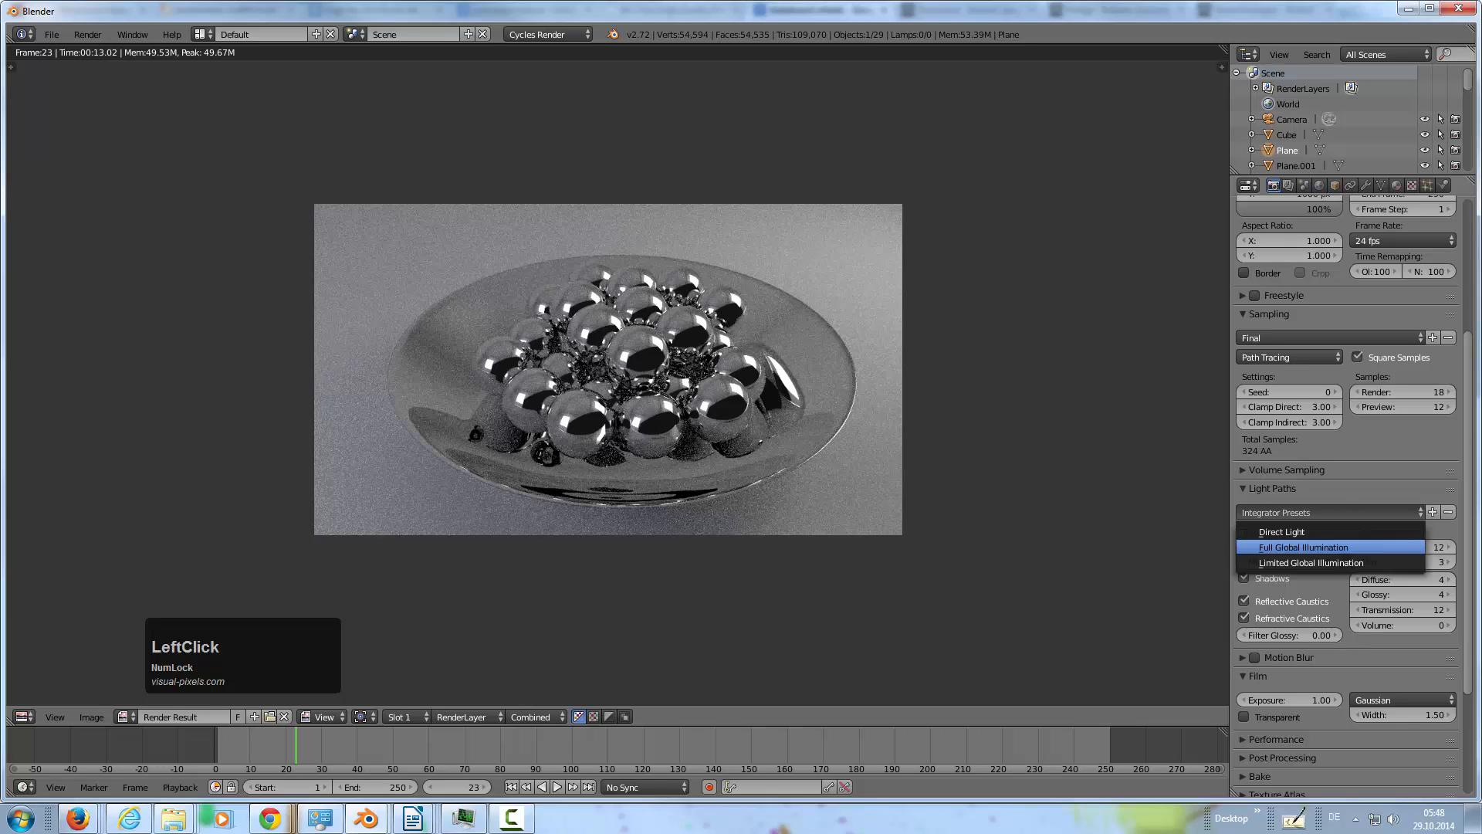
{"action": "left_click", "coordinate": [1313, 547]}
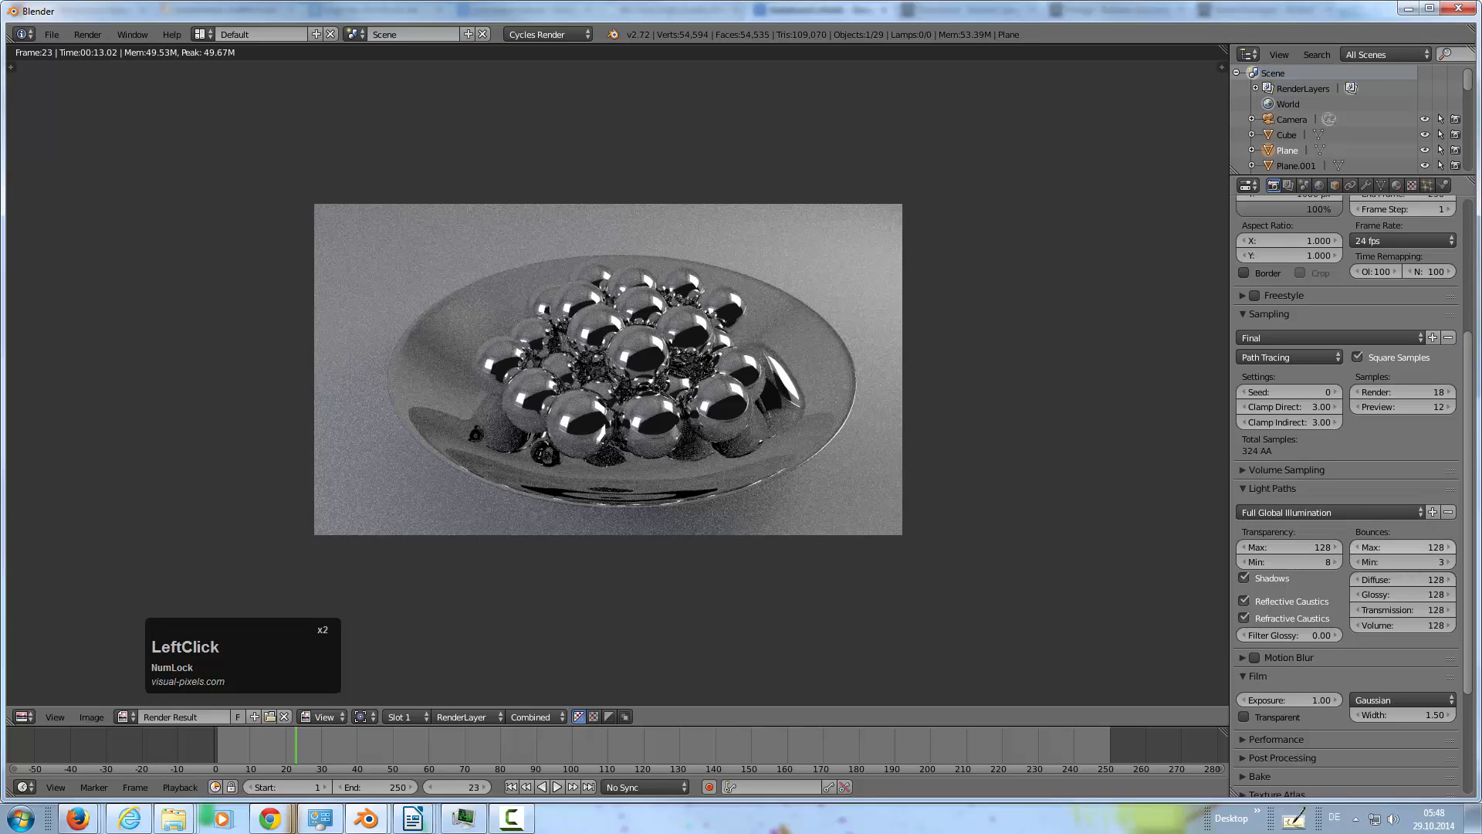
{"action": "left_click", "coordinate": [1403, 548]}
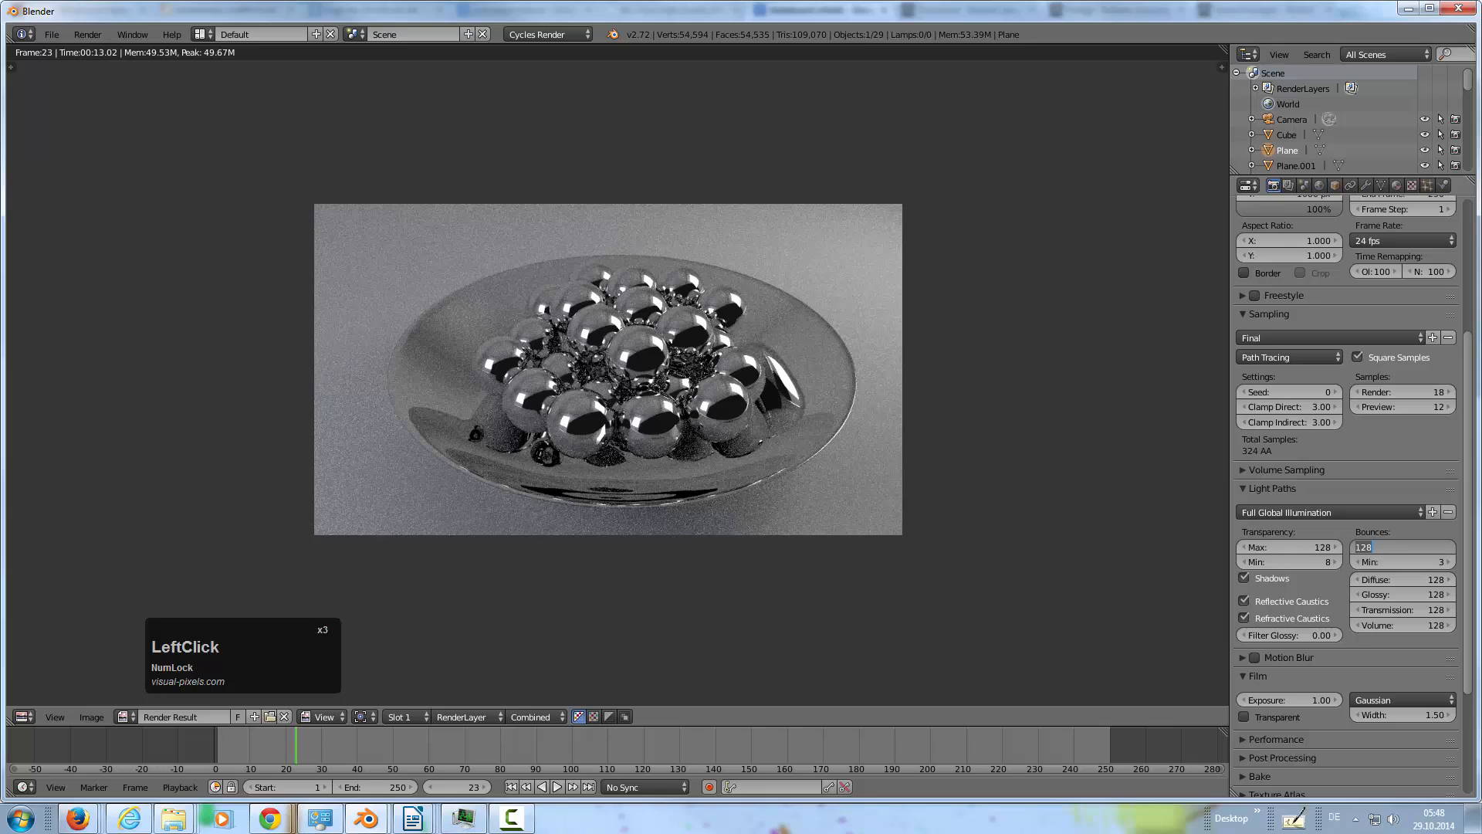
{"action": "type", "text": "32"}
{"action": "key", "text": "KP_Enter"}
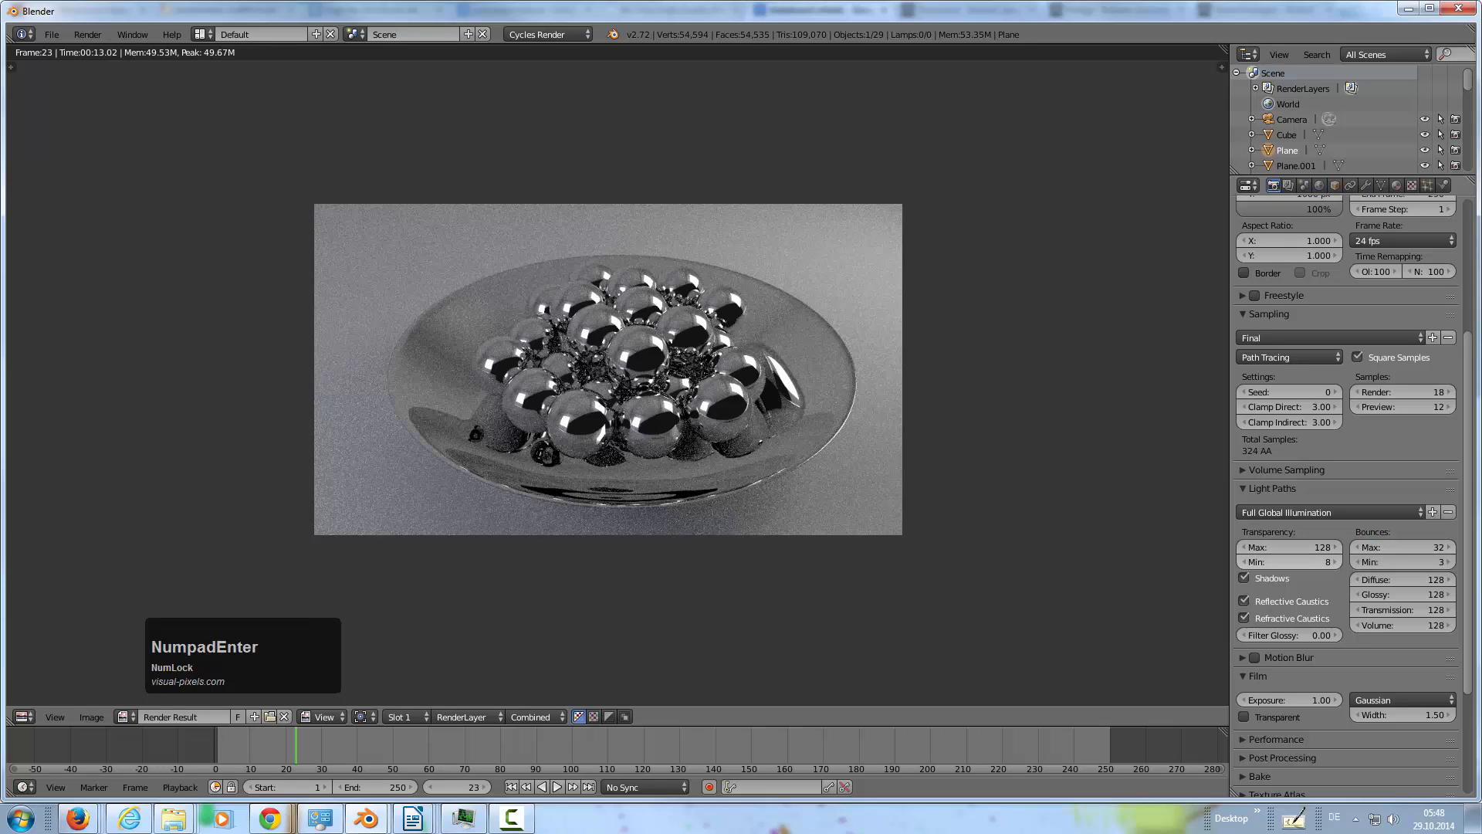
Disable both Reflective Caustics and Refractive Caustics in the light paths settings
{"action": "left_click", "coordinate": [1245, 601]}
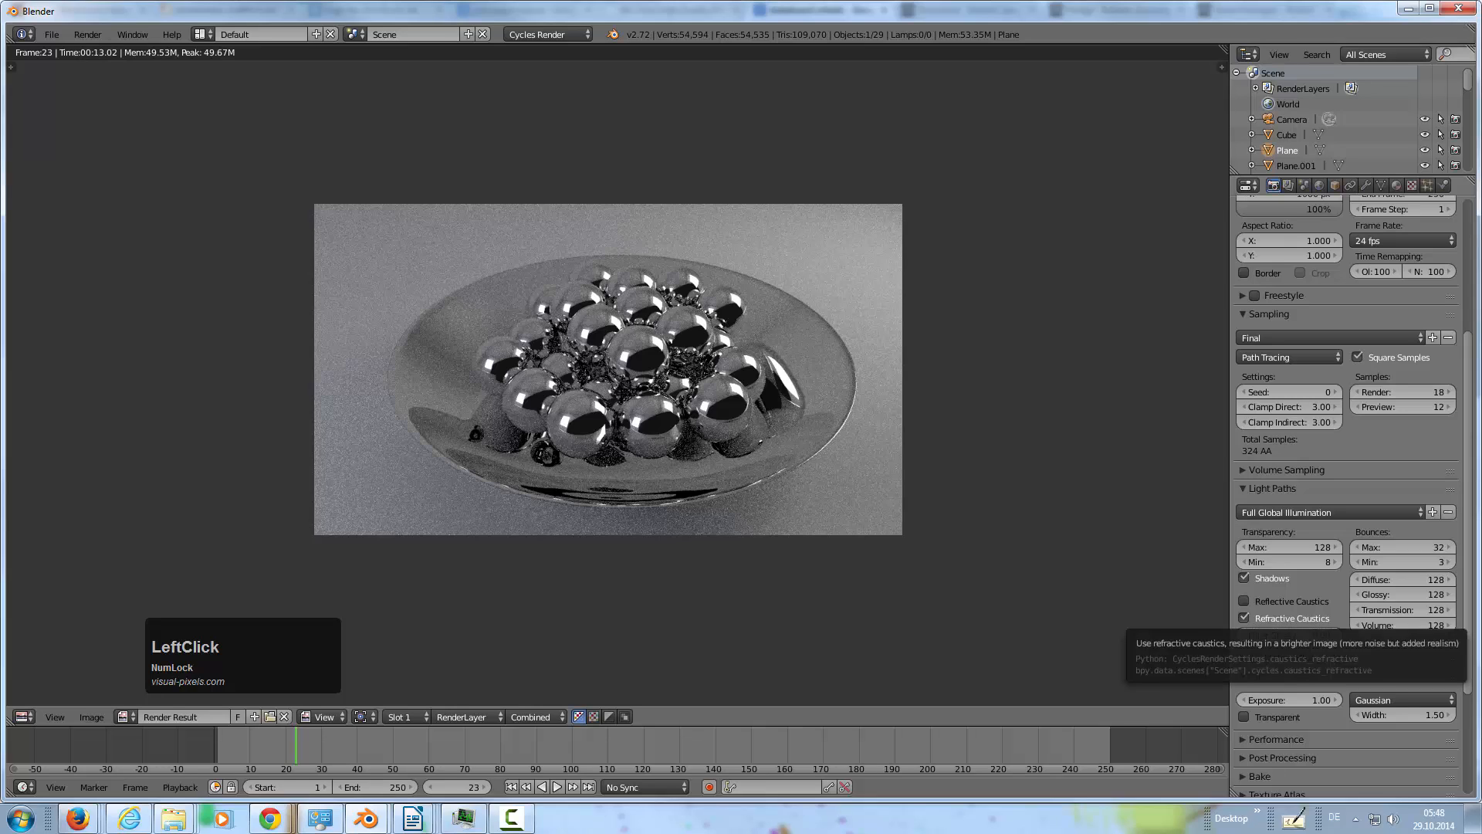
{"action": "left_click", "coordinate": [1244, 618]}
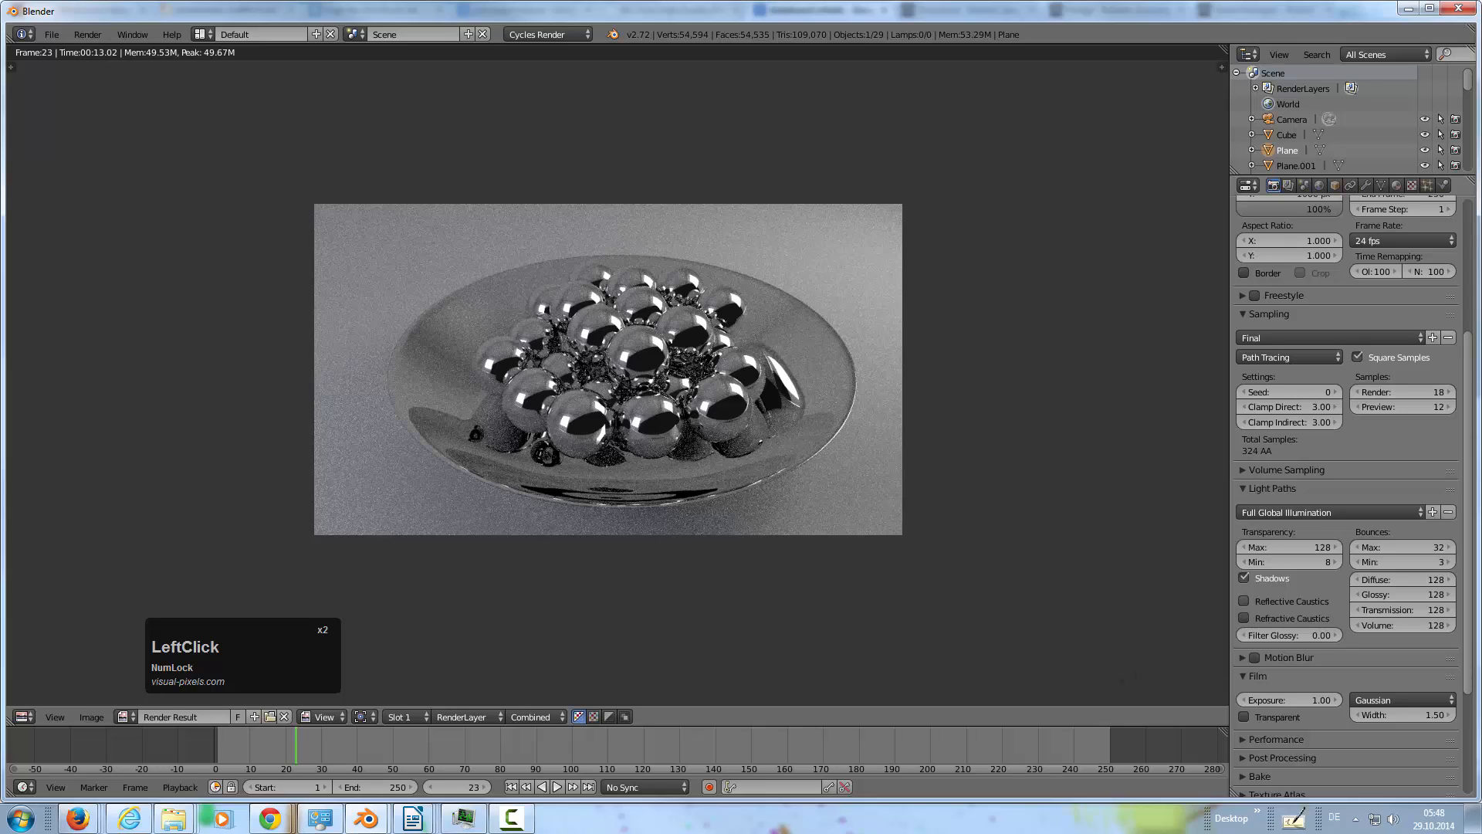
{"action": "scroll", "coordinate": [1245, 618], "scroll_direction": "down", "scroll_amount": 4}
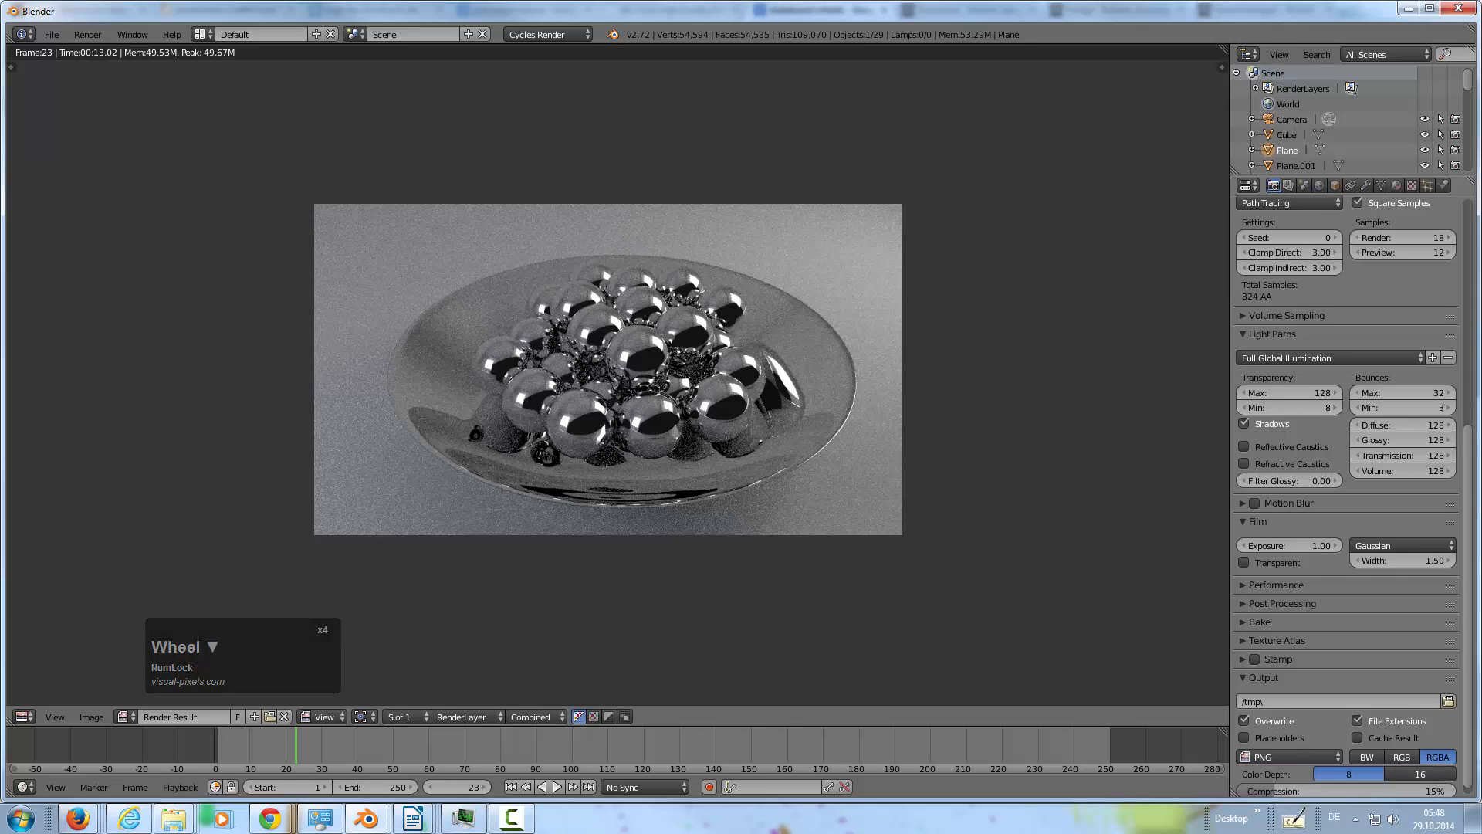
{"action": "scroll", "coordinate": [1347, 494], "scroll_direction": "up", "scroll_amount": 4}
{"action": "scroll", "coordinate": [1347, 494], "scroll_direction": "up", "scroll_amount": 2}
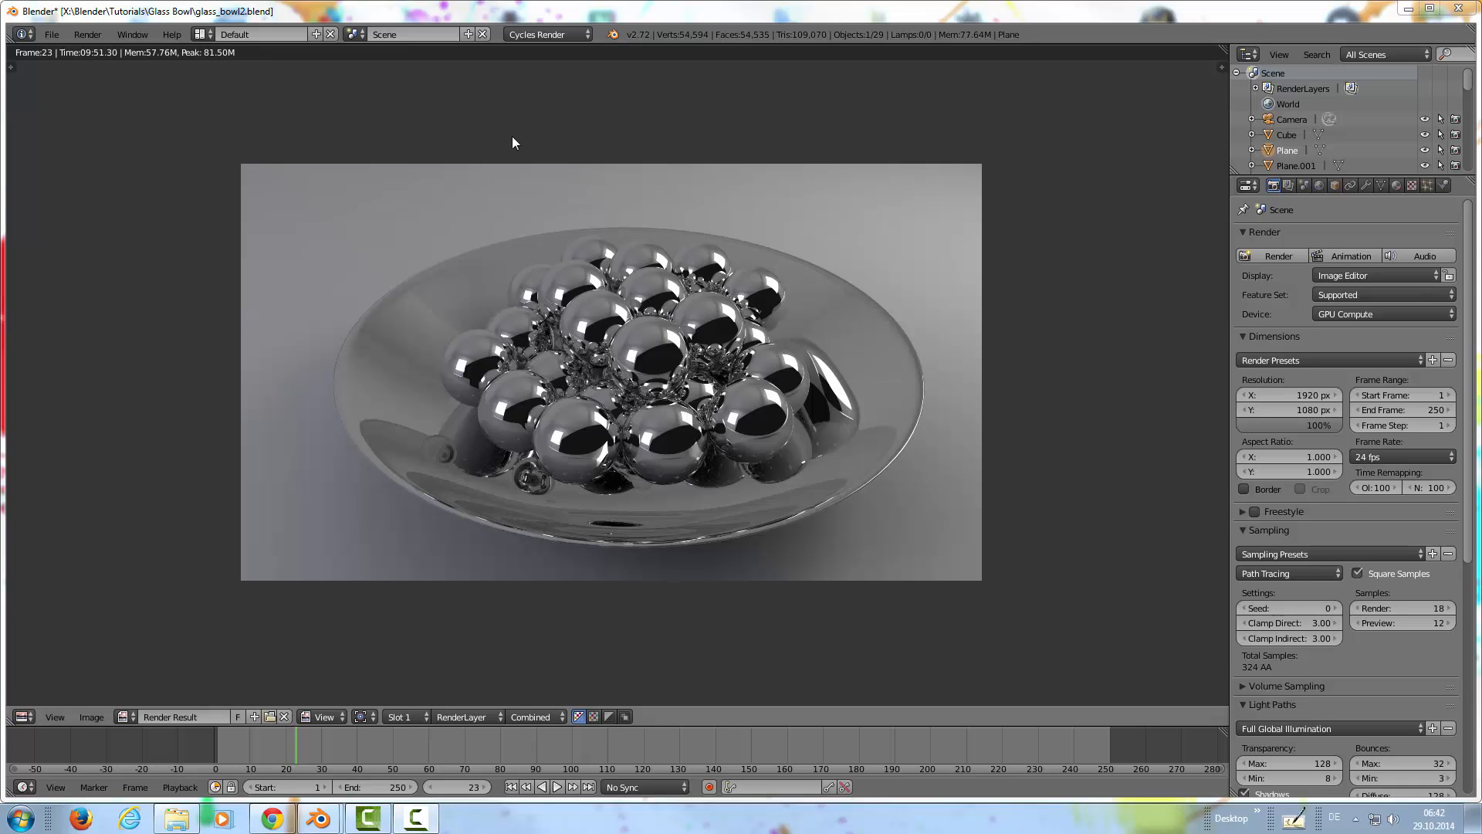
Save the finished render as glass_bowl1.png in the Glass Bowl folder
{"action": "left_click", "coordinate": [86, 715]}
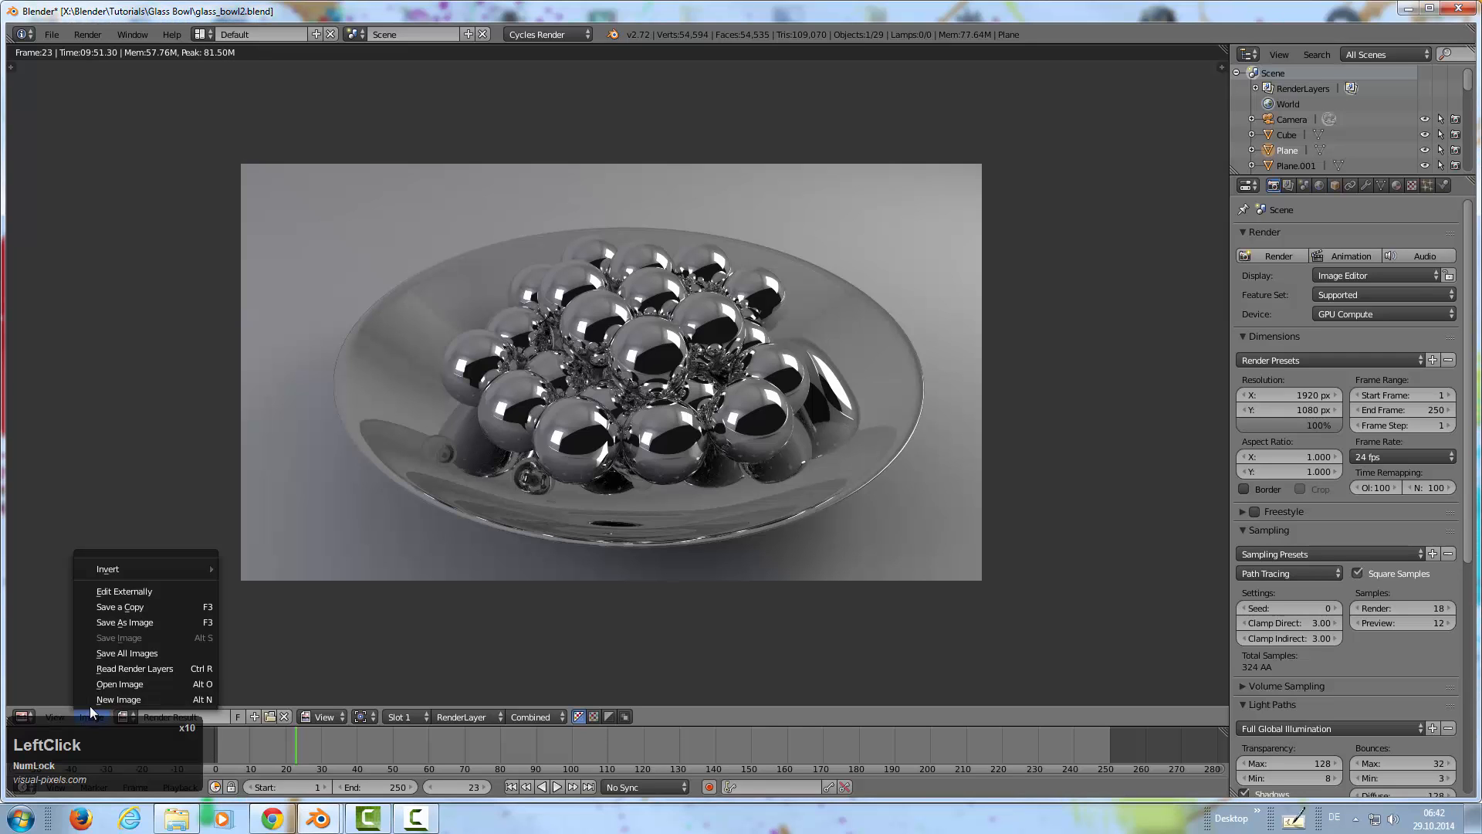
{"action": "left_click", "coordinate": [136, 622]}
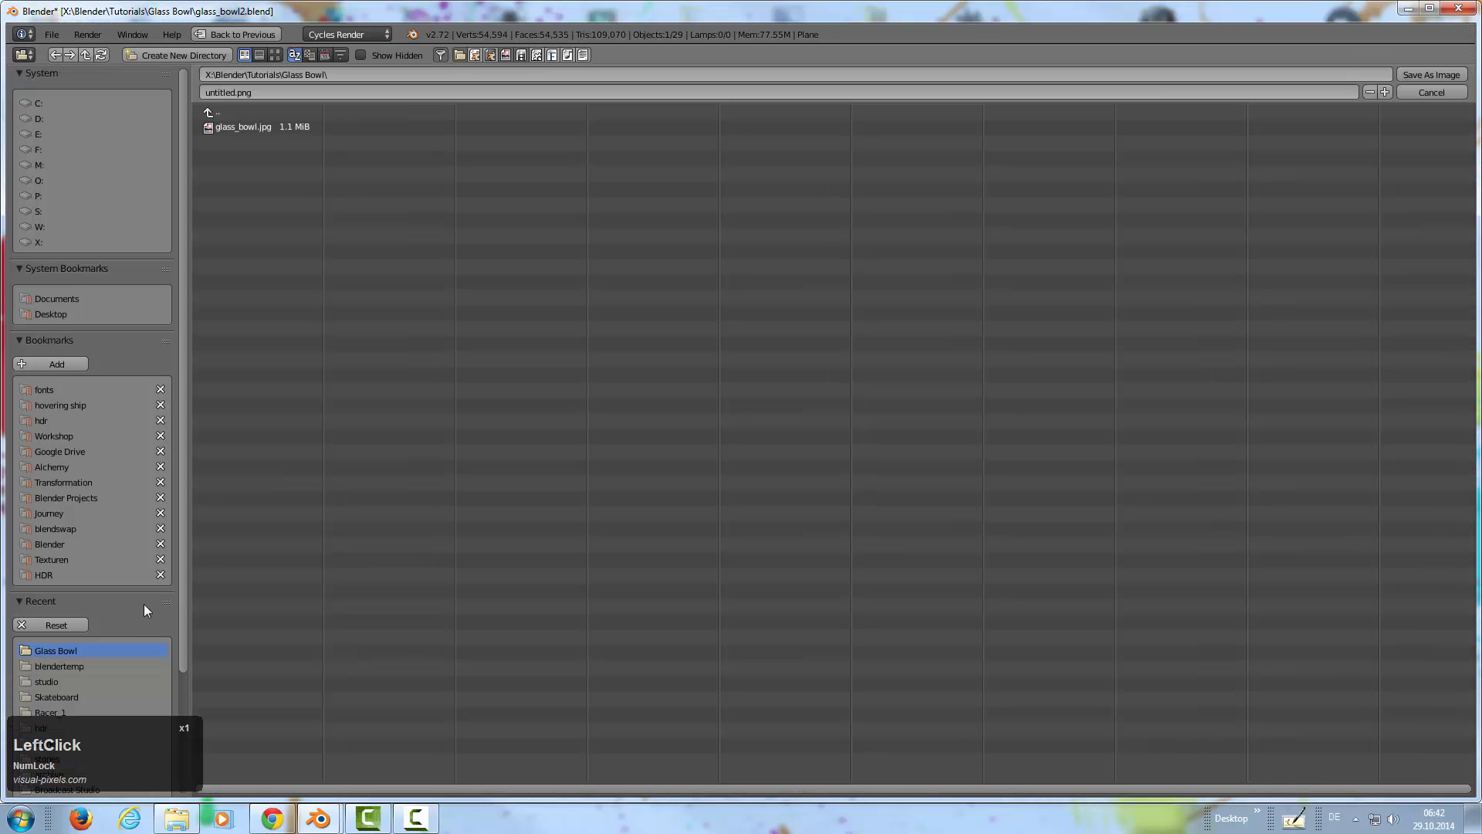
{"action": "left_click", "coordinate": [244, 125]}
{"action": "key", "text": "KP_Add"}
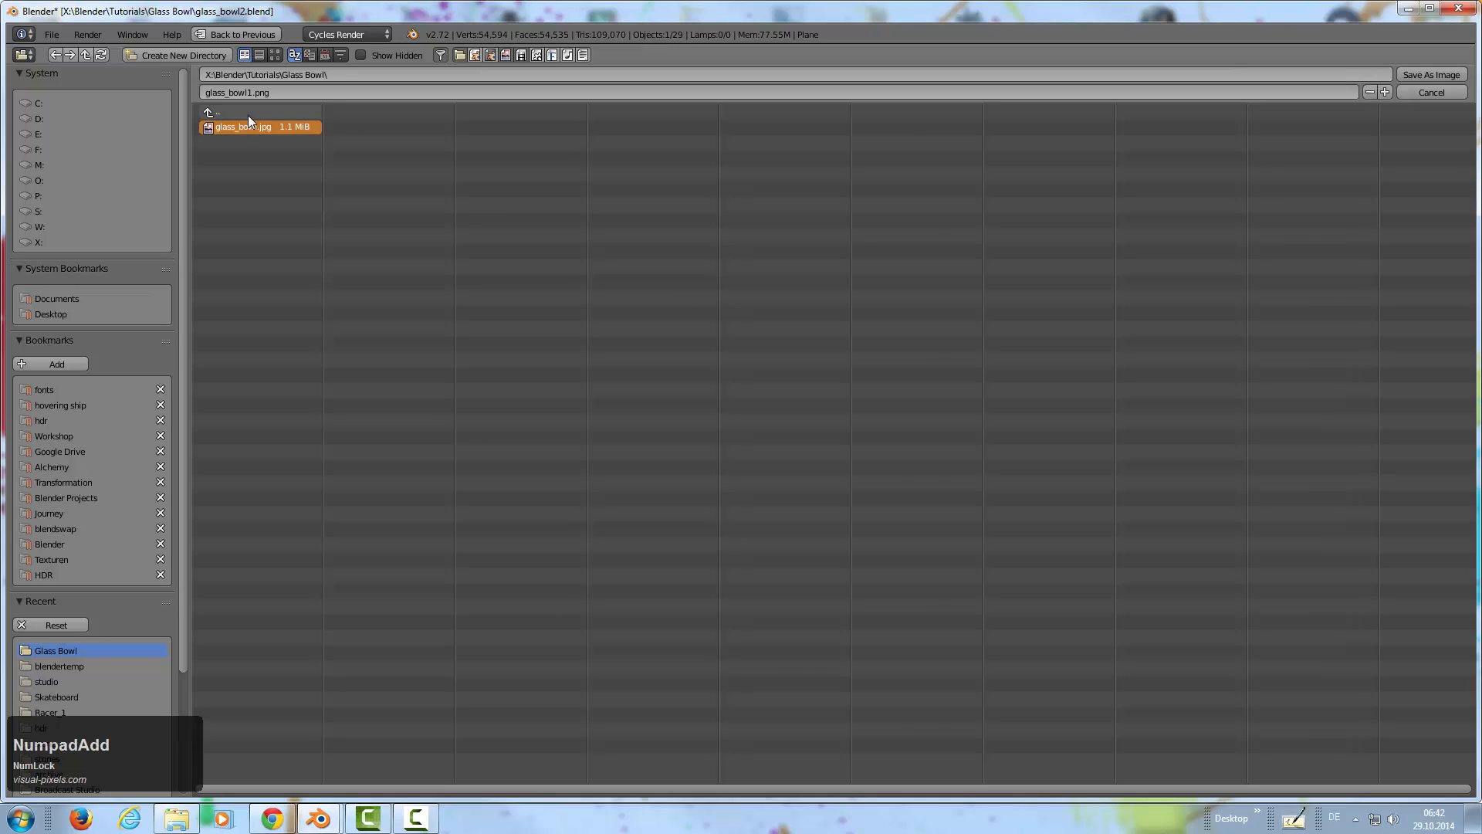
{"action": "left_click", "coordinate": [1422, 77]}
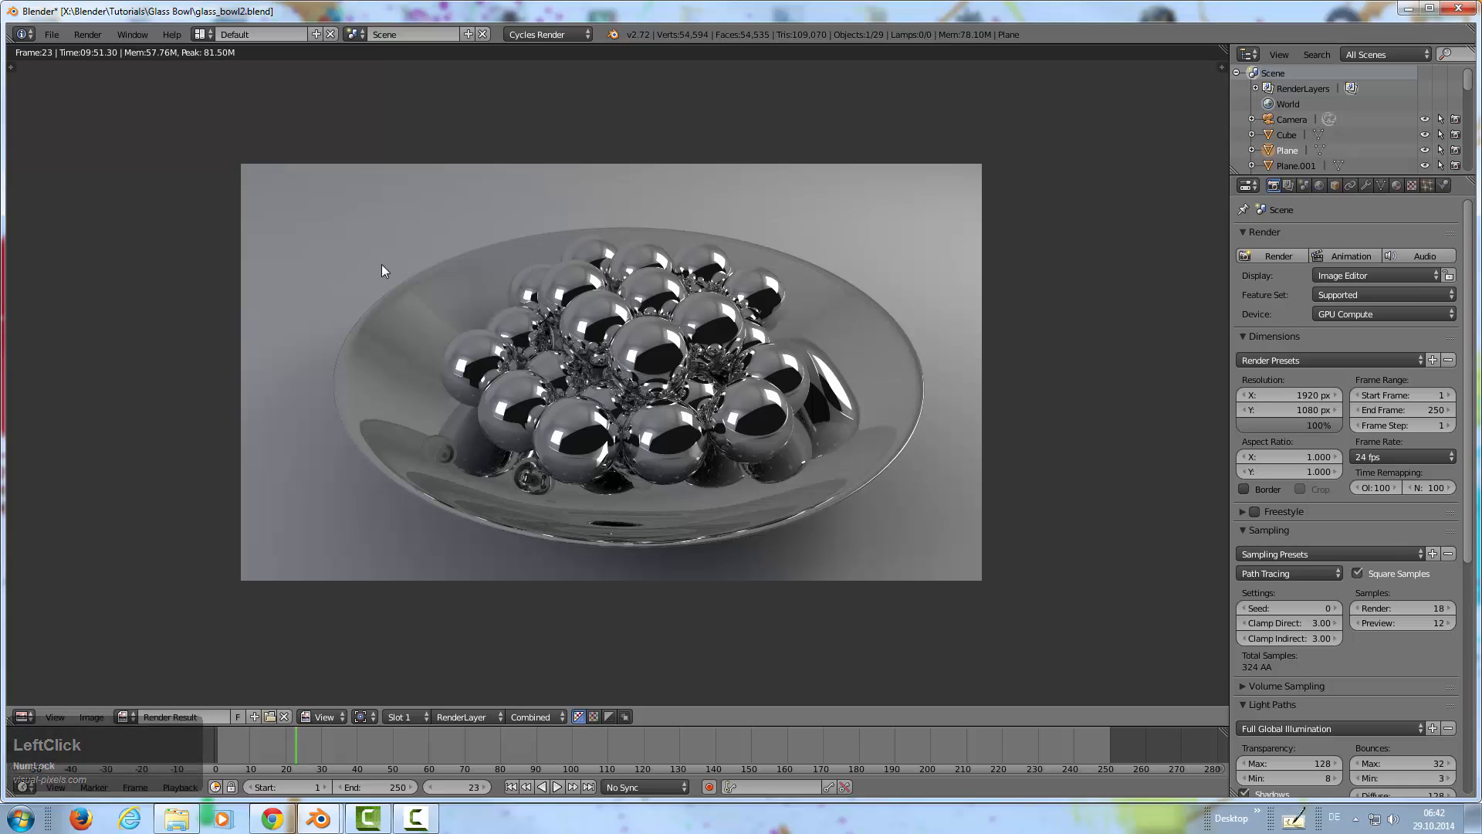
Switch to the Compositing screen layout and enable Use Nodes and Backdrop in the node editor
{"action": "left_click", "coordinate": [212, 35]}
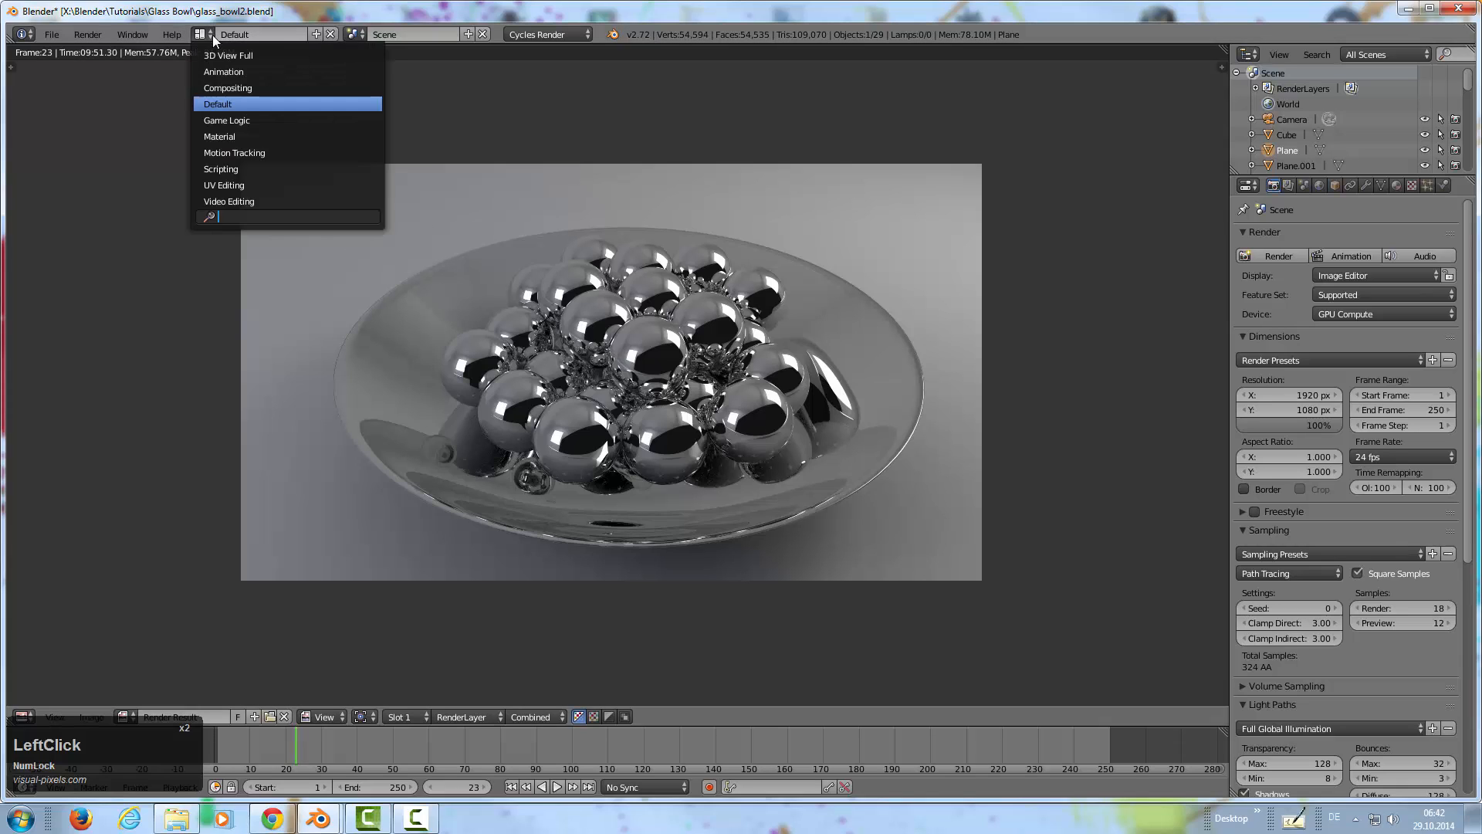
{"action": "left_click", "coordinate": [226, 89]}
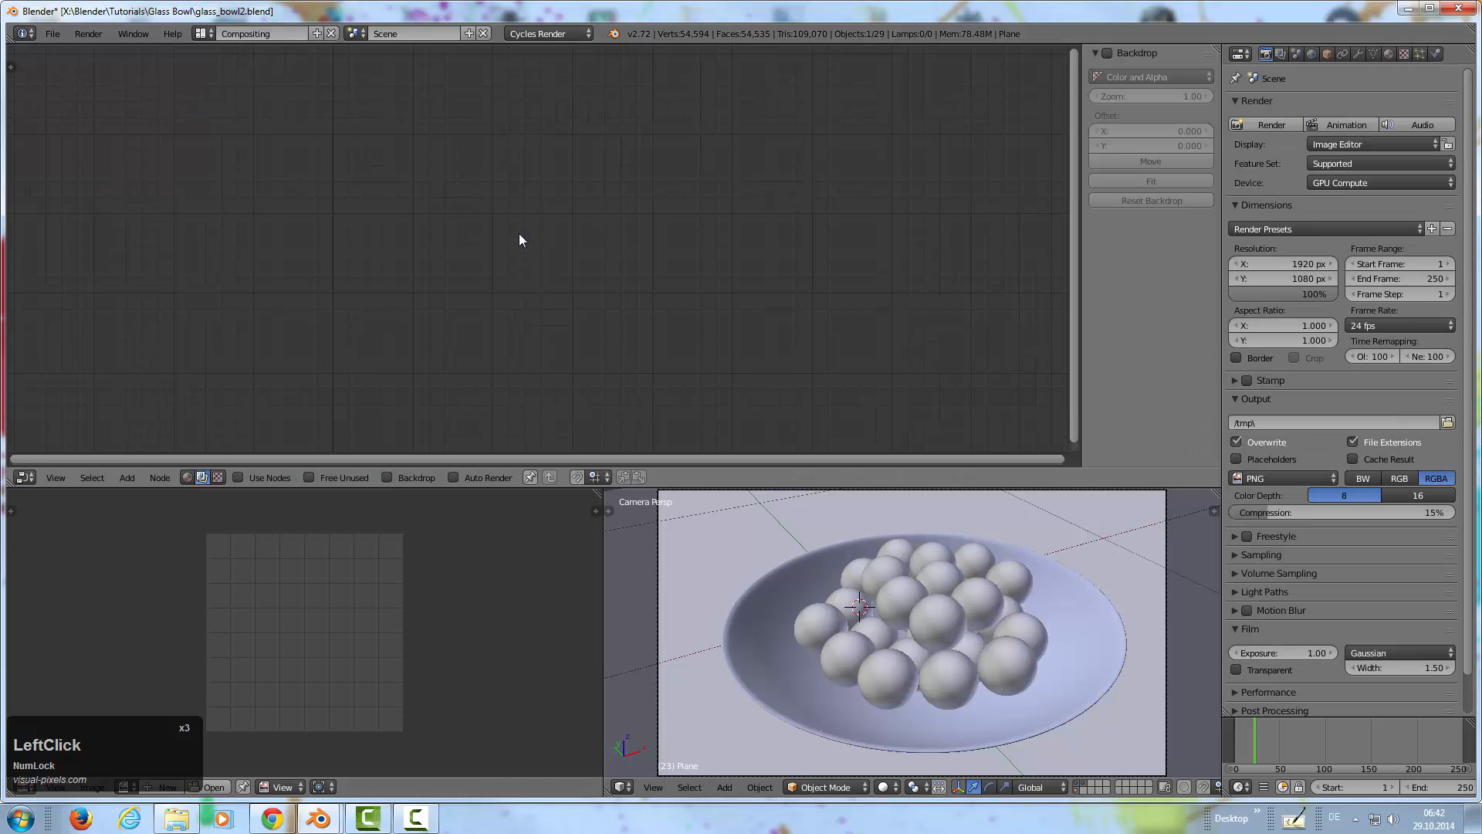
{"action": "left_click", "coordinate": [237, 477]}
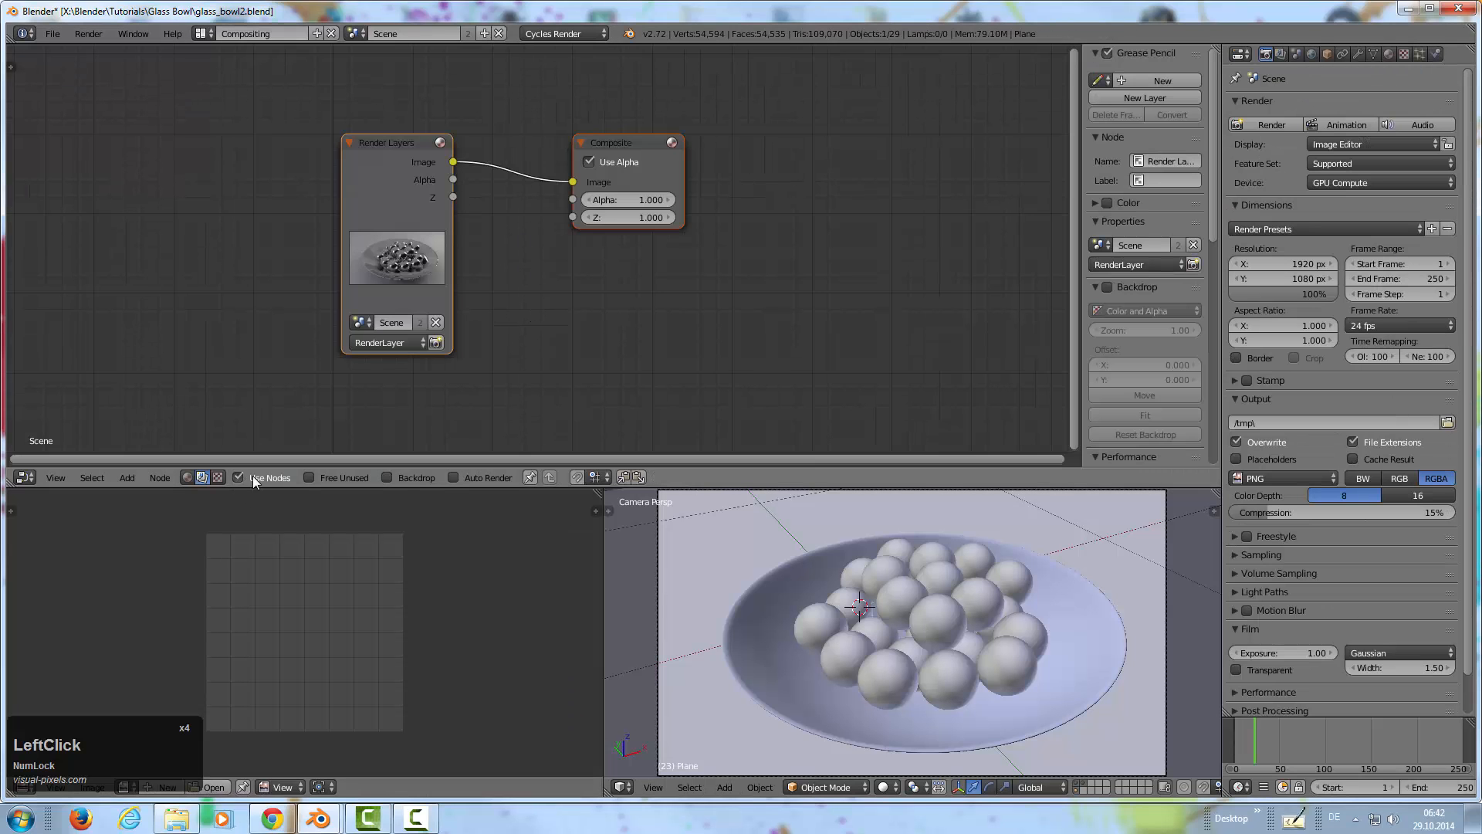
{"action": "left_click", "coordinate": [387, 477]}
Move the Render Layers node aside, connect a Viewer node to its image, and shrink the backdrop to a zoom of 0.48
{"action": "left_click_drag", "start_coordinate": [359, 142], "coordinate": [76, 113]}
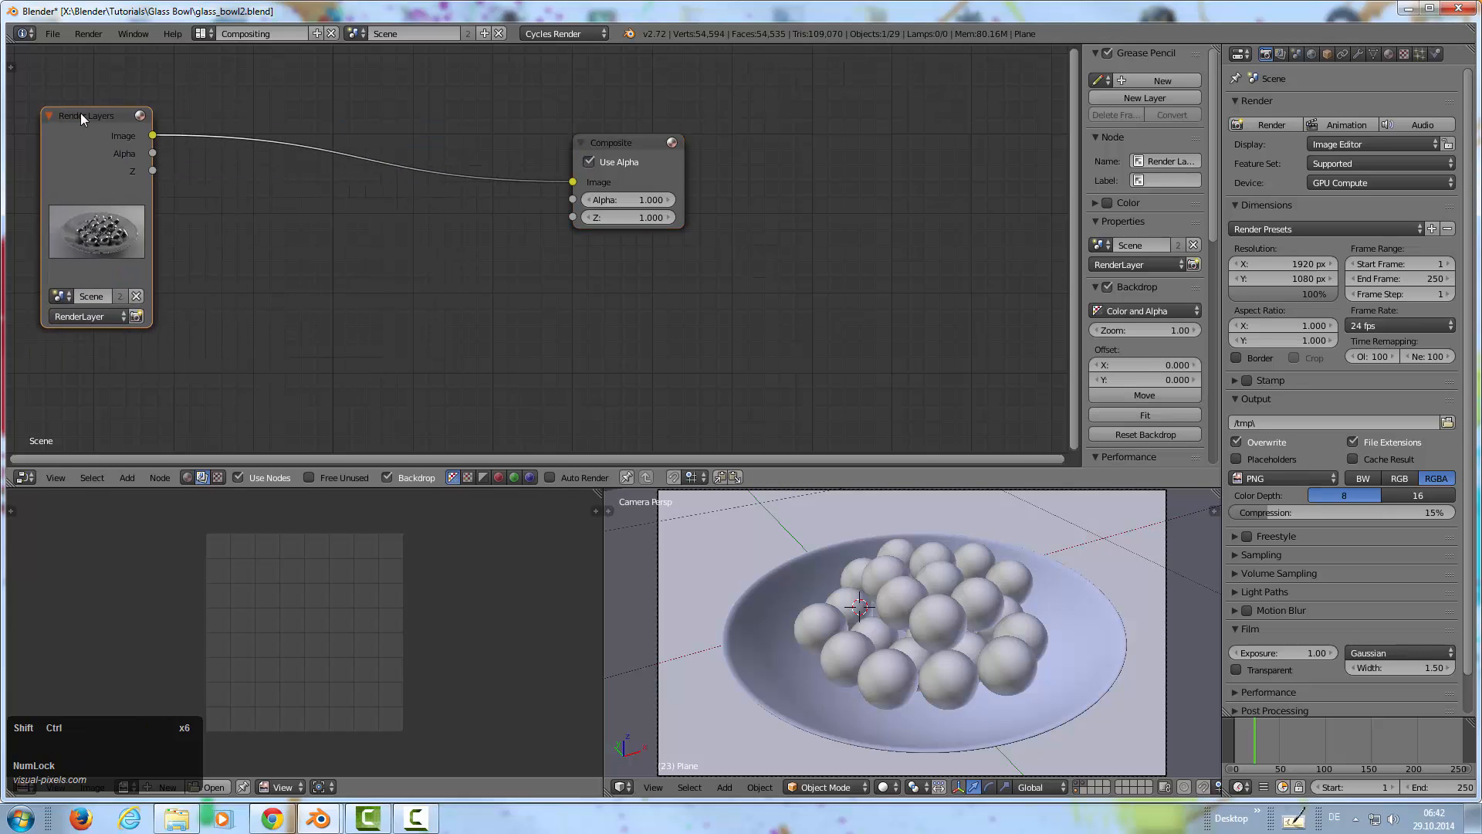
{"action": "left_click", "coordinate": [81, 112], "text": "ctrl+shift"}
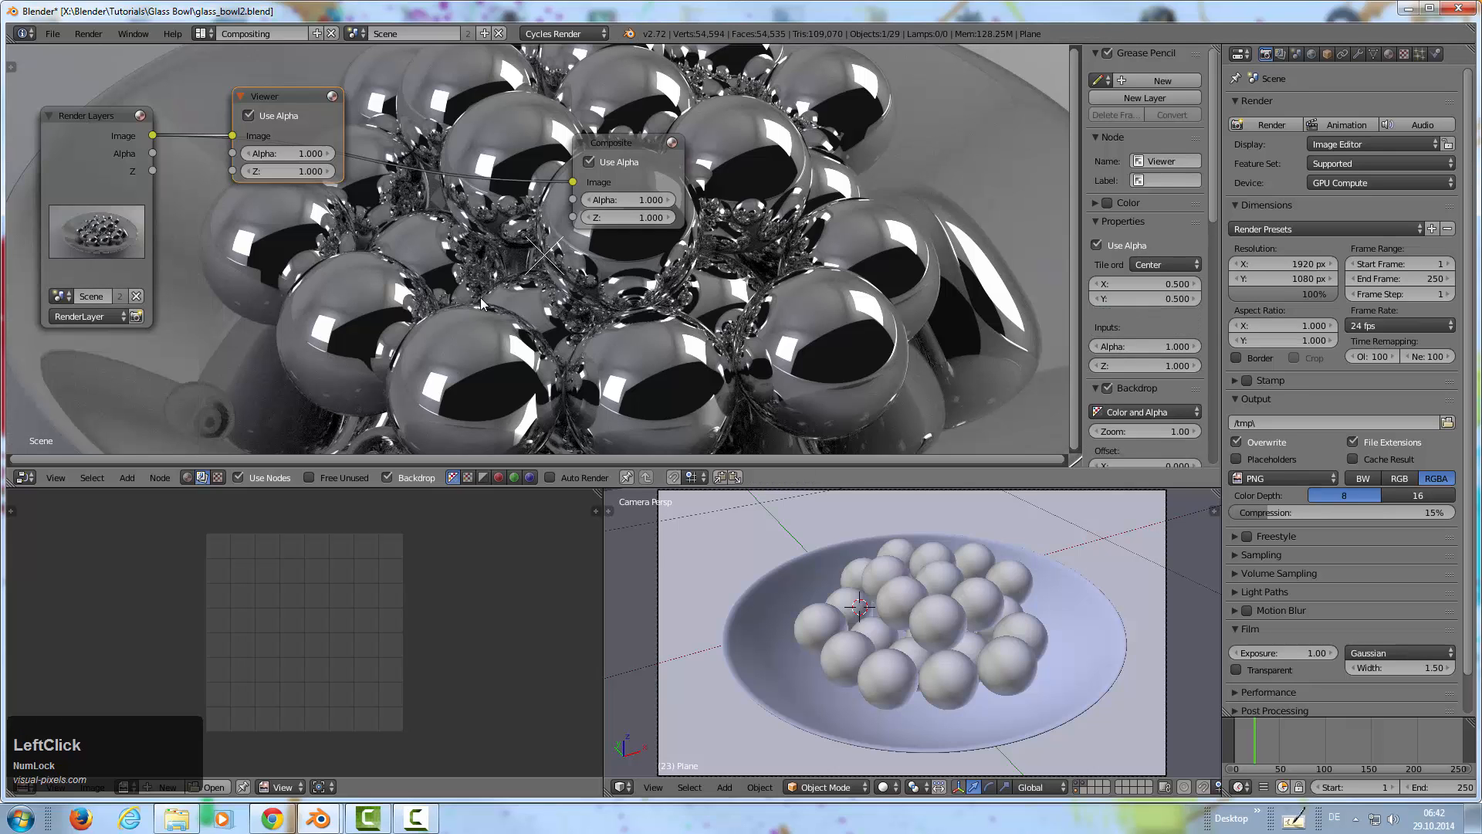
{"action": "key", "text": "v"}
{"action": "key", "text": "v"}
{"action": "key", "text": "v"}
{"action": "key", "text": "v"}
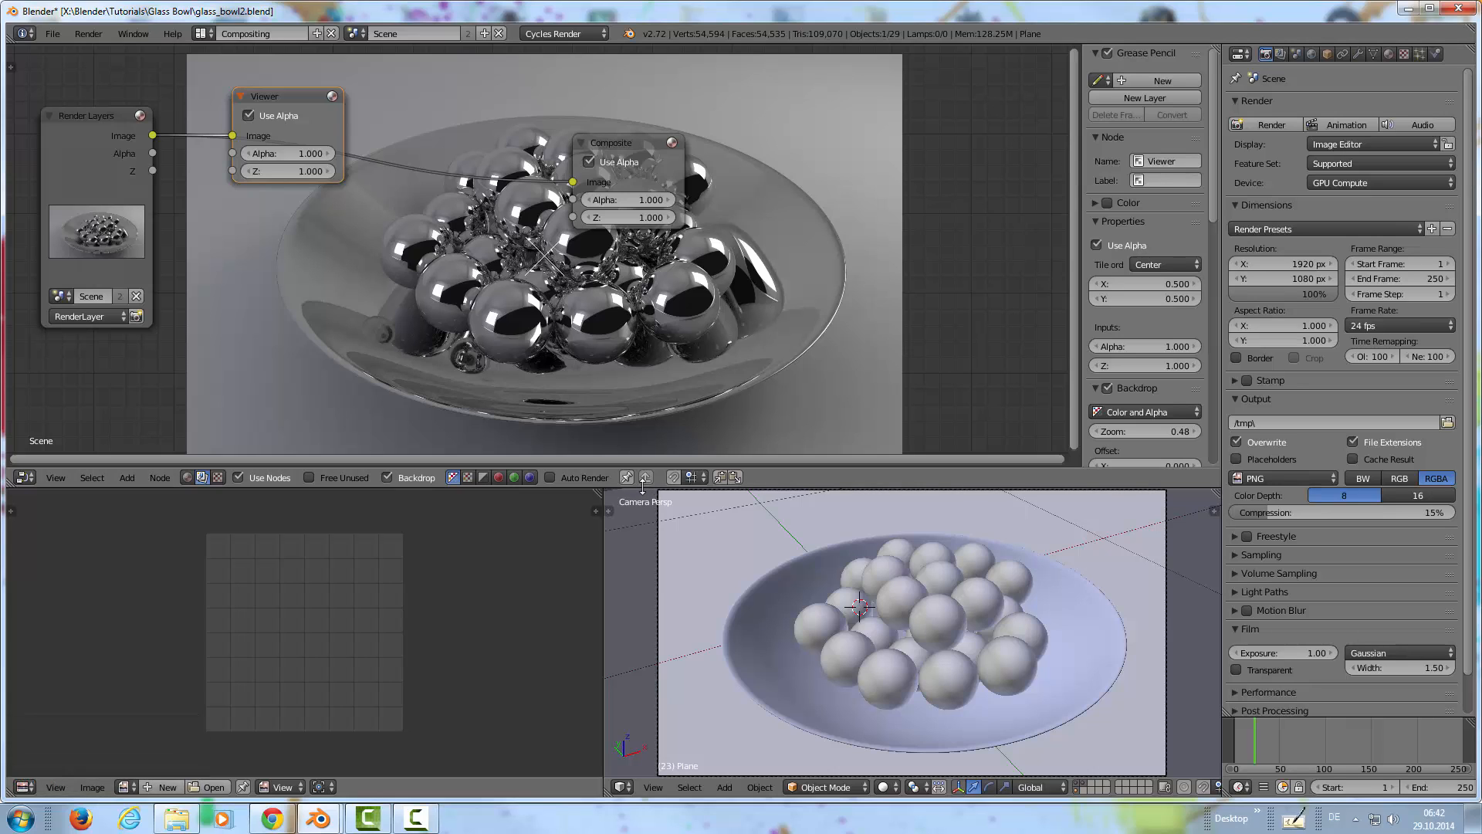
Enlarge the node editor slightly and move the Viewer and Composite nodes clear of the backdrop image, with Composite above Viewer
{"action": "left_click_drag", "start_coordinate": [793, 496], "coordinate": [794, 514]}
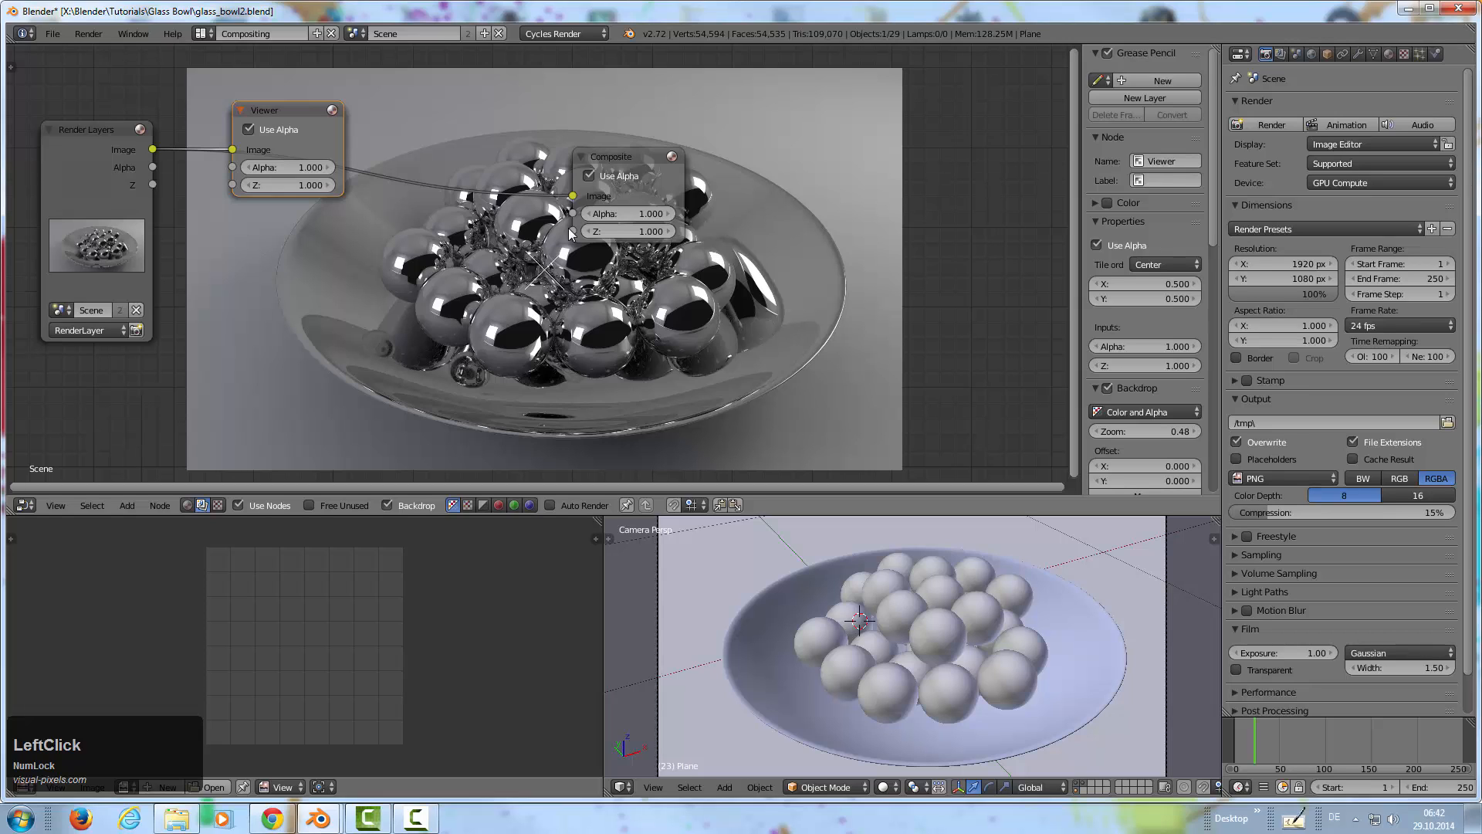
{"action": "left_click_drag", "start_coordinate": [306, 121], "coordinate": [1000, 287]}
{"action": "left_click", "coordinate": [629, 163]}
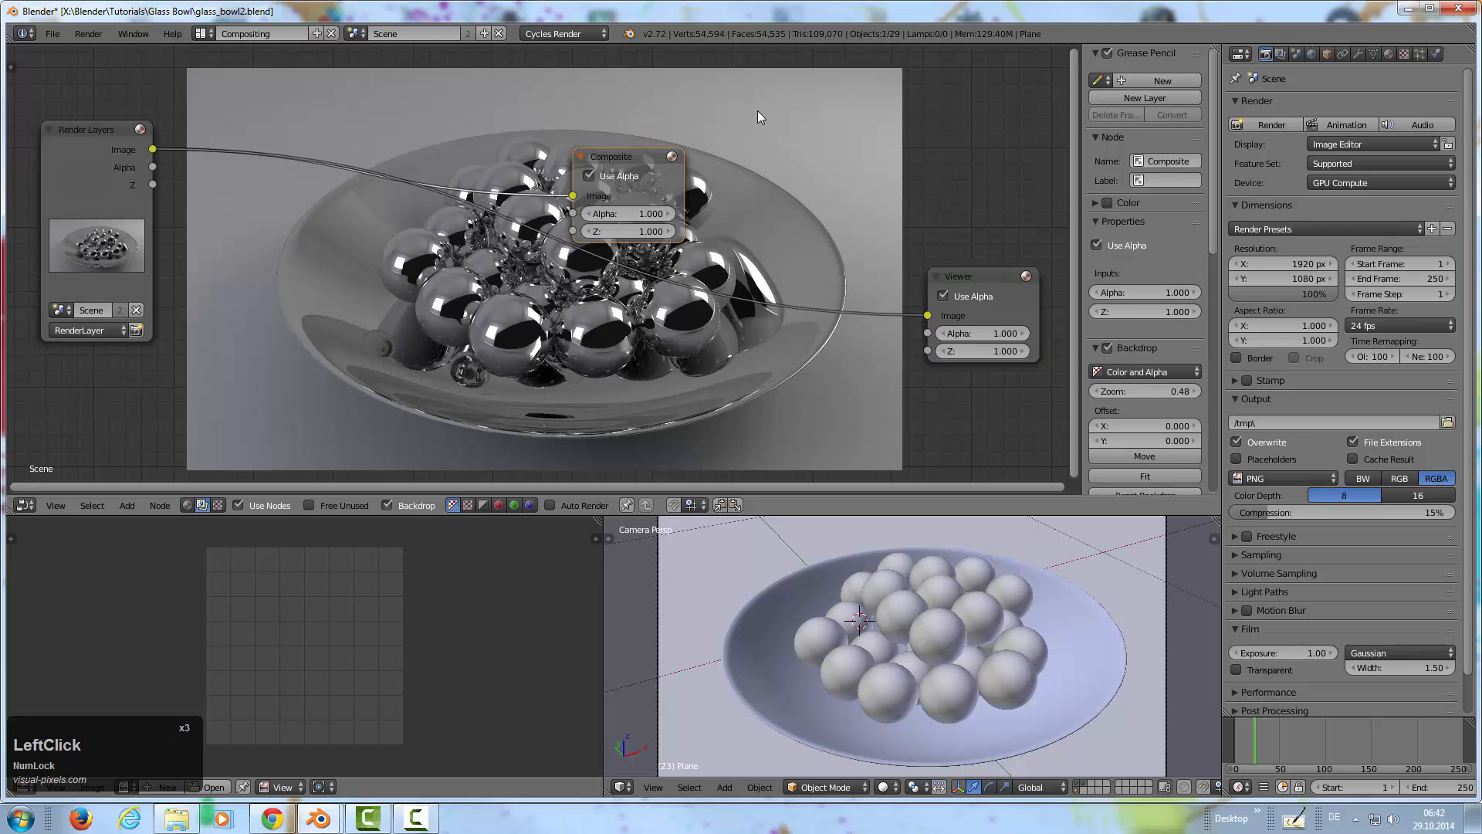
{"action": "left_click_drag", "start_coordinate": [757, 110], "coordinate": [977, 106]}
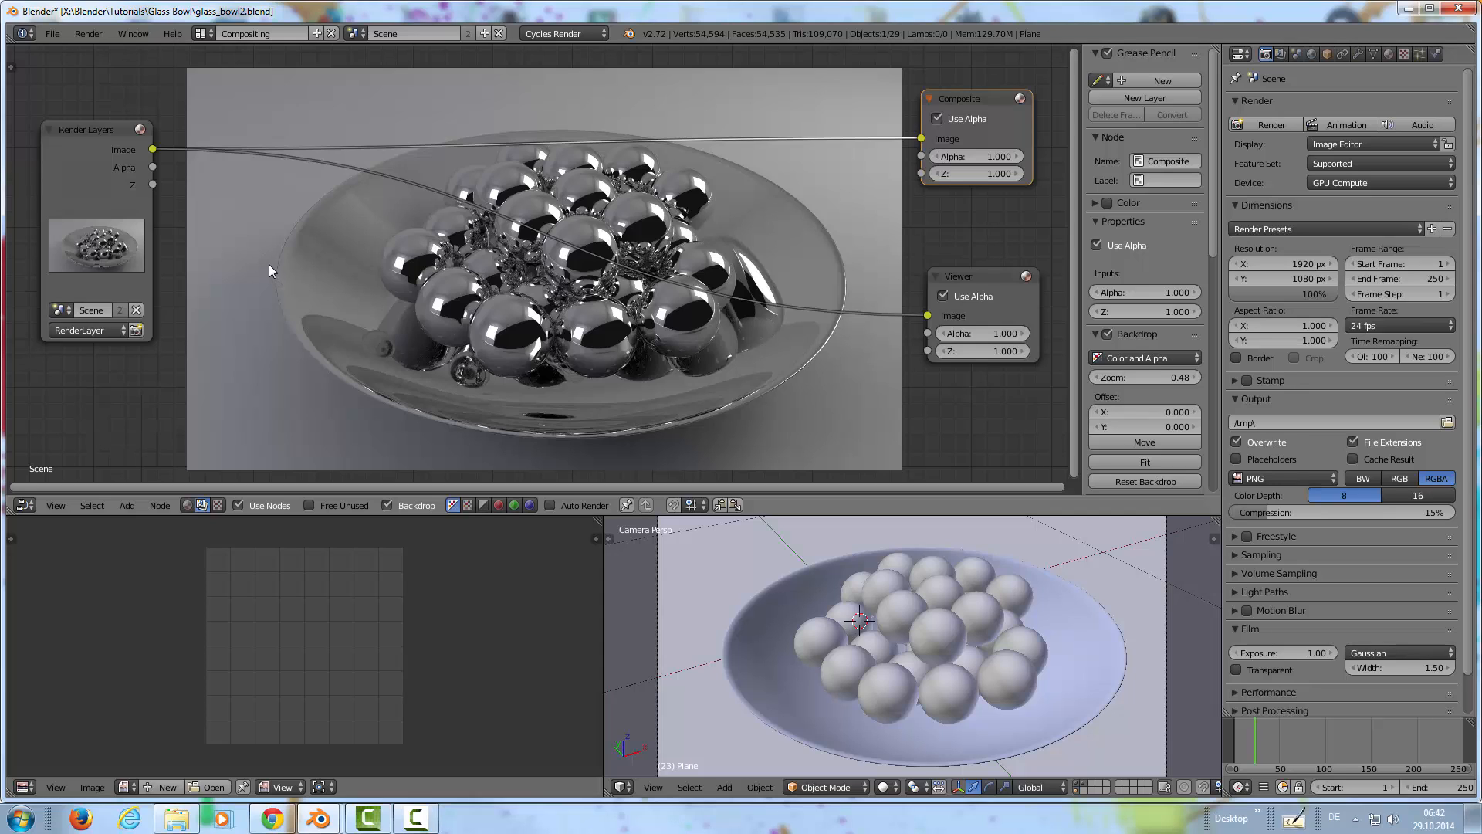
Insert a Color Balance node into the link between the Render Layers and Viewer nodes
{"action": "key", "text": "shift+a"}
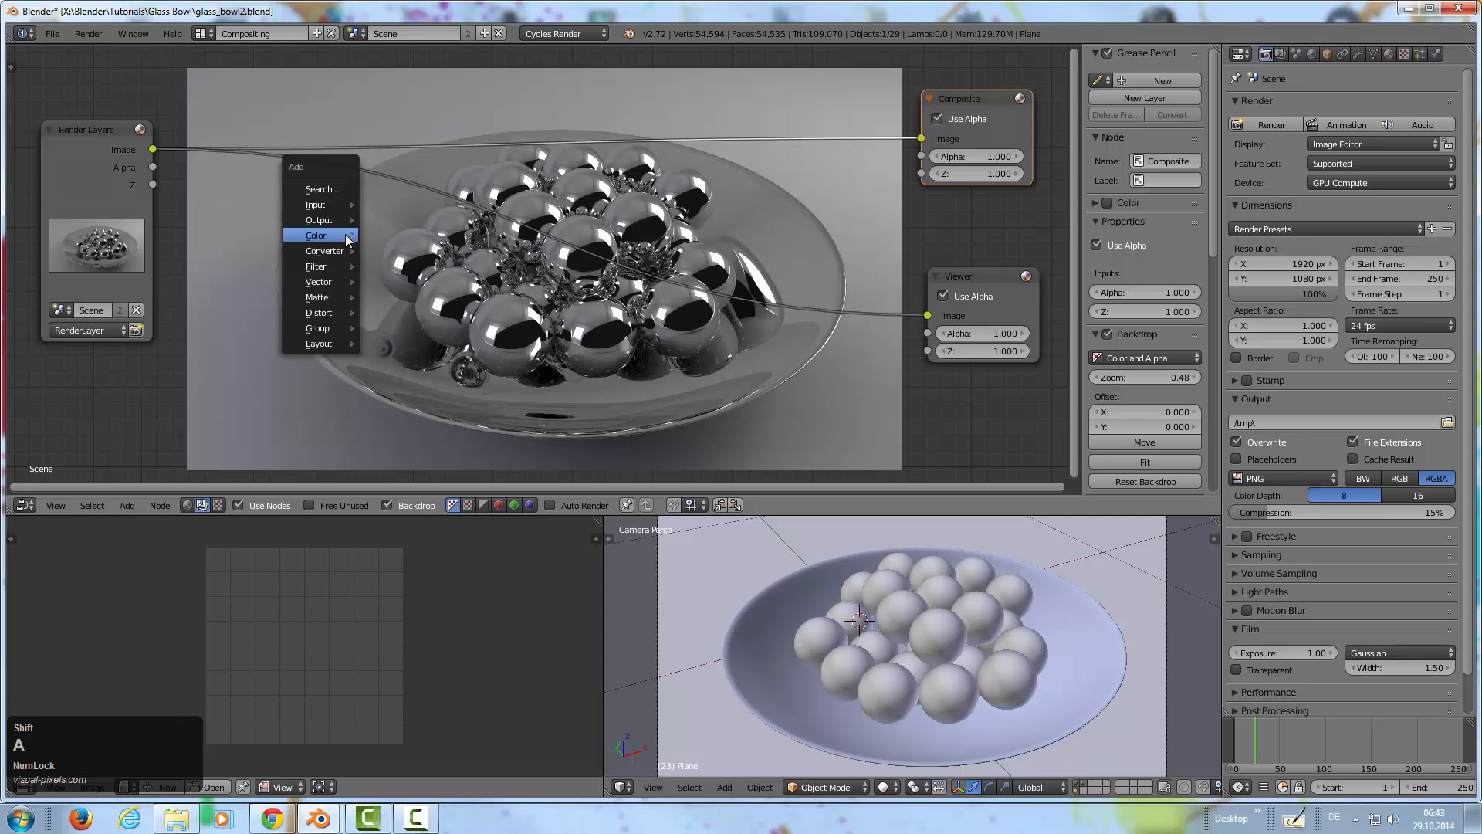
{"action": "mouse_move", "coordinate": [346, 238]}
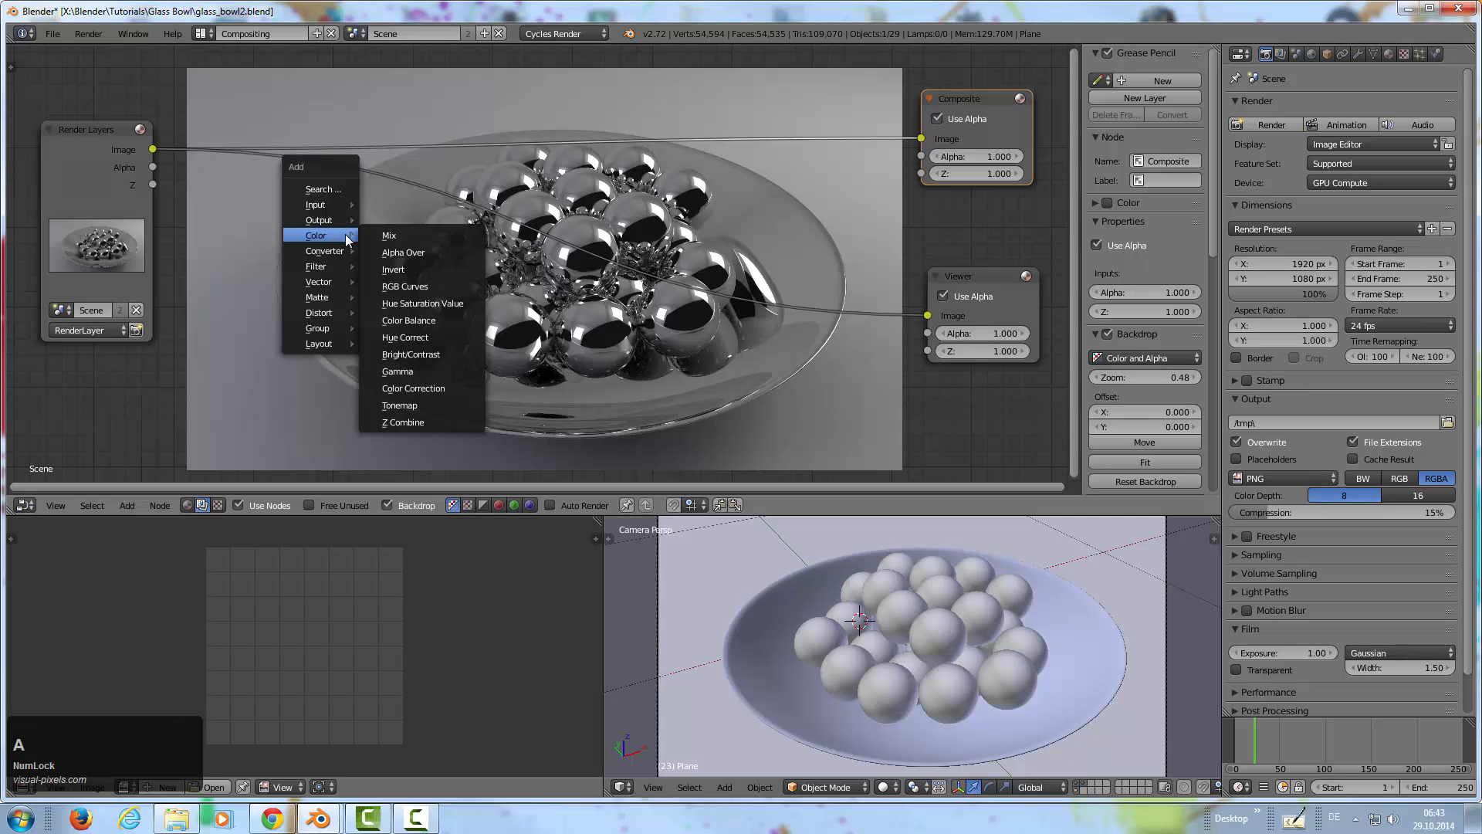
{"action": "left_click", "coordinate": [423, 320]}
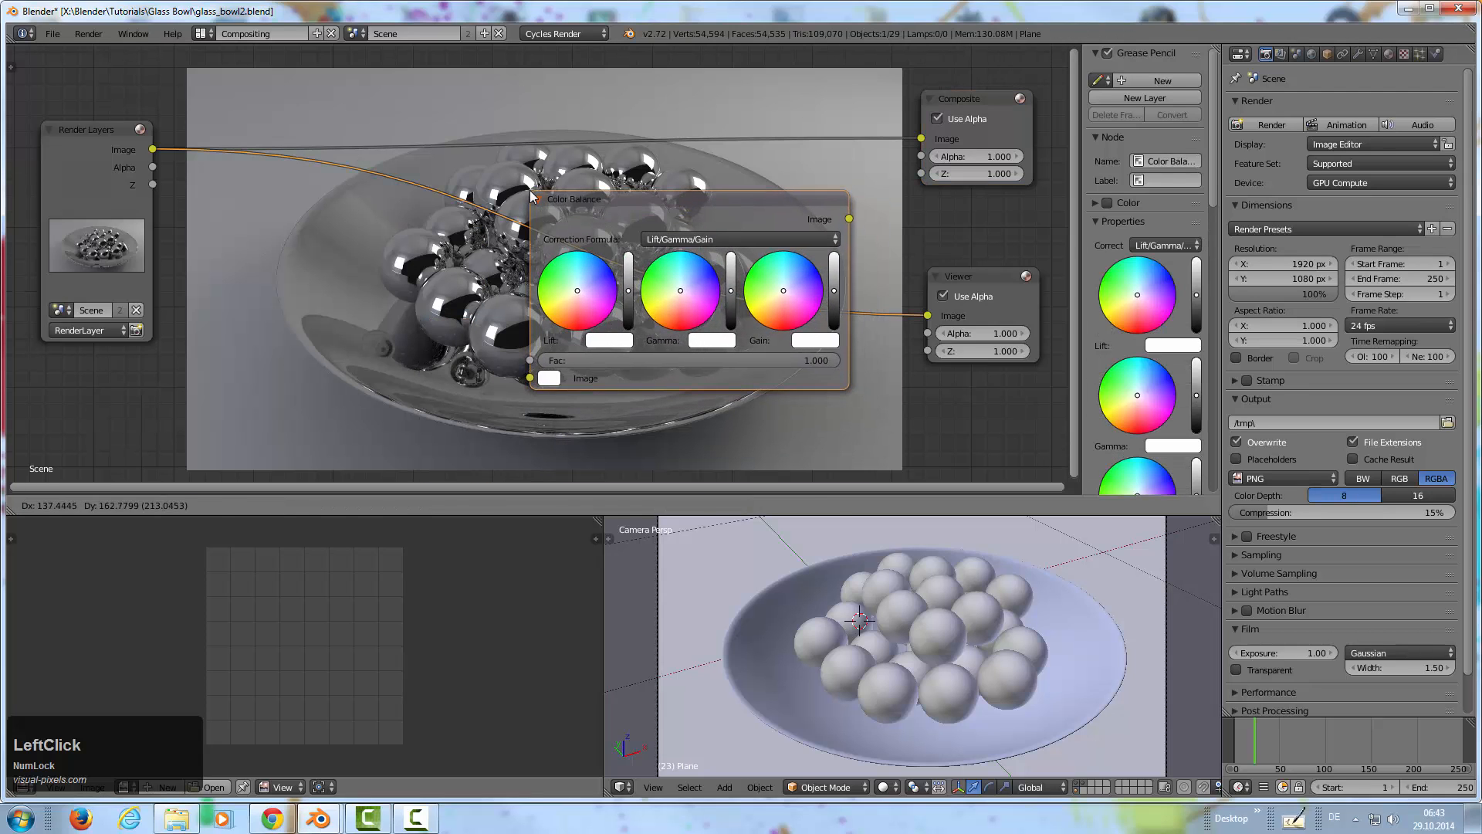
{"action": "left_click", "coordinate": [530, 189]}
{"action": "left_click_drag", "start_coordinate": [581, 202], "coordinate": [375, 183]}
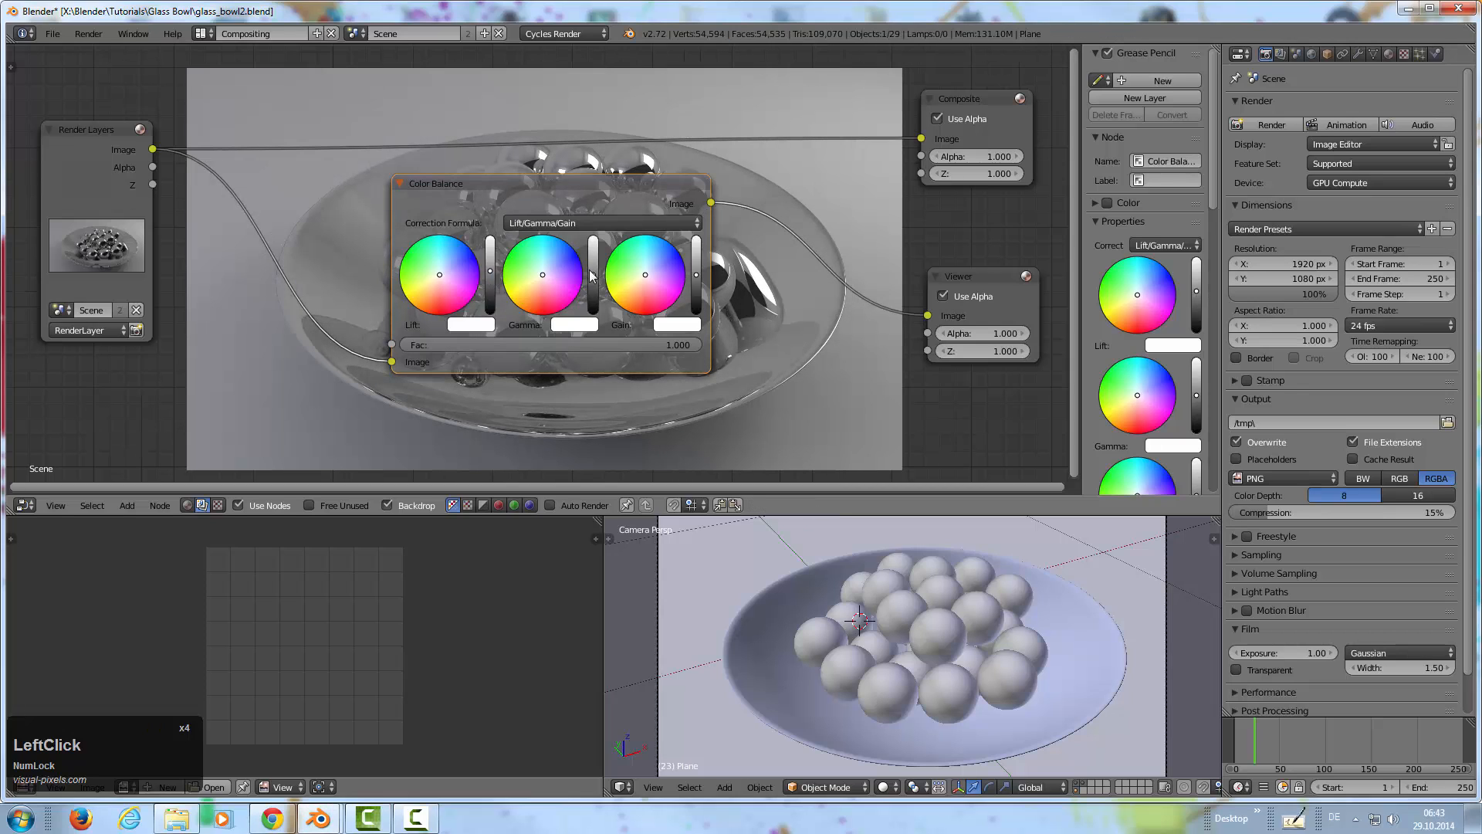
Brighten the Color Balance node's gamma and gain slightly, tinting gain and lift towards blue and gamma towards yellow-green
{"action": "left_click_drag", "start_coordinate": [592, 276], "coordinate": [593, 274]}
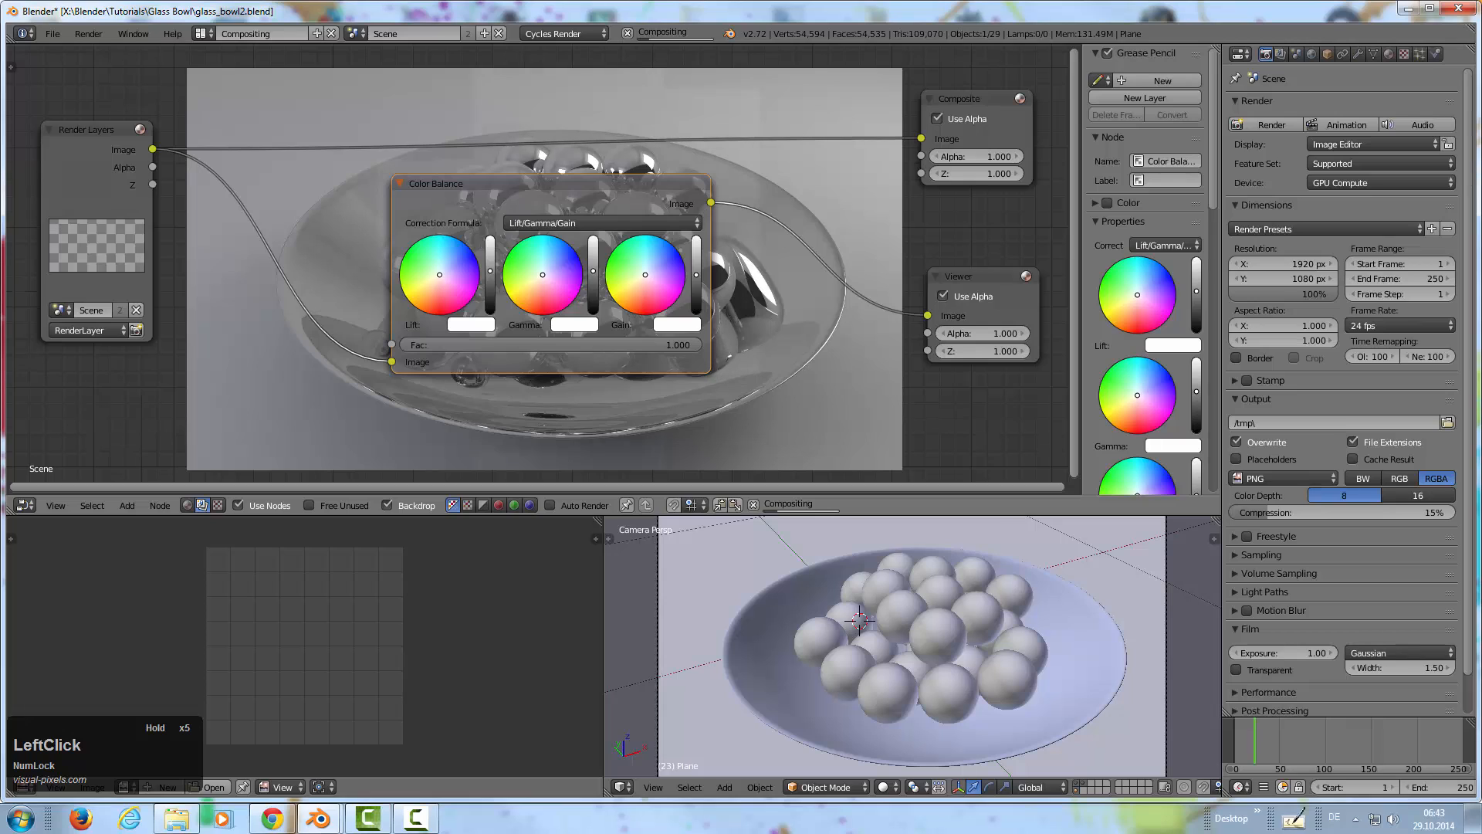
{"action": "left_click_drag", "start_coordinate": [698, 274], "coordinate": [698, 271]}
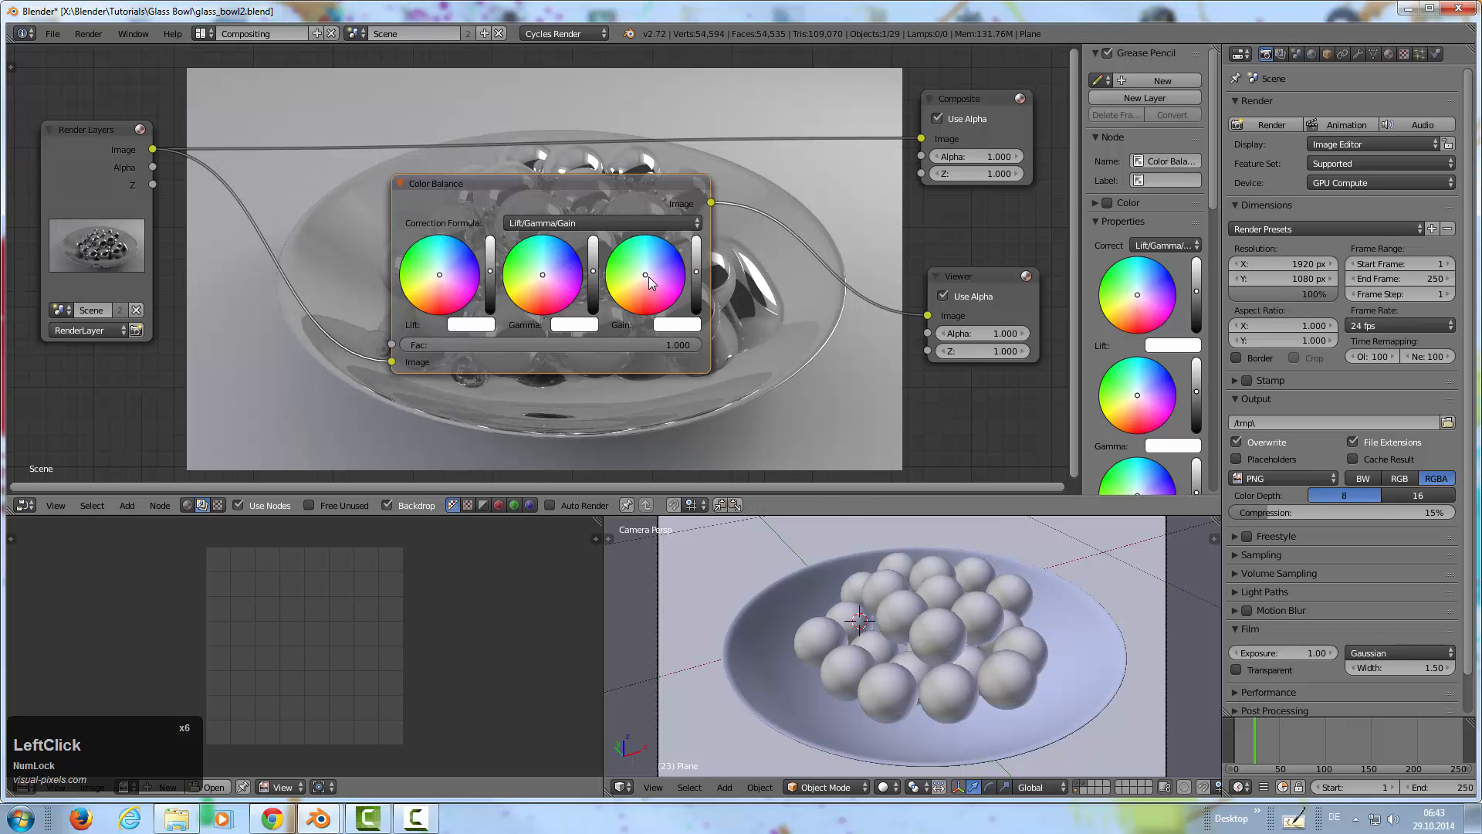
{"action": "left_click", "coordinate": [647, 271]}
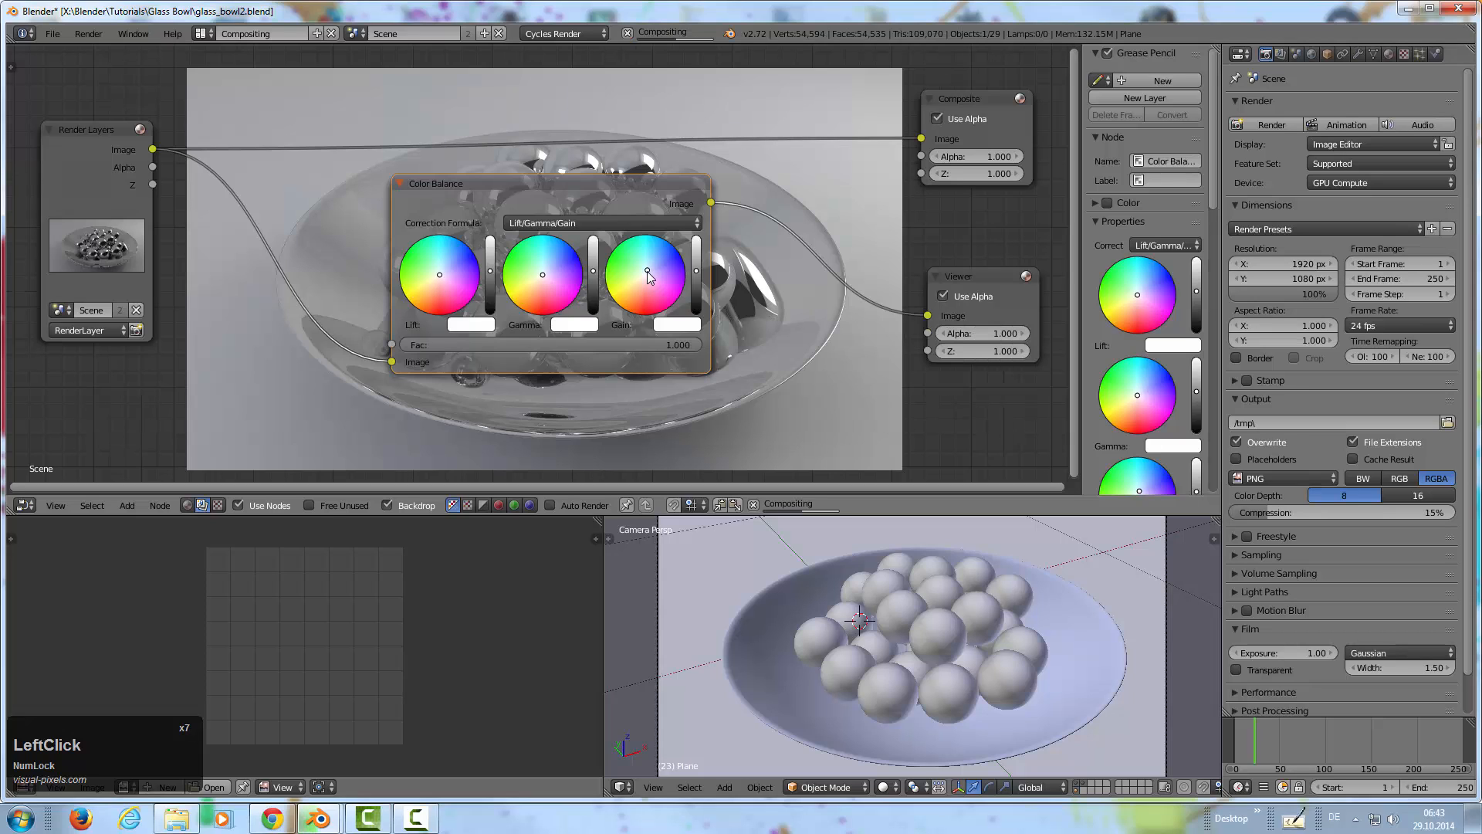
{"action": "left_click", "coordinate": [538, 279]}
{"action": "left_click", "coordinate": [441, 269]}
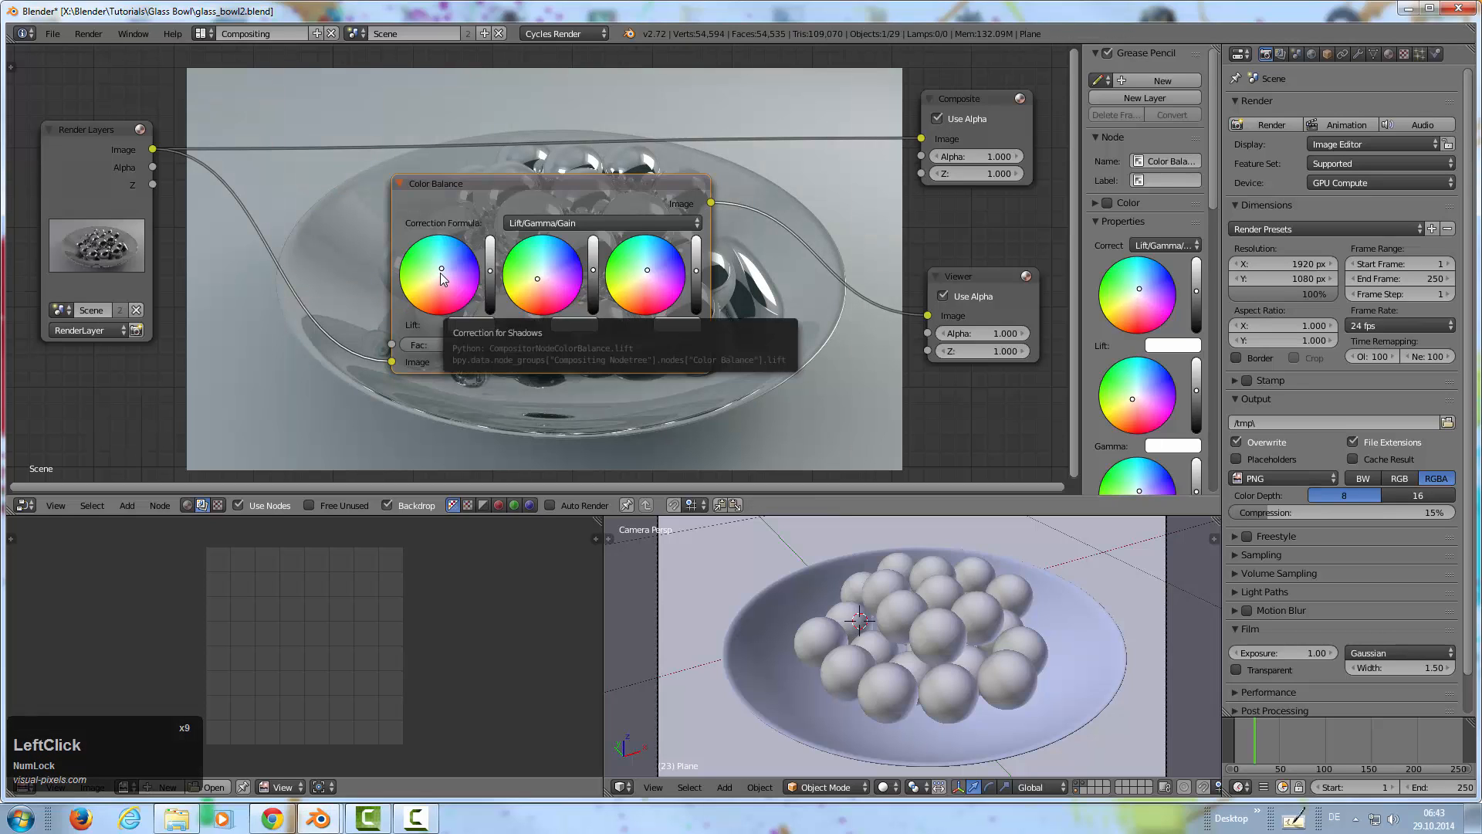
Move the Color Balance and Render Layers nodes up to free space beneath them in the node editor
{"action": "left_click", "coordinate": [442, 270]}
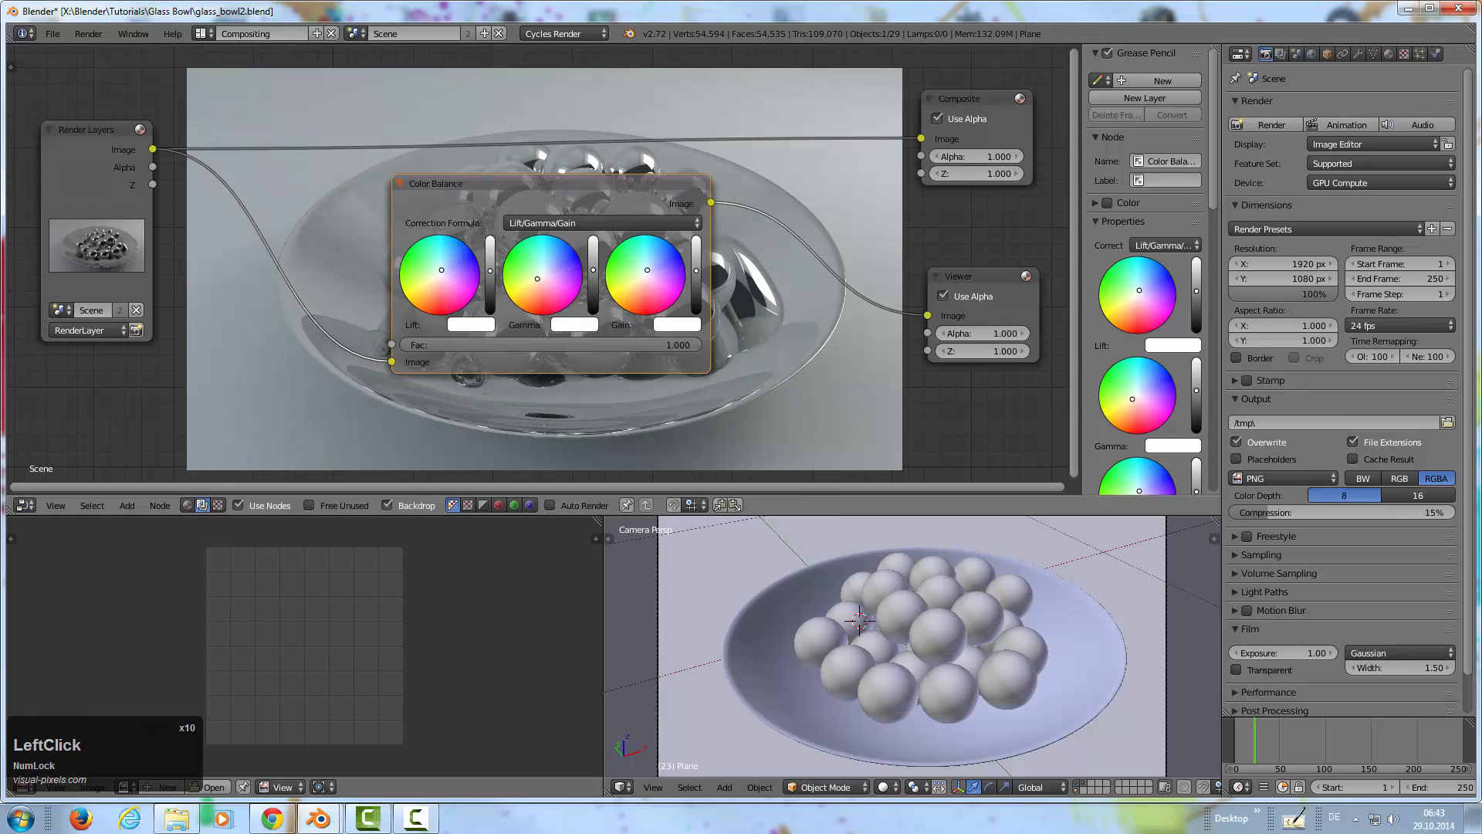
{"action": "left_click_drag", "start_coordinate": [548, 190], "coordinate": [495, 82]}
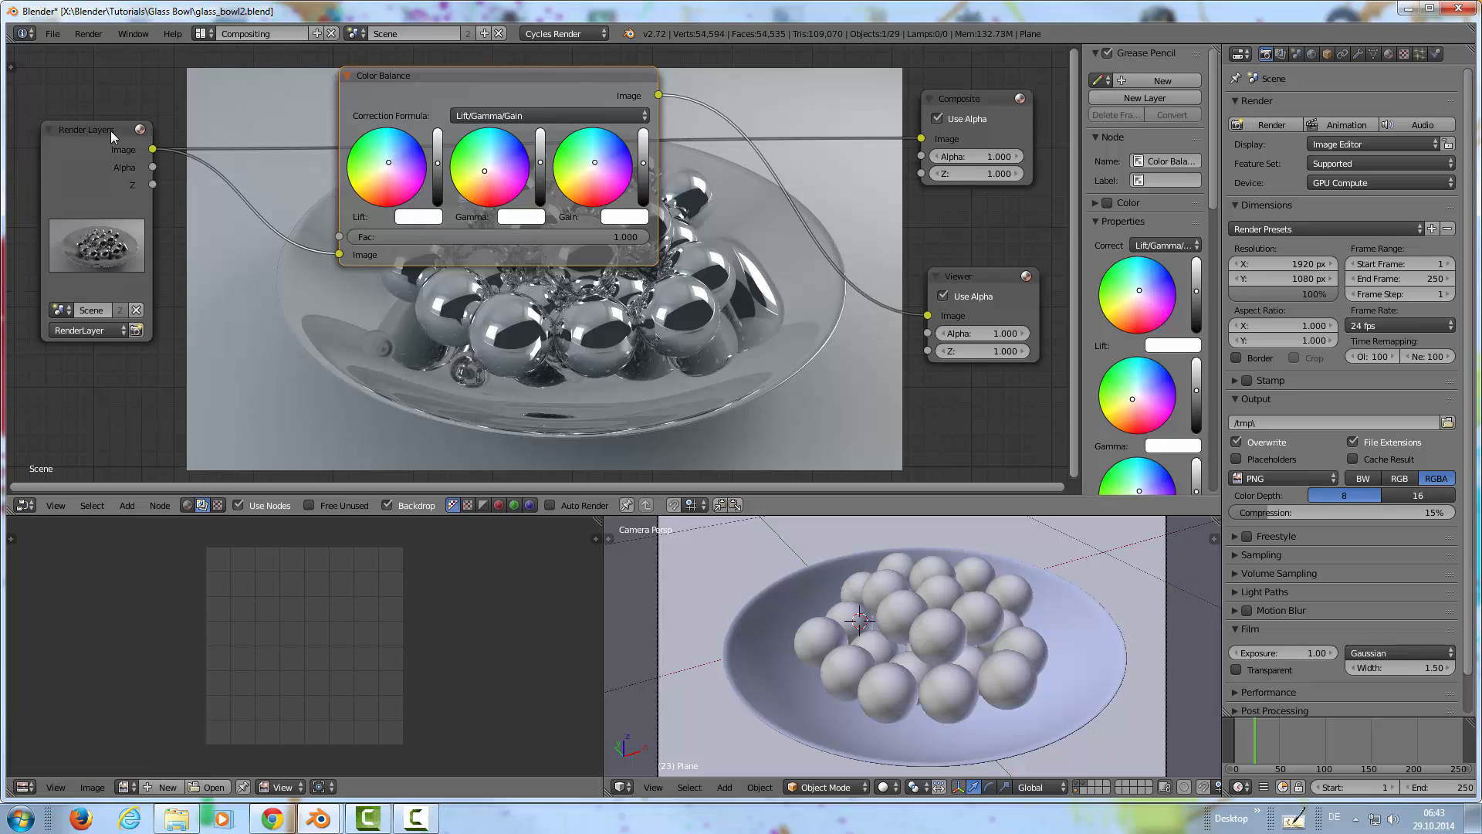
{"action": "left_click_drag", "start_coordinate": [110, 132], "coordinate": [103, 77]}
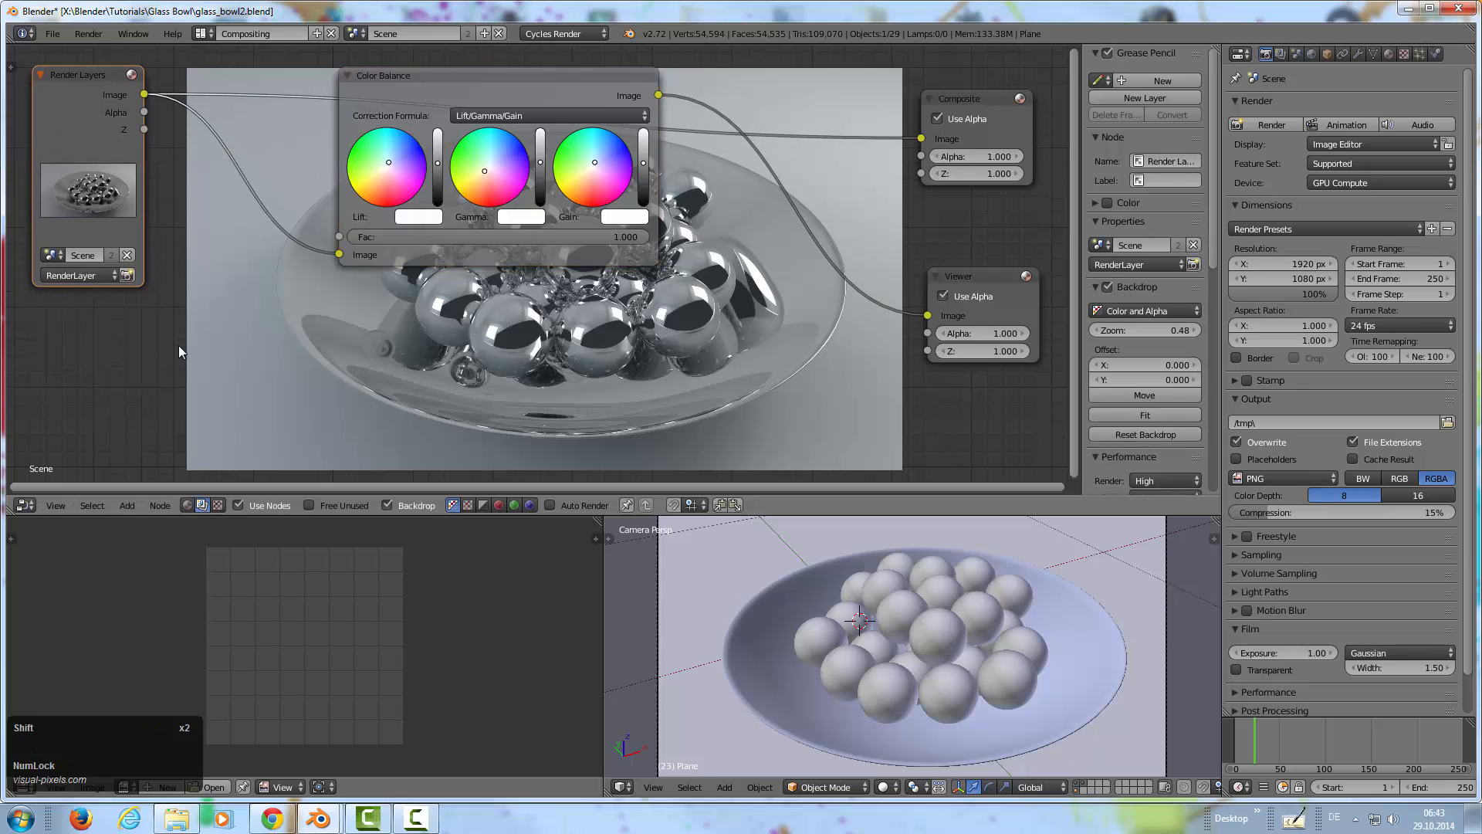
Add an Ellipse Mask node and place it directly below the Render Layers node
{"action": "key", "text": "shift+a"}
{"action": "mouse_move", "coordinate": [169, 410]}
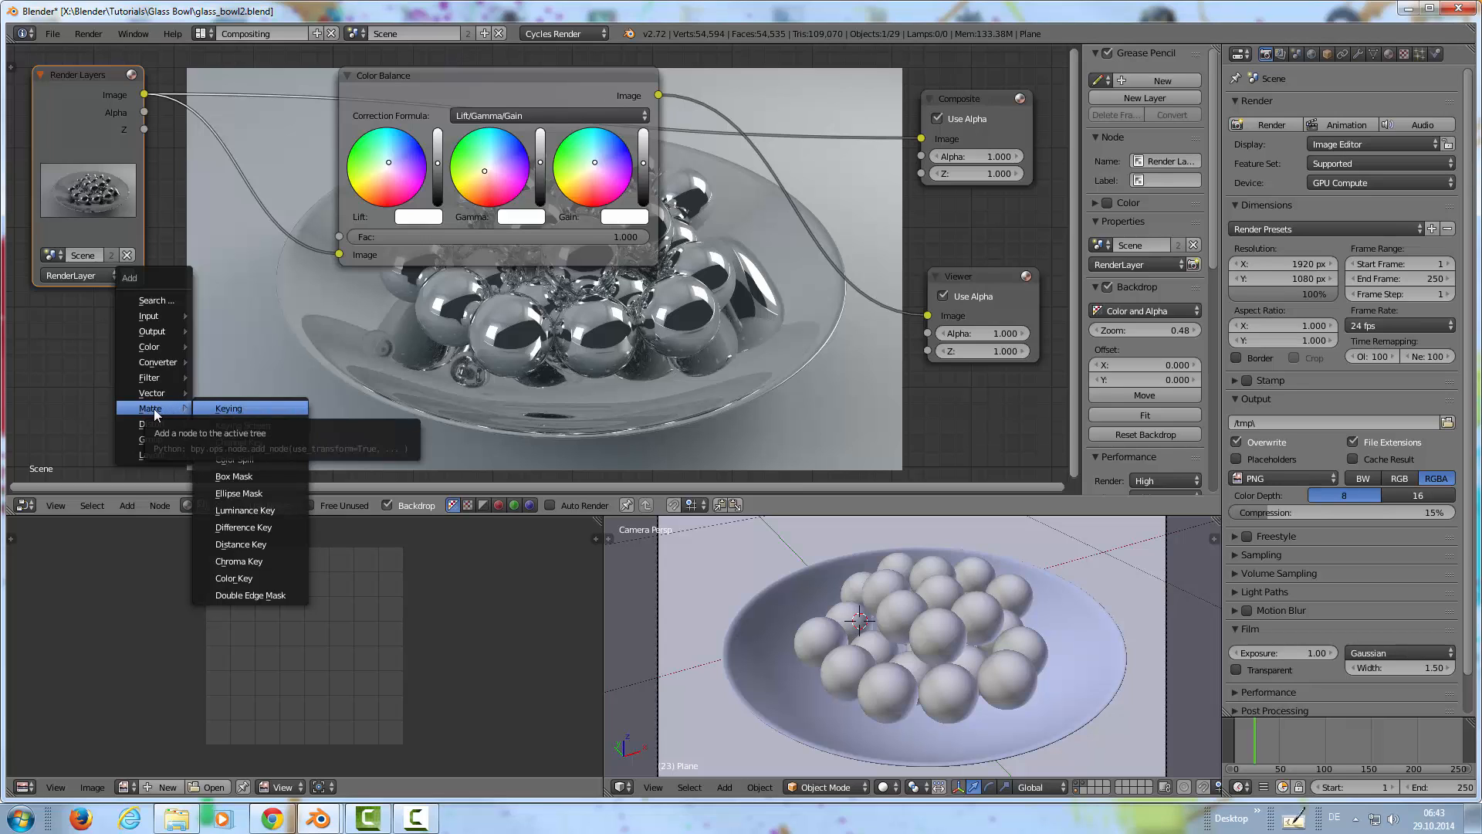
{"action": "left_click", "coordinate": [244, 494]}
{"action": "left_click", "coordinate": [78, 298]}
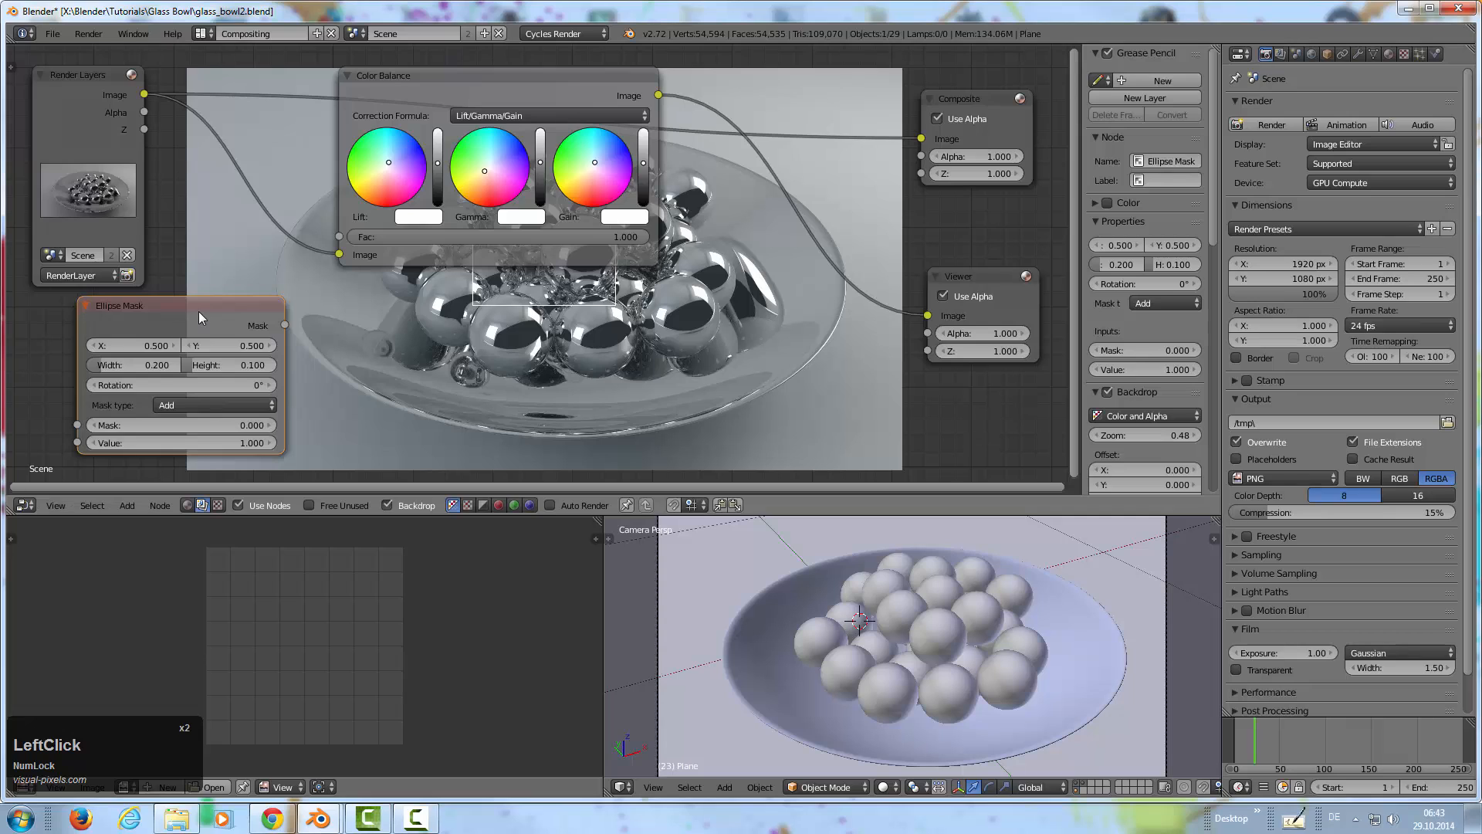
{"action": "left_click_drag", "start_coordinate": [188, 305], "coordinate": [156, 314]}
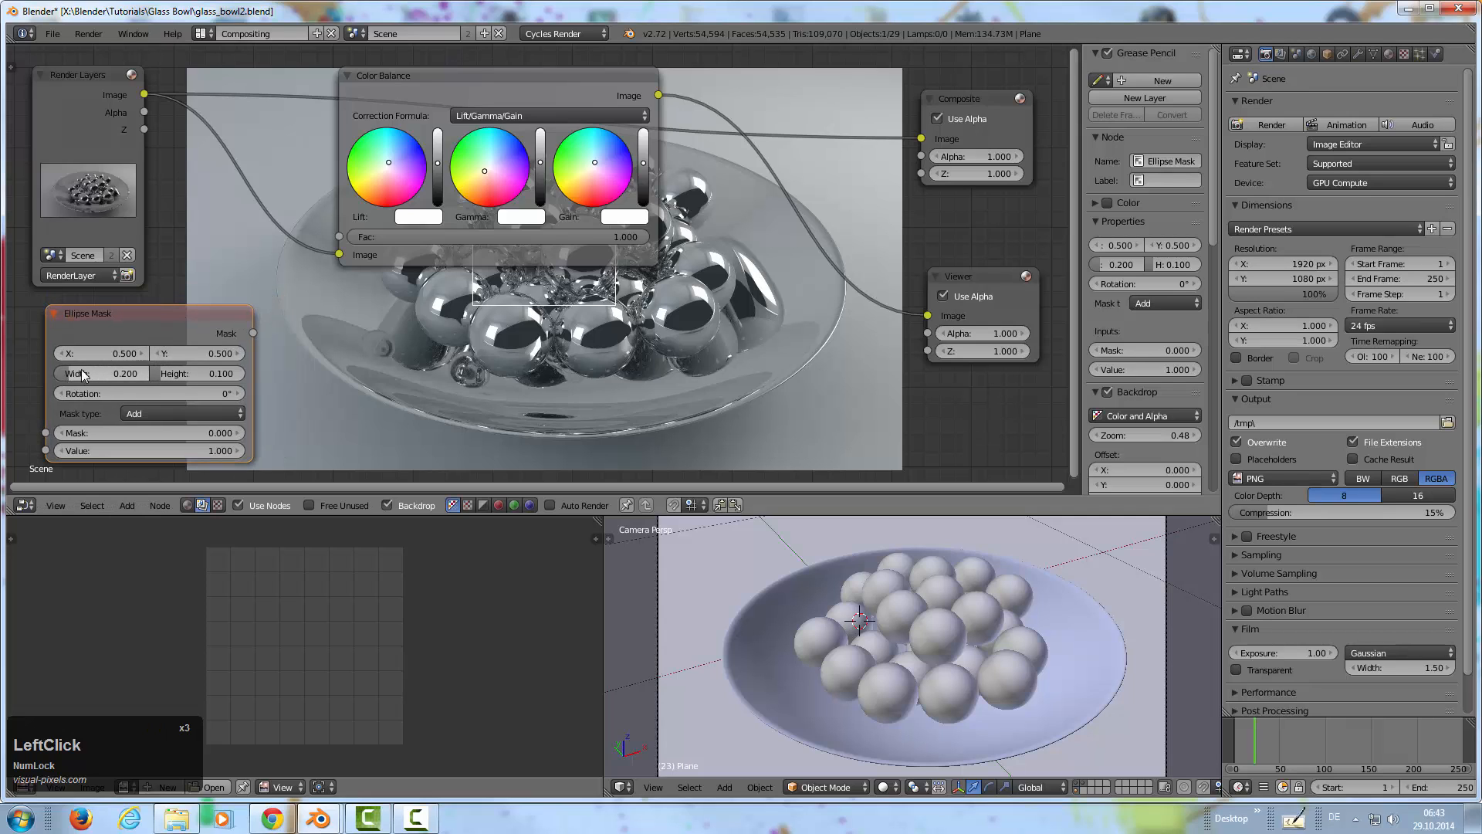
Preview the ellipse mask in the Viewer, nudge Color Balance up, and enlarge the mask to width 1.164 and height 0.664
{"action": "left_click", "coordinate": [191, 312], "text": "ctrl+shift"}
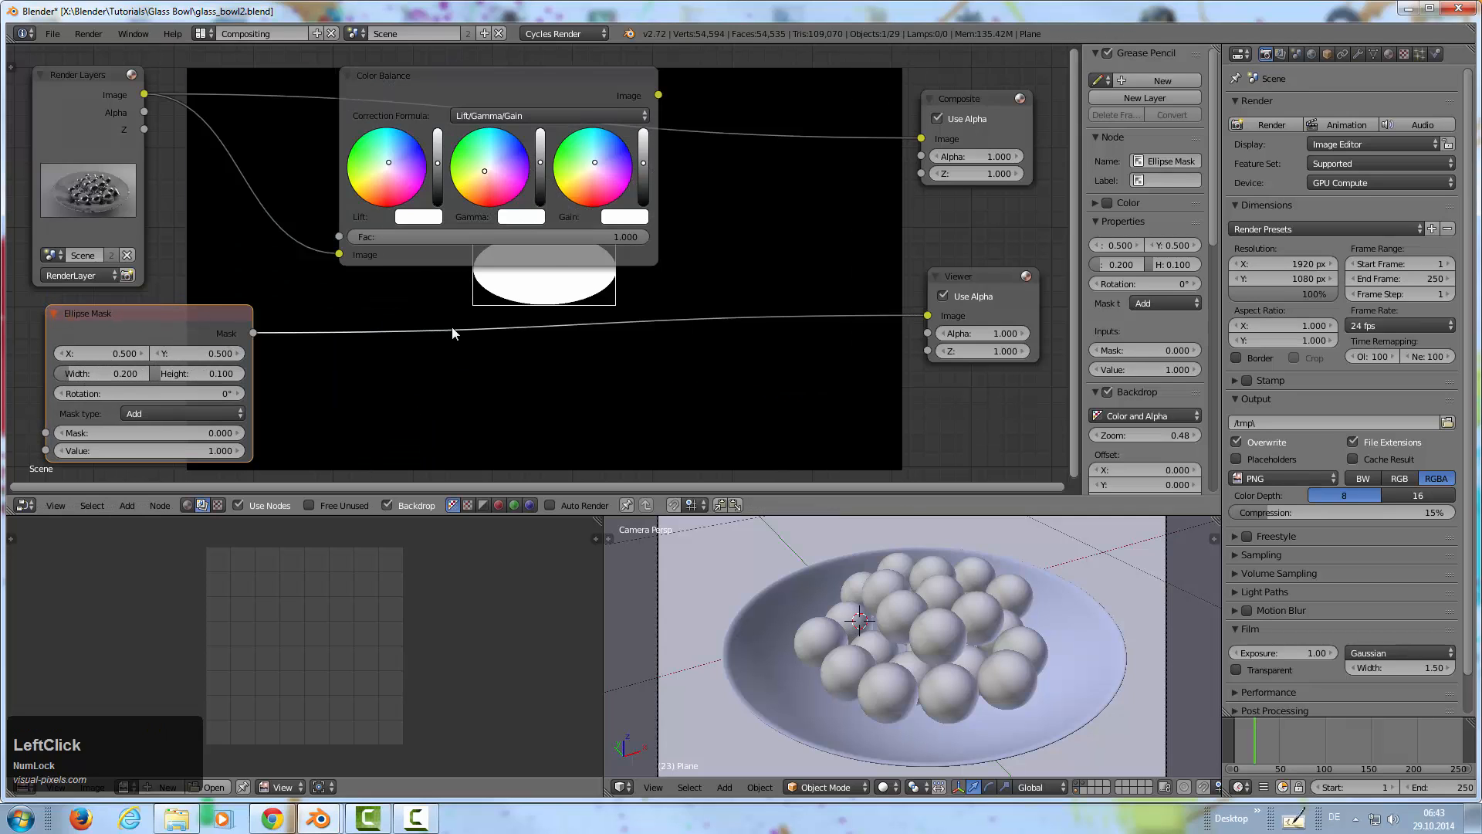
{"action": "left_click_drag", "start_coordinate": [516, 77], "coordinate": [517, 70]}
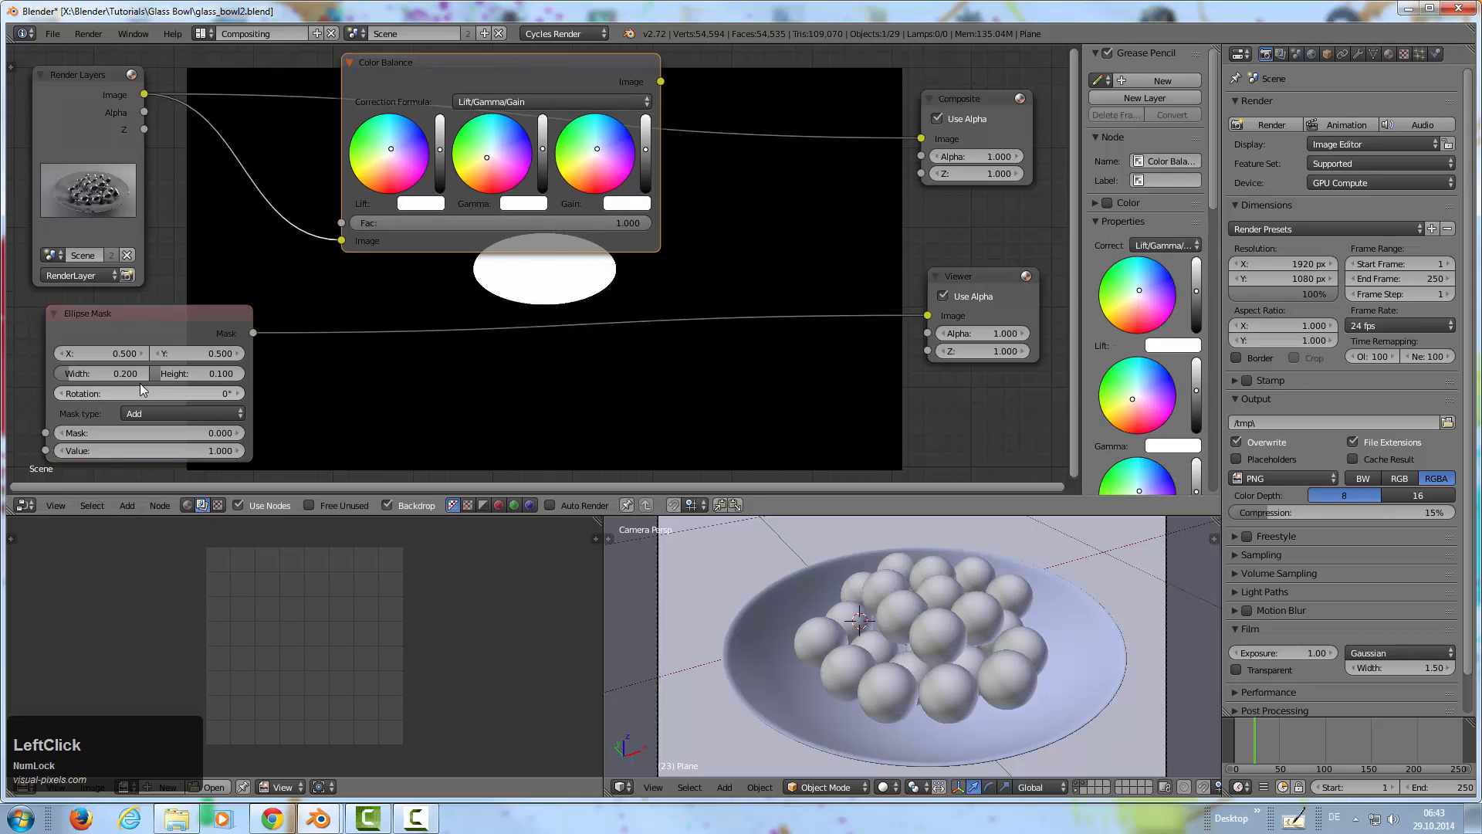
{"action": "left_click_drag", "start_coordinate": [69, 374], "coordinate": [203, 374]}
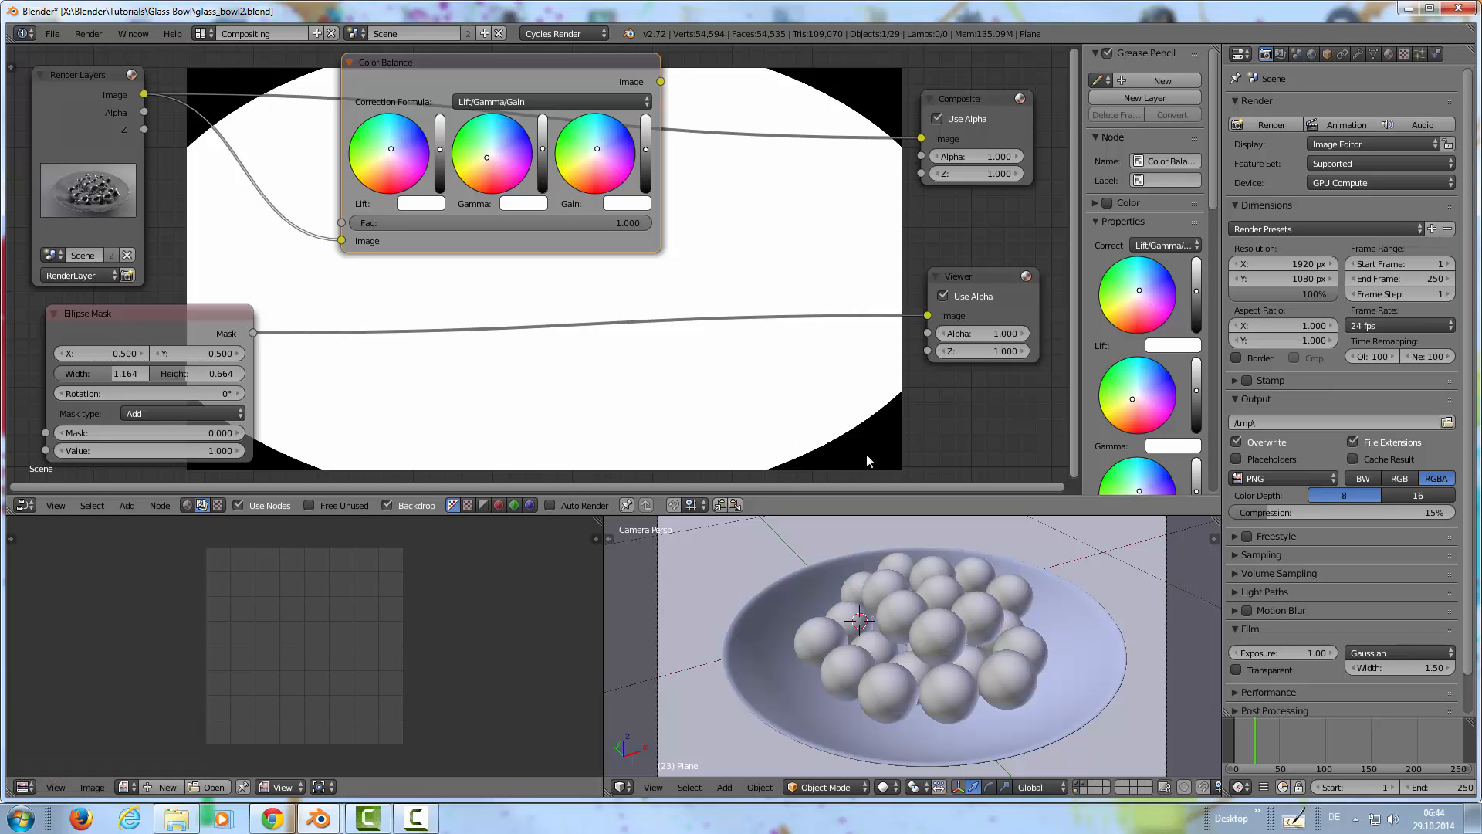
Insert a Blur node into the link between Ellipse Mask and Viewer and set its filter type to Fast Gaussian
{"action": "key", "text": "shift+a"}
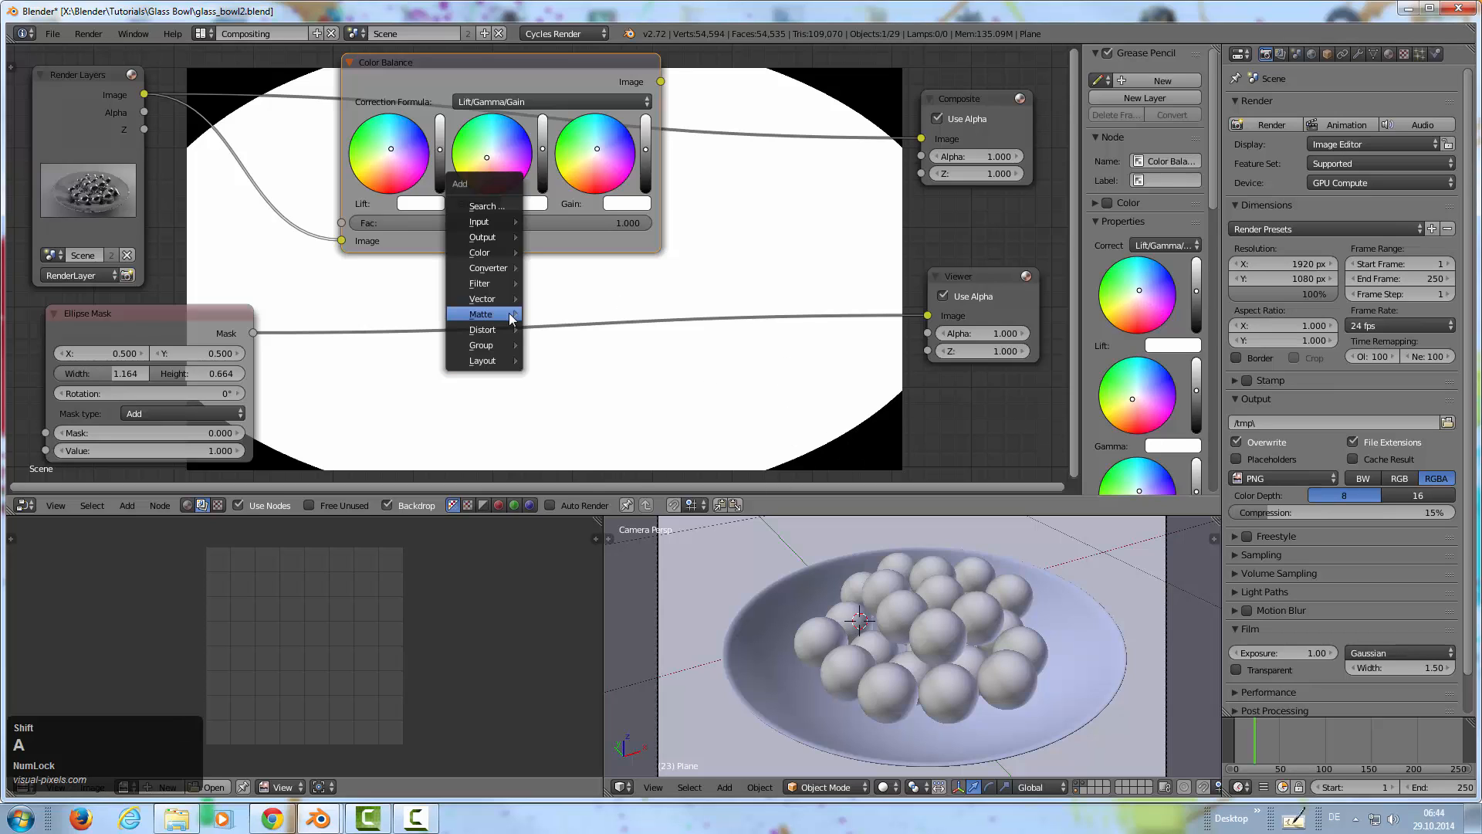
{"action": "mouse_move", "coordinate": [488, 284]}
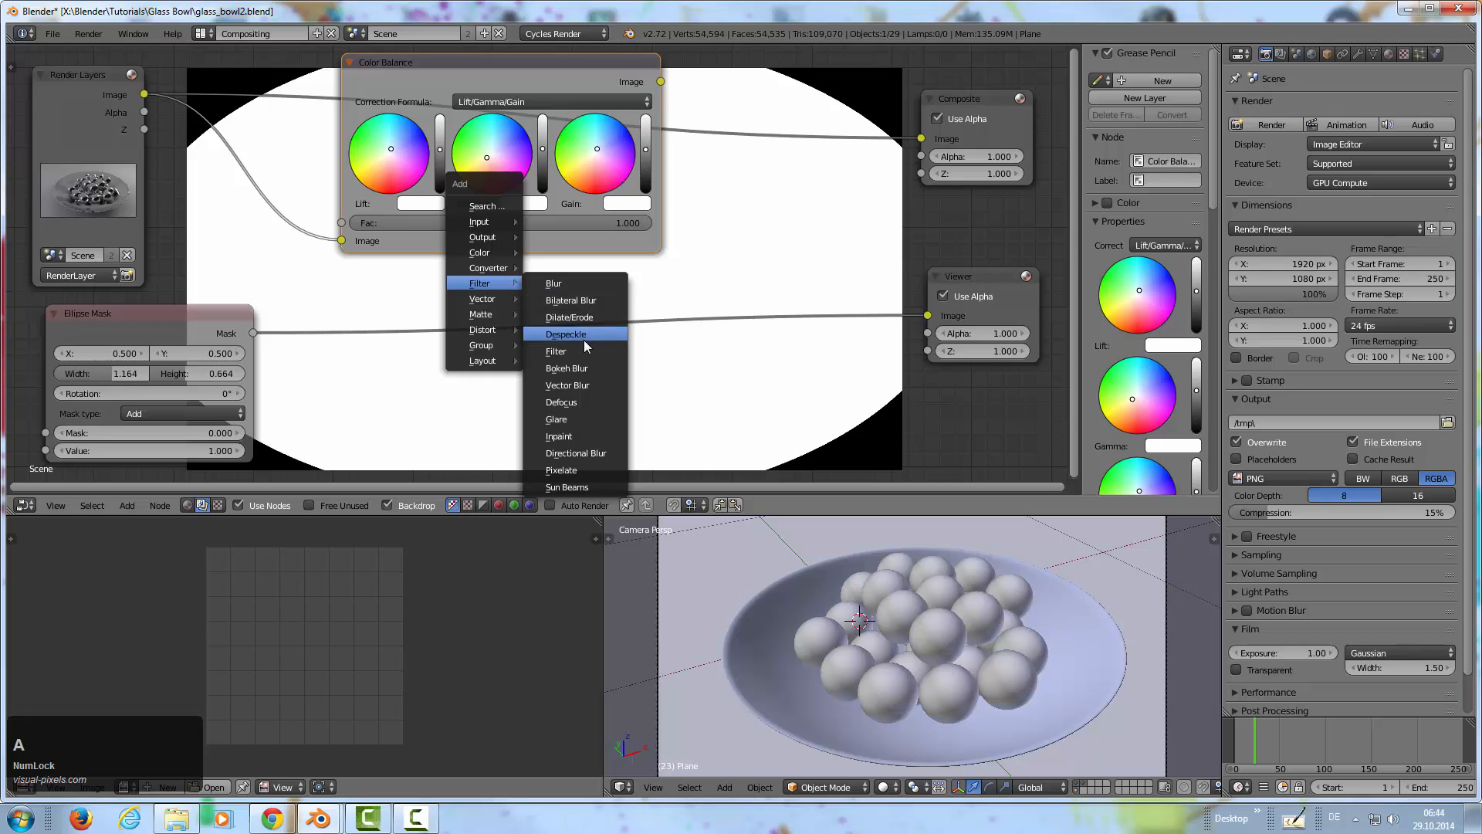
{"action": "left_click", "coordinate": [581, 287]}
{"action": "left_click", "coordinate": [527, 287]}
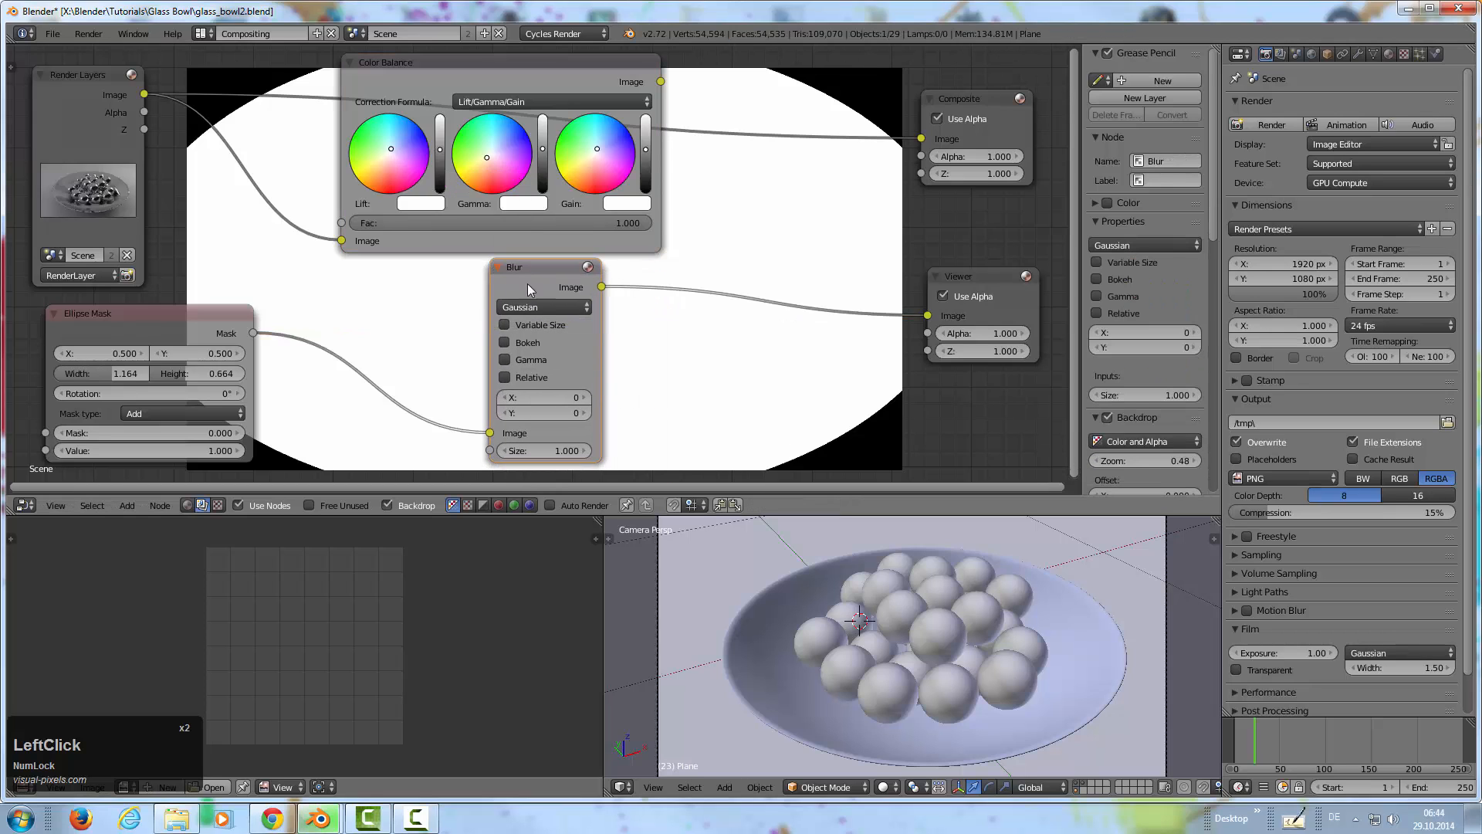
{"action": "left_click", "coordinate": [544, 305]}
{"action": "left_click", "coordinate": [534, 204]}
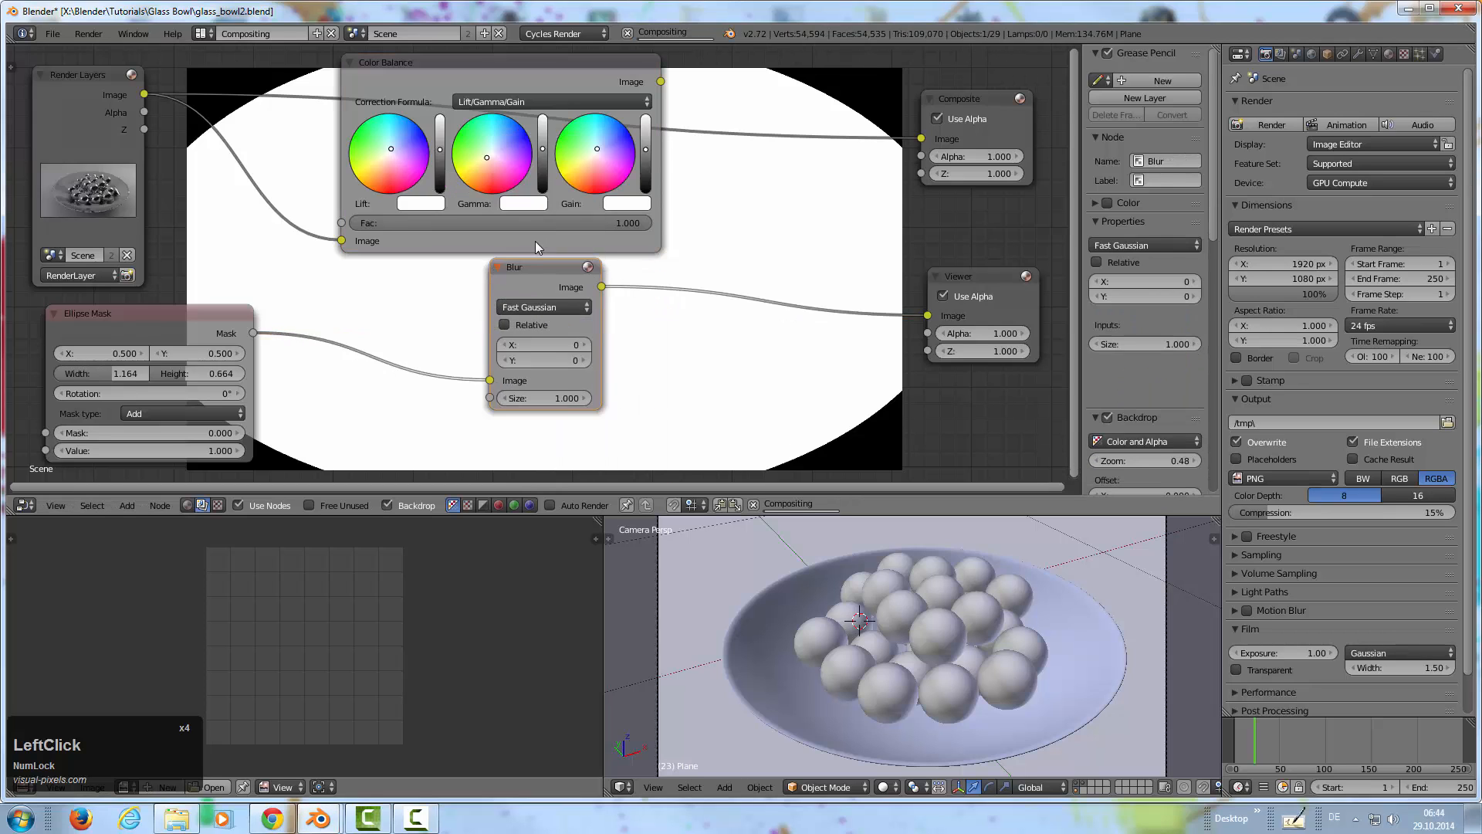
Make the Blur node's size relative and set both X and Y to 50%
{"action": "left_click", "coordinate": [553, 345]}
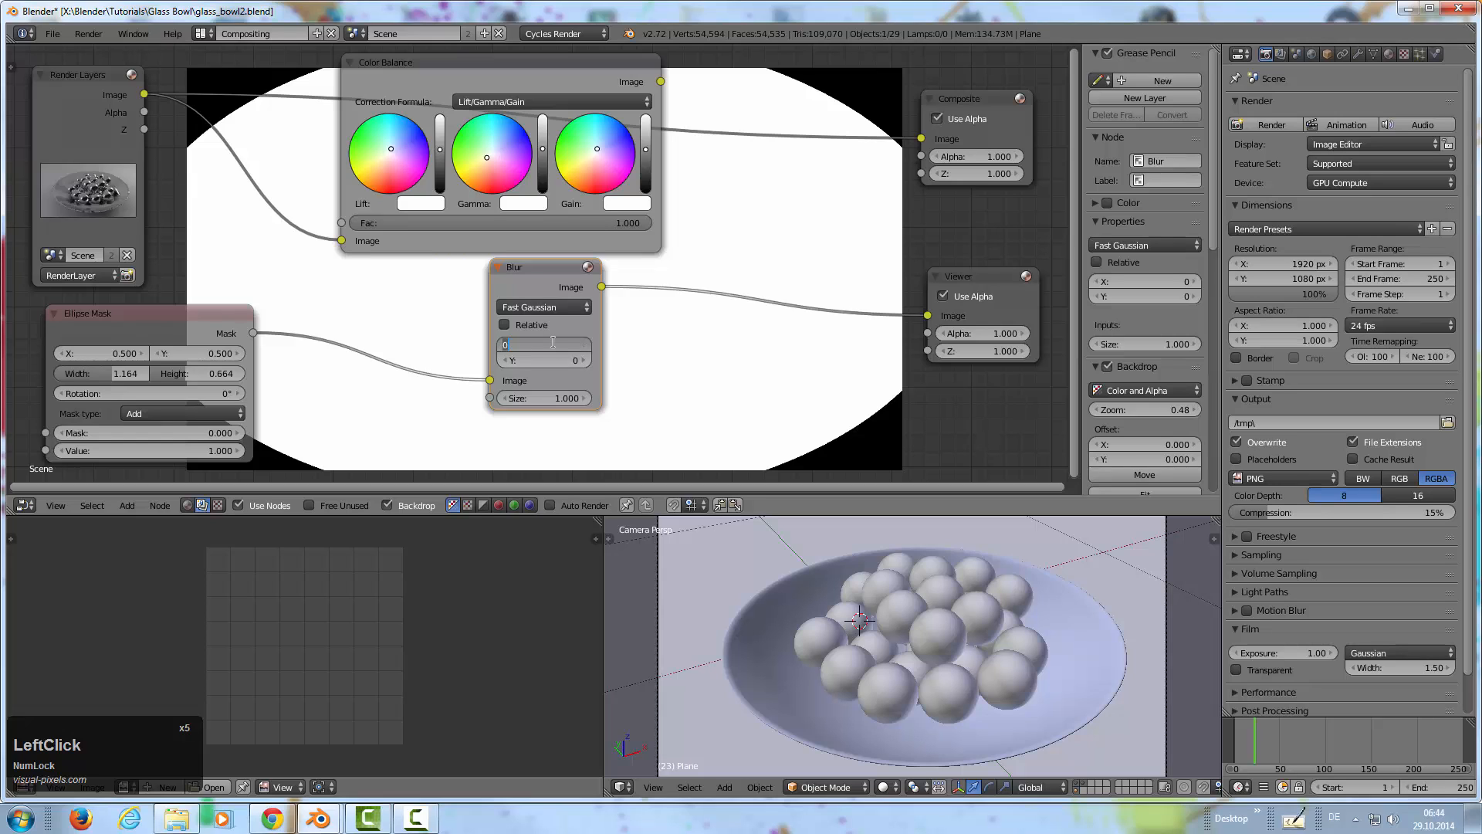
{"action": "left_click", "coordinate": [522, 327]}
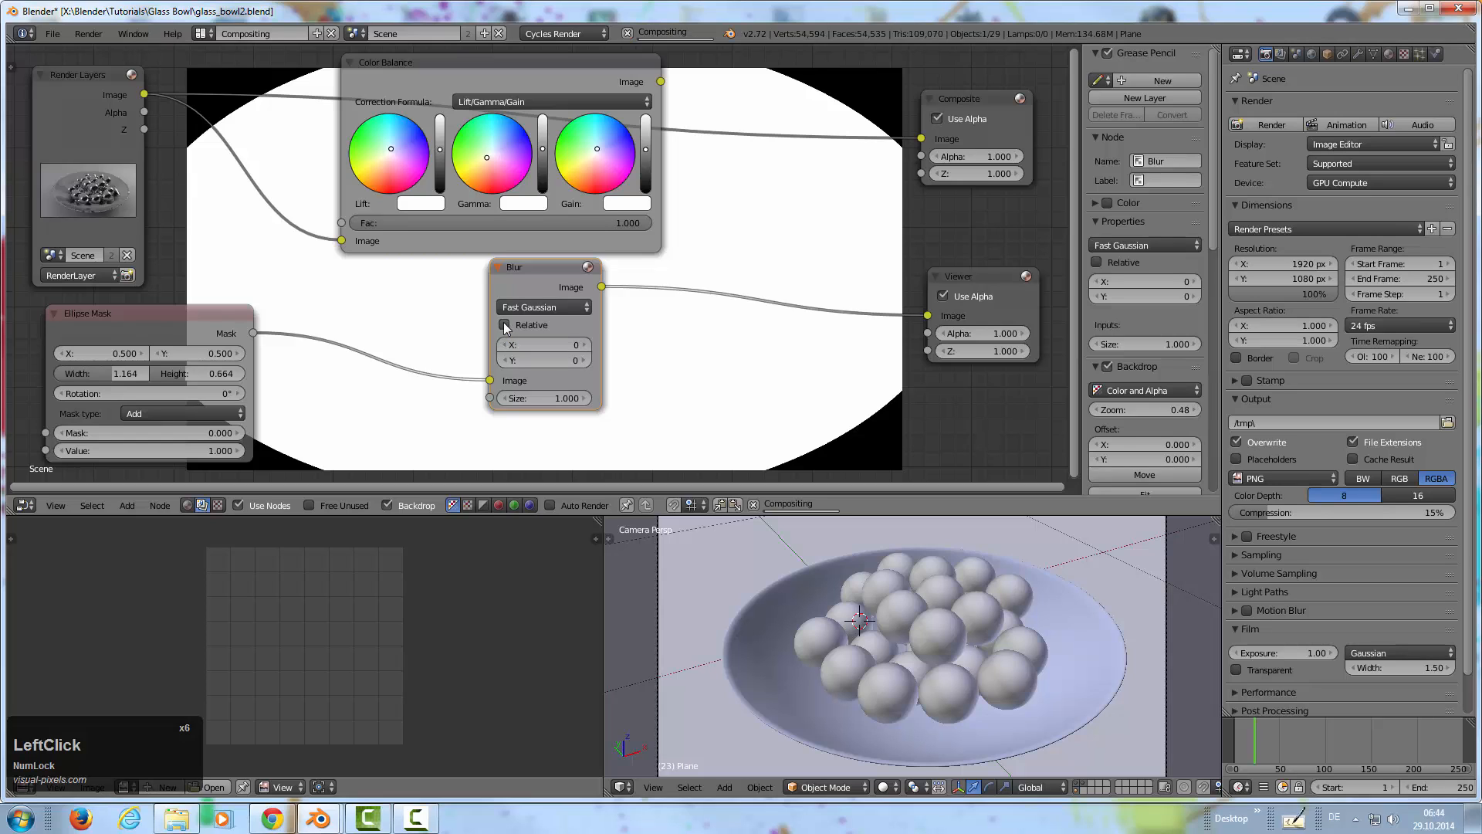
{"action": "left_click", "coordinate": [522, 326]}
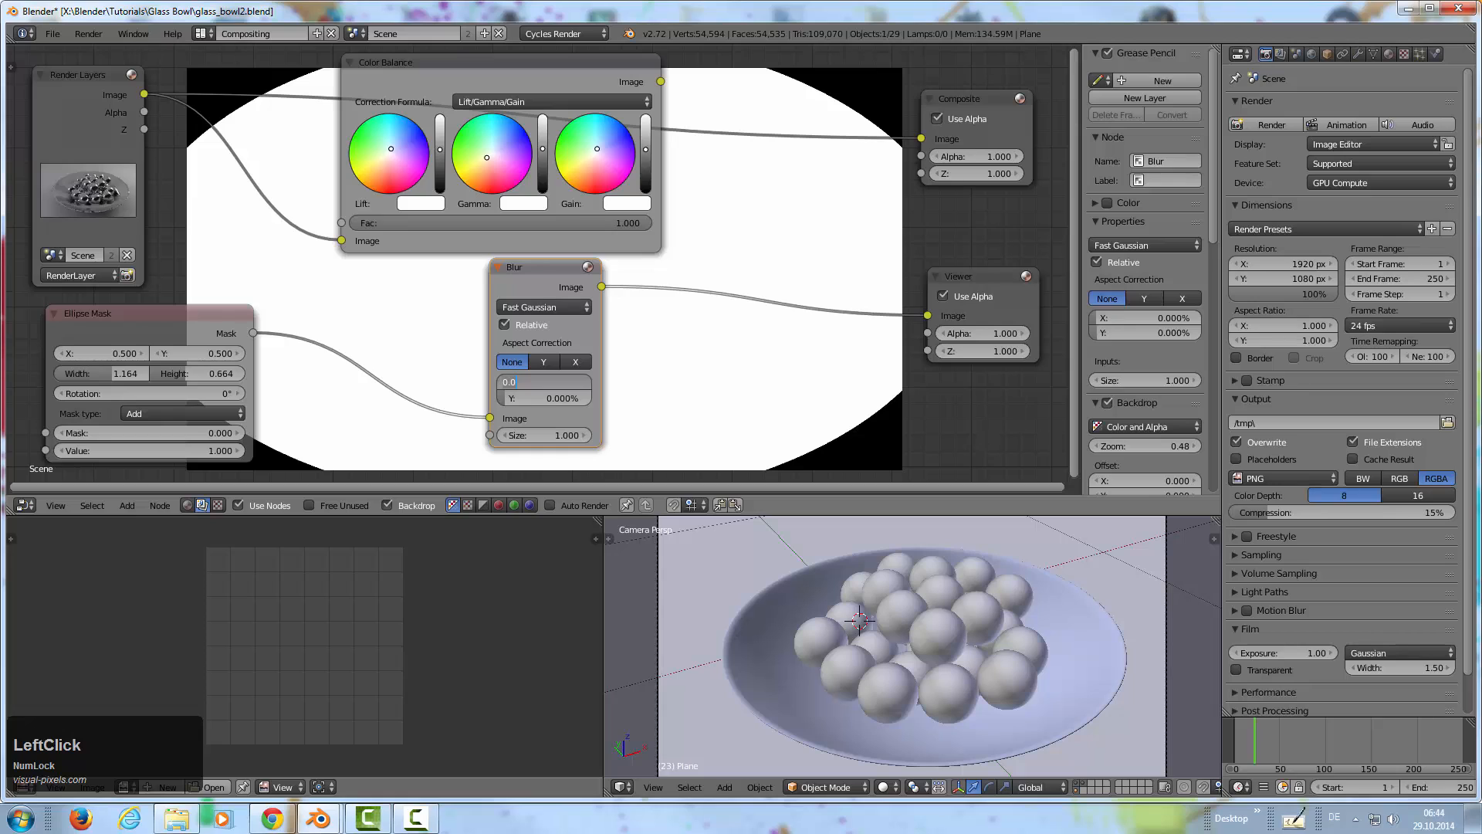
{"action": "type", "text": "50"}
{"action": "key", "text": "Tab"}
{"action": "type", "text": "50"}
{"action": "key", "text": "KP_Enter"}
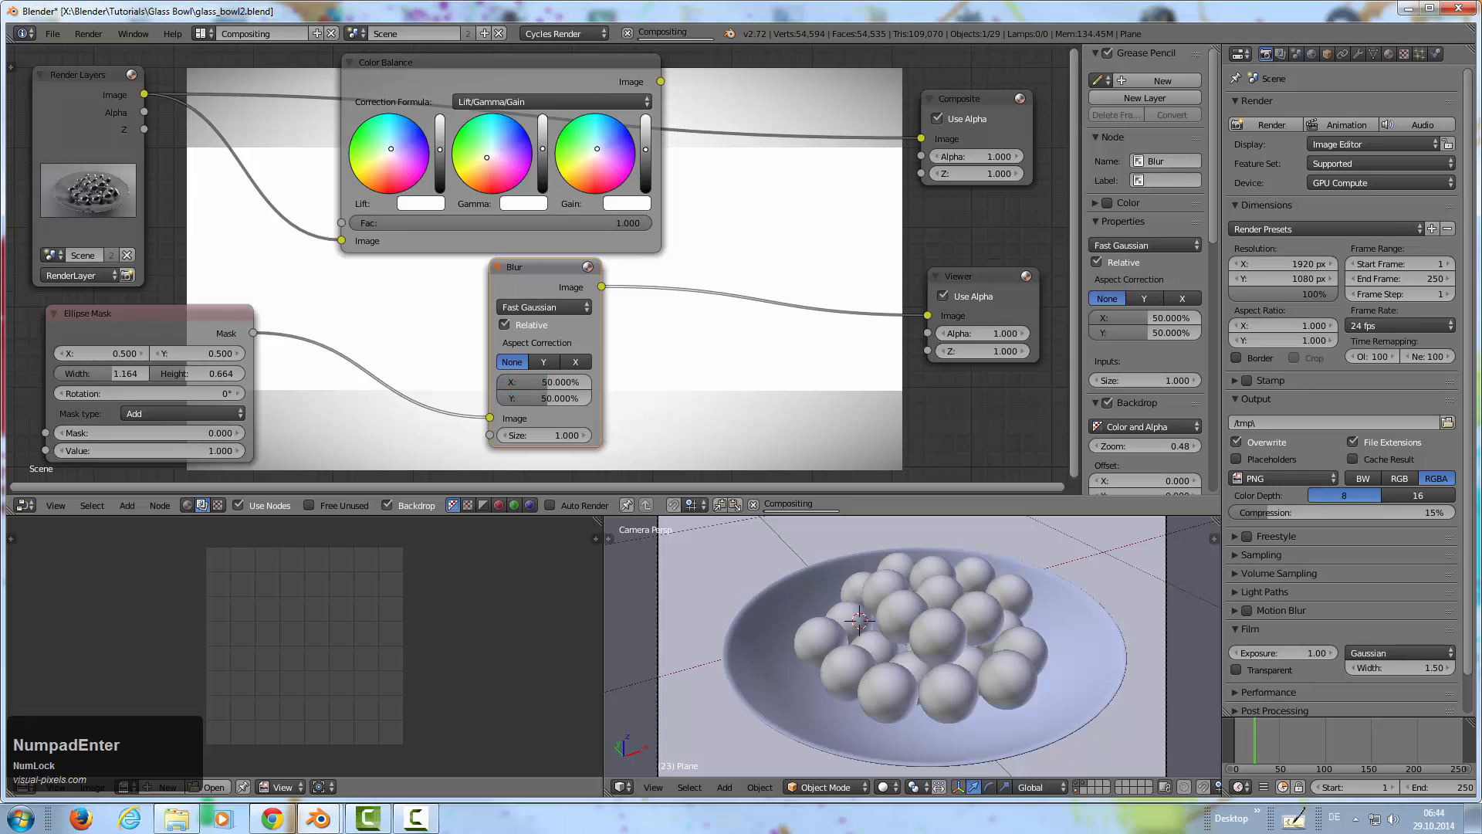
Reduce the Blur node's X and Y sizes to 30% each
{"action": "left_click", "coordinate": [544, 381]}
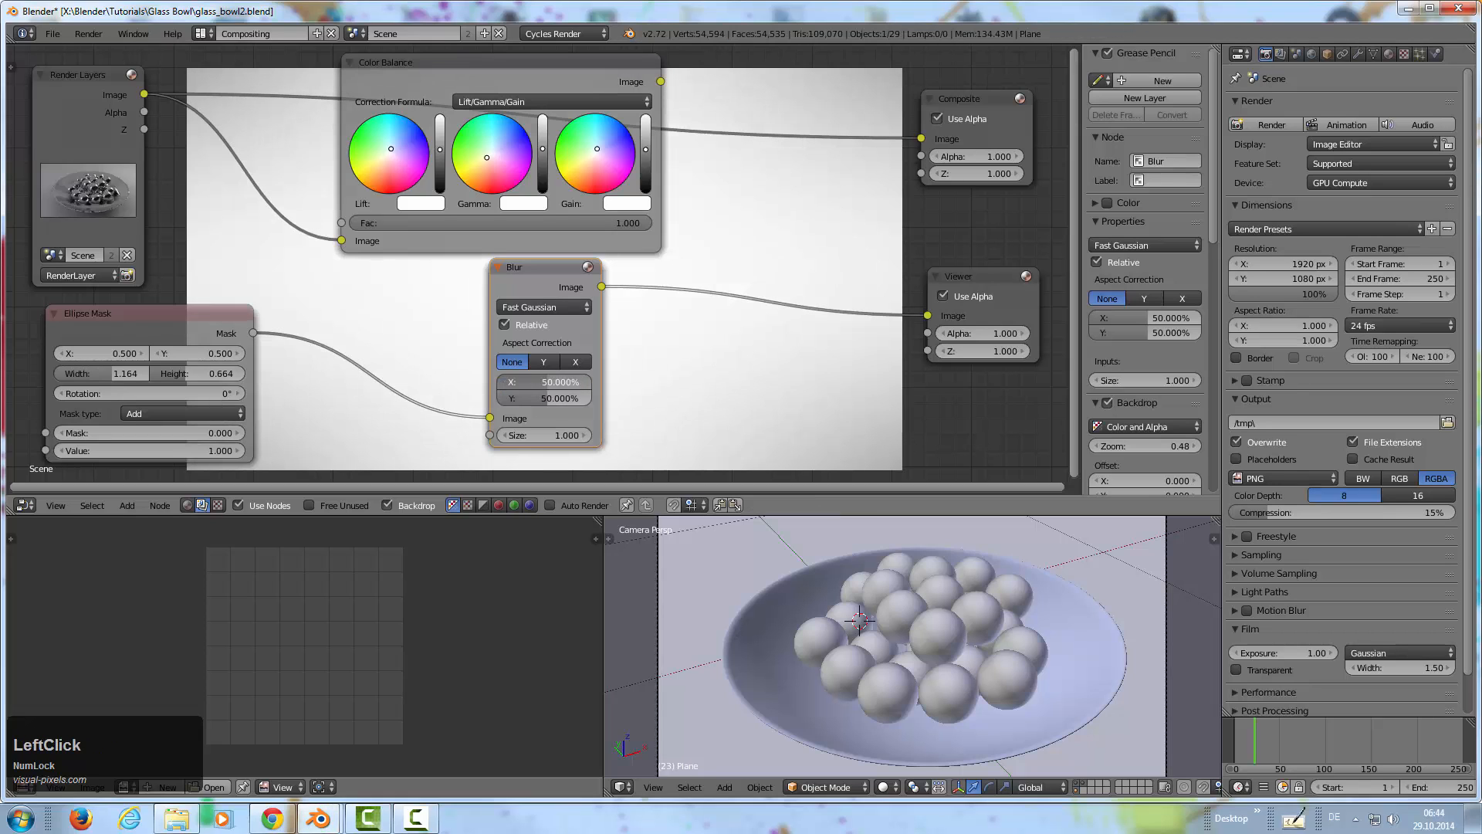
{"action": "type", "text": "30"}
{"action": "key", "text": "Tab"}
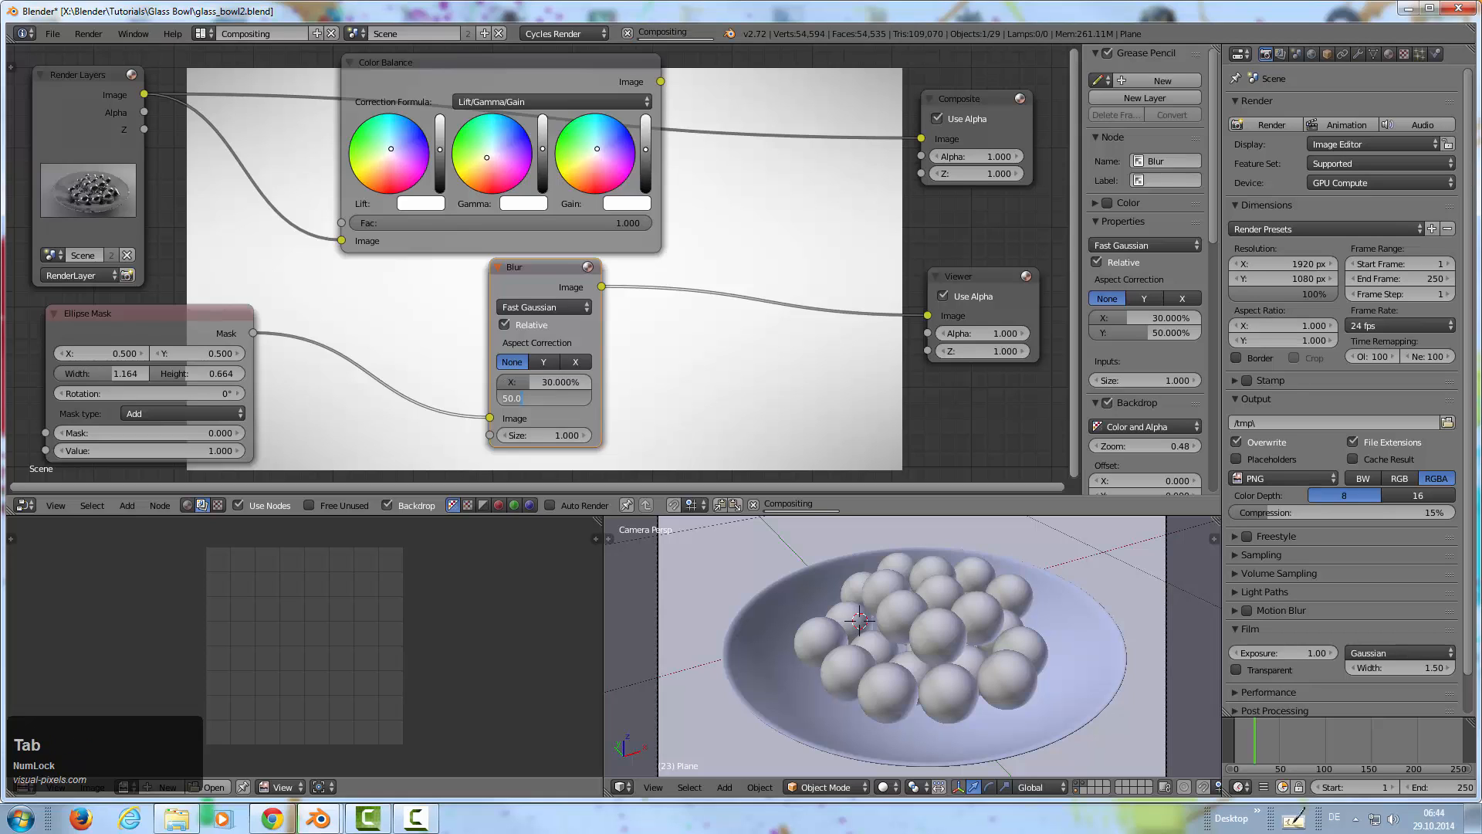
{"action": "type", "text": "30"}
{"action": "key", "text": "KP_Enter"}
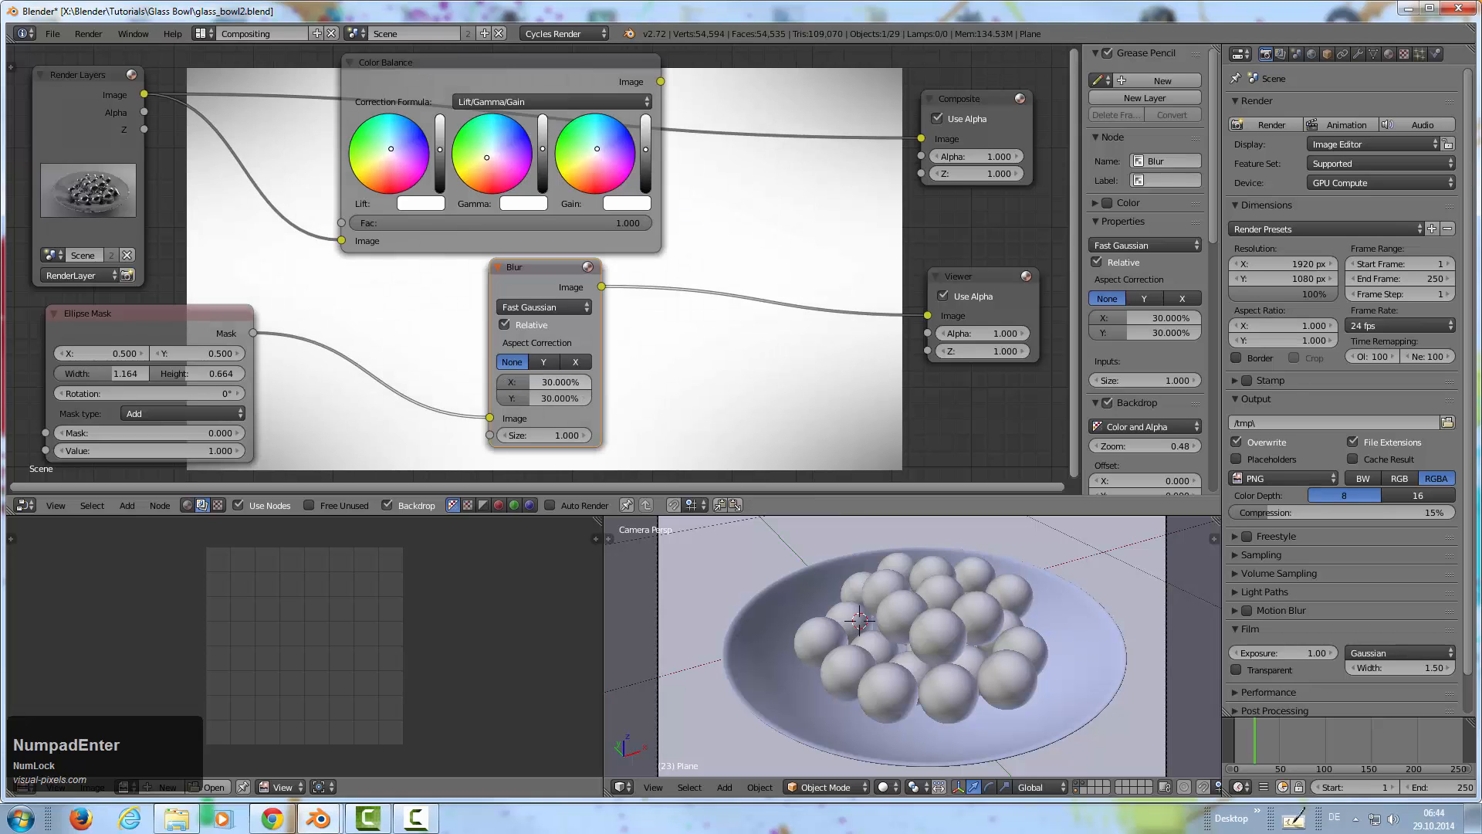
Set the Blur node's X and Y sizes to 20% each
{"action": "left_click", "coordinate": [544, 381]}
{"action": "type", "text": "20"}
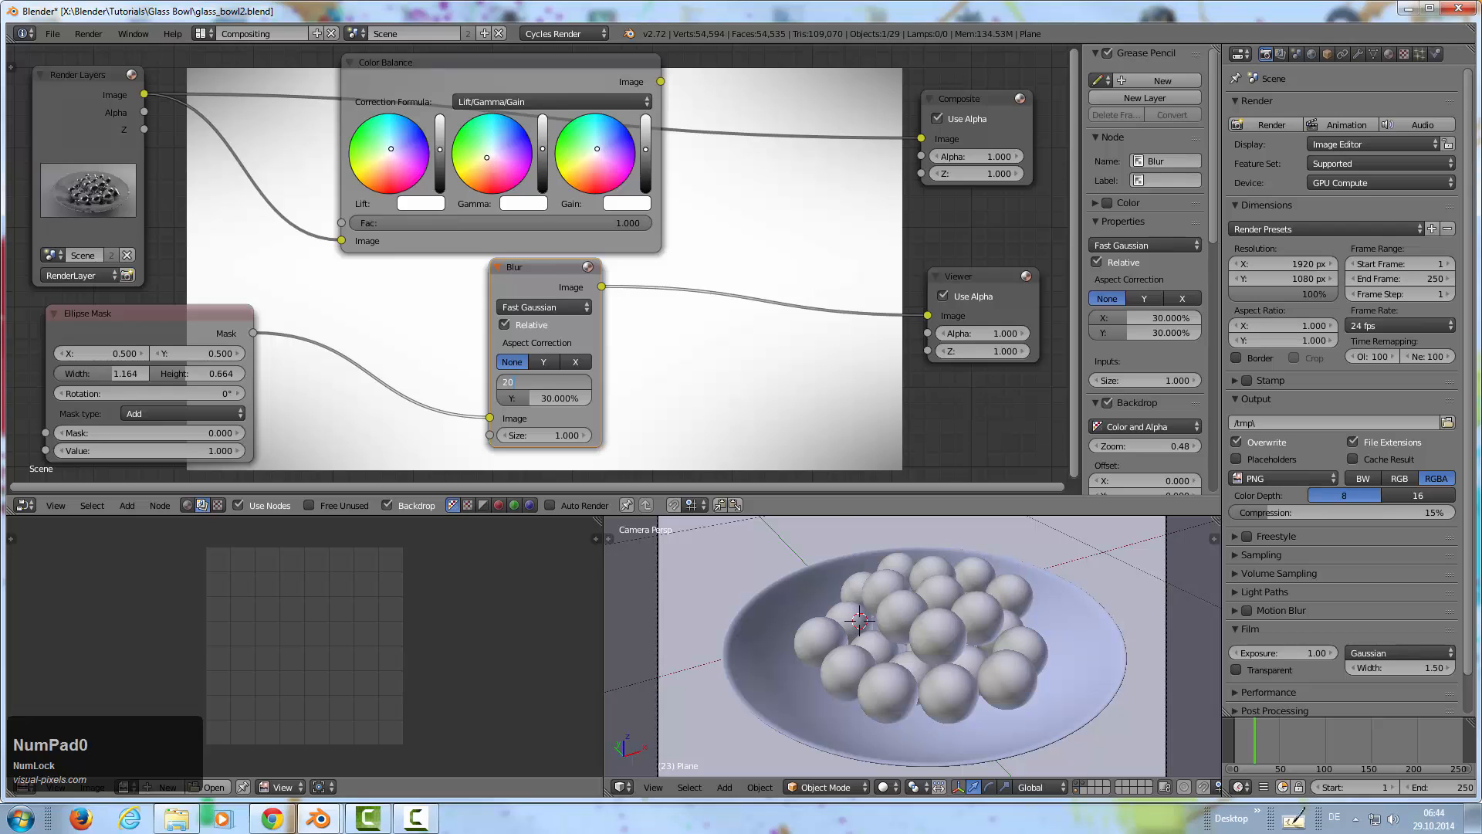
{"action": "key", "text": "Tab"}
{"action": "type", "text": "20"}
{"action": "key", "text": "KP_Enter"}
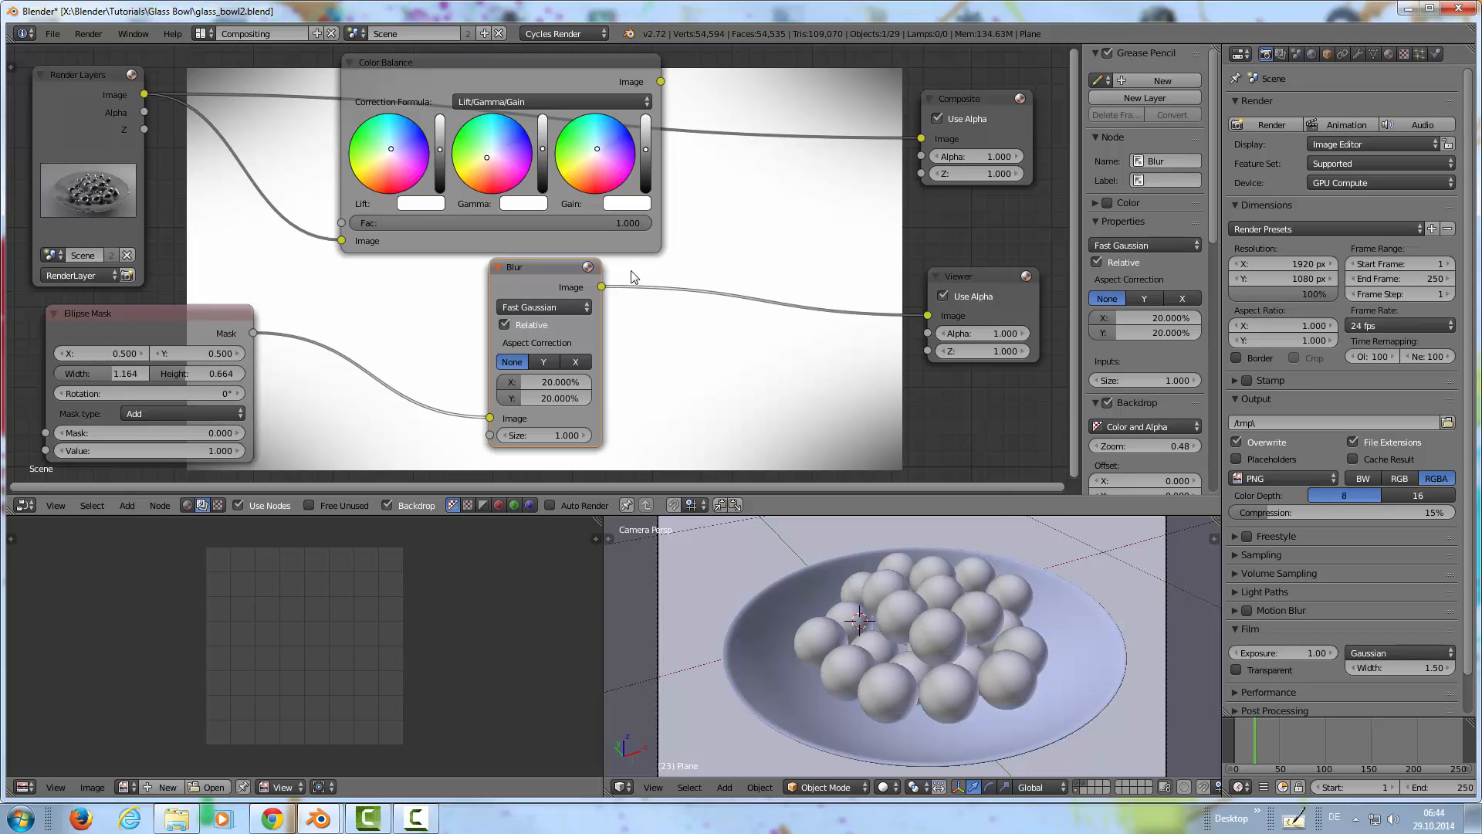
Shift the Blur and Color Balance nodes towards Render Layers and insert a Mix node into the link between Blur and Viewer
{"action": "left_click_drag", "start_coordinate": [530, 265], "coordinate": [387, 273]}
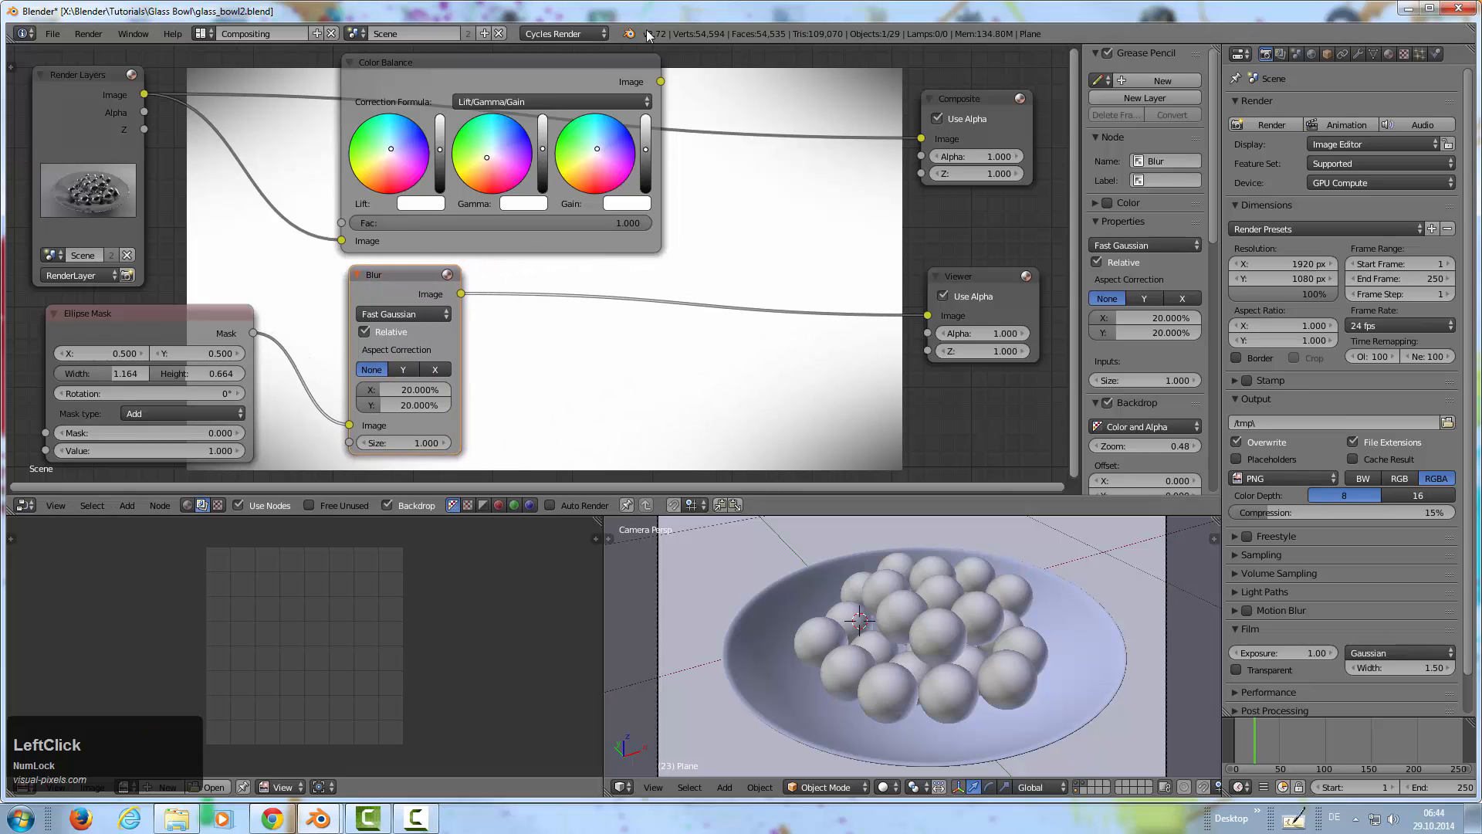
{"action": "left_click_drag", "start_coordinate": [600, 64], "coordinate": [528, 63]}
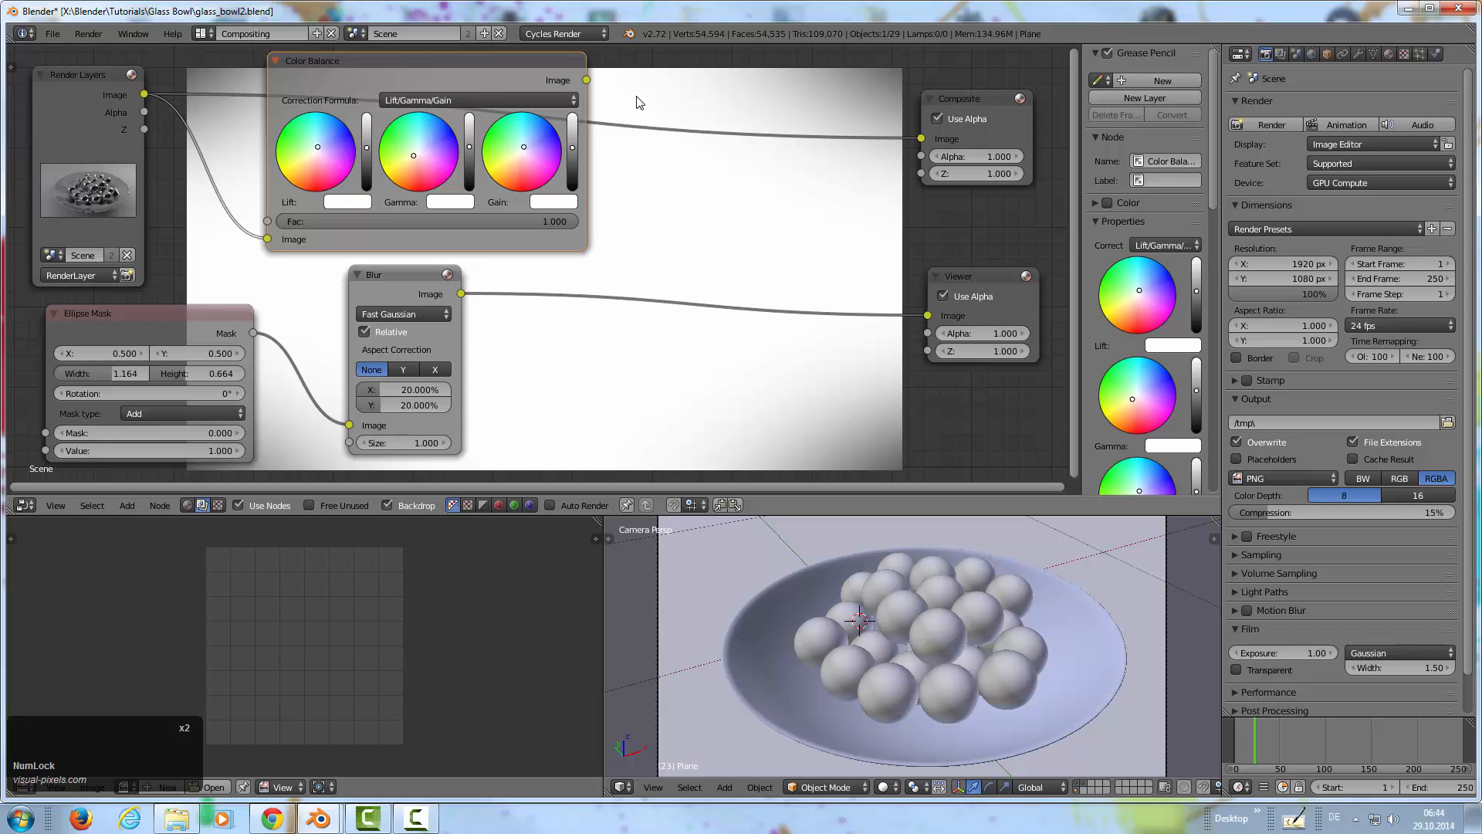
{"action": "key", "text": "shift+a"}
{"action": "mouse_move", "coordinate": [633, 112]}
{"action": "left_click", "coordinate": [683, 112]}
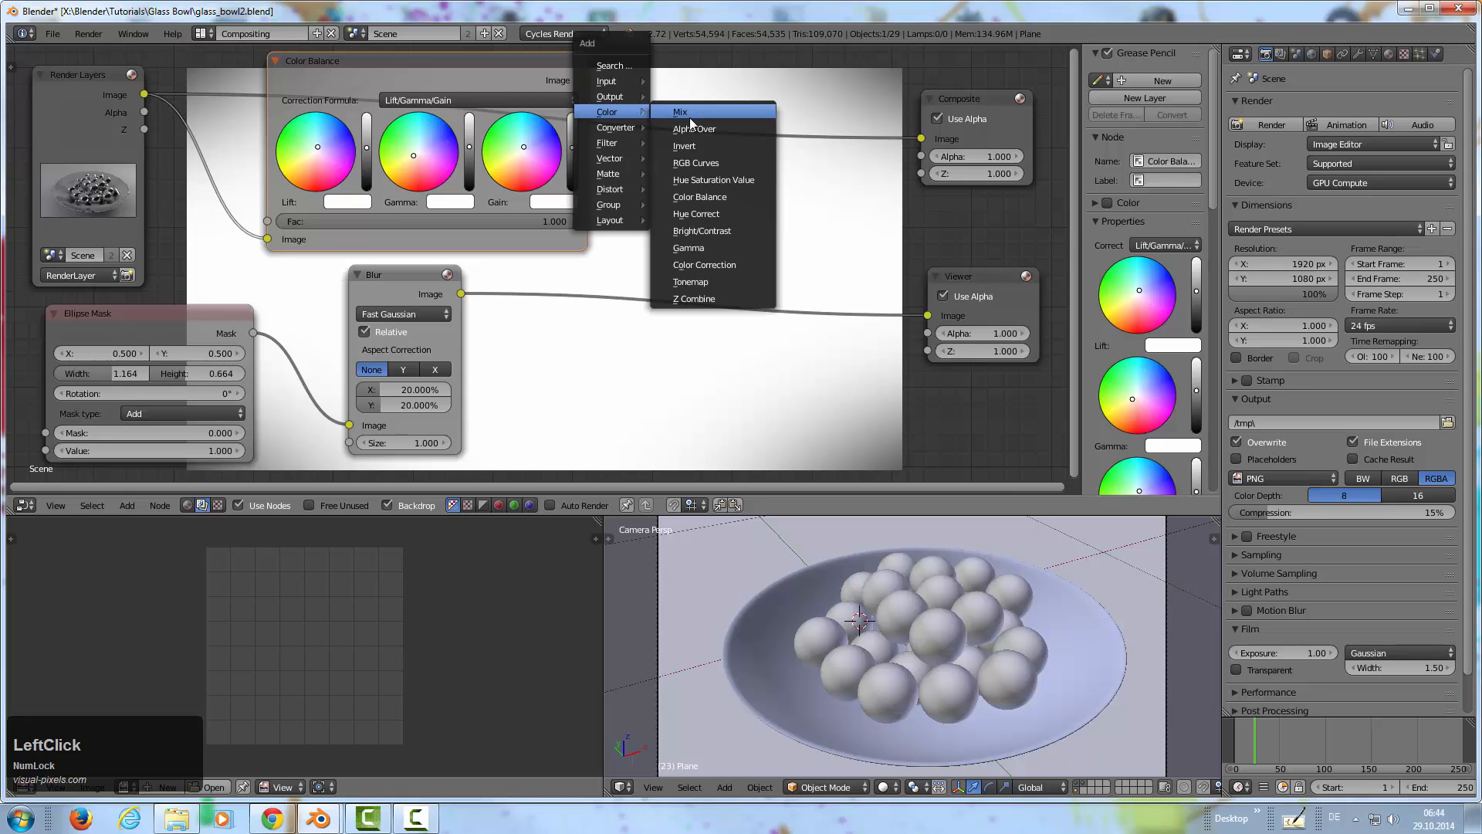
{"action": "left_click", "coordinate": [682, 228]}
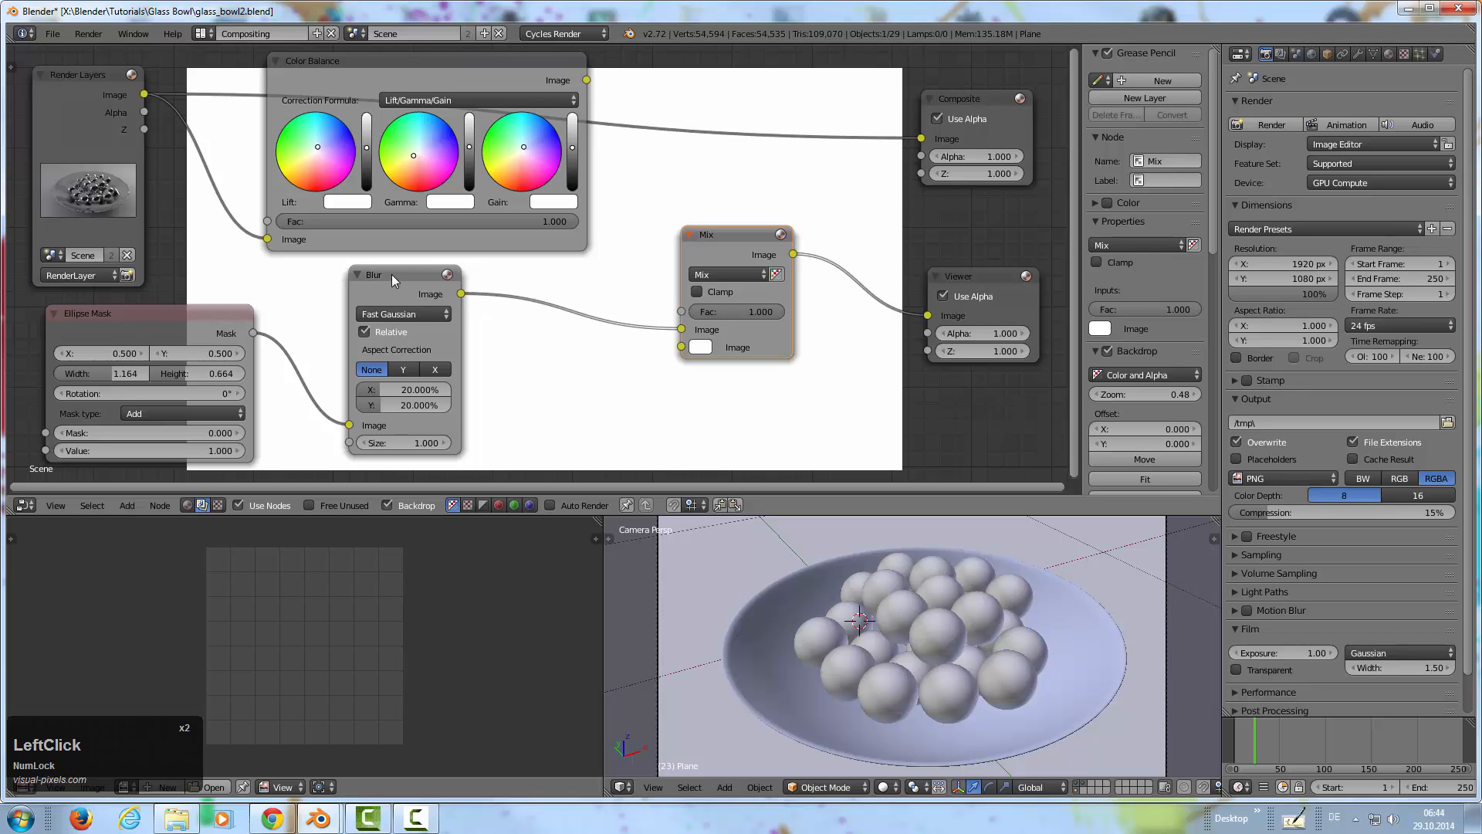
Connect the Blur output to the Mix node's second image input and the Color Balance output to its first
{"action": "left_click_drag", "start_coordinate": [461, 294], "coordinate": [683, 347]}
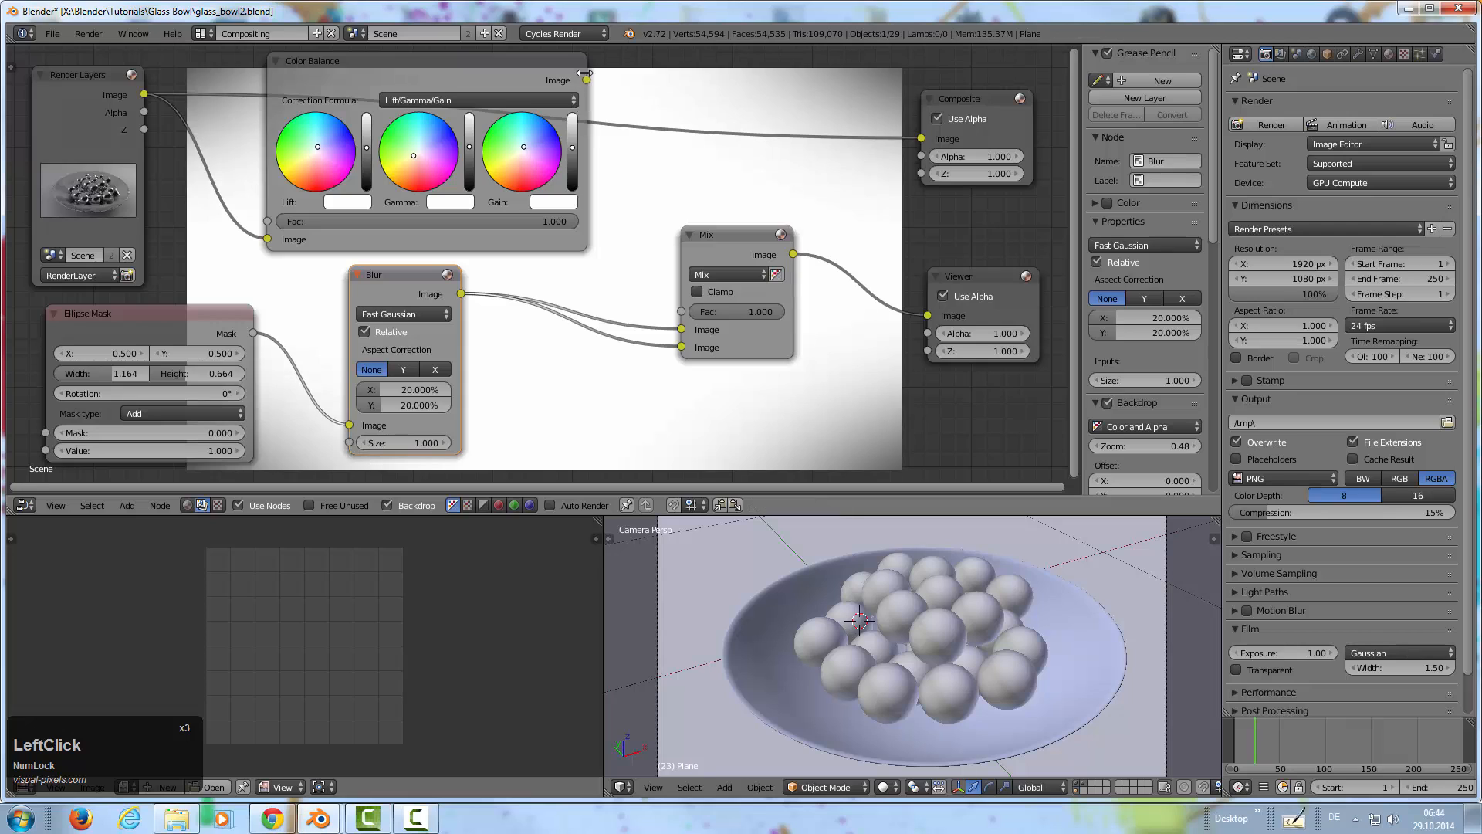
{"action": "left_click", "coordinate": [581, 110]}
{"action": "left_click_drag", "start_coordinate": [586, 79], "coordinate": [681, 330]}
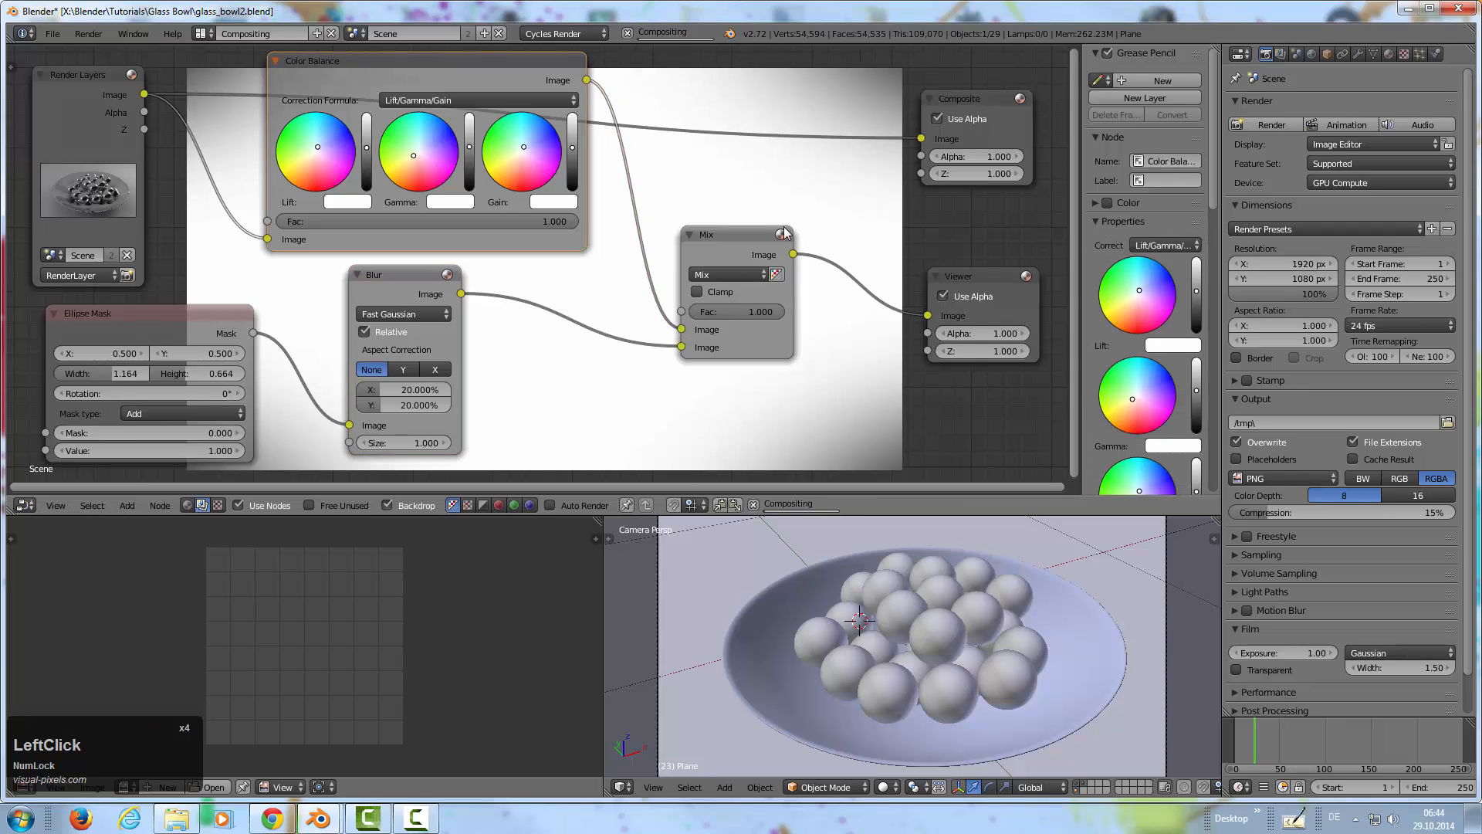
Set the Mix node's blend type to Multiply and lower its factor to 0.873
{"action": "left_click", "coordinate": [729, 270]}
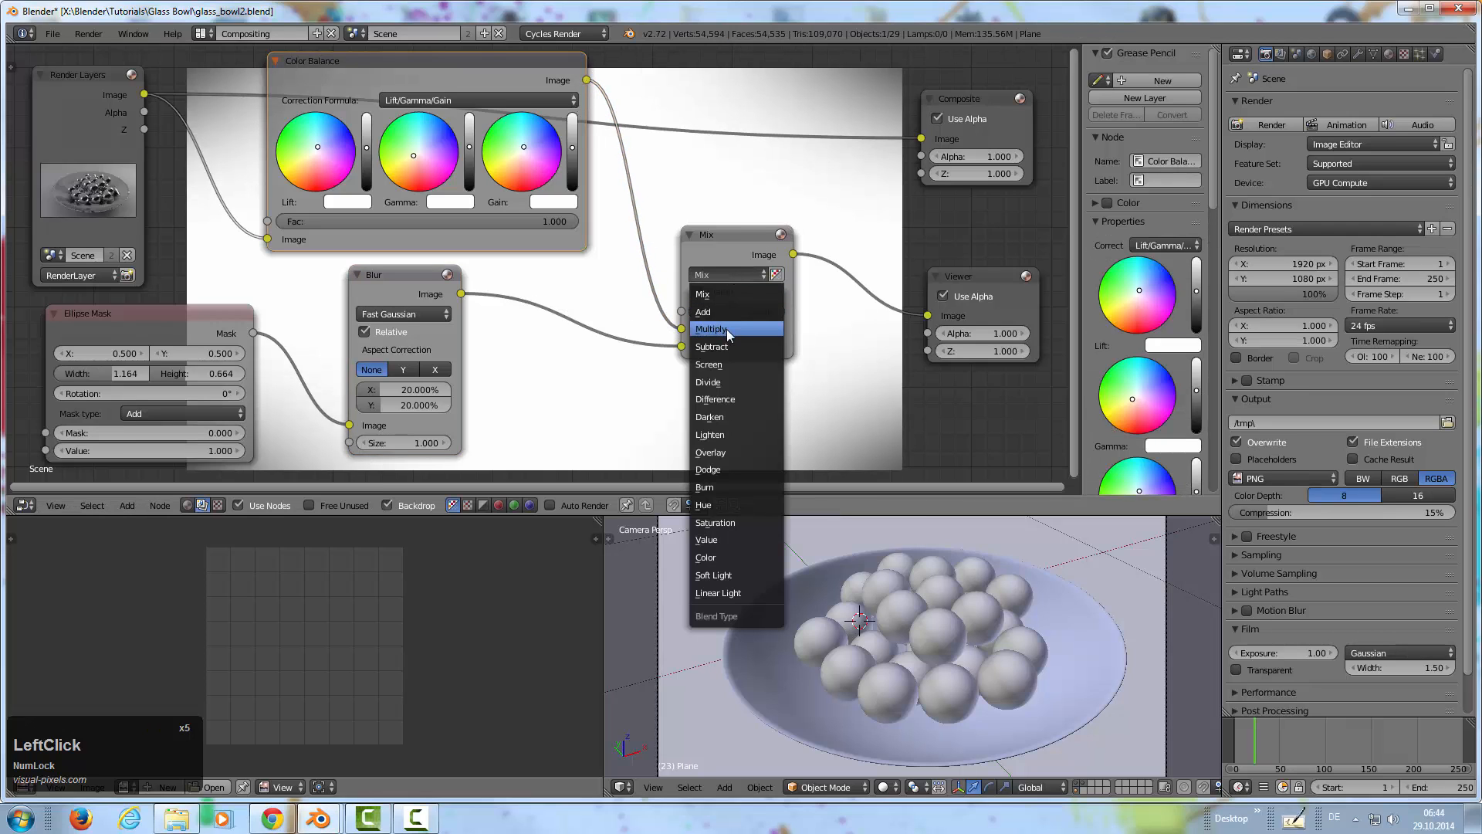
{"action": "left_click", "coordinate": [726, 328]}
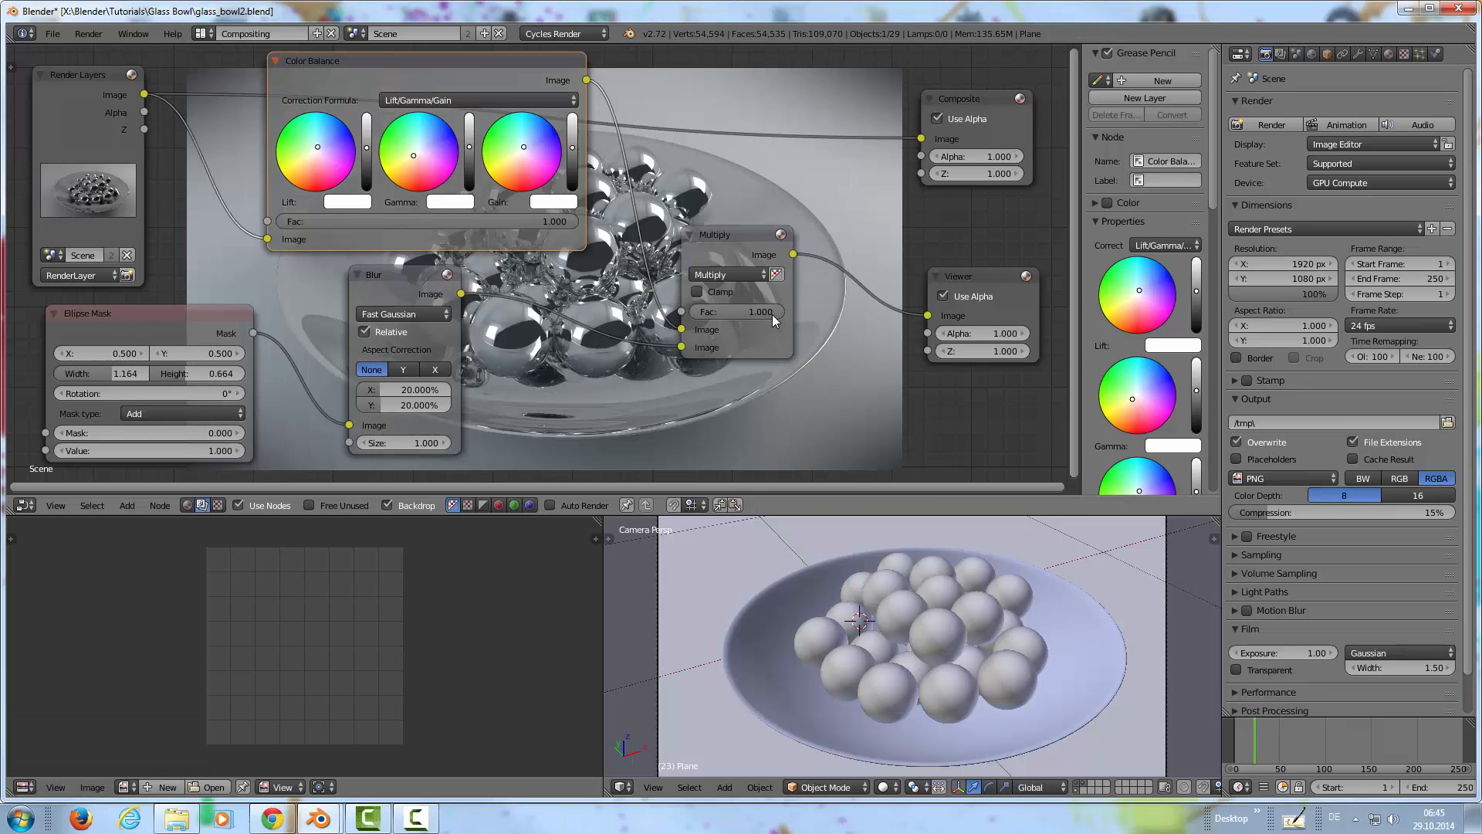
{"action": "left_click_drag", "start_coordinate": [772, 313], "coordinate": [738, 313]}
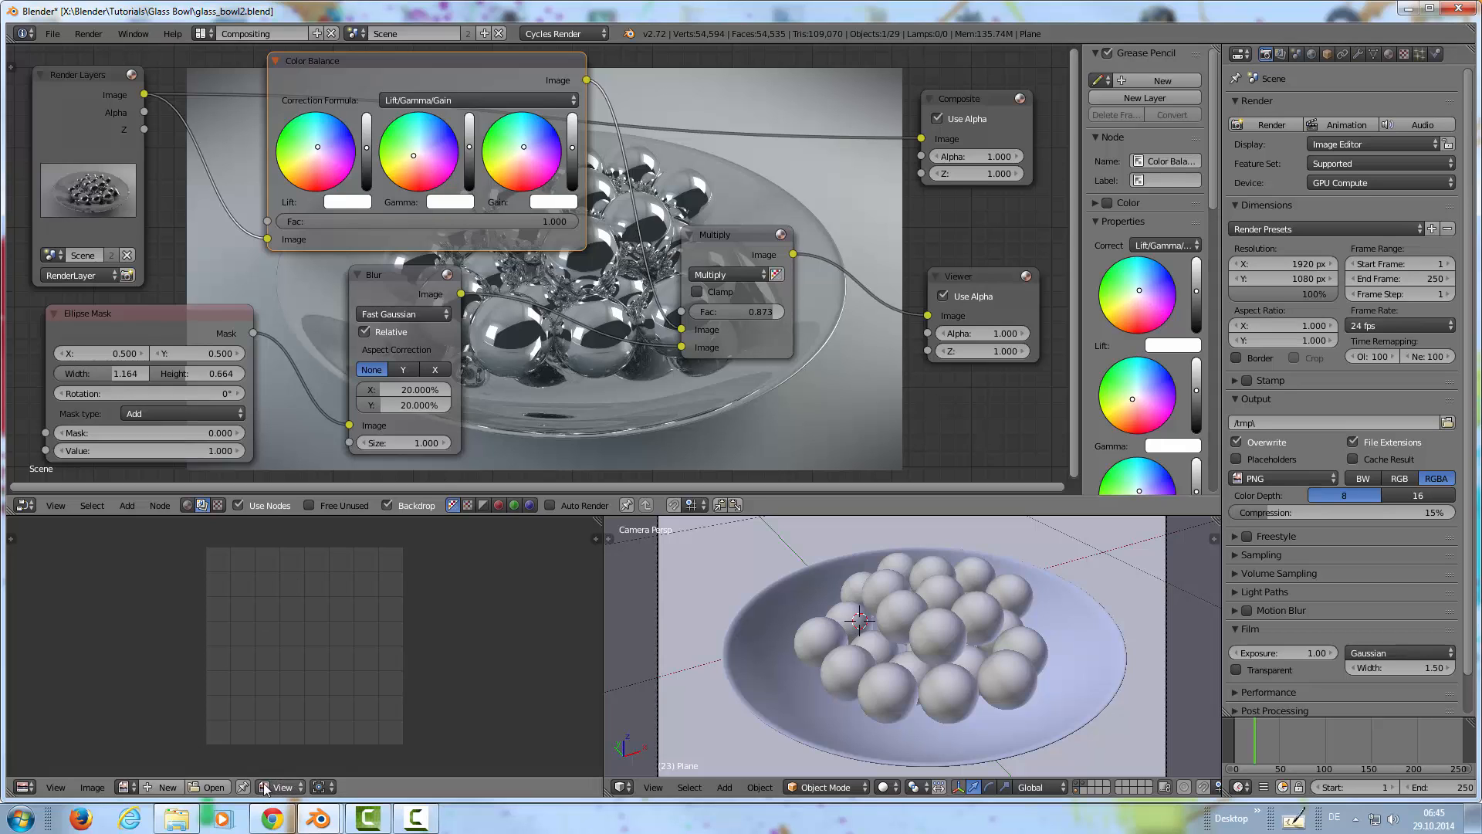
Show the Viewer Node image in the image editor, maximize that editor, and fit the whole picture in view
{"action": "left_click", "coordinate": [137, 774]}
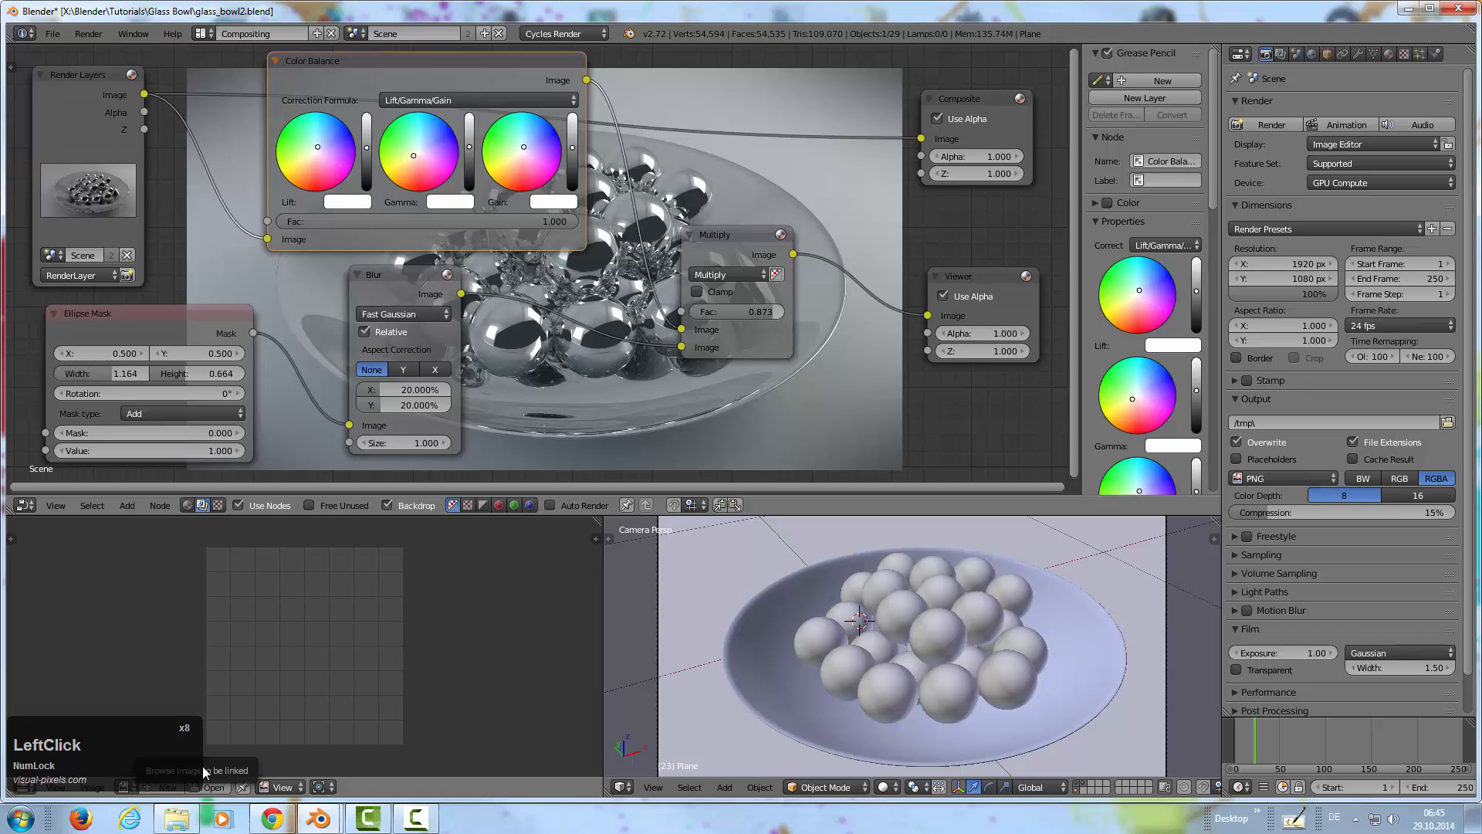
{"action": "left_click", "coordinate": [138, 802]}
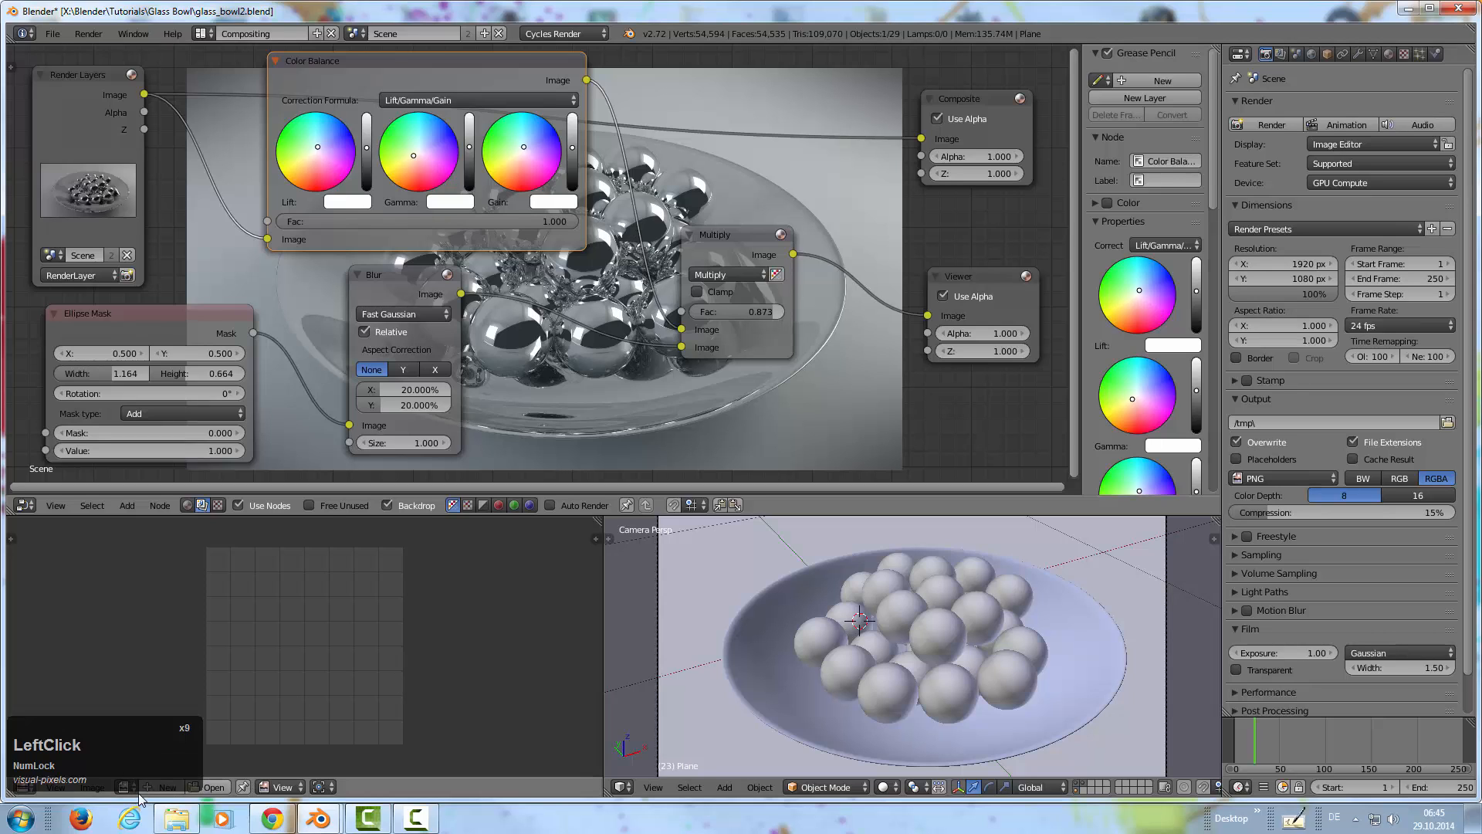
{"action": "left_click", "coordinate": [125, 787]}
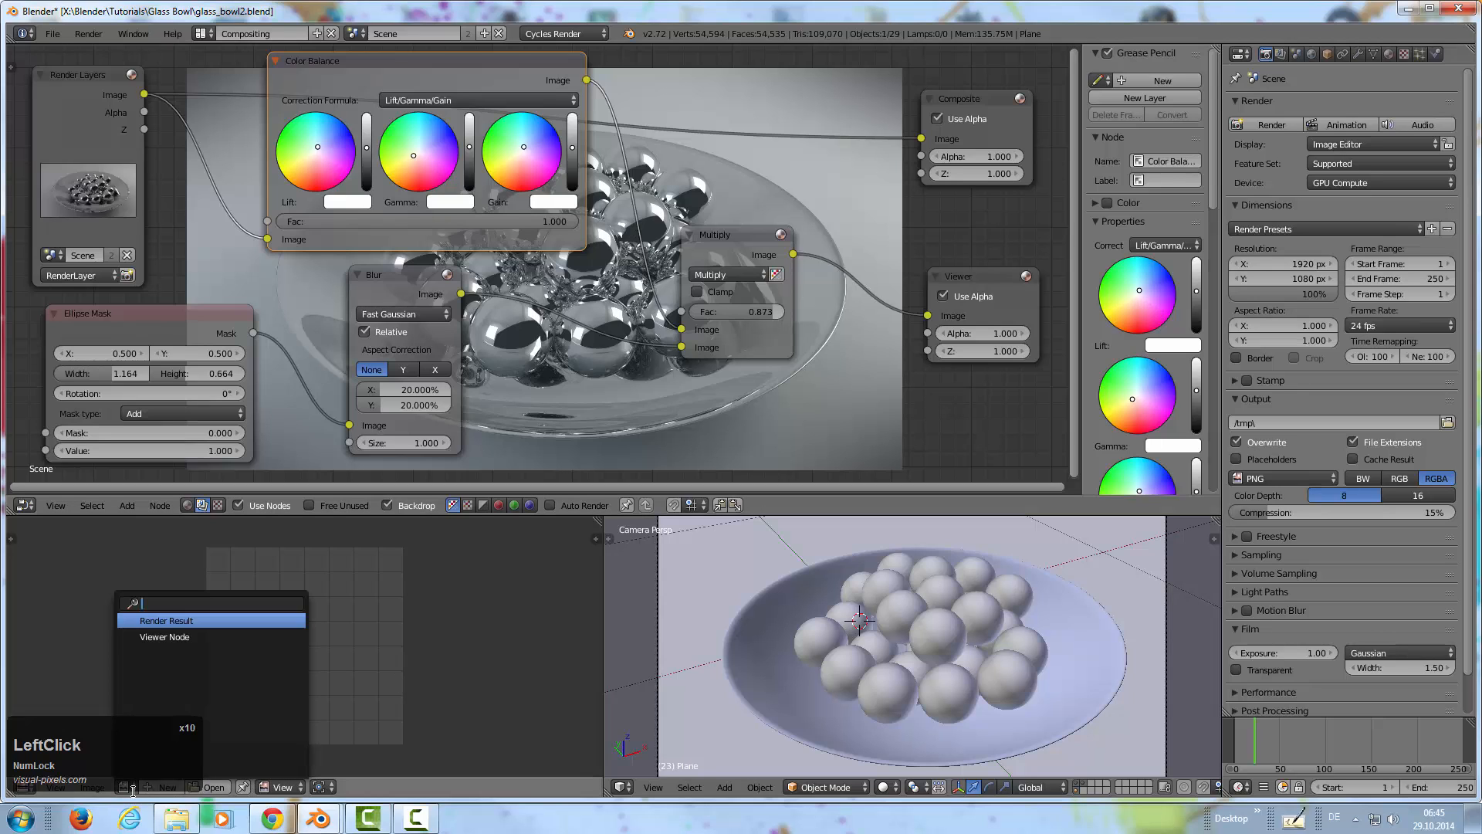
{"action": "left_click", "coordinate": [172, 638]}
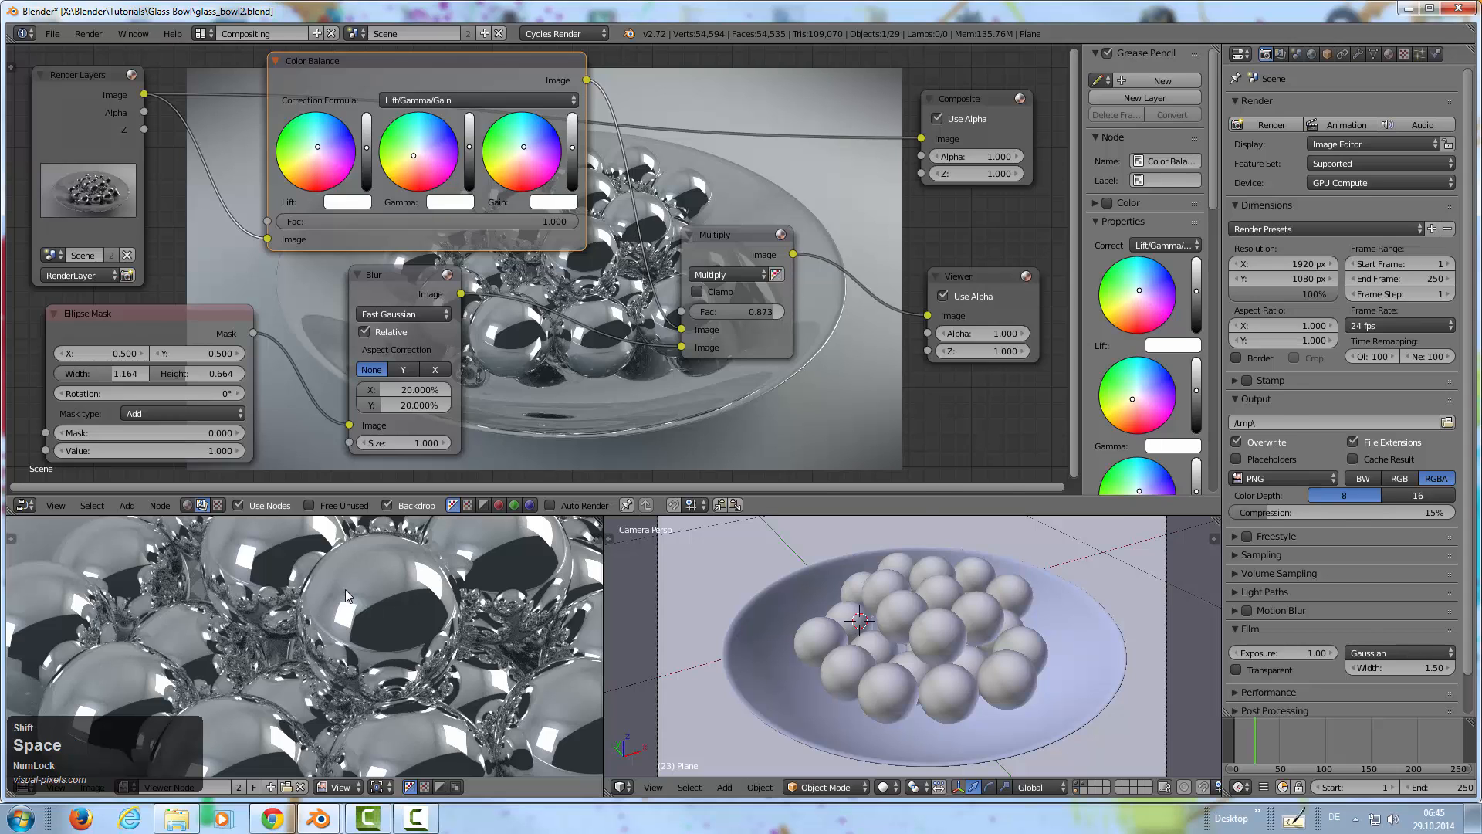
{"action": "key", "text": "shift+space"}
{"action": "scroll", "coordinate": [580, 441], "scroll_direction": "down", "scroll_amount": 1}
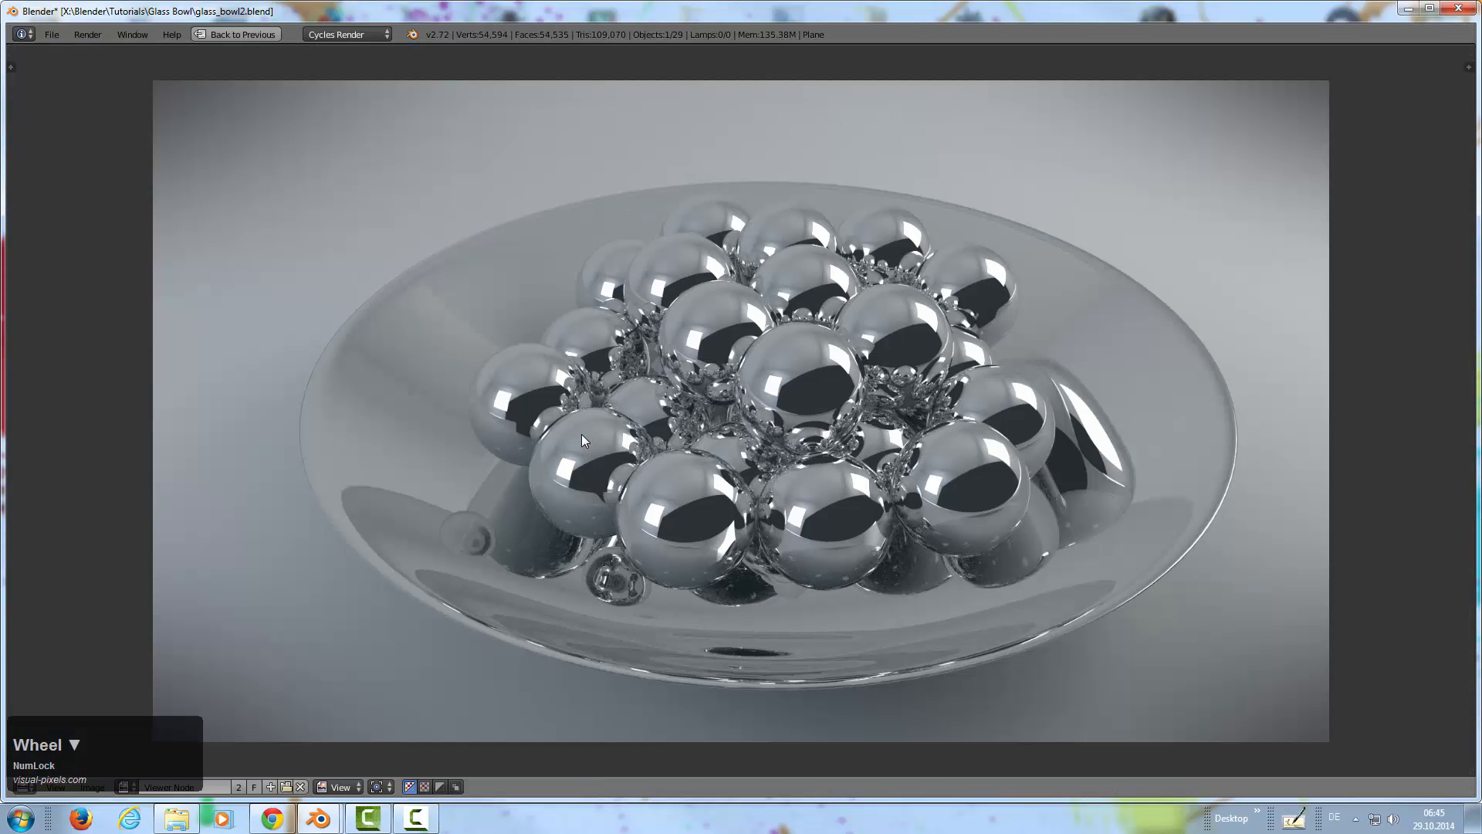